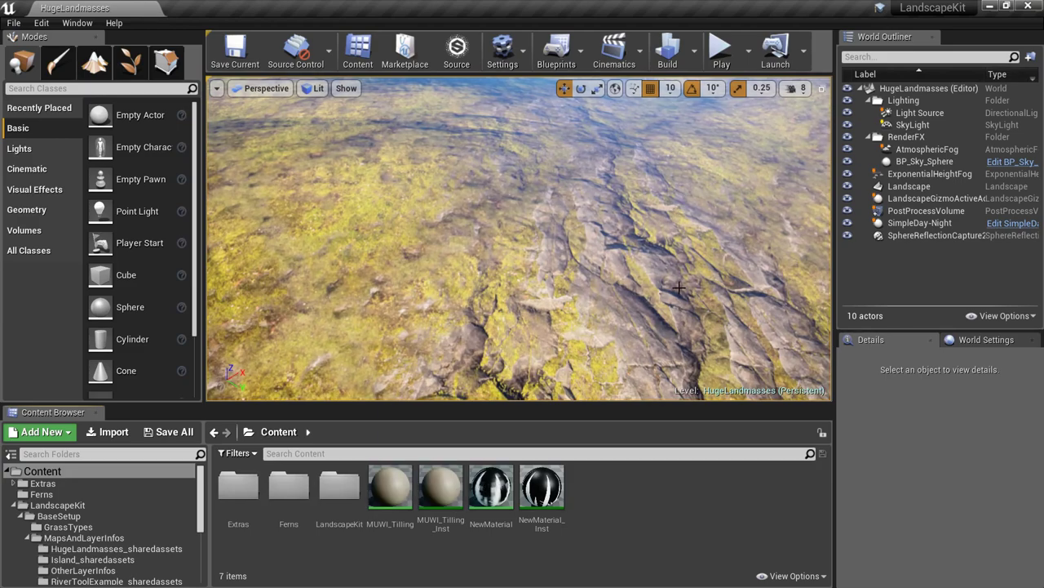
# Import the Grass FBX with the Alpha, AO and Normals textures into the Content folder, and close the message log
pyautogui.moveTo(638, 261); pyautogui.dragTo(718, 200, button='right')
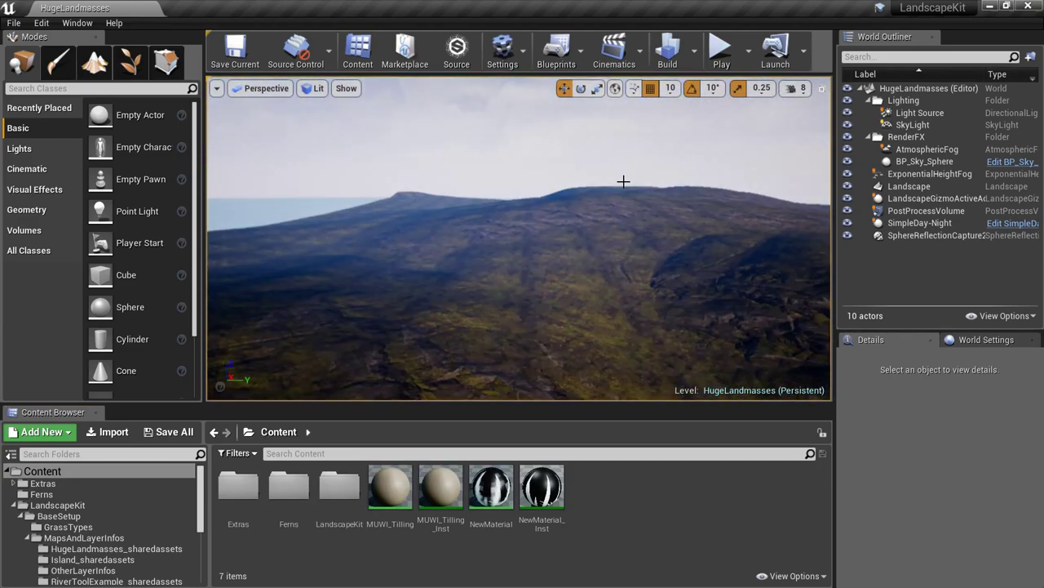
pyautogui.click(990, 6)
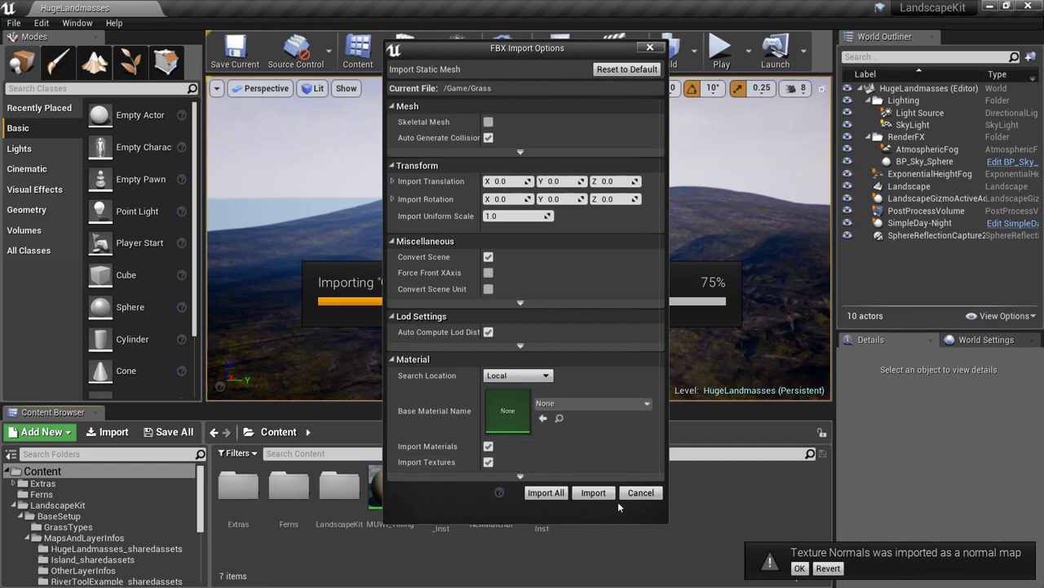
pyautogui.click(546, 492)
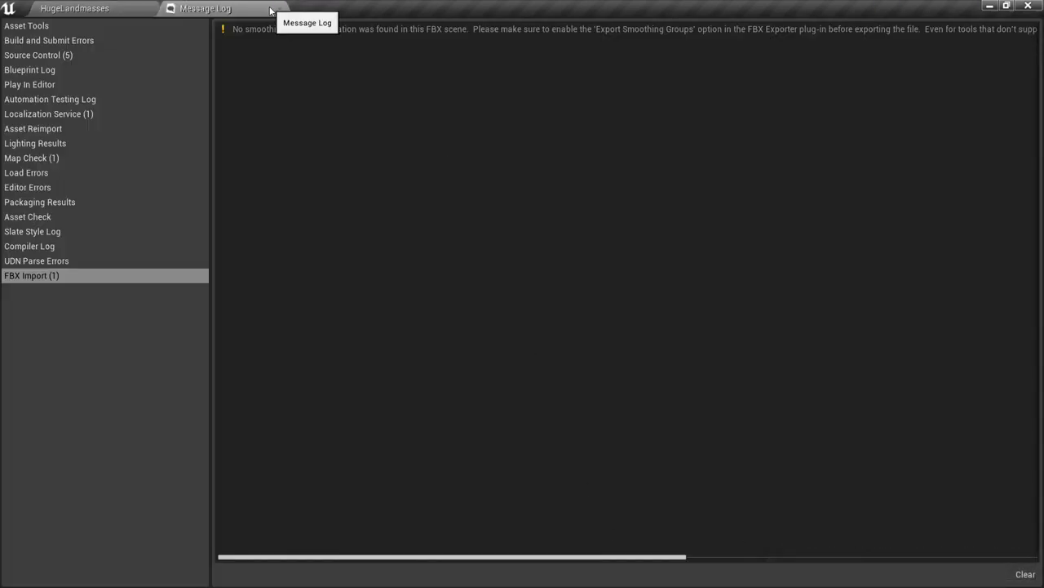
pyautogui.click(280, 9)
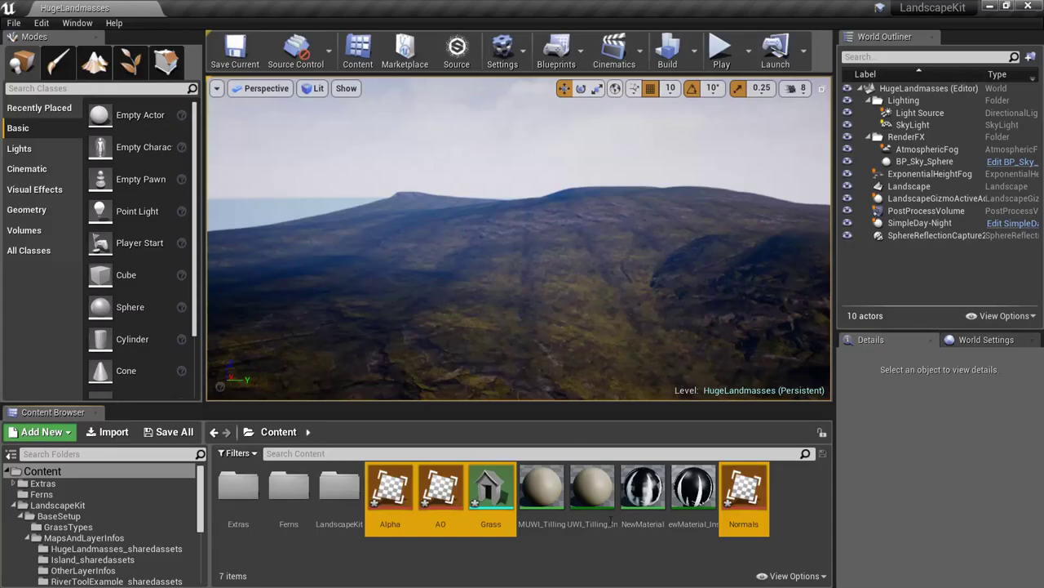
pyautogui.click(441, 572)
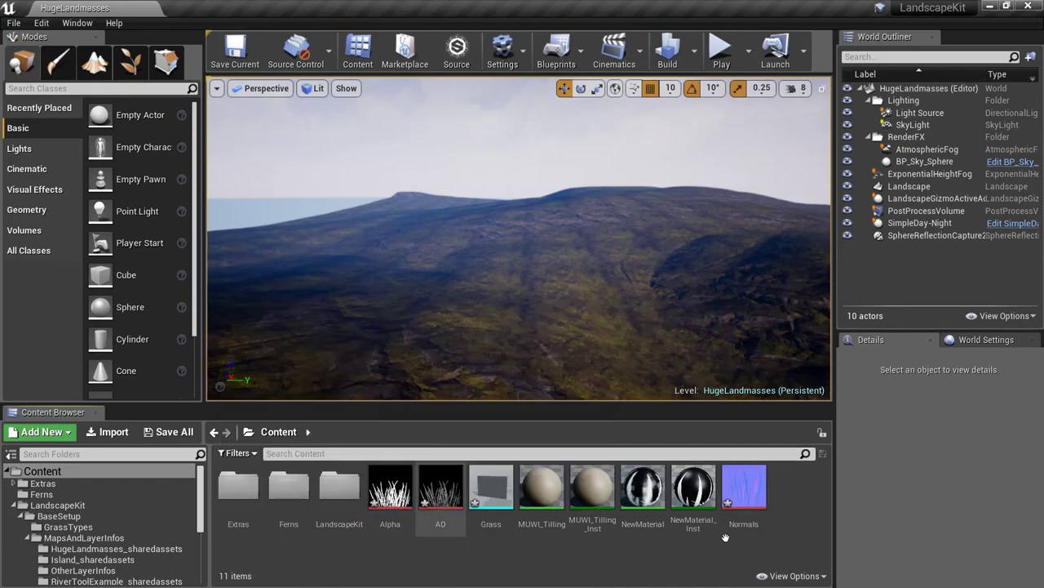
# Create a new material named NewMaterial1, open it, and dock its editor beside the level tab
pyautogui.rightClick(576, 545)
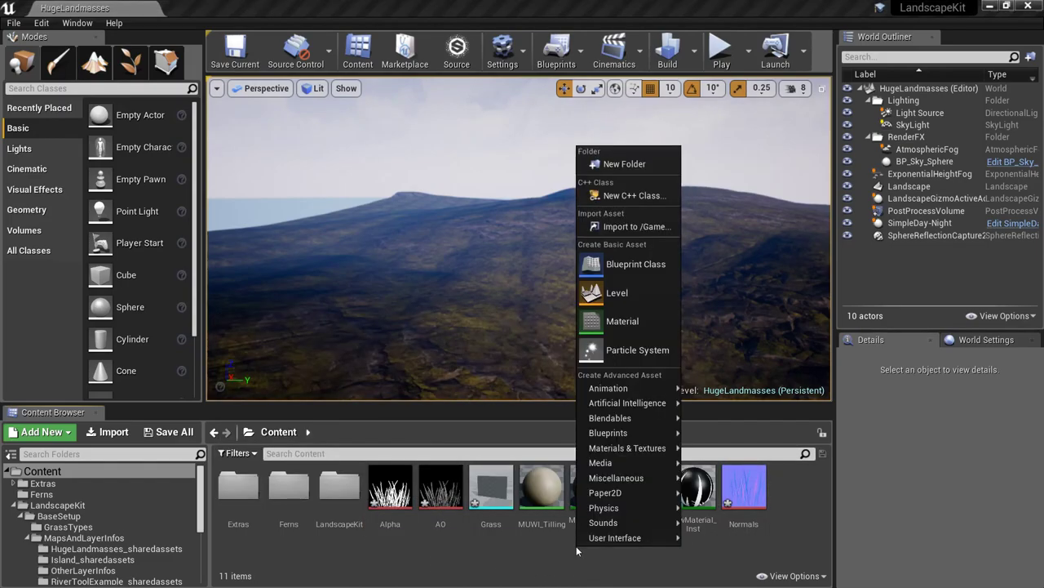
pyautogui.click(643, 322)
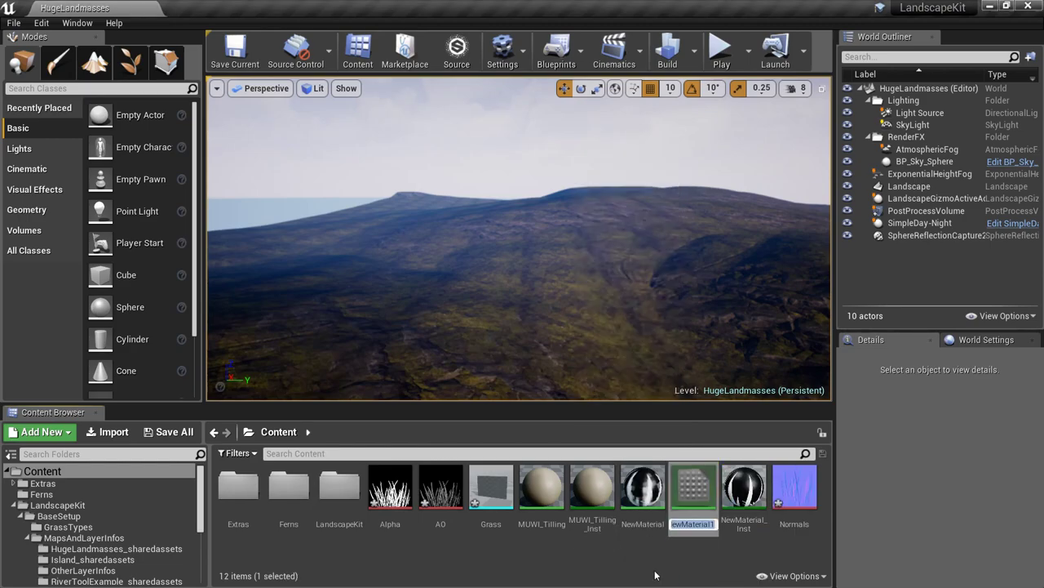
pyautogui.press('Return')
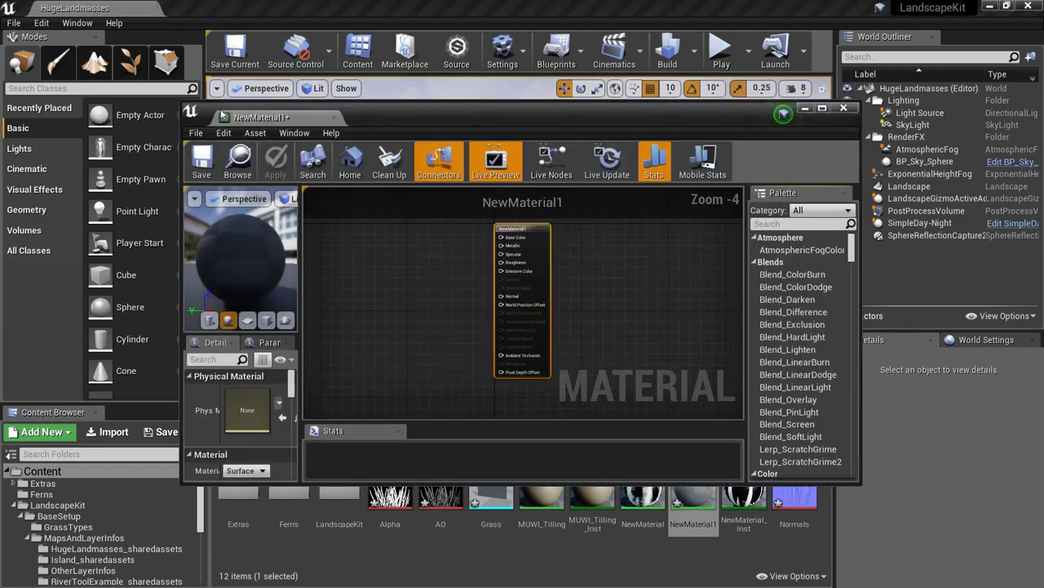
pyautogui.moveTo(238, 121); pyautogui.dragTo(200, 8)
# Hide the Landscape actor in the level and return to the NewMaterial1 graph
pyautogui.click(77, 9)
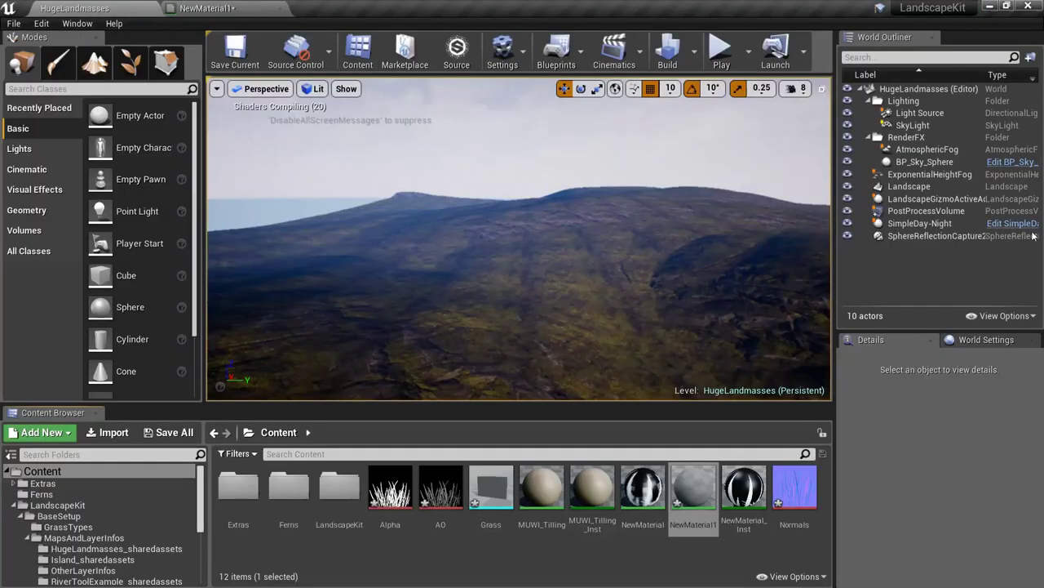
pyautogui.click(847, 186)
pyautogui.click(204, 7)
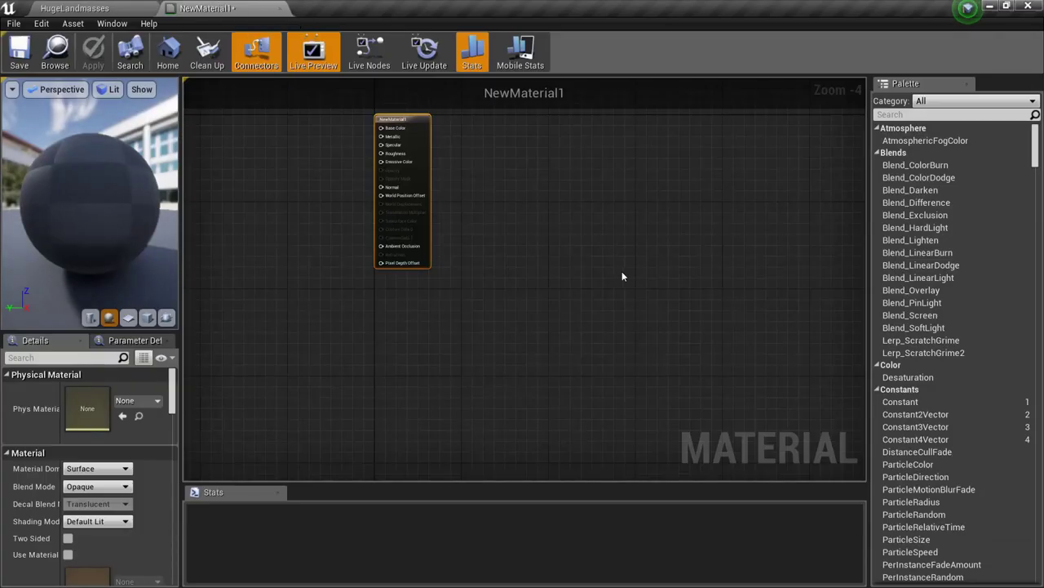
# Add the Alpha, AO and Normals textures from the Content folder to the NewMaterial1 graph as texture samples
pyautogui.click(82, 8)
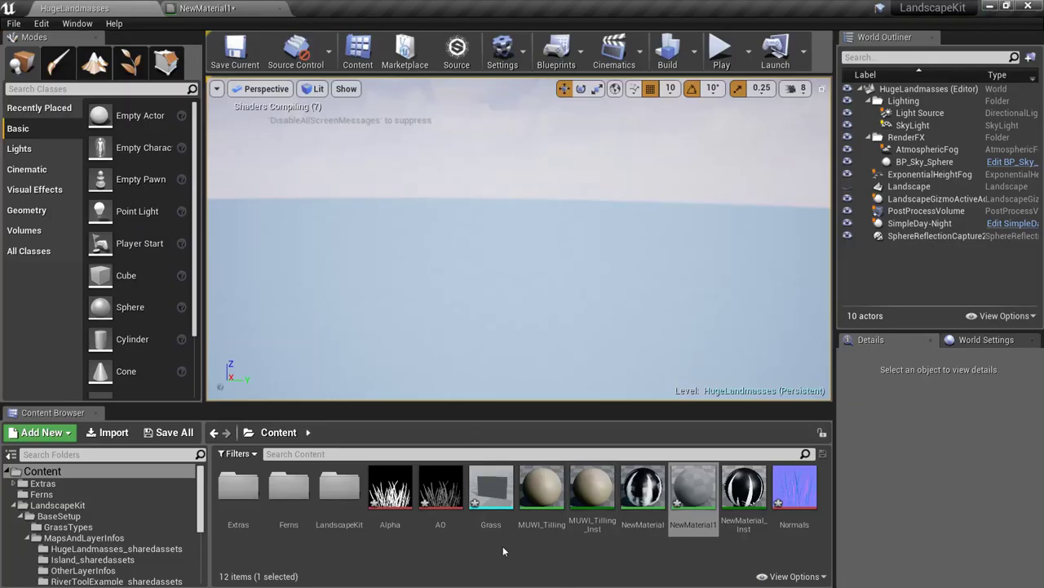
pyautogui.click(390, 487)
pyautogui.keyDown('ctrl'); pyautogui.click(441, 488); pyautogui.keyUp('ctrl')
pyautogui.keyDown('ctrl'); pyautogui.click(784, 506); pyautogui.keyUp('ctrl')
pyautogui.moveTo(390, 490); pyautogui.dragTo(551, 237)
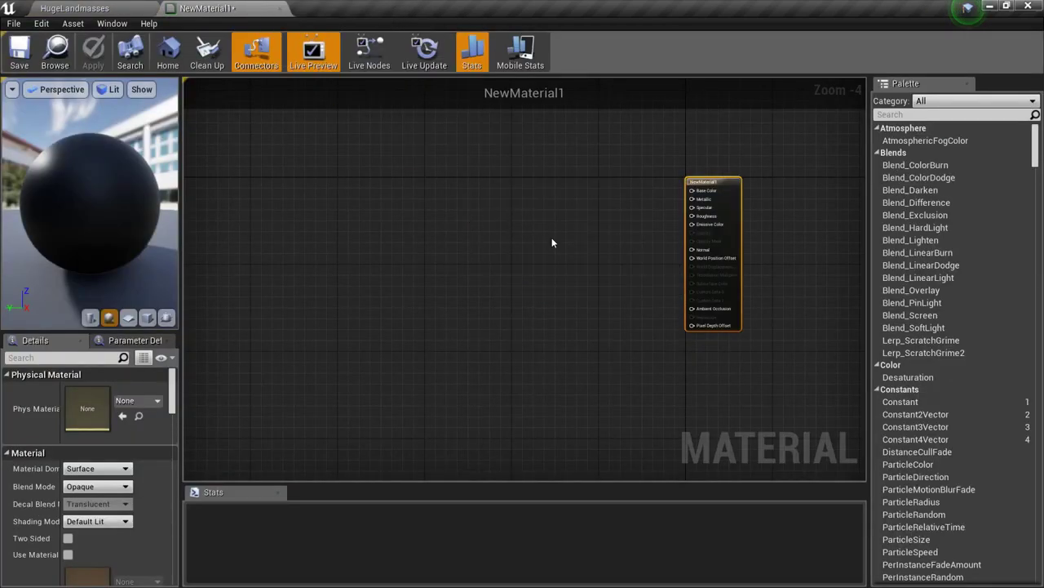
# Separate the Normals texture sample from the other nodes and connect its output to the material's Normal input
pyautogui.scroll(4, 552, 237)
pyautogui.moveTo(488, 233); pyautogui.dragTo(544, 199, button='right')
pyautogui.moveTo(511, 336); pyautogui.dragTo(472, 442)
pyautogui.moveTo(668, 299); pyautogui.dragTo(480, 271, button='right')
pyautogui.moveTo(348, 307); pyautogui.dragTo(719, 201)
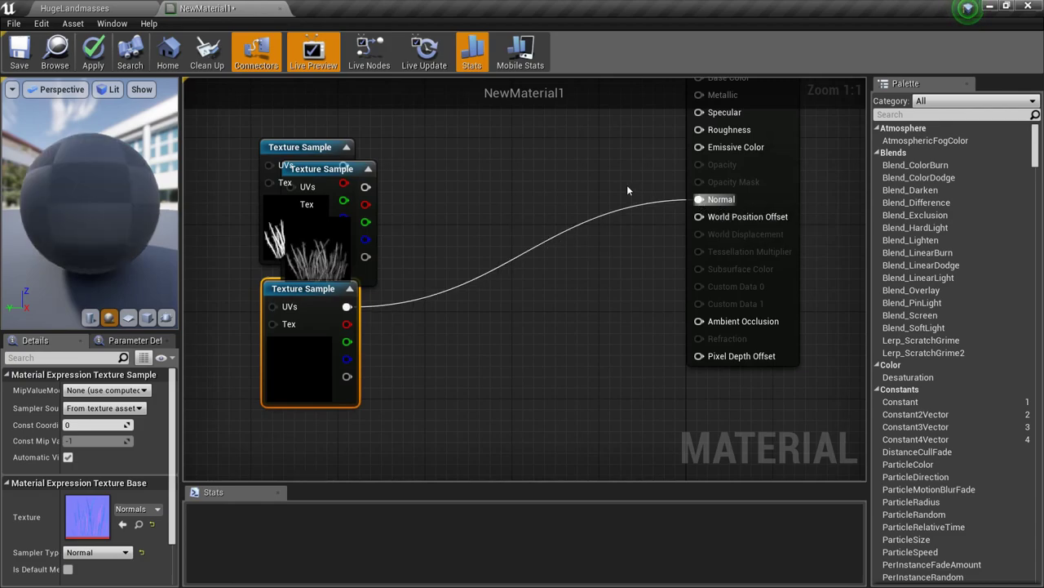
# Spread out the texture samples, with AO above Alpha and Normals well below them
pyautogui.moveTo(295, 368); pyautogui.dragTo(392, 526)
pyautogui.moveTo(418, 329); pyautogui.dragTo(590, 247, button='right')
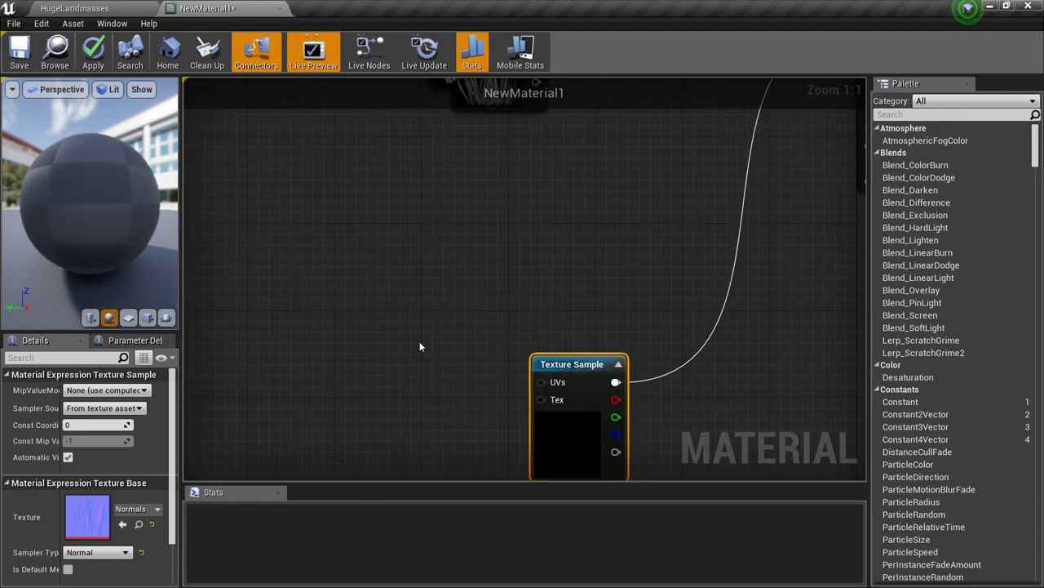
pyautogui.scroll(-3, 539, 357)
pyautogui.moveTo(538, 418); pyautogui.dragTo(465, 345)
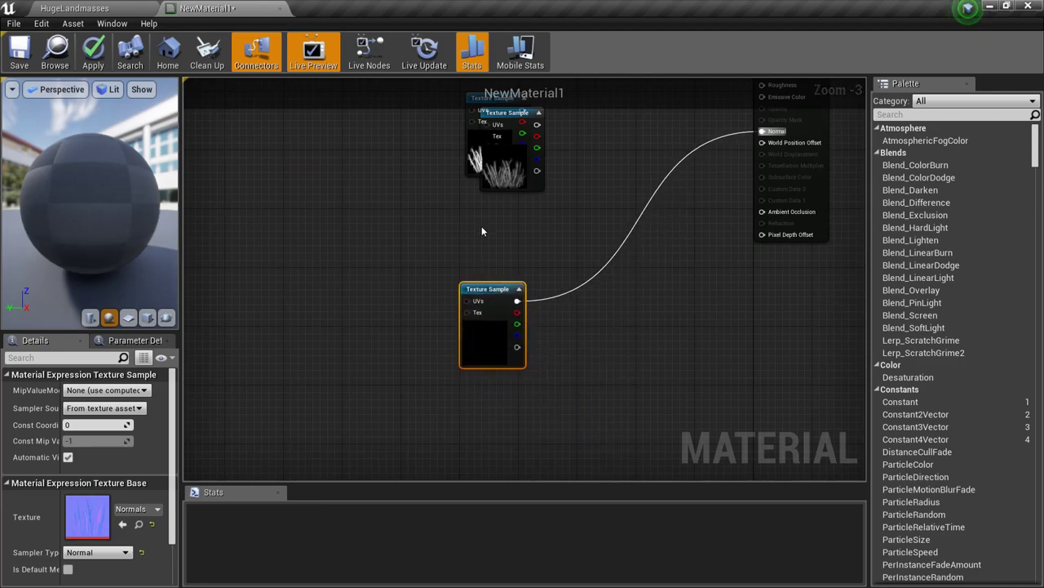
pyautogui.moveTo(486, 179); pyautogui.dragTo(526, 438, button='right')
pyautogui.moveTo(542, 408); pyautogui.dragTo(414, 434)
pyautogui.moveTo(758, 324); pyautogui.dragTo(902, 163, button='right')
# Set the material's blend mode to Masked and its shading model to Two Sided Foliage, and enable Two Sided
pyautogui.click(368, 297)
pyautogui.moveTo(731, 261); pyautogui.dragTo(368, 309, button='right')
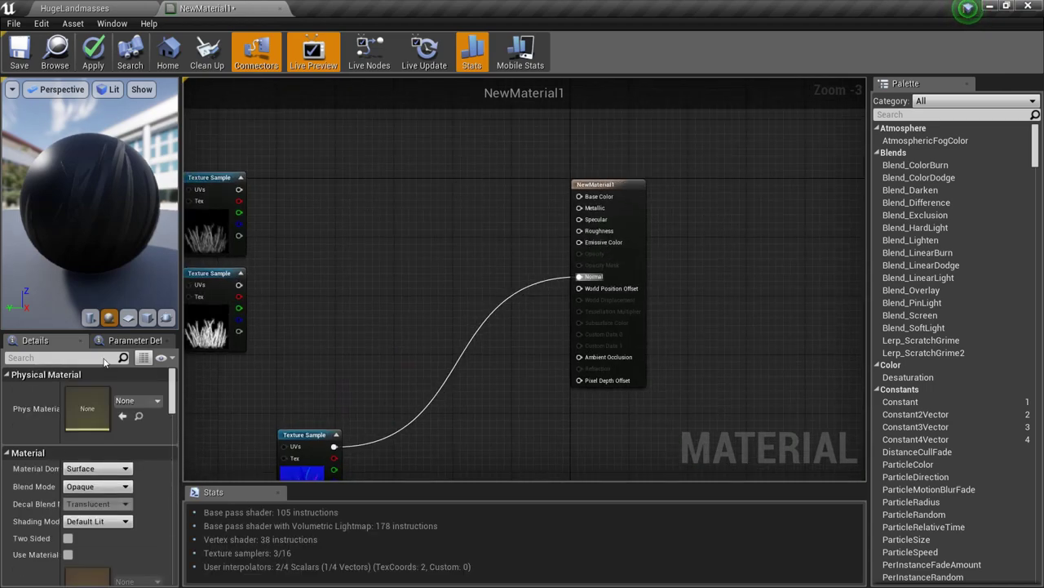
pyautogui.click(97, 486)
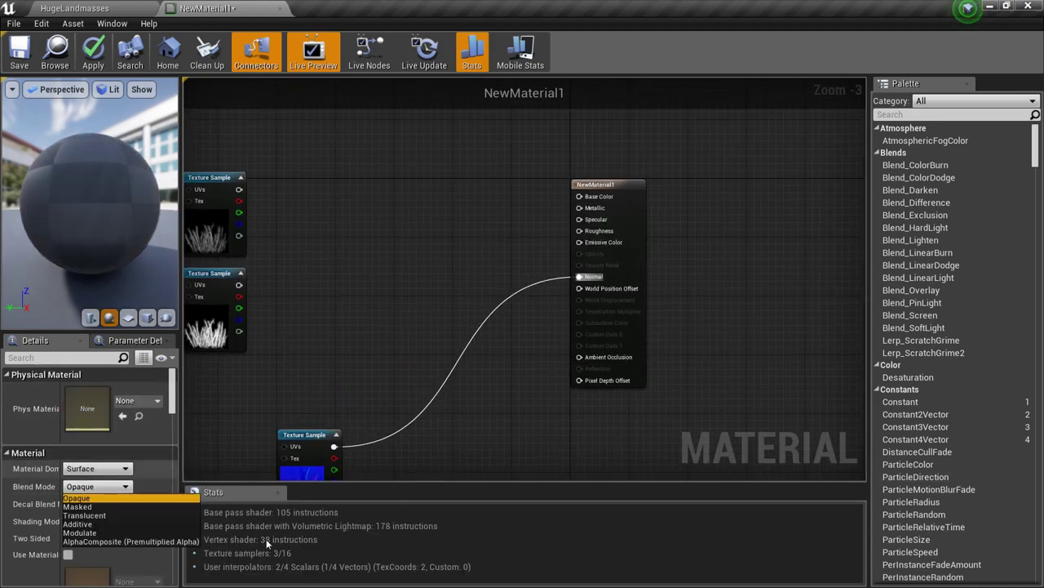
pyautogui.click(90, 507)
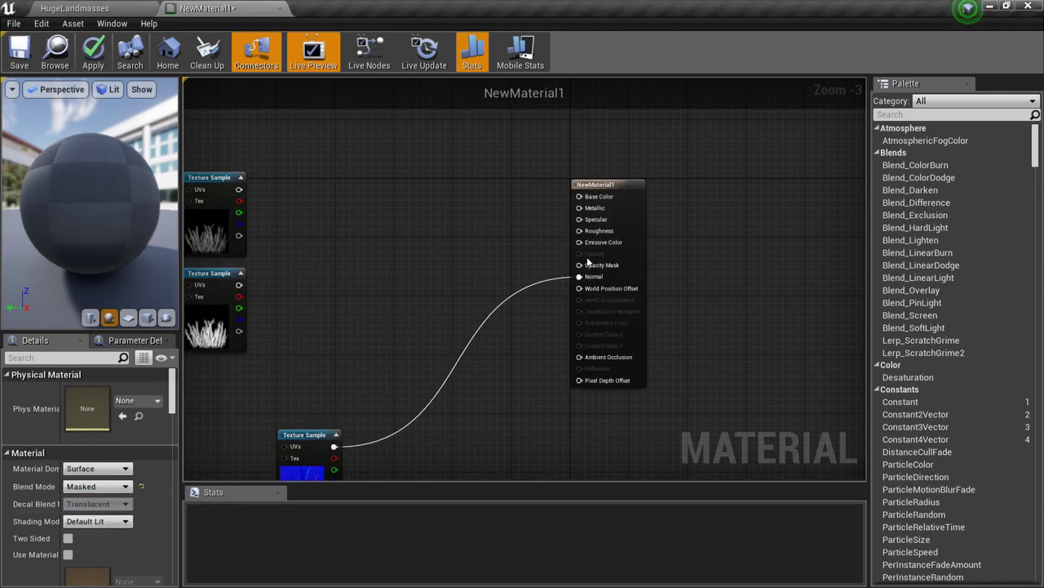
pyautogui.click(87, 523)
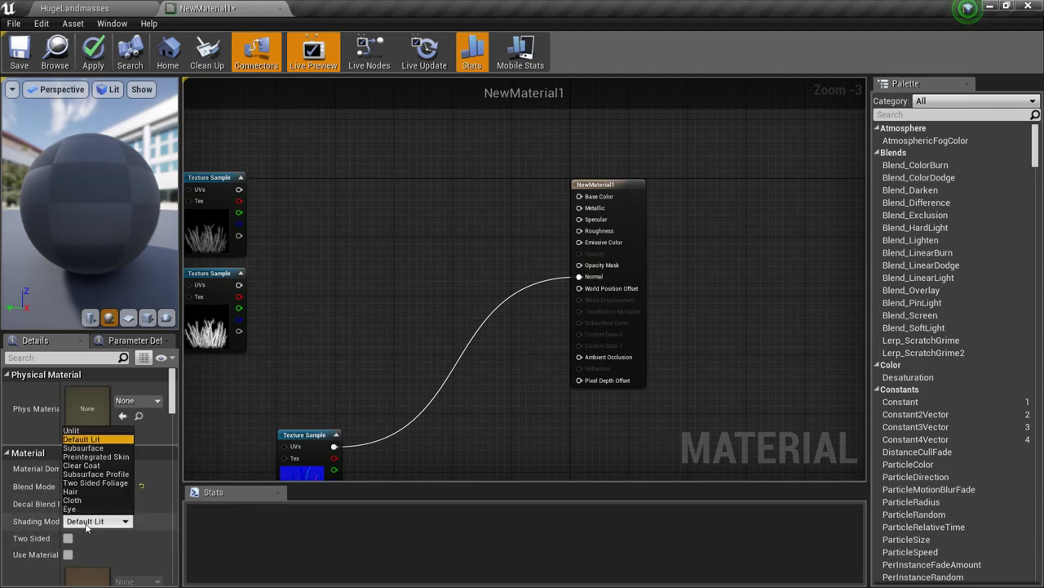
pyautogui.click(93, 483)
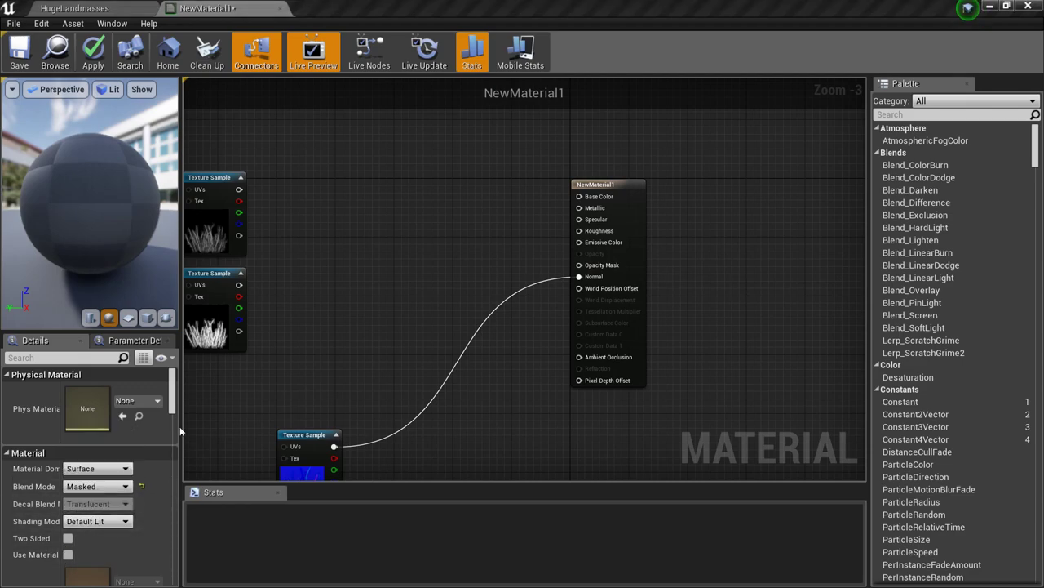
pyautogui.moveTo(579, 254)
pyautogui.mouseDown()
pyautogui.moveTo(393, 286)
pyautogui.moveTo(1002, 233)
pyautogui.moveTo(343, 268)
pyautogui.mouseUp()
pyautogui.moveTo(321, 309); pyautogui.dragTo(496, 329, button='right')
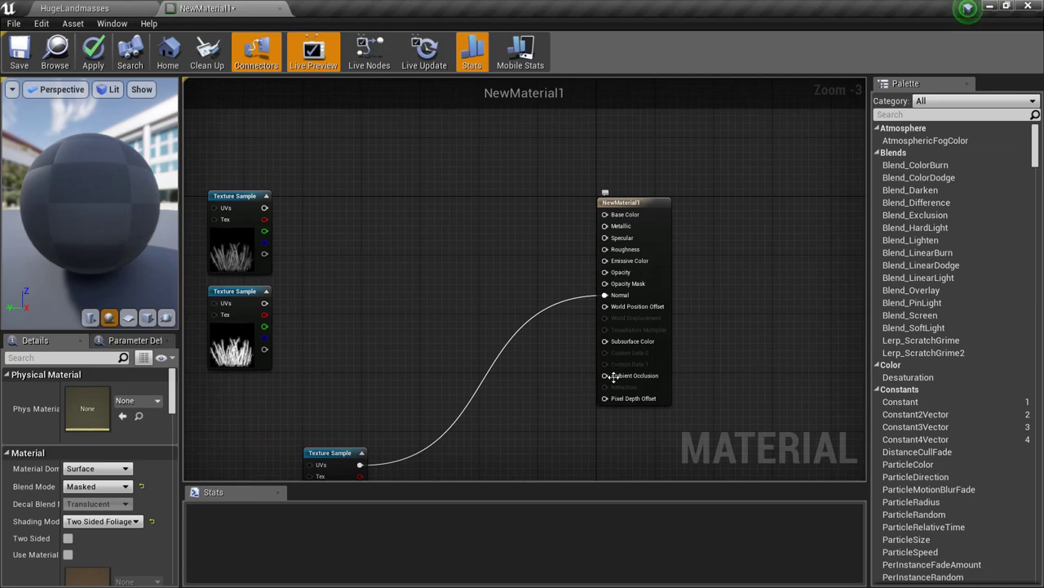
pyautogui.click(67, 538)
pyautogui.moveTo(282, 311); pyautogui.dragTo(445, 283, button='right')
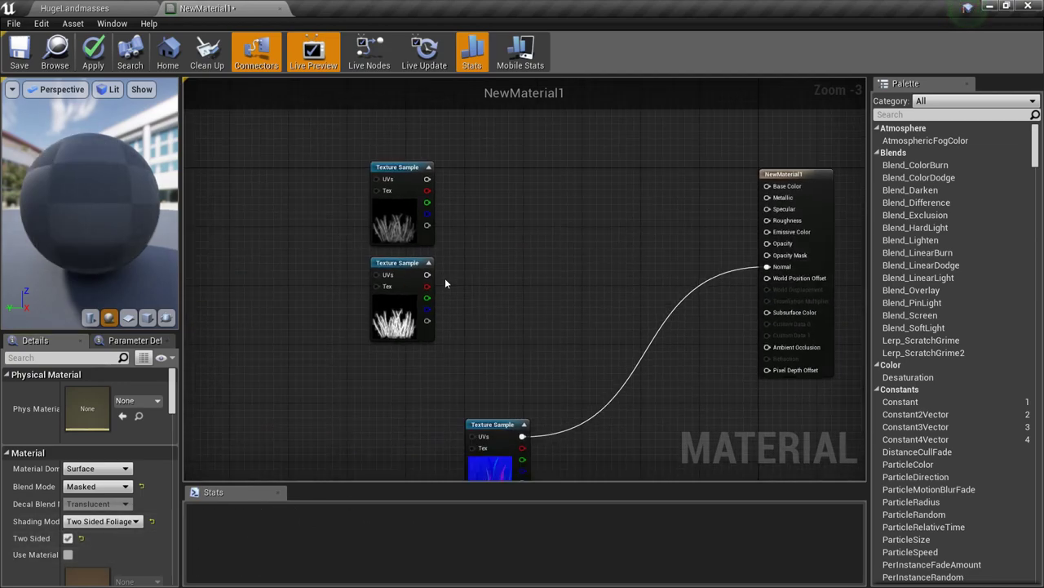
pyautogui.click(94, 470)
pyautogui.click(94, 480)
pyautogui.click(85, 486)
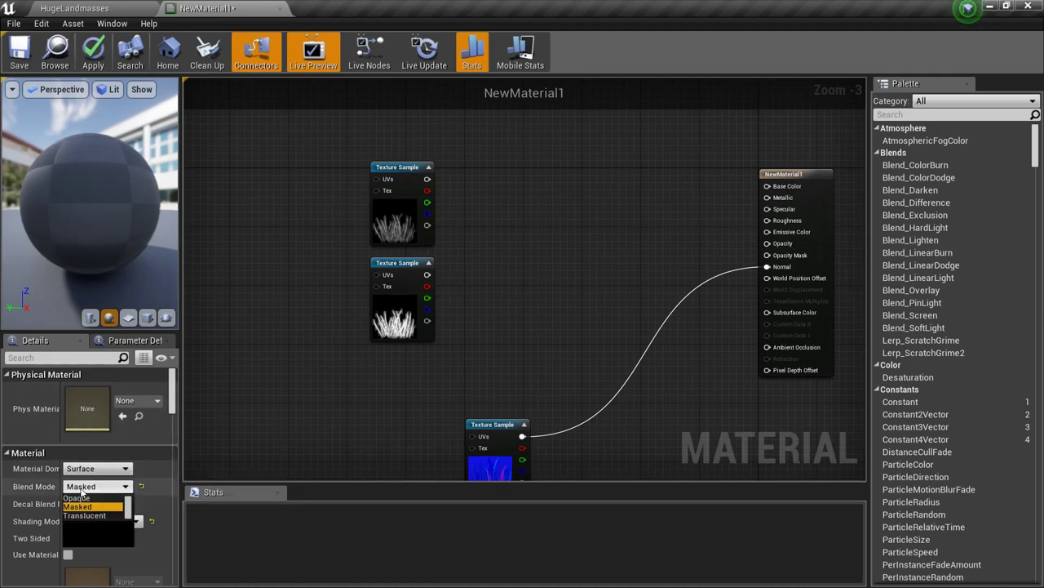
pyautogui.click(364, 463)
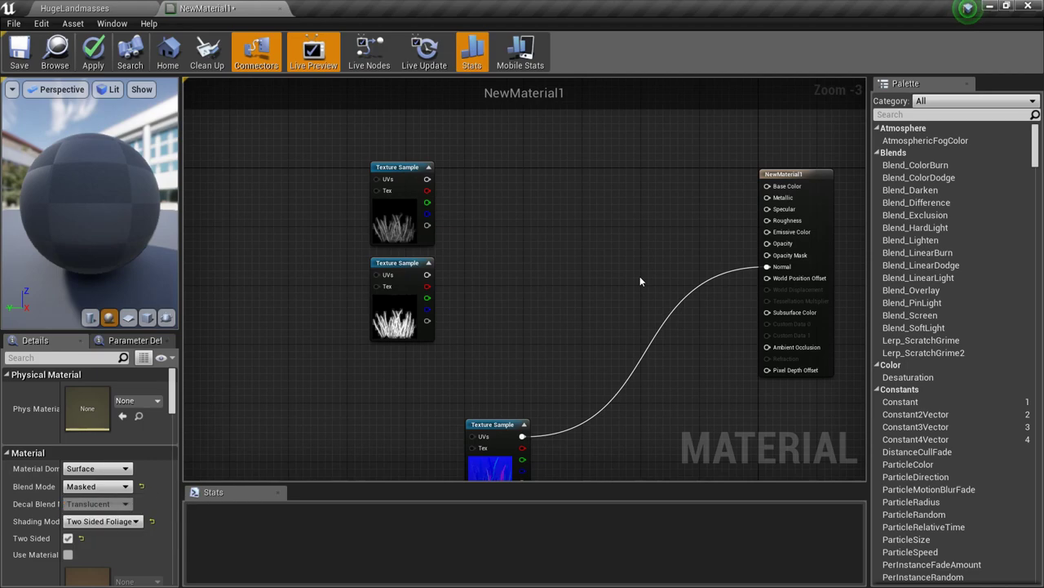
pyautogui.moveTo(639, 276); pyautogui.dragTo(431, 339, button='right')
pyautogui.moveTo(275, 308); pyautogui.dragTo(484, 287, button='right')
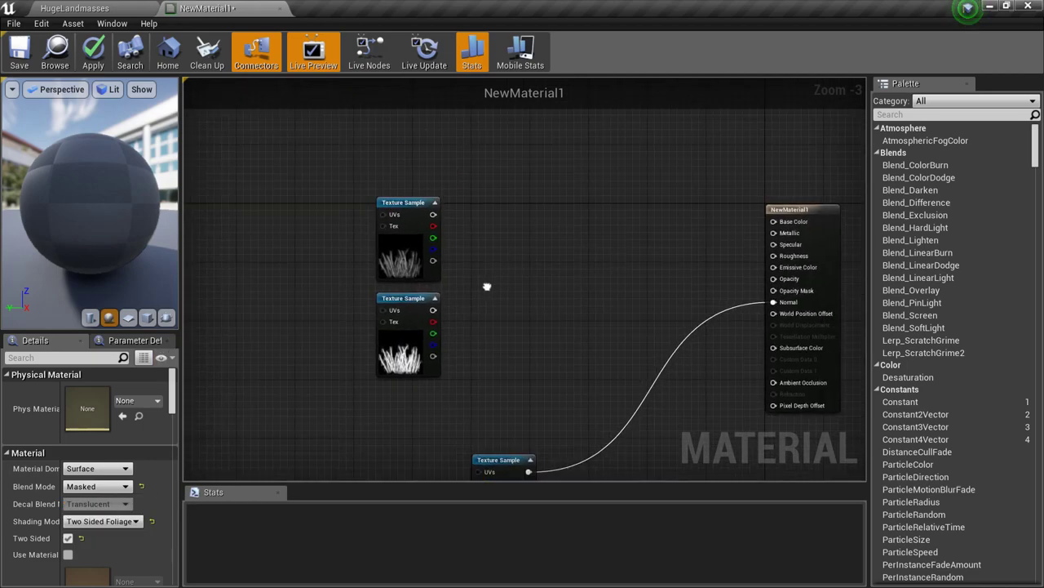
pyautogui.scroll(3, 483, 288)
pyautogui.scroll(-5, 483, 287)
# Select the Alpha texture sample, widen the preview area, and examine the material on the sphere from several angles and distances
pyautogui.click(403, 327)
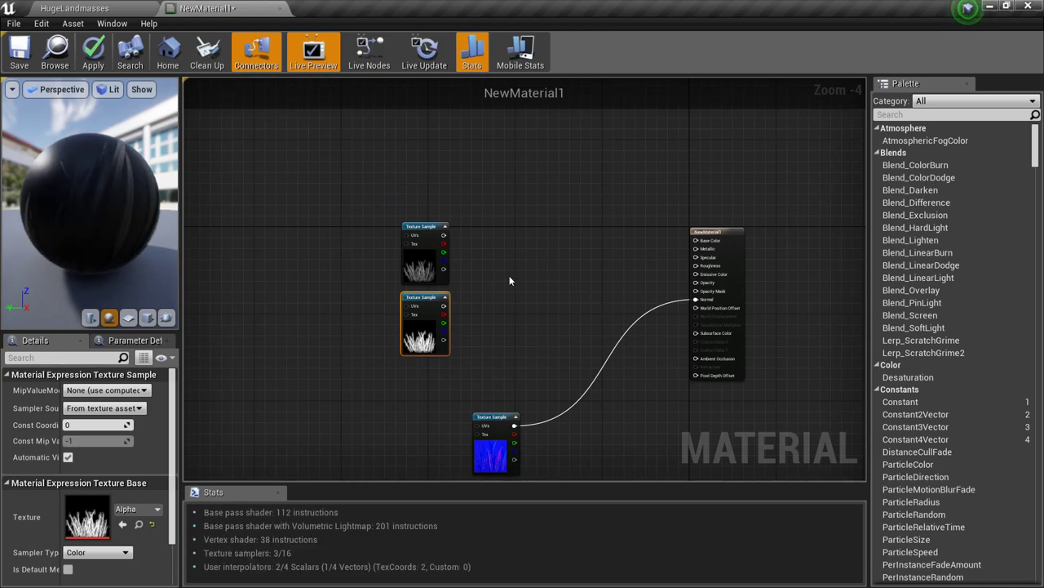
pyautogui.moveTo(101, 235); pyautogui.dragTo(102, 212)
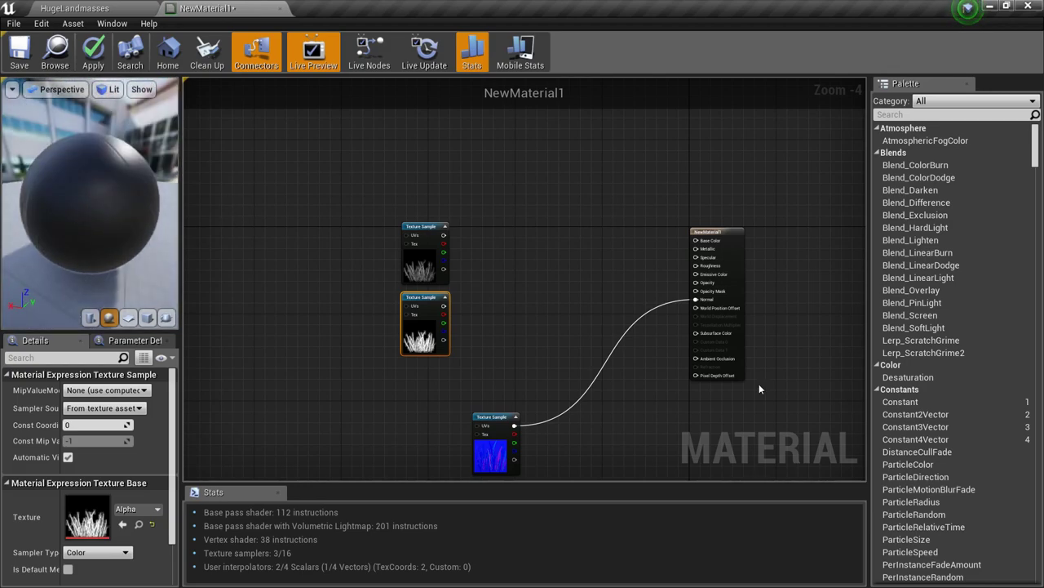
pyautogui.scroll(3, 753, 294)
pyautogui.moveTo(424, 294); pyautogui.dragTo(552, 307, button='right')
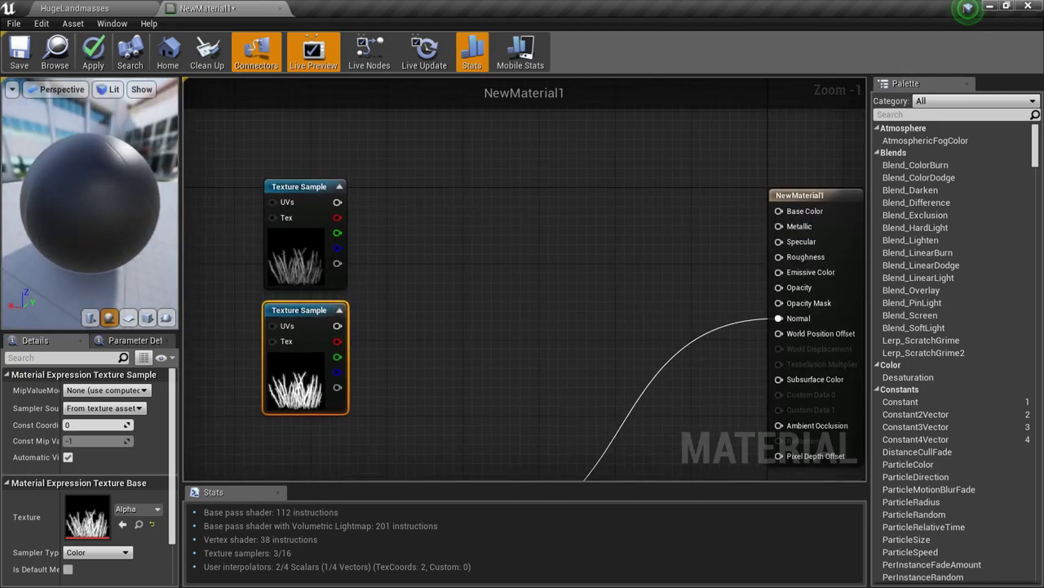
pyautogui.moveTo(72, 222); pyautogui.dragTo(1, 180)
pyautogui.moveTo(72, 223); pyautogui.dragTo(10, 228)
pyautogui.moveTo(94, 219); pyautogui.dragTo(113, 184)
pyautogui.moveTo(181, 255); pyautogui.dragTo(214, 286)
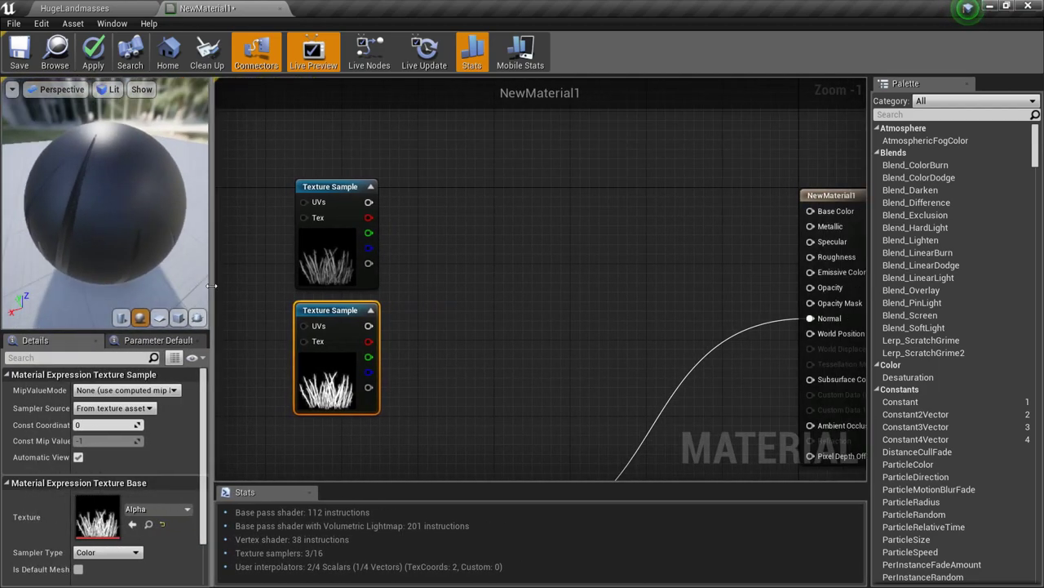
pyautogui.scroll(2, 106, 204)
pyautogui.moveTo(106, 204); pyautogui.dragTo(134, 199)
pyautogui.scroll(-4, 106, 204)
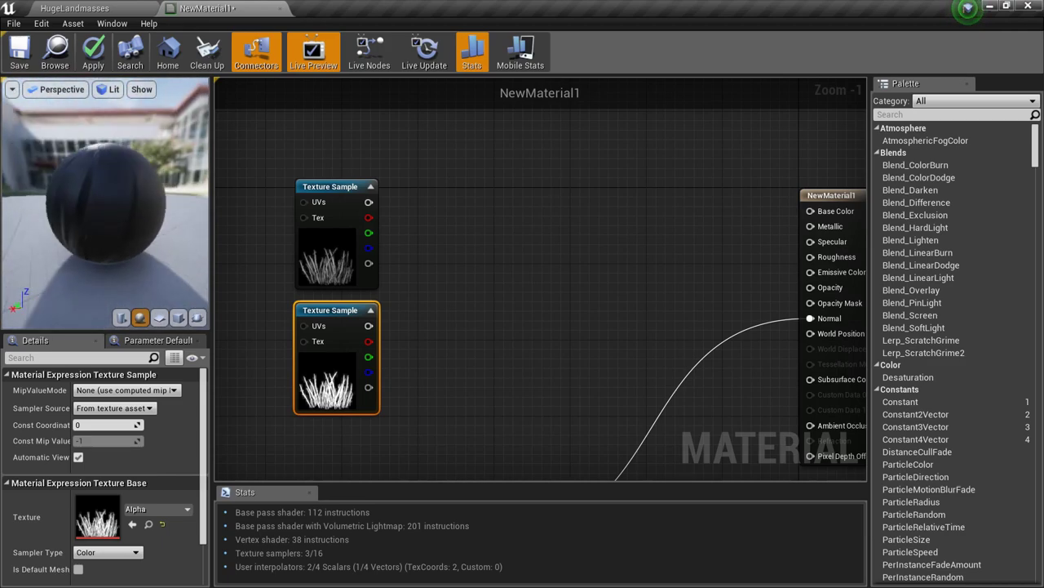
pyautogui.scroll(5, 106, 204)
pyautogui.moveTo(106, 204); pyautogui.dragTo(106, 253, button='right')
pyautogui.moveTo(106, 204); pyautogui.dragTo(127, 208)
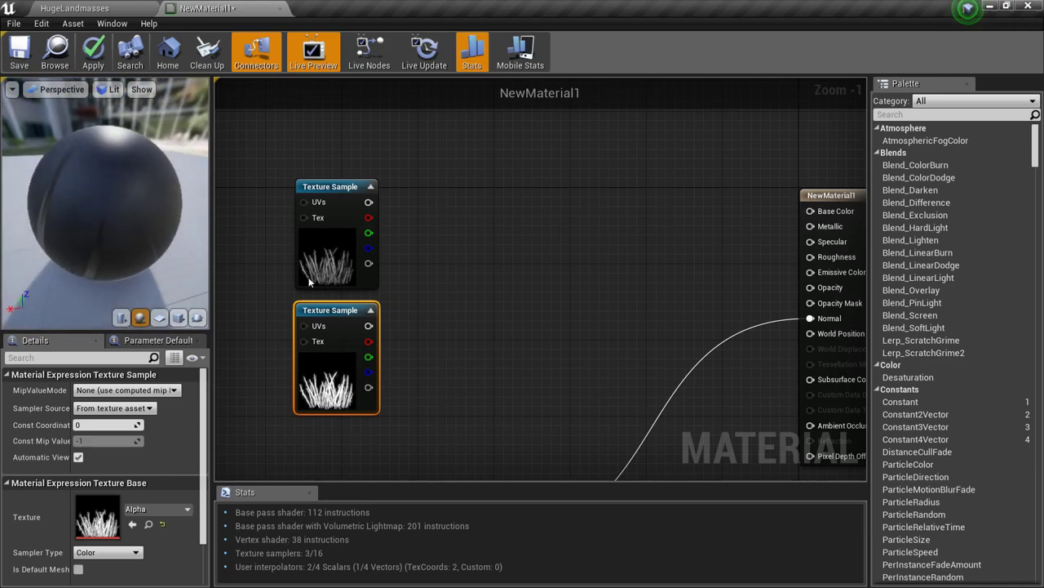
# Connect the Alpha texture sample to the material's Opacity Mask input and move its node up in the graph
pyautogui.moveTo(334, 341); pyautogui.dragTo(732, 305)
pyautogui.moveTo(421, 415); pyautogui.dragTo(634, 426, button='right')
pyautogui.moveTo(591, 392); pyautogui.dragTo(554, 309, button='right')
pyautogui.moveTo(392, 307); pyautogui.dragTo(381, 194)
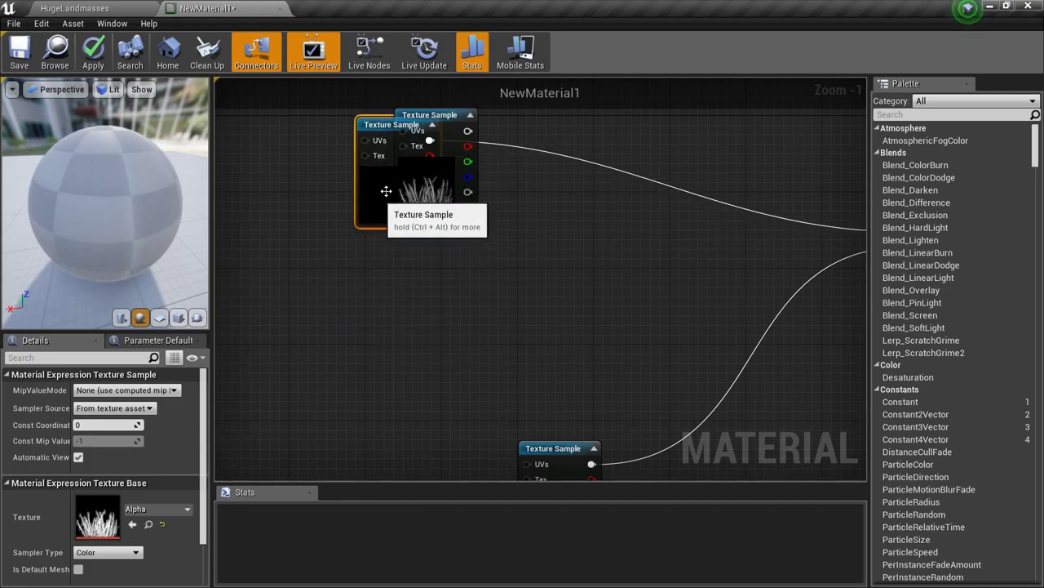
# Connect the AO texture sample to Ambient Occlusion, and arrange the Normals node below Alpha with the AO node beneath it
pyautogui.moveTo(466, 210); pyautogui.dragTo(407, 341)
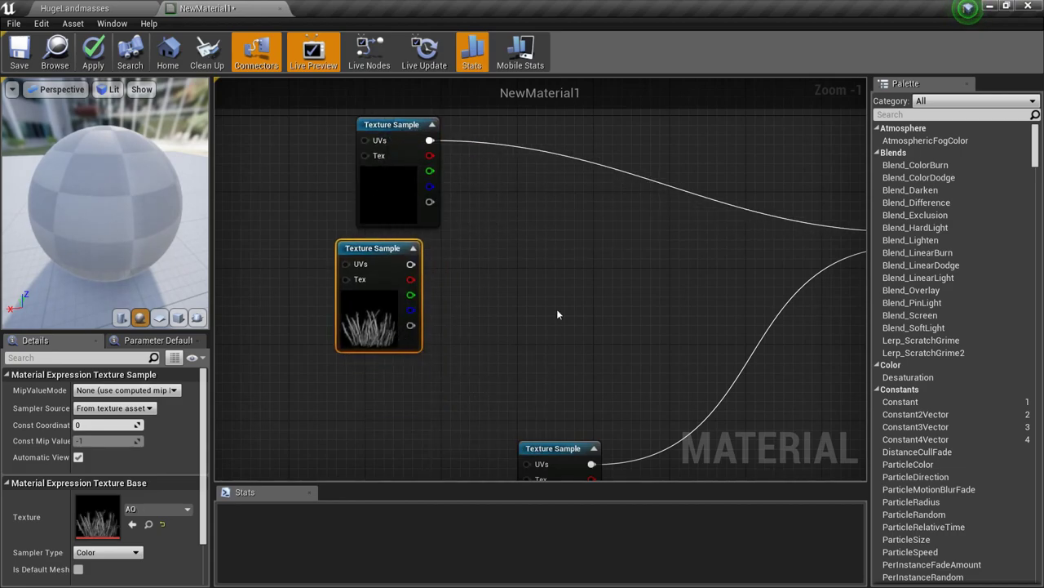
pyautogui.moveTo(514, 321); pyautogui.dragTo(423, 364, button='right')
pyautogui.moveTo(318, 308); pyautogui.dragTo(769, 390)
pyautogui.moveTo(538, 387); pyautogui.dragTo(600, 259, button='right')
pyautogui.moveTo(437, 440); pyautogui.dragTo(427, 267)
pyautogui.moveTo(261, 239); pyautogui.dragTo(394, 399)
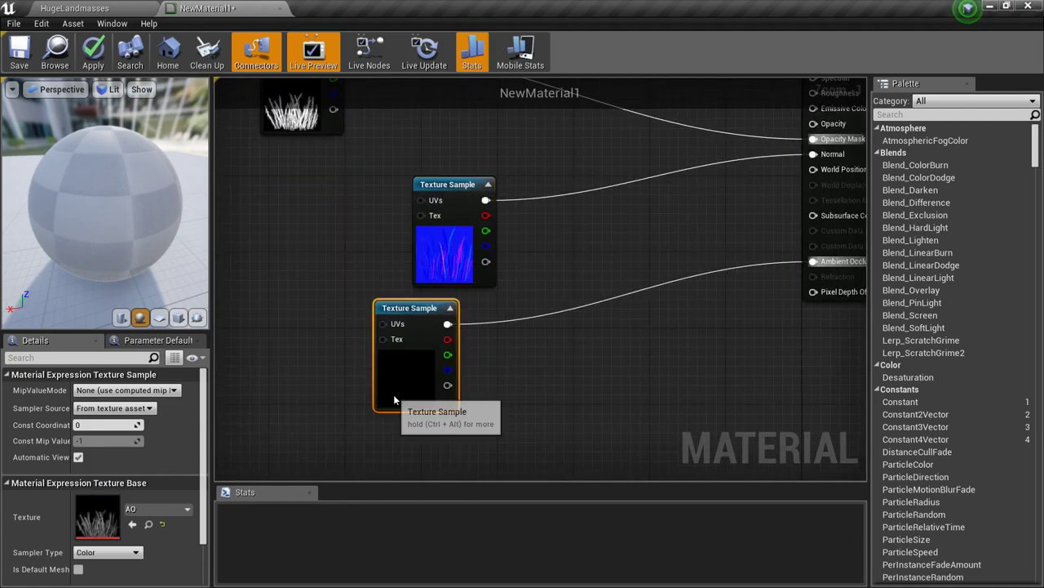
pyautogui.click(418, 254)
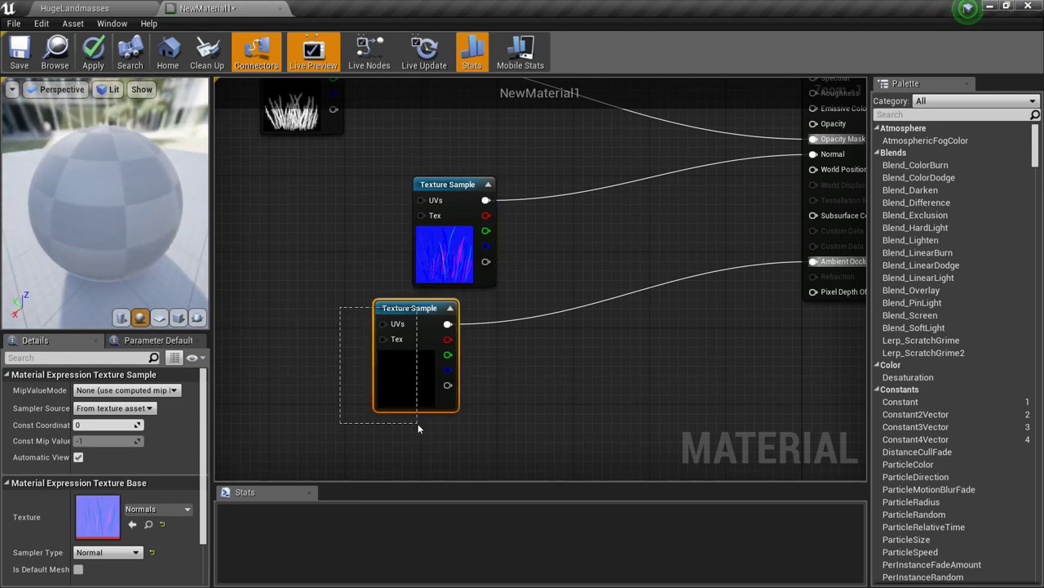
# Move the Alpha texture sample closer to the material node, placing it above the Normals sample
pyautogui.moveTo(333, 346); pyautogui.dragTo(336, 336)
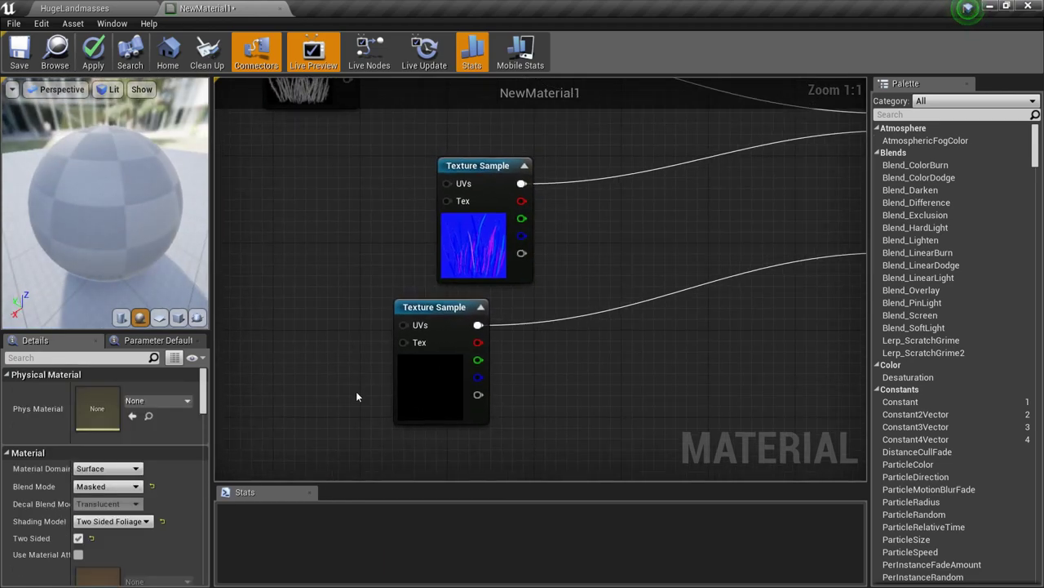
pyautogui.scroll(-5, 356, 391)
pyautogui.moveTo(411, 269); pyautogui.dragTo(437, 480, button='right')
pyautogui.moveTo(413, 310); pyautogui.dragTo(402, 148, button='right')
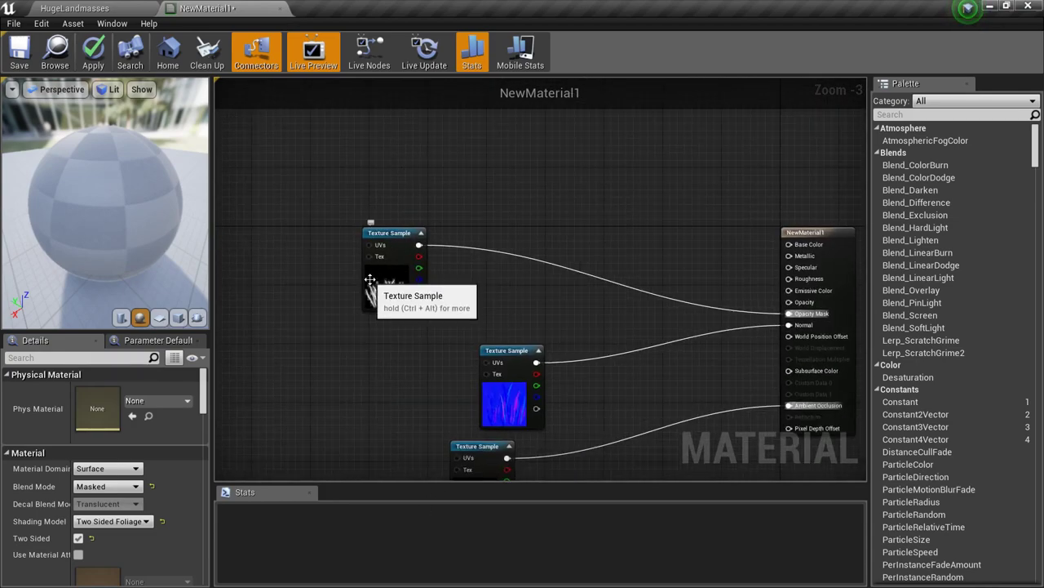
pyautogui.moveTo(377, 282); pyautogui.dragTo(520, 284)
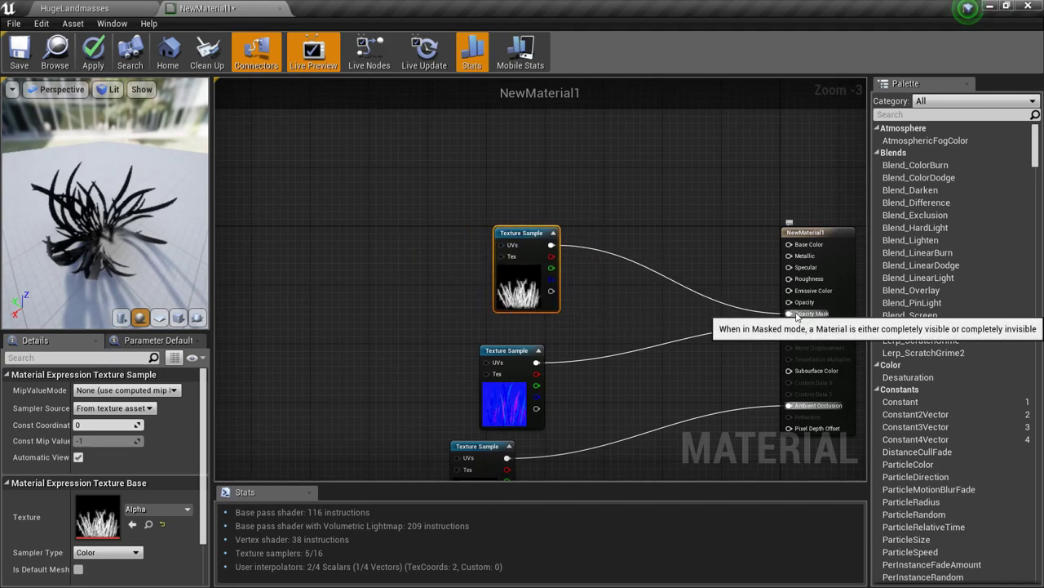
# Disconnect the Alpha texture from Opacity Mask and examine the unmasked sphere in the preview from different angles and distances
pyautogui.keyDown('alt'); pyautogui.click(789, 314); pyautogui.keyUp('alt')
pyautogui.moveTo(391, 310); pyautogui.dragTo(523, 212, button='right')
pyautogui.moveTo(110, 263); pyautogui.dragTo(187, 245)
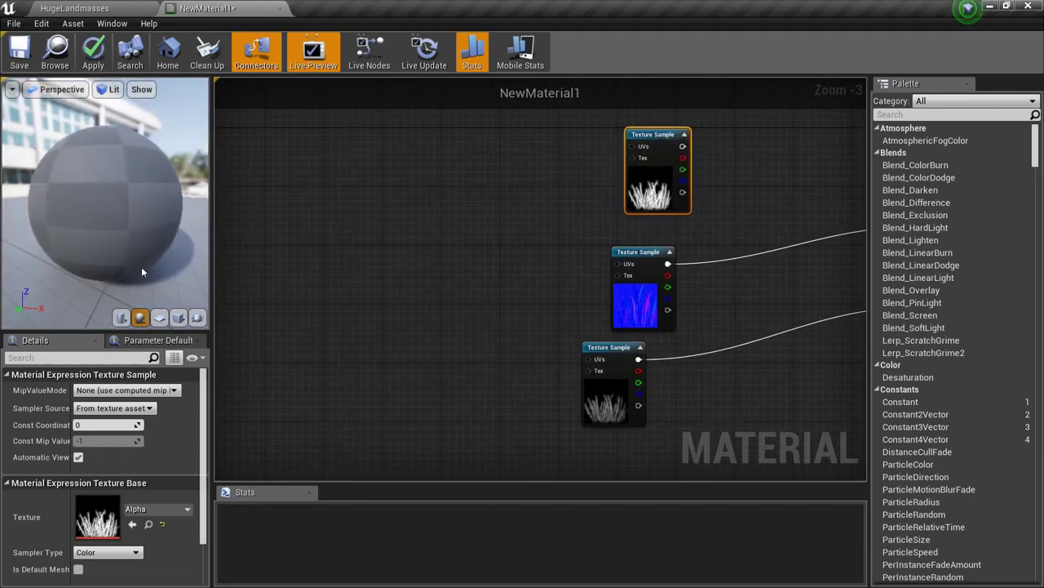
pyautogui.scroll(-6, 110, 263)
pyautogui.moveTo(743, 265); pyautogui.dragTo(463, 318, button='right')
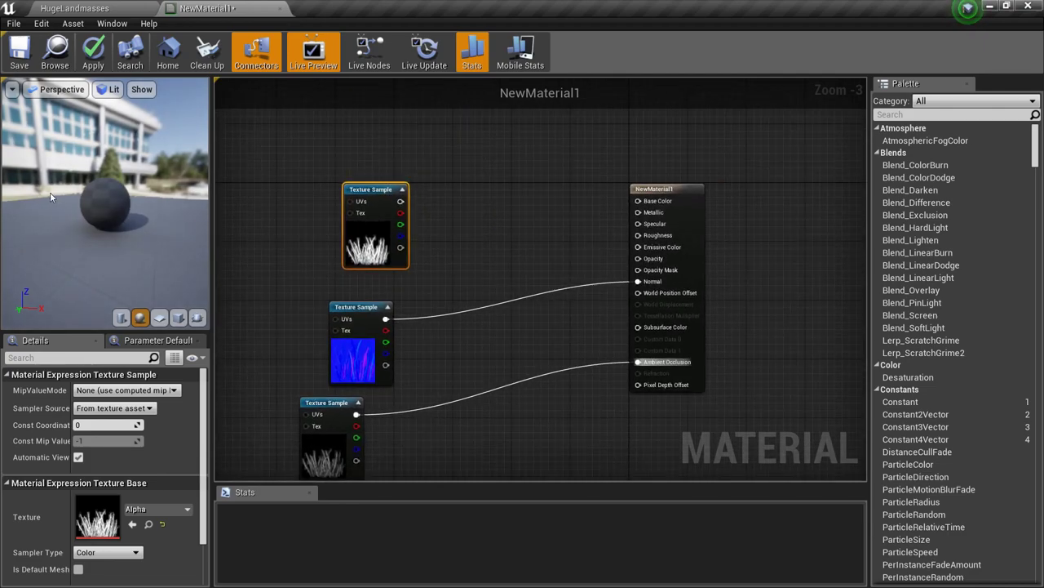
pyautogui.moveTo(47, 196); pyautogui.dragTo(82, 245)
pyautogui.moveTo(82, 245); pyautogui.dragTo(88, 176, button='right')
pyautogui.moveTo(98, 196); pyautogui.dragTo(129, 182)
pyautogui.scroll(-5, 129, 183)
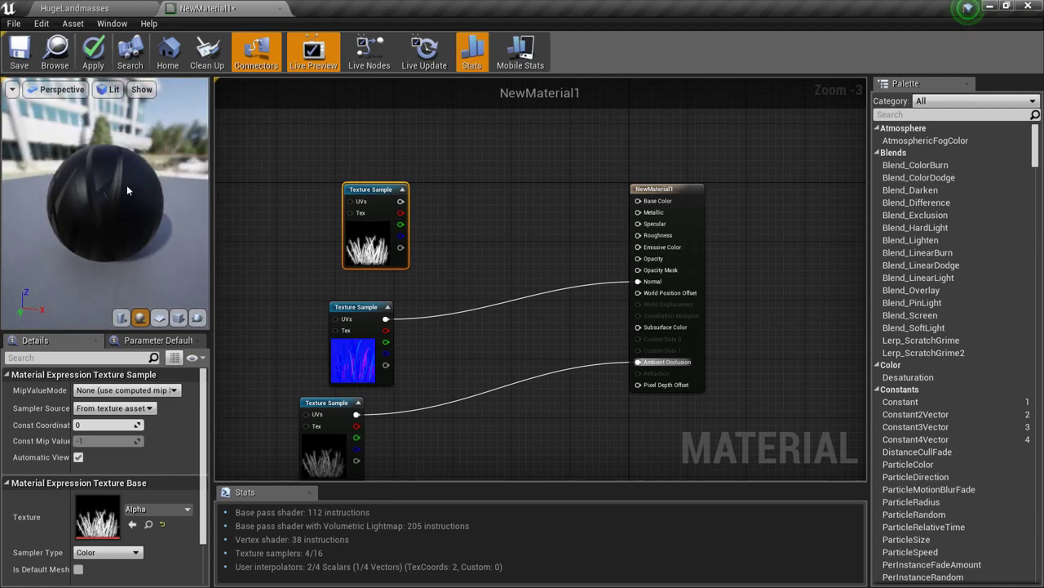
# Reconnect the Alpha texture sample to Opacity Mask and place its node directly above the Normals sample
pyautogui.moveTo(407, 204); pyautogui.dragTo(657, 276)
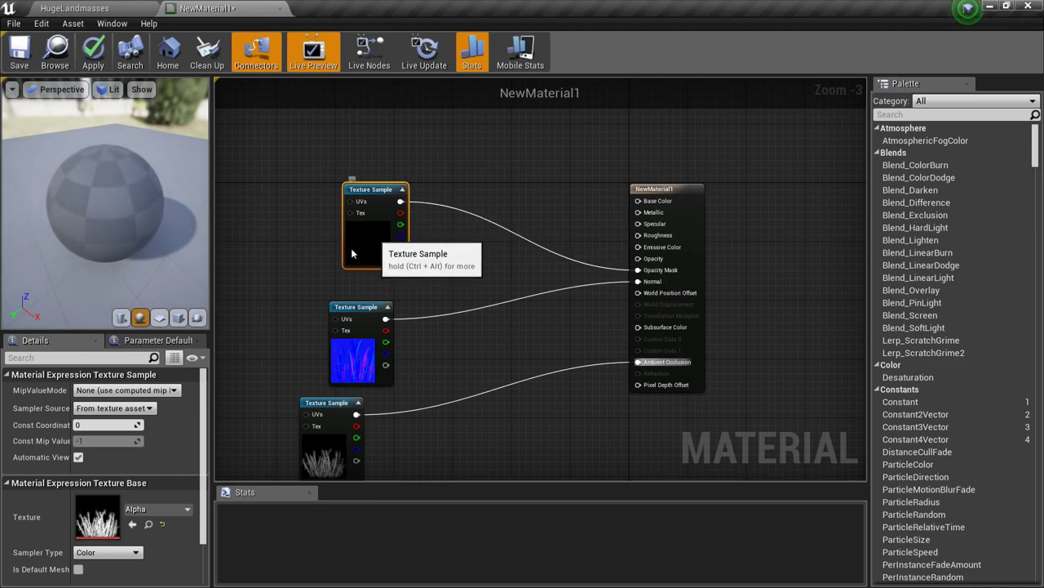
pyautogui.moveTo(363, 241); pyautogui.dragTo(334, 272)
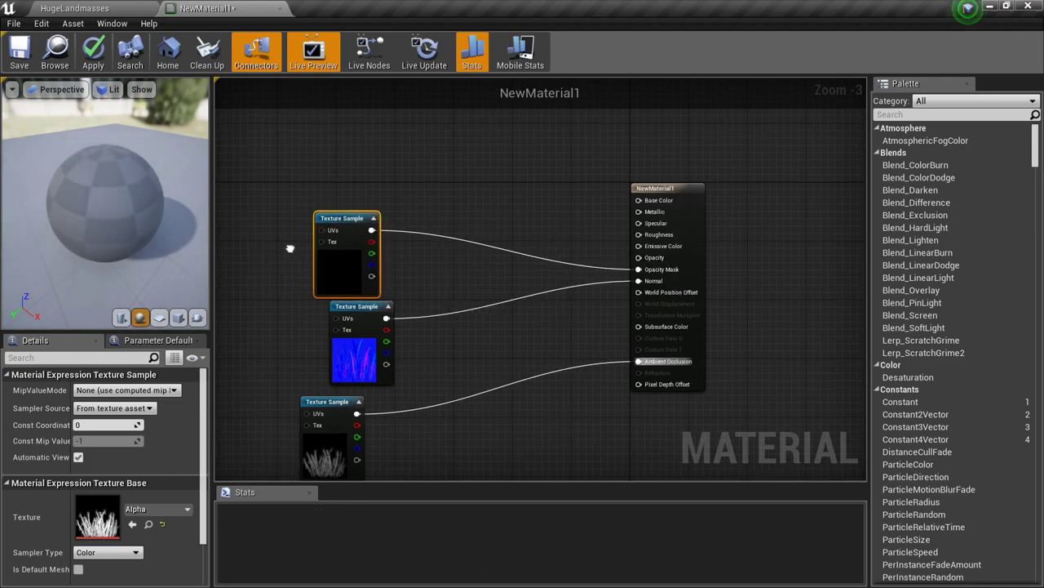
pyautogui.moveTo(356, 262); pyautogui.dragTo(459, 217, button='right')
# Examine the masked grass material on the preview sphere, orbiting all around it and viewing it close up and from above
pyautogui.moveTo(106, 204)
pyautogui.mouseDown(button='right')
pyautogui.moveTo(107, 146)
pyautogui.moveTo(110, 204)
pyautogui.mouseUp(button='right')
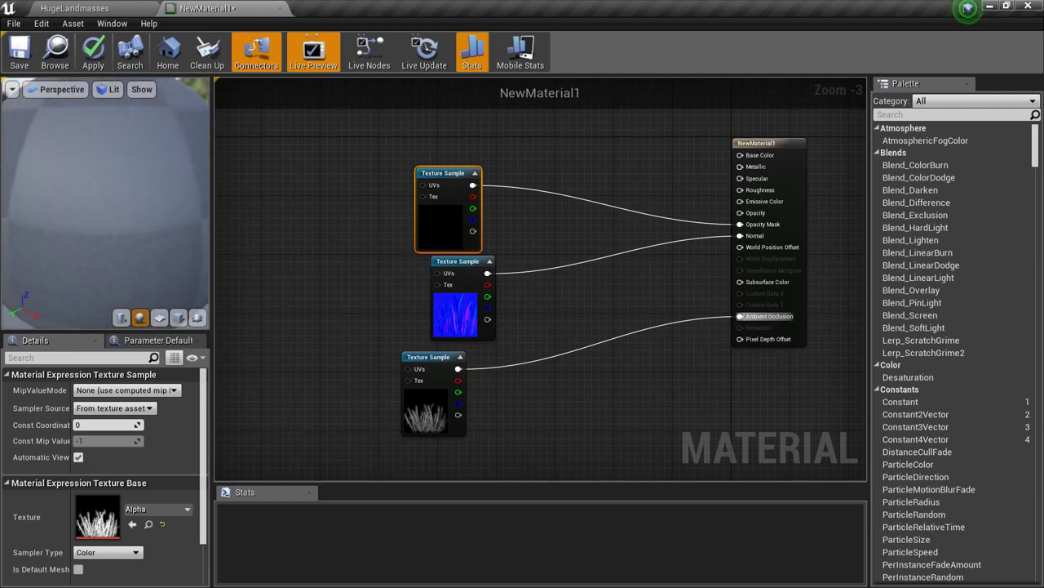
pyautogui.moveTo(110, 204); pyautogui.dragTo(102, 238)
pyautogui.scroll(5, 104, 204)
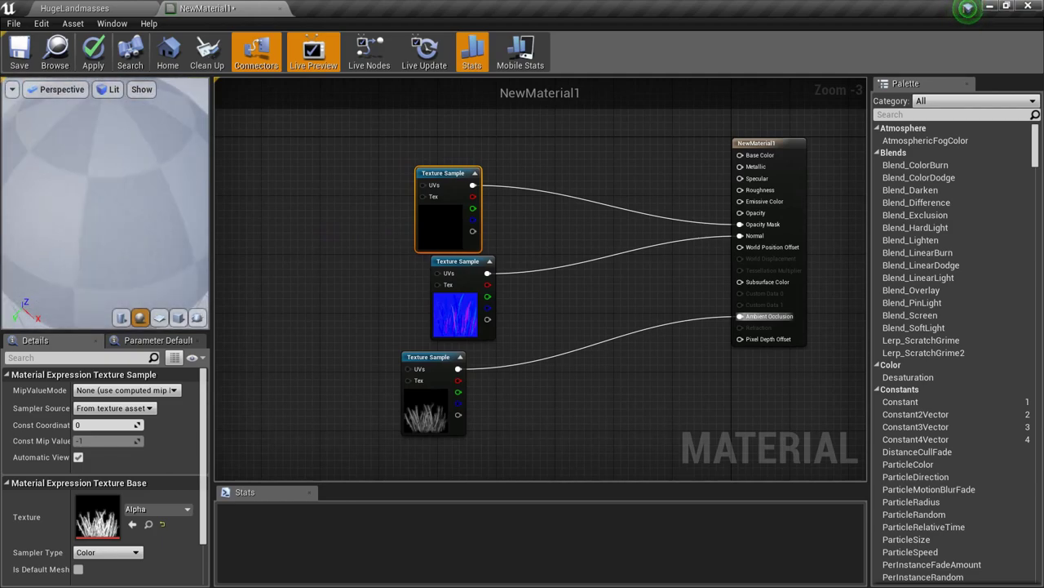
pyautogui.moveTo(104, 204); pyautogui.dragTo(104, 245, button='right')
pyautogui.moveTo(105, 244); pyautogui.dragTo(138, 189)
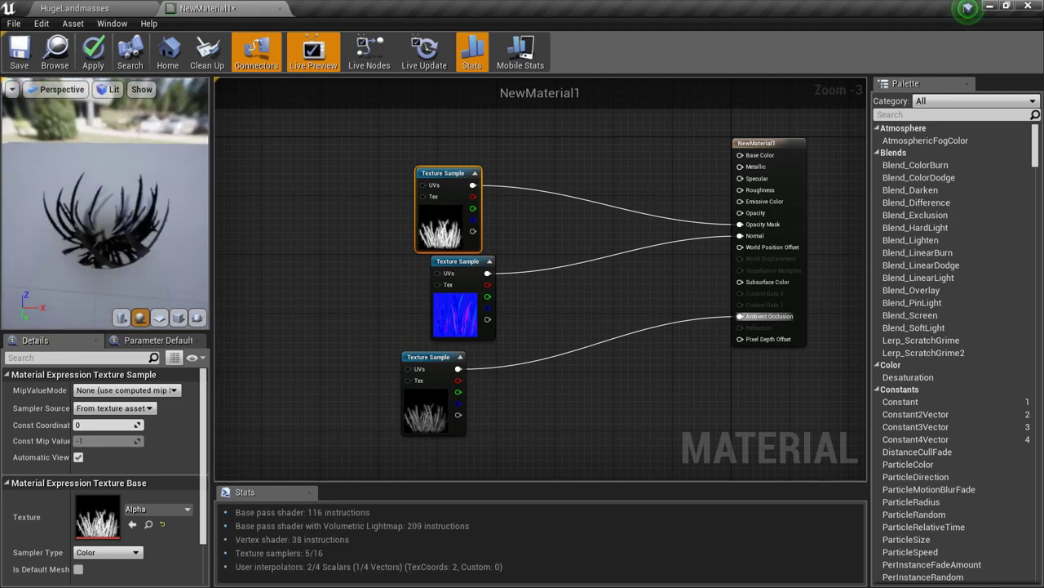
pyautogui.moveTo(122, 204); pyautogui.dragTo(123, 176, button='right')
pyautogui.moveTo(122, 176); pyautogui.dragTo(184, 220)
pyautogui.moveTo(123, 188); pyautogui.dragTo(122, 225, button='right')
pyautogui.moveTo(123, 212); pyautogui.dragTo(159, 180)
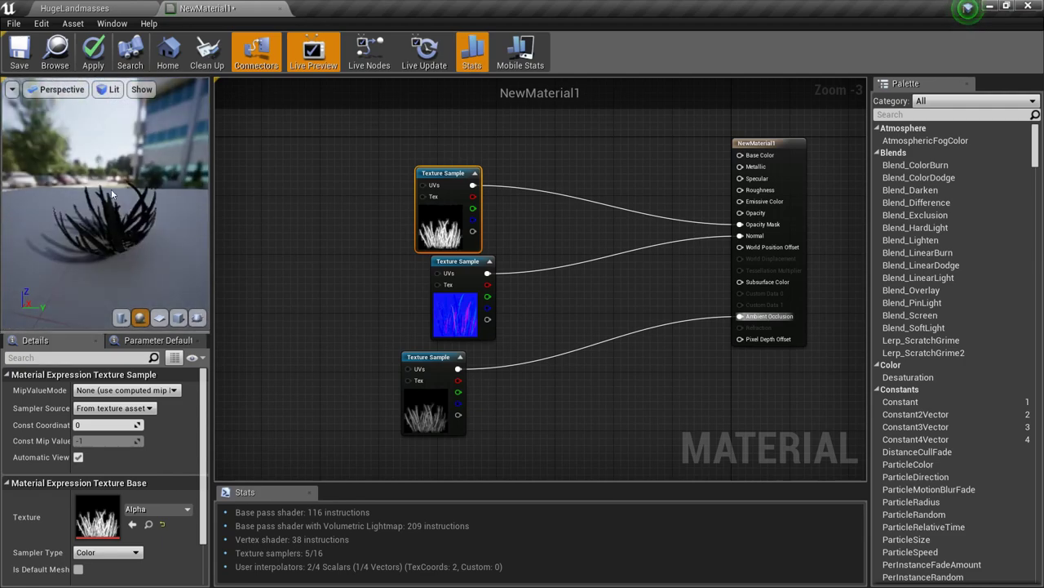
pyautogui.scroll(3, 335, 242)
pyautogui.moveTo(204, 237); pyautogui.dragTo(208, 242)
pyautogui.moveTo(438, 219); pyautogui.dragTo(382, 254, button='right')
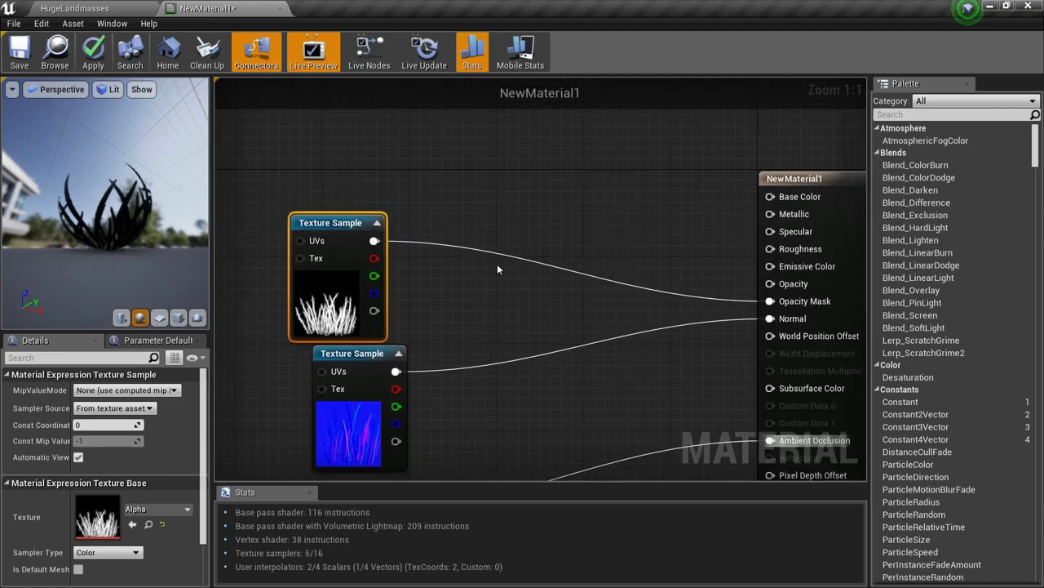
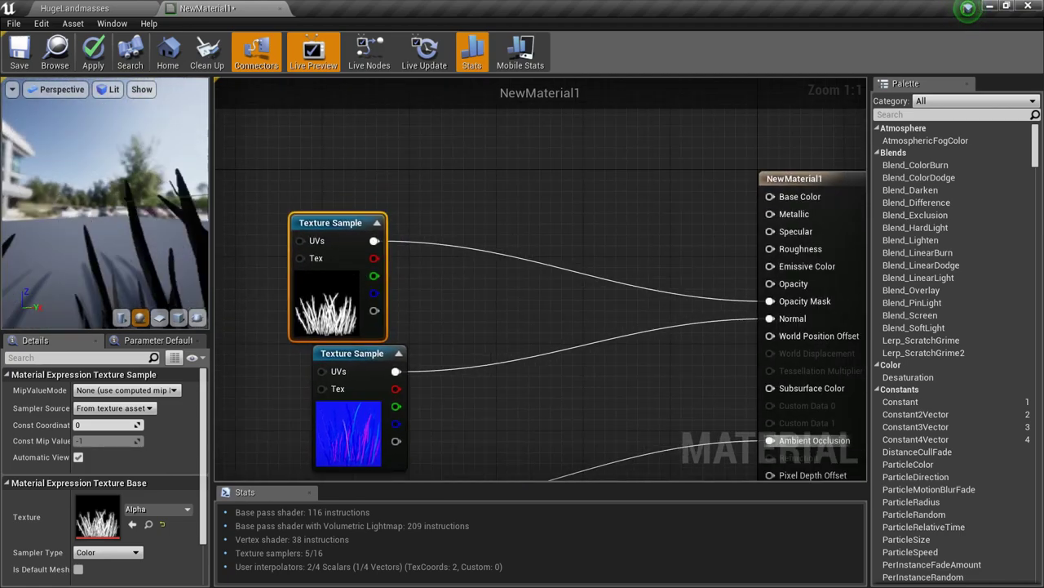
pyautogui.moveTo(82, 264); pyautogui.dragTo(96, 245)
pyautogui.moveTo(131, 294); pyautogui.dragTo(167, 265)
pyautogui.moveTo(163, 293); pyautogui.dragTo(163, 265, button='right')
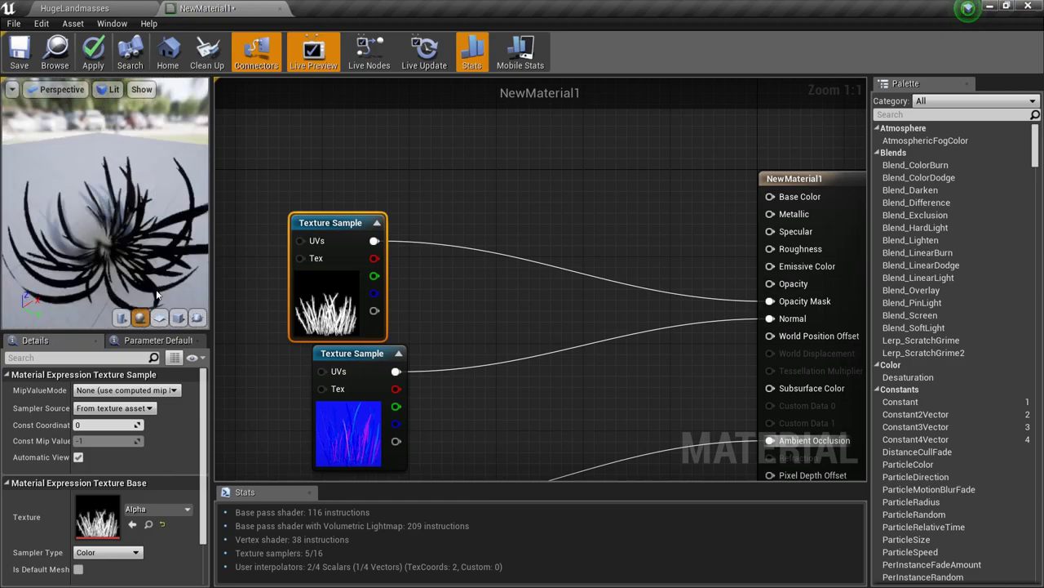
pyautogui.moveTo(86, 188); pyautogui.dragTo(110, 139)
pyautogui.moveTo(86, 188); pyautogui.dragTo(86, 147, button='right')
pyautogui.moveTo(110, 146); pyautogui.dragTo(85, 175)
# Align the Alpha and Normals texture samples vertically and also connect Alpha to the material's Opacity input
pyautogui.moveTo(443, 194); pyautogui.dragTo(423, 237, button='right')
pyautogui.moveTo(322, 355); pyautogui.dragTo(344, 355)
pyautogui.moveTo(746, 325); pyautogui.dragTo(364, 296)
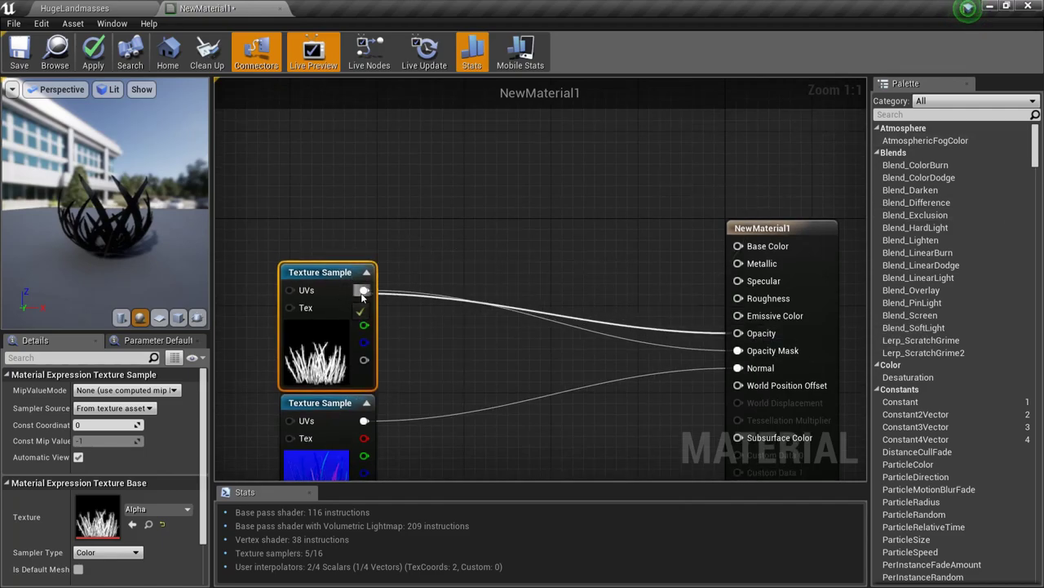
pyautogui.moveTo(116, 225); pyautogui.dragTo(114, 254)
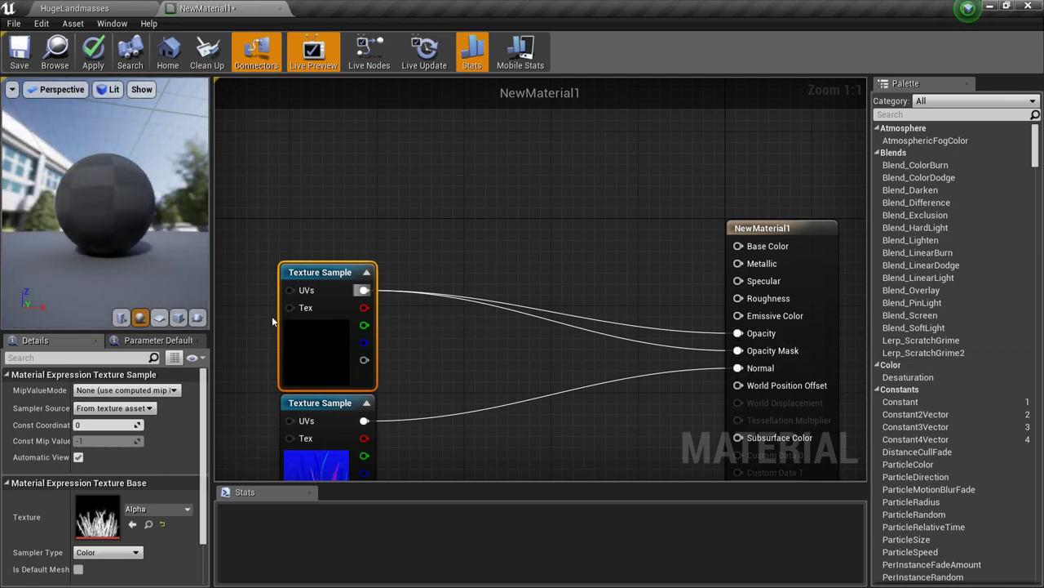
# Add a Constant3Vector node in the empty graph area above the texture samples
pyautogui.moveTo(445, 279); pyautogui.dragTo(377, 125, button='right')
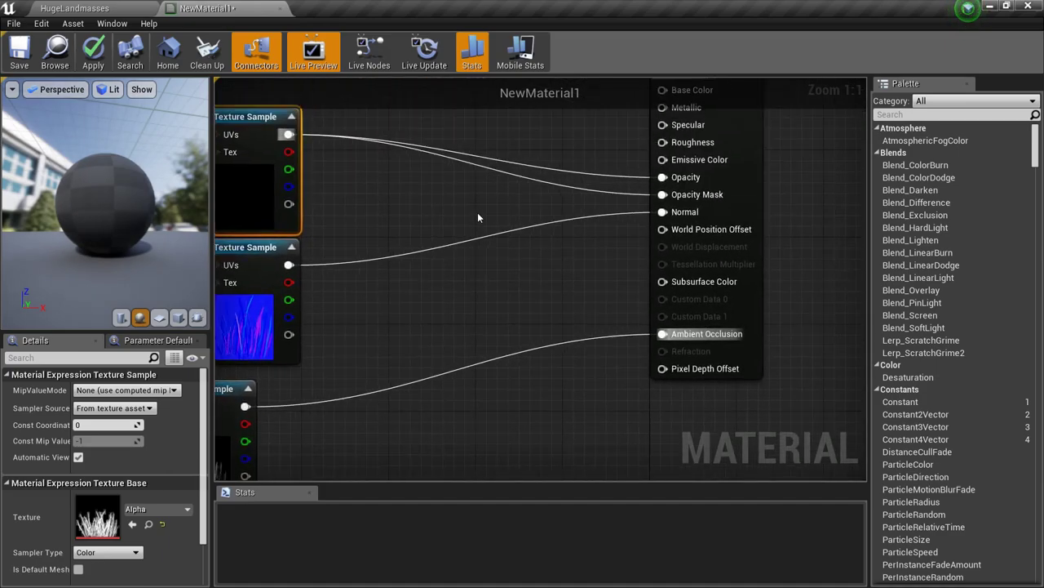
pyautogui.rightClick(478, 197)
pyautogui.moveTo(397, 317); pyautogui.dragTo(591, 478, button='right')
pyautogui.scroll(-4, 603, 416)
pyautogui.moveTo(569, 389); pyautogui.dragTo(617, 392, button='right')
pyautogui.click(405, 132)
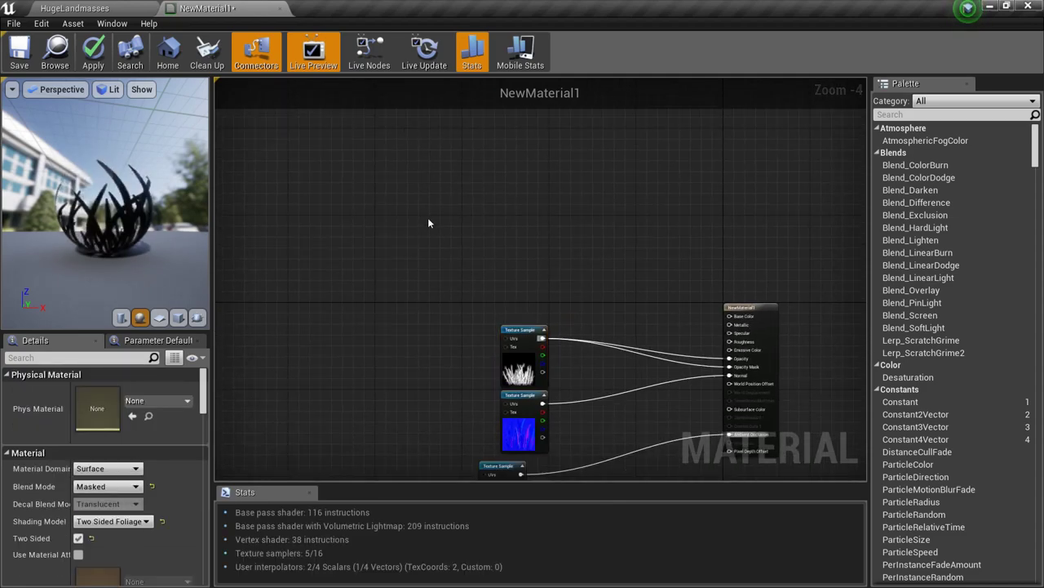
pyautogui.click(432, 231)
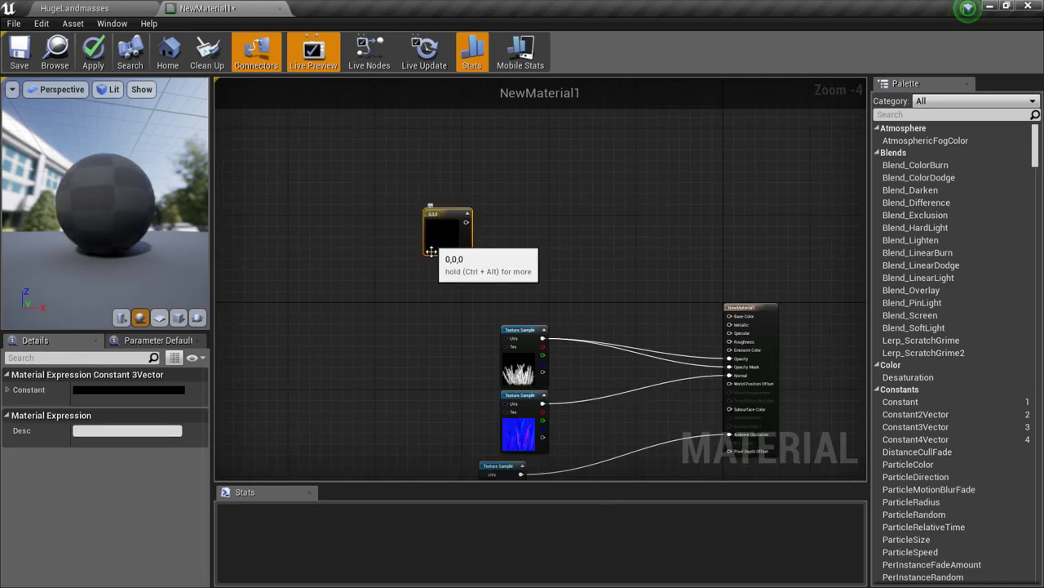
# Convert the Constant3Vector to a parameter and name it ColourA
pyautogui.rightClick(439, 253)
pyautogui.click(477, 260)
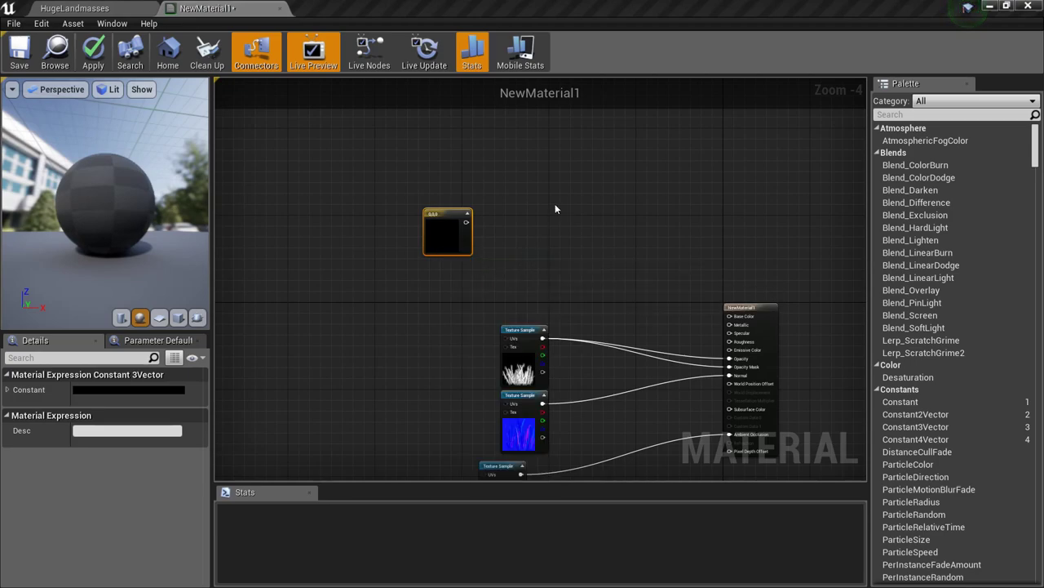
pyautogui.write('B')
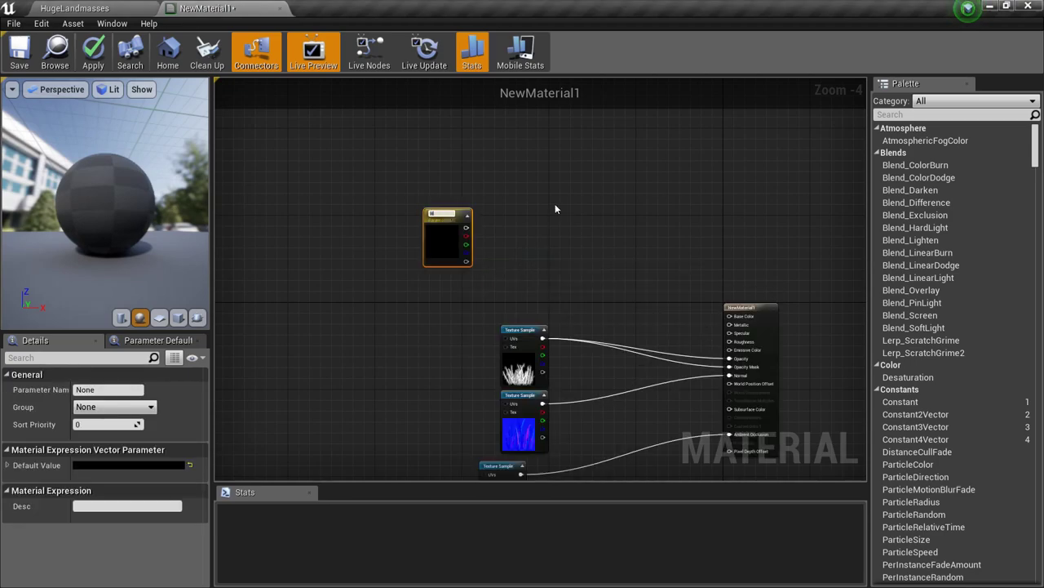
pyautogui.write('ase')
pyautogui.press('BackSpace')
pyautogui.press('BackSpace')
pyautogui.press('BackSpace')
pyautogui.write('olourA')
pyautogui.press('Return')
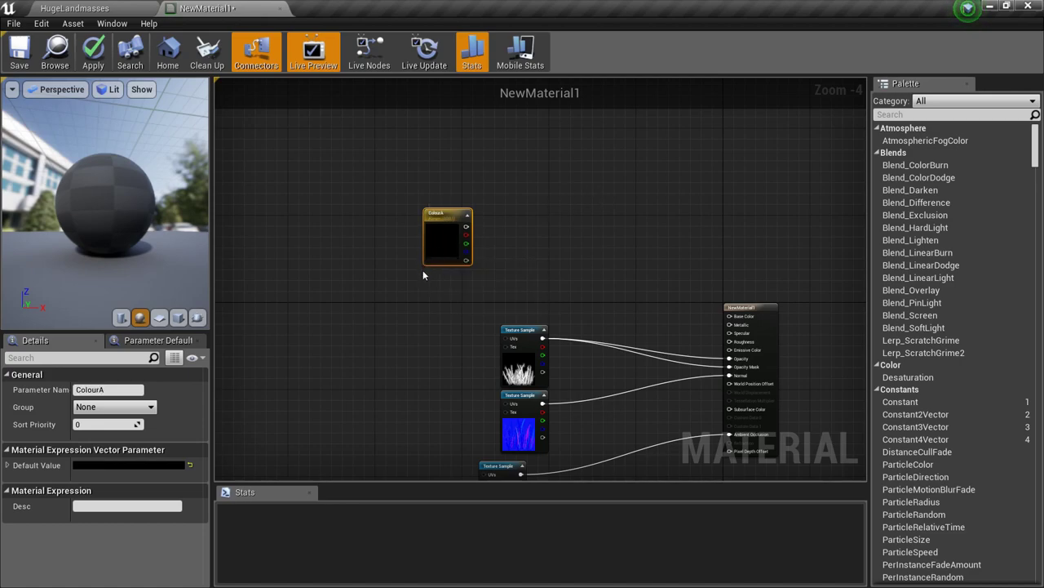
# Duplicate the ColourA parameter, keeping the copy beneath it, and rename the copy ColourB
pyautogui.moveTo(438, 255)
pyautogui.mouseDown()
pyautogui.moveTo(437, 278)
pyautogui.moveTo(444, 255)
pyautogui.mouseUp()
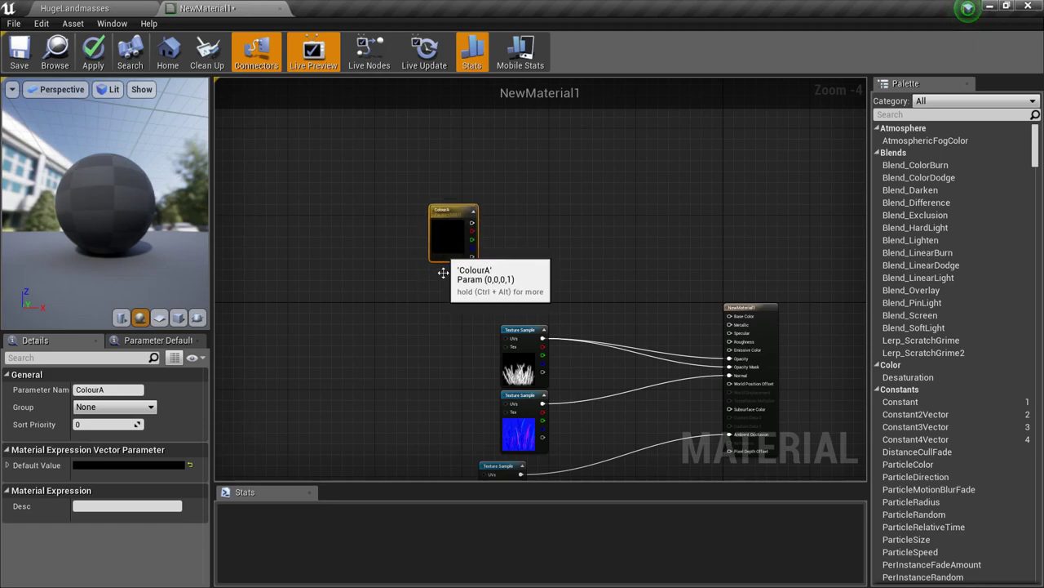
pyautogui.hotkey('ctrl', 'w')
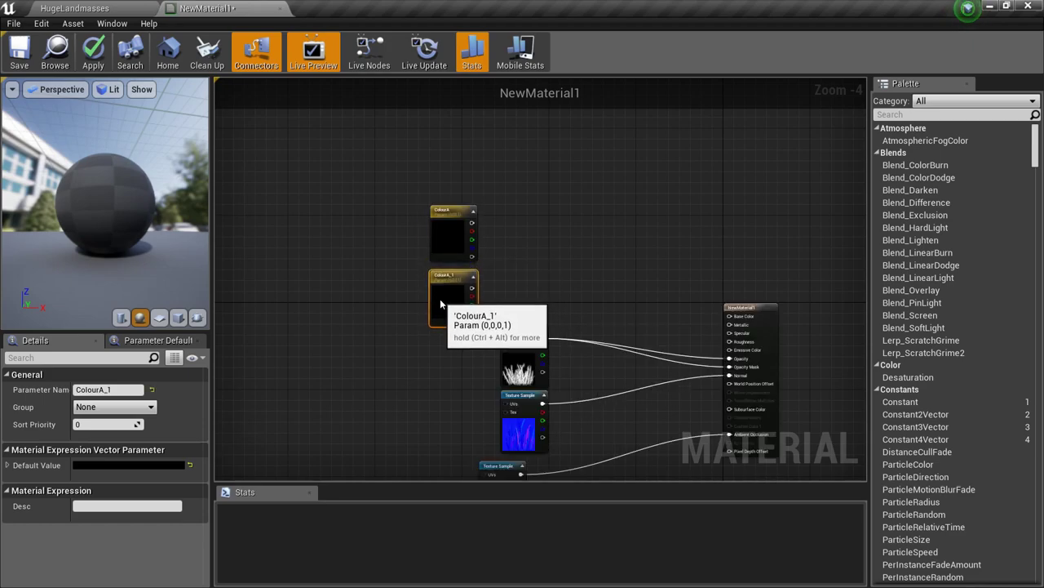
pyautogui.click(132, 391)
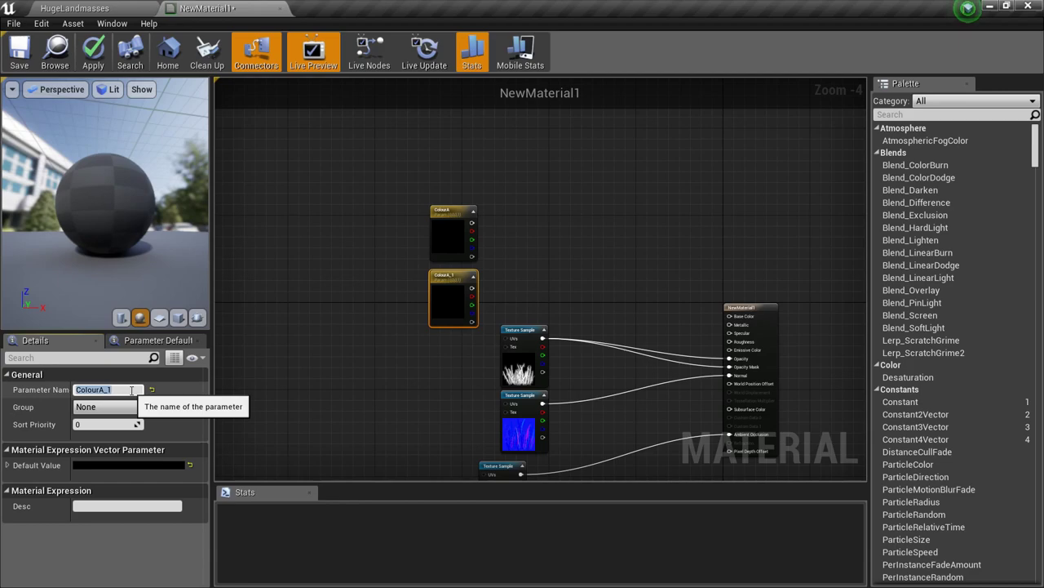
pyautogui.write('ColourB')
pyautogui.press('Return')
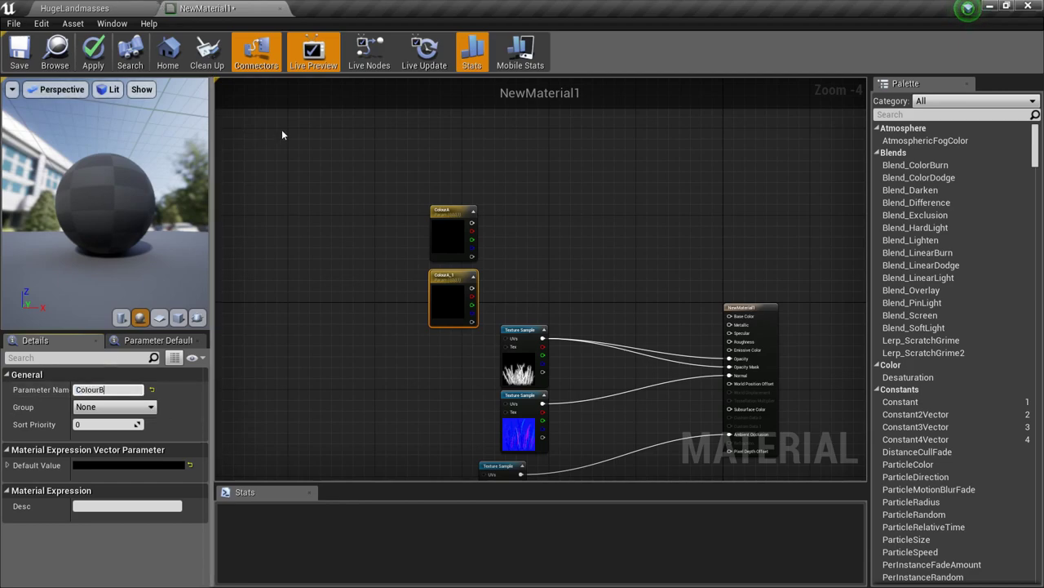
# Assign both ColourA and ColourB to a parameter group named Base Colour
pyautogui.click(422, 313)
pyautogui.click(457, 272)
pyautogui.keyDown('ctrl'); pyautogui.click(457, 209); pyautogui.keyUp('ctrl')
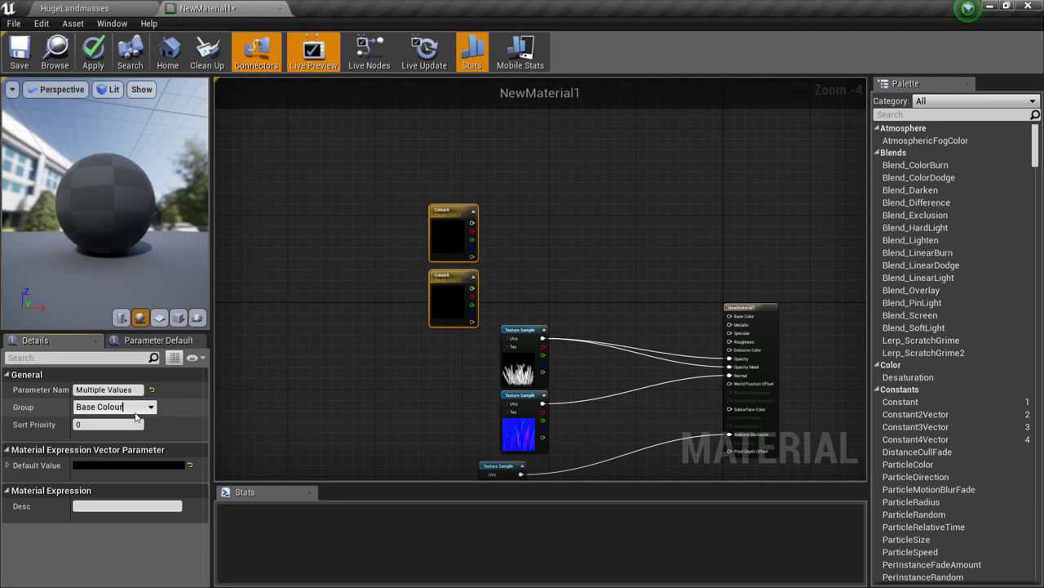
pyautogui.click(379, 220)
# Move the ColourA and ColourB parameters together up and to the left, away from the texture samples
pyautogui.moveTo(347, 253); pyautogui.dragTo(254, 202, button='right')
pyautogui.moveTo(323, 281); pyautogui.dragTo(384, 324, button='right')
pyautogui.moveTo(349, 260); pyautogui.dragTo(380, 181, button='right')
pyautogui.click(398, 218)
pyautogui.scroll(3, 465, 200)
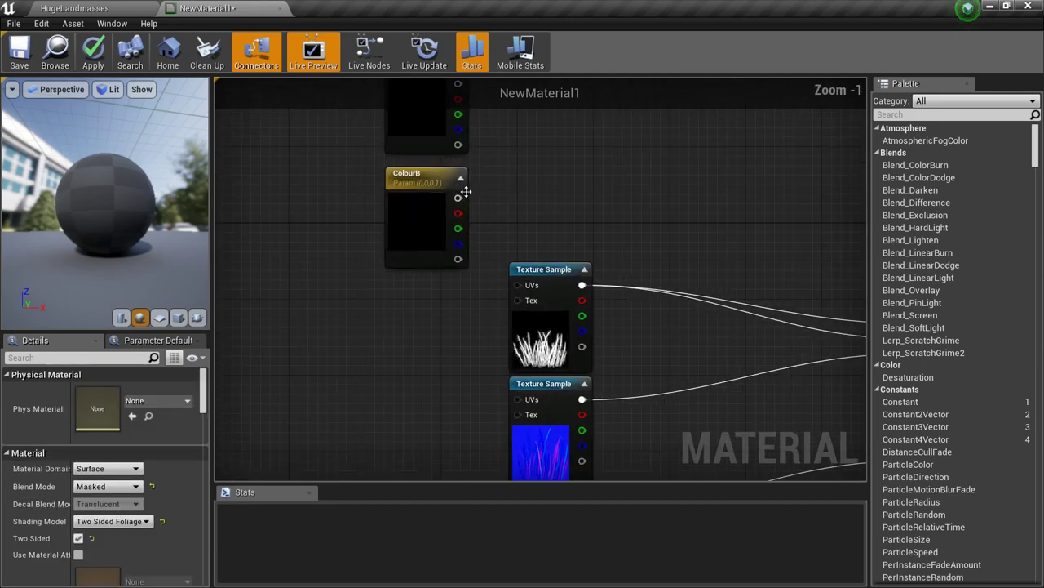
pyautogui.moveTo(442, 130); pyautogui.dragTo(448, 261, button='right')
pyautogui.moveTo(272, 157); pyautogui.dragTo(423, 377)
pyautogui.moveTo(418, 372); pyautogui.dragTo(283, 228)
pyautogui.moveTo(445, 293); pyautogui.dragTo(458, 381, button='right')
pyautogui.click(459, 381)
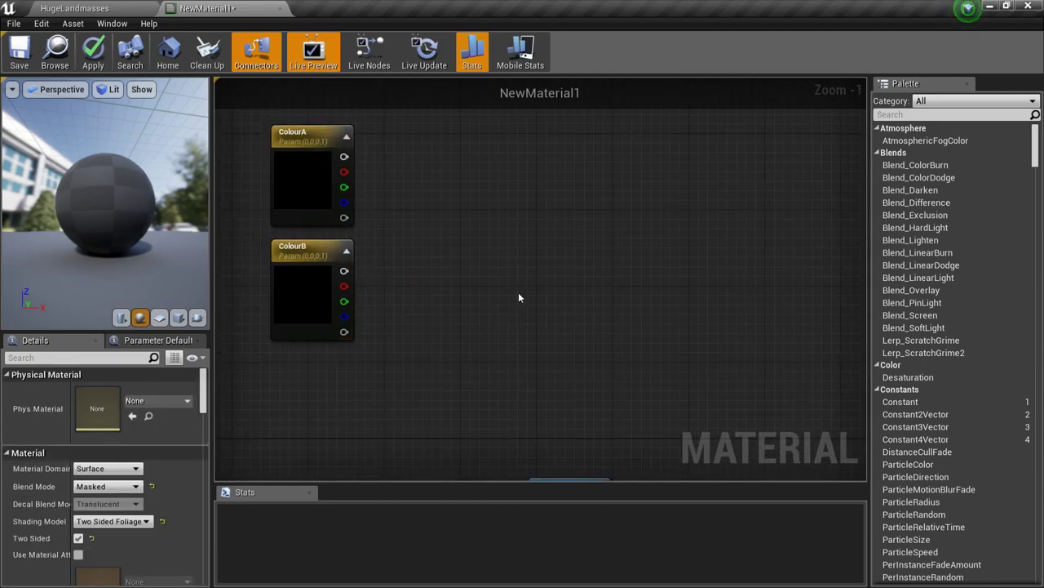
# Add a Lerp node beside the colour parameters and connect ColourA to A and ColourB to B
pyautogui.click(473, 227)
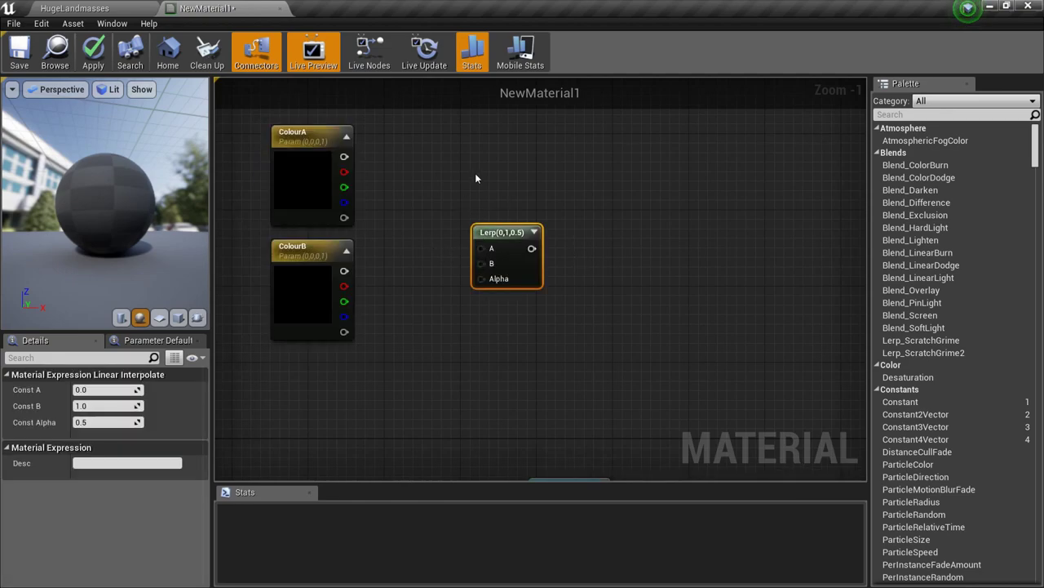
pyautogui.moveTo(538, 263); pyautogui.dragTo(527, 240)
pyautogui.moveTo(344, 156); pyautogui.dragTo(467, 230)
pyautogui.moveTo(403, 266); pyautogui.dragTo(344, 271)
# Set ColourA's default value to a muted green with R 0.387, G 0.508 and B 0.215
pyautogui.click(305, 168)
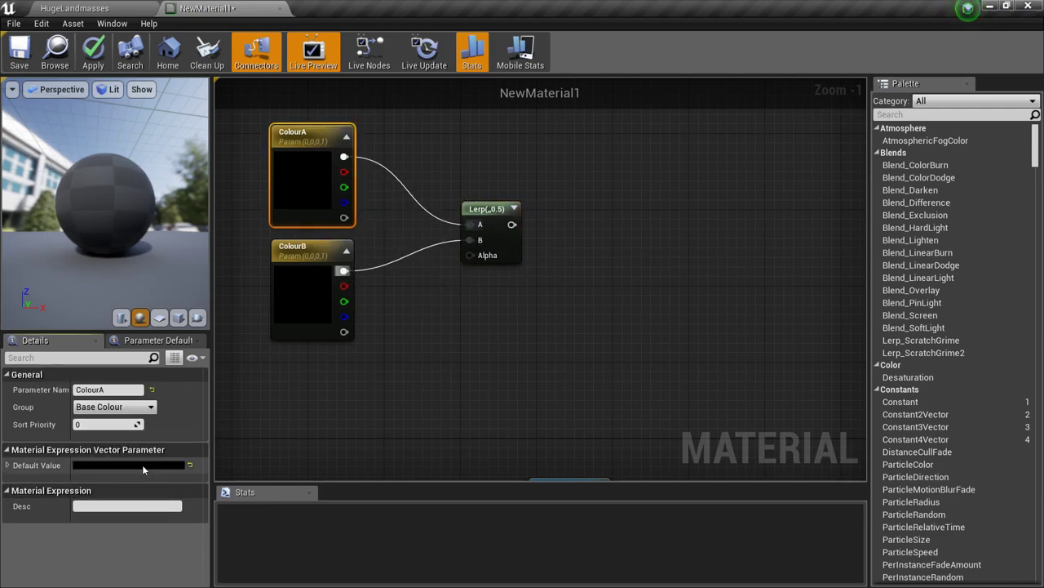
pyautogui.click(142, 465)
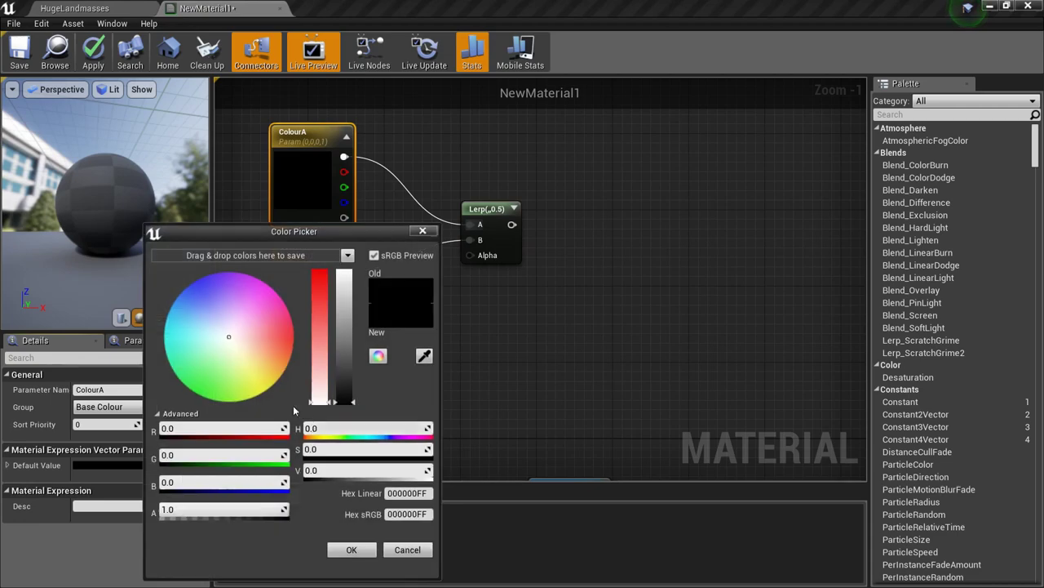
pyautogui.click(345, 335)
pyautogui.click(231, 369)
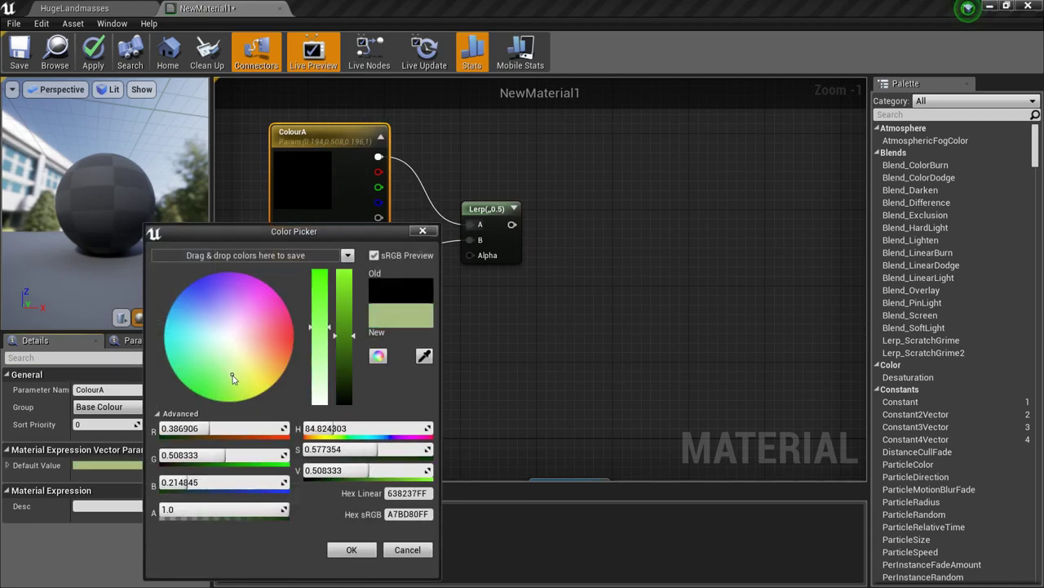
pyautogui.click(351, 549)
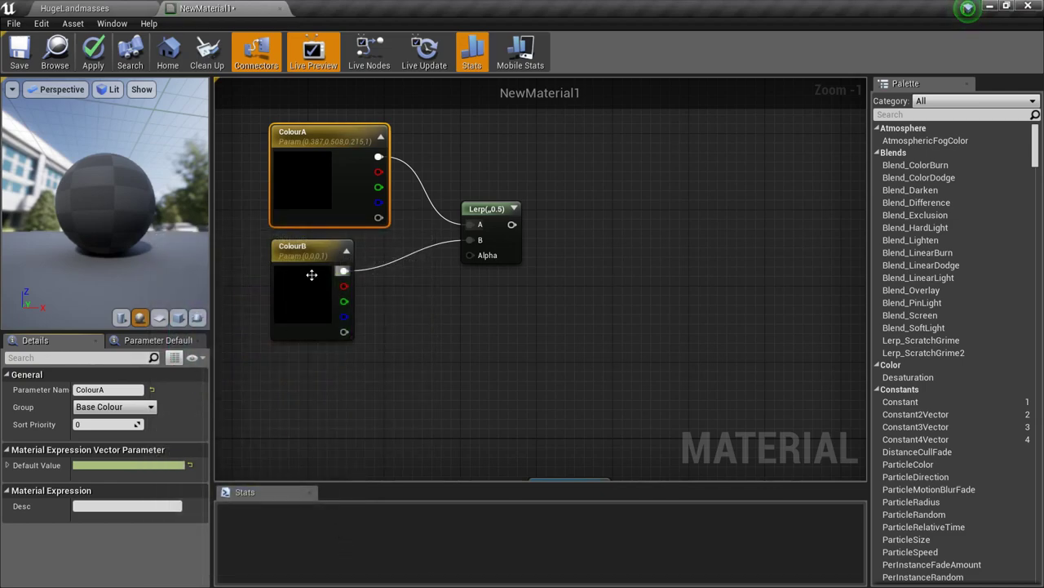
# Copy ColourA's default colour value into ColourB's default value
pyautogui.rightClick(171, 464)
pyautogui.click(200, 517)
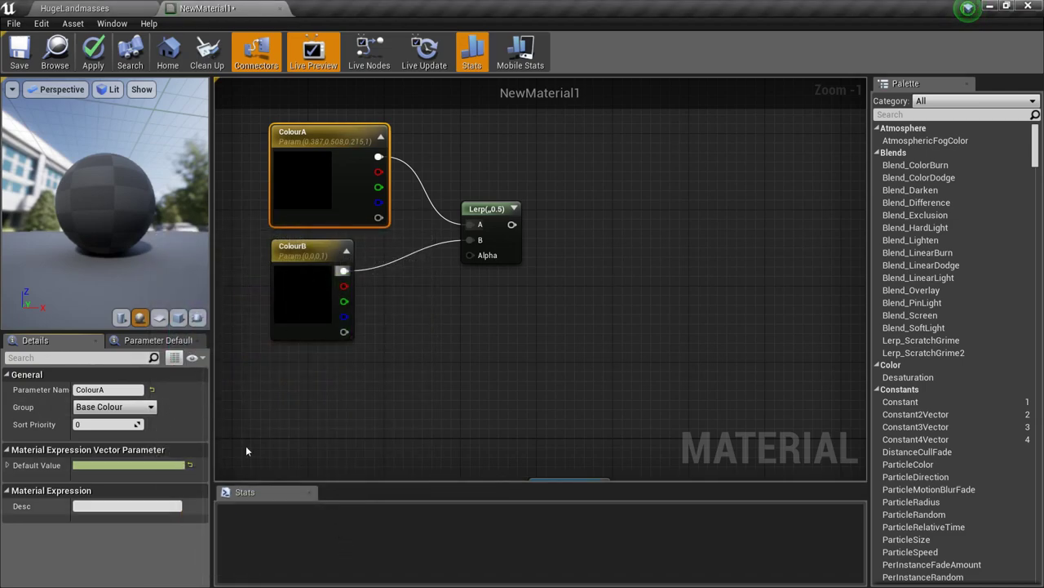
pyautogui.click(304, 337)
pyautogui.rightClick(127, 468)
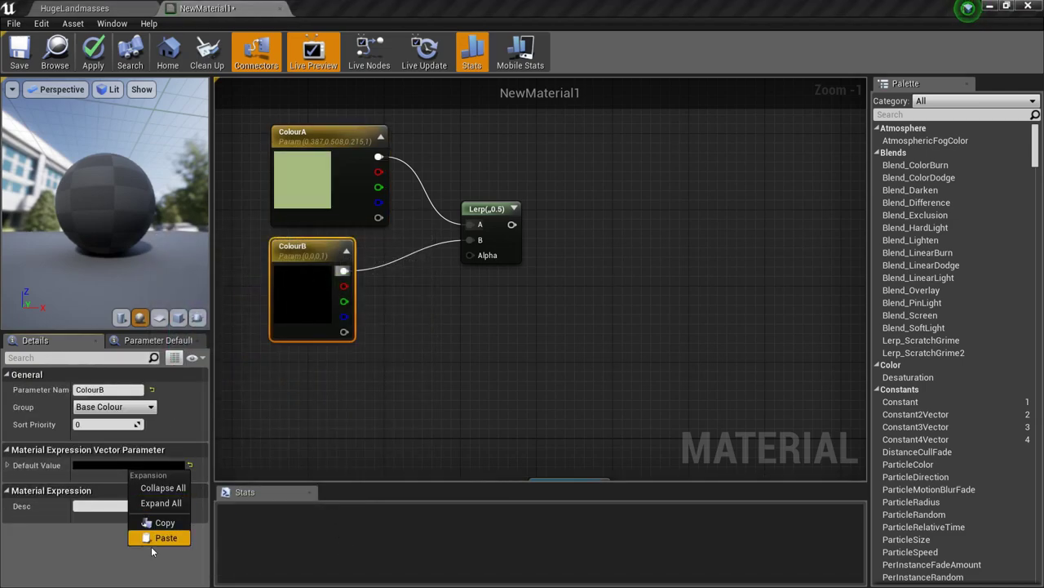
pyautogui.click(155, 537)
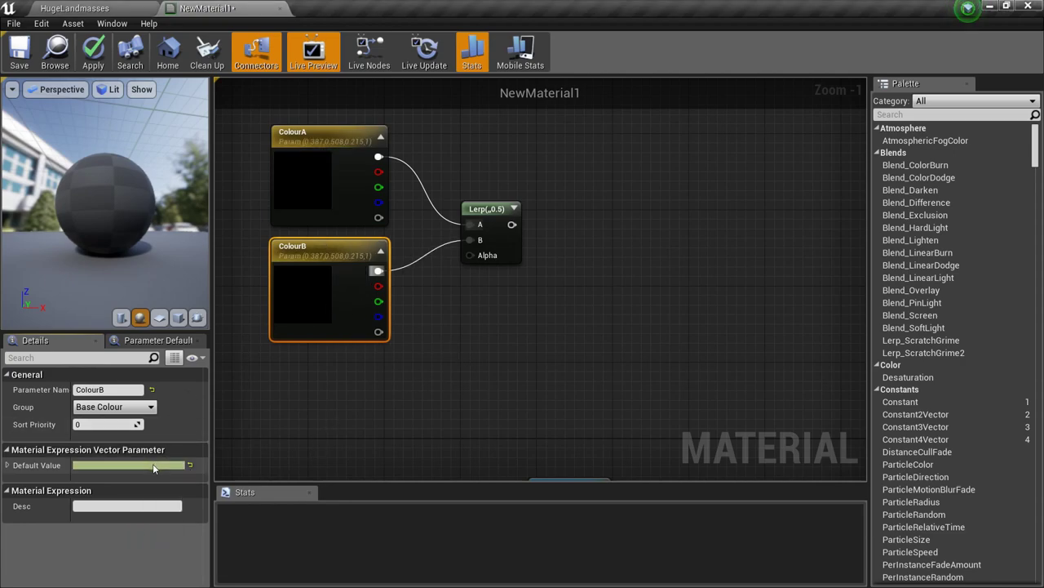
# Set ColourB's default value to a dark olive with R 0.171, G 0.175 and B 0.039
pyautogui.click(131, 464)
pyautogui.moveTo(252, 384)
pyautogui.mouseDown()
pyautogui.moveTo(237, 380)
pyautogui.moveTo(264, 385)
pyautogui.mouseUp()
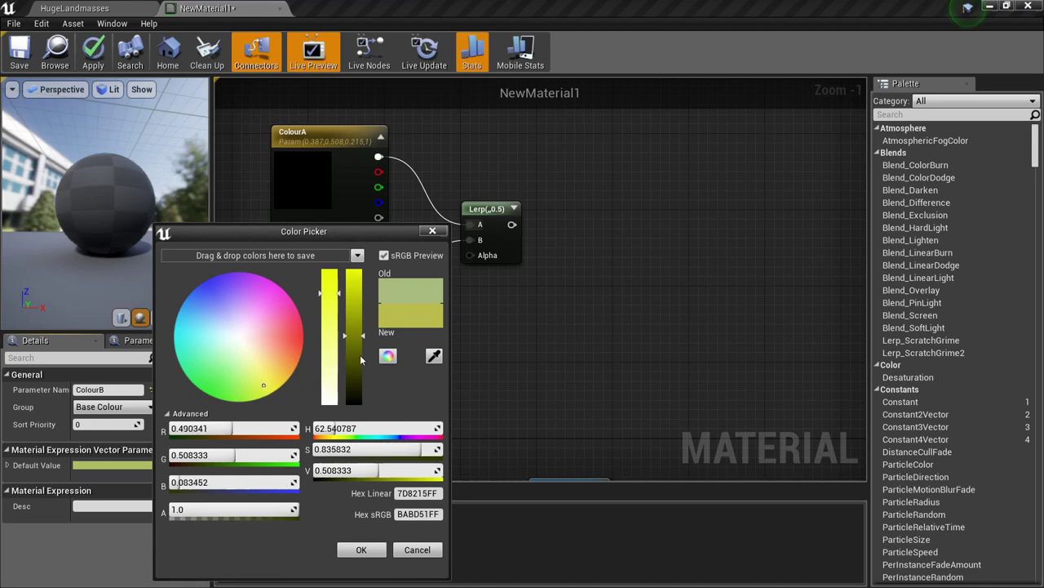
pyautogui.moveTo(355, 364); pyautogui.dragTo(359, 381)
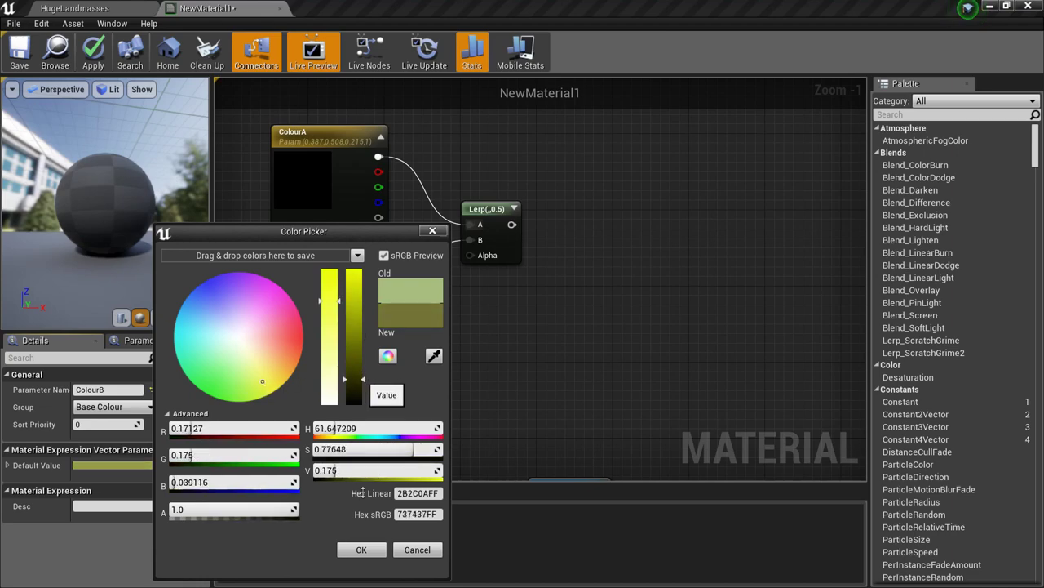
# Review the two colour parameters, their Lerp node and the material's inputs in the graph
pyautogui.moveTo(529, 361); pyautogui.dragTo(667, 286, button='right')
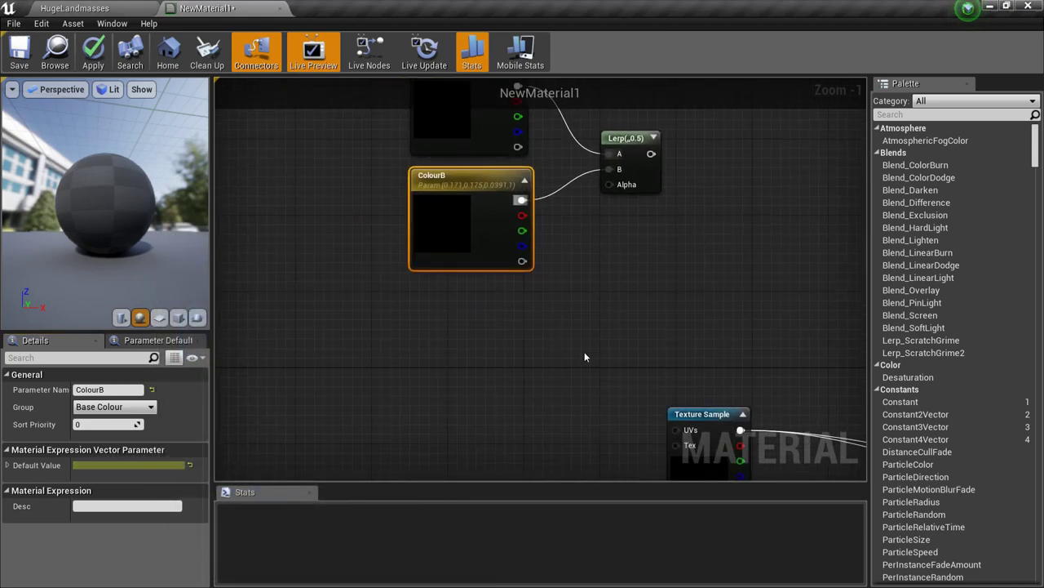
pyautogui.click(584, 352)
pyautogui.moveTo(584, 352); pyautogui.dragTo(505, 426, button='right')
pyautogui.scroll(-6, 572, 352)
pyautogui.moveTo(607, 336); pyautogui.dragTo(604, 321, button='right')
pyautogui.scroll(4, 465, 237)
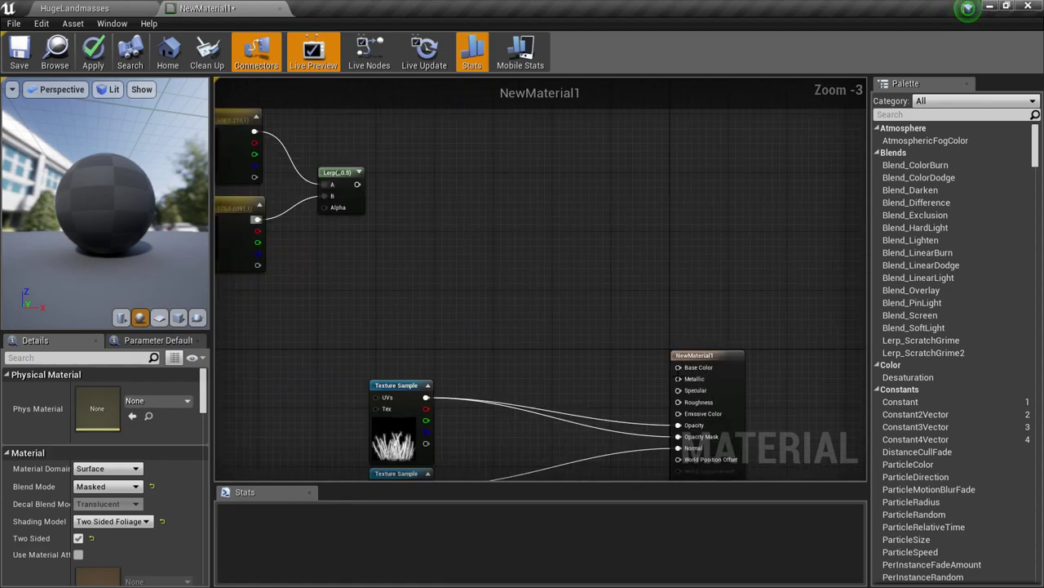
pyautogui.moveTo(678, 368); pyautogui.dragTo(558, 291)
pyautogui.moveTo(452, 332); pyautogui.dragTo(665, 278, button='right')
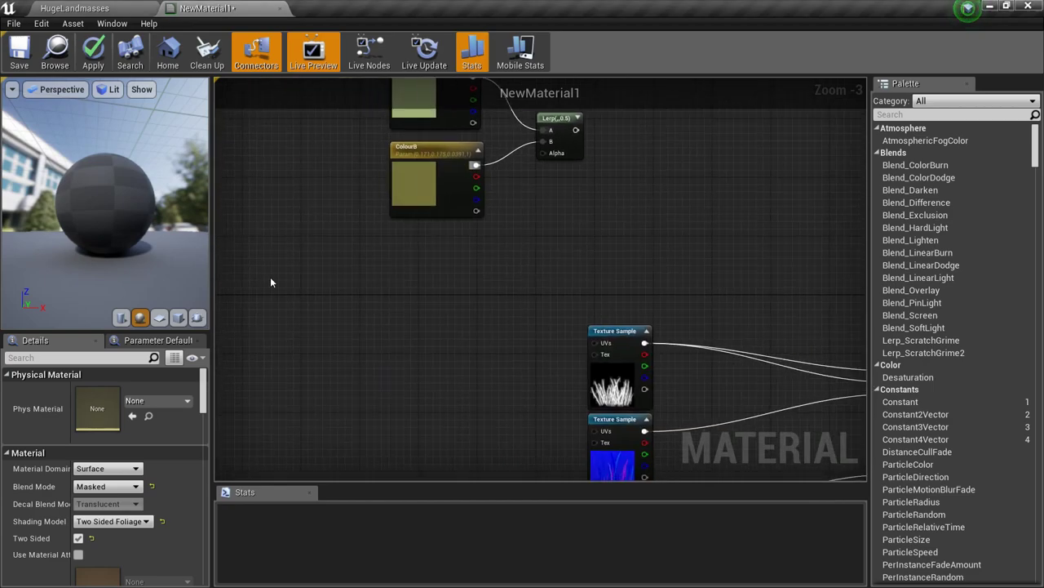
pyautogui.moveTo(385, 292); pyautogui.dragTo(471, 394, button='right')
pyautogui.moveTo(364, 156); pyautogui.dragTo(470, 381)
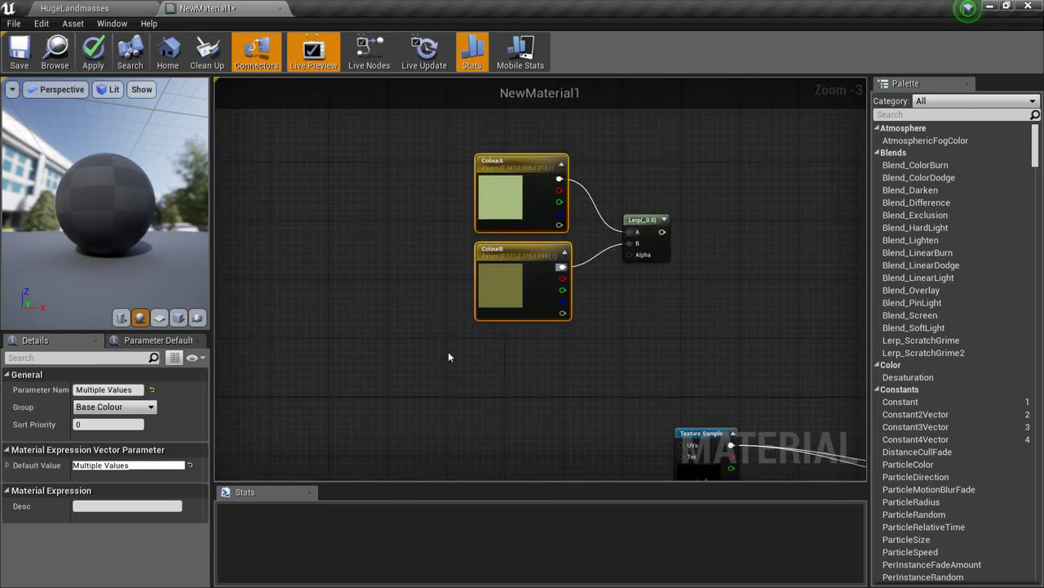
pyautogui.click(403, 292)
pyautogui.click(506, 286)
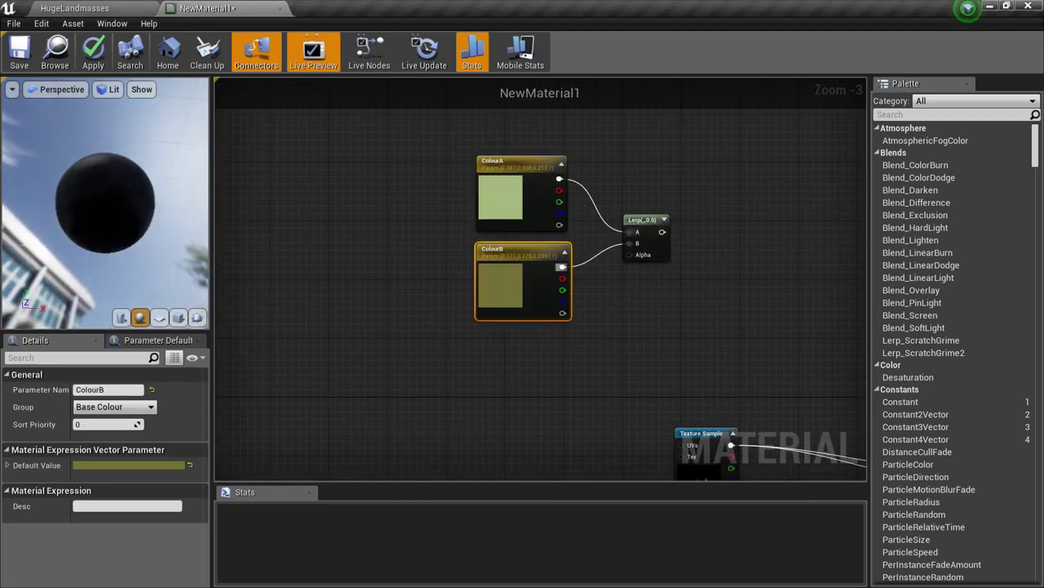
pyautogui.click(490, 200)
# Change the preview mesh from a sphere to a plane and face it to check the grass shape
pyautogui.moveTo(135, 228); pyautogui.dragTo(141, 227)
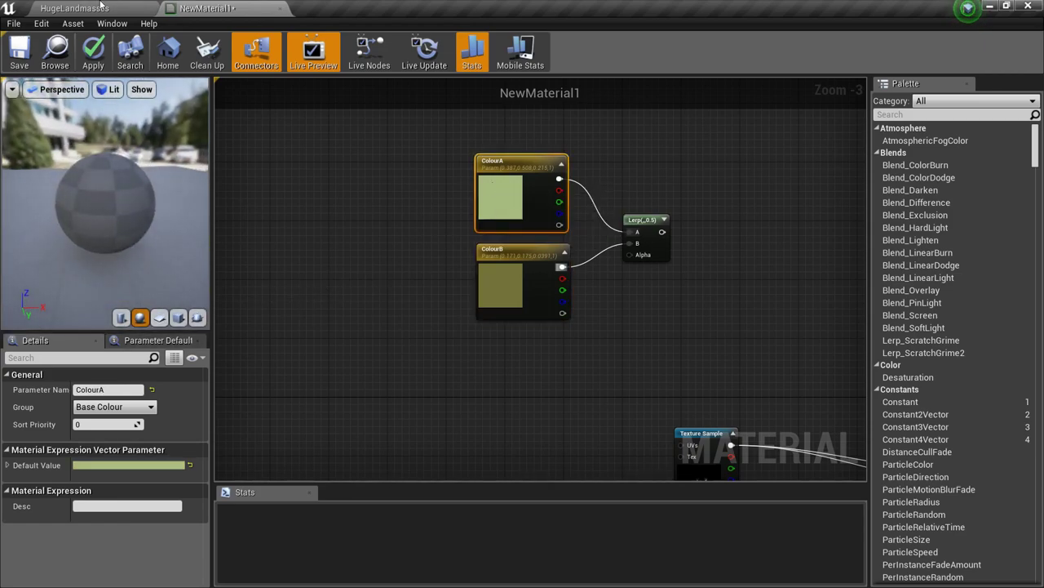
pyautogui.click(159, 317)
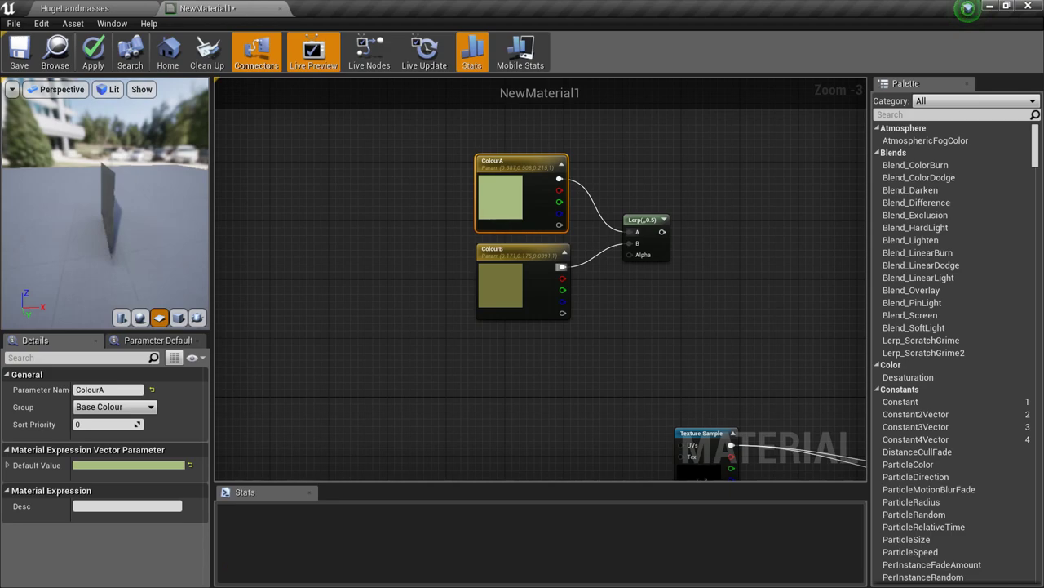
pyautogui.moveTo(125, 229); pyautogui.dragTo(149, 228)
pyautogui.moveTo(125, 230)
pyautogui.mouseDown(button='right')
pyautogui.moveTo(130, 186)
pyautogui.moveTo(127, 230)
pyautogui.mouseUp(button='right')
pyautogui.moveTo(127, 229)
pyautogui.mouseDown()
pyautogui.moveTo(160, 234)
pyautogui.moveTo(126, 220)
pyautogui.mouseUp()
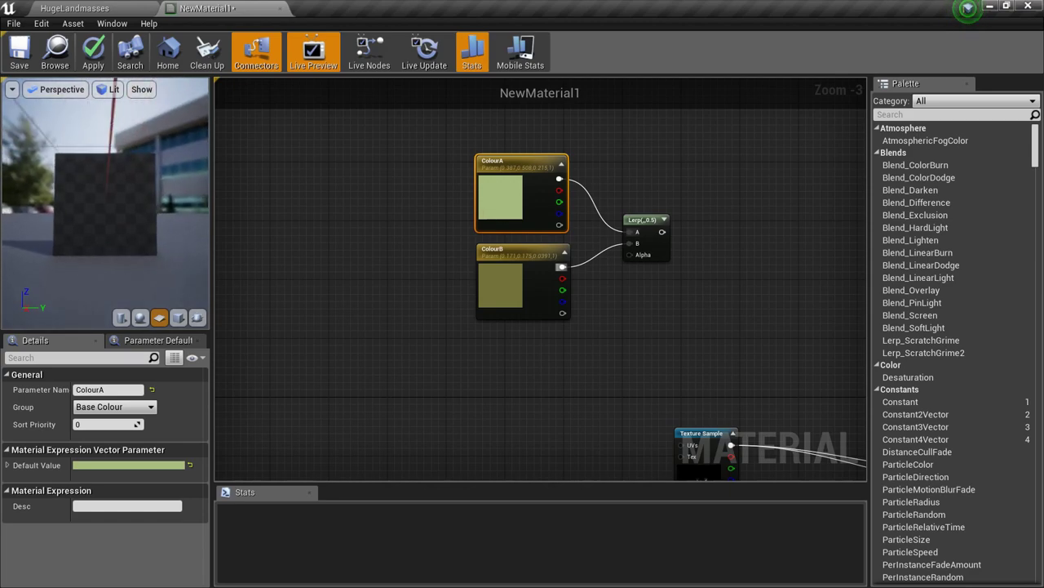
pyautogui.moveTo(321, 248); pyautogui.dragTo(399, 250, button='right')
pyautogui.scroll(3, 399, 250)
pyautogui.scroll(-10, 366, 275)
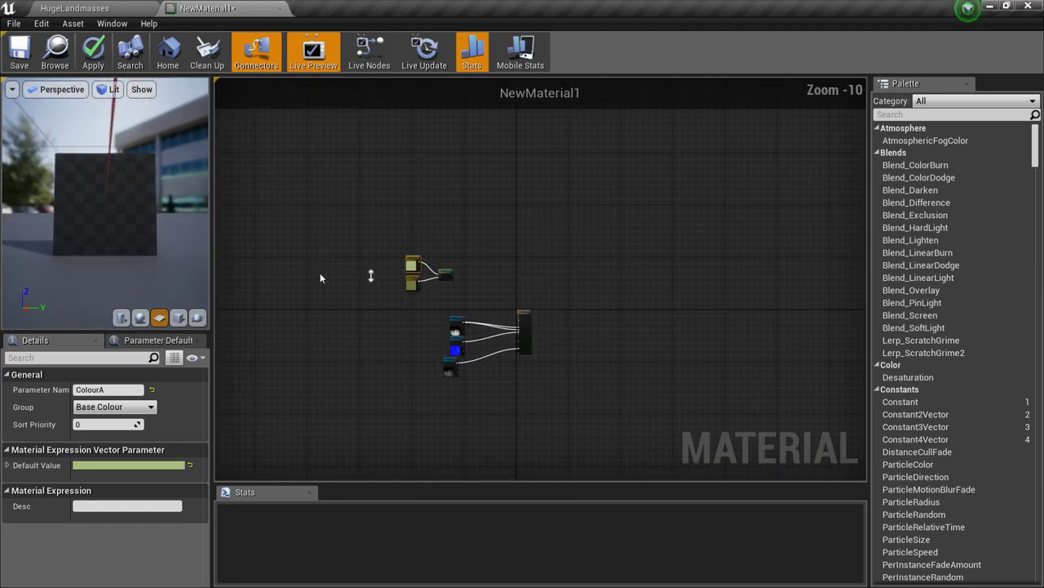
pyautogui.moveTo(79, 161)
pyautogui.mouseDown()
pyautogui.moveTo(90, 139)
pyautogui.moveTo(79, 161)
pyautogui.mouseUp()
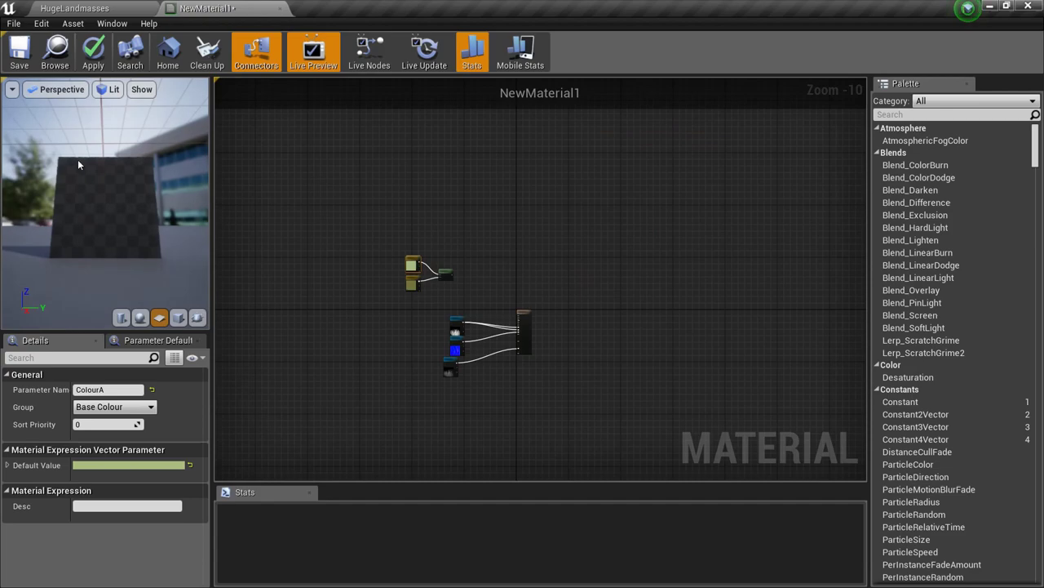
pyautogui.scroll(10, 513, 191)
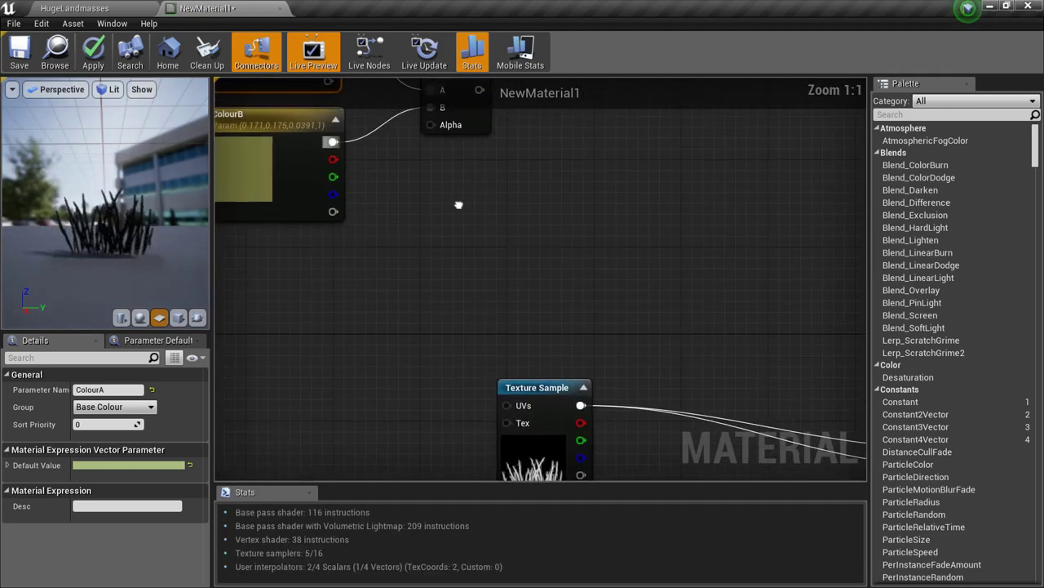
pyautogui.scroll(5, 106, 203)
pyautogui.moveTo(106, 204); pyautogui.dragTo(104, 188)
pyautogui.click(523, 205)
pyautogui.moveTo(538, 214); pyautogui.dragTo(639, 328, button='right')
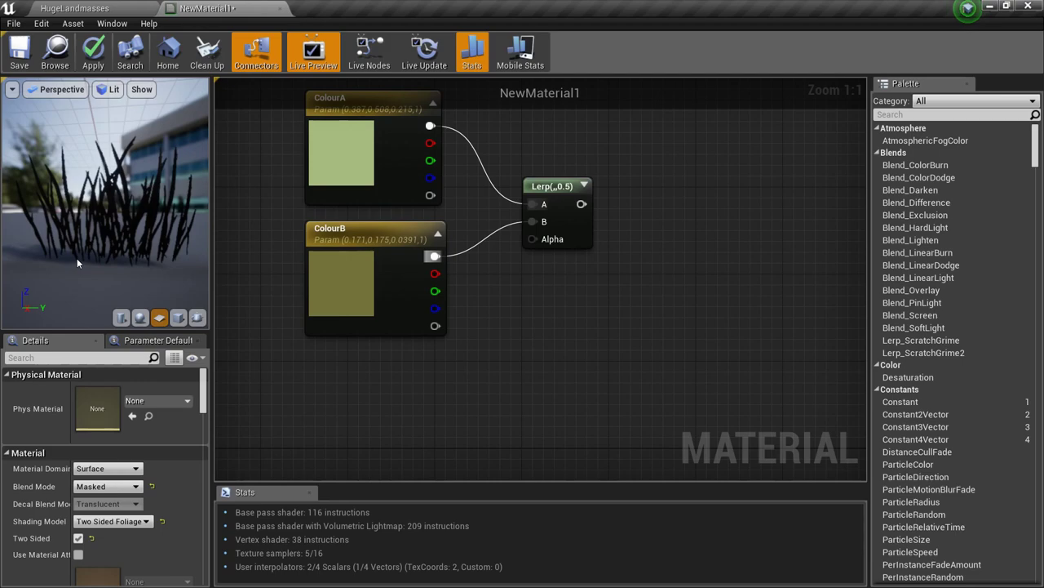
pyautogui.click(380, 291)
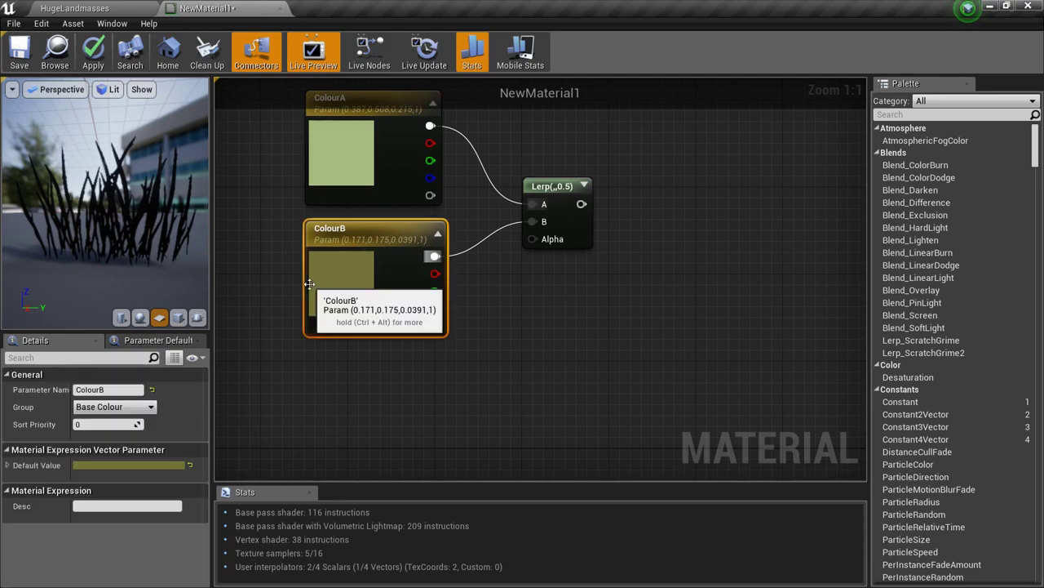
pyautogui.click(384, 169)
pyautogui.moveTo(444, 340); pyautogui.dragTo(534, 287, button='right')
# Add a LinearGradient node and place it below and to the left of the ColourB parameter
pyautogui.click(355, 413)
pyautogui.moveTo(355, 413); pyautogui.dragTo(462, 367, button='right')
pyautogui.rightClick(355, 366)
pyautogui.write('l')
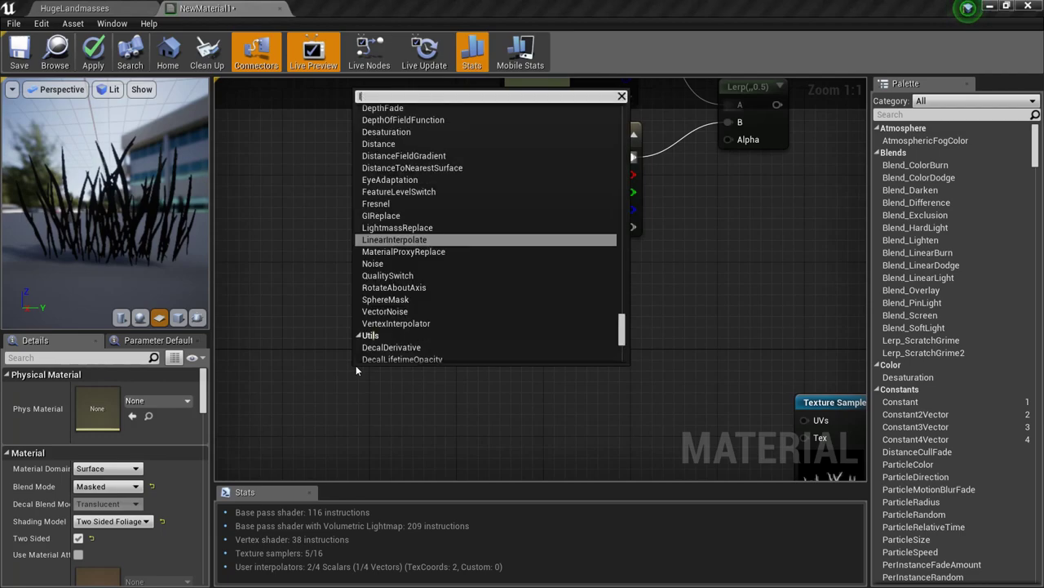
pyautogui.write('inear grad')
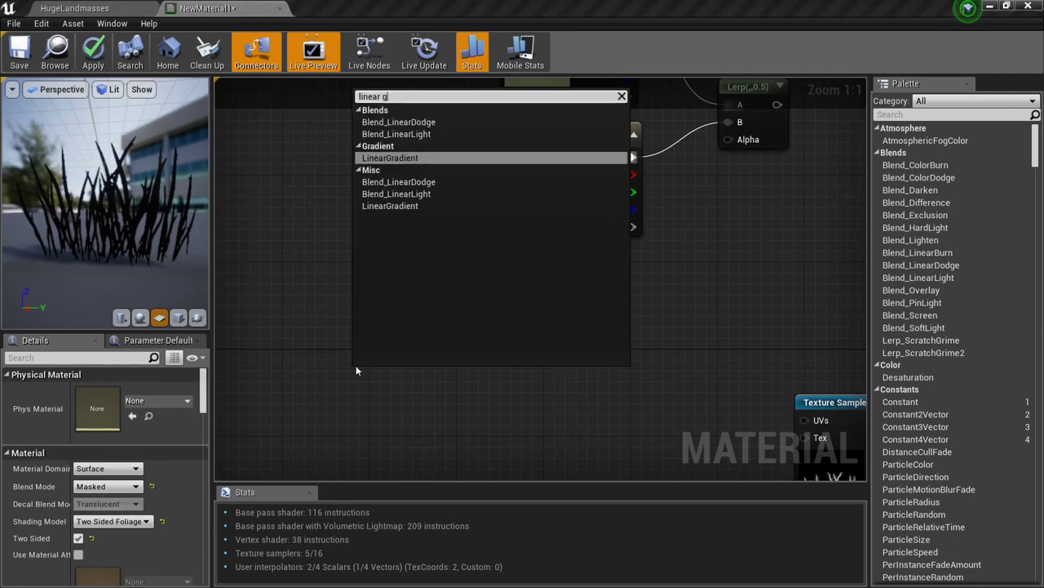
pyautogui.press('Return')
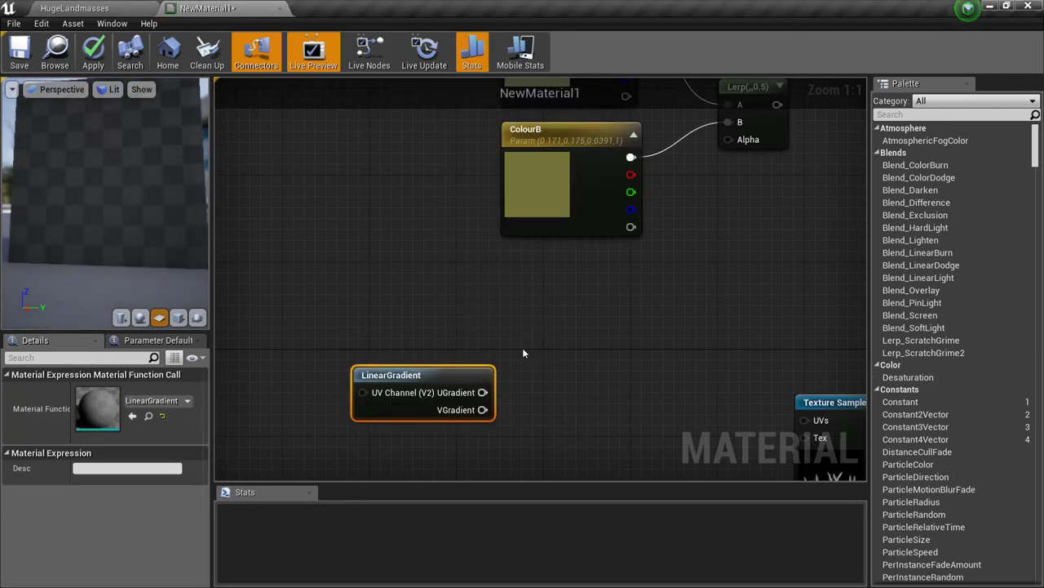
pyautogui.moveTo(522, 354); pyautogui.dragTo(537, 317, button='right')
pyautogui.moveTo(478, 339); pyautogui.dragTo(365, 290)
# Preview the LinearGradient node's output on the plane
pyautogui.moveTo(94, 257)
pyautogui.mouseDown()
pyautogui.moveTo(110, 277)
pyautogui.moveTo(94, 258)
pyautogui.mouseUp()
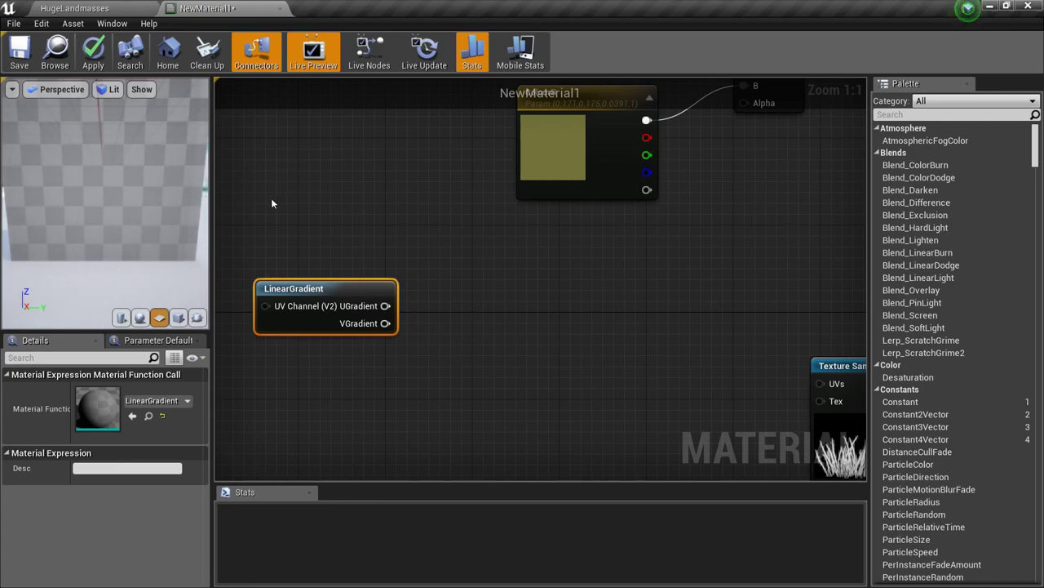
pyautogui.scroll(-5, 151, 214)
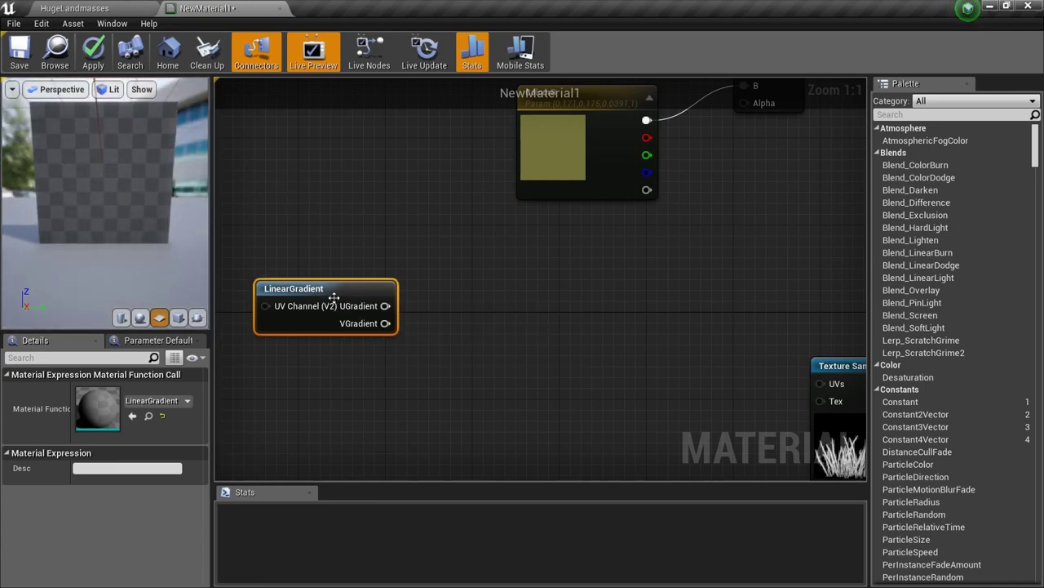
pyautogui.rightClick(334, 296)
pyautogui.click(389, 325)
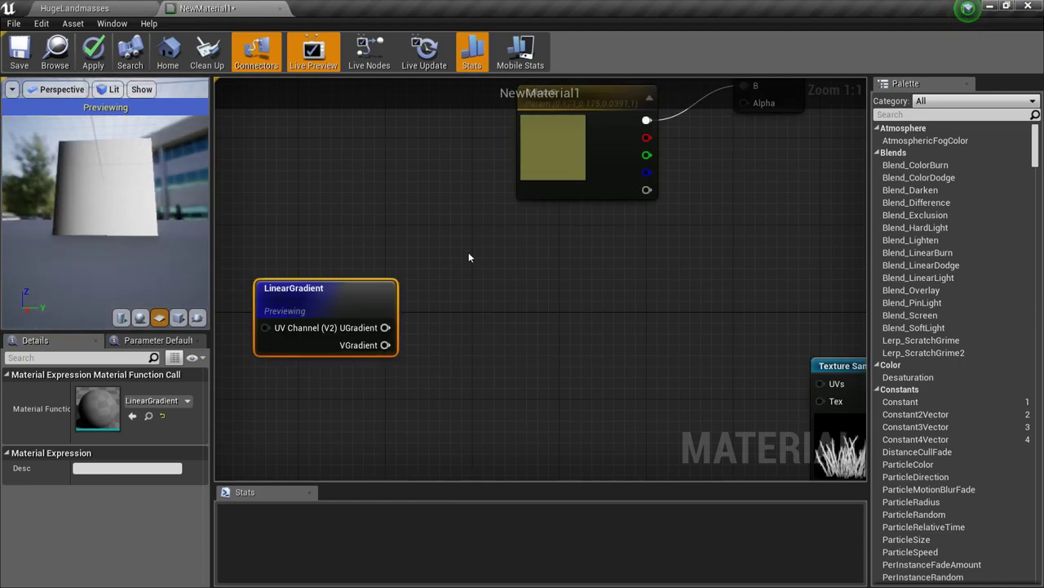
# Preview the VGradient output through a temporary Multiply node, and delete that node
pyautogui.moveTo(385, 345); pyautogui.dragTo(488, 308)
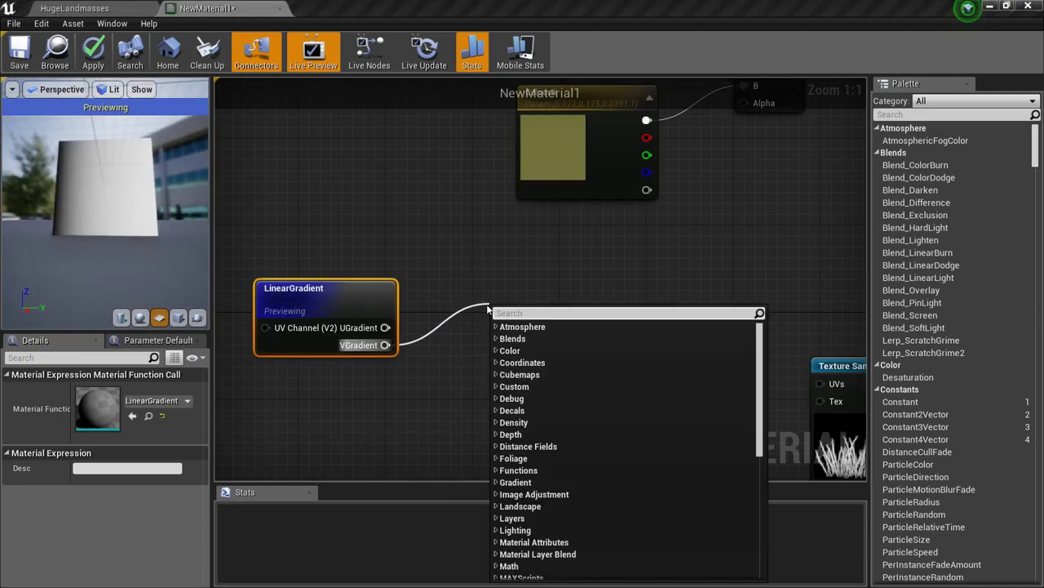
pyautogui.write('mul')
pyautogui.press('Return')
pyautogui.rightClick(526, 307)
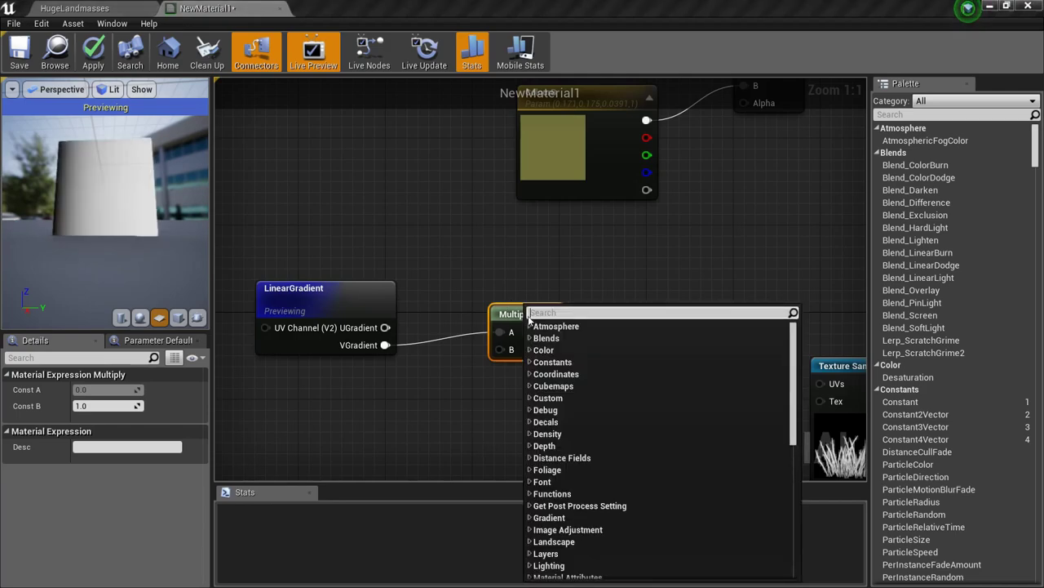
pyautogui.rightClick(503, 310)
pyautogui.click(559, 314)
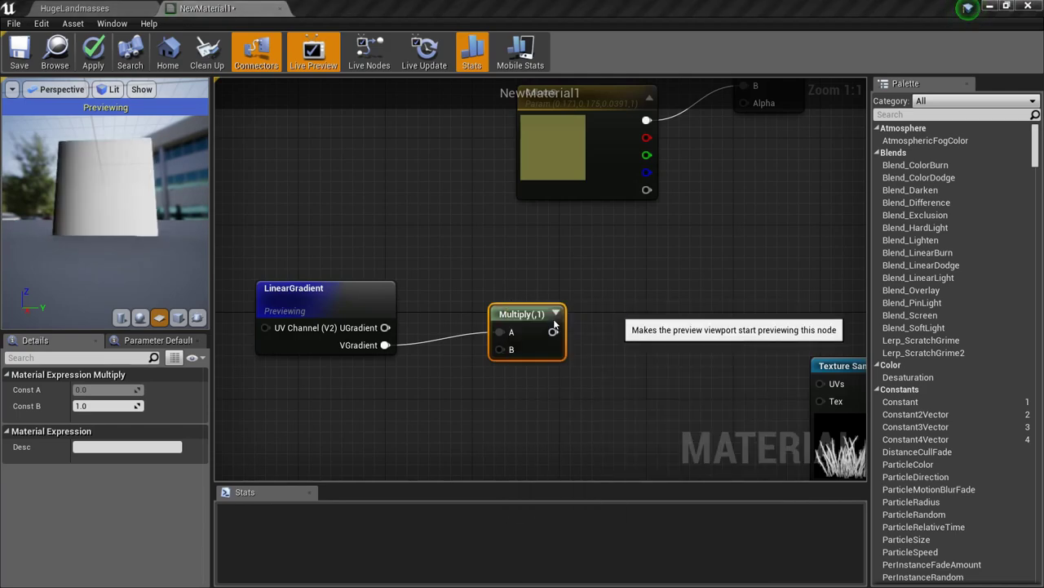
pyautogui.moveTo(166, 200); pyautogui.dragTo(152, 183)
pyautogui.scroll(5, 140, 184)
pyautogui.scroll(-3, 149, 194)
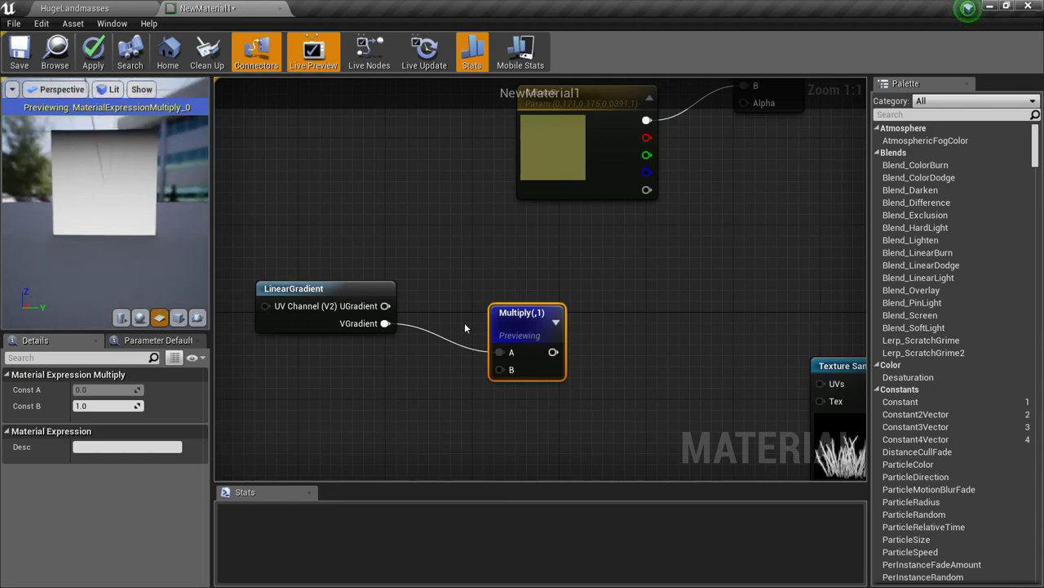
pyautogui.moveTo(510, 279); pyautogui.dragTo(548, 359)
pyautogui.press('Delete')
# Add a One Minus (1-x) node fed by VGradient, preview it and place it closer to LinearGradient
pyautogui.moveTo(386, 323); pyautogui.dragTo(540, 308)
pyautogui.write('one')
pyautogui.press('Return')
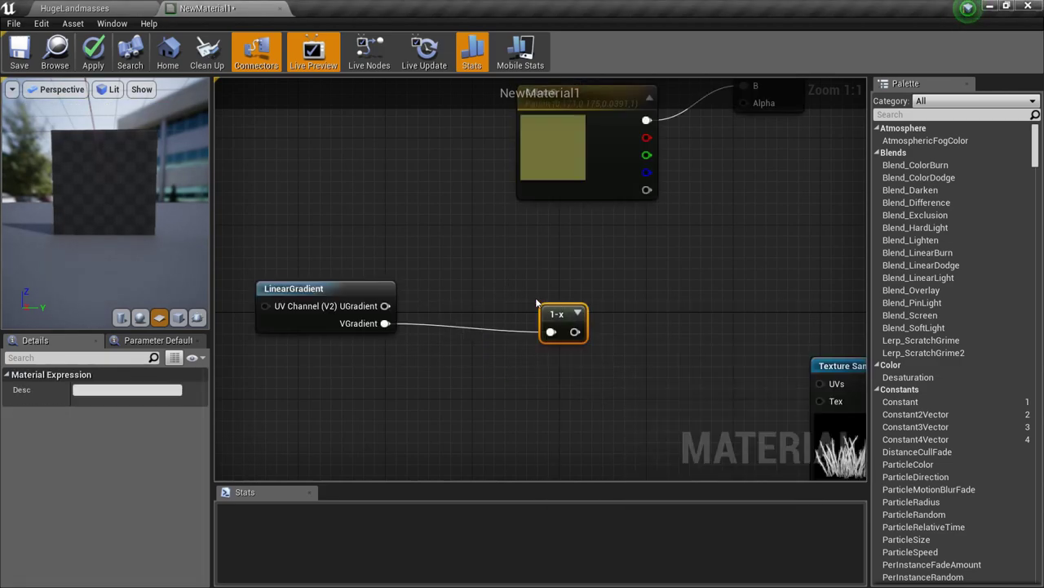
pyautogui.rightClick(557, 318)
pyautogui.click(617, 327)
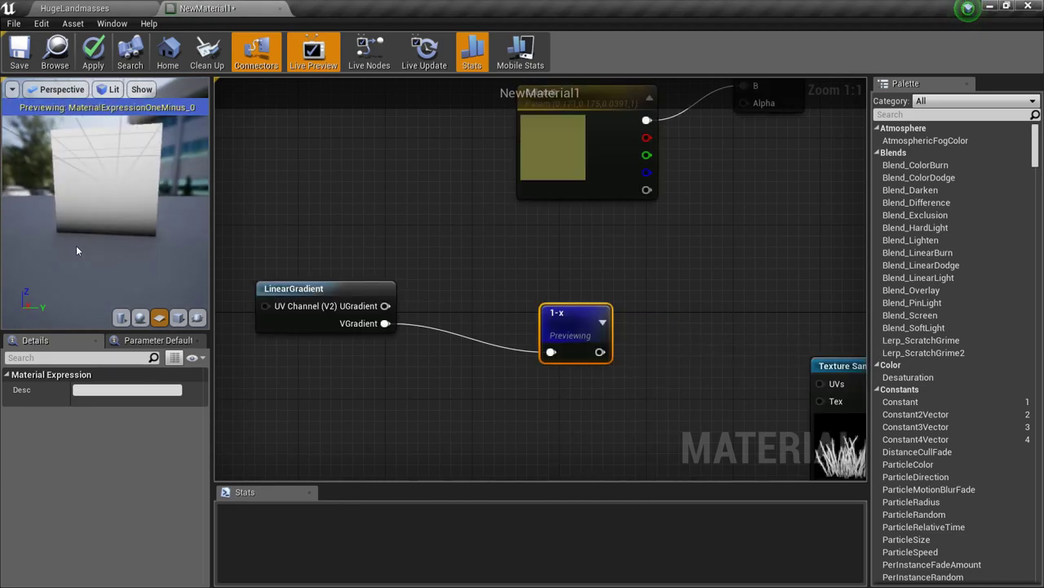
pyautogui.moveTo(559, 317); pyautogui.dragTo(492, 299)
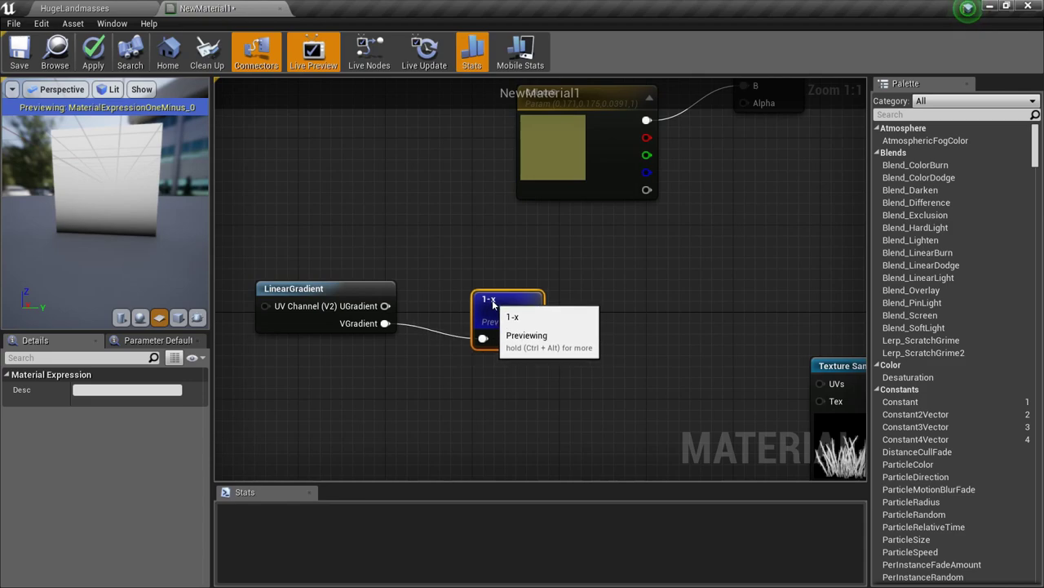
# Add a Power node with its Base fed by the 1-x node's output
pyautogui.moveTo(532, 328); pyautogui.dragTo(650, 309)
pyautogui.write('power')
pyautogui.press('Return')
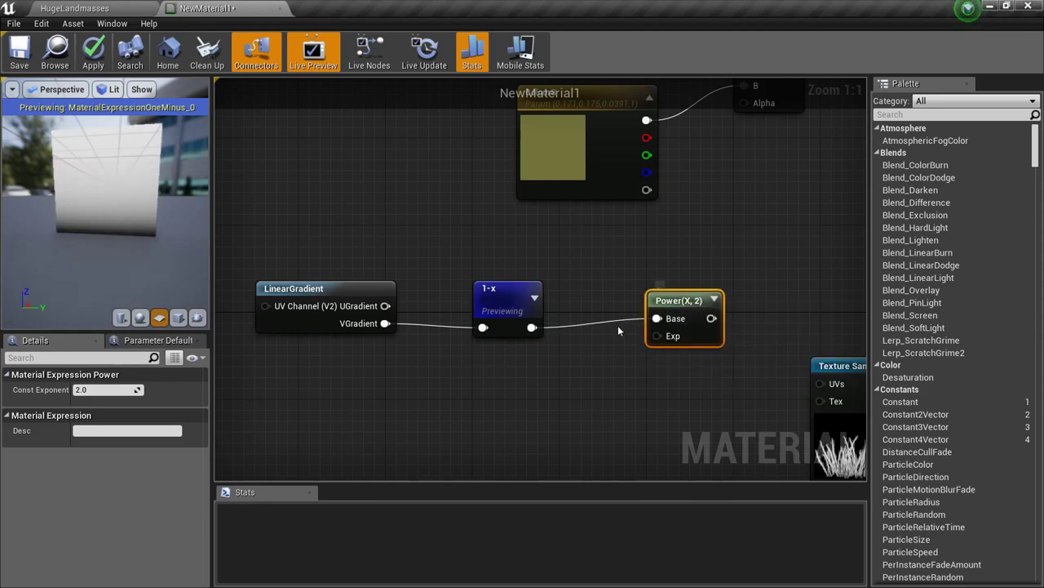
# Add a scalar parameter named BlendPowetr below the 1-x node and stop previewing the 1-x node
pyautogui.click(588, 347)
pyautogui.click(490, 369)
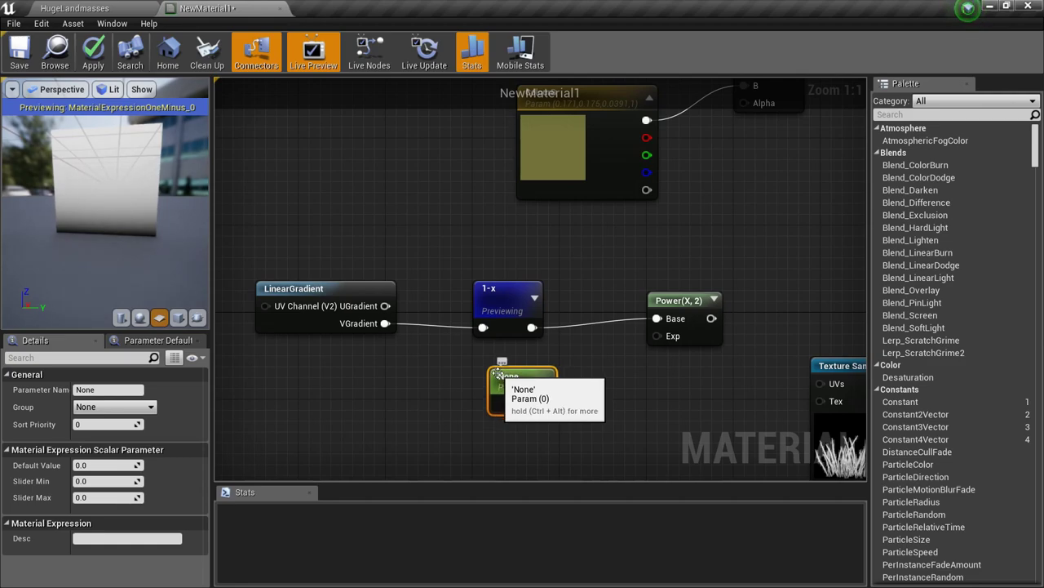
pyautogui.click(120, 390)
pyautogui.write('BlendPowetr')
pyautogui.press('Return')
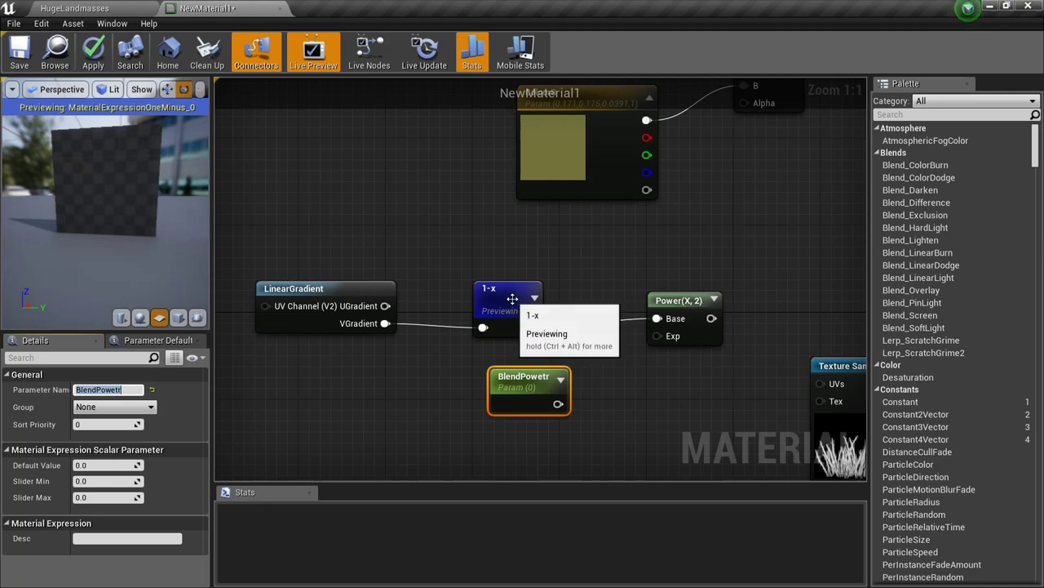
pyautogui.rightClick(512, 300)
pyautogui.click(527, 402)
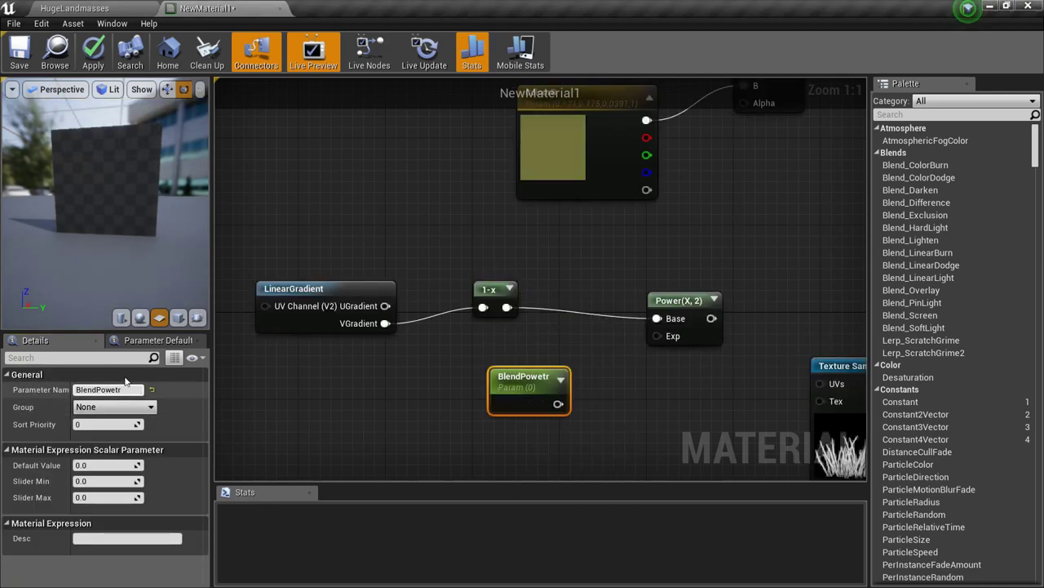
# Rename the scalar parameter to BlendPower, give it a default value of 2 and connect it to the Power node's Exp input
pyautogui.click(131, 391)
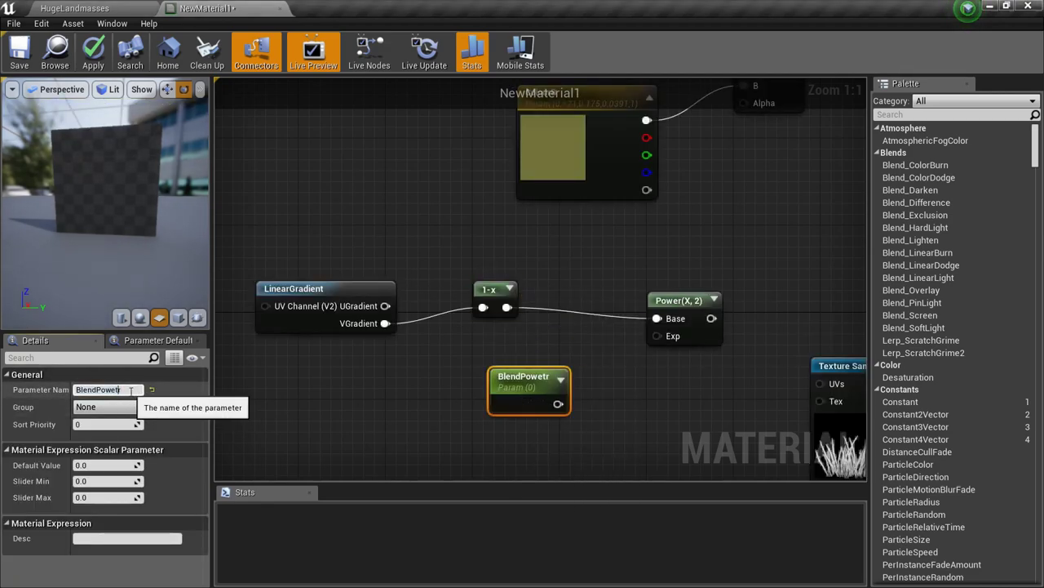
pyautogui.press('Return')
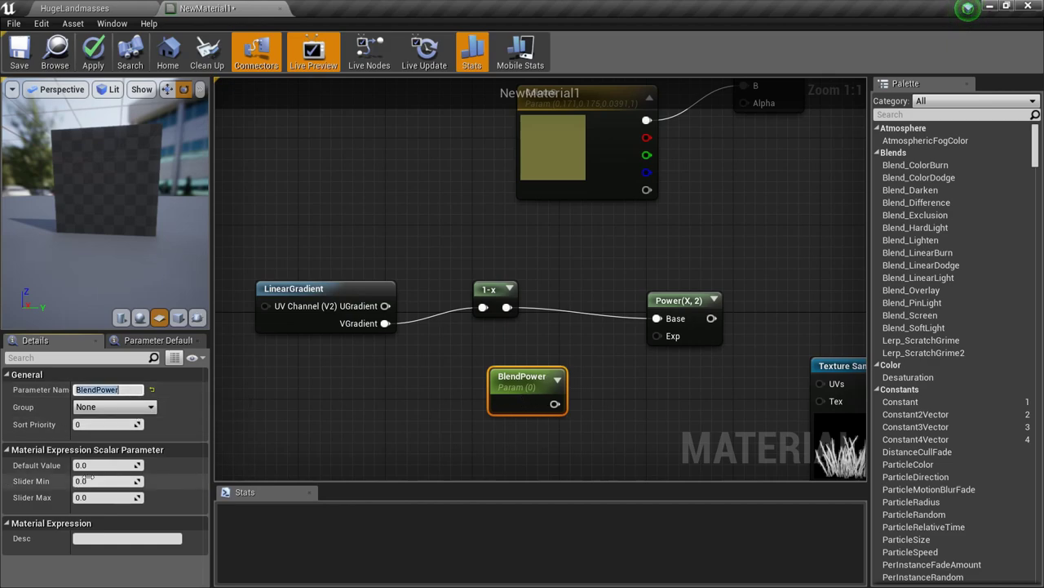
pyautogui.moveTo(556, 403); pyautogui.dragTo(659, 336)
pyautogui.click(686, 385)
pyautogui.moveTo(686, 385); pyautogui.dragTo(675, 406, button='right')
# Preview the Power node on the plane and examine its gradient
pyautogui.rightClick(677, 319)
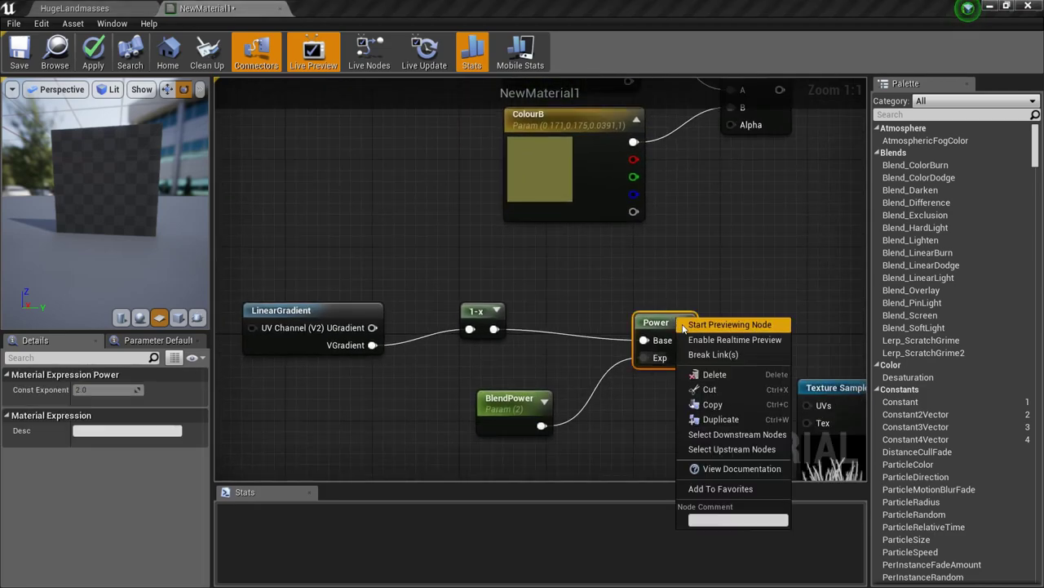
pyautogui.click(680, 323)
pyautogui.moveTo(150, 211)
pyautogui.mouseDown()
pyautogui.moveTo(122, 214)
pyautogui.moveTo(167, 213)
pyautogui.mouseUp()
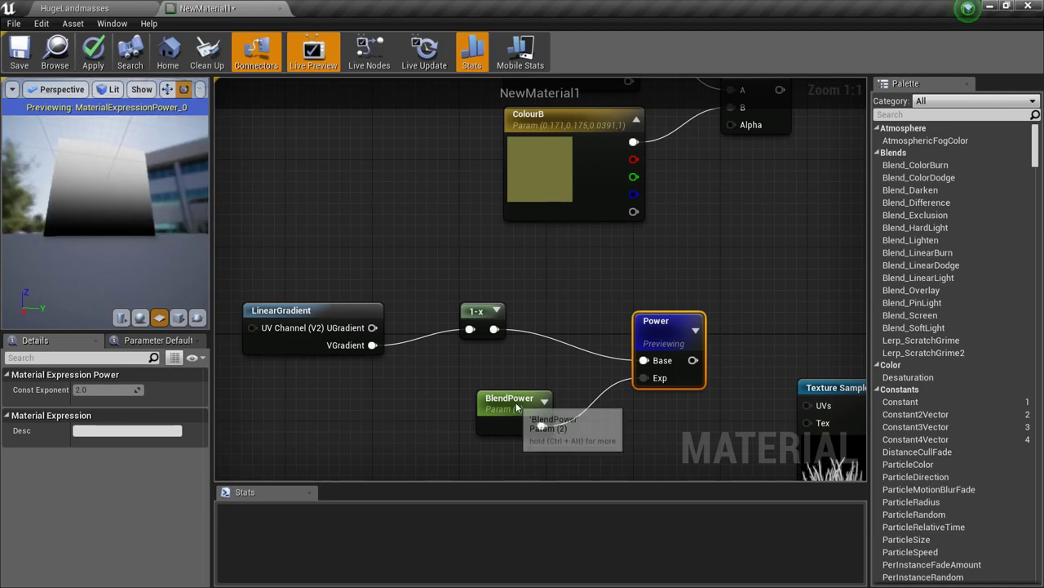
# Try a BlendPower default value of about 29.17, inspect the resulting gradient, and return the default to 2
pyautogui.click(522, 412)
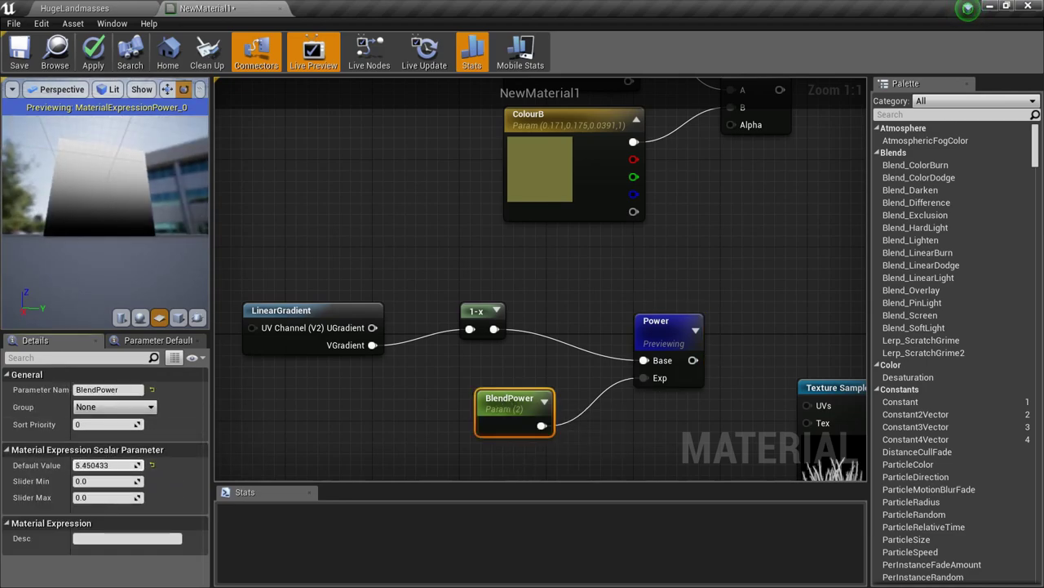
pyautogui.moveTo(106, 465); pyautogui.dragTo(137, 460)
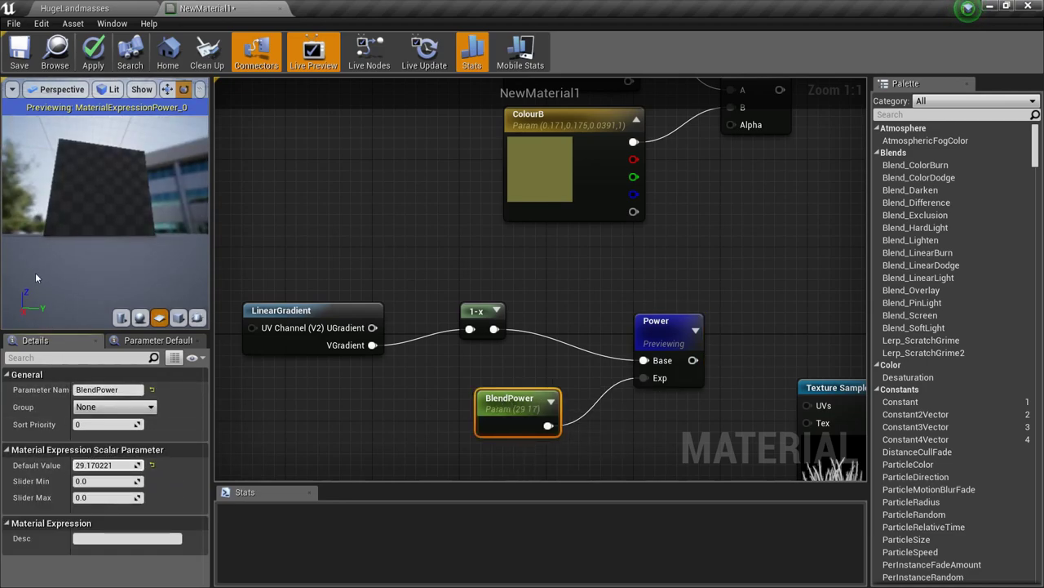
pyautogui.moveTo(147, 283)
pyautogui.mouseDown()
pyautogui.moveTo(123, 287)
pyautogui.moveTo(149, 291)
pyautogui.mouseUp()
pyautogui.moveTo(123, 146); pyautogui.dragTo(109, 145)
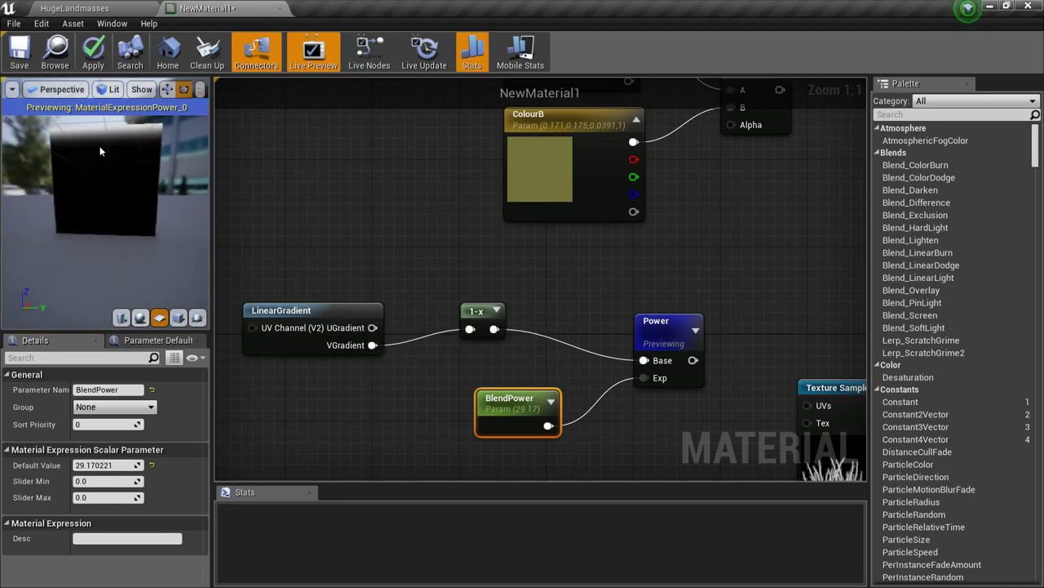
pyautogui.click(152, 464)
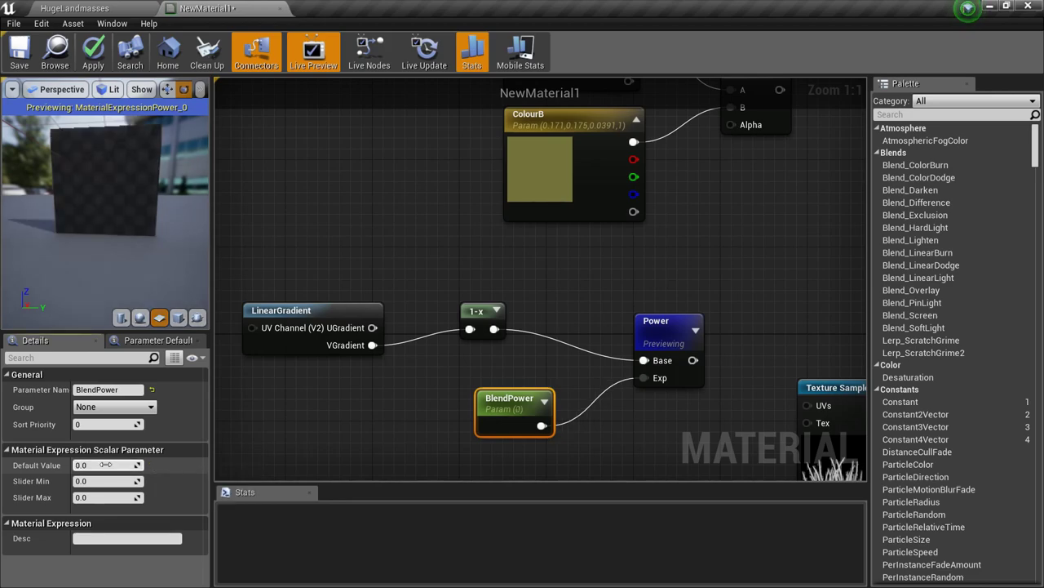
pyautogui.click(442, 391)
# Move the gradient node group farther from the texture samples, add a Clamp node fed by Power's output, and stop previewing Power
pyautogui.moveTo(305, 231); pyautogui.dragTo(655, 447)
pyautogui.moveTo(667, 303); pyautogui.dragTo(625, 289)
pyautogui.write('clamp')
pyautogui.press('Return')
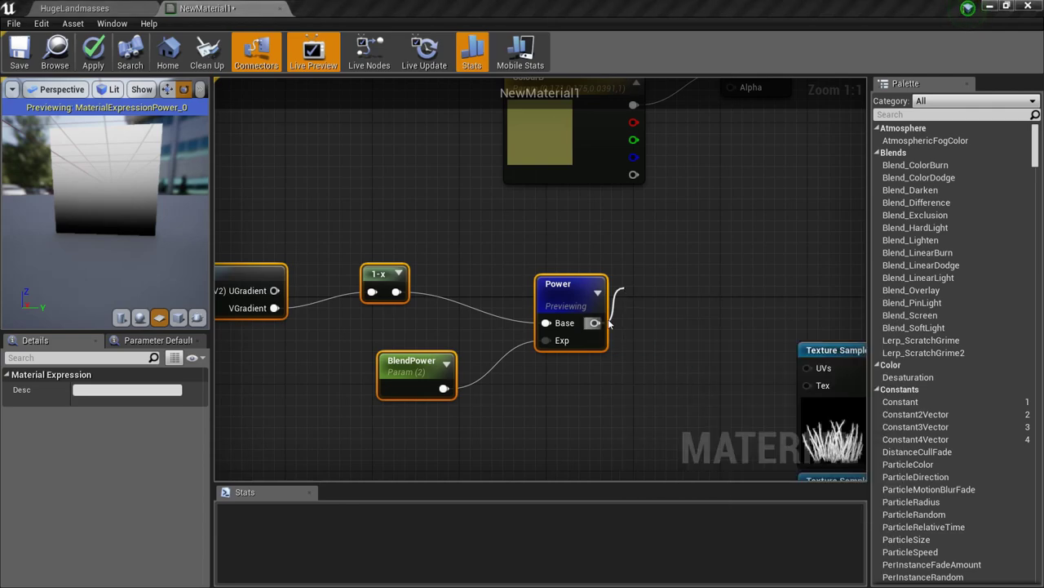
pyautogui.rightClick(571, 299)
pyautogui.click(584, 299)
pyautogui.moveTo(715, 321); pyautogui.dragTo(483, 485, button='right')
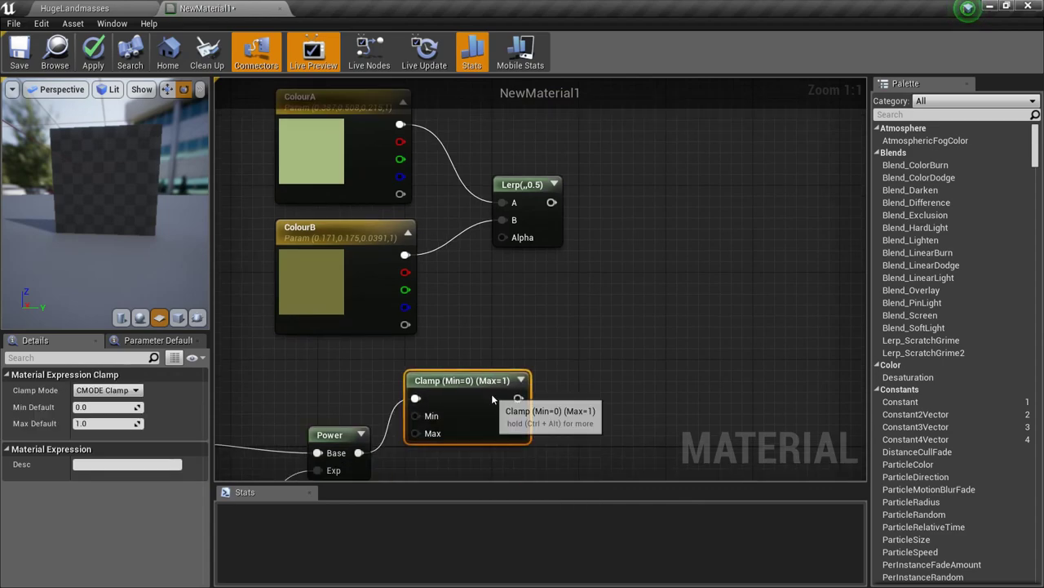
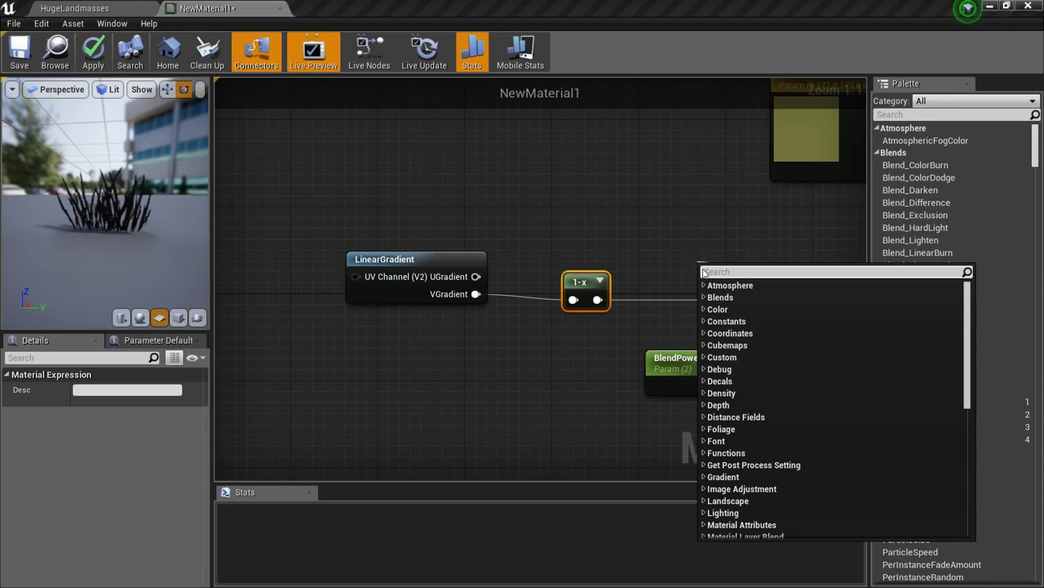
# Preview the 1-x node and examine the inverted gradient on the plane from different angles
pyautogui.rightClick(603, 285)
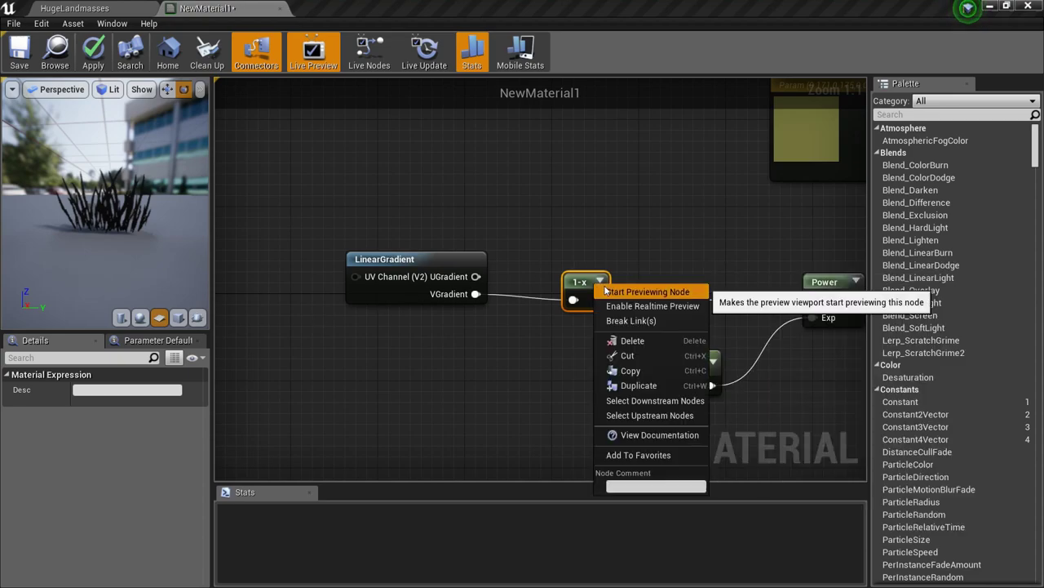
pyautogui.click(633, 291)
pyautogui.moveTo(82, 191); pyautogui.dragTo(151, 195)
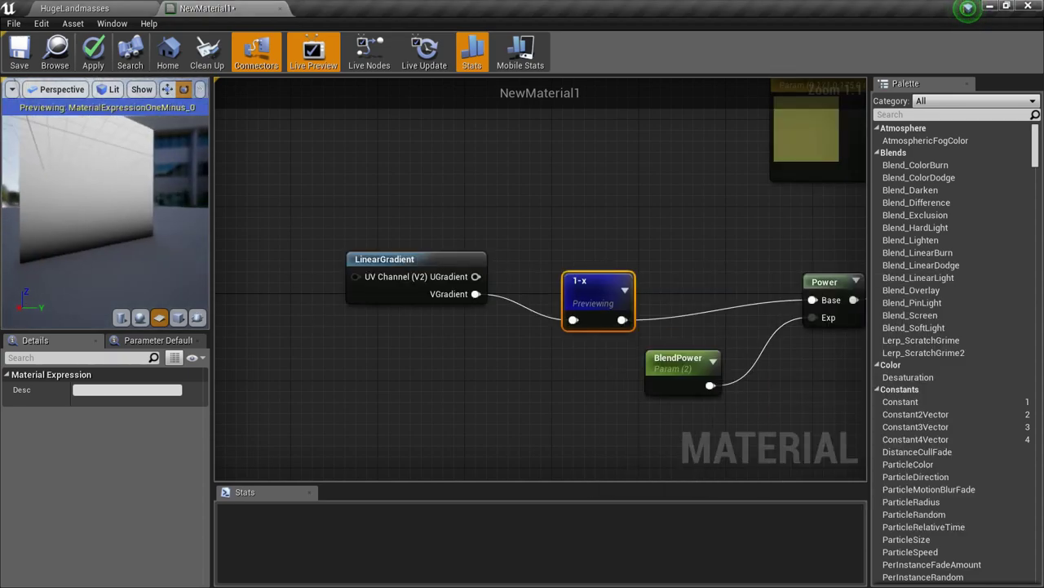
pyautogui.moveTo(130, 145); pyautogui.dragTo(81, 147)
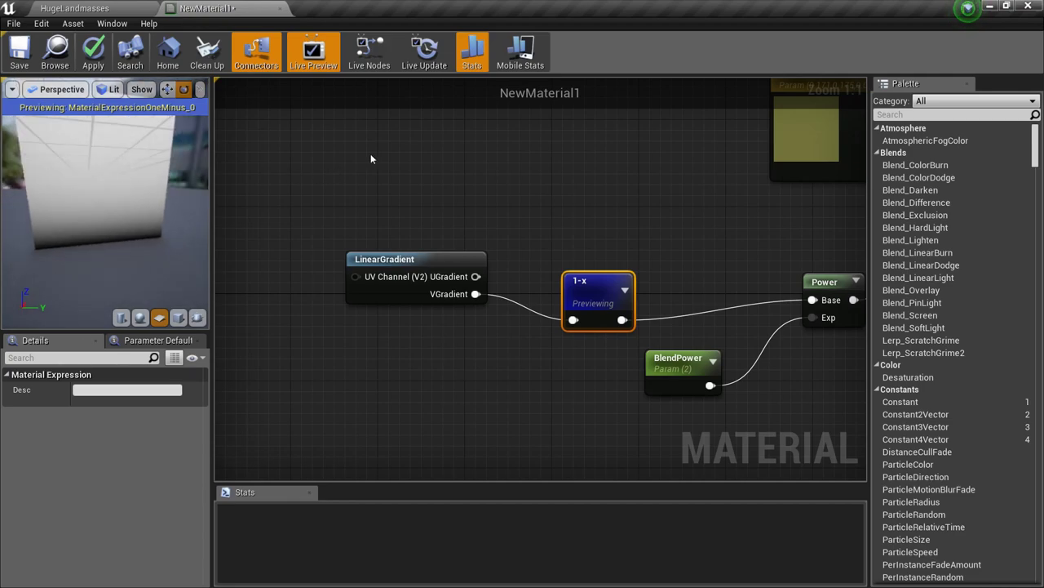
# Move the 1-x node above BlendPower and break its link from LinearGradient's VGradient output
pyautogui.moveTo(458, 180); pyautogui.dragTo(345, 277, button='right')
pyautogui.moveTo(481, 383); pyautogui.dragTo(568, 328)
pyautogui.click(292, 381)
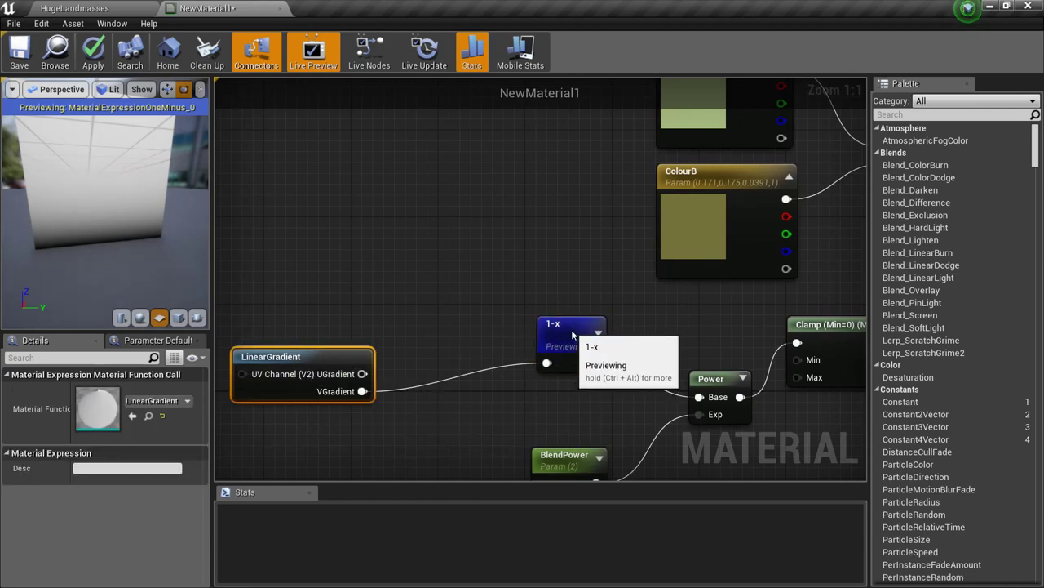
pyautogui.click(573, 335)
pyautogui.moveTo(483, 392); pyautogui.dragTo(524, 347, button='right')
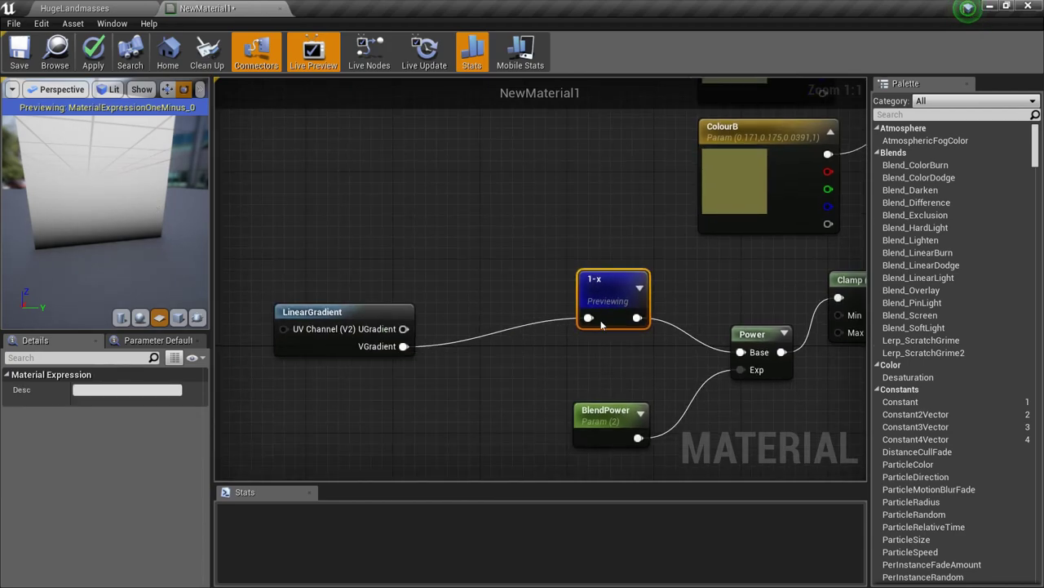
pyautogui.click(508, 346)
pyautogui.keyDown('alt'); pyautogui.click(407, 346); pyautogui.keyUp('alt')
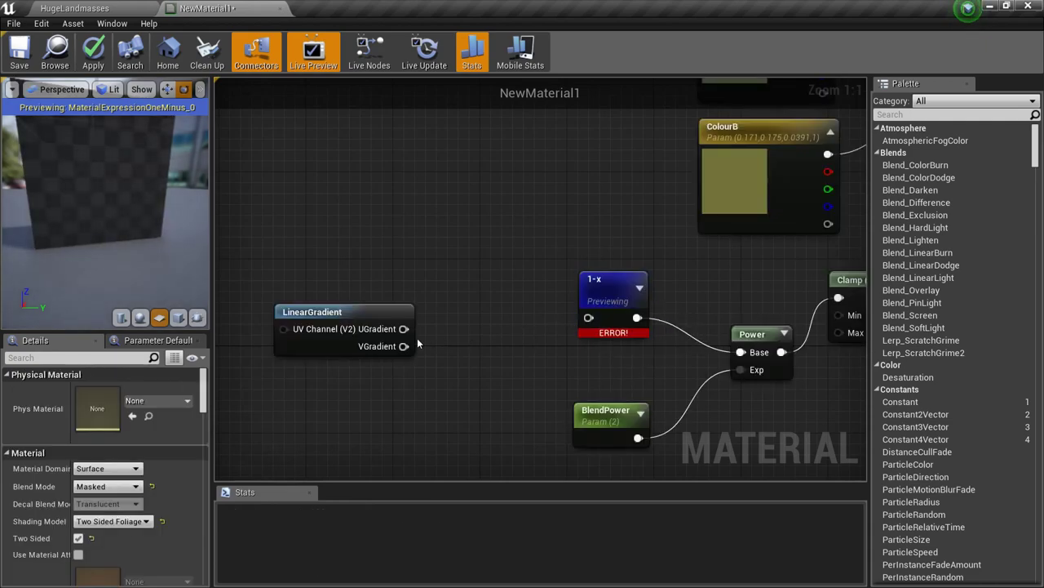
# Preview the LinearGradient node and add a temporary Multiply node fed by its VGradient output
pyautogui.rightClick(345, 343)
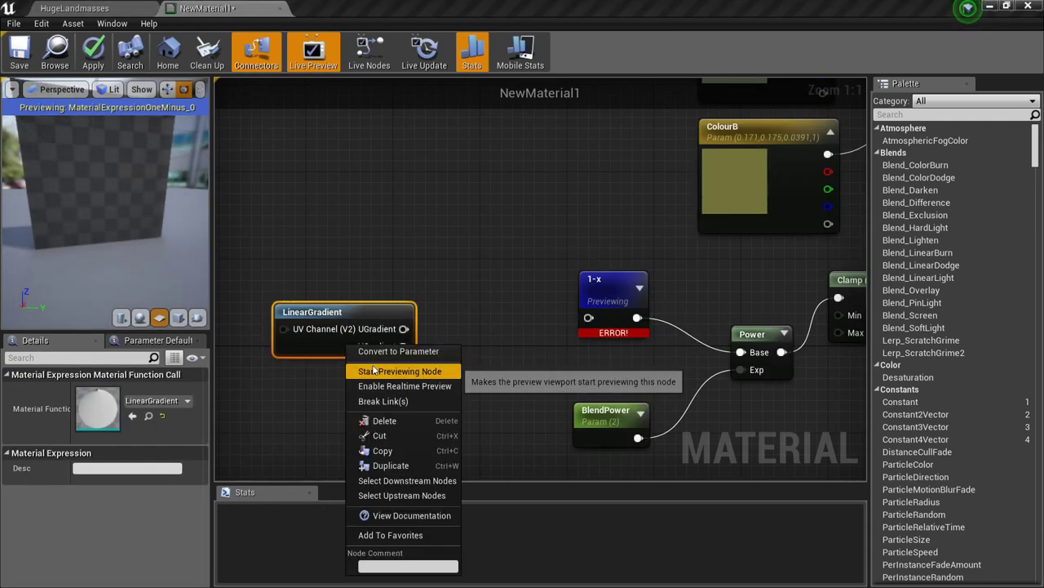
pyautogui.click(374, 370)
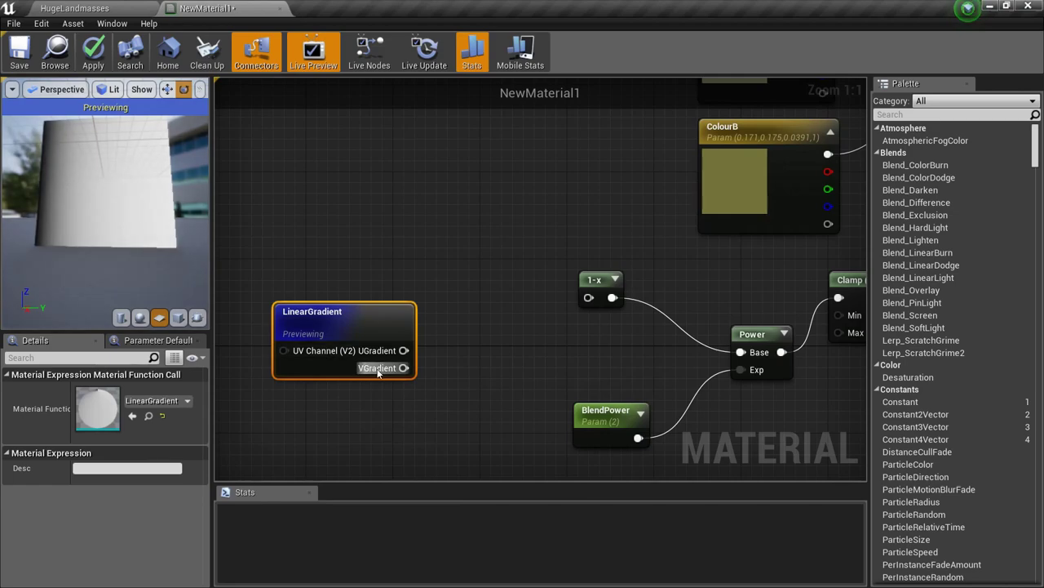
pyautogui.moveTo(378, 372); pyautogui.dragTo(448, 377)
pyautogui.write('multiply')
pyautogui.press('Return')
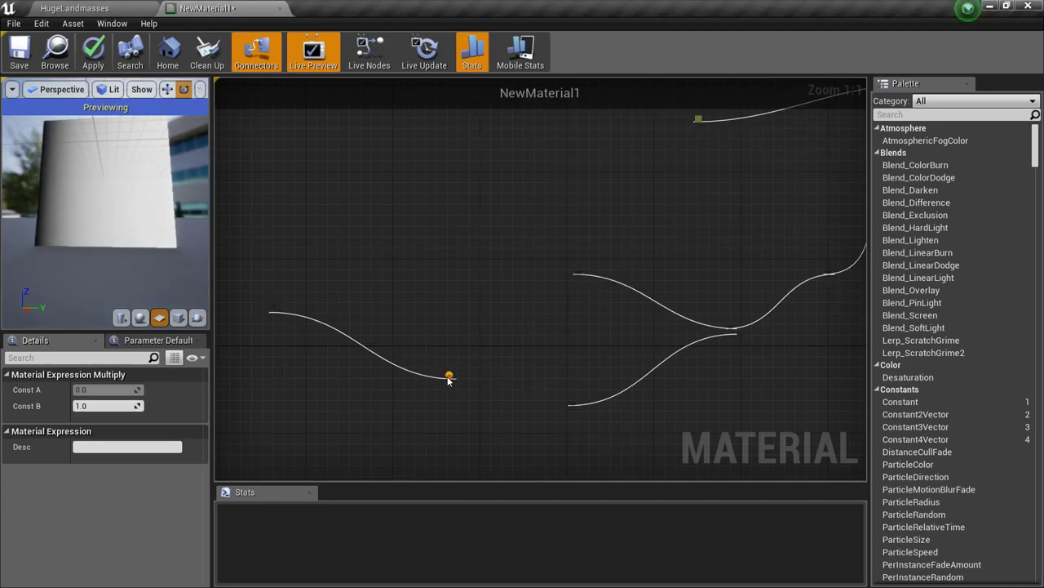
# Enable realtime preview on the Multiply node and preview its uninverted vertical gradient on the plane
pyautogui.rightClick(477, 382)
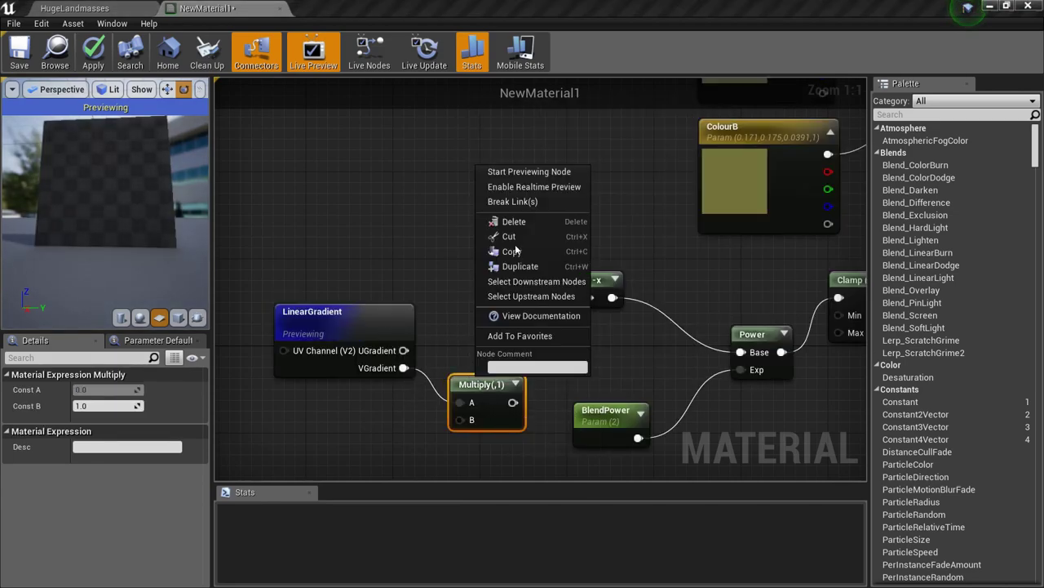
pyautogui.click(533, 186)
pyautogui.rightClick(506, 382)
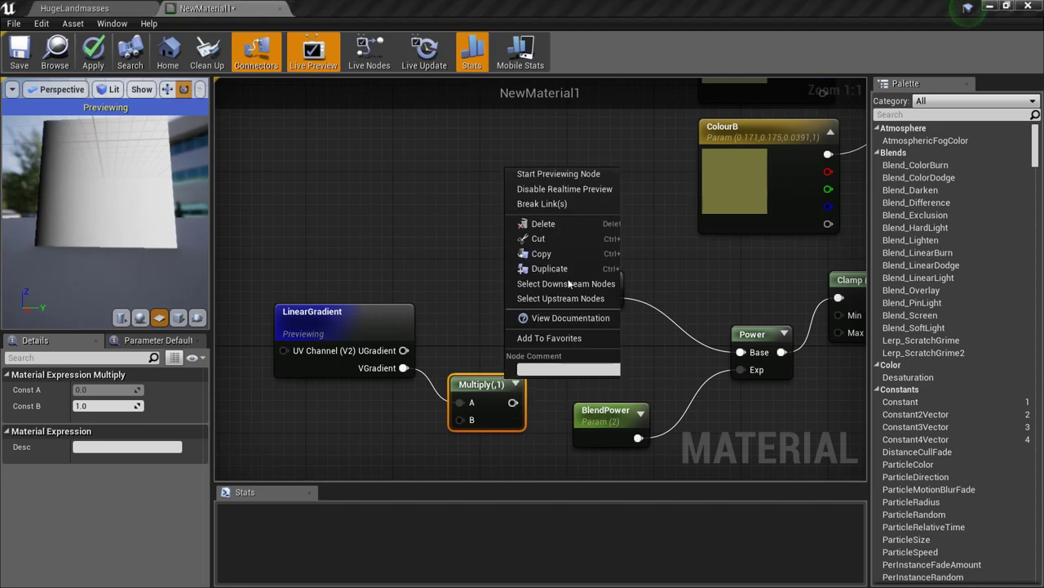
pyautogui.click(563, 174)
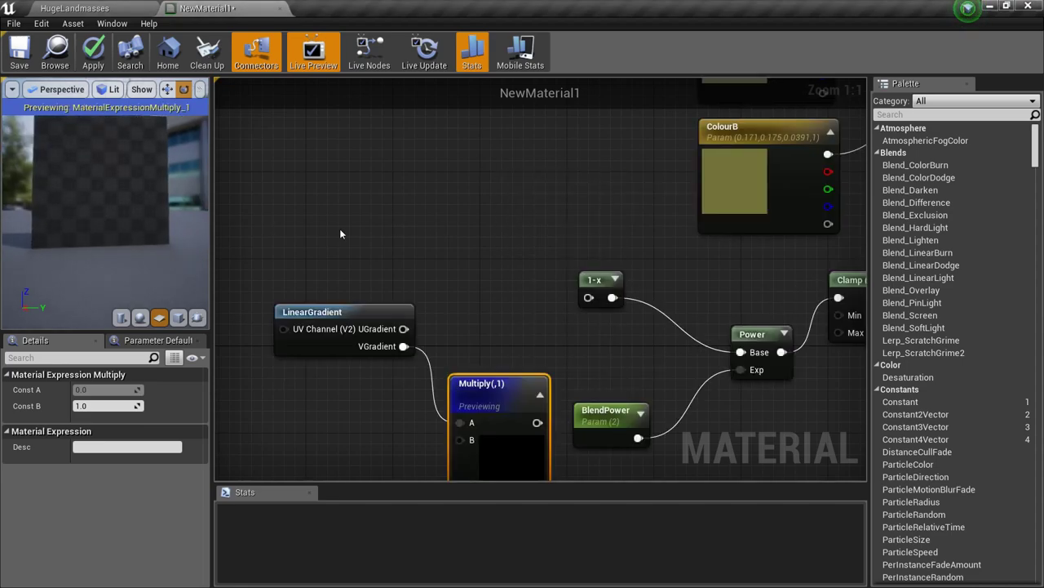
pyautogui.moveTo(100, 178)
pyautogui.mouseDown()
pyautogui.moveTo(135, 182)
pyautogui.moveTo(101, 178)
pyautogui.mouseUp()
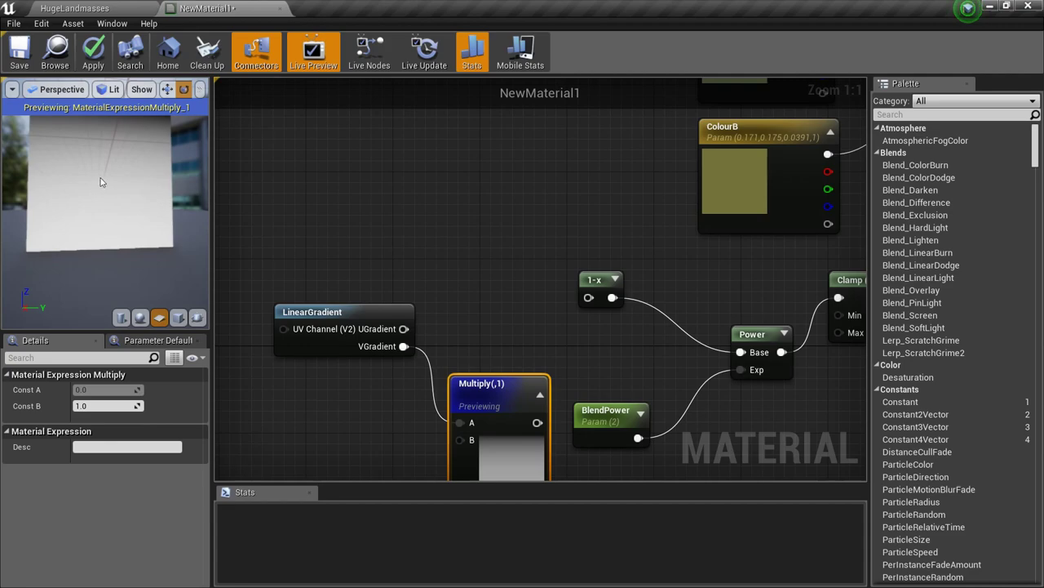
# Compare the previewed vertical gradient with the ColourA and ColourB inputs of the Lerp node
pyautogui.moveTo(786, 238); pyautogui.dragTo(643, 482, button='right')
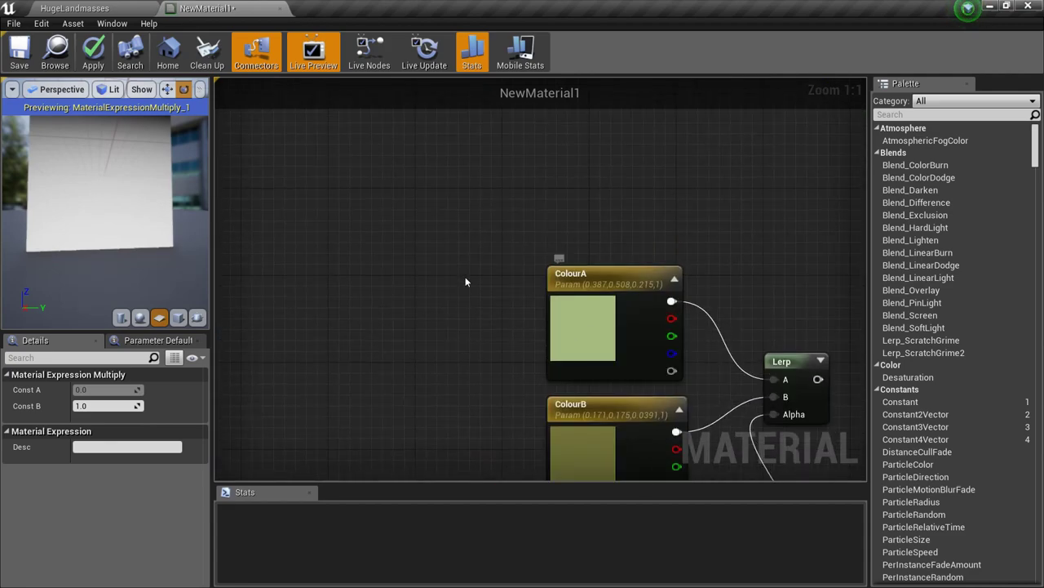
pyautogui.moveTo(561, 223); pyautogui.dragTo(654, 346)
pyautogui.moveTo(354, 336); pyautogui.dragTo(367, 287, button='right')
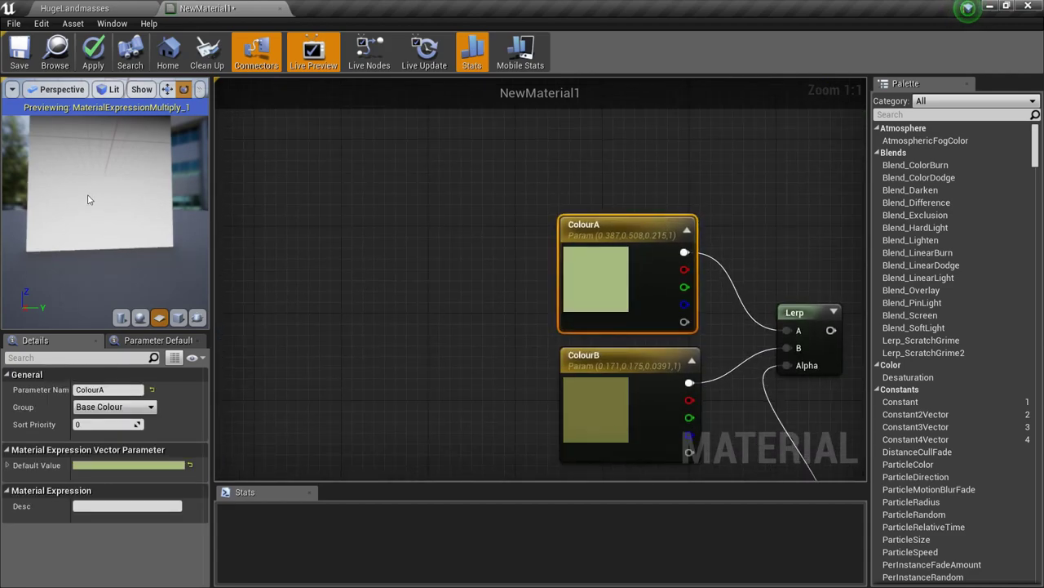
pyautogui.moveTo(179, 224); pyautogui.dragTo(141, 220)
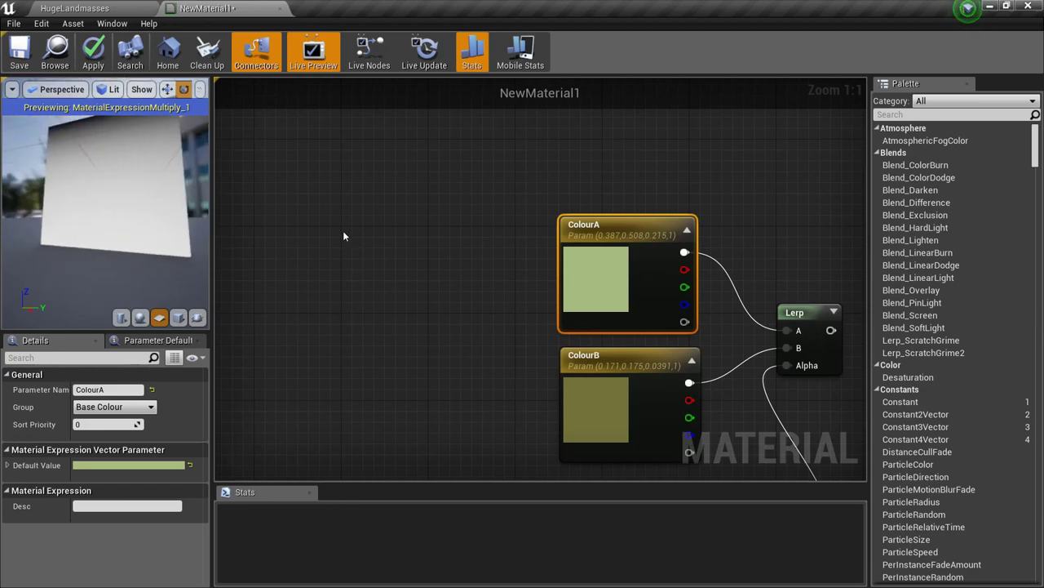
pyautogui.moveTo(412, 375); pyautogui.dragTo(377, 275, button='right')
pyautogui.moveTo(391, 441); pyautogui.dragTo(482, 285, button='right')
pyautogui.moveTo(436, 423); pyautogui.dragTo(468, 361, button='right')
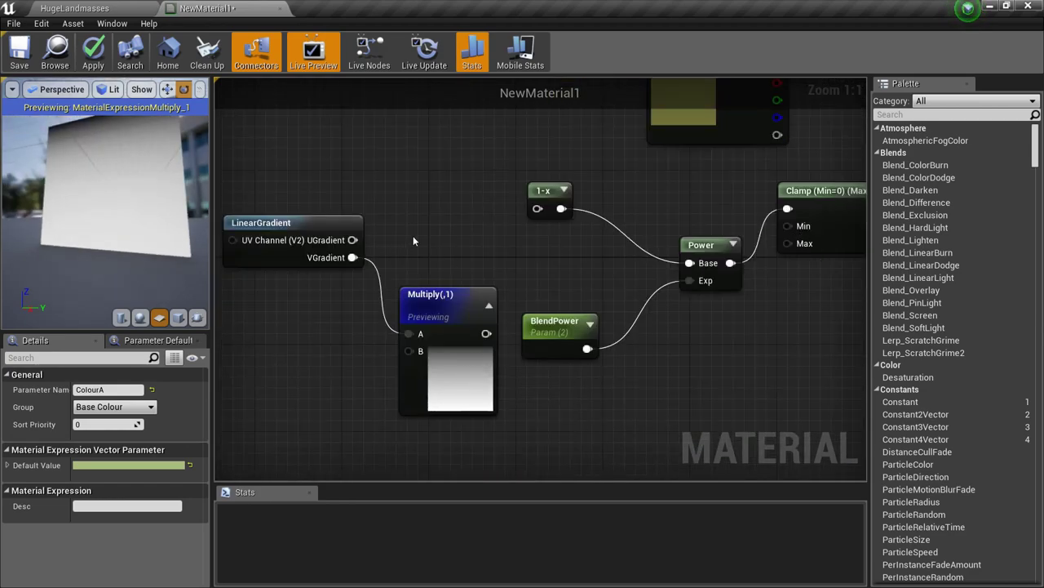
# Move the temporary Multiply node above LinearGradient and delete it
pyautogui.moveTo(449, 296); pyautogui.dragTo(425, 156)
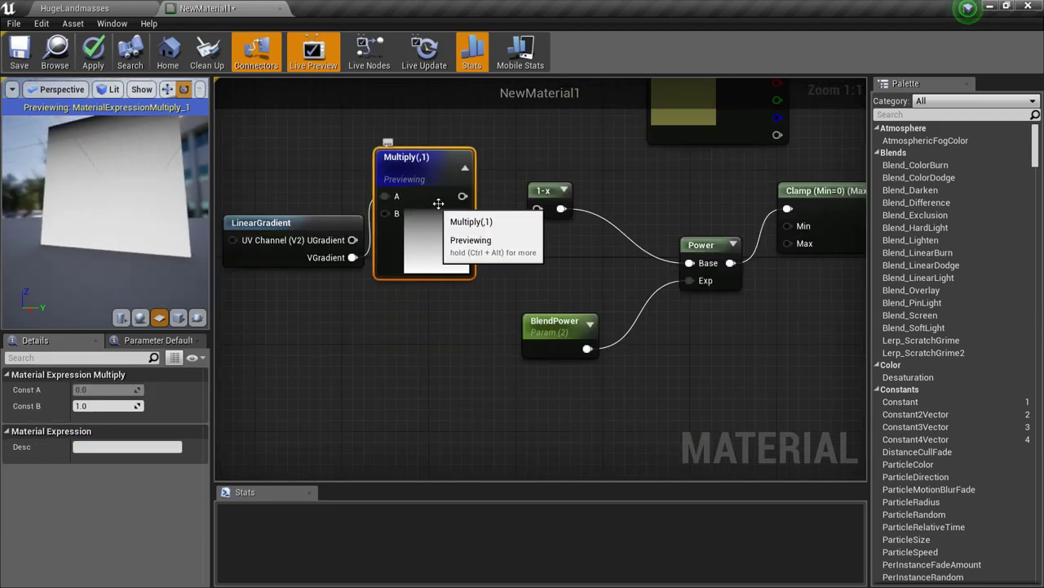
pyautogui.moveTo(414, 193); pyautogui.dragTo(447, 168)
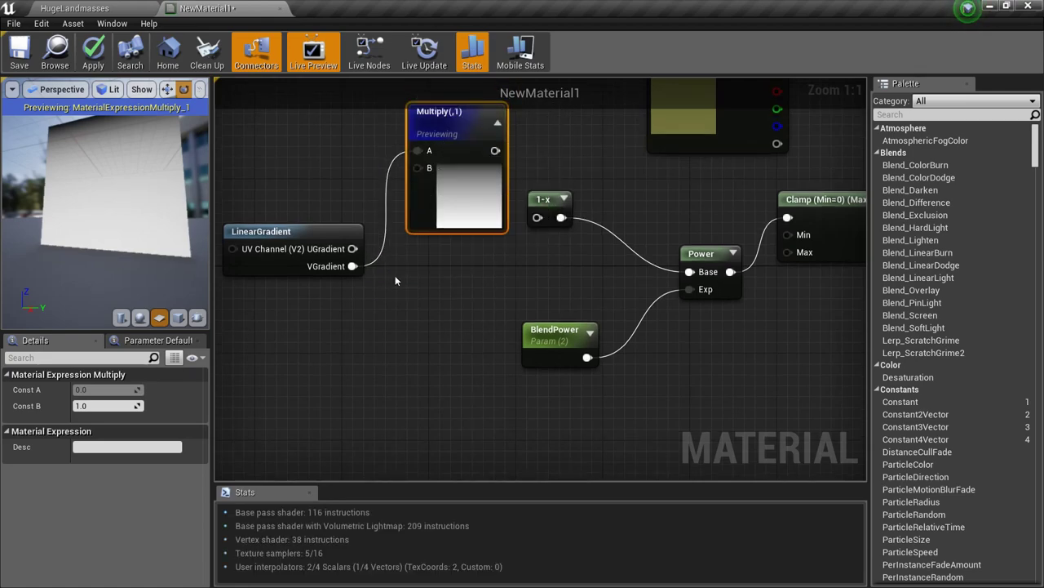
pyautogui.press('Delete')
# Insert a StaticSwitchParameter named InvertGradient between 1-x and Power's Base, with 1-x feeding True, and move 1-x closer to LinearGradient
pyautogui.moveTo(700, 274); pyautogui.dragTo(581, 237)
pyautogui.write('stat')
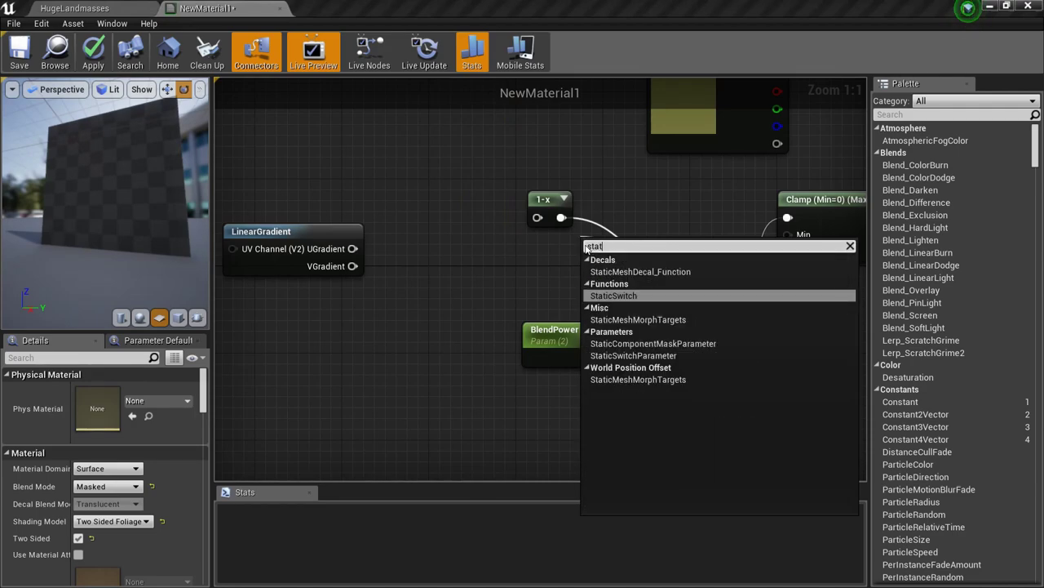
pyautogui.click(632, 356)
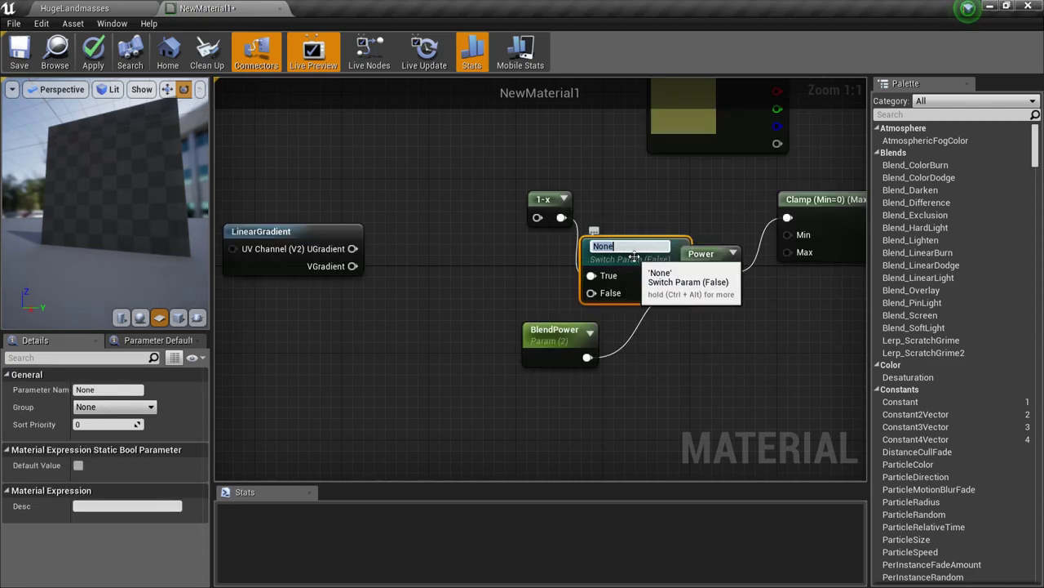
pyautogui.press('BackSpace')
pyautogui.write('InvertGradient')
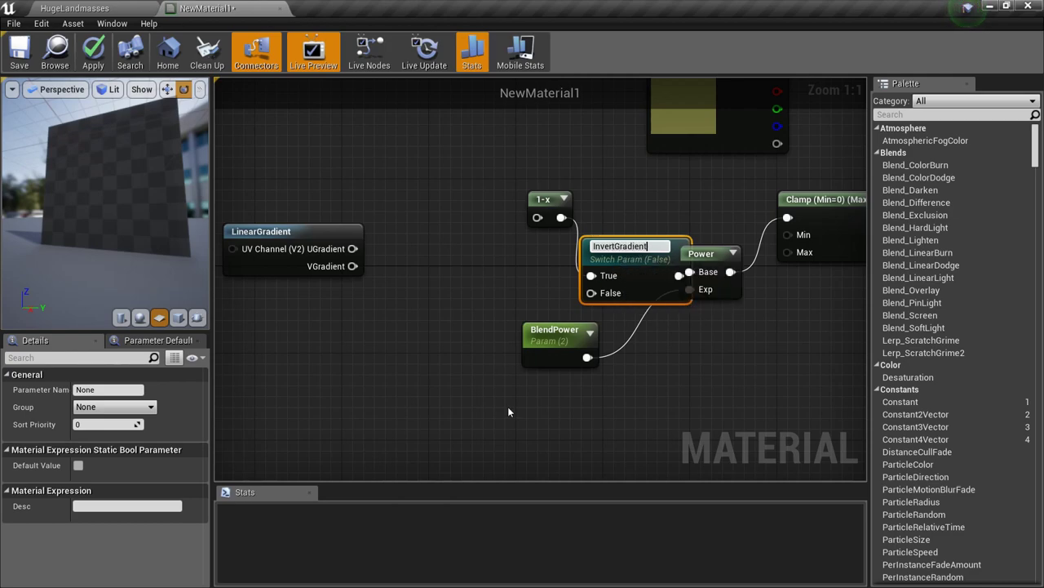
pyautogui.press('Return')
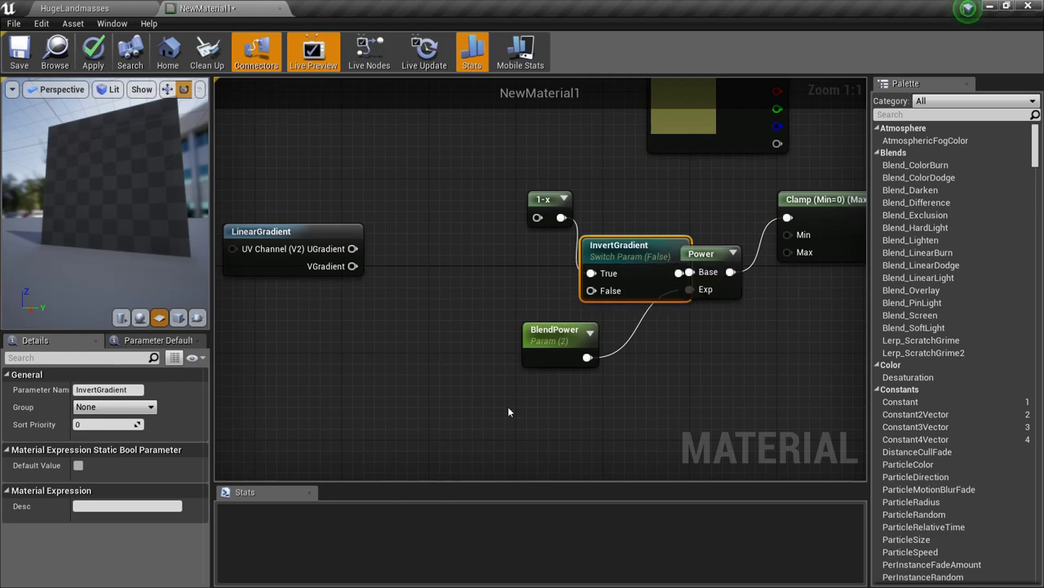
pyautogui.moveTo(543, 208); pyautogui.dragTo(478, 209)
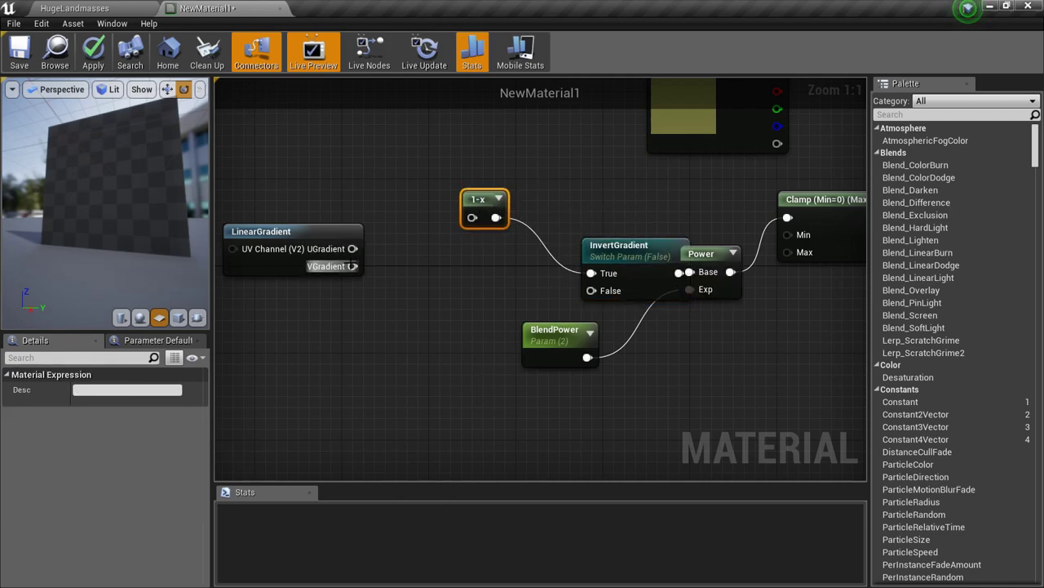
# Wire LinearGradient's VGradient output into both 1-x and InvertGradient's False input, and move InvertGradient between 1-x and Power
pyautogui.moveTo(353, 266); pyautogui.dragTo(472, 218)
pyautogui.moveTo(627, 246); pyautogui.dragTo(584, 222)
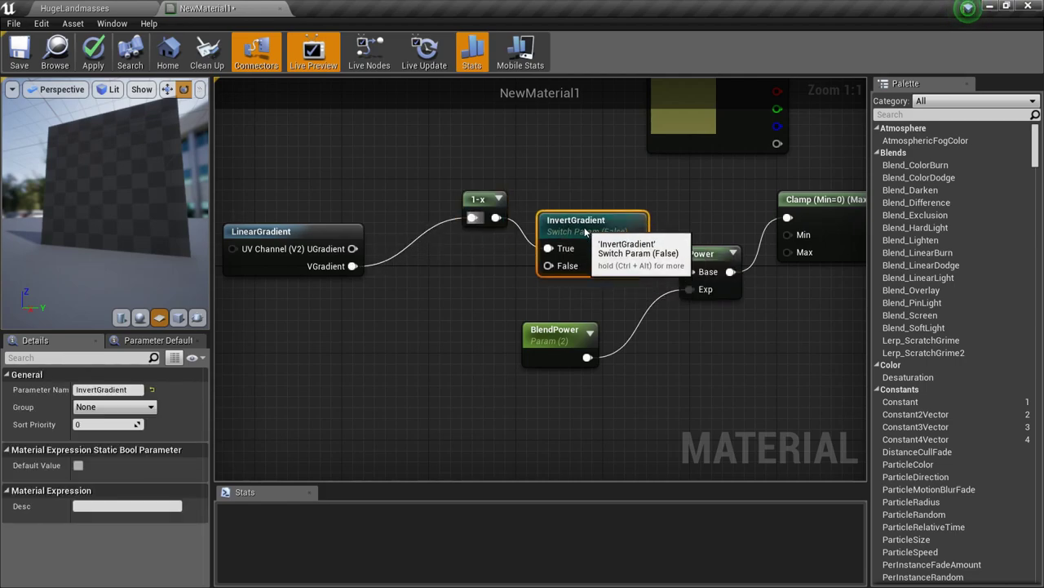
pyautogui.moveTo(548, 265); pyautogui.dragTo(351, 267)
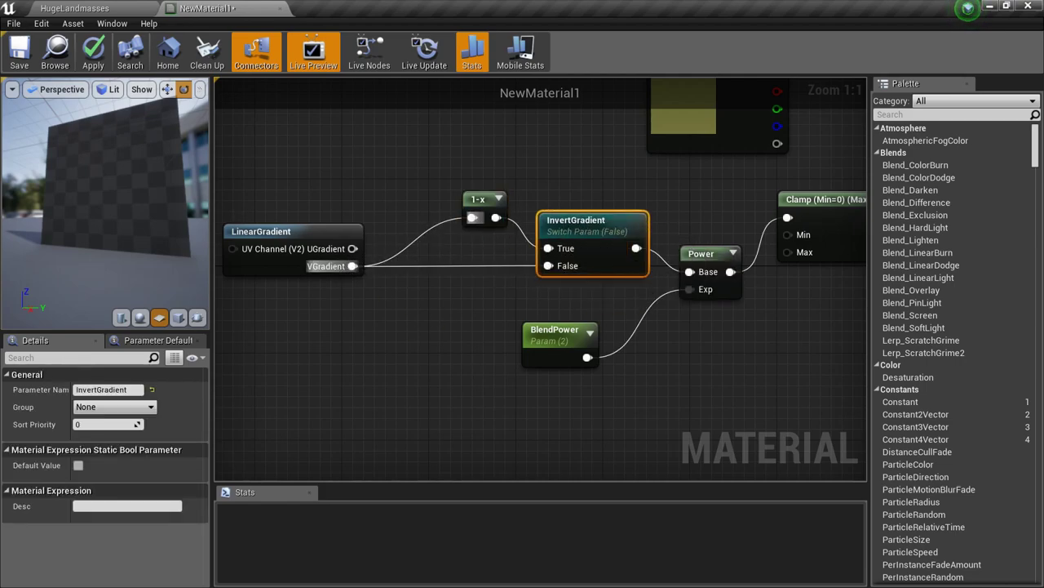
pyautogui.moveTo(555, 288); pyautogui.dragTo(484, 303, button='right')
pyautogui.click(484, 304)
# Assign the InvertGradient and BlendPower parameters to the Base Colour group
pyautogui.moveTo(604, 363); pyautogui.dragTo(536, 342, button='right')
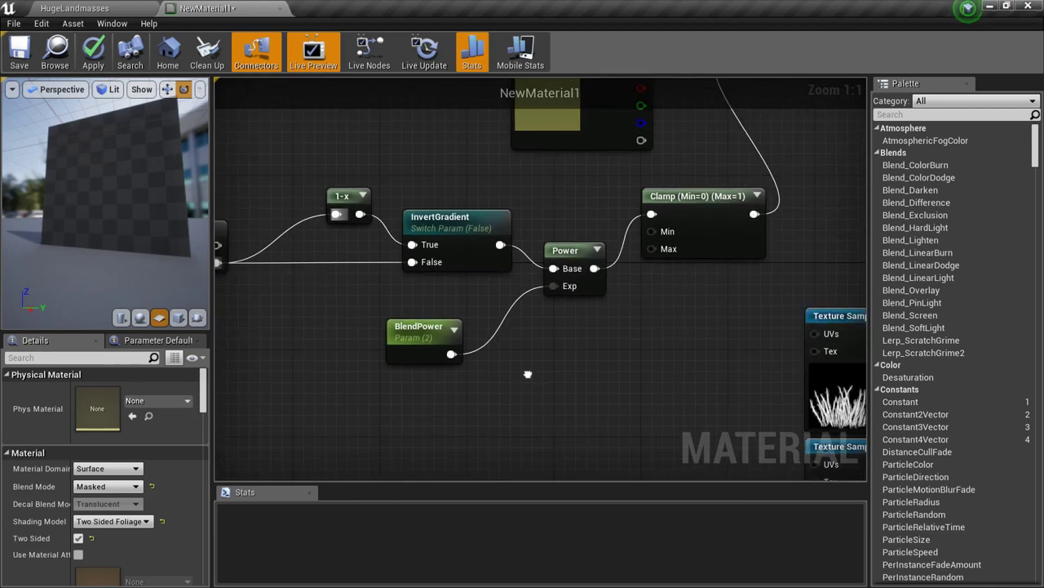
pyautogui.click(441, 213)
pyautogui.keyDown('shift'); pyautogui.moveTo(330, 299); pyautogui.dragTo(445, 372); pyautogui.keyUp('shift')
pyautogui.click(155, 410)
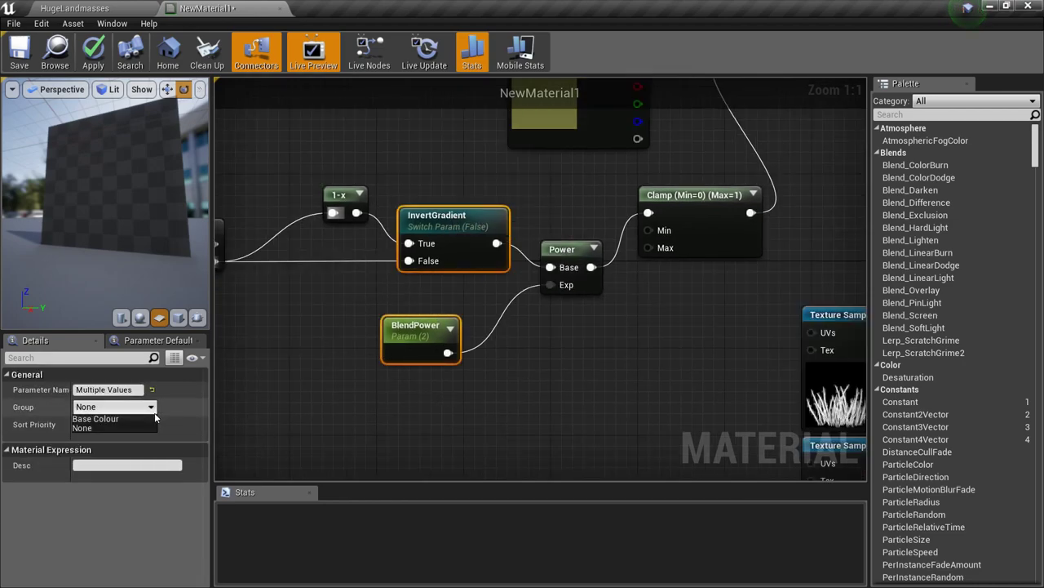
pyautogui.click(106, 419)
# Review the gradient chain, the Lerp with its colour inputs, and the texture samples in the material graph
pyautogui.moveTo(553, 374); pyautogui.dragTo(620, 417, button='right')
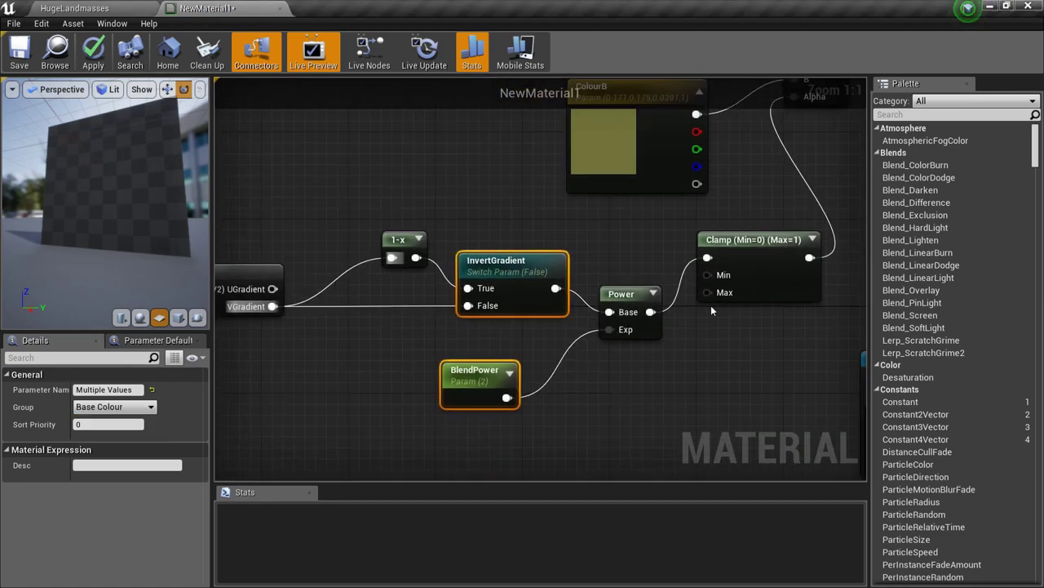
pyautogui.click(770, 275)
pyautogui.moveTo(769, 275); pyautogui.dragTo(486, 373, button='right')
pyautogui.moveTo(679, 242); pyautogui.dragTo(646, 338, button='right')
pyautogui.scroll(-5, 768, 381)
pyautogui.click(607, 304)
pyautogui.scroll(4, 557, 302)
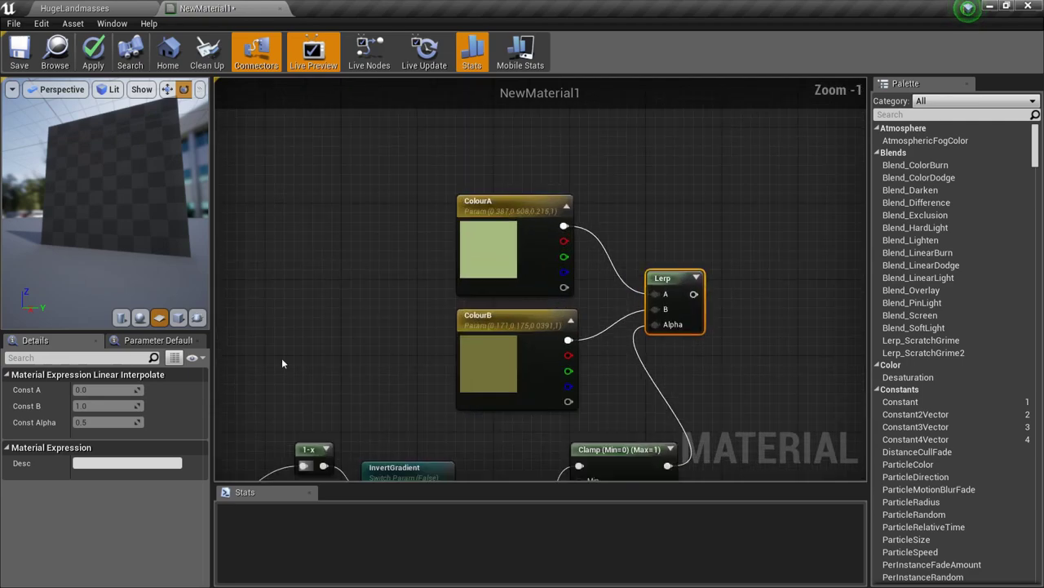
pyautogui.moveTo(335, 268); pyautogui.dragTo(433, 103, button='right')
pyautogui.scroll(-5, 545, 216)
pyautogui.moveTo(589, 282); pyautogui.dragTo(453, 313, button='right')
pyautogui.scroll(6, 454, 316)
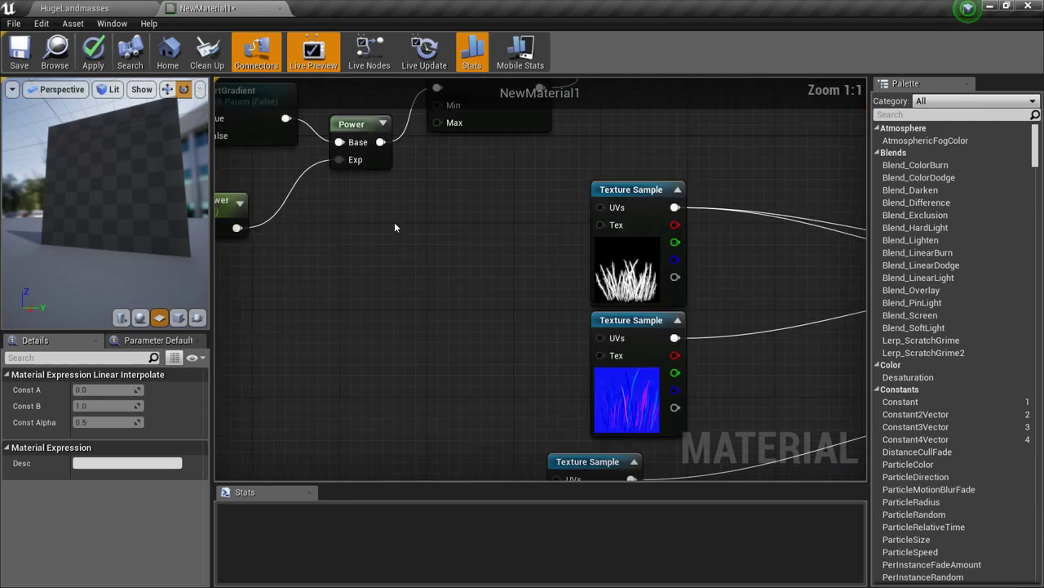
# Add a StaticSwitchParameter beside Lerp, with Lerp's output feeding its True input
pyautogui.moveTo(395, 222); pyautogui.dragTo(621, 421, button='right')
pyautogui.click(597, 382)
pyautogui.moveTo(555, 333); pyautogui.dragTo(667, 328)
pyautogui.write('stat')
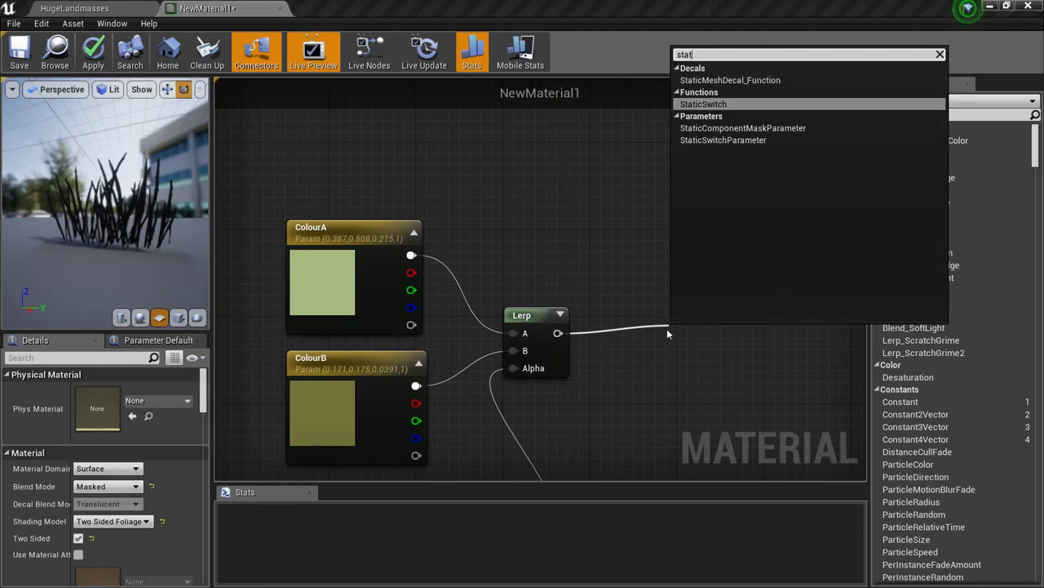
pyautogui.press('Down')
pyautogui.press('Down')
pyautogui.press('Return')
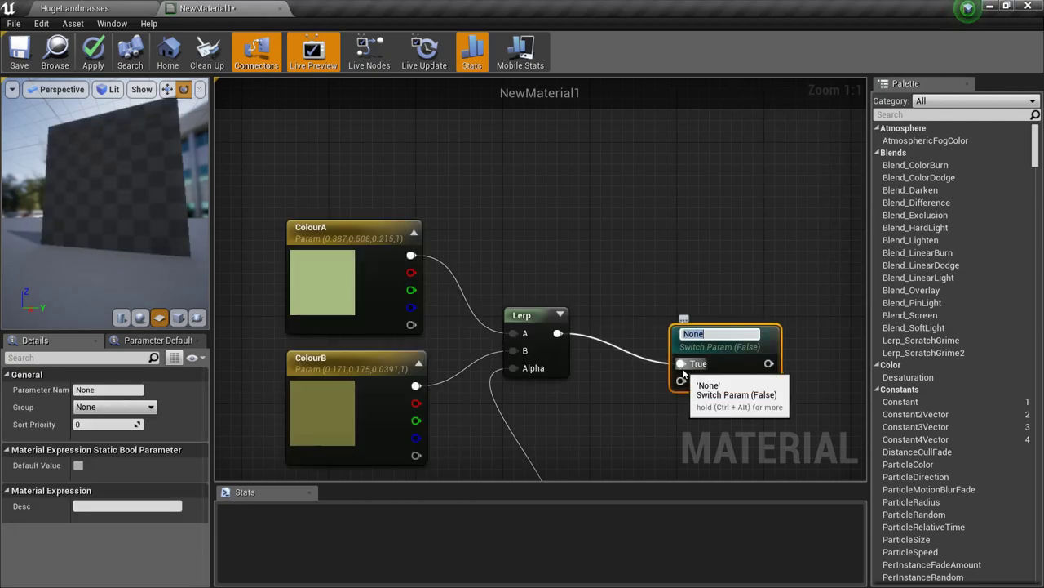
# Name the new switch parameter UseDiffuse
pyautogui.write('Use')
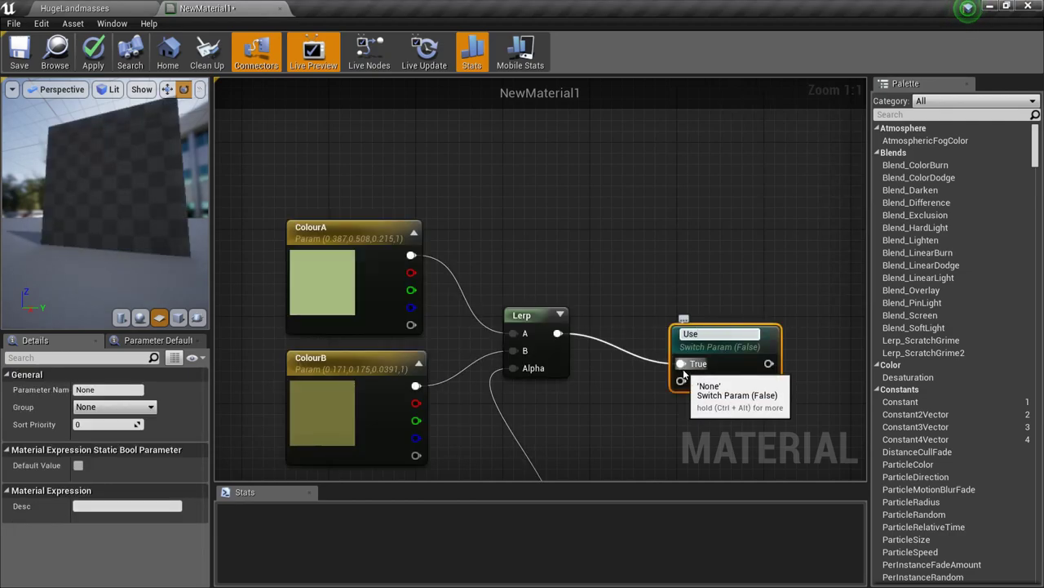
pyautogui.write('BaseColour')
pyautogui.press('BackSpace')
pyautogui.press('BackSpace')
pyautogui.press('BackSpace')
pyautogui.press('BackSpace')
pyautogui.press('BackSpace')
pyautogui.press('BackSpace')
pyautogui.press('BackSpace')
pyautogui.press('BackSpace')
pyautogui.press('BackSpace')
pyautogui.press('BackSpace')
pyautogui.write('Diffu')
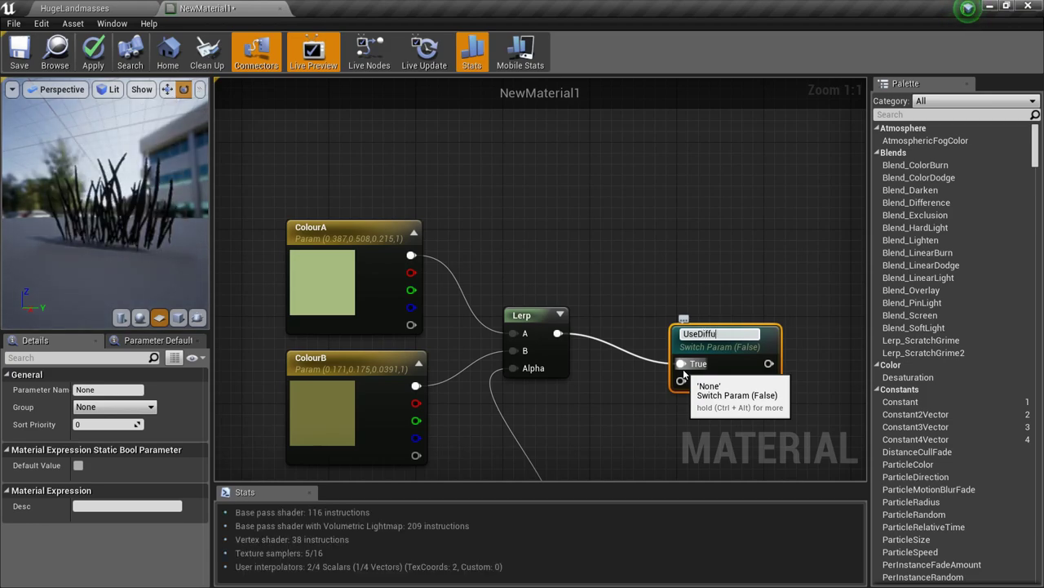
pyautogui.write('se')
pyautogui.press('Return')
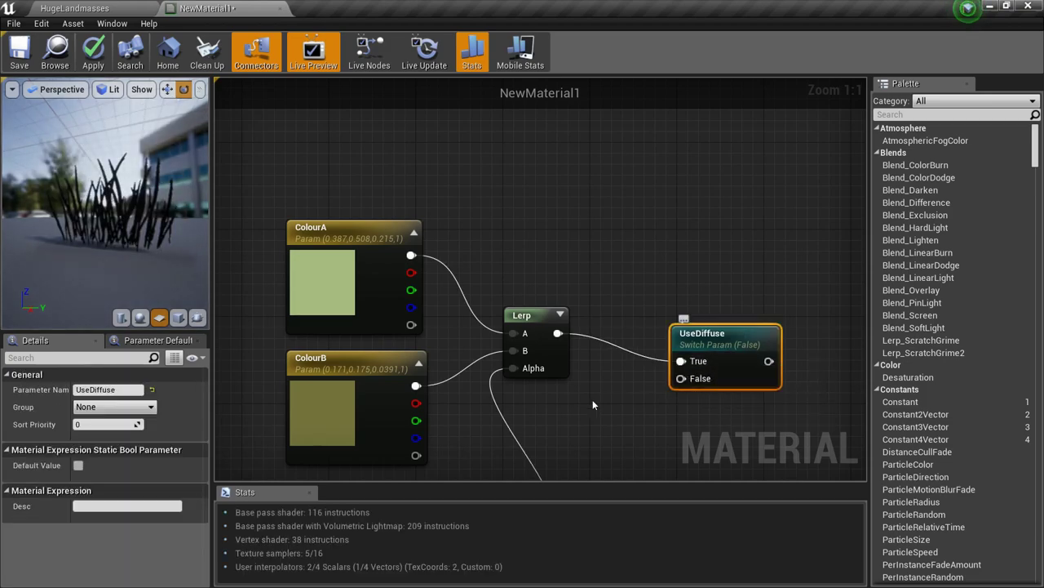
# Transfer Lerp's link from UseDiffuse's True input to its False input and raise the switch slightly
pyautogui.keyDown('ctrl'); pyautogui.moveTo(695, 361); pyautogui.dragTo(696, 380); pyautogui.keyUp('ctrl')
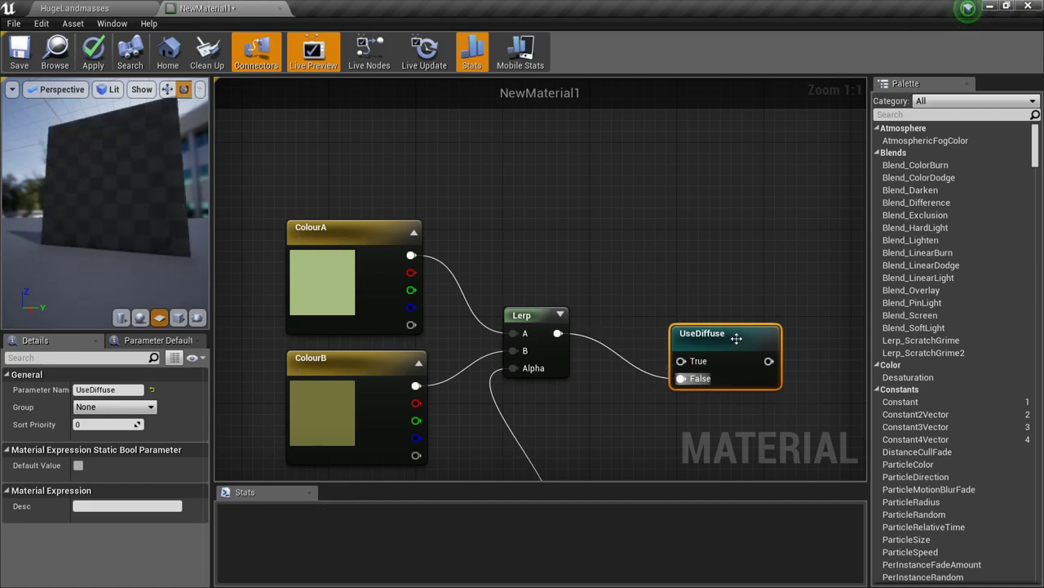
pyautogui.moveTo(731, 342); pyautogui.dragTo(719, 313)
pyautogui.click(772, 399)
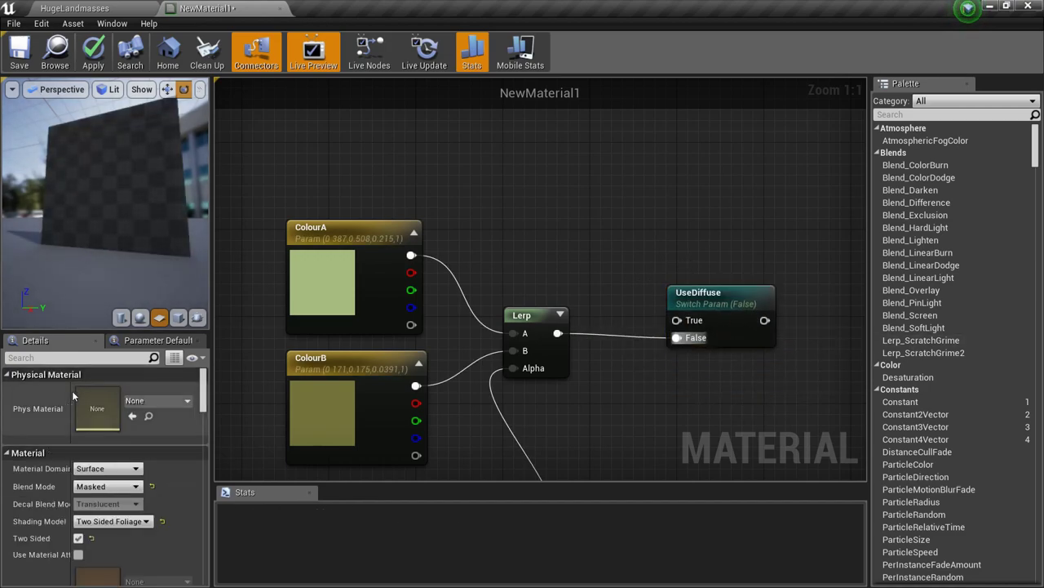
# Check the material's default parameter groups and move the UseDiffuse switch closer to Lerp
pyautogui.click(130, 340)
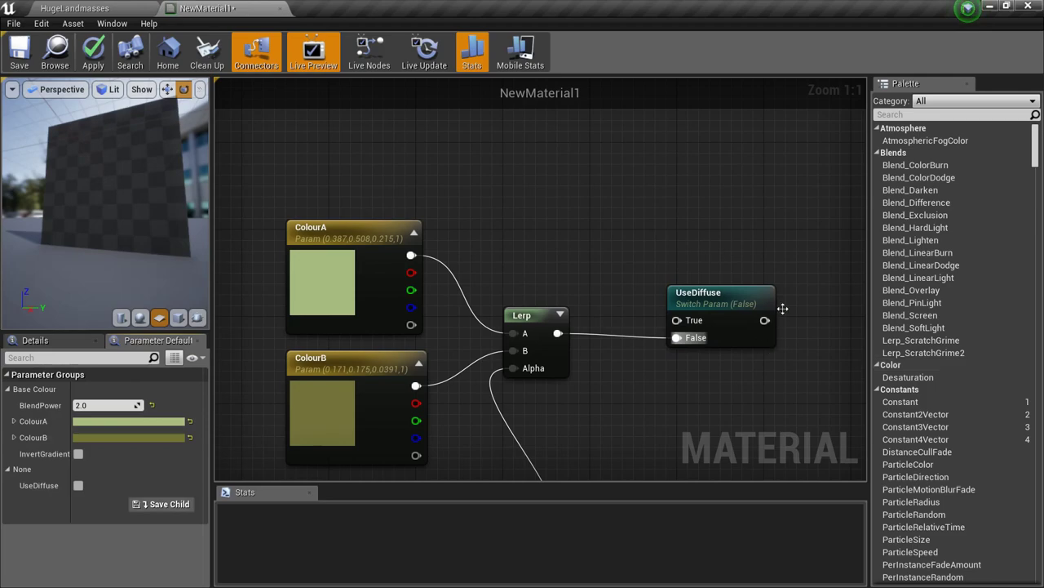
pyautogui.moveTo(727, 317); pyautogui.dragTo(705, 295)
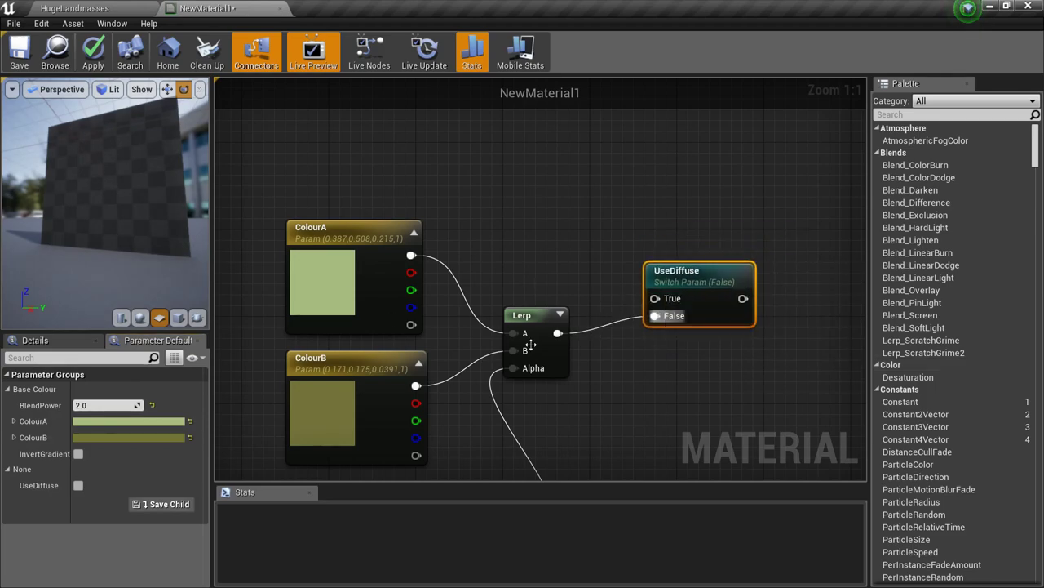
pyautogui.moveTo(292, 218); pyautogui.dragTo(369, 70, button='right')
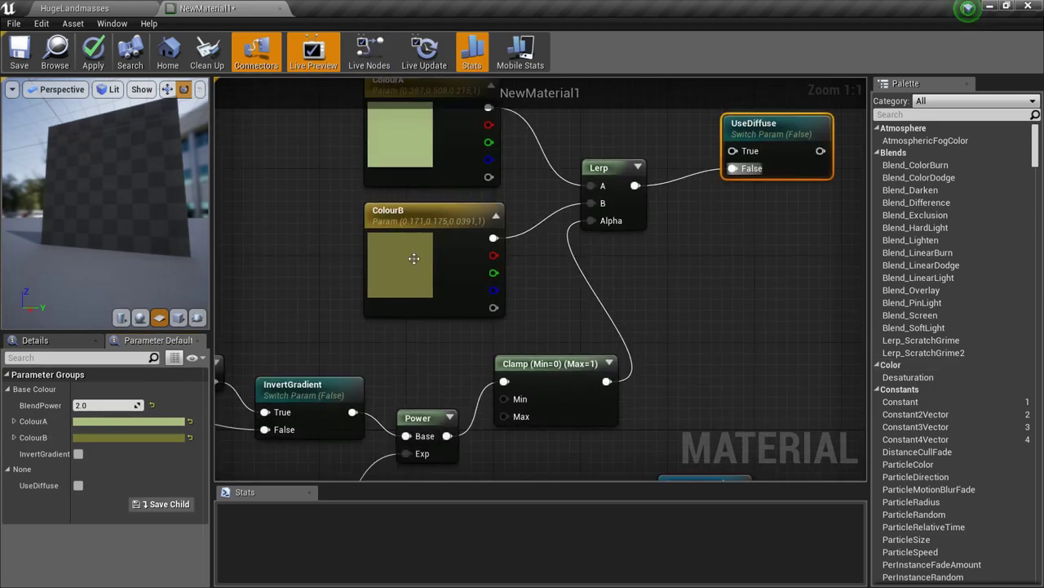
pyautogui.moveTo(414, 258); pyautogui.dragTo(375, 372, button='right')
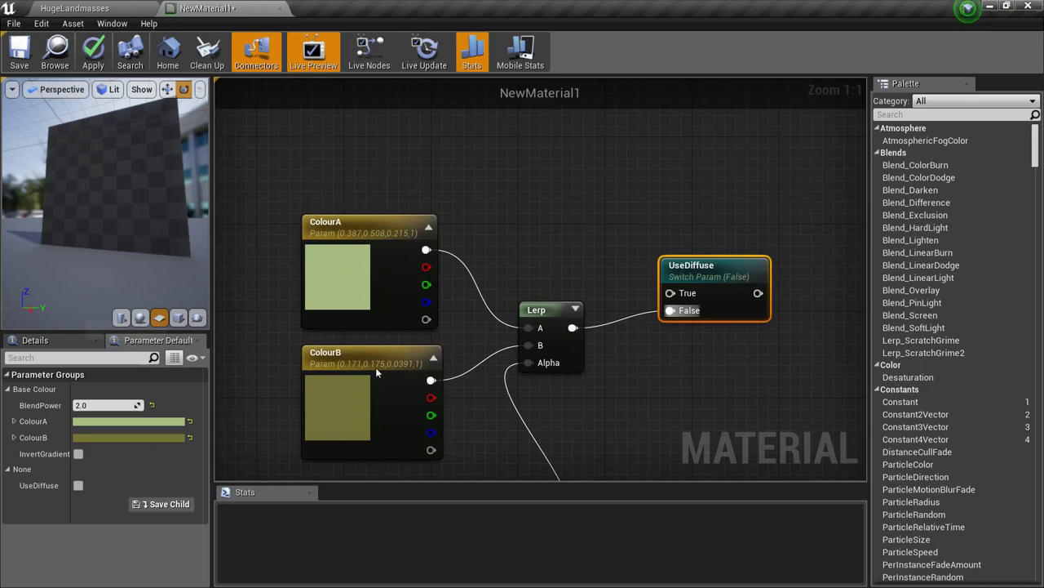
pyautogui.click(39, 339)
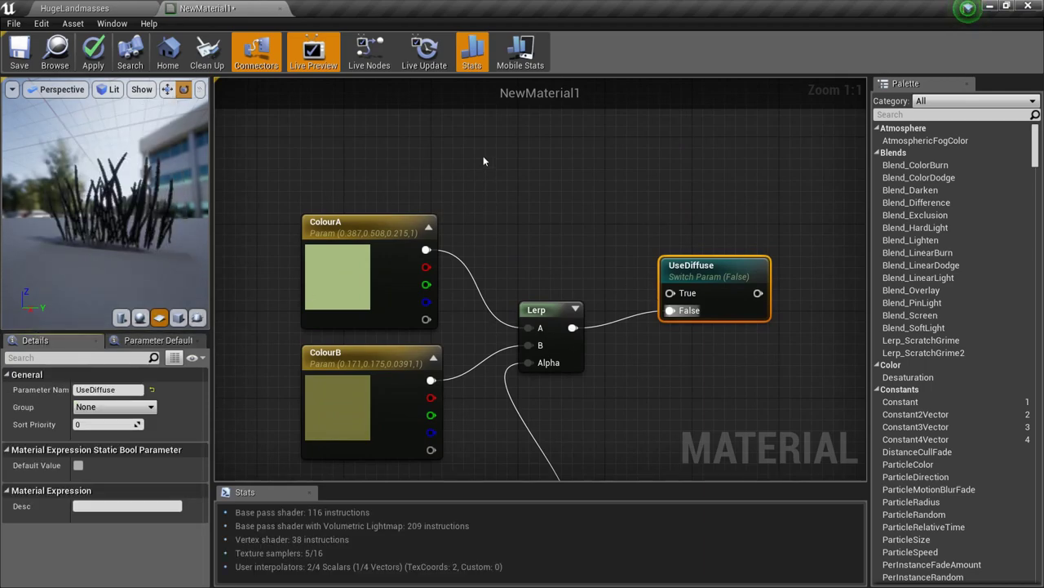
pyautogui.rightClick(453, 124)
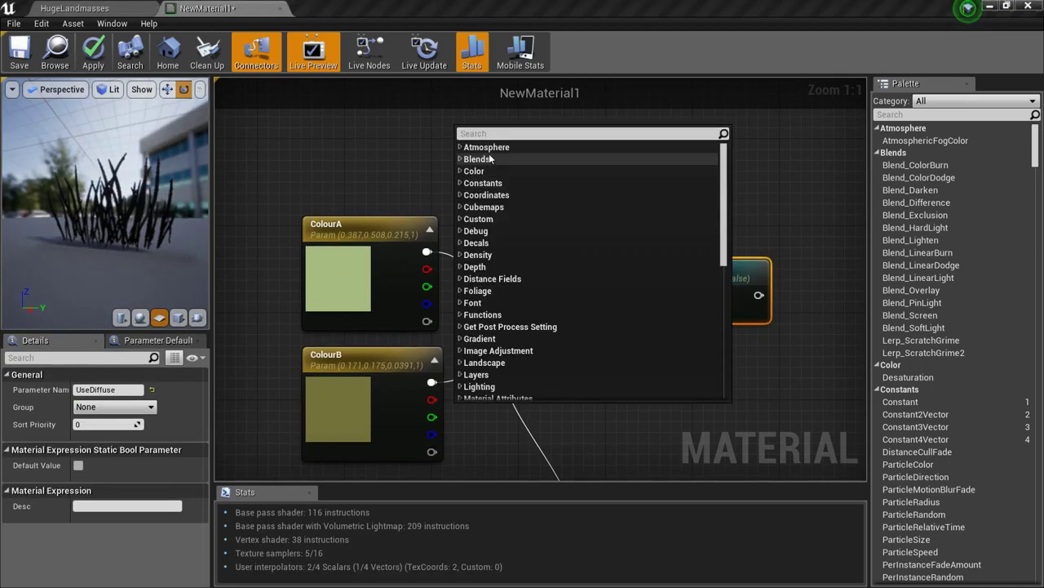
pyautogui.click(460, 145)
pyautogui.rightClick(459, 145)
pyautogui.click(454, 153)
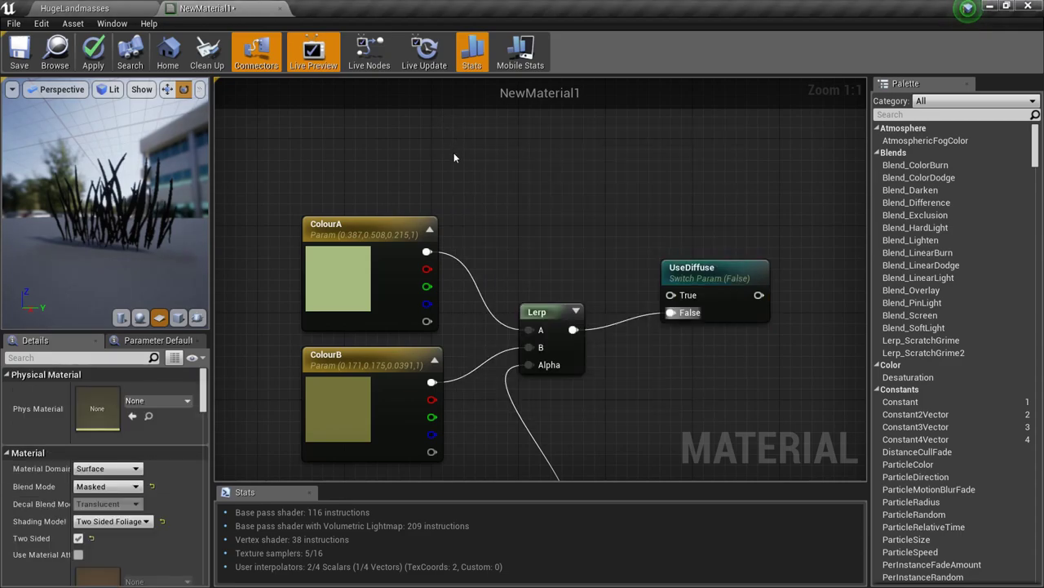
# Add a Texture Sample above the colour nodes and convert it to a parameter named BaseColour
pyautogui.click(455, 154)
pyautogui.rightClick(514, 207)
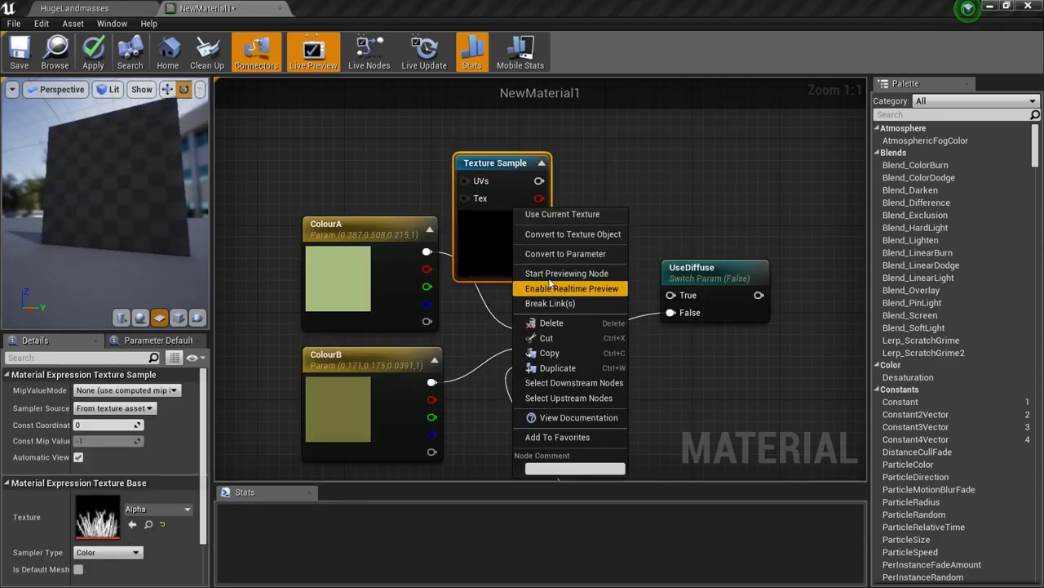
pyautogui.click(571, 254)
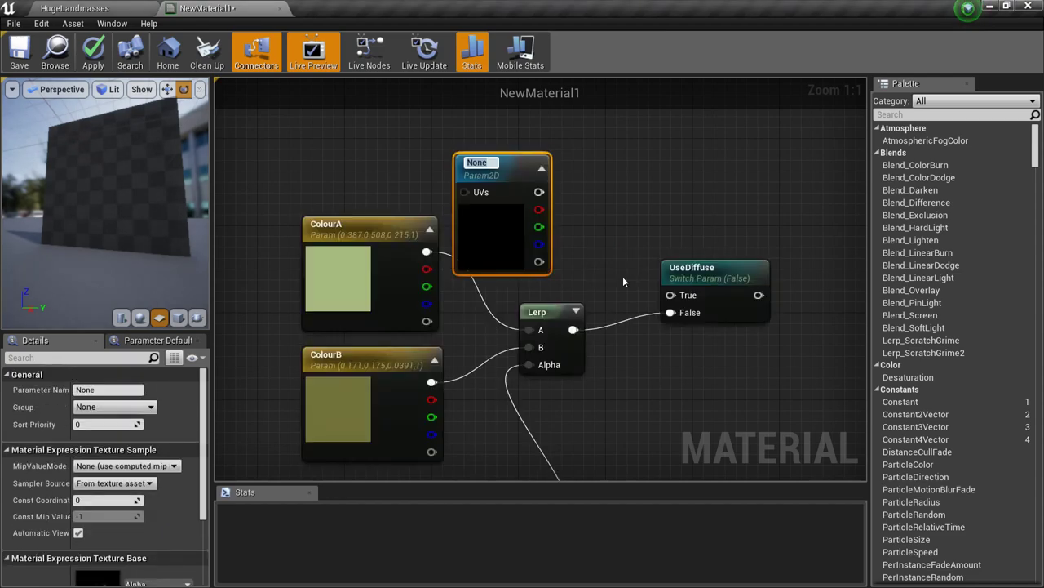
pyautogui.write('T')
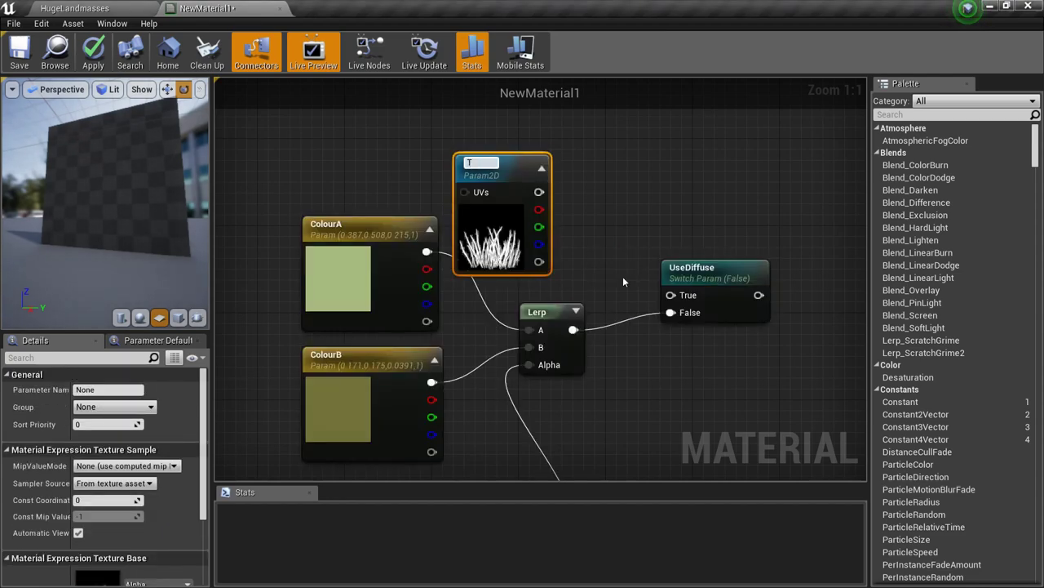
pyautogui.write('aseCo')
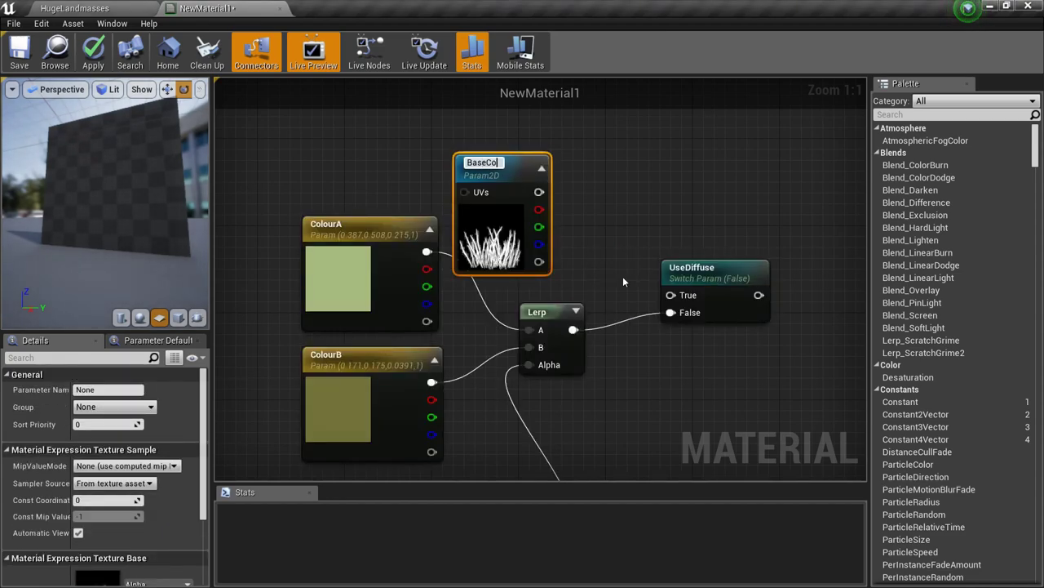
pyautogui.write('lour')
pyautogui.press('Return')
# Move BaseColour above ColourA, connect its colour output to UseDiffuse's True input, and assign it to the Base Colour group
pyautogui.moveTo(514, 231); pyautogui.dragTo(460, 195)
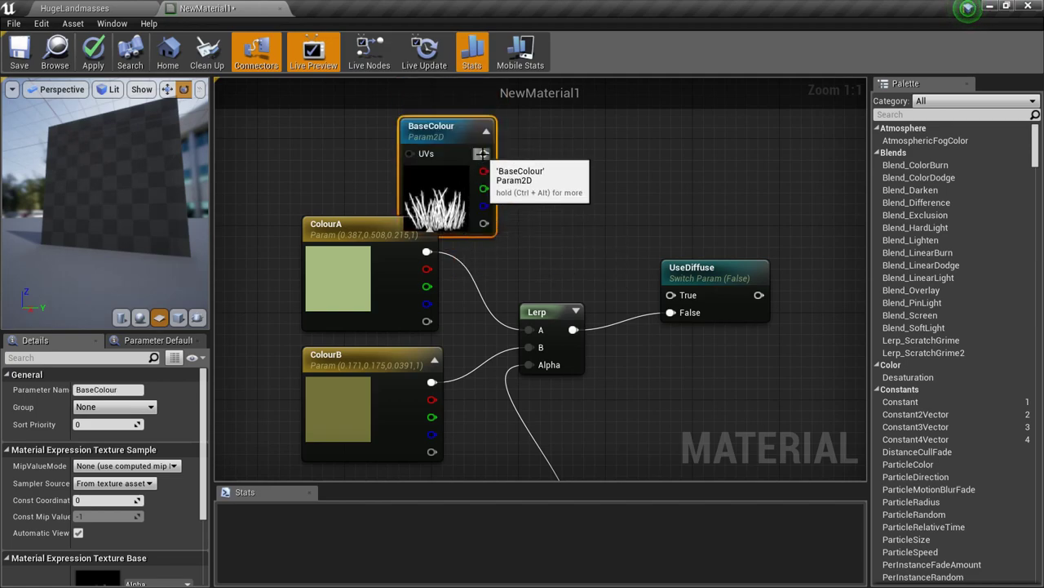
pyautogui.moveTo(484, 153); pyautogui.dragTo(689, 295)
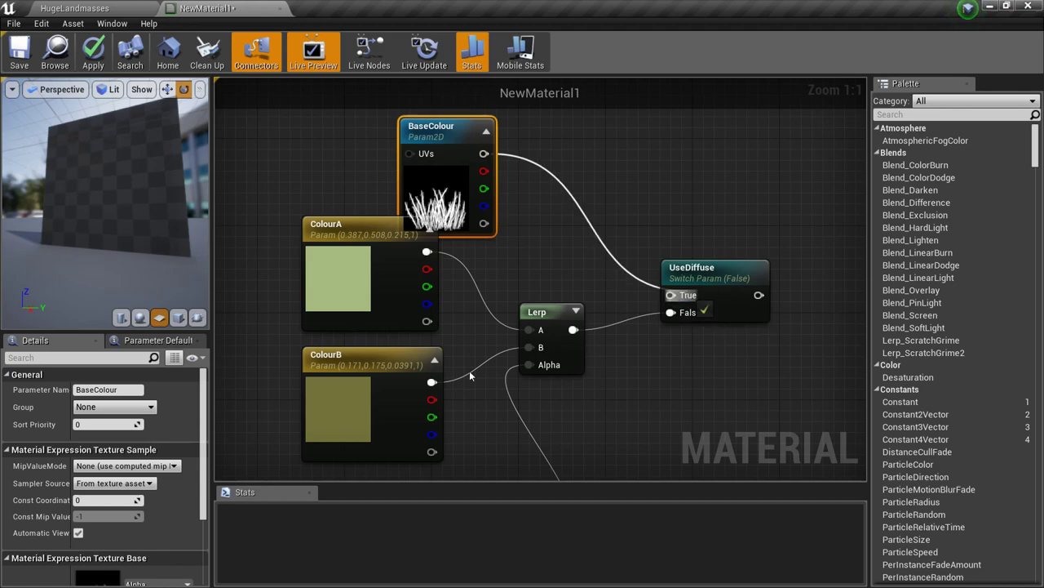
pyautogui.click(153, 406)
pyautogui.click(98, 415)
# Examine the overall graph layout and the inputs of the main material node
pyautogui.moveTo(664, 444); pyautogui.dragTo(646, 365)
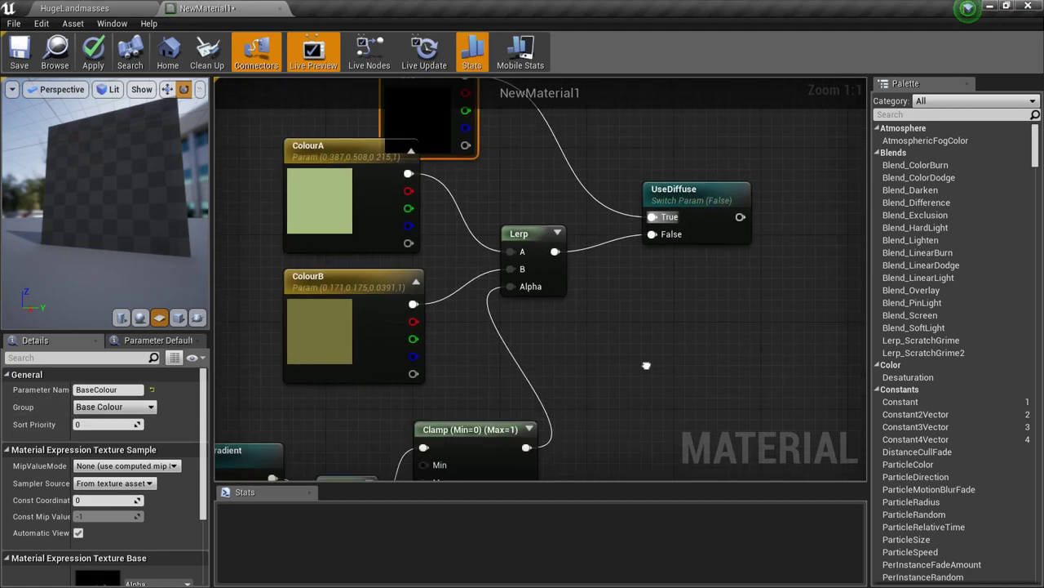
pyautogui.scroll(-7, 646, 365)
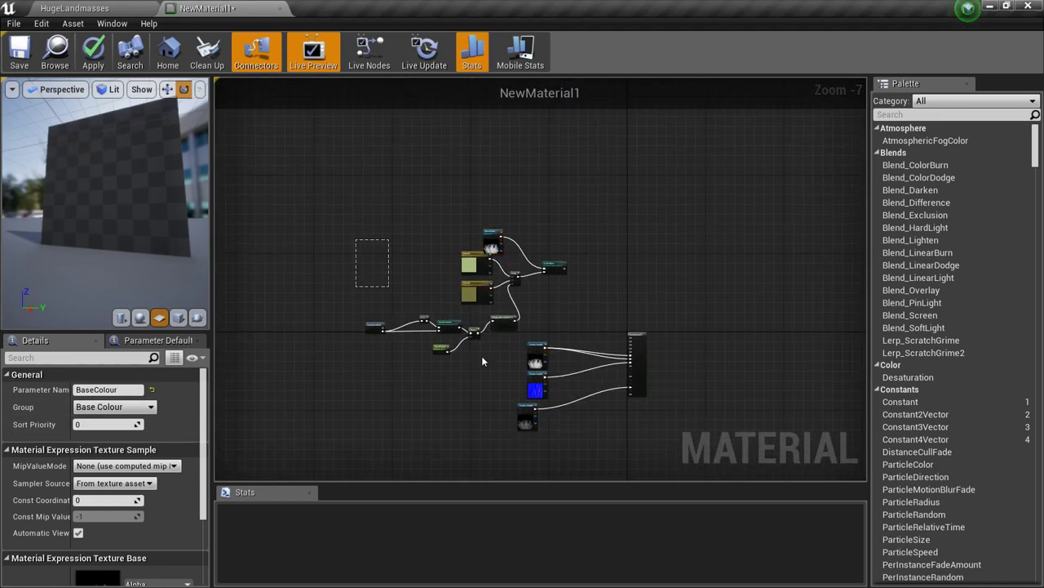
pyautogui.keyDown('ctrl'); pyautogui.keyDown('alt'); pyautogui.moveTo(481, 361); pyautogui.dragTo(524, 328); pyautogui.keyUp('alt'); pyautogui.keyUp('ctrl')
pyautogui.keyDown('ctrl'); pyautogui.moveTo(539, 275); pyautogui.dragTo(506, 315); pyautogui.keyUp('ctrl')
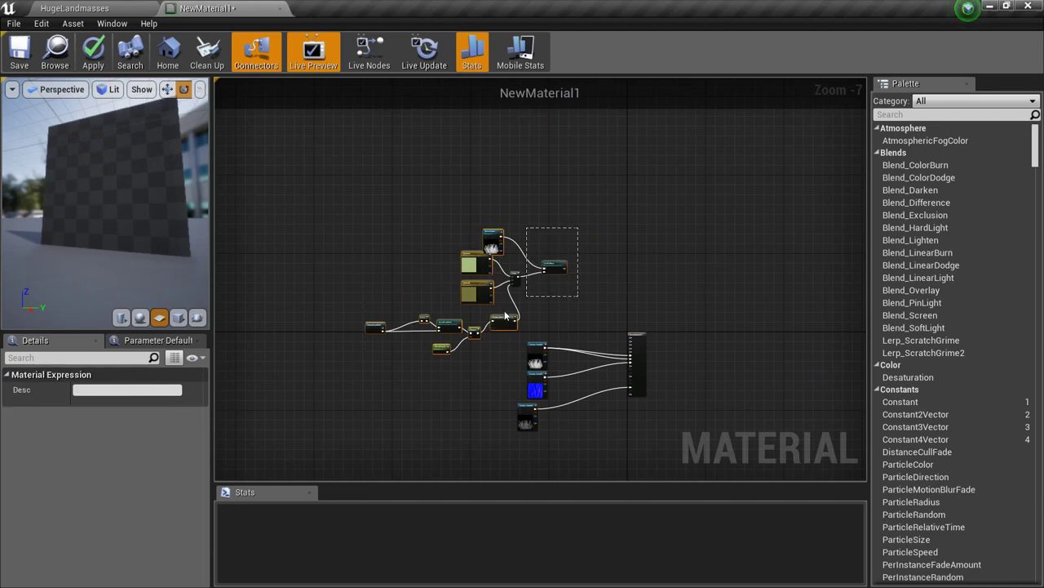
pyautogui.scroll(7, 523, 281)
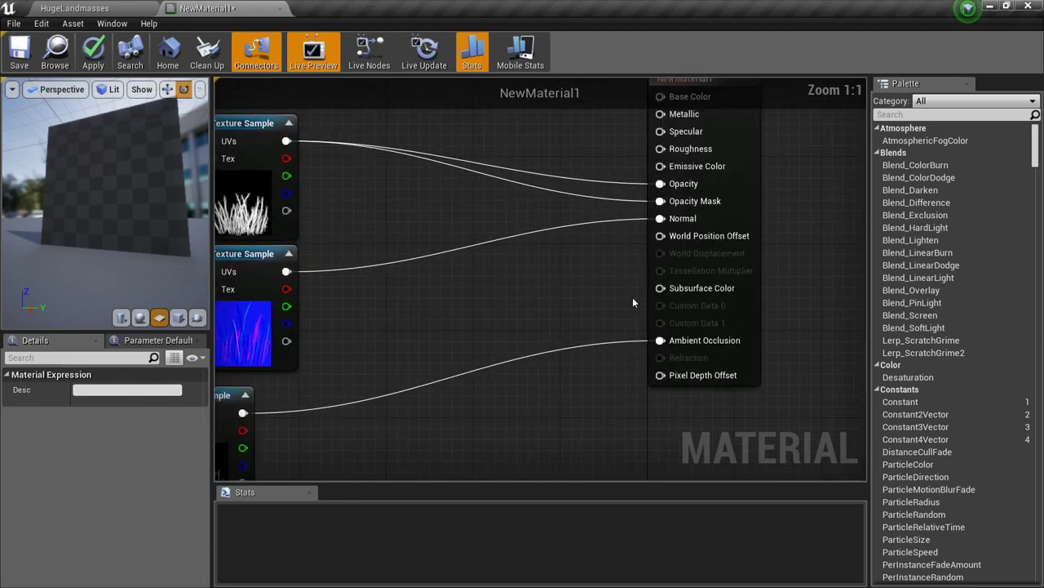
pyautogui.click(522, 285)
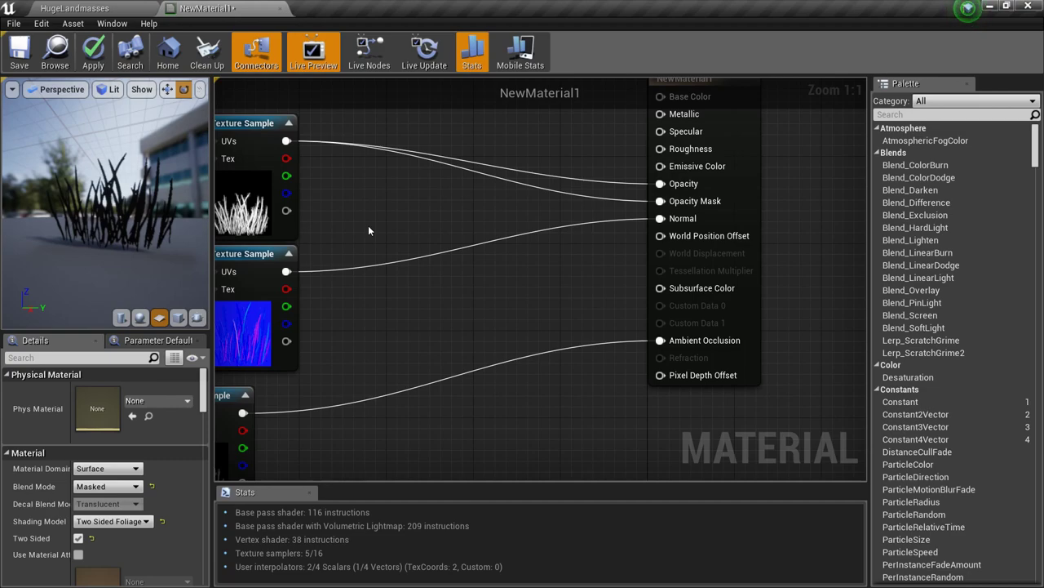
pyautogui.moveTo(673, 318); pyautogui.dragTo(819, 406, button='right')
pyautogui.moveTo(706, 384); pyautogui.dragTo(657, 419, button='right')
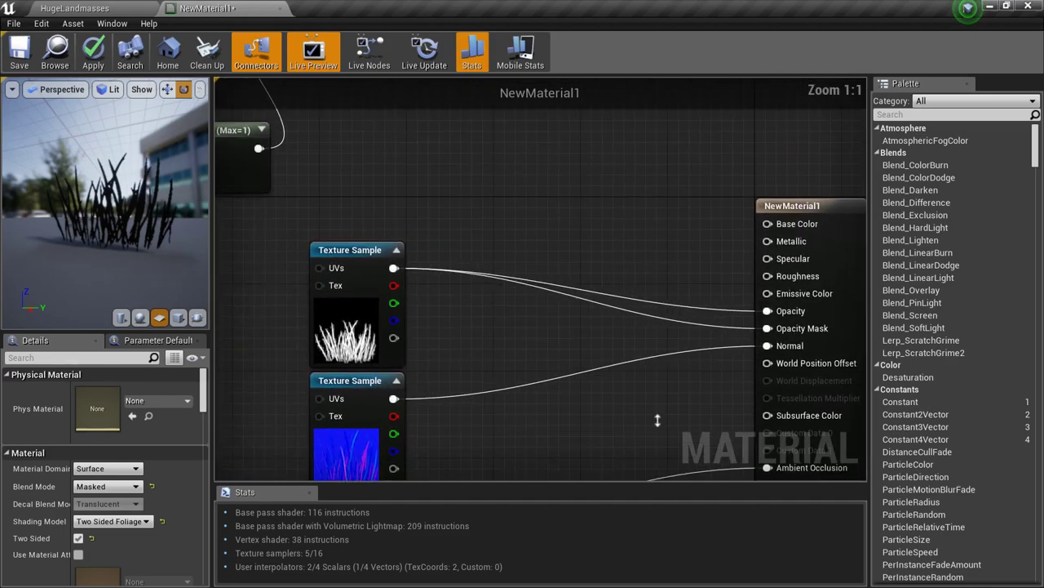
pyautogui.scroll(-2, 658, 416)
pyautogui.hotkey('alt', 'Tab')
pyautogui.keyDown('alt'); pyautogui.click(299, 321); pyautogui.keyUp('alt')
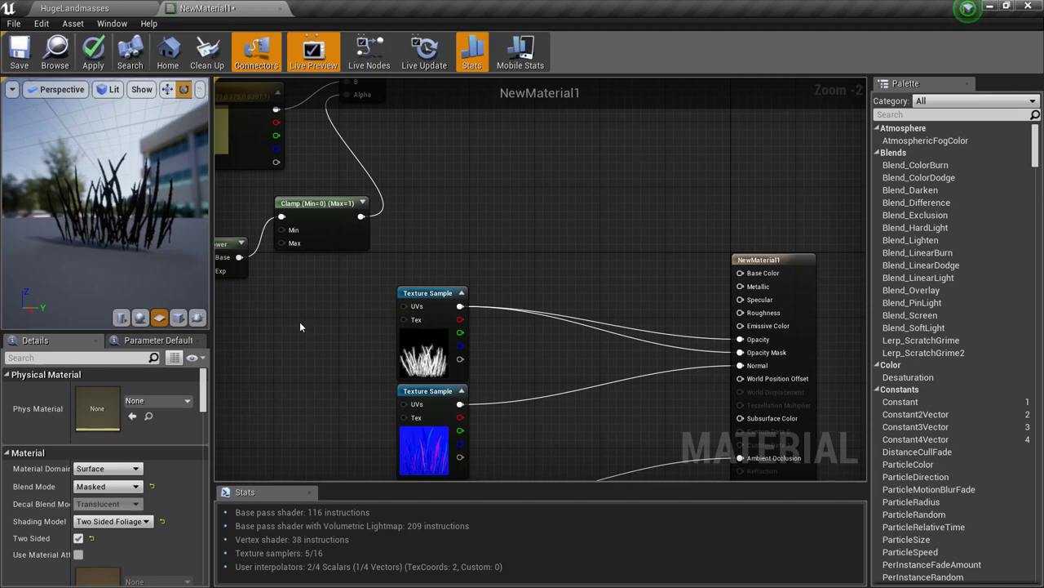
# Nudge the NewMaterial1 output node and link it to the output of the UseDiffuse switch
pyautogui.moveTo(450, 232); pyautogui.dragTo(521, 348, button='right')
pyautogui.moveTo(359, 268); pyautogui.dragTo(623, 247, button='right')
pyautogui.moveTo(654, 362); pyautogui.dragTo(671, 383, button='right')
pyautogui.moveTo(747, 400); pyautogui.dragTo(729, 383)
pyautogui.moveTo(713, 381); pyautogui.dragTo(683, 404, button='right')
pyautogui.moveTo(729, 408); pyautogui.dragTo(500, 224)
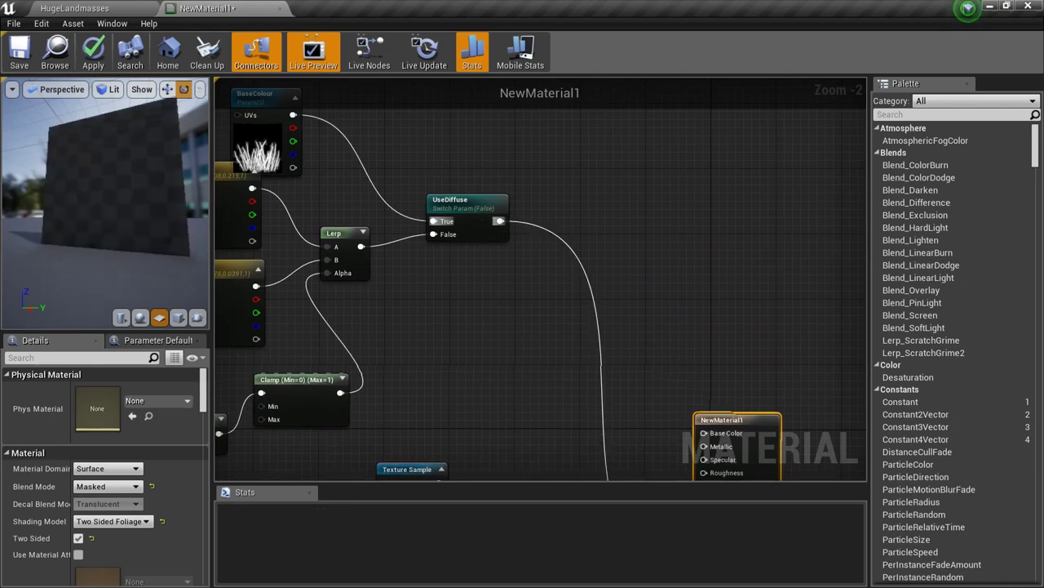
# Insert a Blend_Overlay node between UseDiffuse and Subsurface Color, and move the UseDiffuse link to its Blend input
pyautogui.moveTo(532, 311); pyautogui.dragTo(458, 226, button='right')
pyautogui.scroll(-2, 716, 254)
pyautogui.scroll(3, 637, 385)
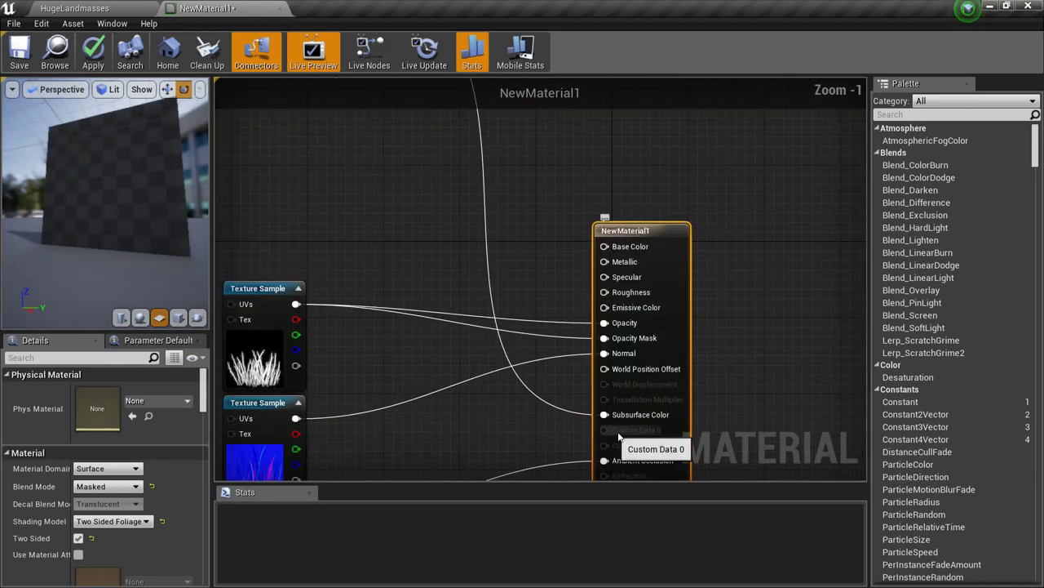
pyautogui.moveTo(604, 413); pyautogui.dragTo(491, 255)
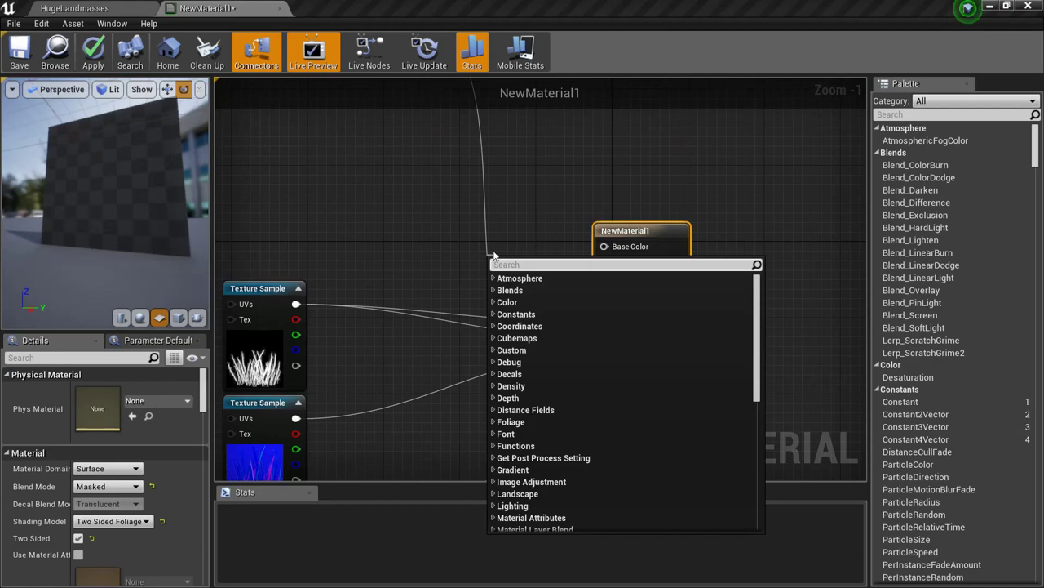
pyautogui.write('blend')
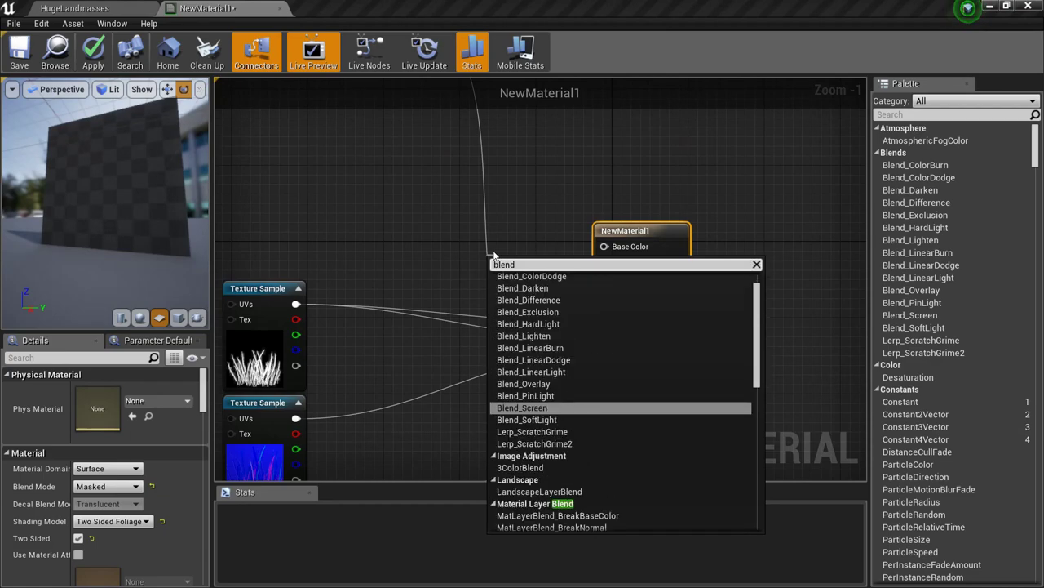
pyautogui.write(' pov')
pyautogui.press('BackSpace')
pyautogui.press('BackSpace')
pyautogui.press('BackSpace')
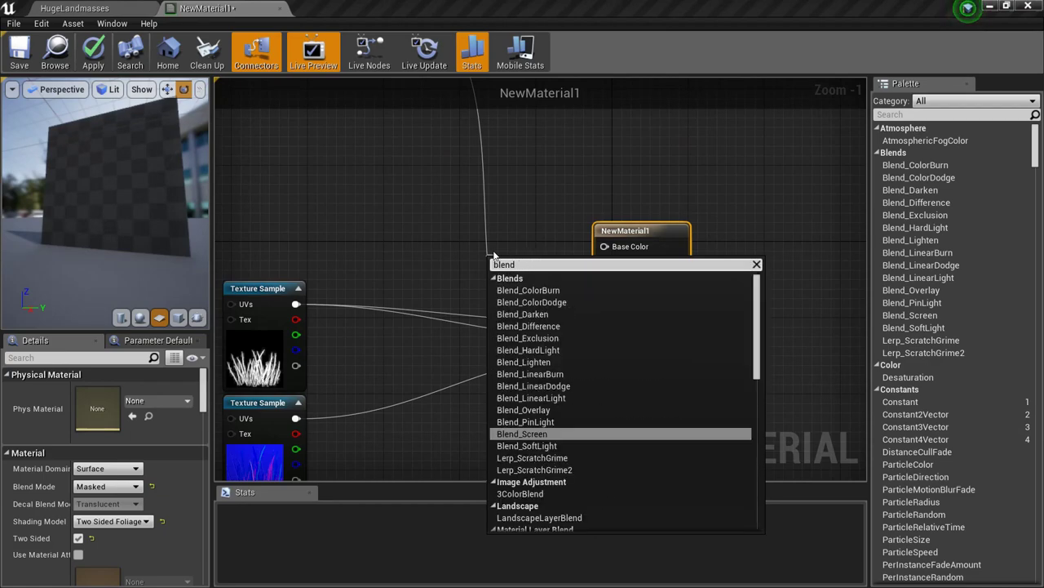
pyautogui.write('over')
pyautogui.press('Return')
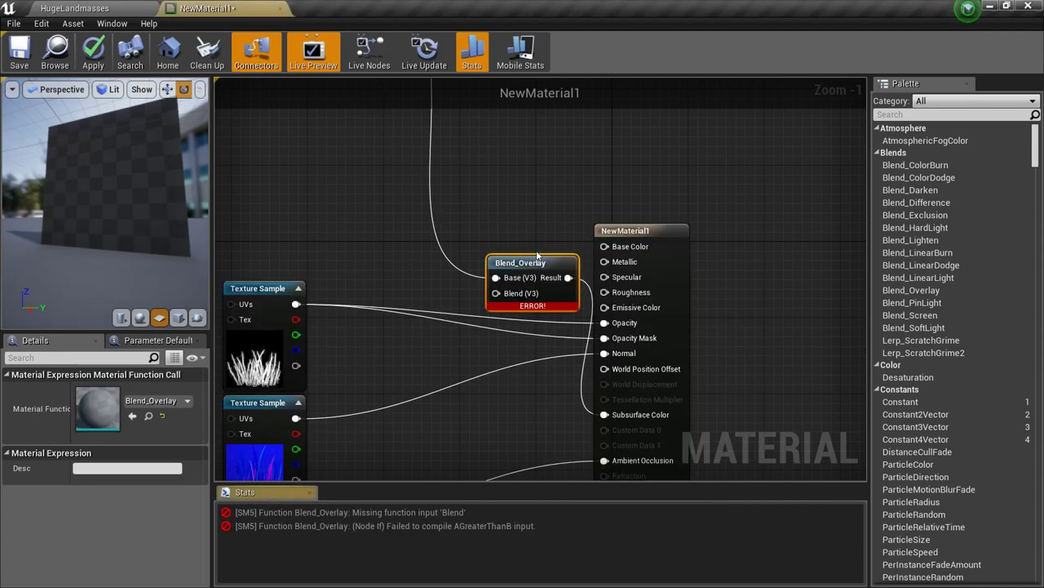
pyautogui.keyDown('ctrl'); pyautogui.moveTo(501, 277); pyautogui.dragTo(507, 294); pyautogui.keyUp('ctrl')
# Add a Constant3Vector above Blend_Overlay and convert it to a parameter named SSS colour
pyautogui.moveTo(459, 156); pyautogui.dragTo(515, 255, button='right')
pyautogui.click(474, 247)
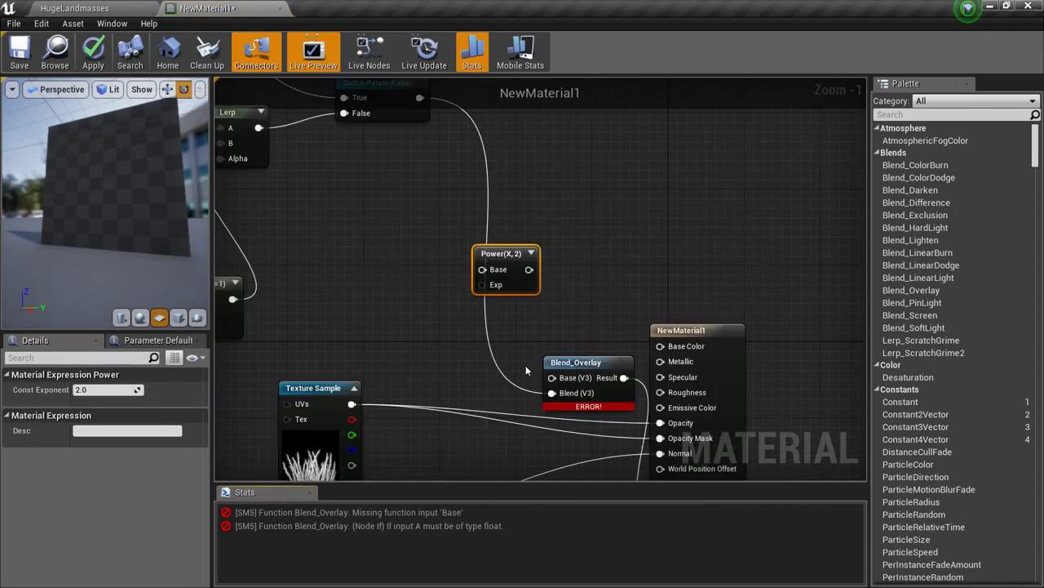
pyautogui.press('Delete')
pyautogui.click(491, 244)
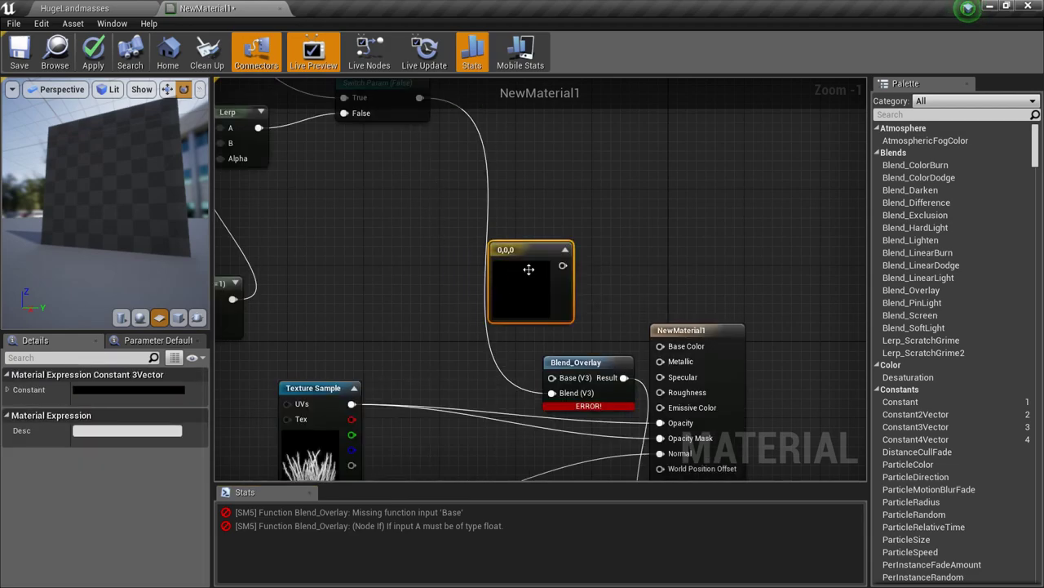
pyautogui.rightClick(531, 270)
pyautogui.click(571, 276)
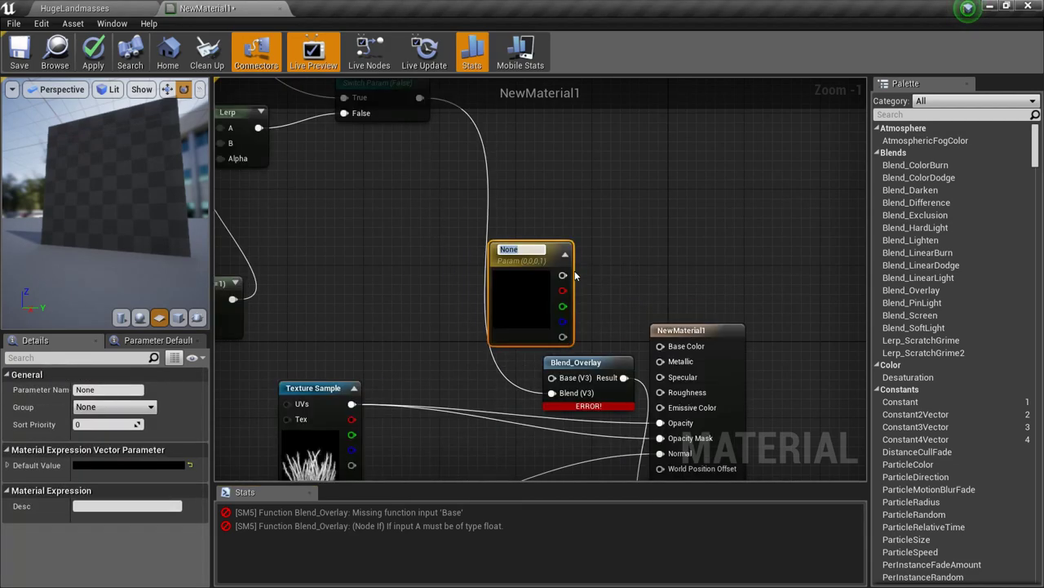
pyautogui.write('SSS colour')
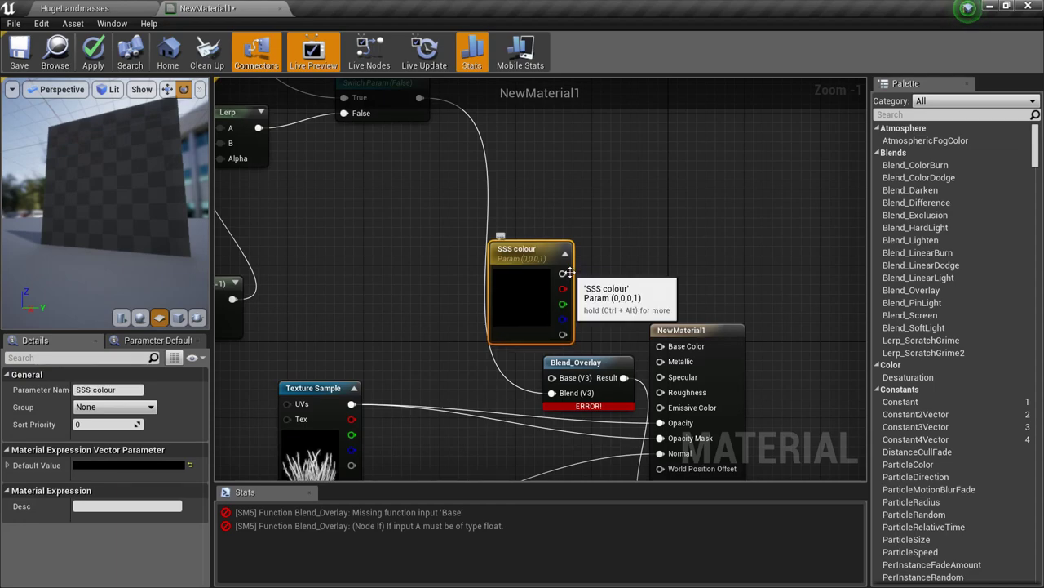
# Connect SSS colour to Blend_Overlay's Base input, move the node aside, and assign it to the Base Colour group
pyautogui.moveTo(572, 273); pyautogui.dragTo(581, 383)
pyautogui.moveTo(512, 309); pyautogui.dragTo(463, 323)
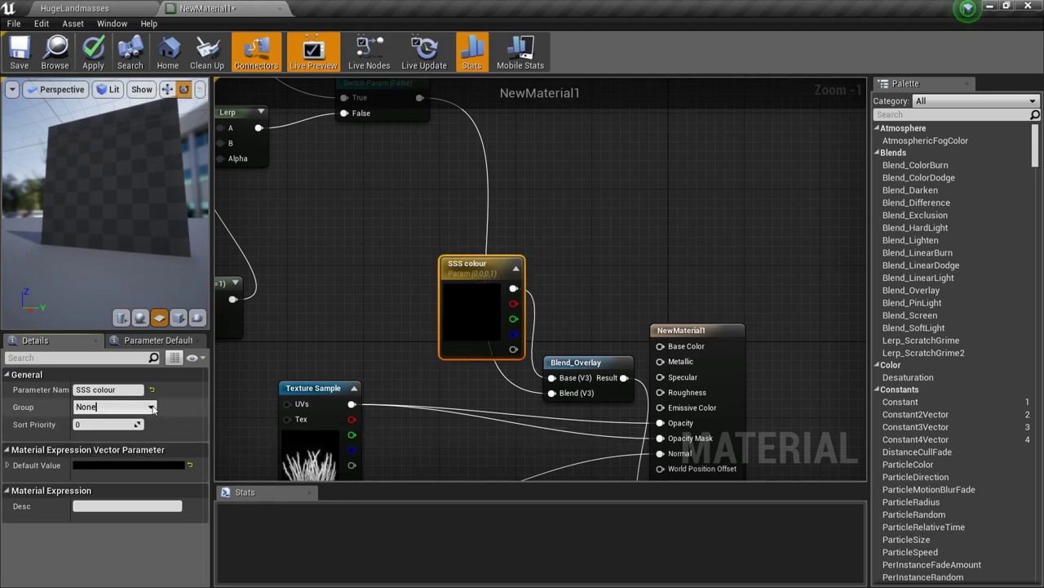
pyautogui.click(109, 408)
pyautogui.click(96, 420)
# Copy ColourB's default value and paste it as the default value of SSS colour
pyautogui.moveTo(249, 308); pyautogui.dragTo(558, 426, button='right')
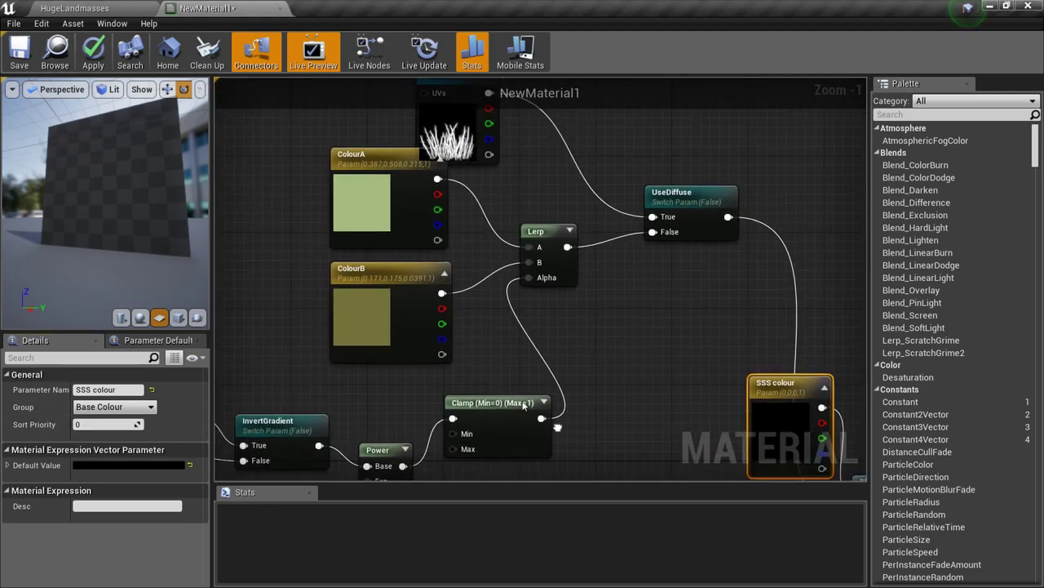
pyautogui.rightClick(350, 308)
pyautogui.rightClick(93, 462)
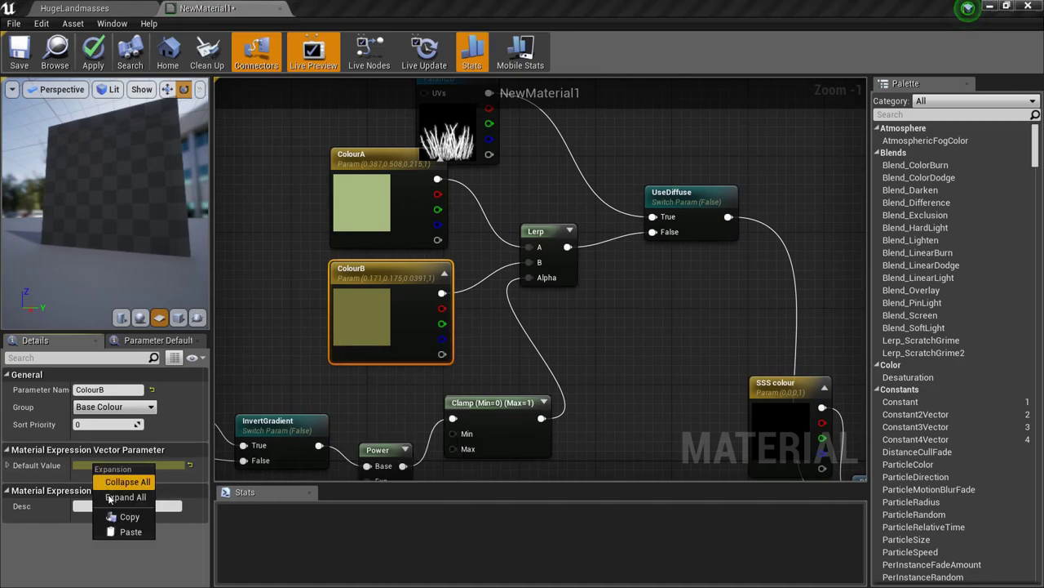
pyautogui.click(112, 516)
pyautogui.moveTo(791, 449); pyautogui.dragTo(692, 368, button='right')
pyautogui.click(693, 368)
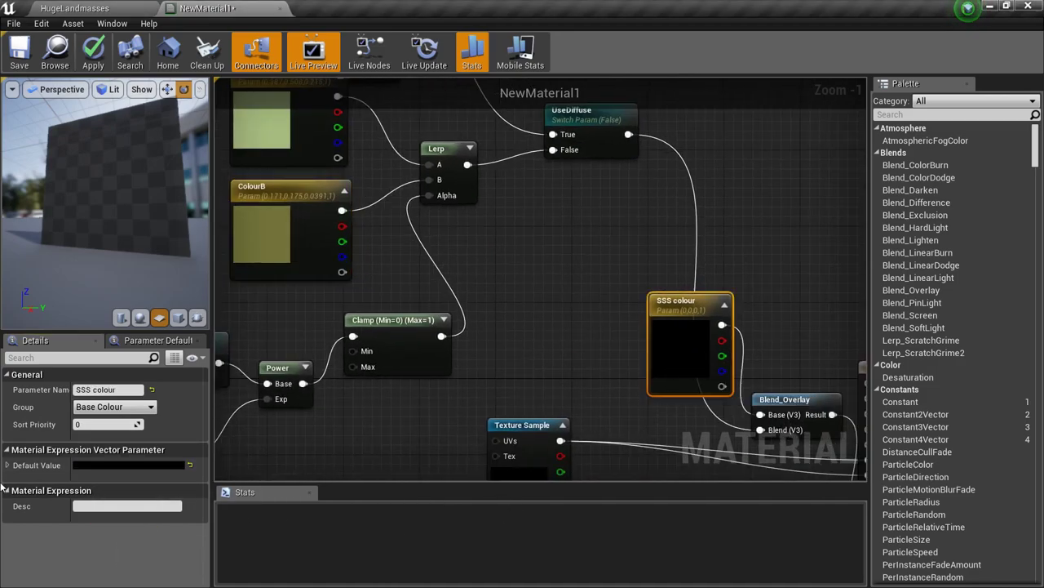
pyautogui.rightClick(97, 463)
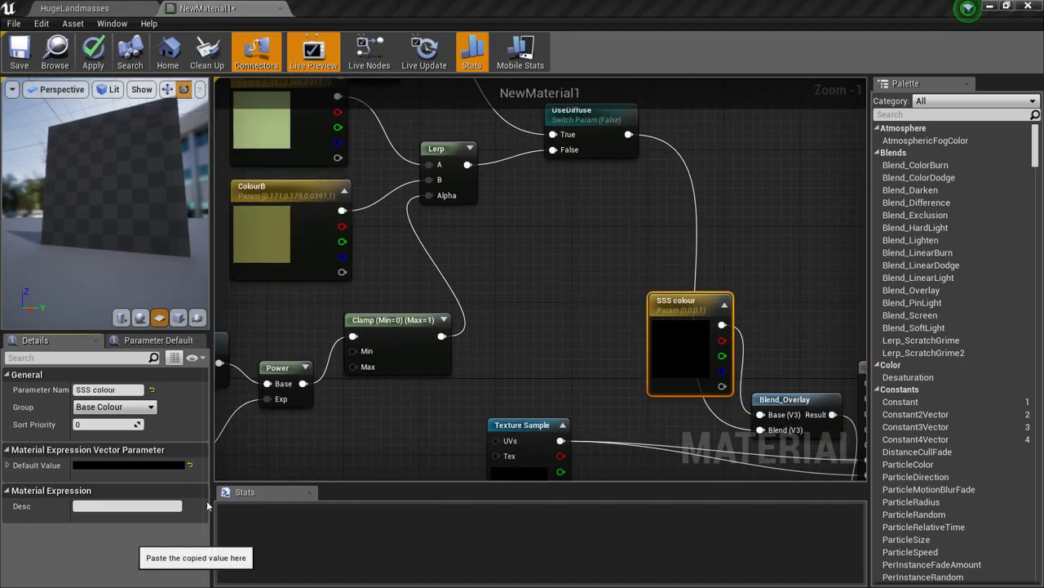
pyautogui.click(118, 533)
# Move SSS colour clear of Blend_Overlay and connect UseDiffuse's output to the material's Base Color input
pyautogui.moveTo(833, 458); pyautogui.dragTo(573, 403, button='right')
pyautogui.moveTo(563, 349); pyautogui.dragTo(568, 348)
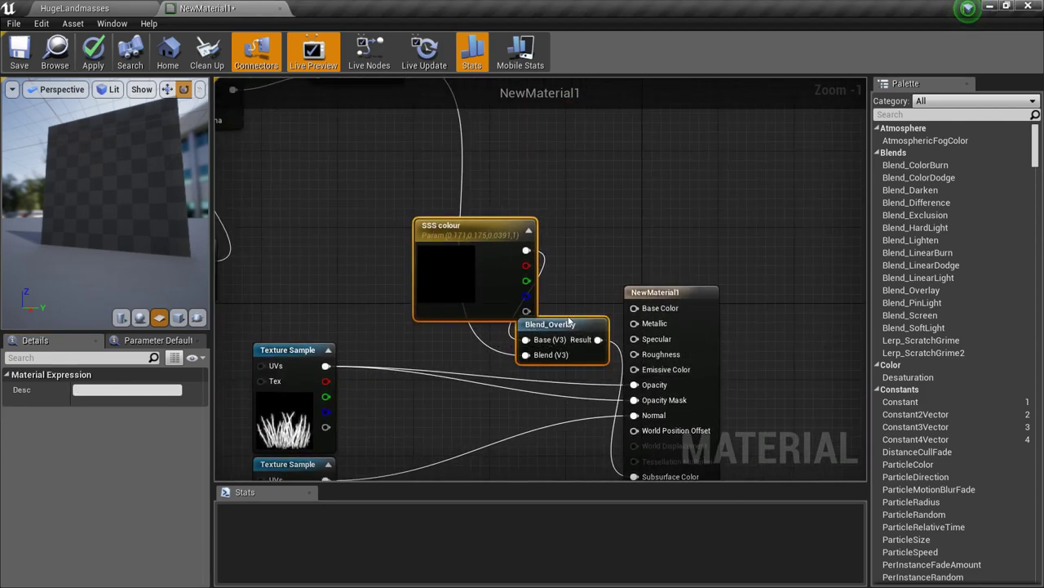
pyautogui.click(566, 313)
pyautogui.moveTo(452, 250); pyautogui.dragTo(348, 220)
pyautogui.moveTo(465, 240); pyautogui.dragTo(468, 346, button='right')
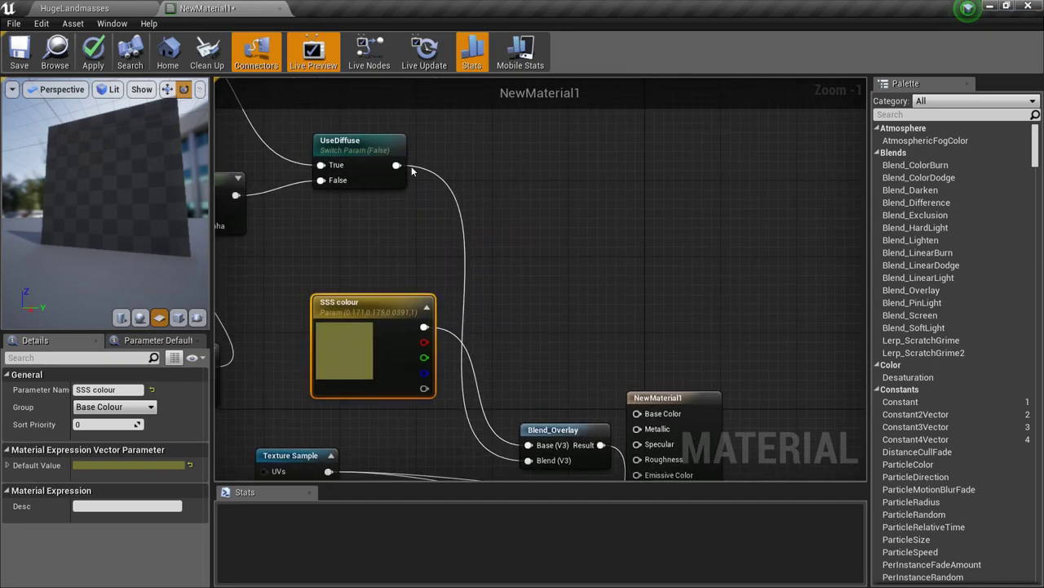
pyautogui.moveTo(396, 165); pyautogui.dragTo(648, 415)
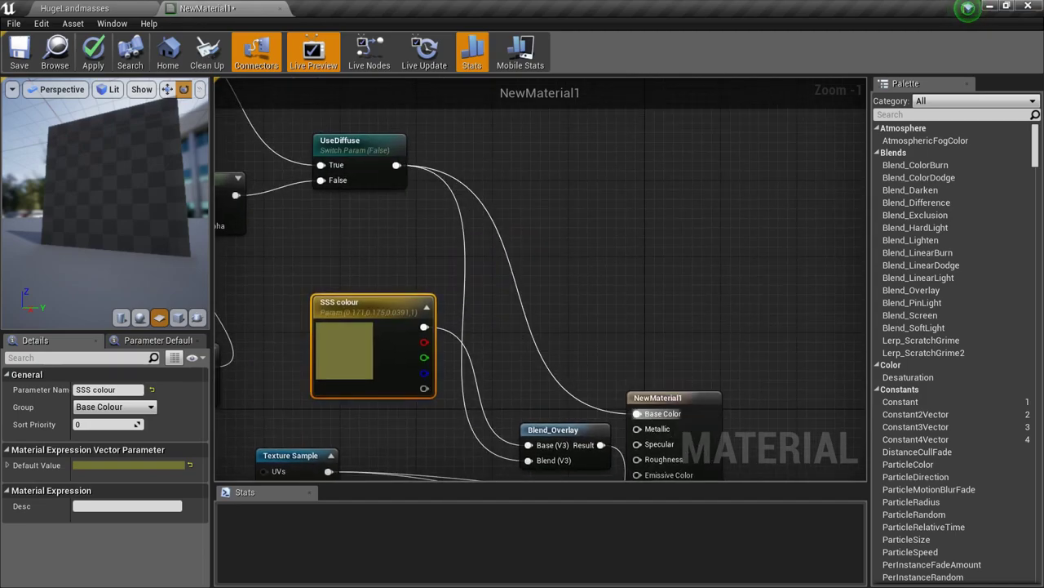
# Reposition the SSS colour node farther from Blend_Overlay, above the alpha Texture Sample
pyautogui.moveTo(268, 363); pyautogui.dragTo(247, 210, button='right')
pyautogui.moveTo(346, 222)
pyautogui.mouseDown()
pyautogui.moveTo(359, 250)
pyautogui.moveTo(350, 240)
pyautogui.mouseUp()
pyautogui.moveTo(339, 257); pyautogui.dragTo(442, 270, button='right')
pyautogui.moveTo(602, 290); pyautogui.dragTo(518, 120, button='right')
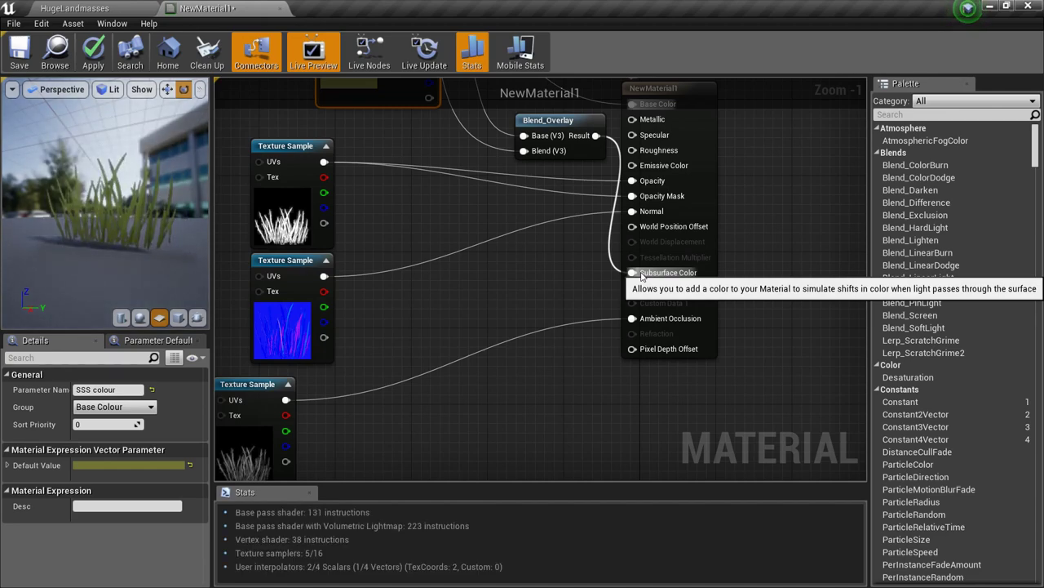
pyautogui.moveTo(504, 199); pyautogui.dragTo(590, 461, button='right')
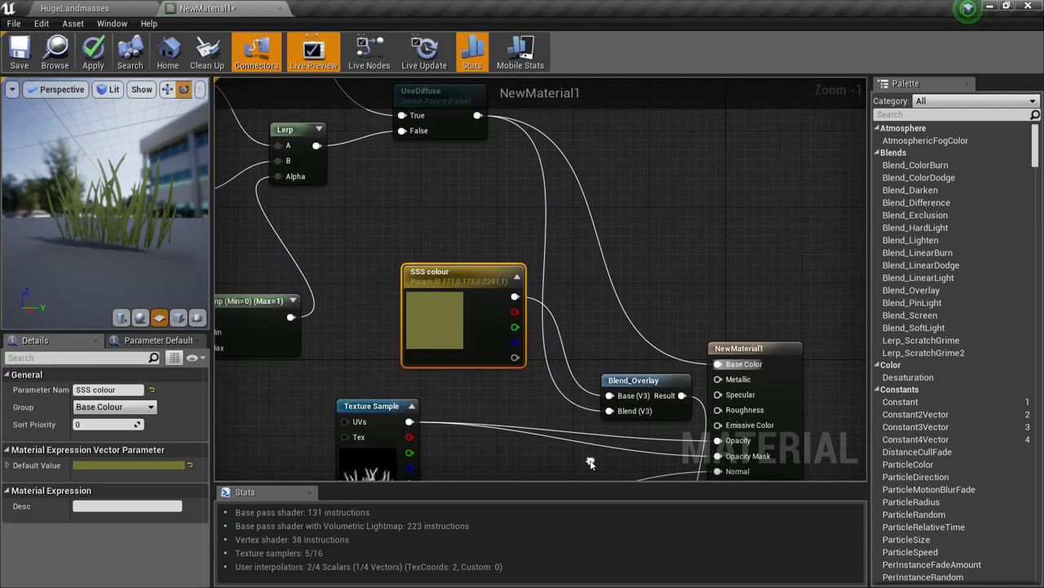
pyautogui.moveTo(399, 358); pyautogui.dragTo(399, 349)
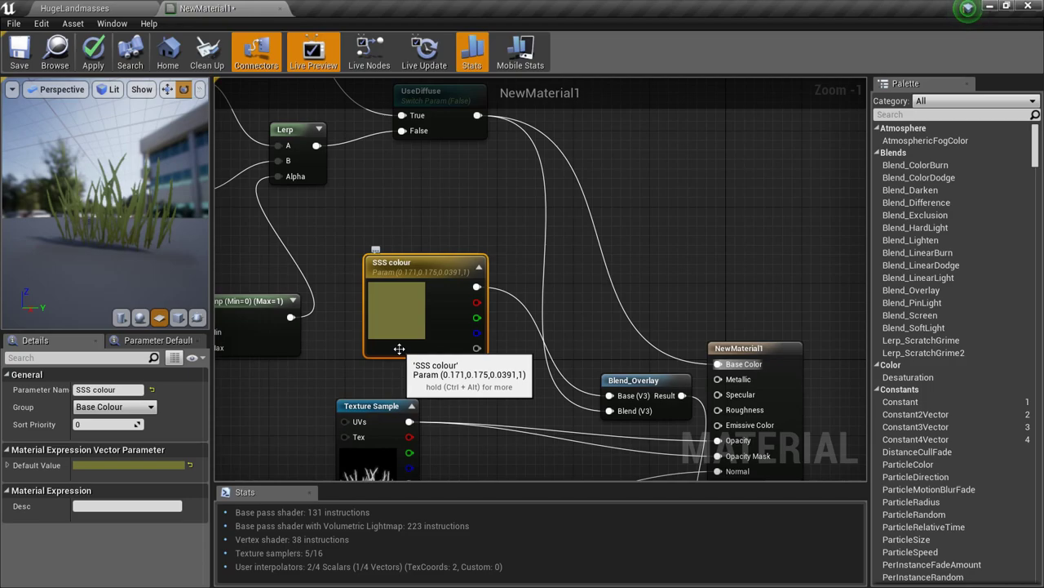
# Inspect the grass preview up close and try a saturated violet as SSS colour's default value
pyautogui.moveTo(130, 205); pyautogui.dragTo(106, 181)
pyautogui.moveTo(106, 204)
pyautogui.mouseDown(button='right')
pyautogui.moveTo(106, 176)
pyautogui.moveTo(106, 213)
pyautogui.mouseUp(button='right')
pyautogui.moveTo(106, 214); pyautogui.dragTo(106, 202)
pyautogui.click(98, 462)
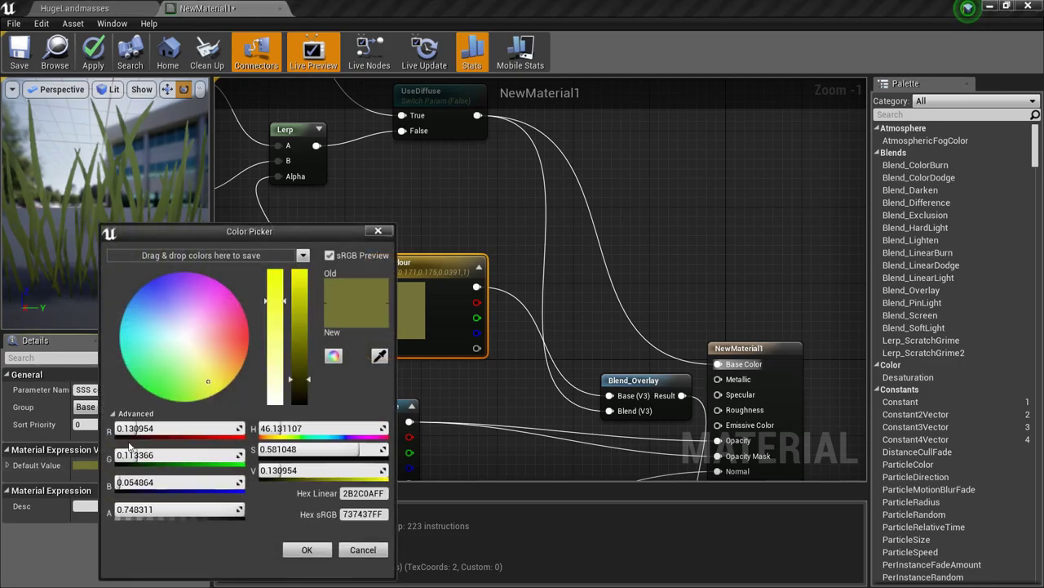
pyautogui.click(199, 273)
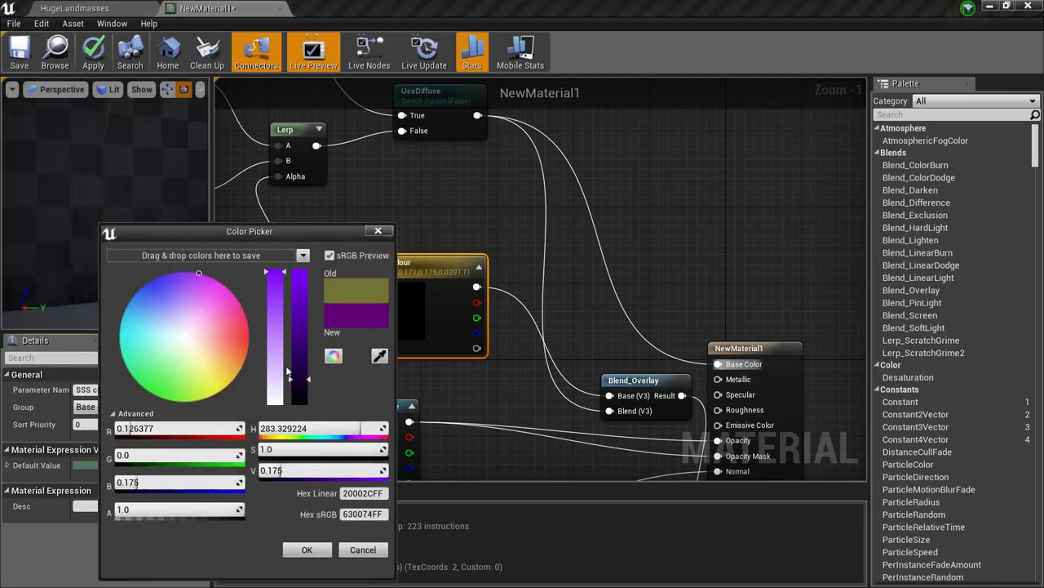
pyautogui.click(363, 549)
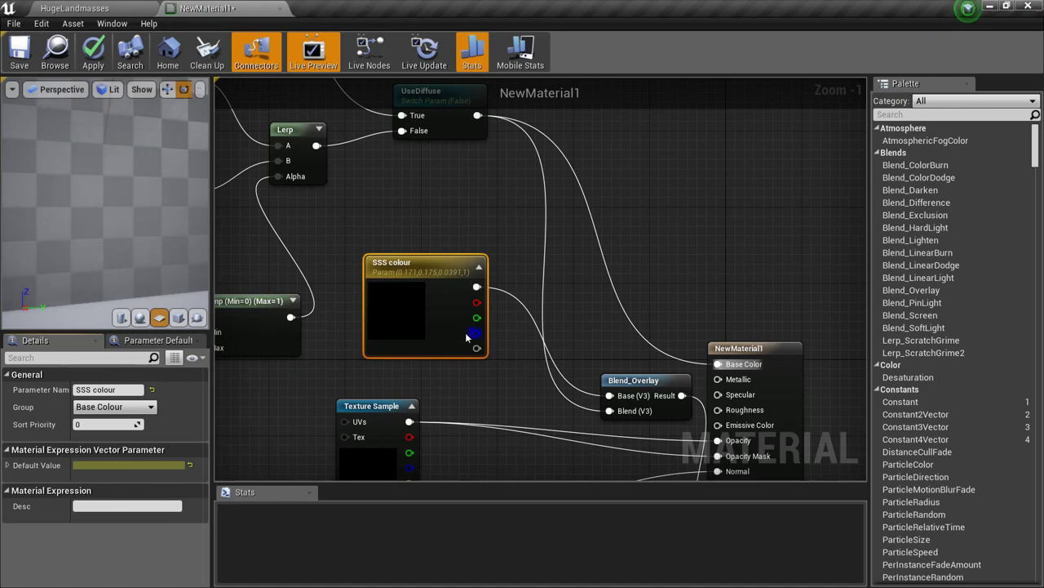
# Align the AO Texture Sample directly beneath the normal map Texture Sample
pyautogui.scroll(-5, 465, 332)
pyautogui.scroll(5, 579, 233)
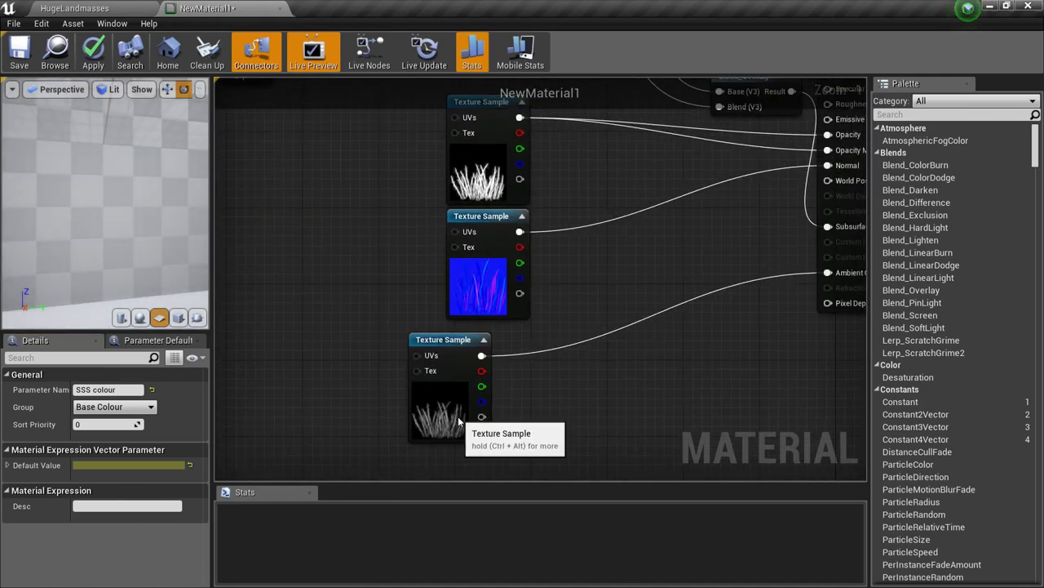
pyautogui.click(494, 417)
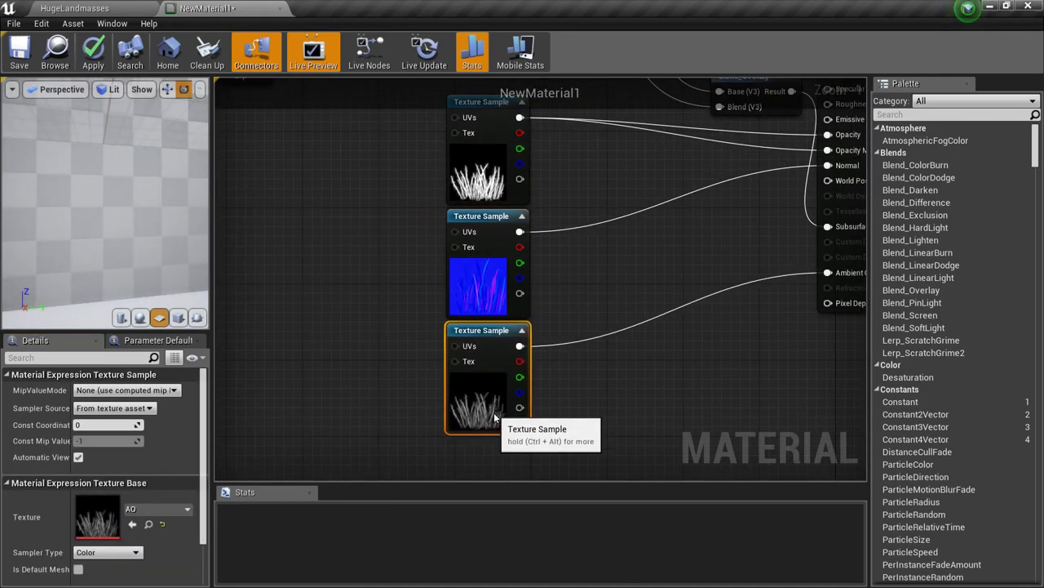
pyautogui.moveTo(370, 224); pyautogui.dragTo(421, 365, button='right')
pyautogui.rightClick(553, 324)
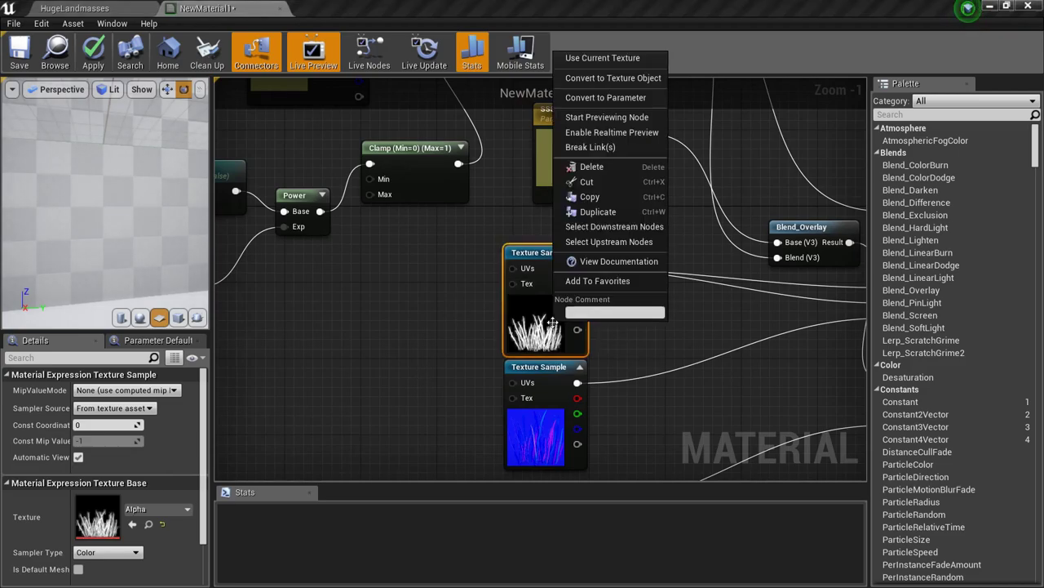
pyautogui.click(613, 77)
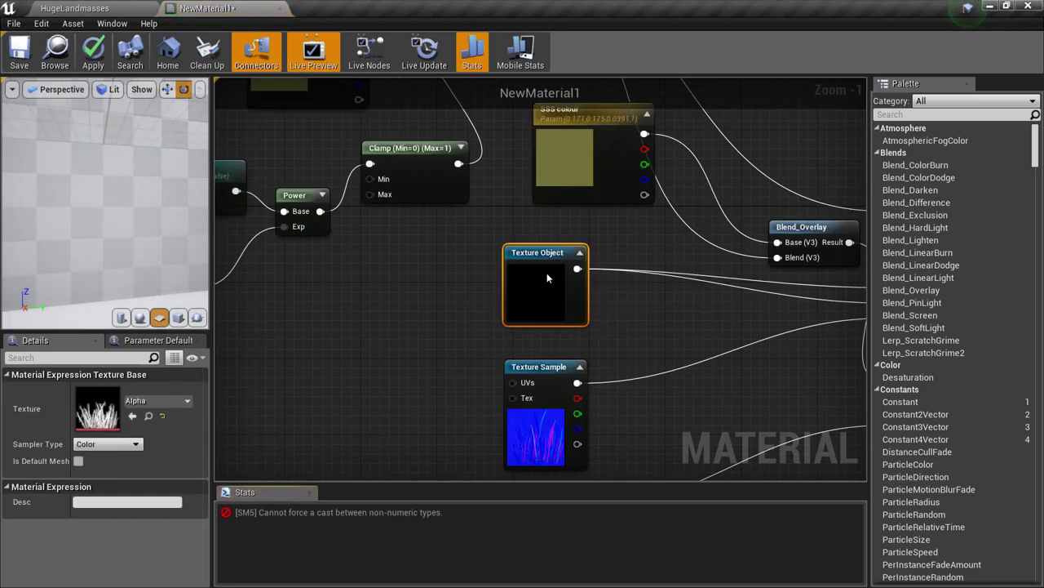
pyautogui.hotkey('ctrl', 'z')
# Convert the alpha Texture Sample to a parameter named Alpha
pyautogui.rightClick(547, 276)
pyautogui.click(614, 319)
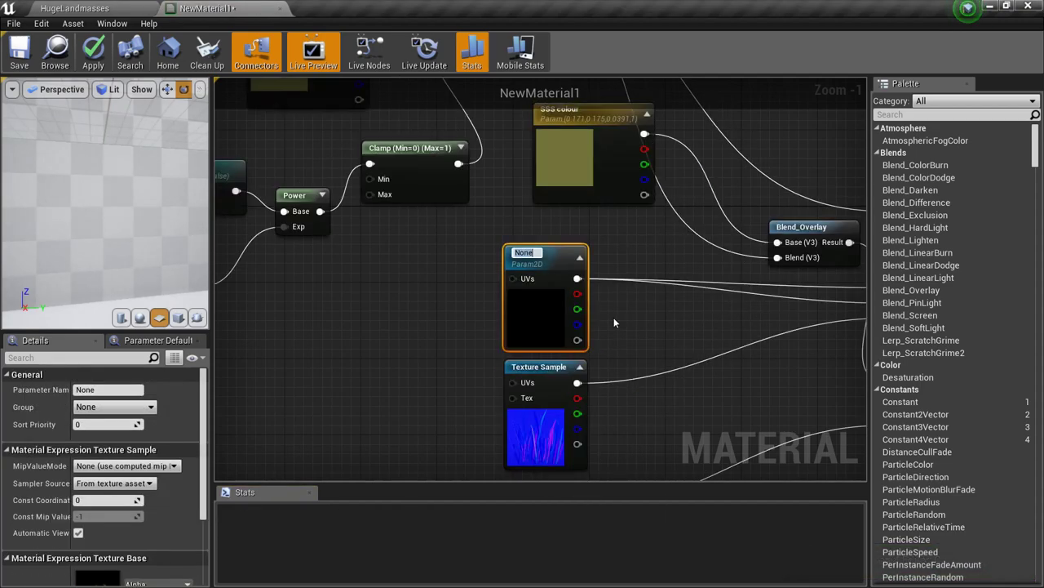
pyautogui.write('0')
pyautogui.press('BackSpace')
pyautogui.write('Alpha')
pyautogui.press('Return')
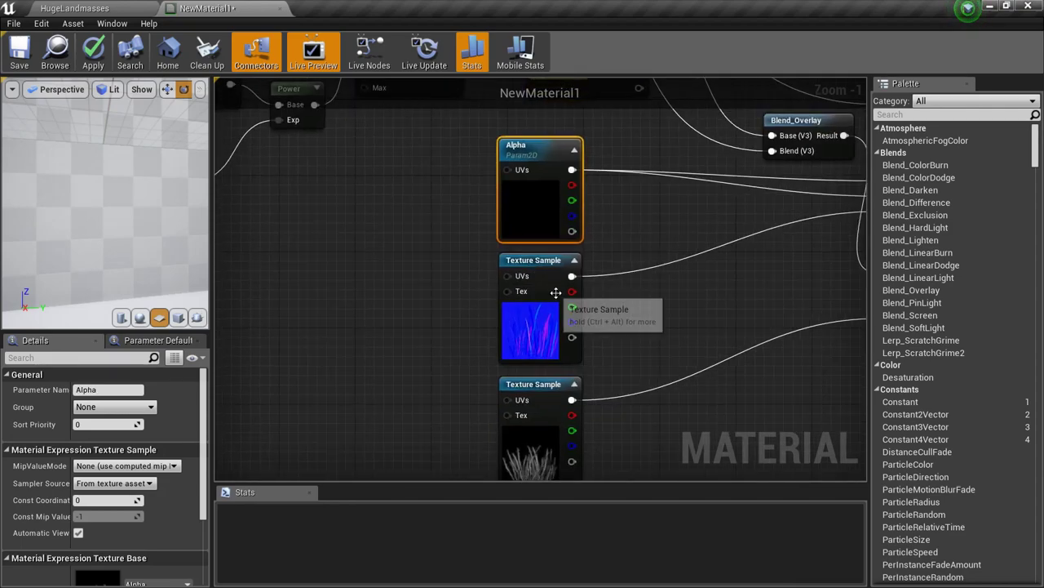
# Convert the normal map Texture Sample to a parameter named Normals
pyautogui.rightClick(561, 292)
pyautogui.click(620, 331)
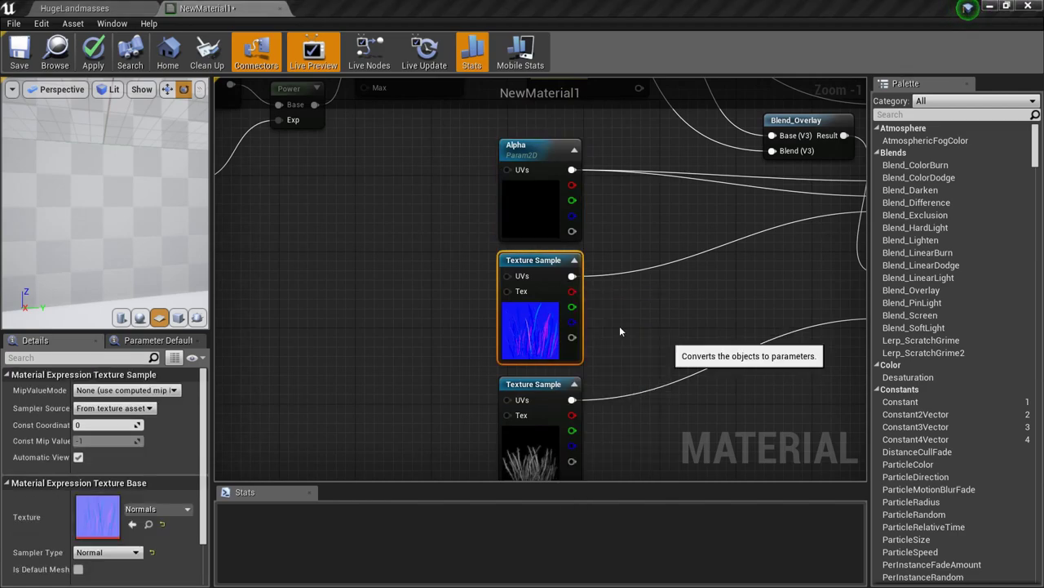
pyautogui.write('No')
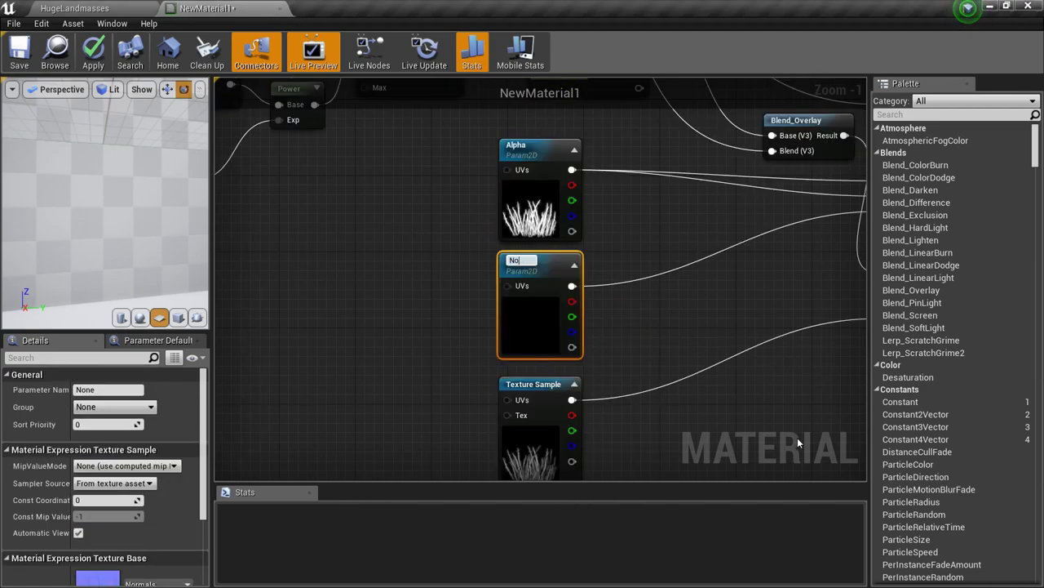
pyautogui.write('rmals')
pyautogui.press('Return')
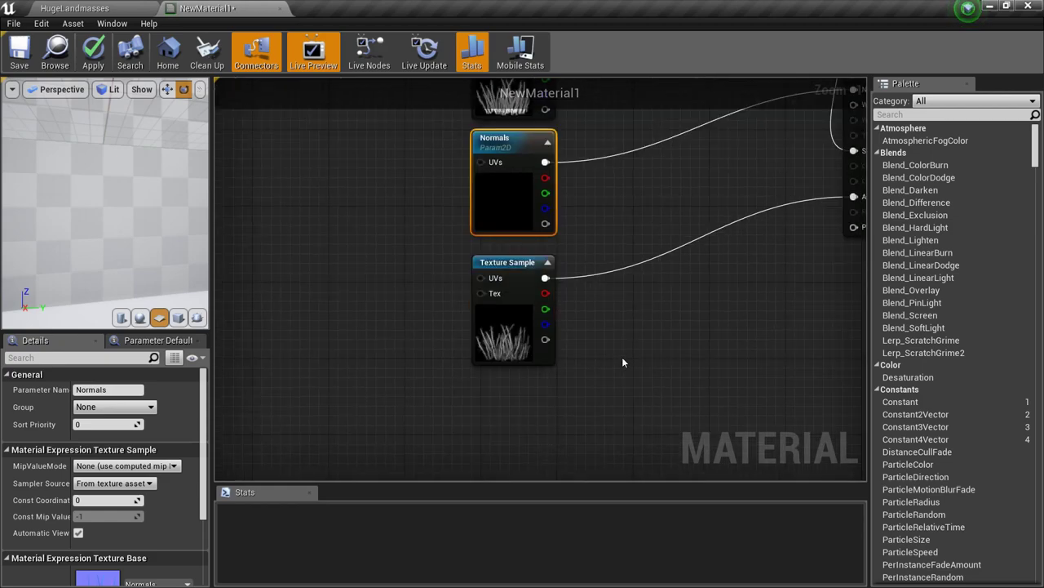
# Convert the ambient occlusion Texture Sample to a parameter named Ao
pyautogui.rightClick(516, 314)
pyautogui.click(562, 360)
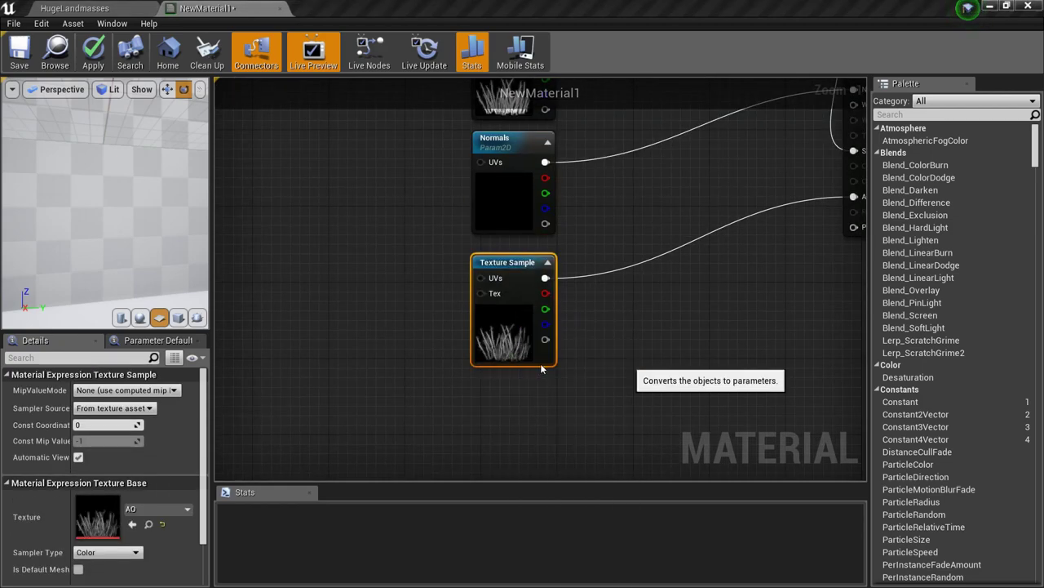
pyautogui.write('Ao')
pyautogui.press('Return')
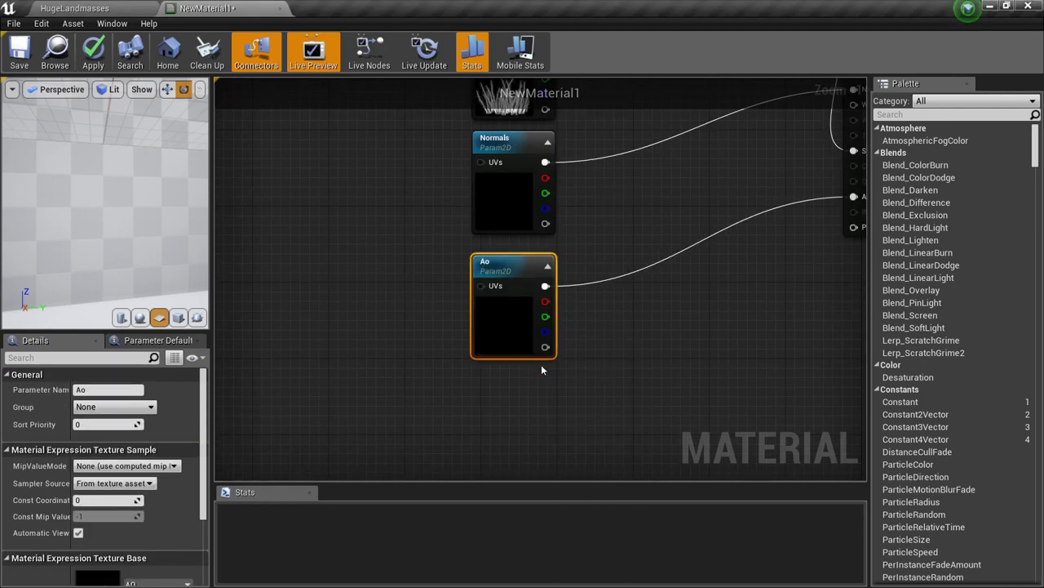
pyautogui.rightClick(485, 226)
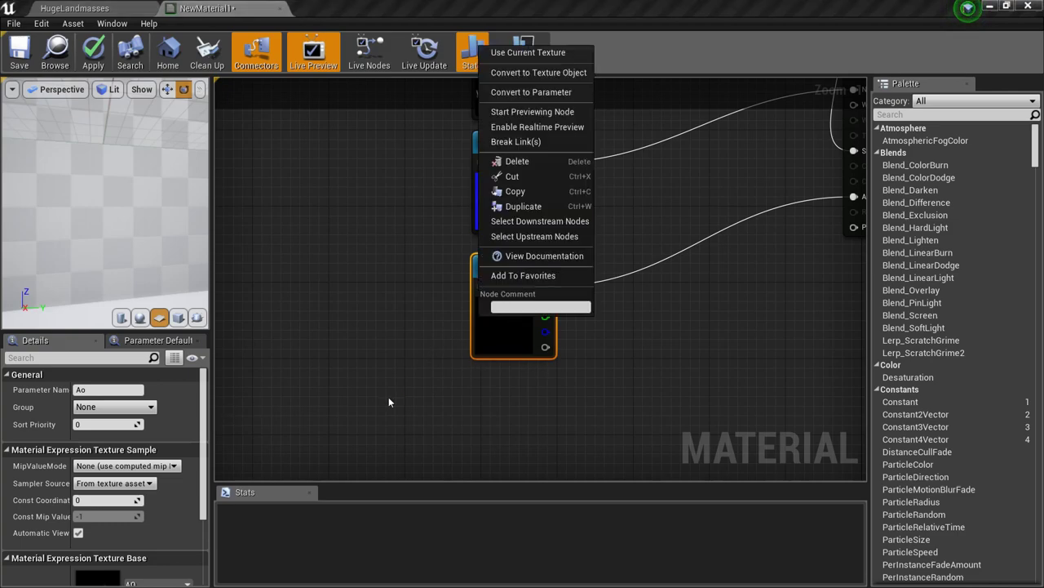
# Rename the ambient occlusion texture parameter to AO
pyautogui.click(96, 390)
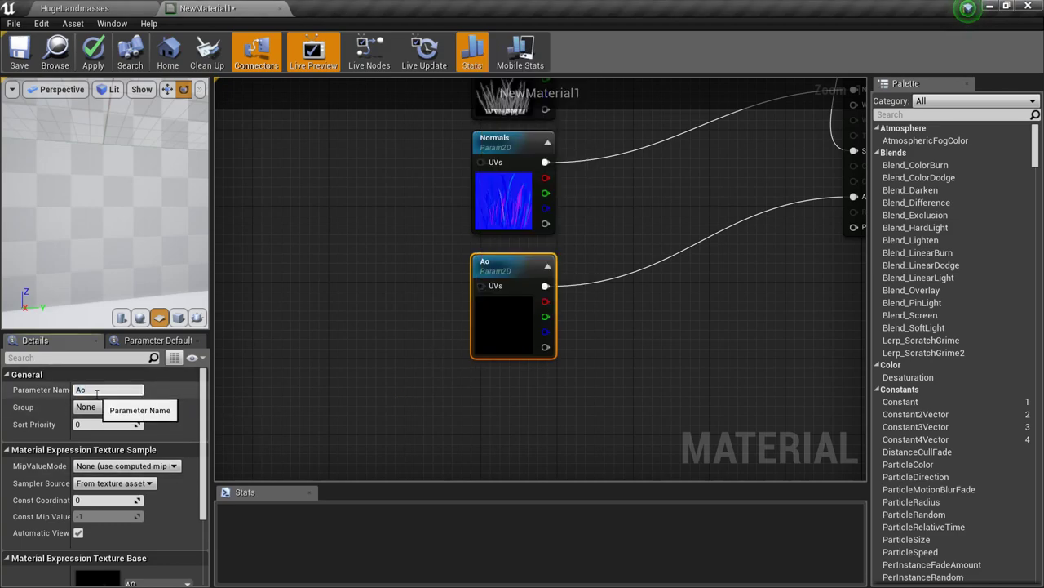
pyautogui.write('AO')
pyautogui.press('Return')
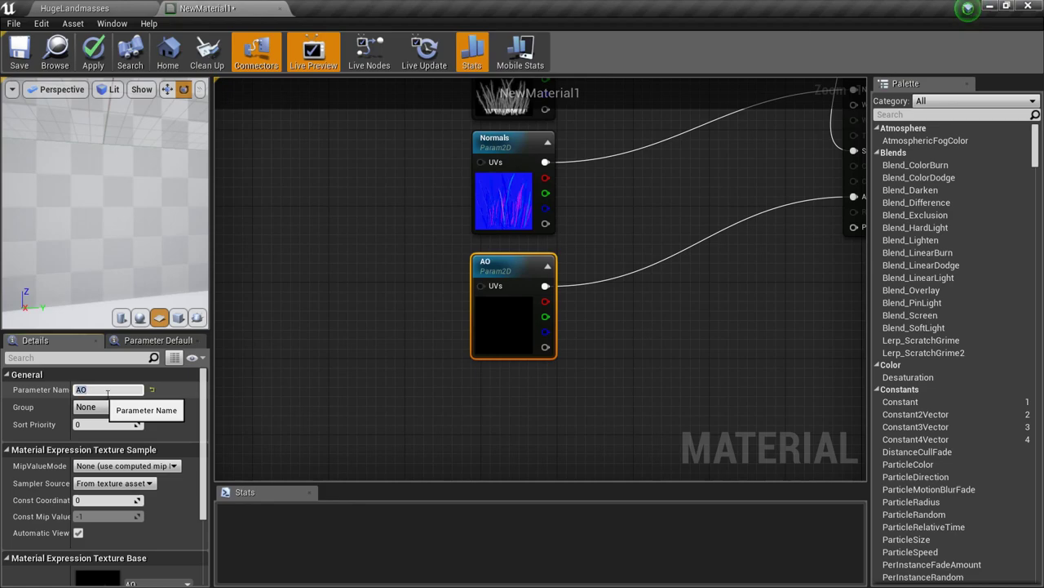
pyautogui.moveTo(455, 343); pyautogui.dragTo(459, 431, button='right')
pyautogui.click(455, 384)
# Examine the texture parameters' connections to the material output and the grass in the material preview
pyautogui.moveTo(455, 381); pyautogui.dragTo(628, 433, button='right')
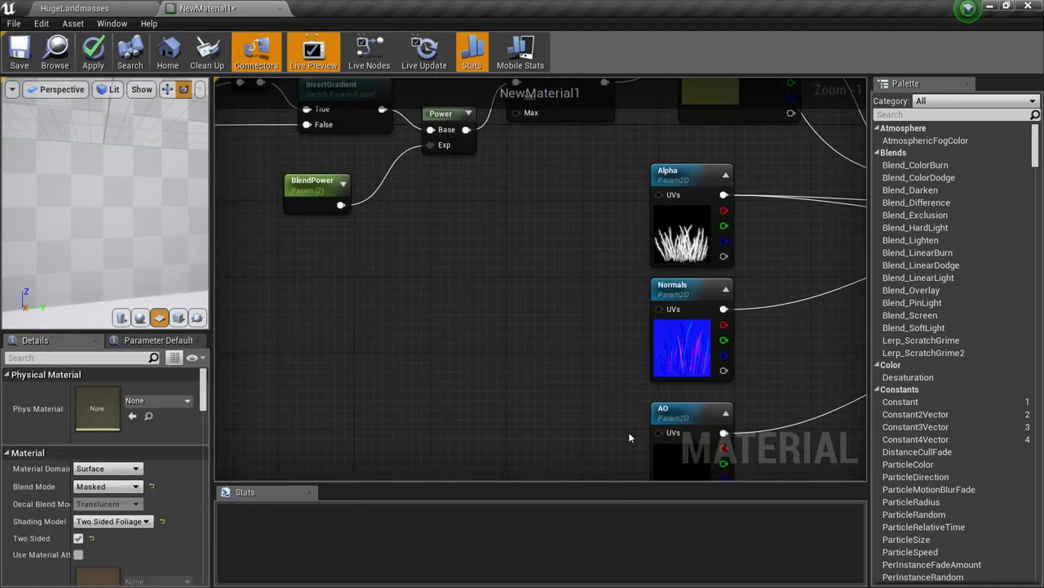
pyautogui.scroll(-6, 602, 389)
pyautogui.moveTo(599, 387); pyautogui.dragTo(559, 412, button='right')
pyautogui.scroll(2, 602, 250)
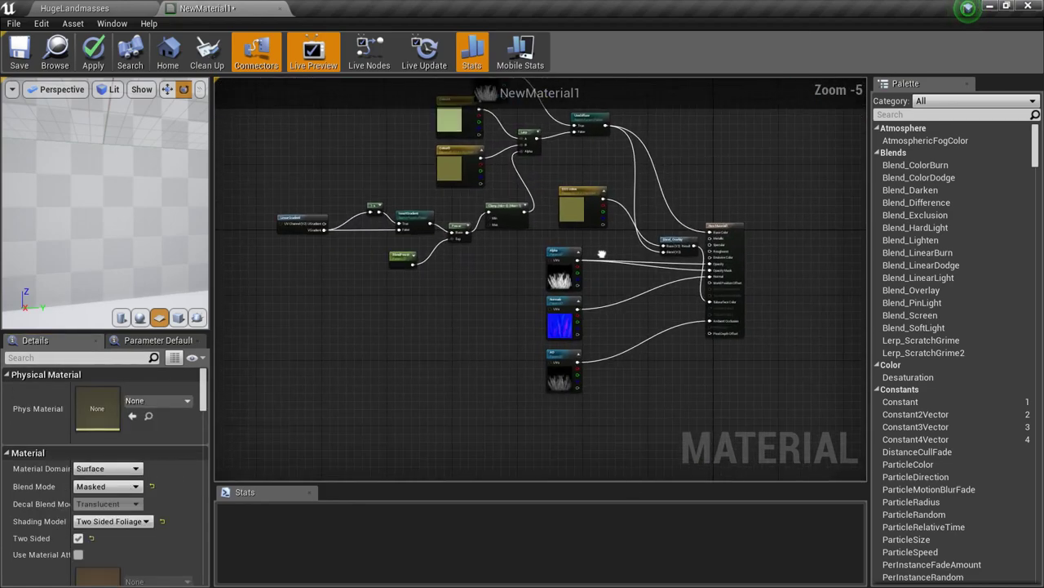
pyautogui.scroll(3, 630, 330)
pyautogui.moveTo(631, 326); pyautogui.dragTo(637, 257, button='right')
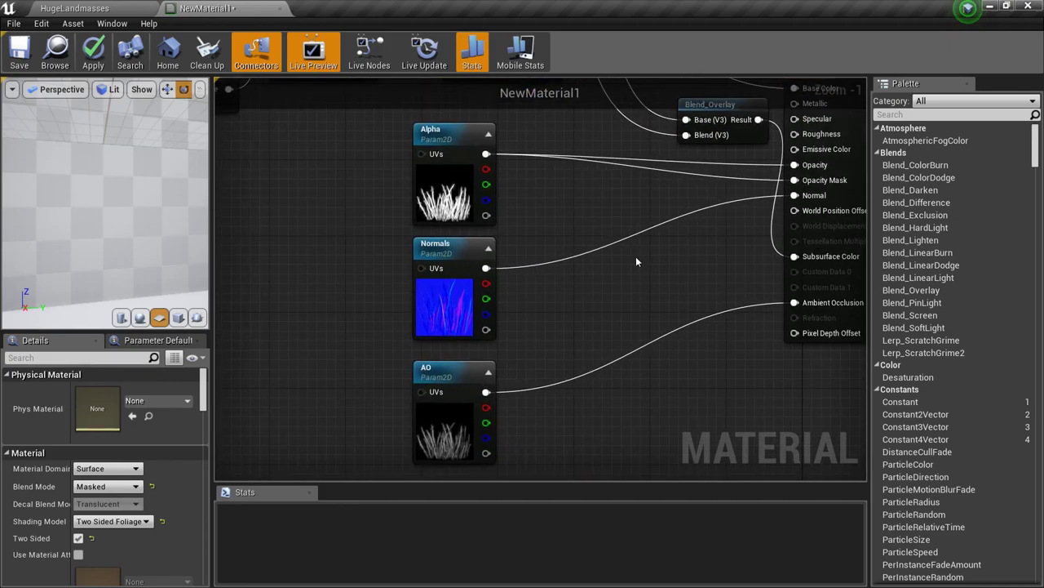
pyautogui.moveTo(593, 300); pyautogui.dragTo(490, 321, button='right')
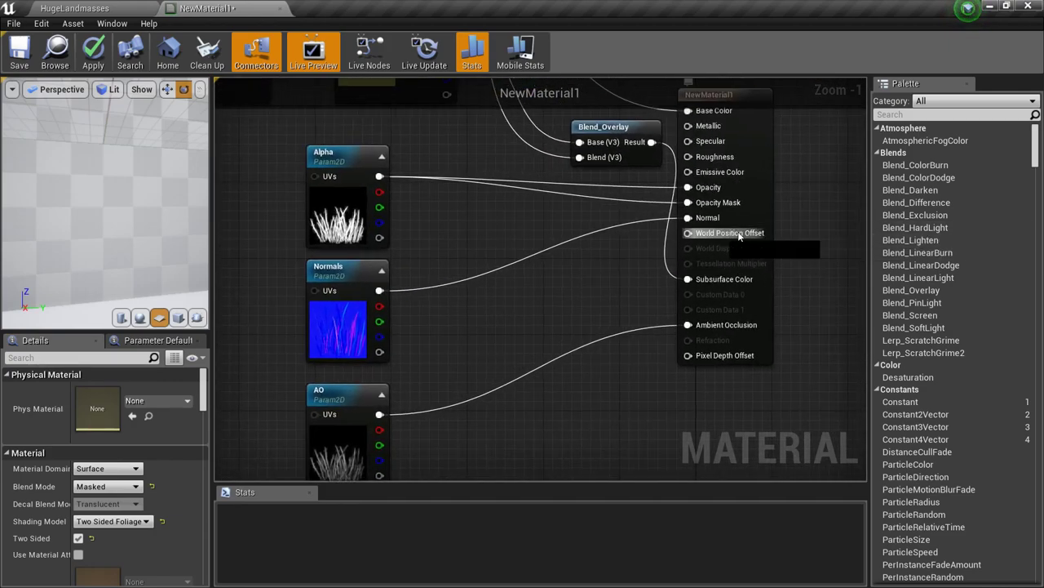
pyautogui.moveTo(747, 234); pyautogui.dragTo(522, 326)
pyautogui.press('Escape')
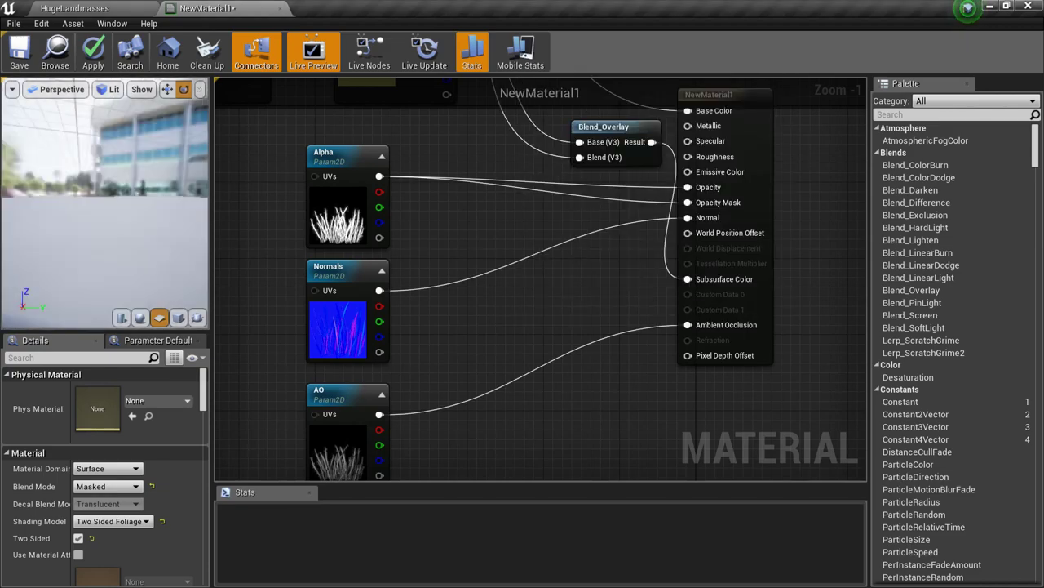
pyautogui.moveTo(69, 206)
pyautogui.mouseDown()
pyautogui.moveTo(130, 236)
pyautogui.moveTo(68, 206)
pyautogui.mouseUp()
pyautogui.moveTo(567, 285); pyautogui.dragTo(787, 251, button='right')
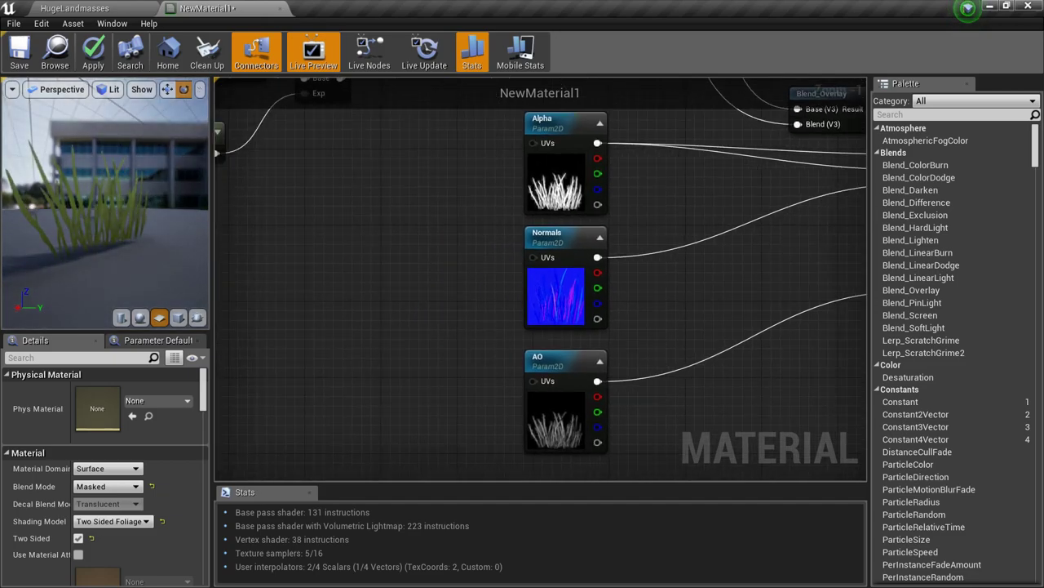
pyautogui.moveTo(69, 206); pyautogui.dragTo(106, 217)
pyautogui.moveTo(694, 209); pyautogui.dragTo(502, 183, button='right')
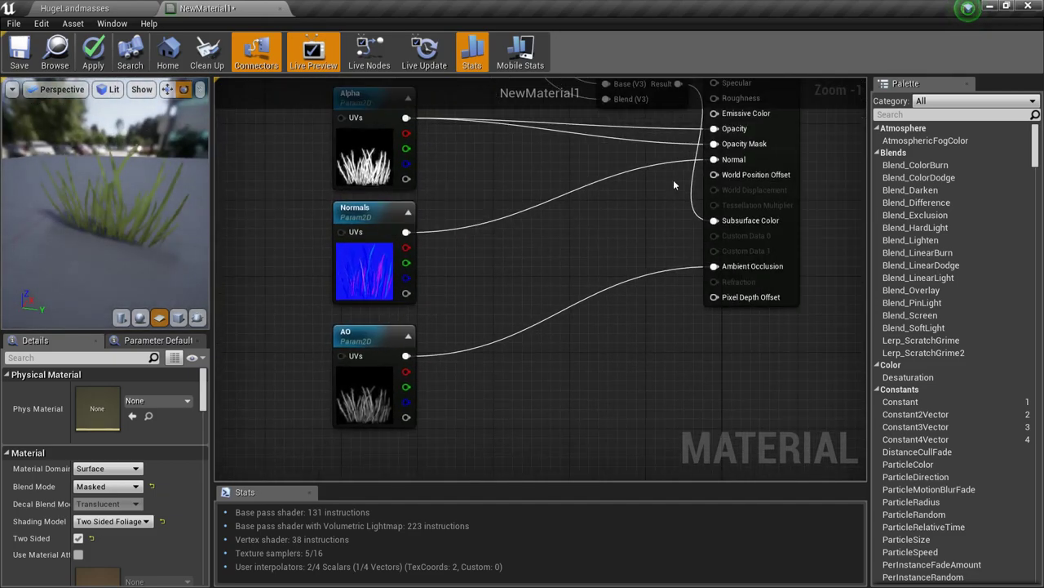
# Add a Wind function node connected to the material's World Position Offset input
pyautogui.moveTo(767, 179); pyautogui.dragTo(521, 466)
pyautogui.write('wind')
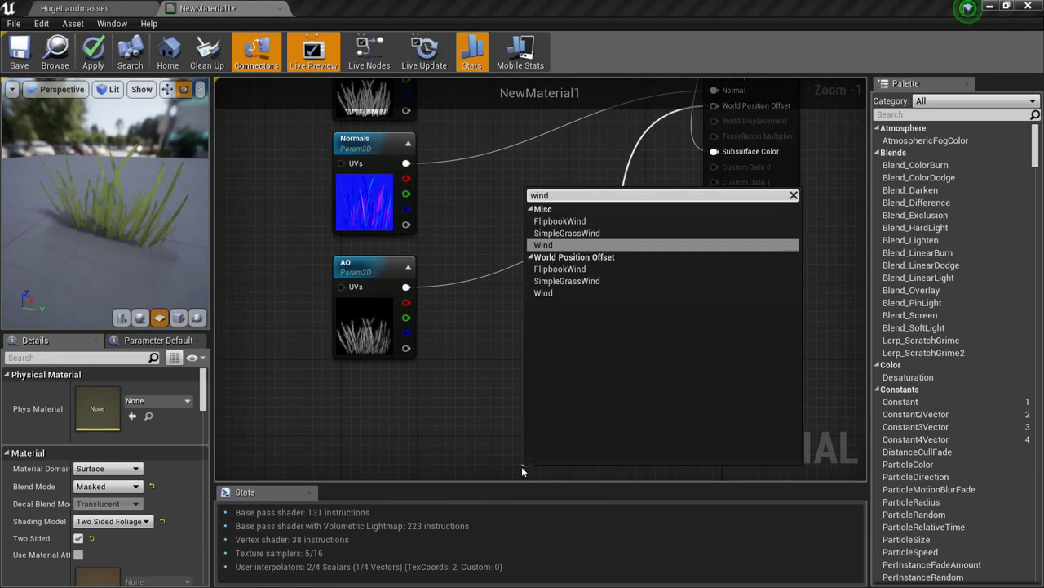
pyautogui.press('Return')
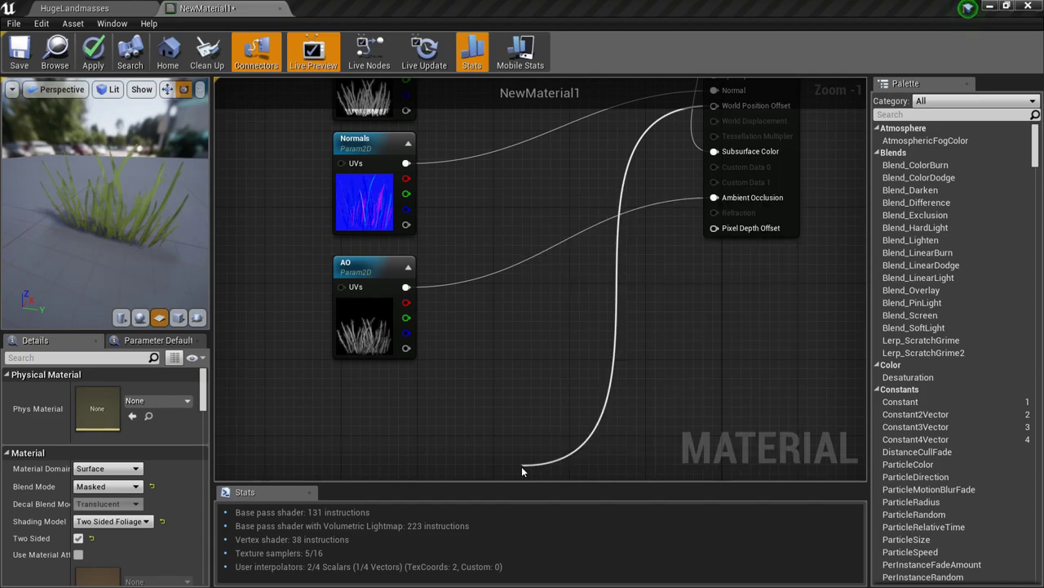
# Add a SimpleGrassWind function node whose result feeds the material's World Position Offset input
pyautogui.moveTo(572, 386); pyautogui.dragTo(576, 239, button='right')
pyautogui.moveTo(577, 181); pyautogui.dragTo(415, 448, button='right')
pyautogui.moveTo(577, 165); pyautogui.dragTo(466, 363)
pyautogui.write('s')
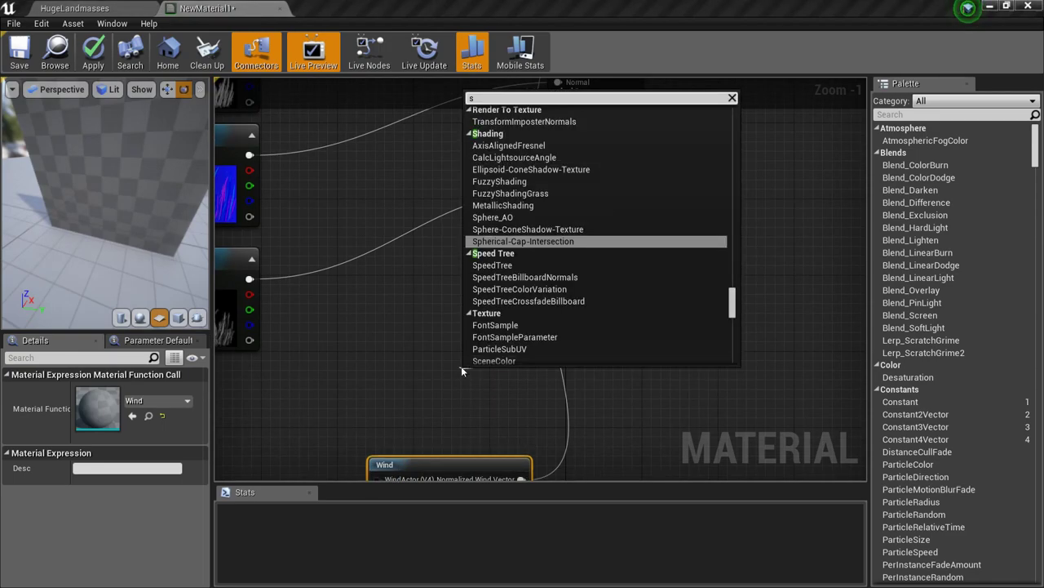
pyautogui.write('impl')
pyautogui.press('Return')
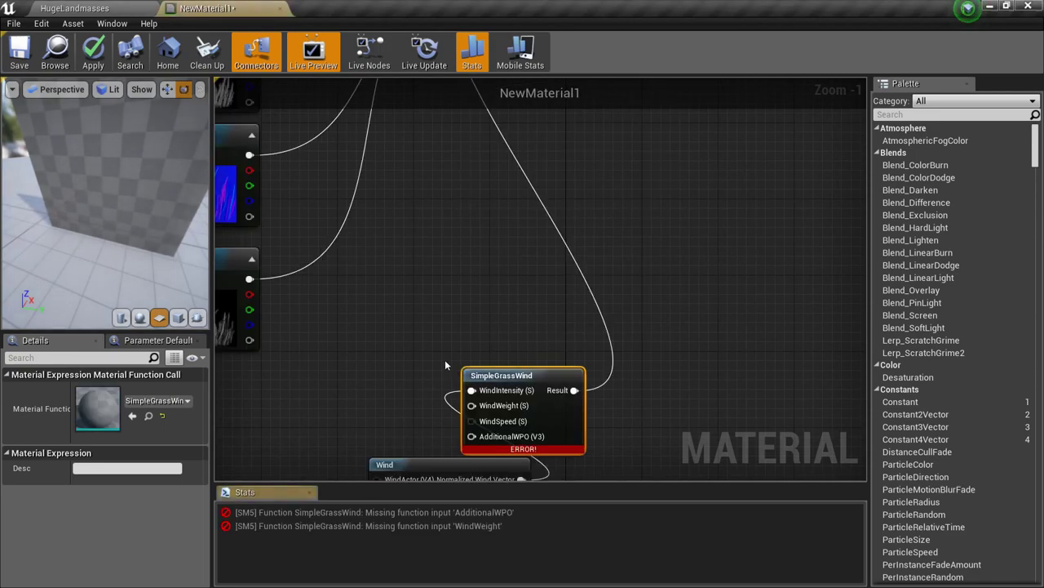
# Delete the Wind function node beneath SimpleGrassWind
pyautogui.moveTo(445, 360); pyautogui.dragTo(441, 207, button='right')
pyautogui.click(461, 369)
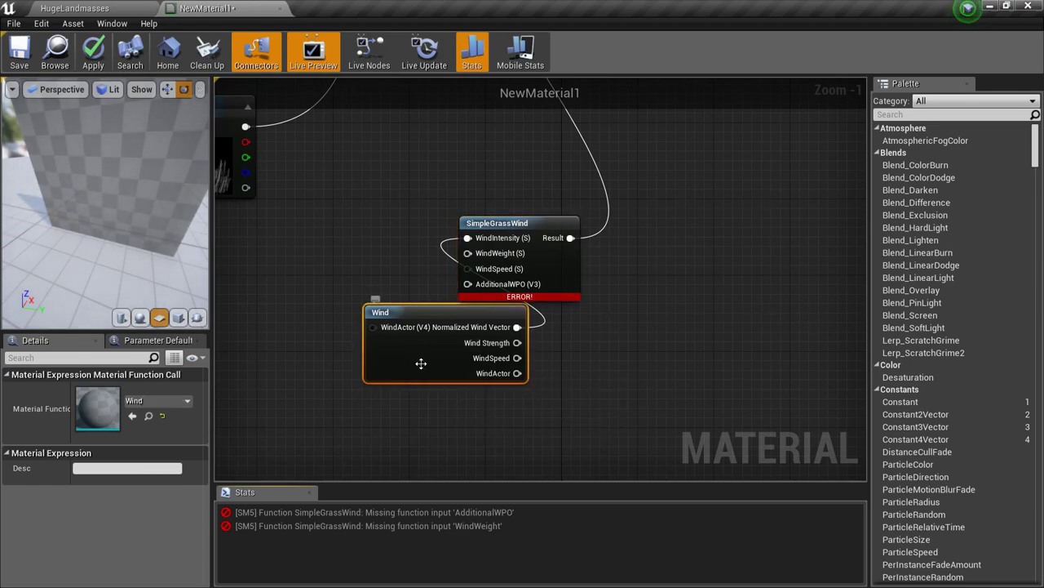
pyautogui.moveTo(420, 361); pyautogui.dragTo(275, 357)
pyautogui.press('Delete')
# Add a 0,0,0 Constant3Vector and connect it to the AdditionalWPO input of SimpleGrassWind
pyautogui.scroll(-4, 522, 391)
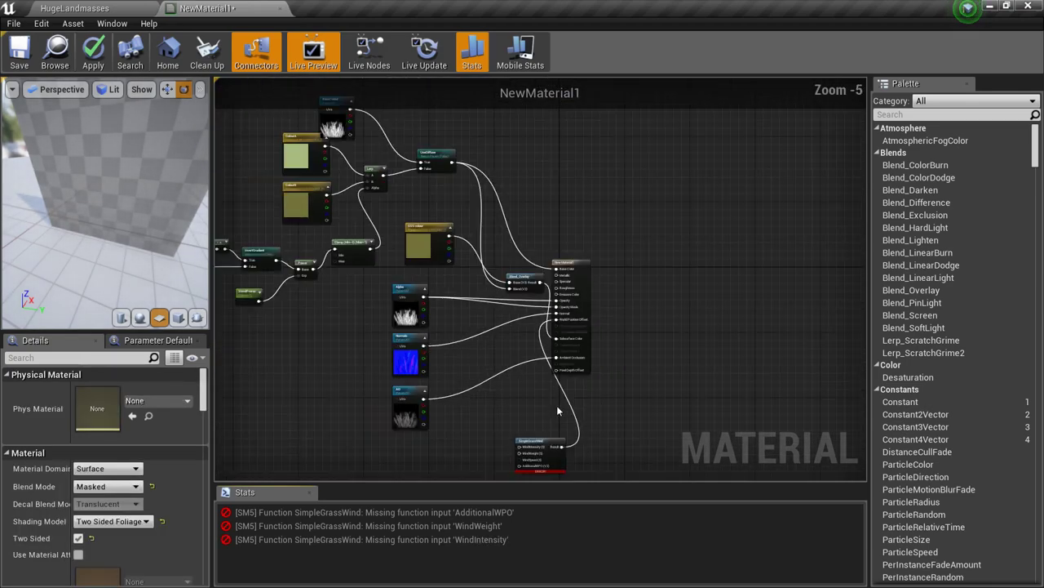
pyautogui.scroll(5, 571, 404)
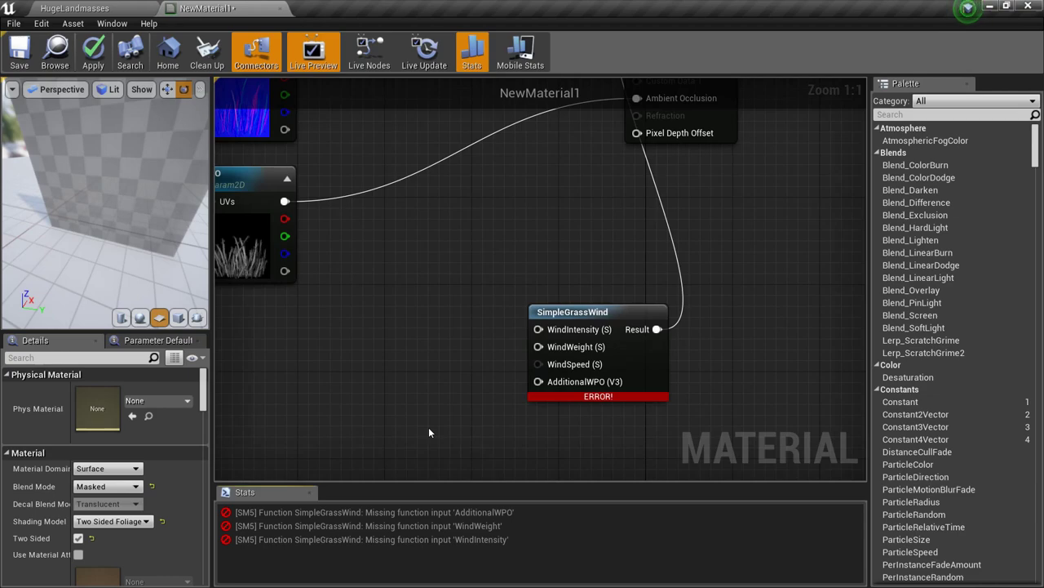
pyautogui.click(429, 427)
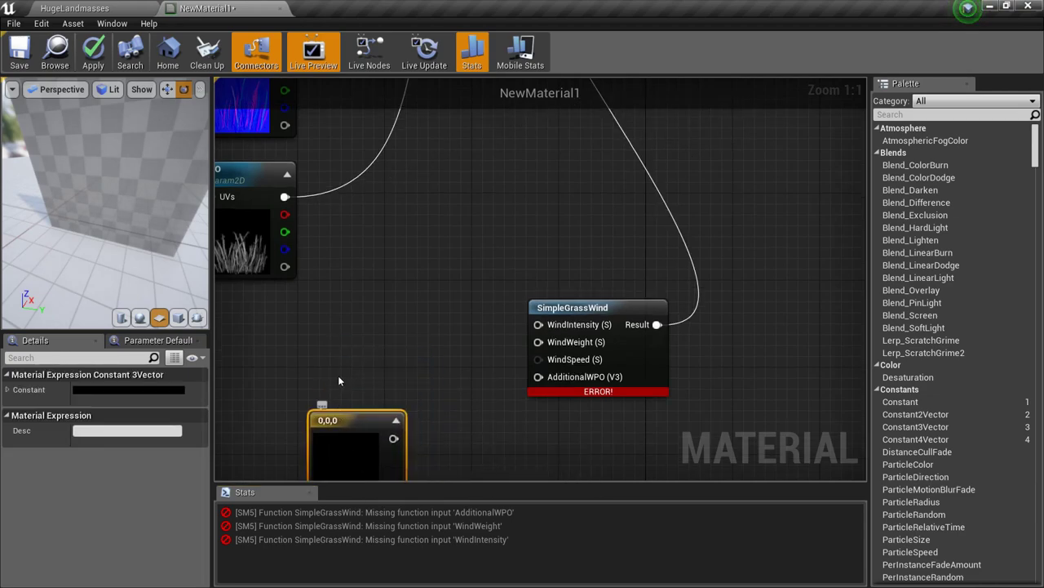
pyautogui.moveTo(339, 377); pyautogui.dragTo(372, 308, button='right')
pyautogui.click(645, 309)
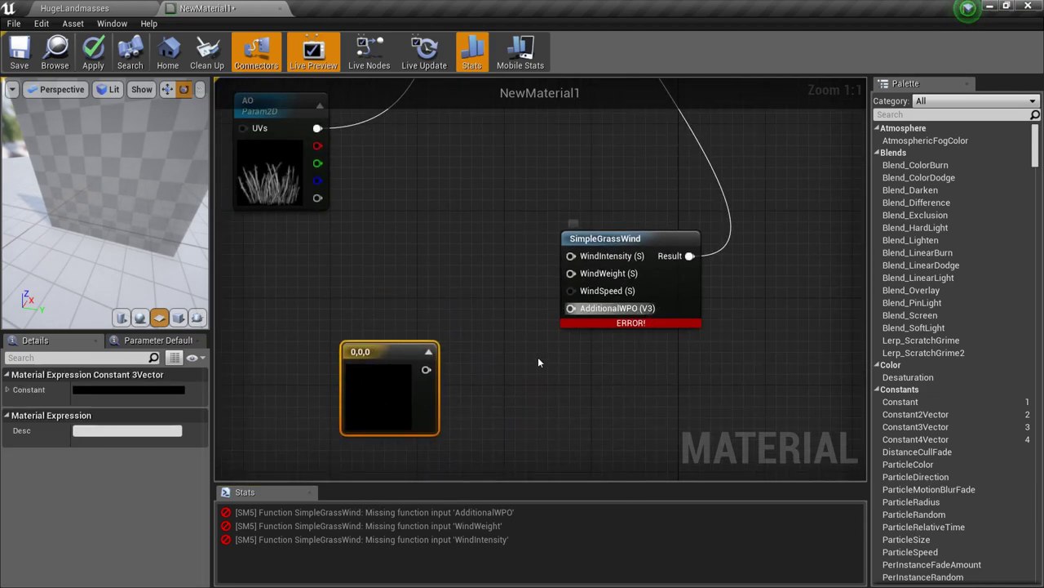
pyautogui.click(313, 241)
pyautogui.moveTo(426, 369); pyautogui.dragTo(573, 308)
# Add a scalar parameter named WindIntensity beside the SimpleGrassWind node
pyautogui.moveTo(555, 273); pyautogui.dragTo(487, 349, button='right')
pyautogui.moveTo(421, 333); pyautogui.dragTo(462, 329, button='right')
pyautogui.press('s')
pyautogui.click(368, 274)
pyautogui.write('ssssssssssss')
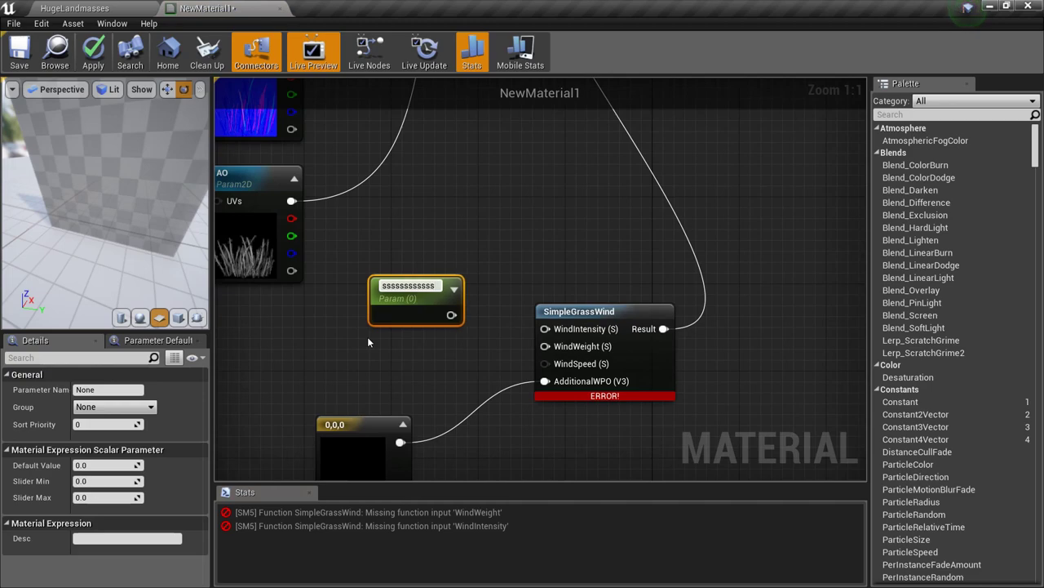
pyautogui.hotkey('ctrl', 'a')
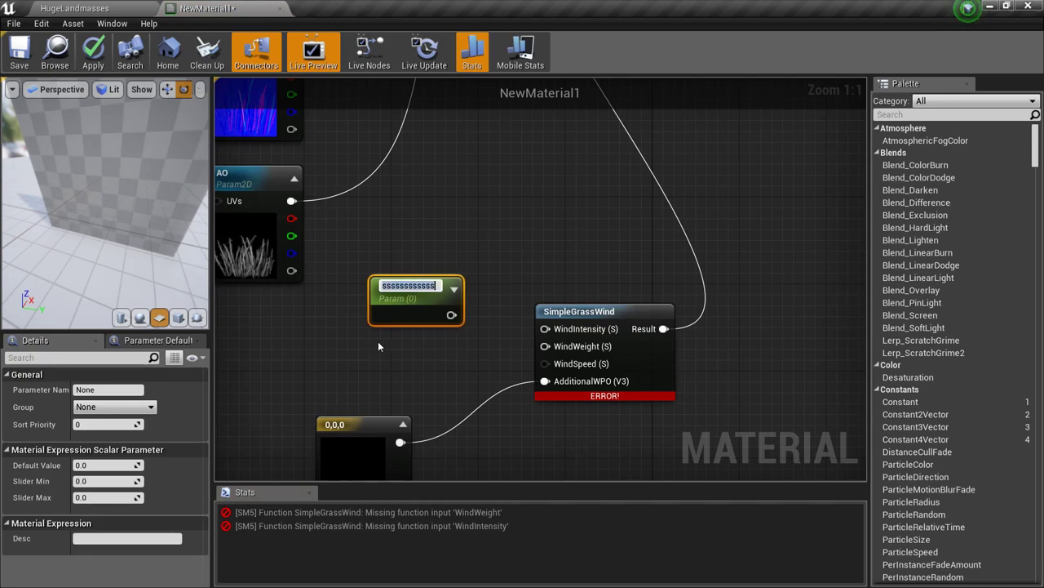
pyautogui.write('WindI')
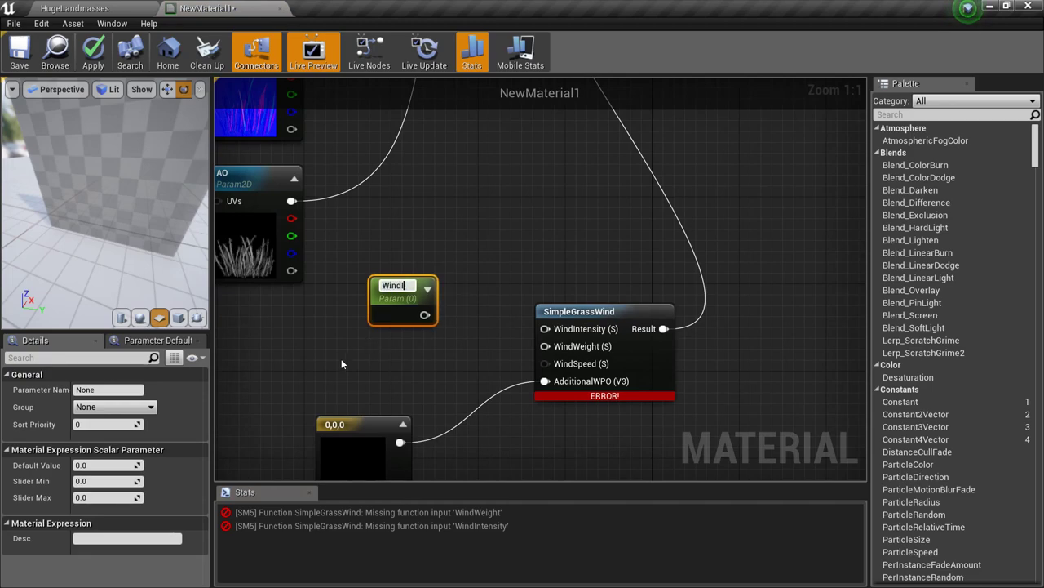
pyautogui.write('ntensity')
pyautogui.press('Return')
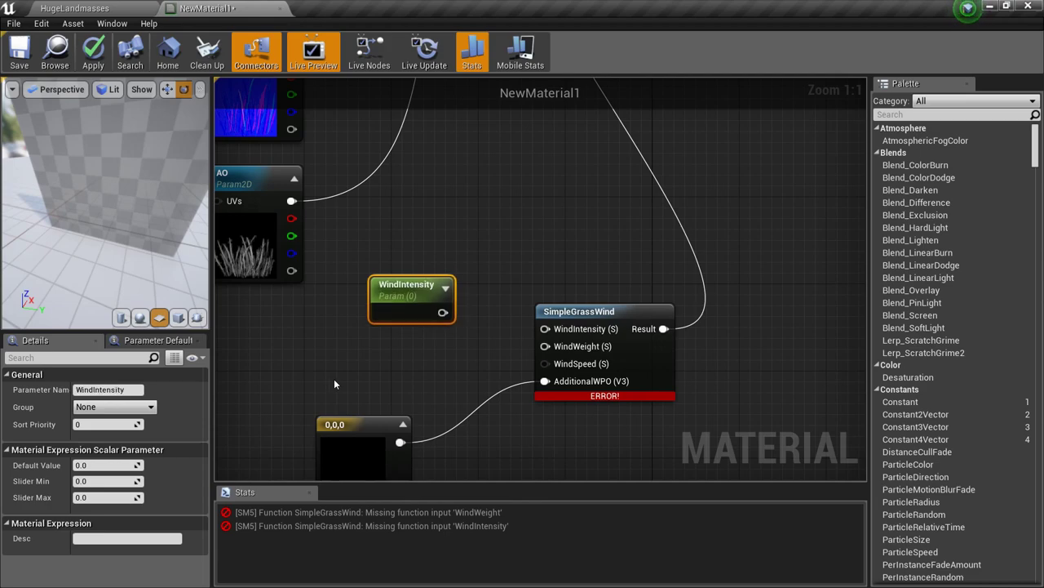
# Duplicate WindIntensity as a parameter named WindWeight and connect both to the matching SimpleGrassWind inputs
pyautogui.hotkey('ctrl', 'w')
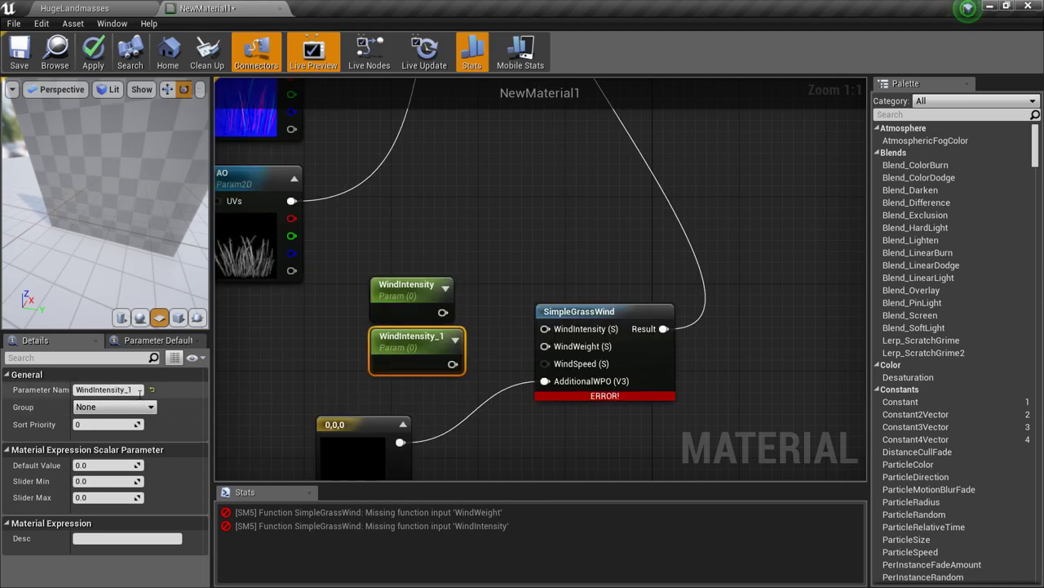
pyautogui.click(140, 391)
pyautogui.write('WindW')
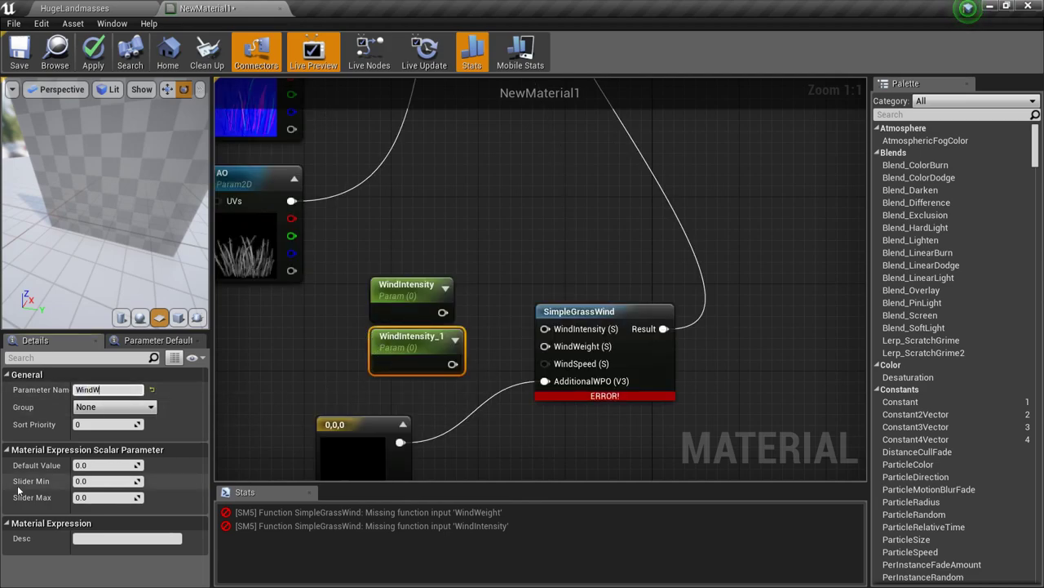
pyautogui.write('eight')
pyautogui.press('Return')
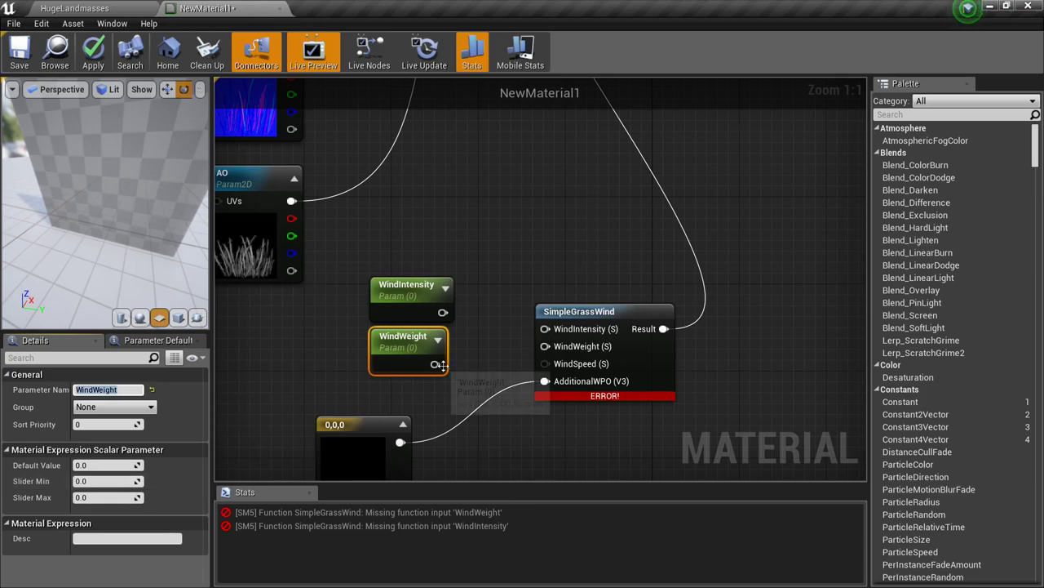
pyautogui.moveTo(435, 364); pyautogui.dragTo(443, 312)
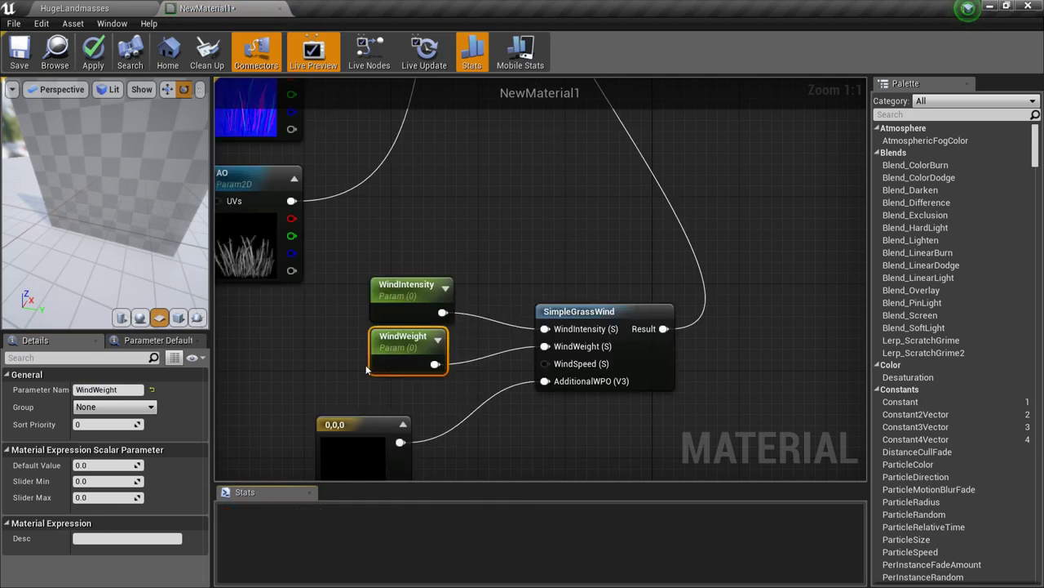
# Set the default values of WindWeight to 1 and WindIntensity to 5, and assign both parameters to the Wind group
pyautogui.click(108, 464)
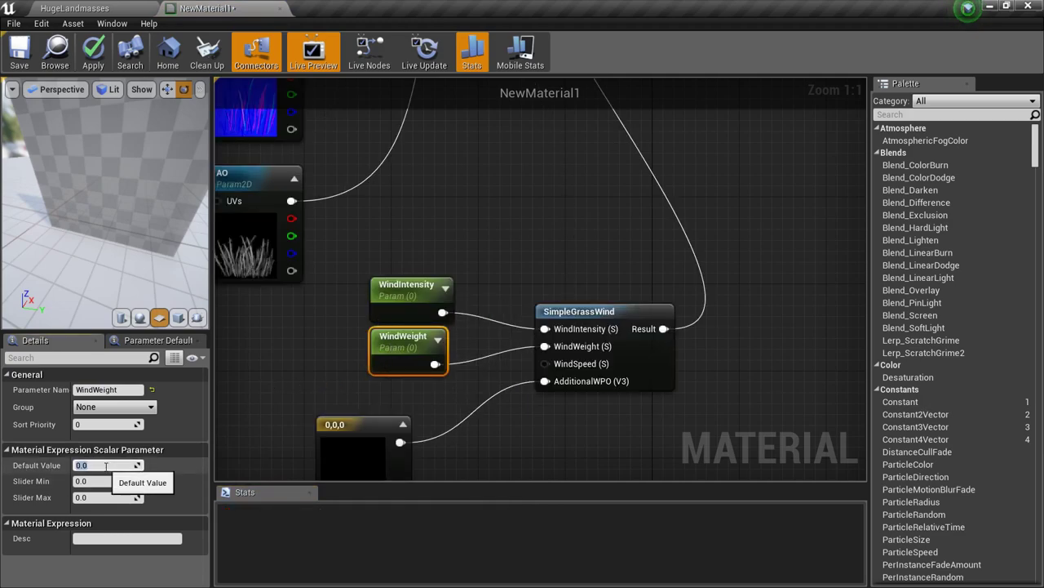
pyautogui.click(384, 285)
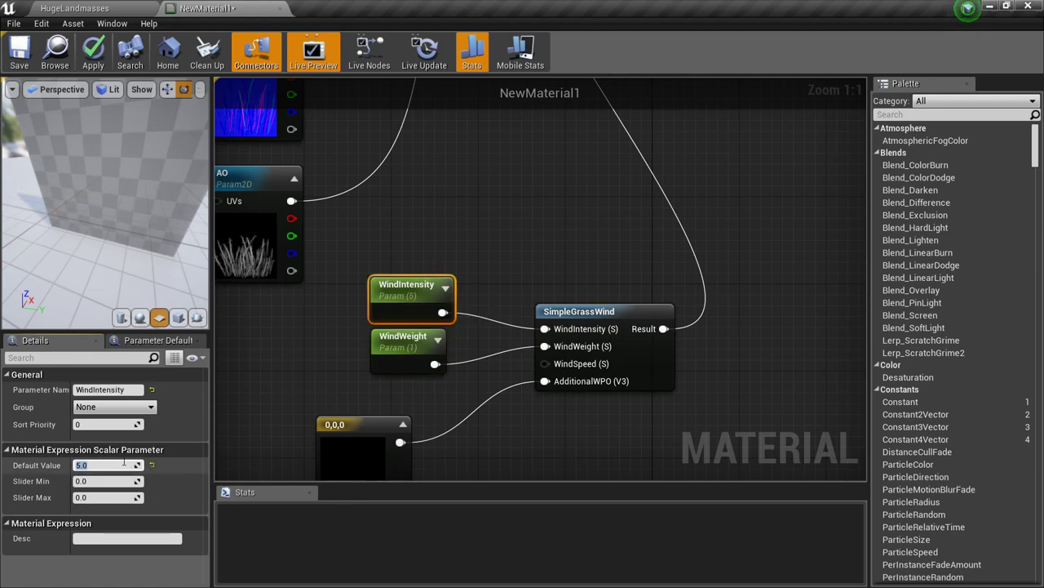
pyautogui.click(372, 347)
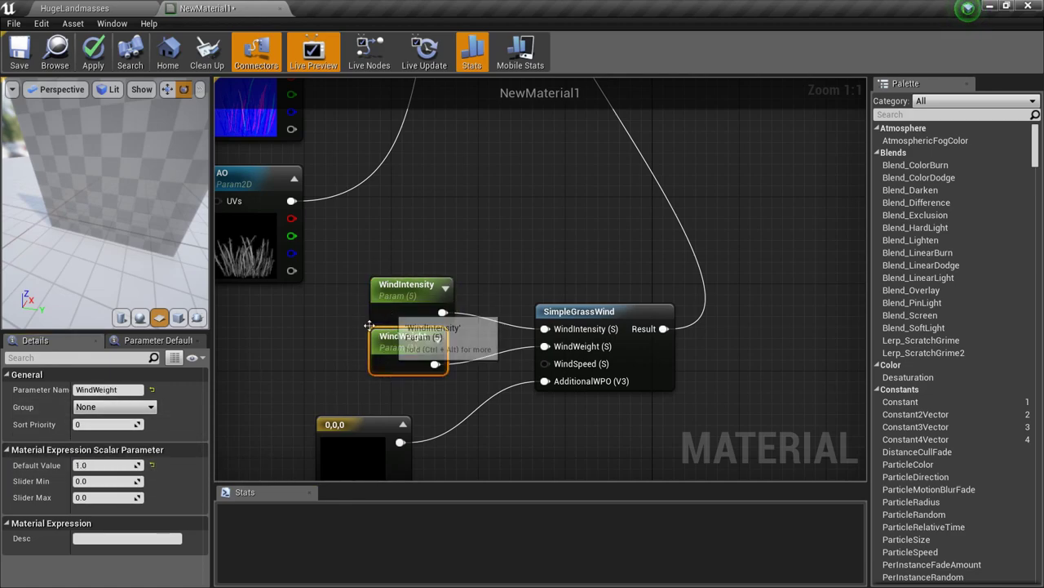
pyautogui.keyDown('ctrl'); pyautogui.click(384, 287); pyautogui.keyUp('ctrl')
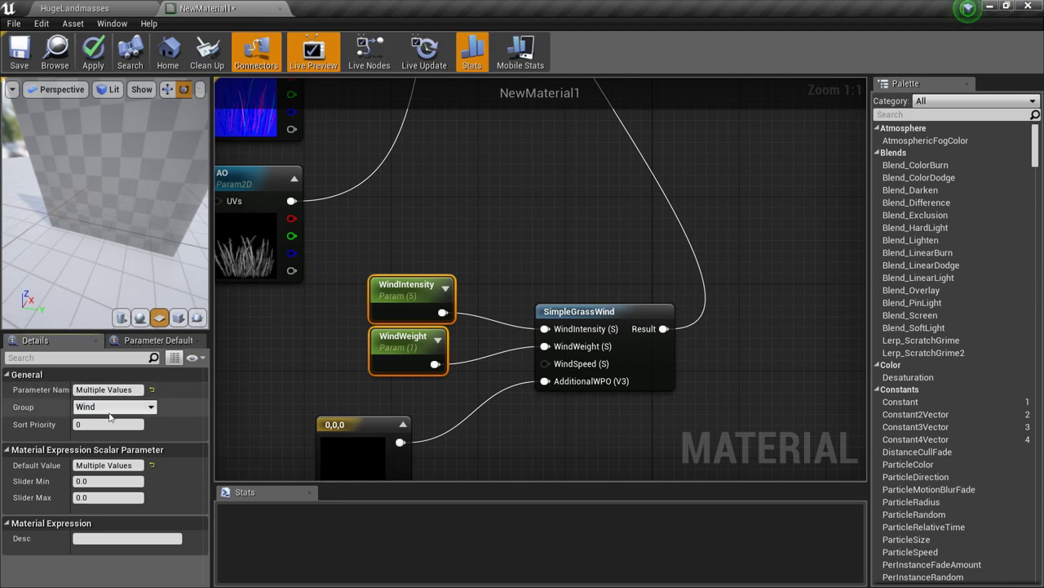
# Move SimpleGrassWind and its three input nodes together to a clear area below and left of the AO texture parameter
pyautogui.moveTo(519, 226); pyautogui.dragTo(474, 341, button='right')
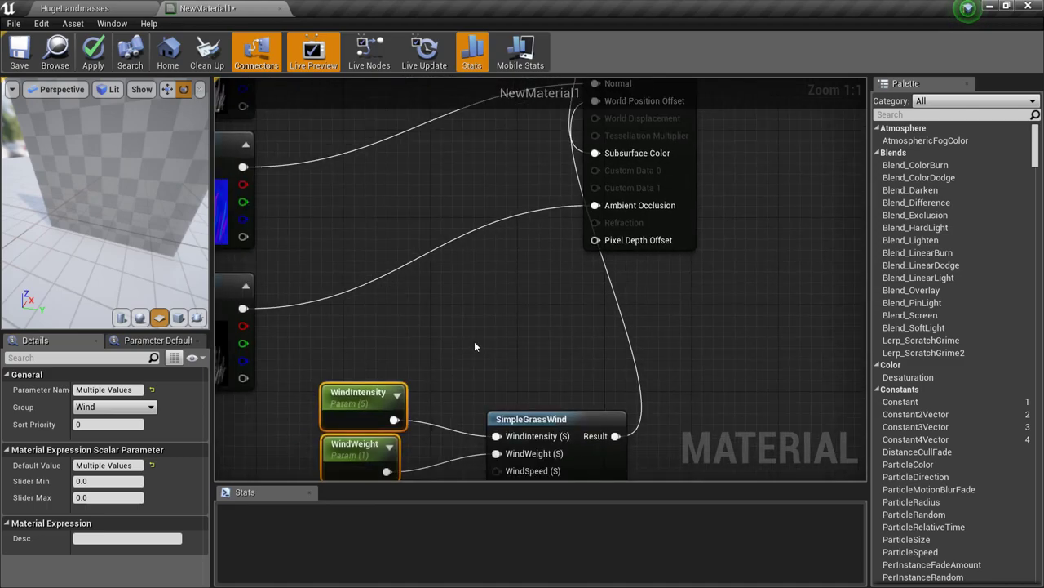
pyautogui.scroll(-5, 474, 346)
pyautogui.click(439, 275)
pyautogui.moveTo(492, 368); pyautogui.dragTo(522, 372)
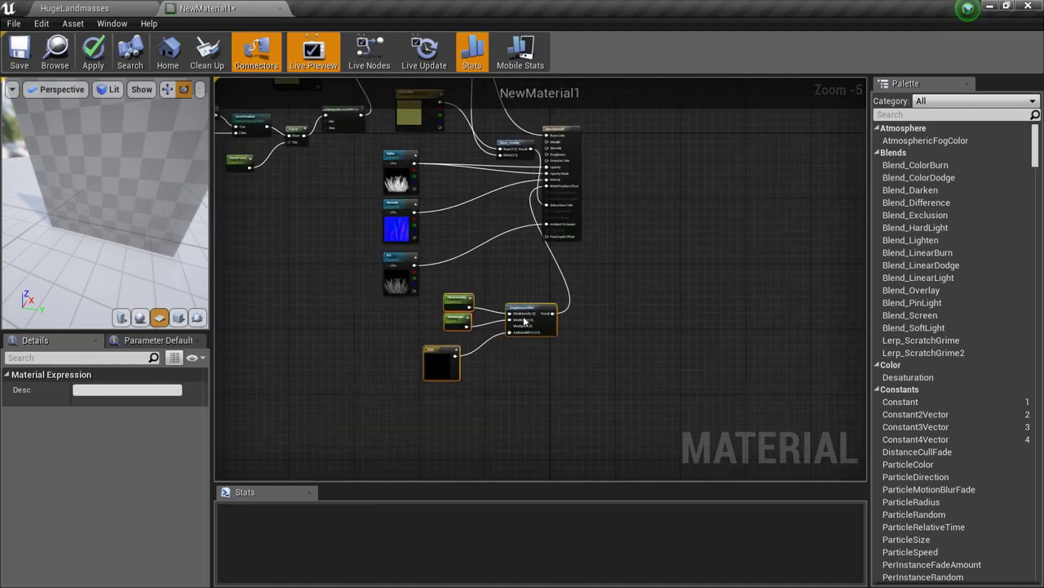
pyautogui.moveTo(555, 306); pyautogui.dragTo(383, 341)
pyautogui.moveTo(461, 349); pyautogui.dragTo(577, 335, button='right')
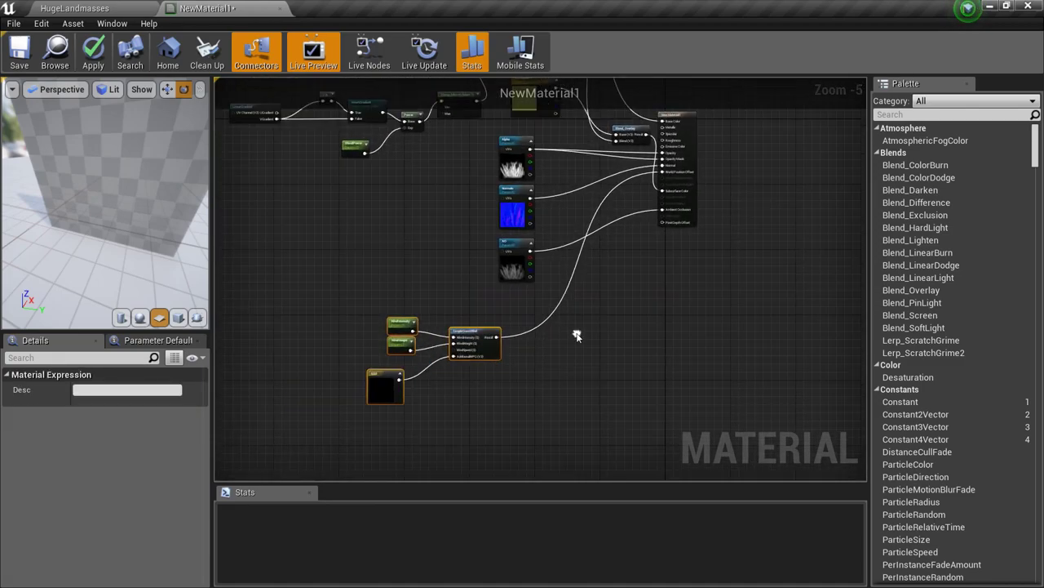
pyautogui.rightClick(576, 334)
# Inspect the wind movement of the grass in the material preview from several angles
pyautogui.moveTo(138, 168); pyautogui.dragTo(98, 196)
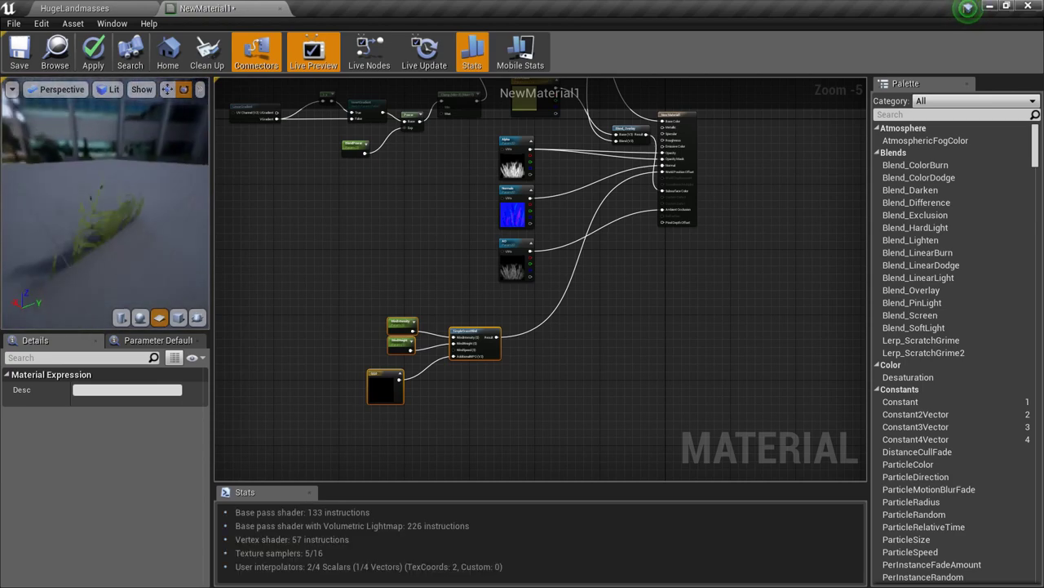
pyautogui.moveTo(105, 204); pyautogui.dragTo(69, 173)
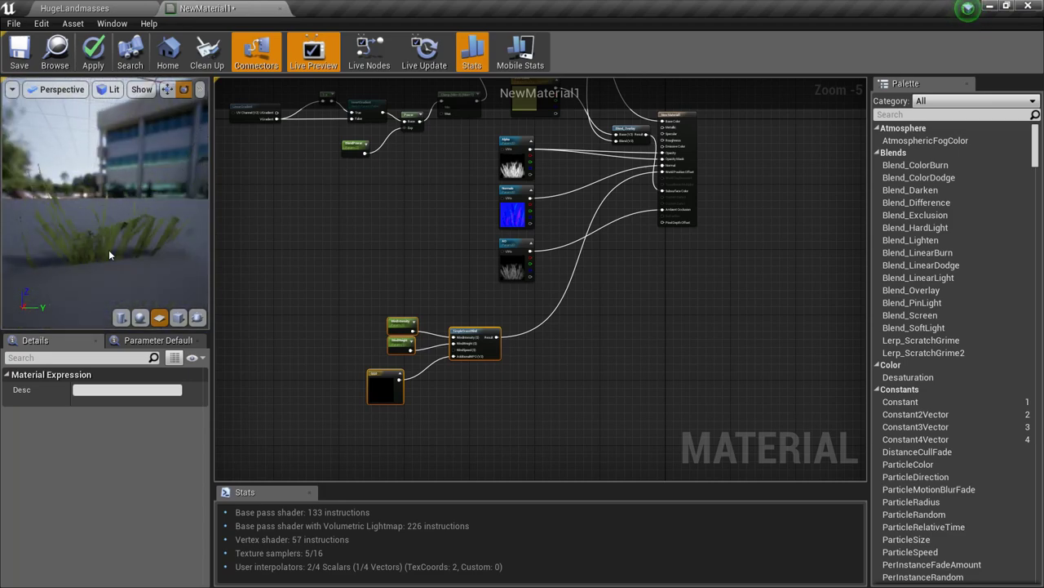
# Move the WindIntensity and WindWeight parameters together higher up, leaving space above the black constant vector
pyautogui.click(401, 323)
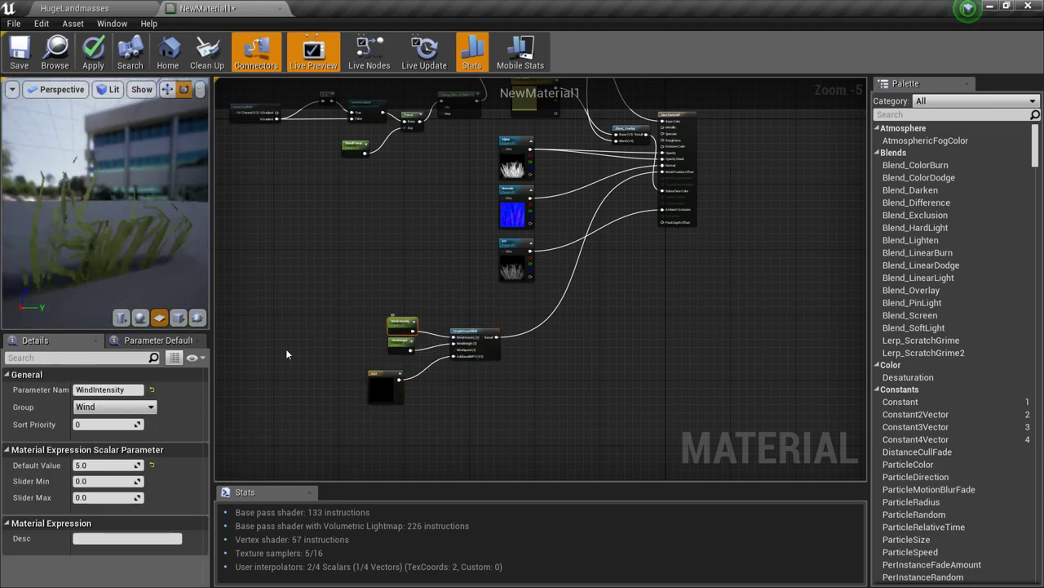
pyautogui.scroll(2, 299, 400)
pyautogui.moveTo(589, 331); pyautogui.dragTo(524, 371, button='right')
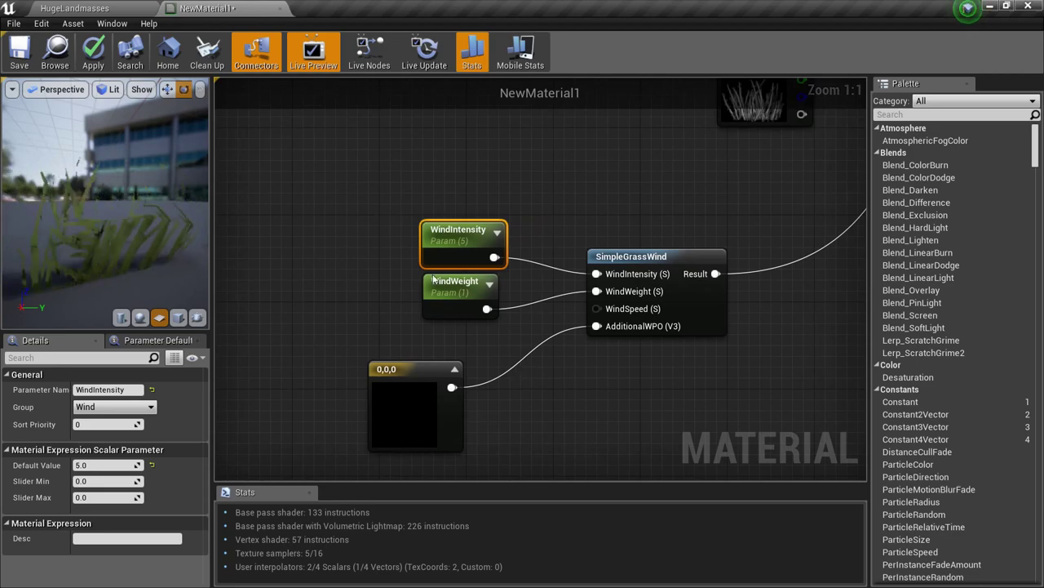
pyautogui.moveTo(299, 194); pyautogui.dragTo(431, 246)
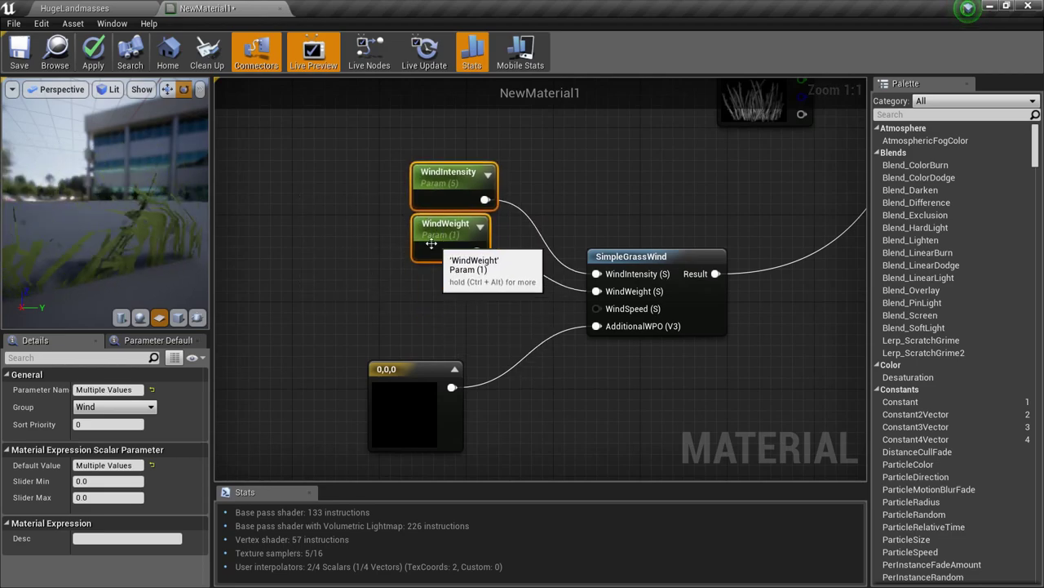
# Duplicate both wind parameters, delete the WindWeight copy and place the WindIntensity copy below the original WindWeight
pyautogui.hotkey('ctrl', 'w')
pyautogui.click(415, 320)
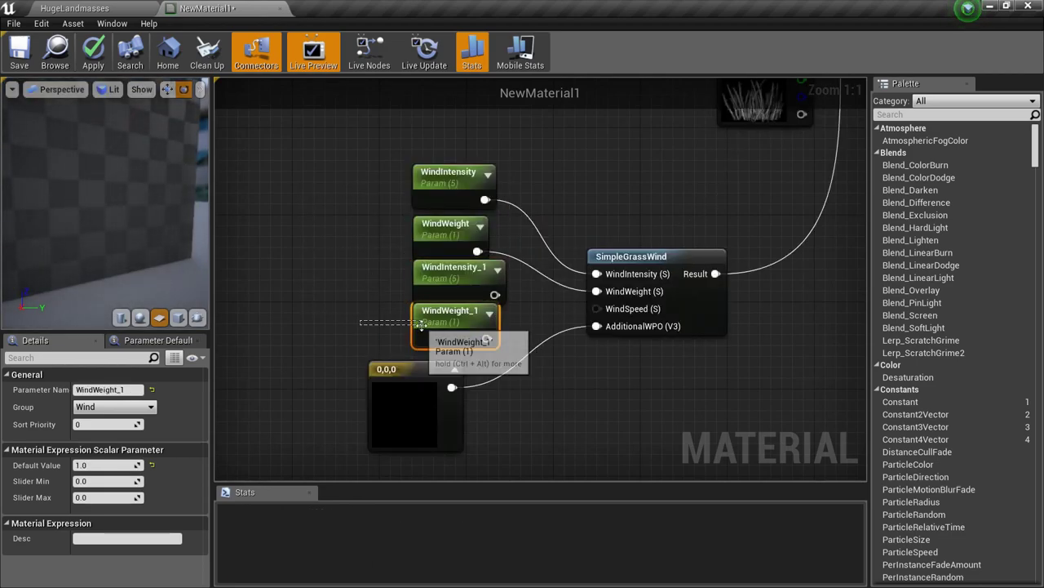
pyautogui.press('Delete')
pyautogui.moveTo(452, 292); pyautogui.dragTo(437, 313)
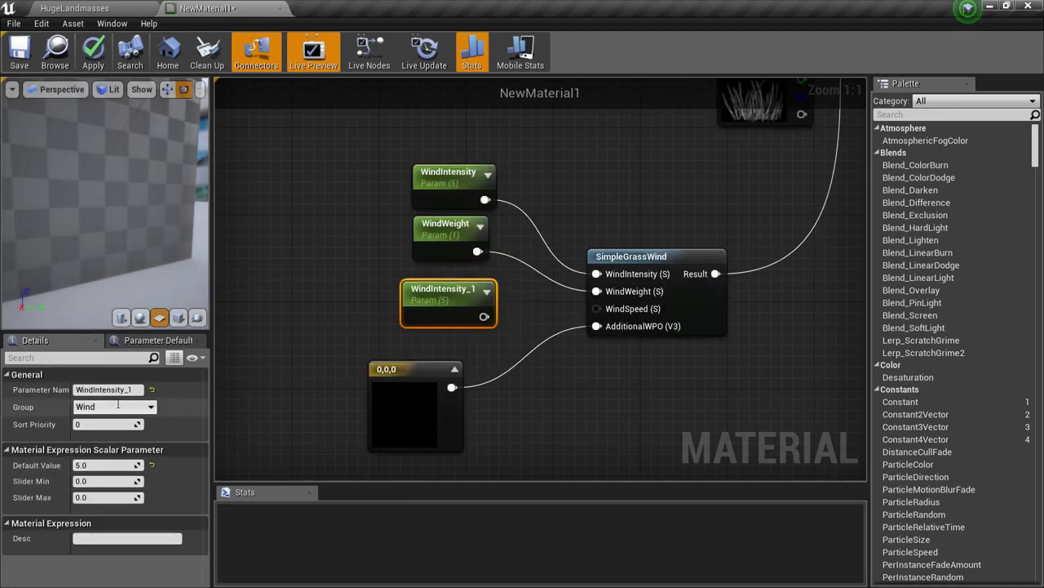
# Rename the copied parameter as WindSpeed and set its default value to 1
pyautogui.click(119, 377)
pyautogui.click(119, 376)
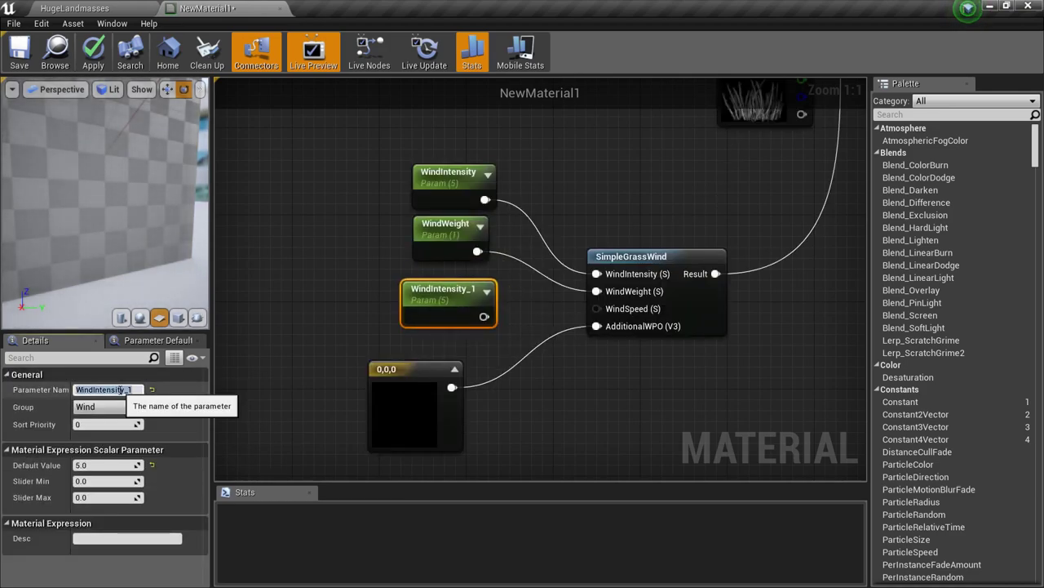
pyautogui.write('WindSpeed')
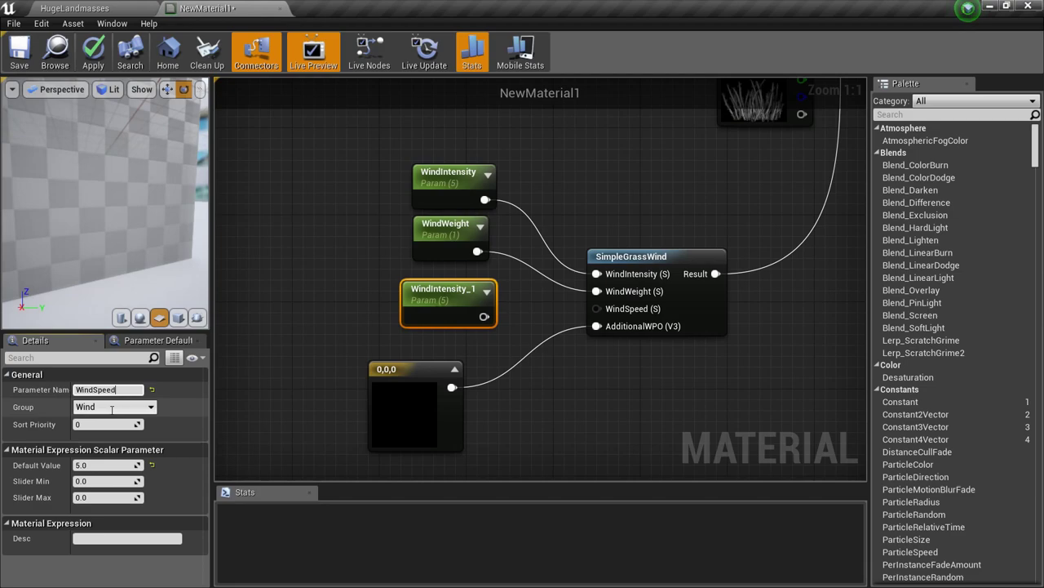
pyautogui.click(399, 273)
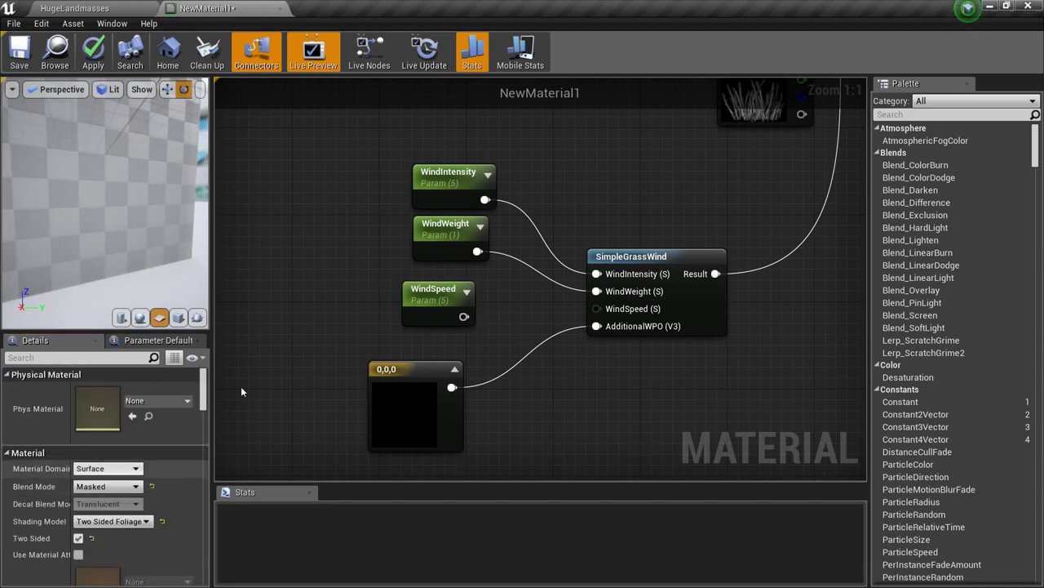
pyautogui.click(442, 301)
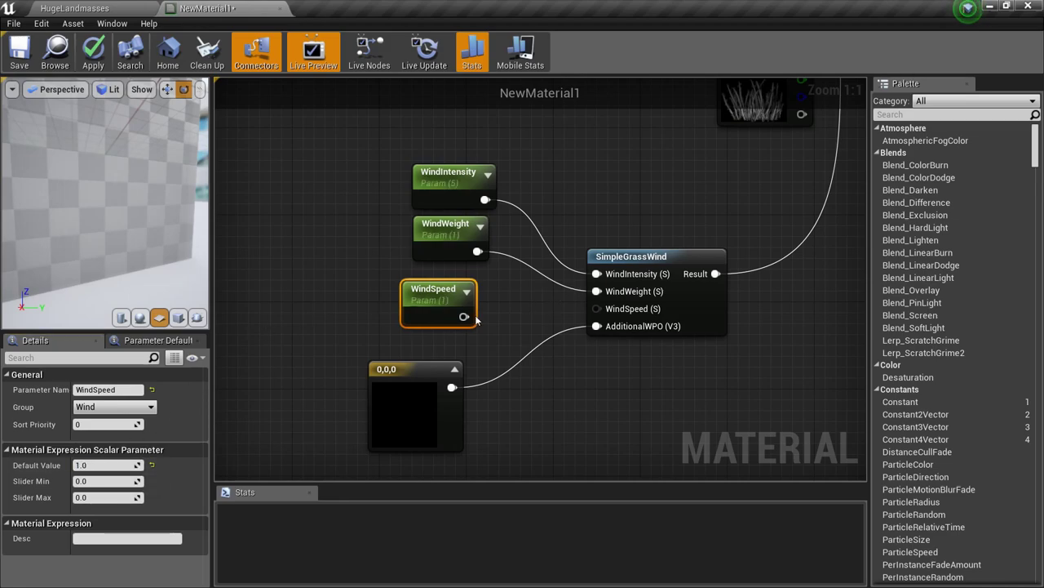
# Connect WindSpeed to the matching SimpleGrassWind input and line its node up under WindWeight
pyautogui.moveTo(465, 317); pyautogui.dragTo(602, 317)
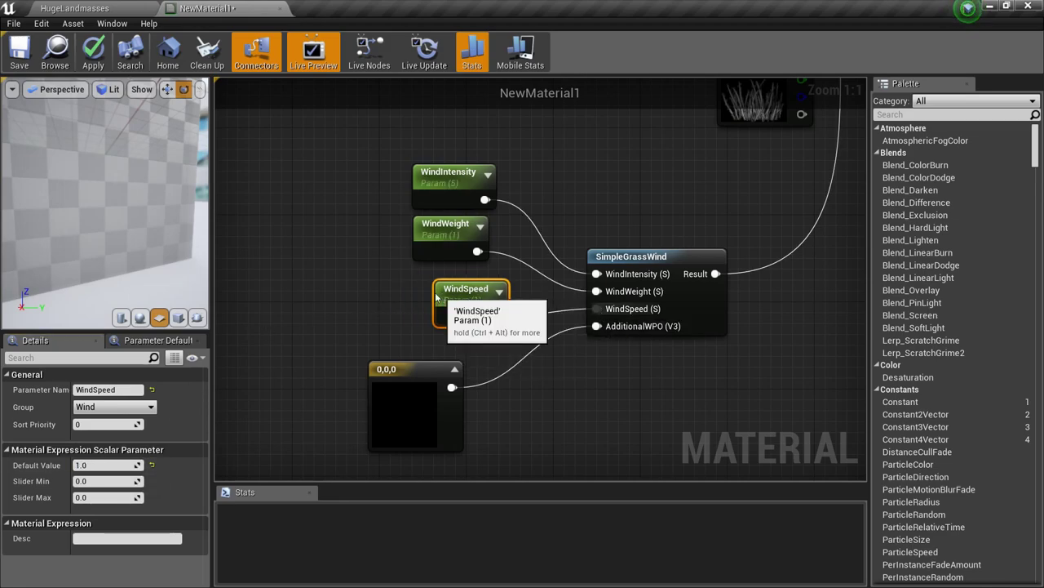
pyautogui.moveTo(351, 307); pyautogui.dragTo(329, 362, button='right')
pyautogui.click(330, 365)
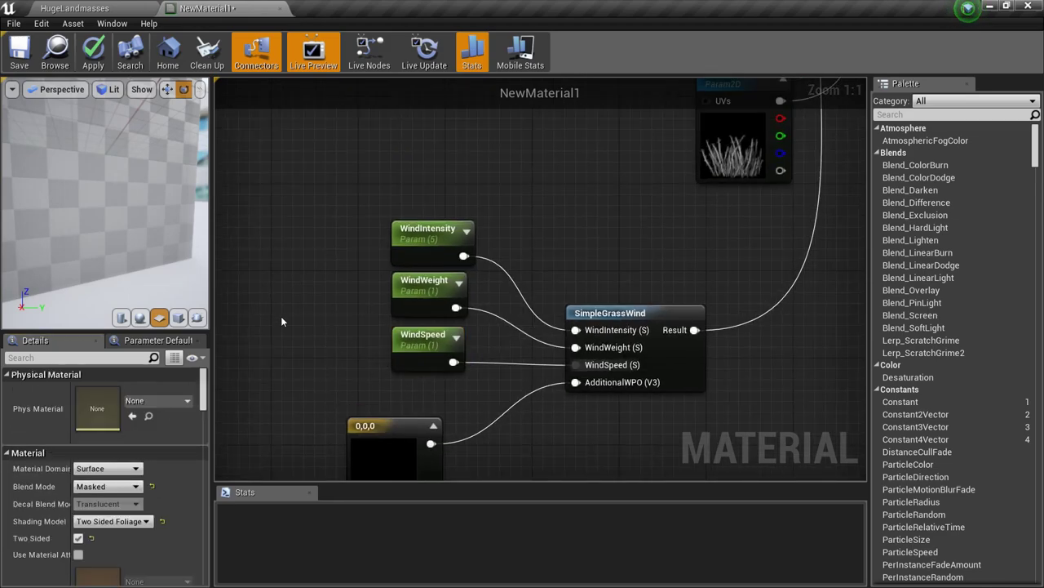
# Examine the wind nodes, the whole material graph and the gradient chain while checking the grass movement in the preview
pyautogui.scroll(-6, 454, 280)
pyautogui.moveTo(427, 313); pyautogui.dragTo(348, 375, button='right')
pyautogui.scroll(5, 386, 368)
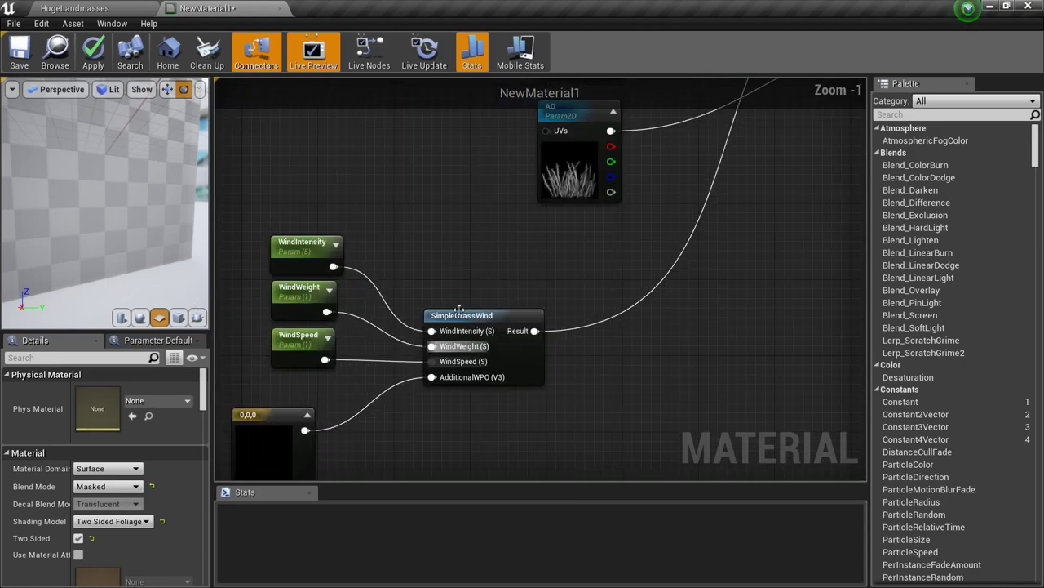
pyautogui.moveTo(475, 285); pyautogui.dragTo(627, 223, button='right')
pyautogui.scroll(-5, 134, 159)
pyautogui.moveTo(134, 159); pyautogui.dragTo(74, 163)
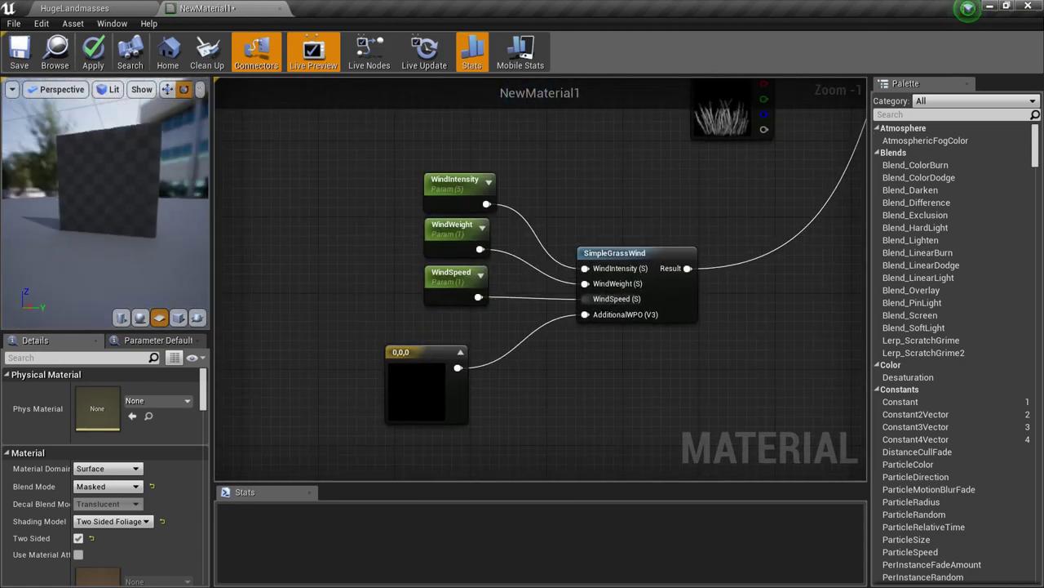
pyautogui.moveTo(556, 115); pyautogui.dragTo(693, 474, button='right')
pyautogui.scroll(-9, 693, 473)
pyautogui.moveTo(694, 473); pyautogui.dragTo(680, 220, button='right')
pyautogui.moveTo(114, 208); pyautogui.dragTo(86, 222)
pyautogui.scroll(4, 167, 208)
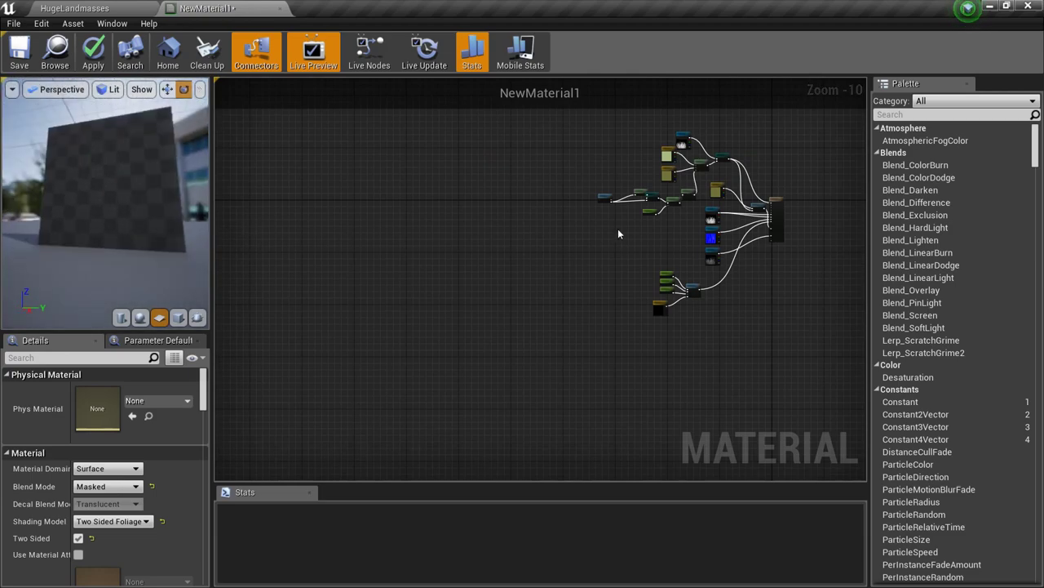
pyautogui.scroll(3, 692, 148)
pyautogui.scroll(5, 685, 225)
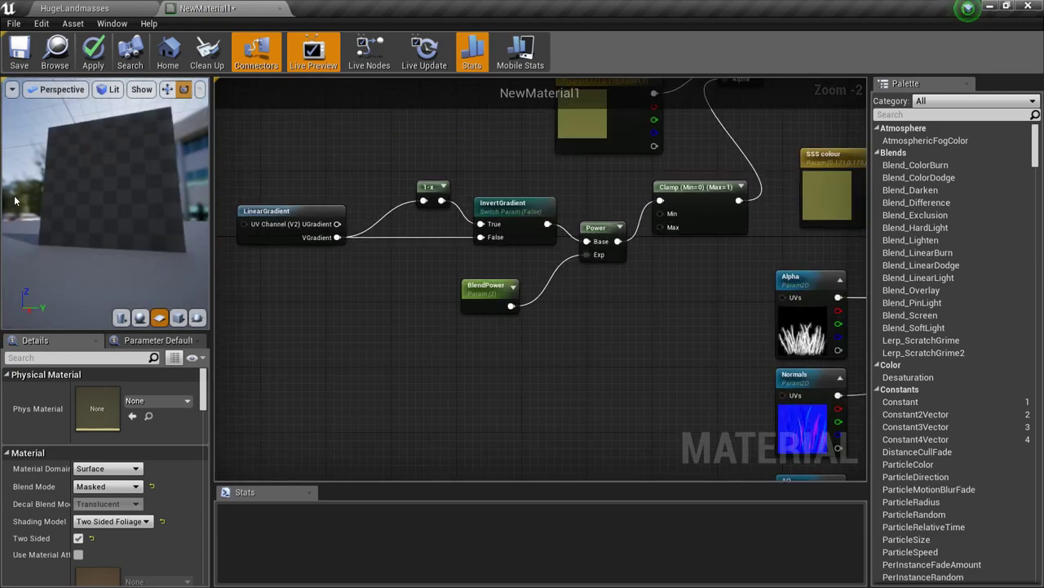
pyautogui.moveTo(15, 200); pyautogui.dragTo(135, 224)
pyautogui.scroll(3, 134, 227)
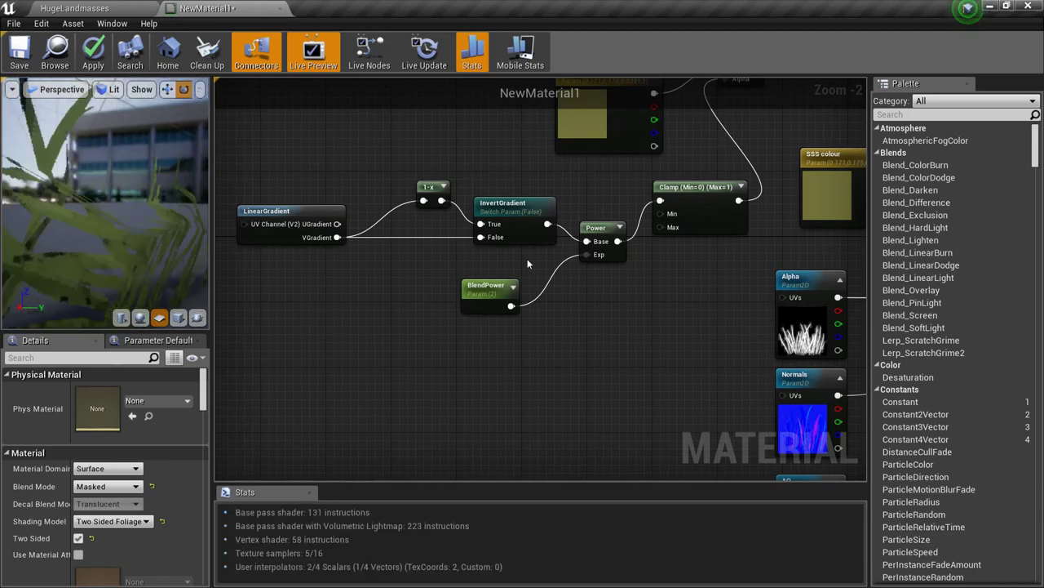
# Copy the LinearGradient, BlendPower, Power and Clamp nodes and paste them below the SimpleGrassWind setup
pyautogui.click(276, 211)
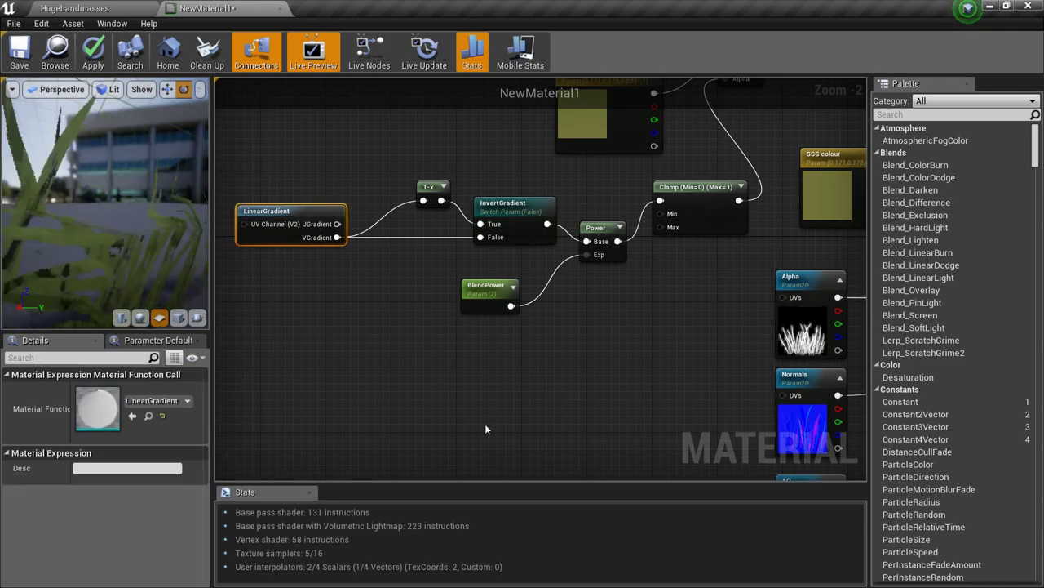
pyautogui.keyDown('shift'); pyautogui.moveTo(615, 296); pyautogui.dragTo(617, 292); pyautogui.keyUp('shift')
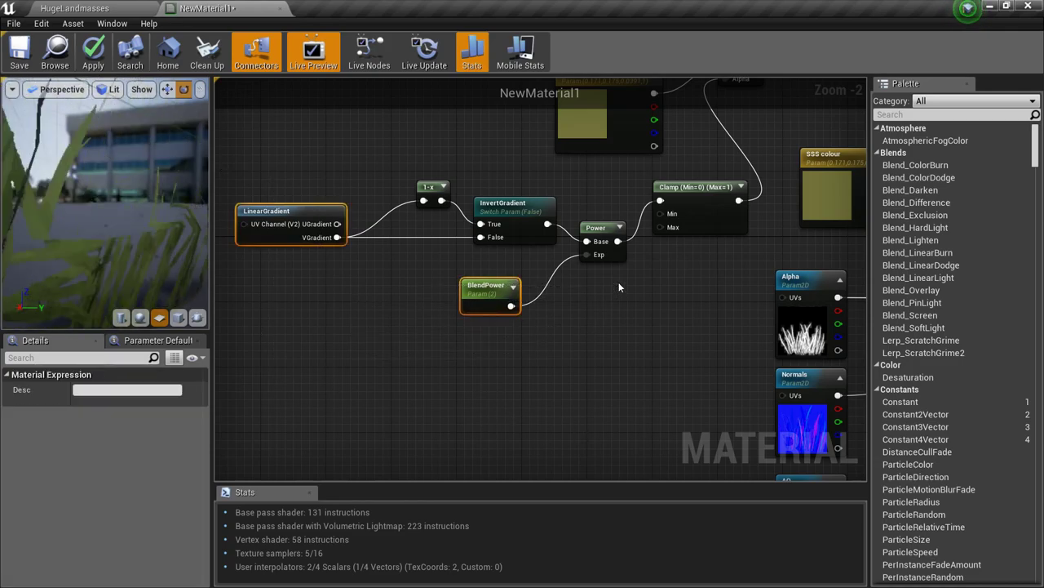
pyautogui.scroll(-3, 705, 278)
pyautogui.moveTo(662, 449); pyautogui.dragTo(617, 227, button='right')
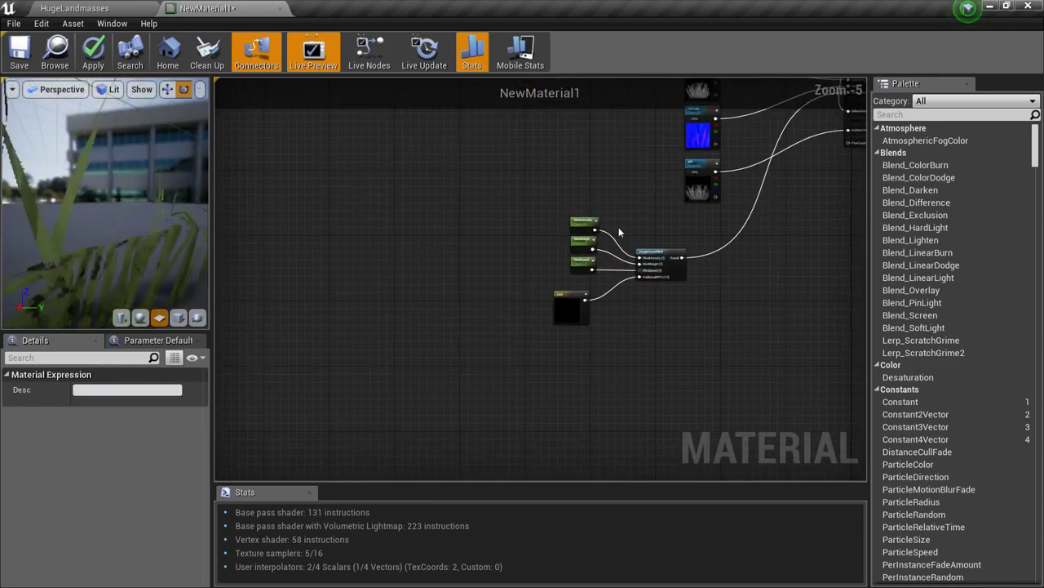
pyautogui.hotkey('ctrl', 'v')
pyautogui.scroll(4, 730, 351)
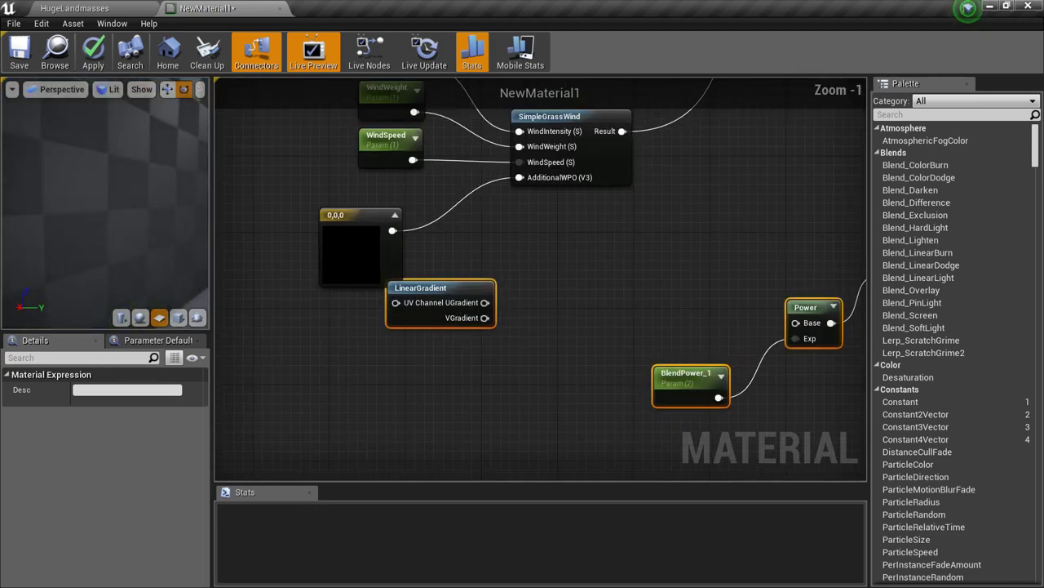
pyautogui.moveTo(730, 351); pyautogui.dragTo(636, 346, button='right')
pyautogui.moveTo(312, 316); pyautogui.dragTo(212, 364)
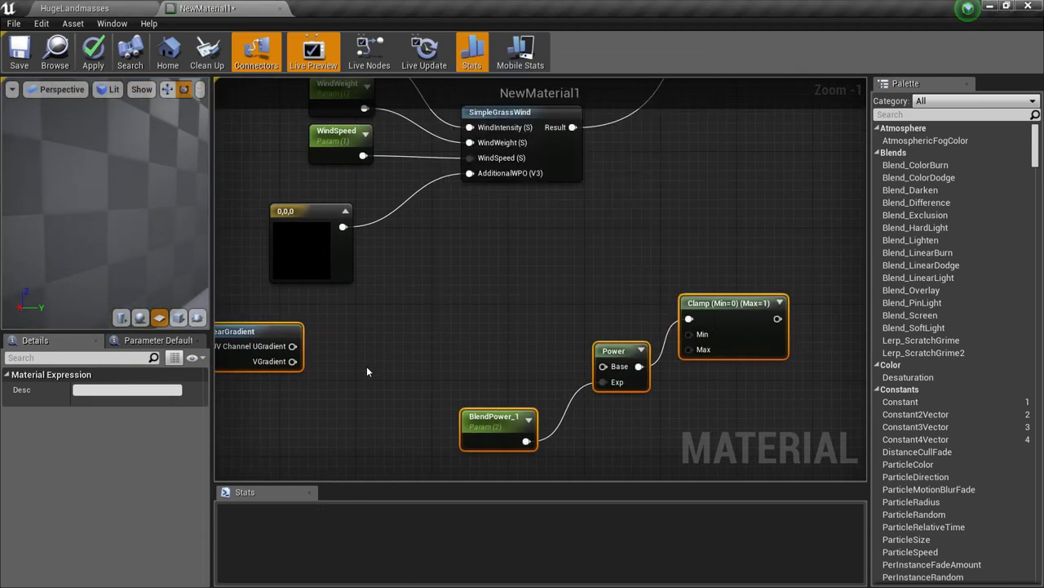
# Bring the copied LinearGradient closer to the copied Power node and connect its UGradient output to Base
pyautogui.click(366, 365)
pyautogui.moveTo(249, 332); pyautogui.dragTo(596, 363)
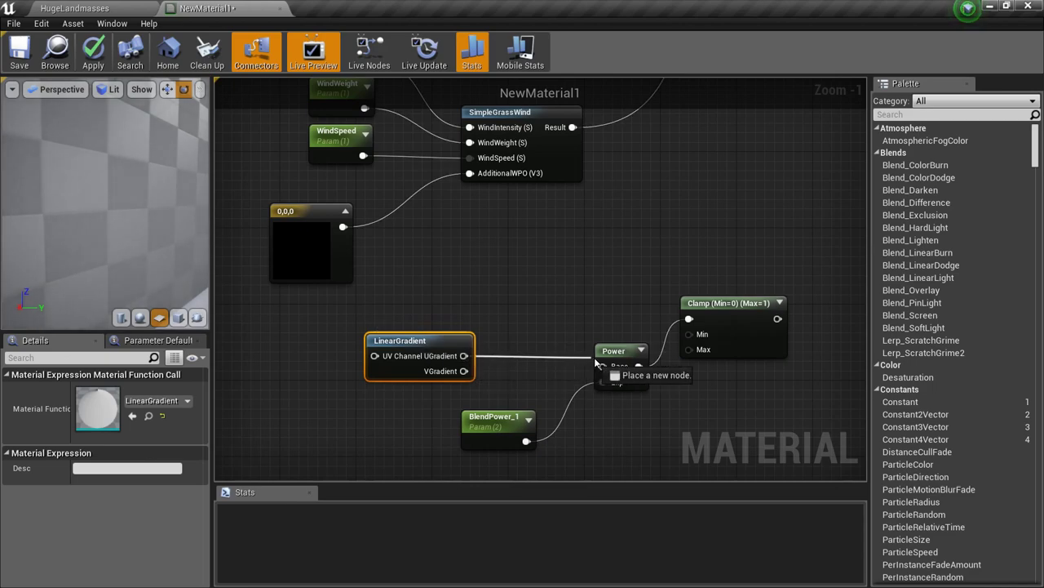
pyautogui.click(385, 422)
pyautogui.moveTo(385, 423); pyautogui.dragTo(319, 371, button='right')
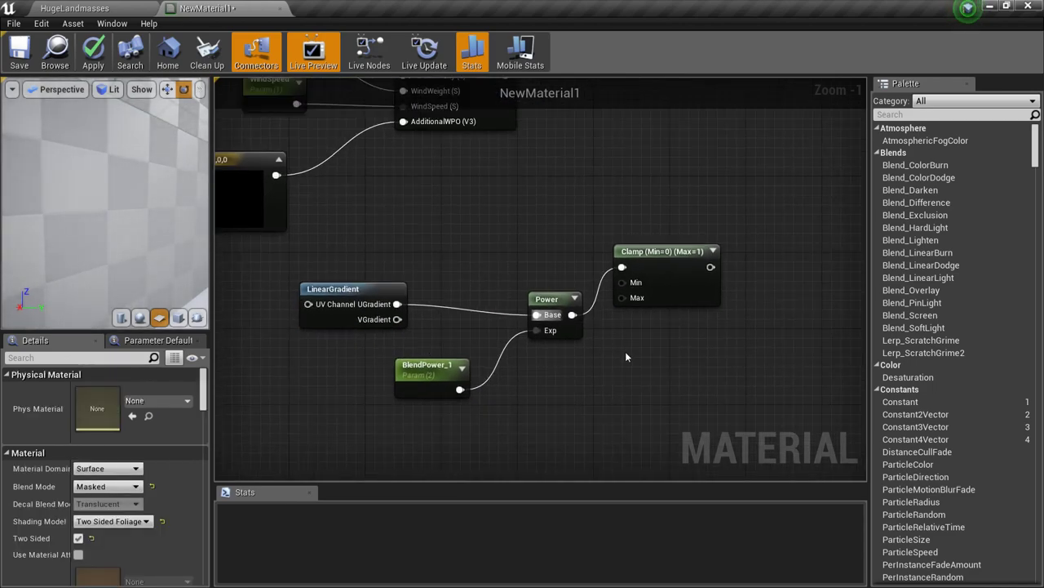
# Rename the copied BlendPower parameter as WindMaskPower and assign it to the Wind group
pyautogui.click(408, 394)
pyautogui.click(136, 390)
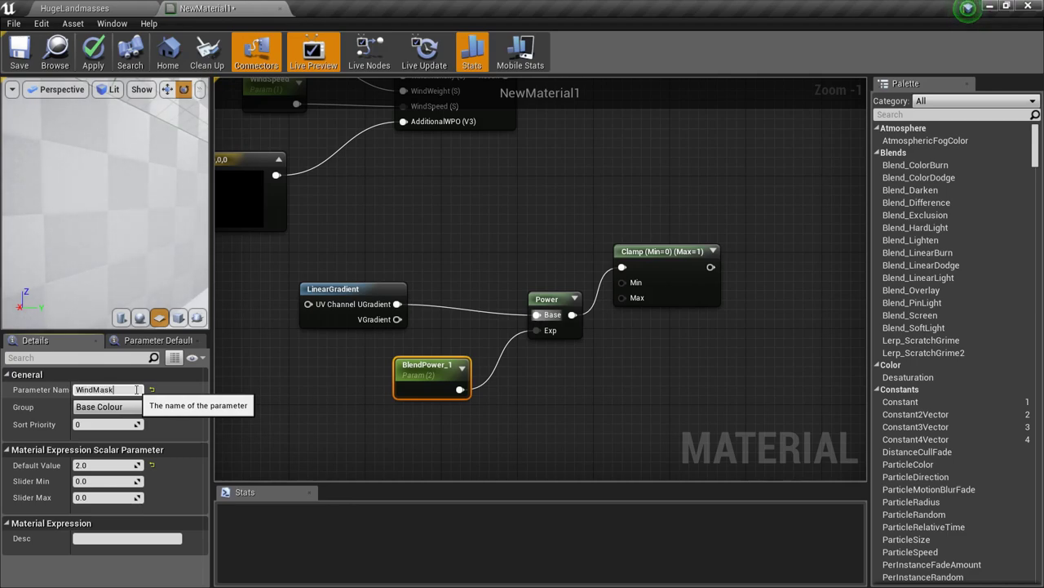
pyautogui.click(152, 406)
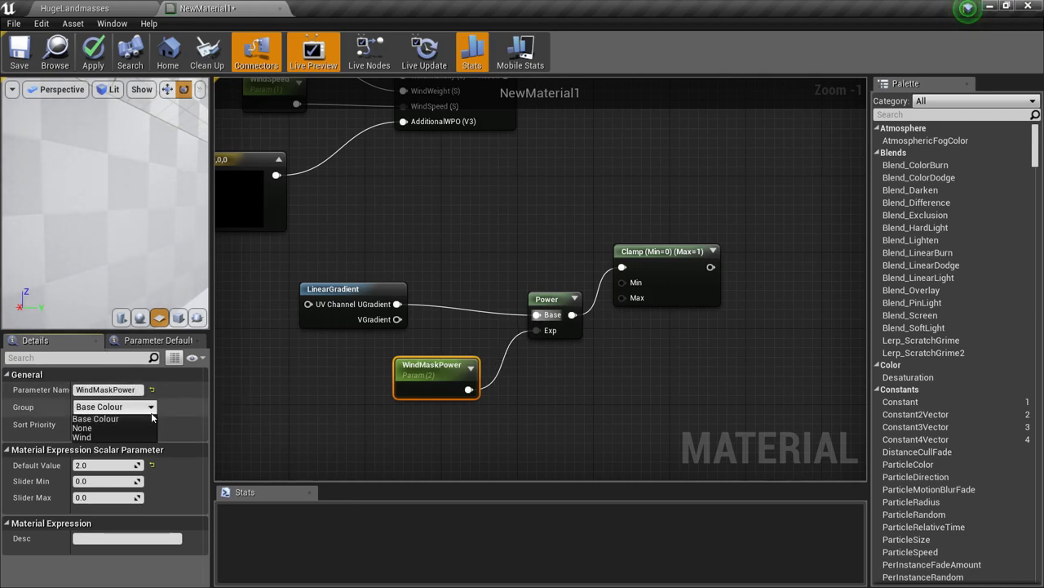
pyautogui.click(125, 436)
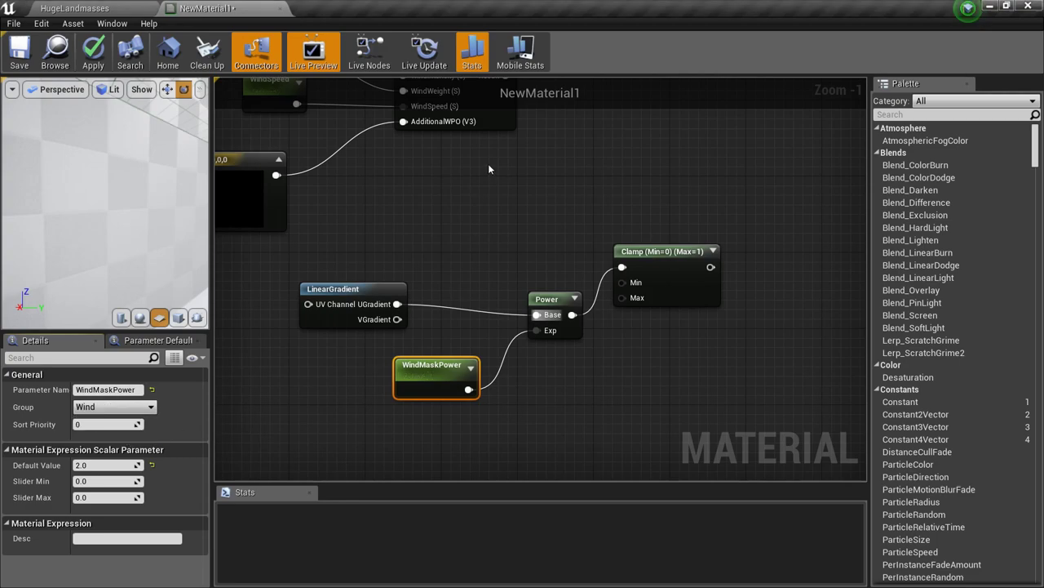
# Insert a 1-x node between the copied LinearGradient's UGradient output and the Power node's Base input
pyautogui.moveTo(493, 260); pyautogui.dragTo(523, 262, button='right')
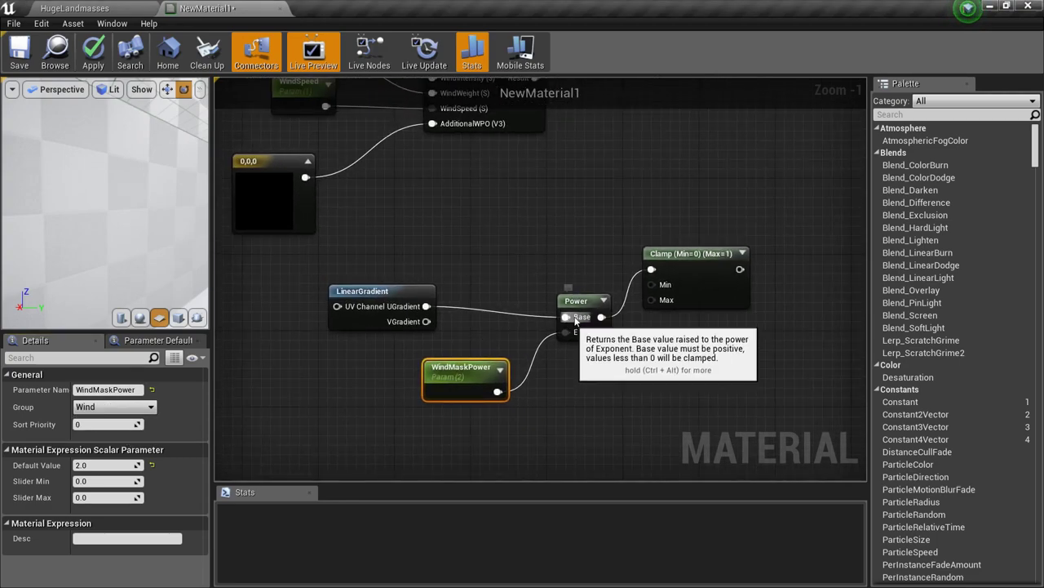
pyautogui.moveTo(564, 317); pyautogui.dragTo(500, 301)
pyautogui.write('1-')
pyautogui.press('Return')
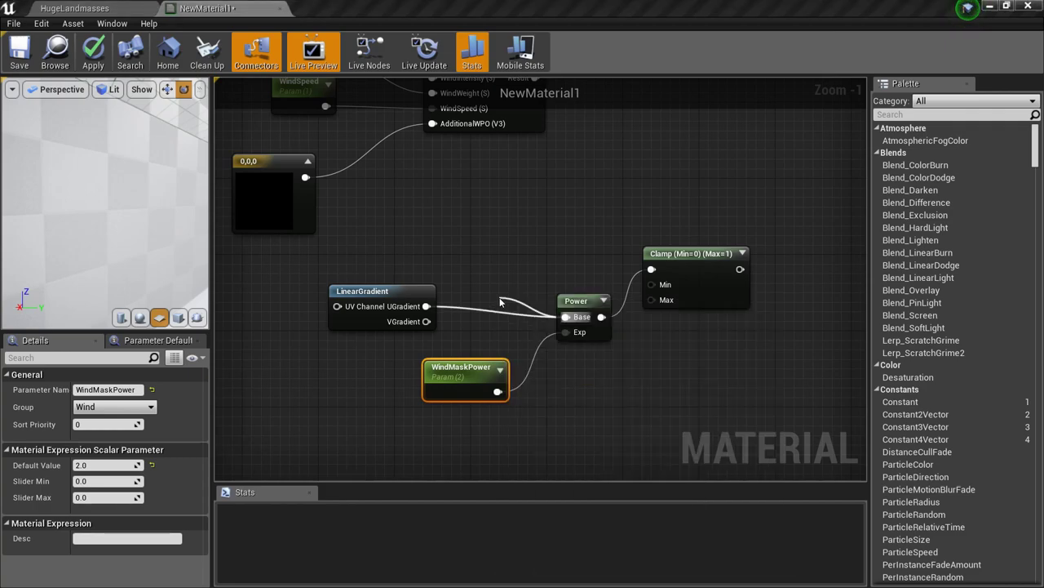
pyautogui.scroll(1, 480, 297)
# Preview the new 1-x node, switch its input to VGradient and place it between LinearGradient and Power
pyautogui.rightClick(532, 310)
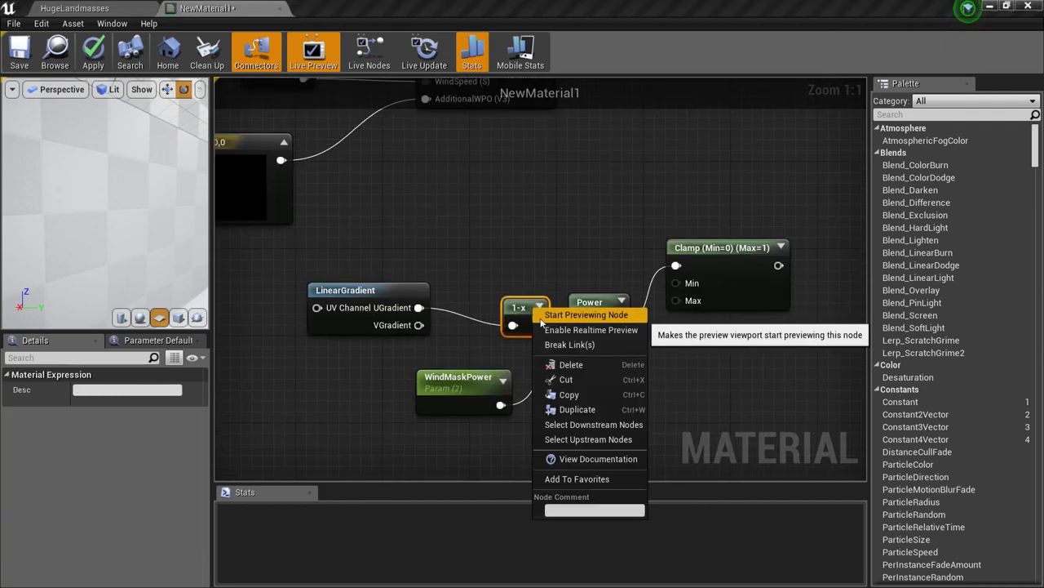
pyautogui.click(585, 315)
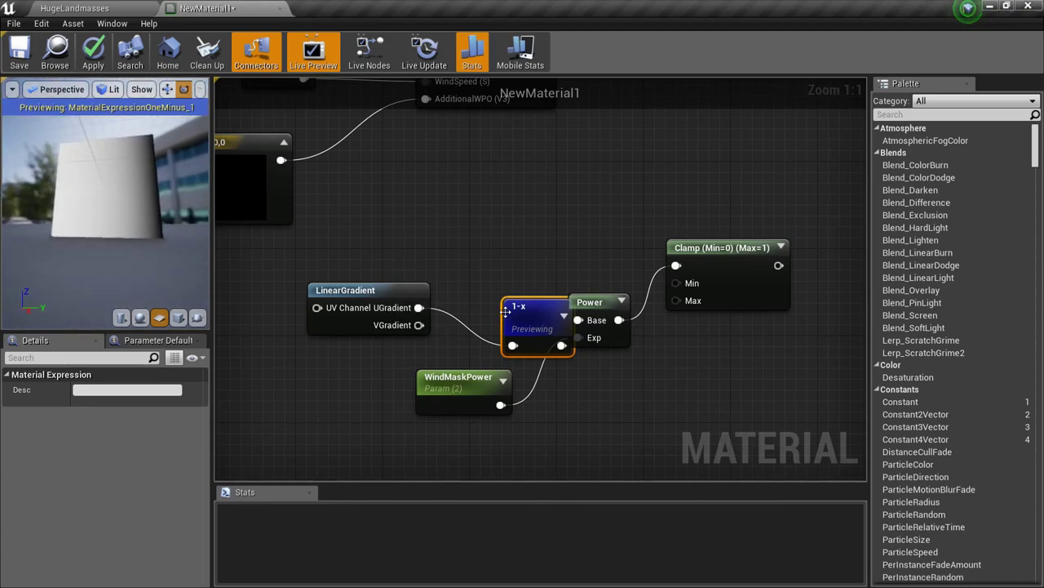
pyautogui.moveTo(408, 310); pyautogui.dragTo(412, 324)
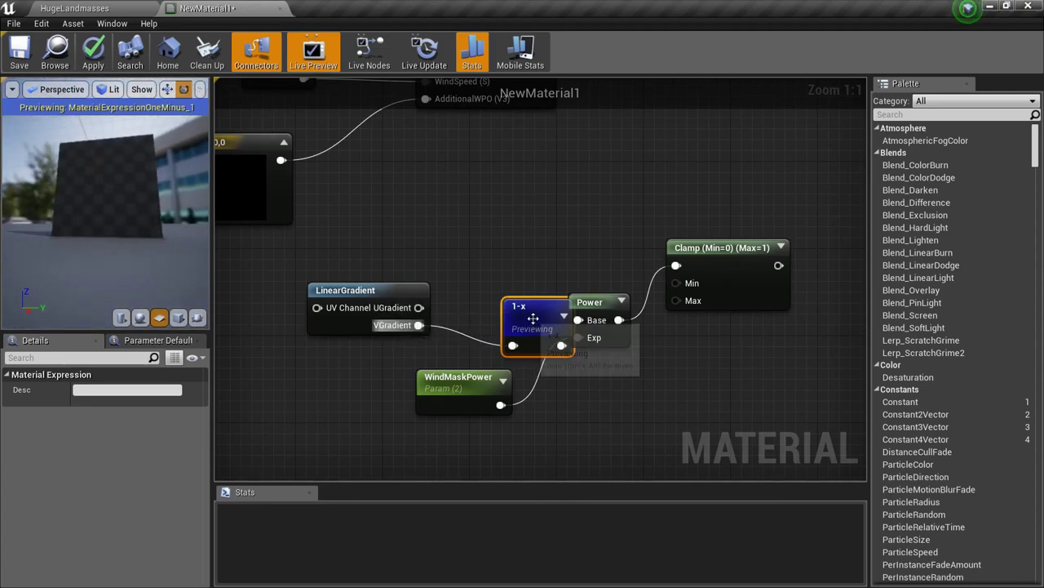
pyautogui.moveTo(530, 324); pyautogui.dragTo(475, 285)
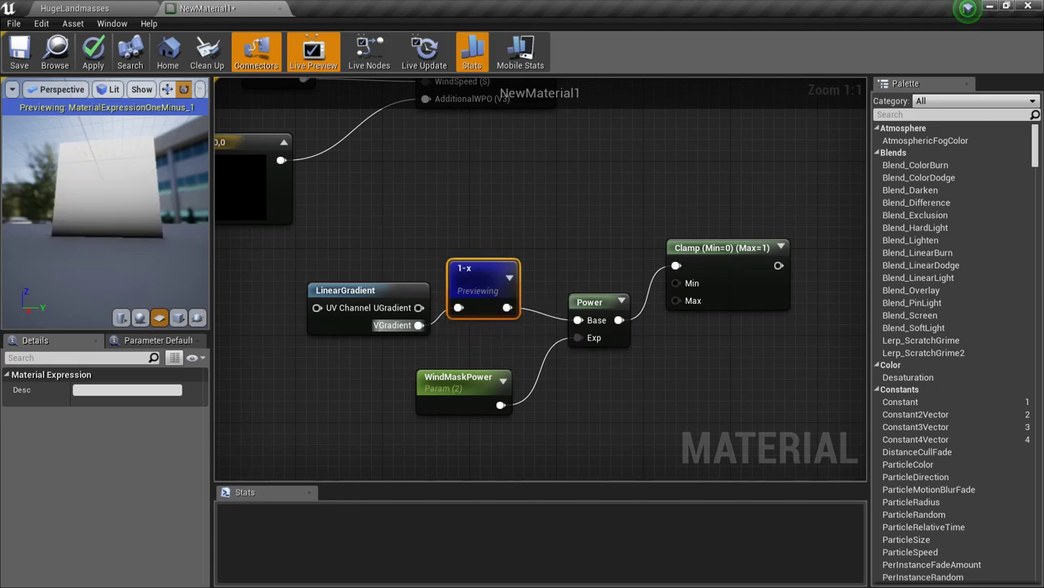
# Examine the inverted vertical gradient on the preview plane and the SimpleGrassWind nodes it relates to
pyautogui.moveTo(610, 211); pyautogui.dragTo(689, 353, button='right')
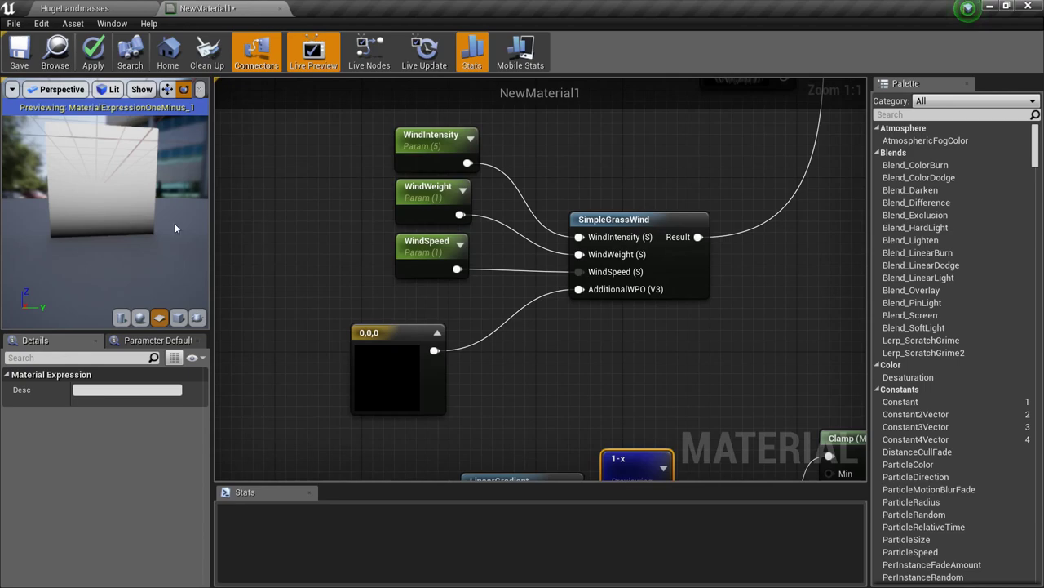
pyautogui.moveTo(678, 216); pyautogui.dragTo(367, 228, button='right')
pyautogui.moveTo(532, 237); pyautogui.dragTo(762, 198, button='right')
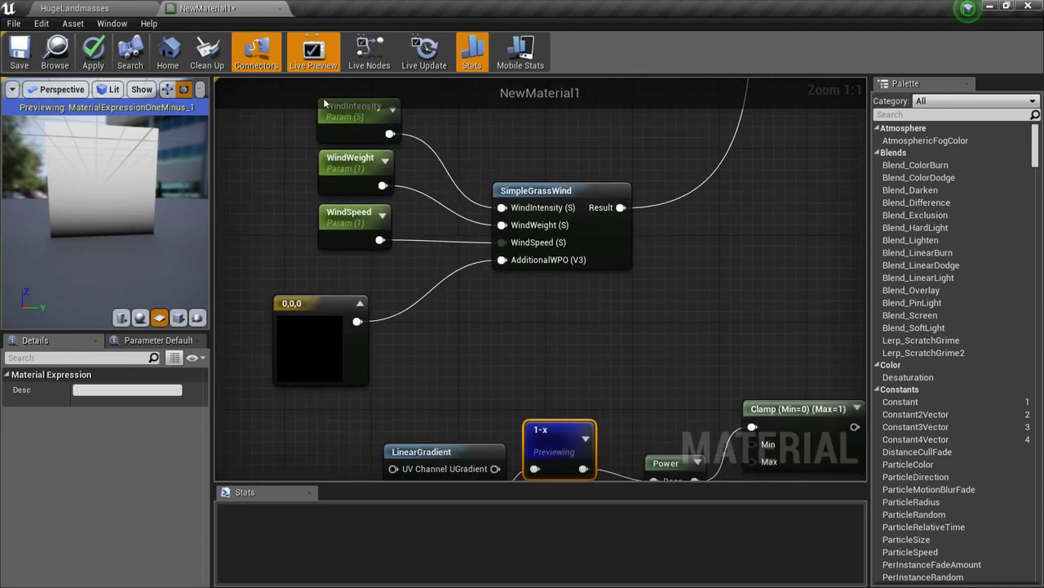
pyautogui.moveTo(153, 177); pyautogui.dragTo(134, 178)
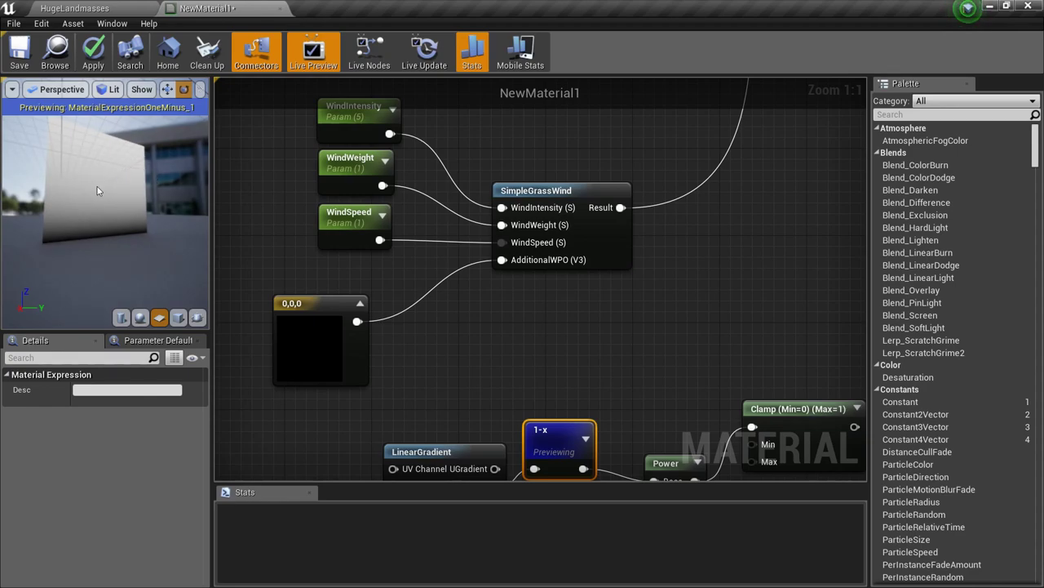
# Insert a Multiply node between SimpleGrassWind's Result output and the material's World Position Offset input
pyautogui.moveTo(97, 191); pyautogui.dragTo(123, 193)
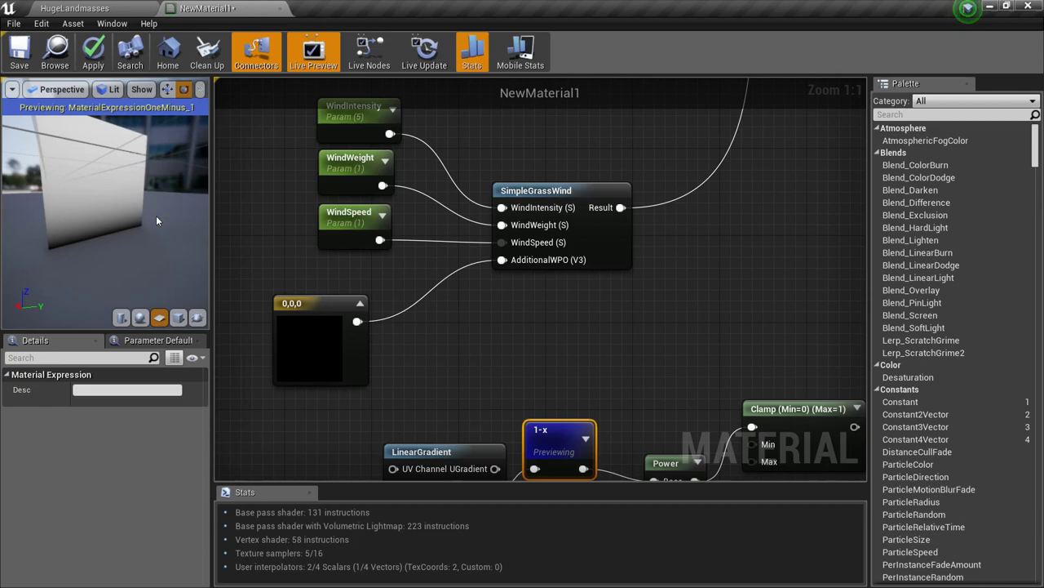
pyautogui.moveTo(549, 290); pyautogui.dragTo(467, 262, button='right')
pyautogui.scroll(-2, 467, 263)
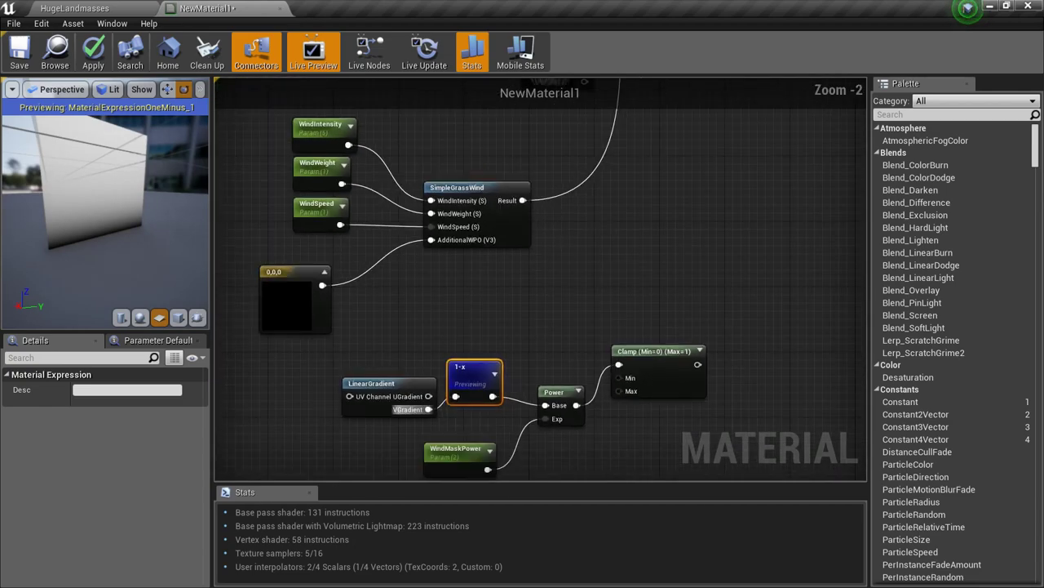
pyautogui.moveTo(734, 273); pyautogui.dragTo(538, 512, button='right')
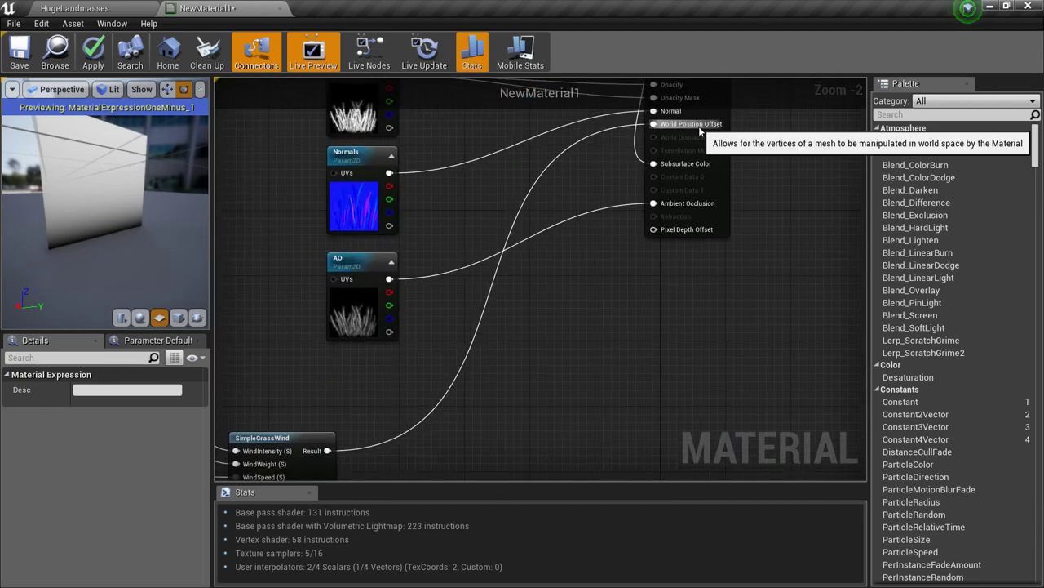
pyautogui.moveTo(653, 124); pyautogui.dragTo(479, 367)
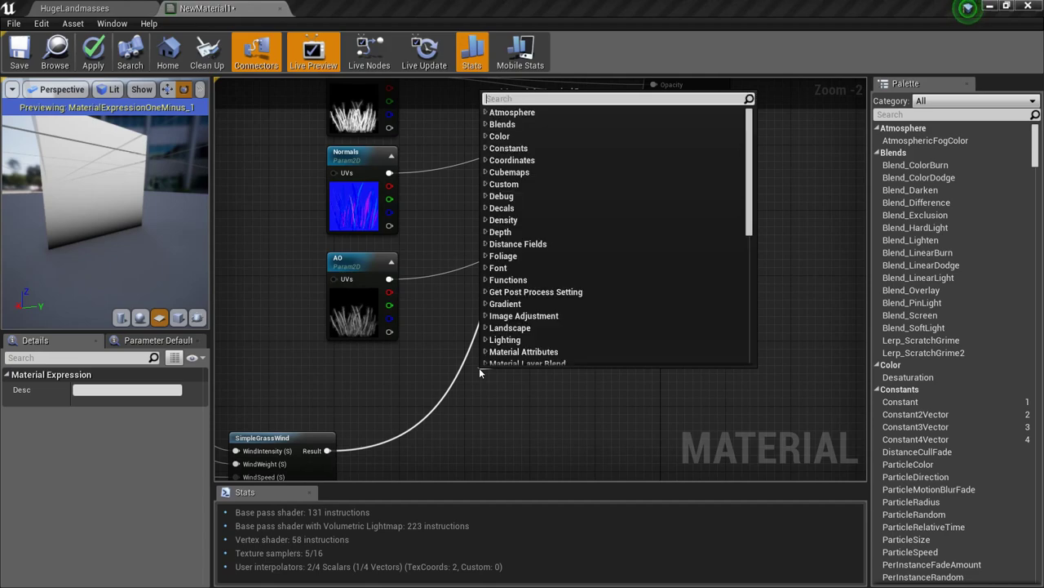
pyautogui.write('&*')
pyautogui.press('BackSpace')
pyautogui.press('BackSpace')
pyautogui.write('*')
pyautogui.press('Return')
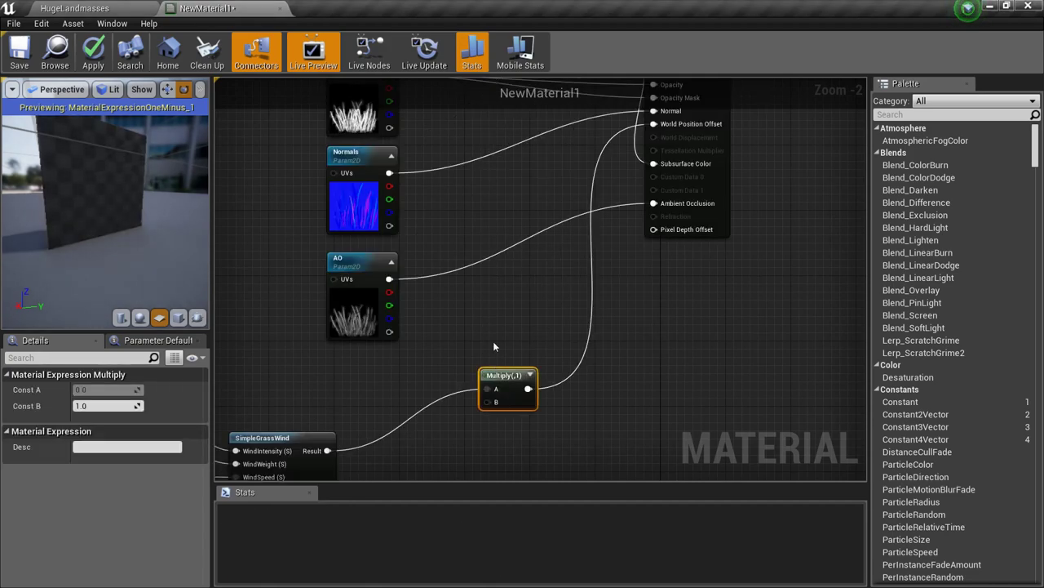
# Connect the output of the wind mask's Clamp node to the B input of the new Multiply node
pyautogui.moveTo(490, 361); pyautogui.dragTo(571, 188, button='right')
pyautogui.moveTo(564, 232); pyautogui.dragTo(584, 295)
pyautogui.moveTo(463, 429); pyautogui.dragTo(571, 293, button='right')
# Set the default value of the WindMaskPower parameter to 5
pyautogui.click(434, 405)
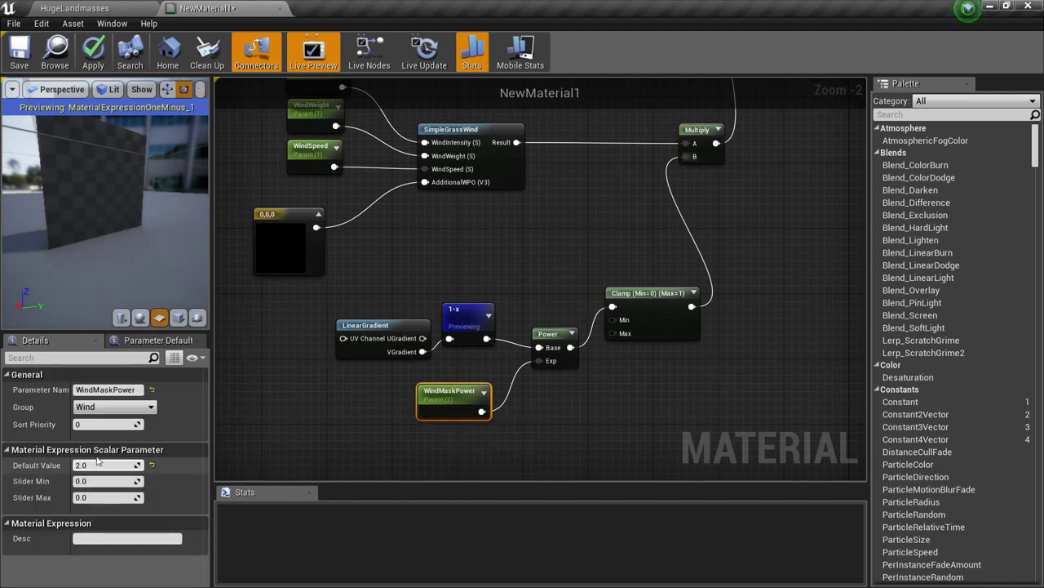
pyautogui.click(95, 465)
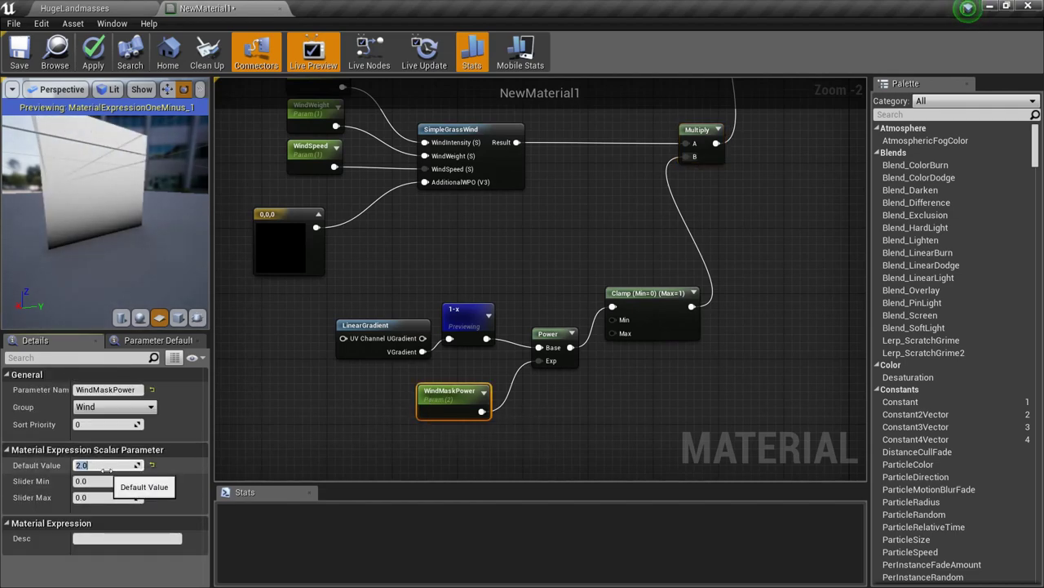
pyautogui.write('5')
pyautogui.press('Return')
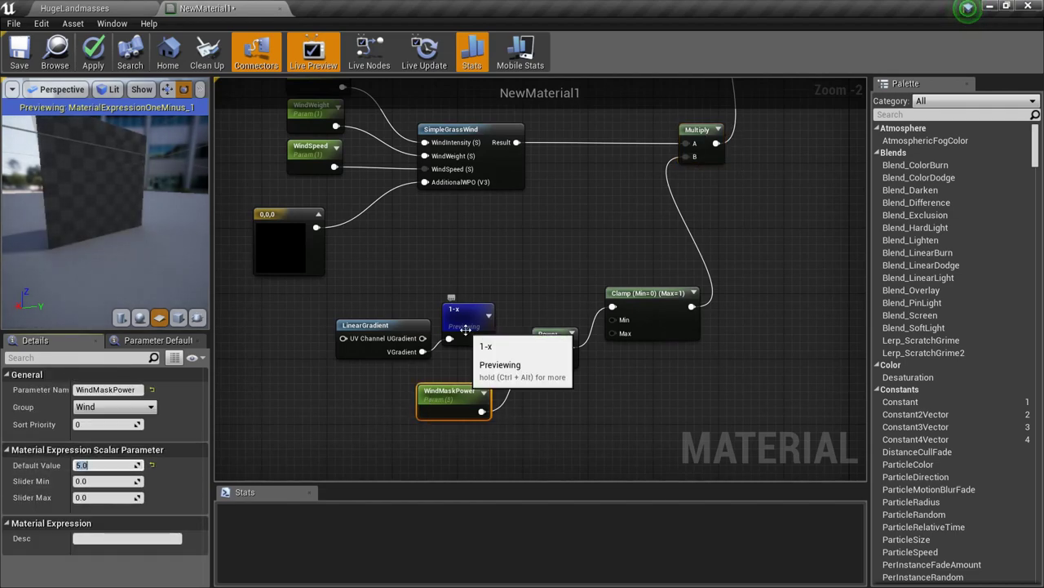
# Stop previewing the 1-x node and expand the thumbnail preview on the wind Multiply node
pyautogui.rightClick(472, 328)
pyautogui.click(520, 342)
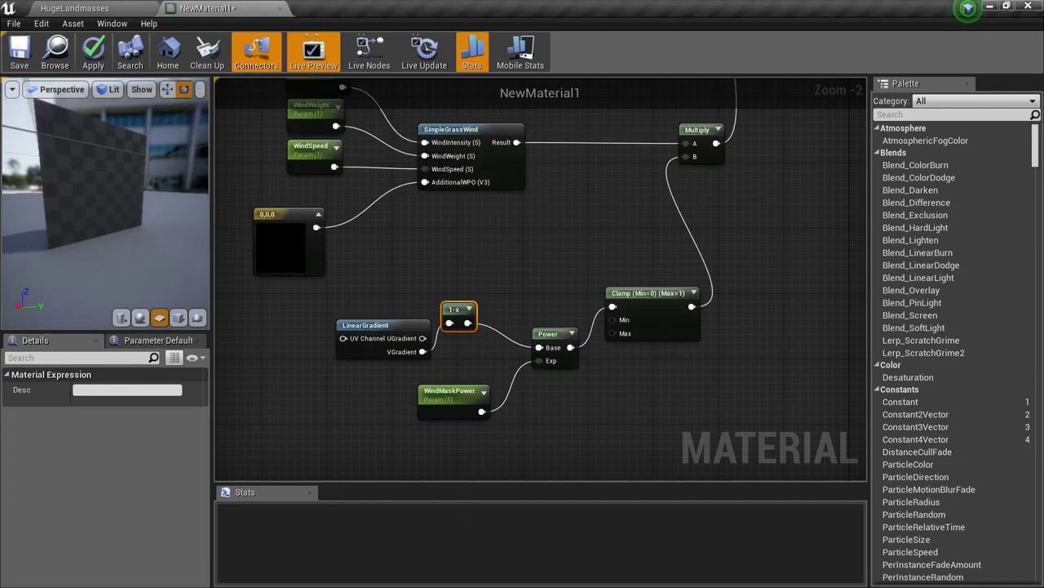
pyautogui.click(584, 234)
pyautogui.moveTo(583, 233); pyautogui.dragTo(611, 328, button='right')
pyautogui.moveTo(90, 179); pyautogui.dragTo(61, 182)
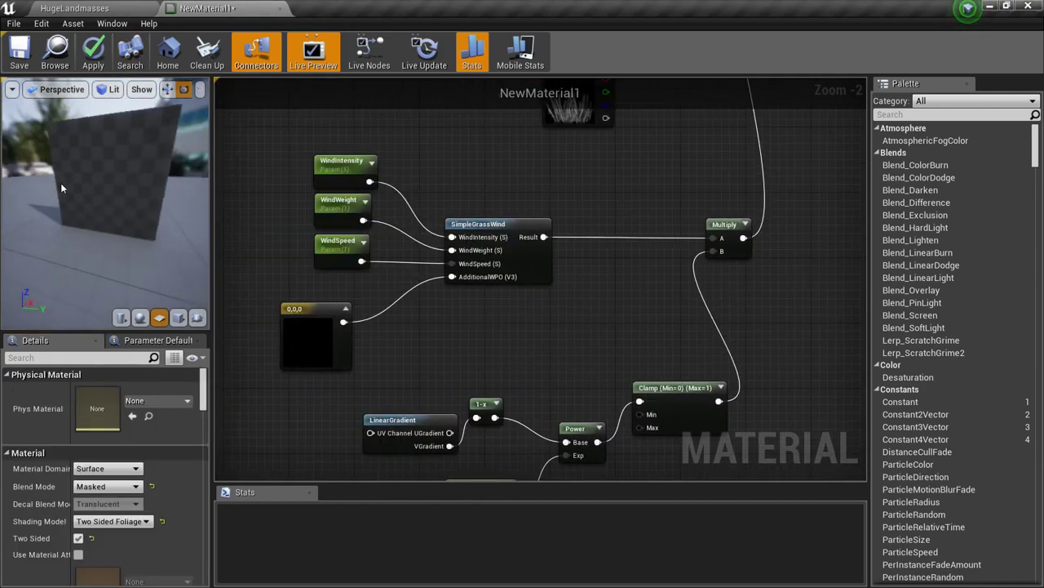
pyautogui.scroll(5, 61, 183)
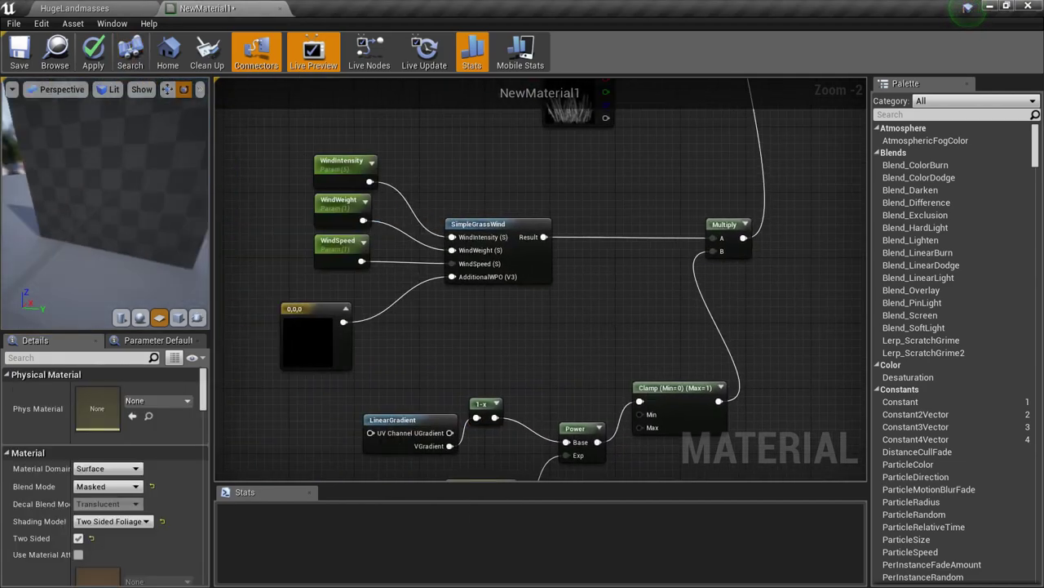
pyautogui.click(745, 232)
pyautogui.click(745, 225)
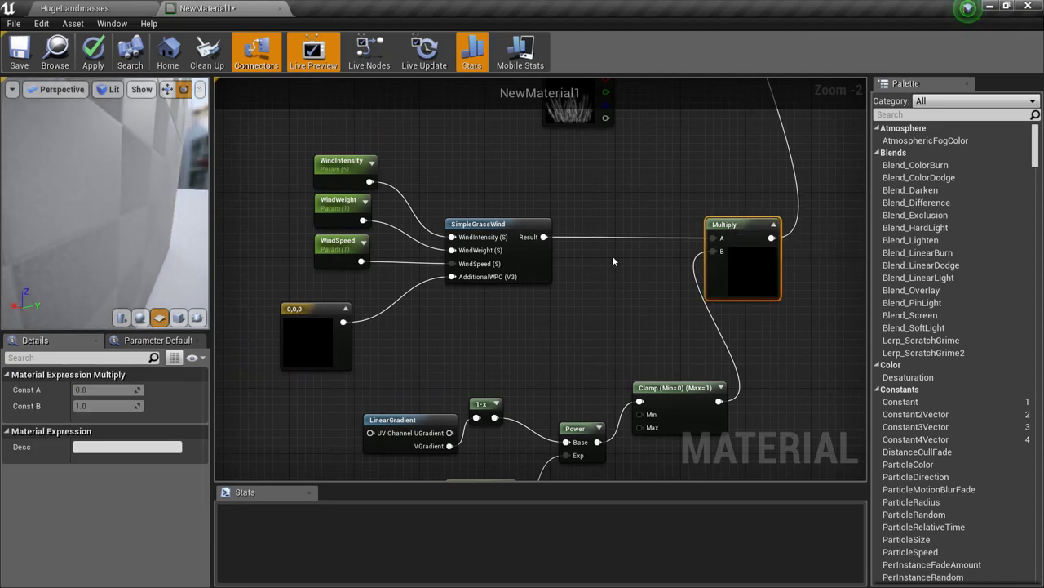
# Reposition the wind mask's gradient, power and clamp nodes as a group beneath the SimpleGrassWind nodes
pyautogui.moveTo(612, 255); pyautogui.dragTo(663, 201, button='right')
pyautogui.moveTo(625, 378); pyautogui.dragTo(730, 432)
pyautogui.moveTo(743, 373); pyautogui.dragTo(654, 406)
# Examine the SimpleGrassWind and gradient mask node groups and the resulting grass movement in the preview
pyautogui.moveTo(276, 116); pyautogui.dragTo(603, 315)
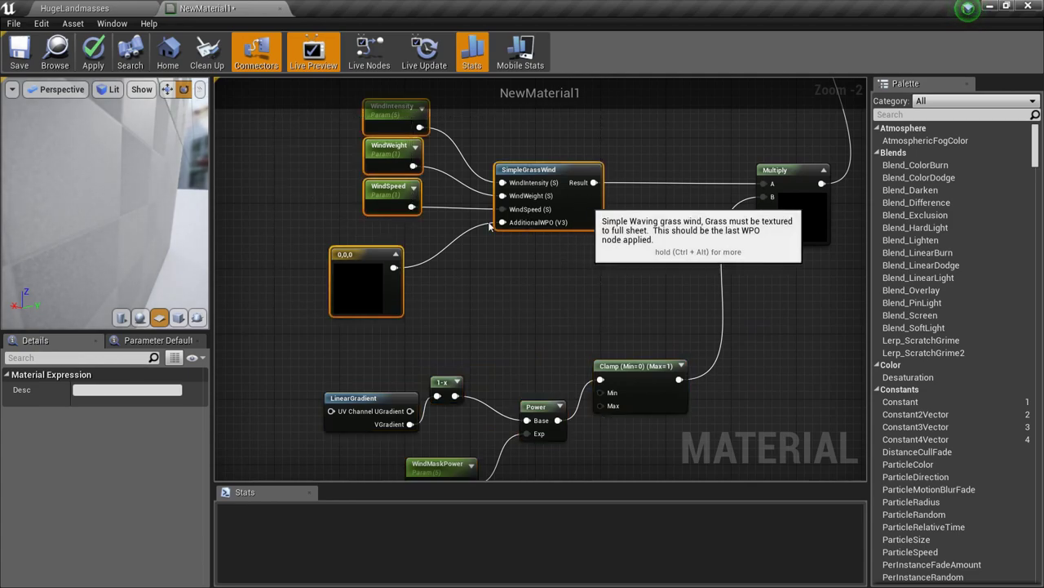
pyautogui.moveTo(594, 297); pyautogui.dragTo(350, 439, button='right')
pyautogui.moveTo(530, 403); pyautogui.dragTo(819, 199, button='right')
pyautogui.moveTo(362, 276); pyautogui.dragTo(612, 376)
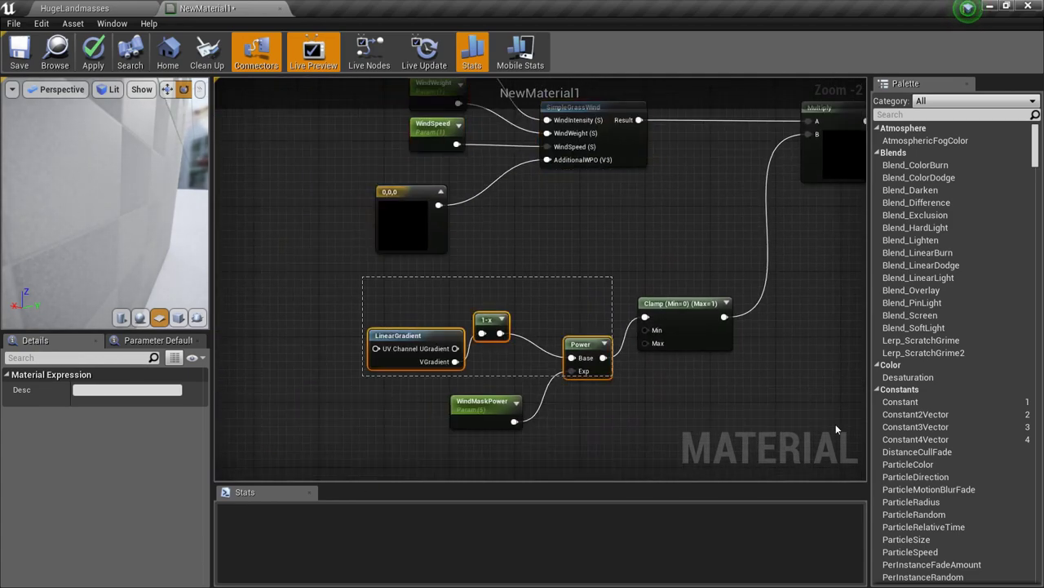
pyautogui.moveTo(480, 219); pyautogui.dragTo(442, 363, button='right')
pyautogui.moveTo(441, 375); pyautogui.dragTo(442, 428)
pyautogui.moveTo(528, 176); pyautogui.dragTo(406, 336, button='right')
pyautogui.scroll(-8, 453, 303)
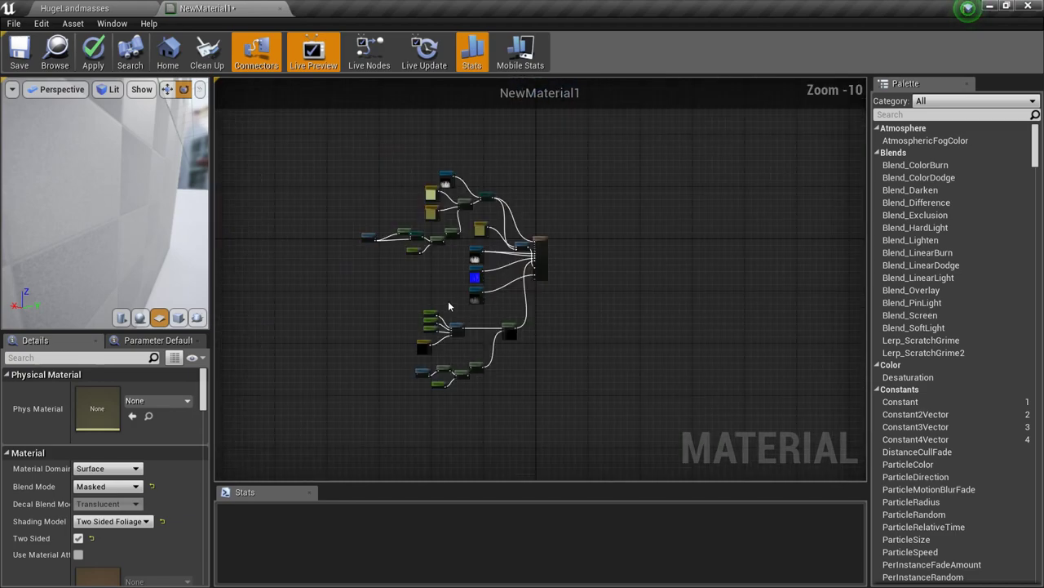
pyautogui.moveTo(449, 301); pyautogui.dragTo(517, 283, button='right')
pyautogui.scroll(6, 518, 287)
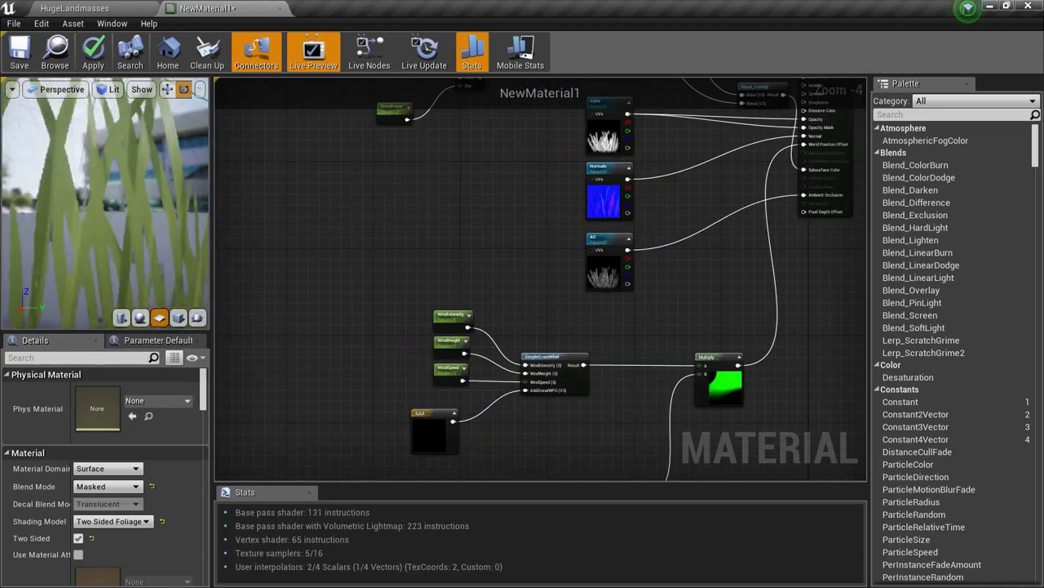
pyautogui.scroll(-3, 153, 257)
pyautogui.moveTo(154, 257); pyautogui.dragTo(147, 241)
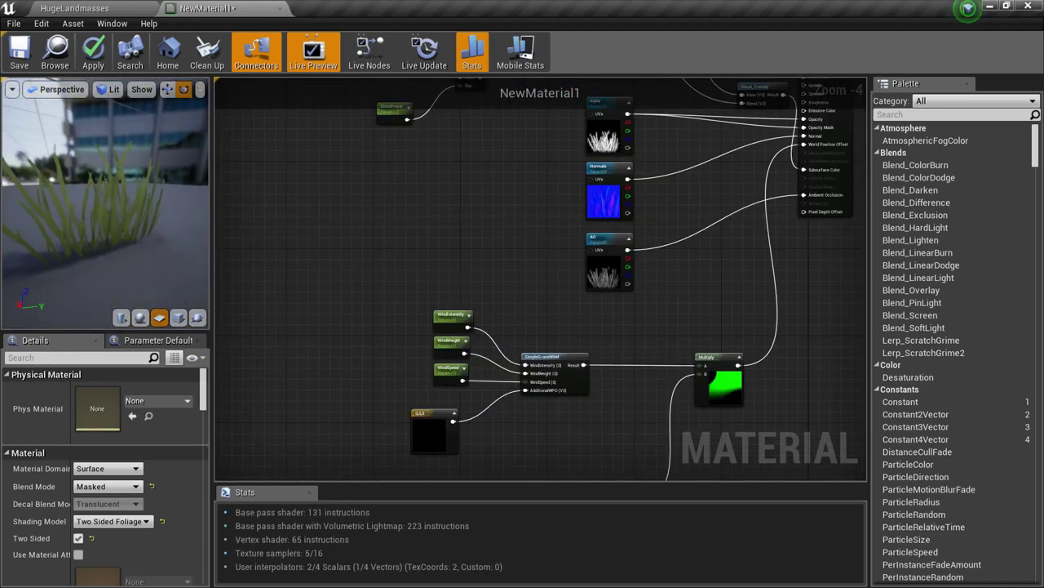
pyautogui.scroll(5, 147, 240)
pyautogui.moveTo(147, 240); pyautogui.dragTo(148, 290, button='right')
# Set the default value of the WindMaskPower parameter to 2.5
pyautogui.moveTo(435, 253); pyautogui.dragTo(576, 80, button='right')
pyautogui.scroll(4, 615, 351)
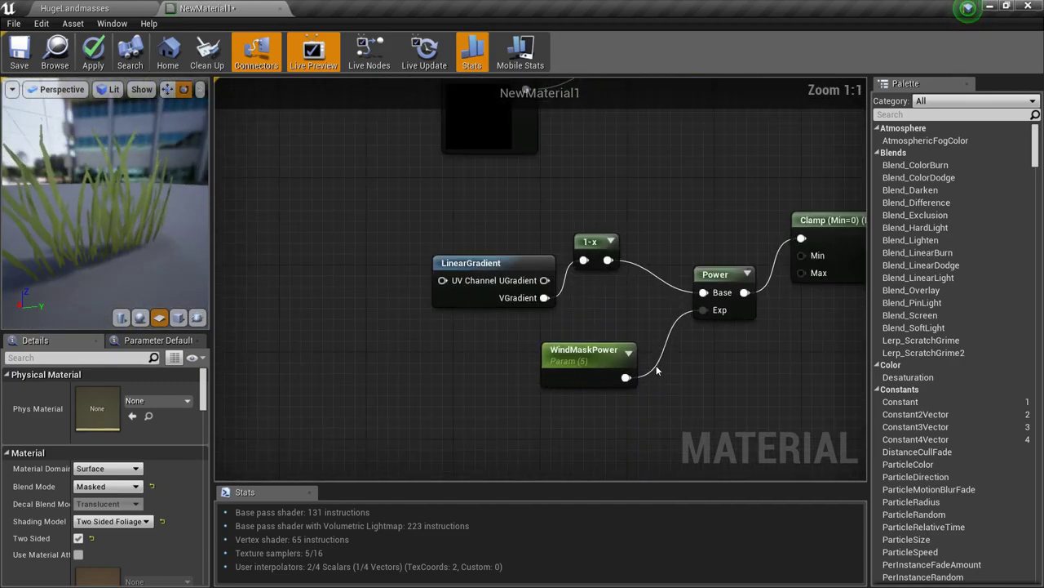
pyautogui.click(584, 363)
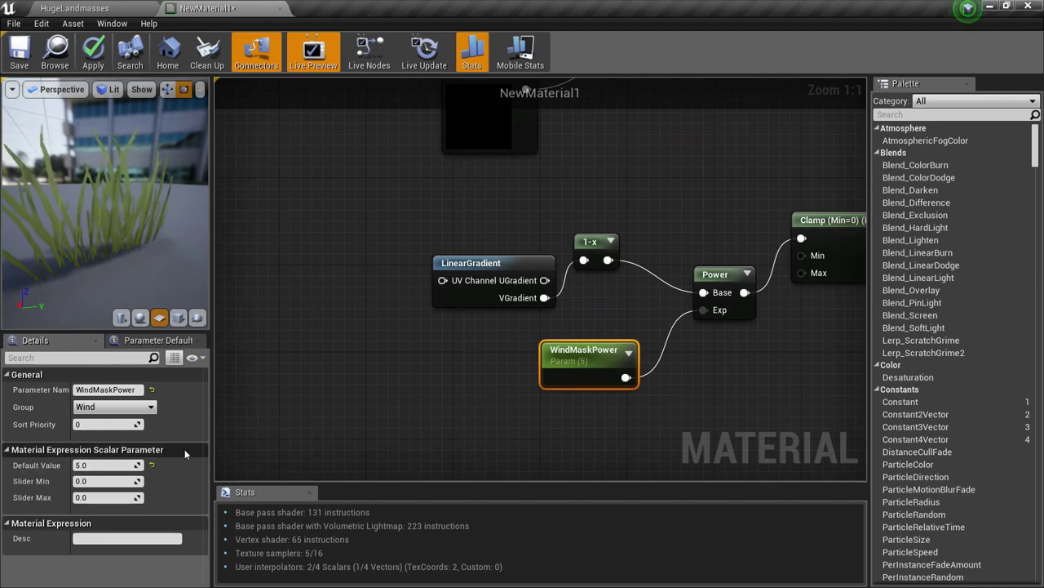
pyautogui.click(109, 464)
pyautogui.write('2')
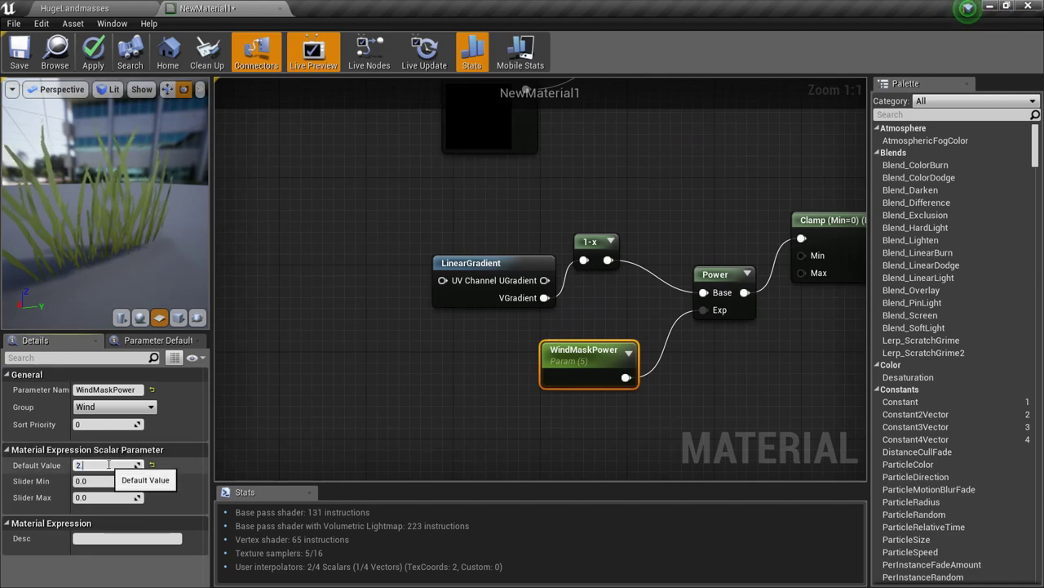
pyautogui.write('.5')
pyautogui.press('Return')
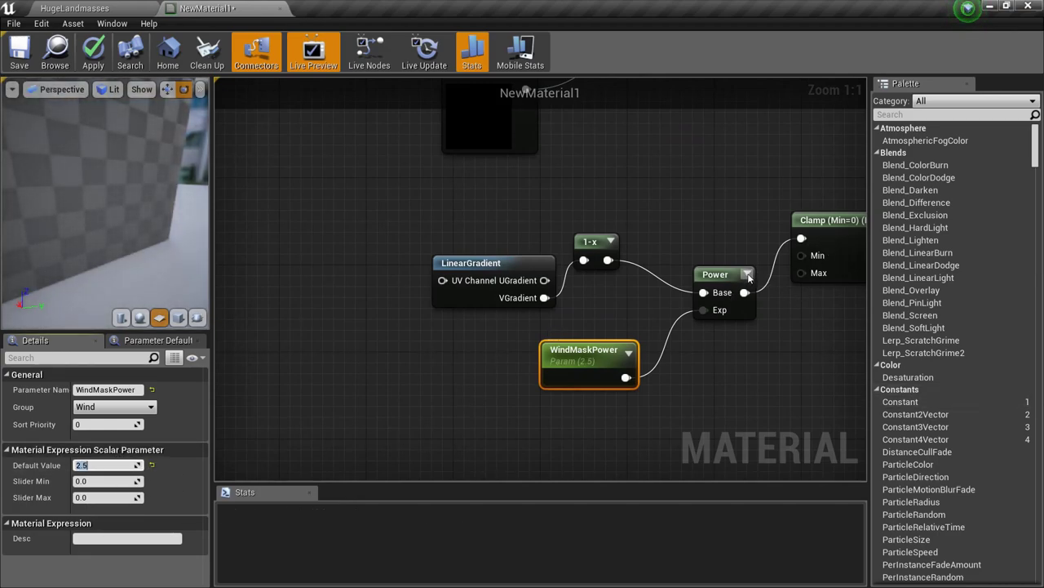
# Expand the wind mask Power node's thumbnail preview and briefly toggle live updating of all nodes
pyautogui.click(748, 275)
pyautogui.rightClick(750, 310)
pyautogui.click(748, 284)
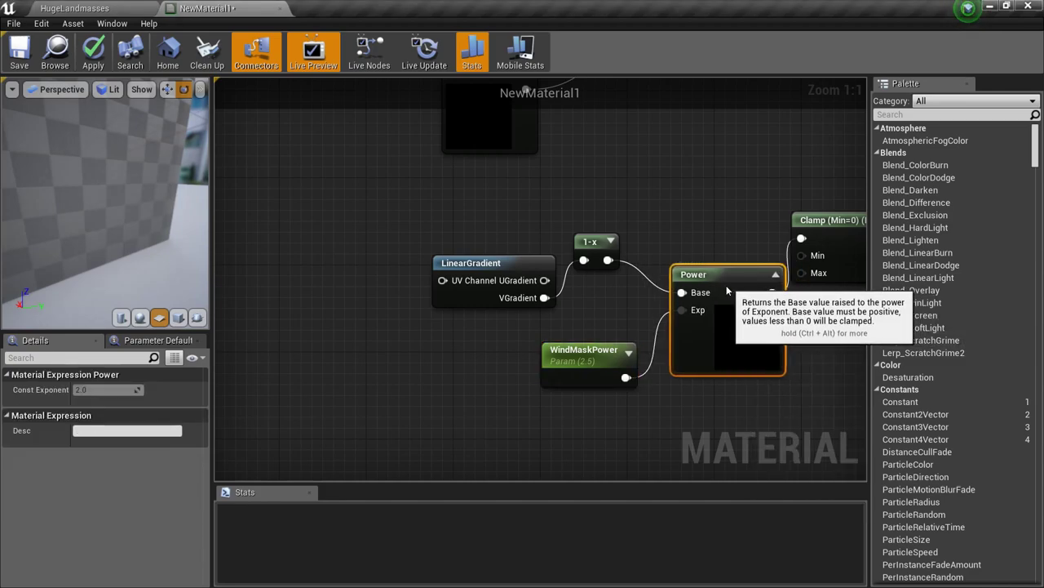
pyautogui.moveTo(703, 399); pyautogui.dragTo(674, 333, button='right')
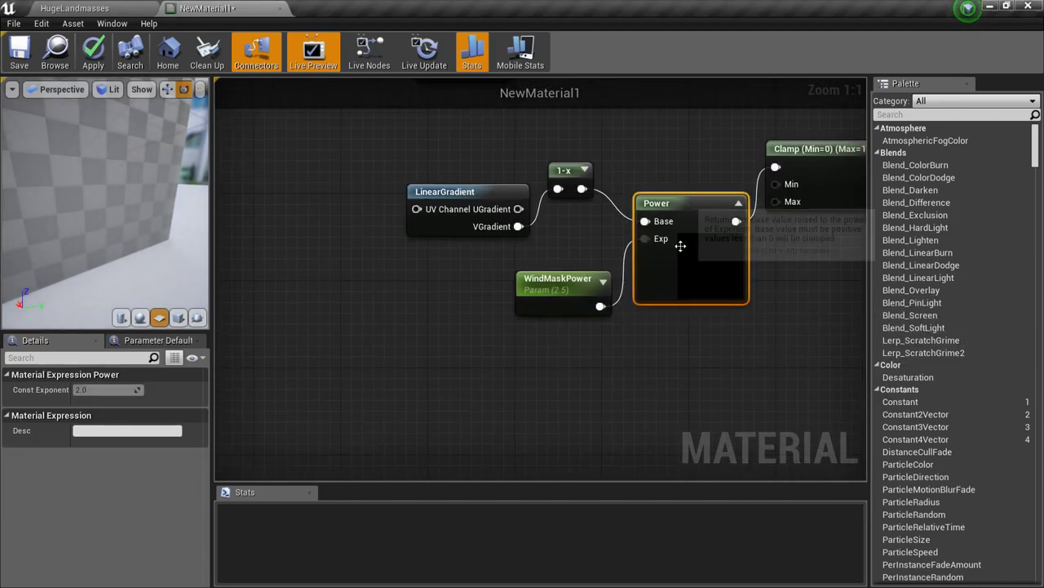
pyautogui.click(425, 54)
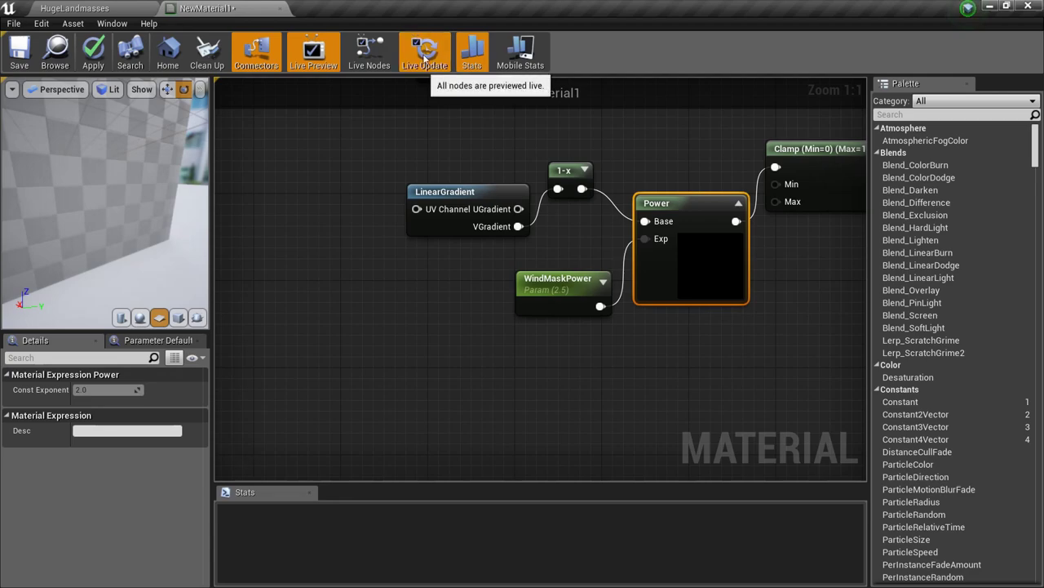
pyautogui.click(434, 65)
pyautogui.moveTo(391, 343); pyautogui.dragTo(523, 344, button='right')
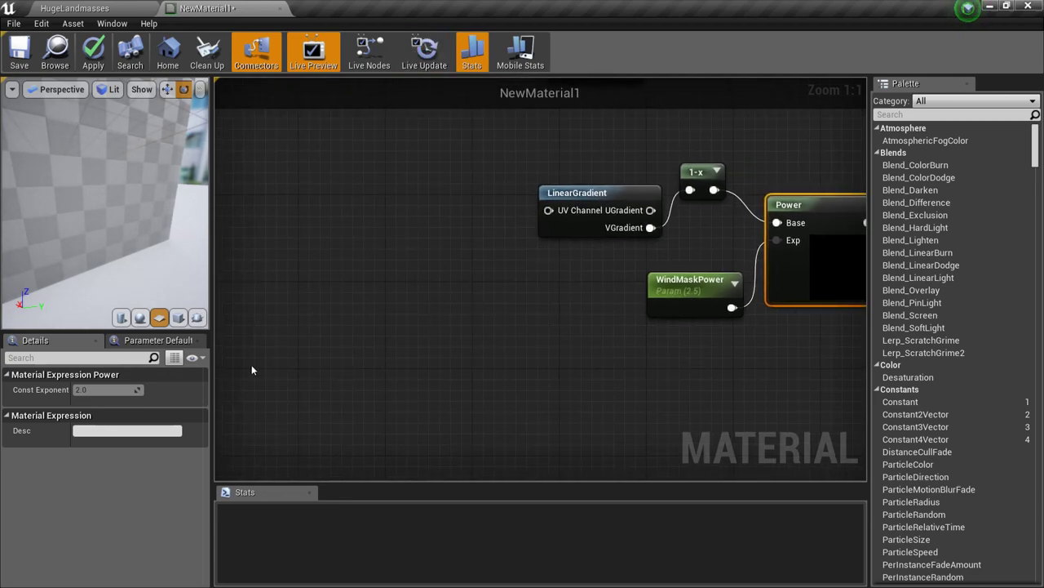
pyautogui.scroll(-8, 123, 218)
pyautogui.moveTo(124, 218); pyautogui.dragTo(109, 221)
pyautogui.hotkey('alt', 'Tab')
pyautogui.hotkey('alt', 'Tab')
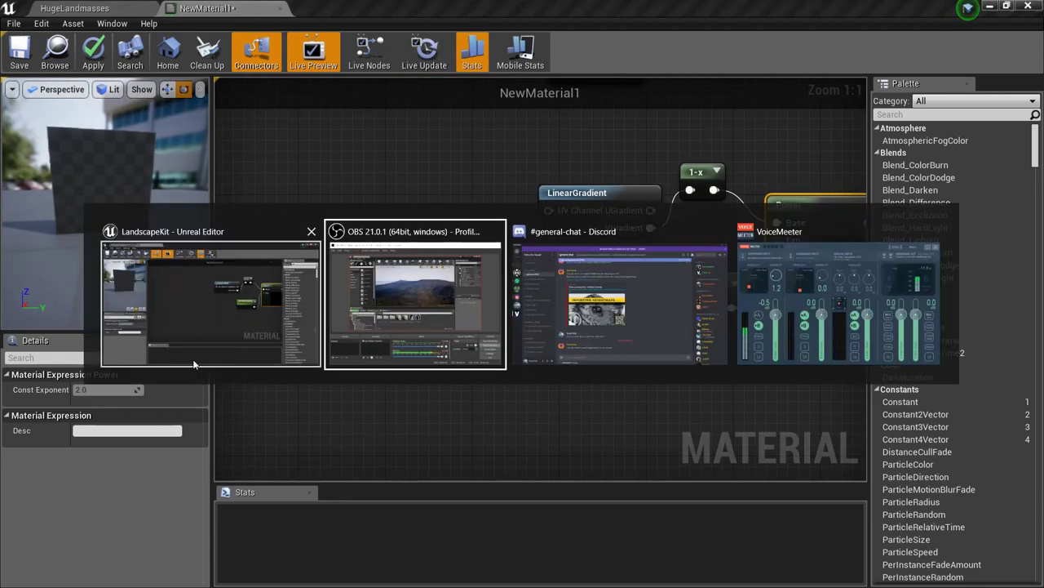
pyautogui.click(313, 327)
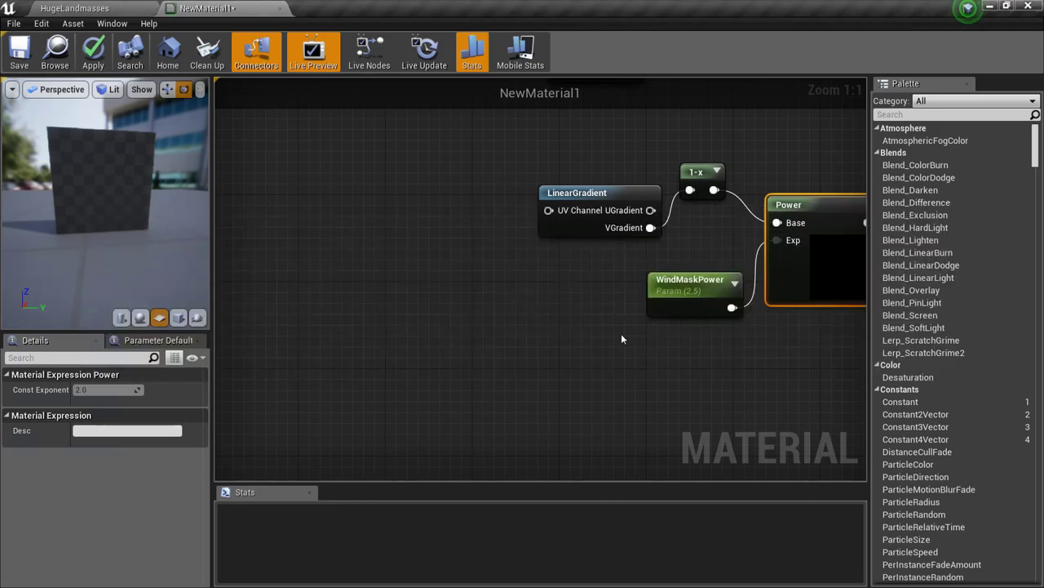
pyautogui.hotkey('alt', 'Tab')
pyautogui.click(217, 280)
# Examine the masked wind movement on the preview grass, the Power node's gradient and the overall material graph
pyautogui.moveTo(113, 174); pyautogui.dragTo(147, 192, button='right')
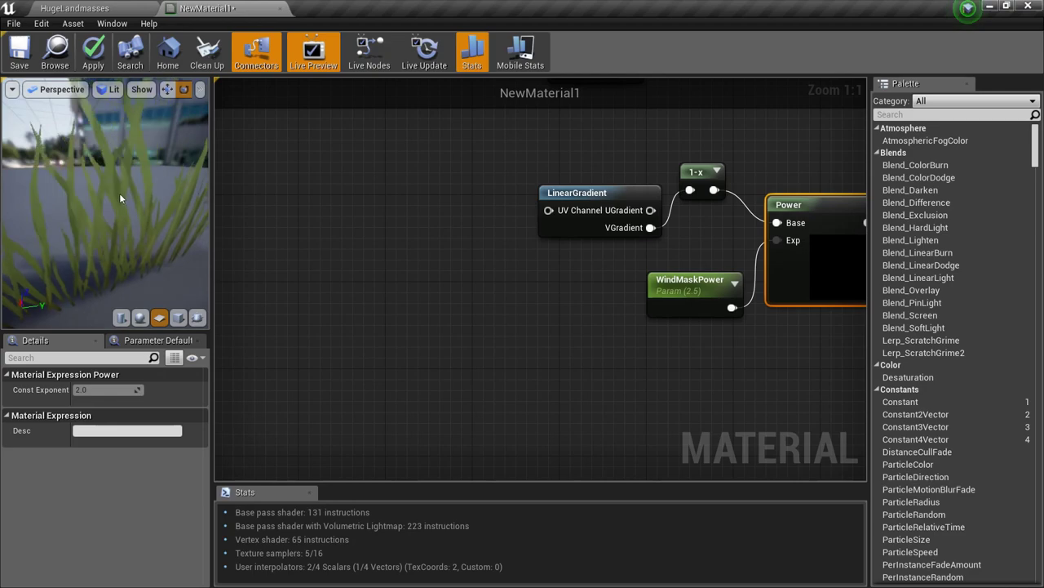
pyautogui.moveTo(81, 245); pyautogui.dragTo(106, 241)
pyautogui.moveTo(106, 204); pyautogui.dragTo(163, 211)
pyautogui.moveTo(114, 204)
pyautogui.mouseDown(button='right')
pyautogui.moveTo(93, 221)
pyautogui.moveTo(118, 200)
pyautogui.mouseUp(button='right')
pyautogui.moveTo(673, 380); pyautogui.dragTo(527, 376, button='right')
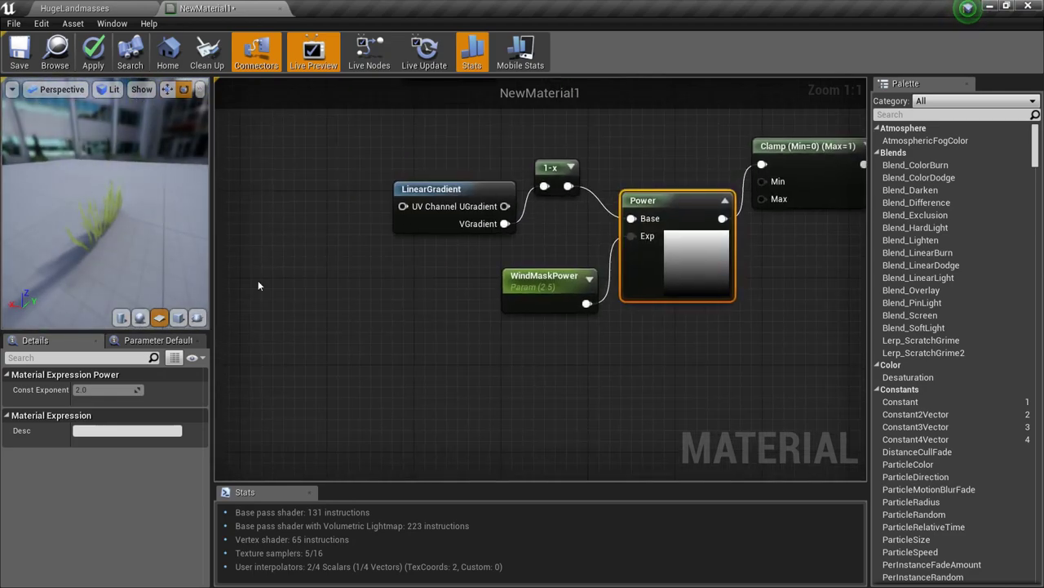
pyautogui.moveTo(118, 193); pyautogui.dragTo(155, 167)
pyautogui.moveTo(513, 345); pyautogui.dragTo(531, 474, button='right')
pyautogui.scroll(-6, 530, 474)
pyautogui.moveTo(681, 322); pyautogui.dragTo(730, 364, button='right')
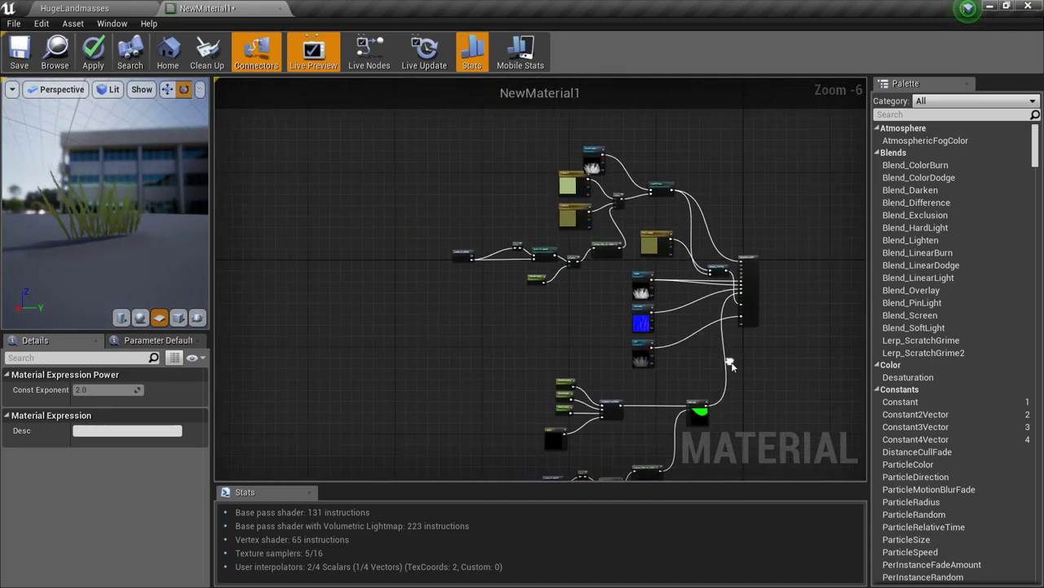
pyautogui.scroll(5, 629, 347)
pyautogui.moveTo(573, 273); pyautogui.dragTo(557, 587, button='right')
pyautogui.scroll(-2, 562, 345)
pyautogui.scroll(-2, 622, 361)
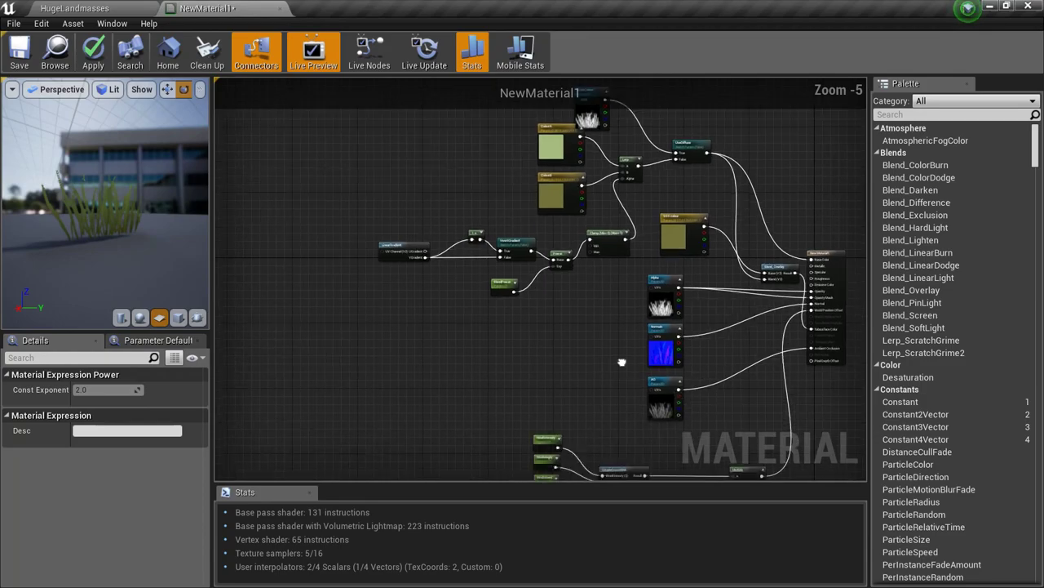
# Add a scalar parameter named Specular beside the Alpha texture and connect it to the material's Specular input
pyautogui.moveTo(622, 362); pyautogui.dragTo(432, 253, button='right')
pyautogui.scroll(3, 531, 243)
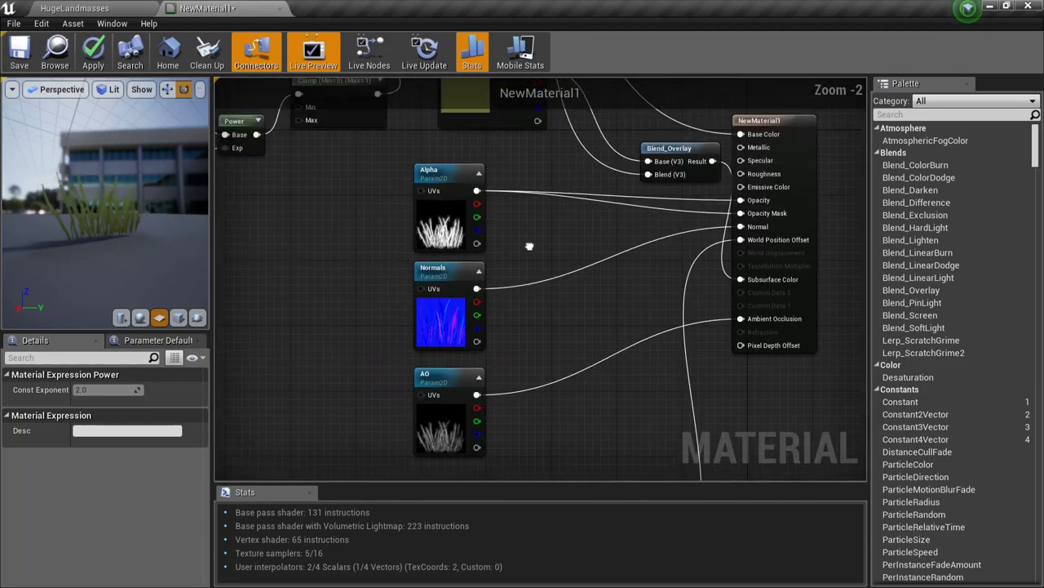
pyautogui.moveTo(531, 243); pyautogui.dragTo(541, 206, button='right')
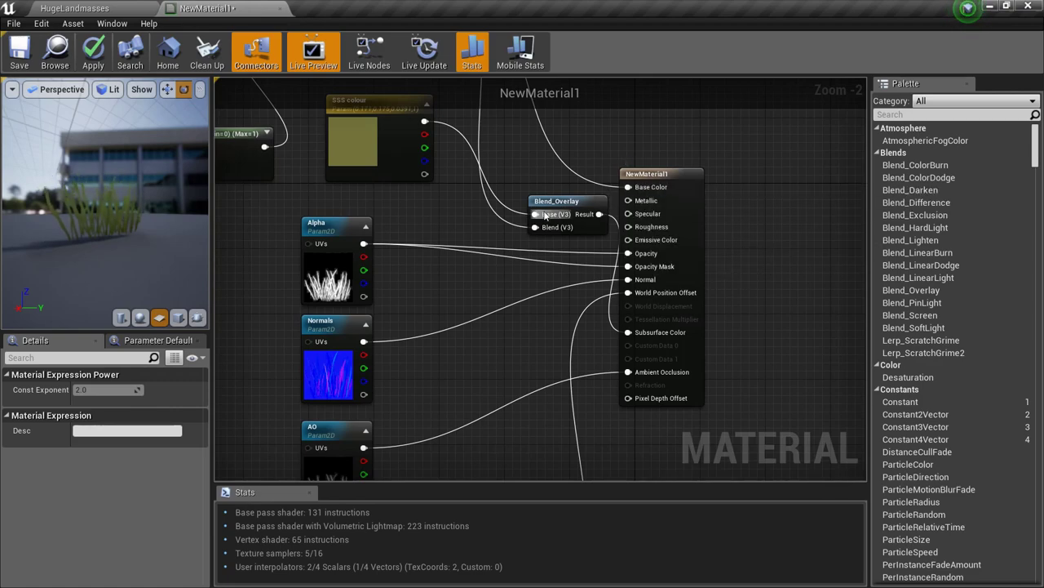
pyautogui.click(400, 210)
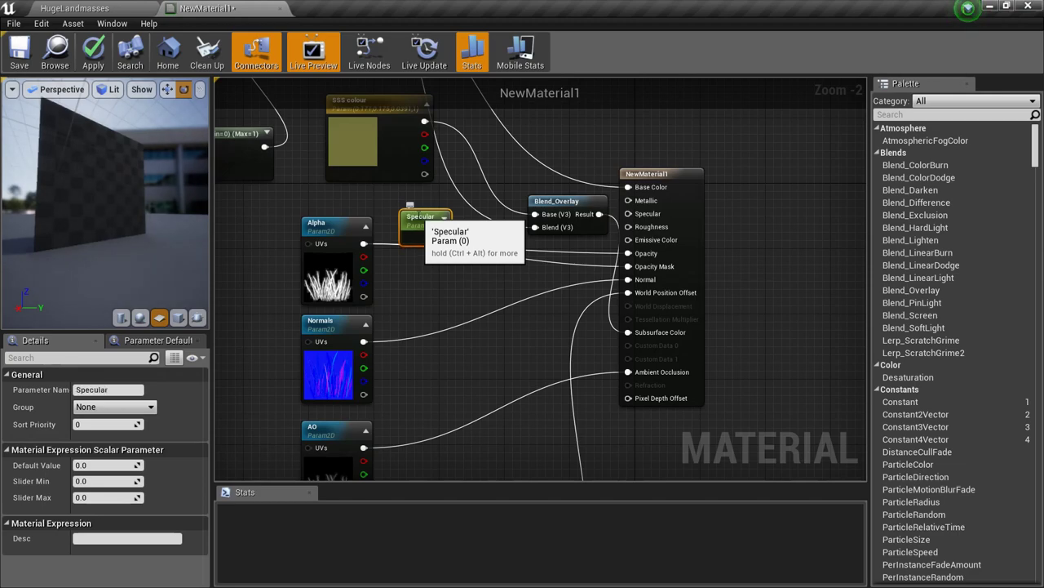
pyautogui.moveTo(439, 238)
pyautogui.mouseDown()
pyautogui.moveTo(665, 202)
pyautogui.moveTo(619, 222)
pyautogui.moveTo(441, 243)
pyautogui.mouseUp()
# Save the grass material with its new wind mask and Specular parameter
pyautogui.moveTo(444, 277); pyautogui.dragTo(695, 367, button='right')
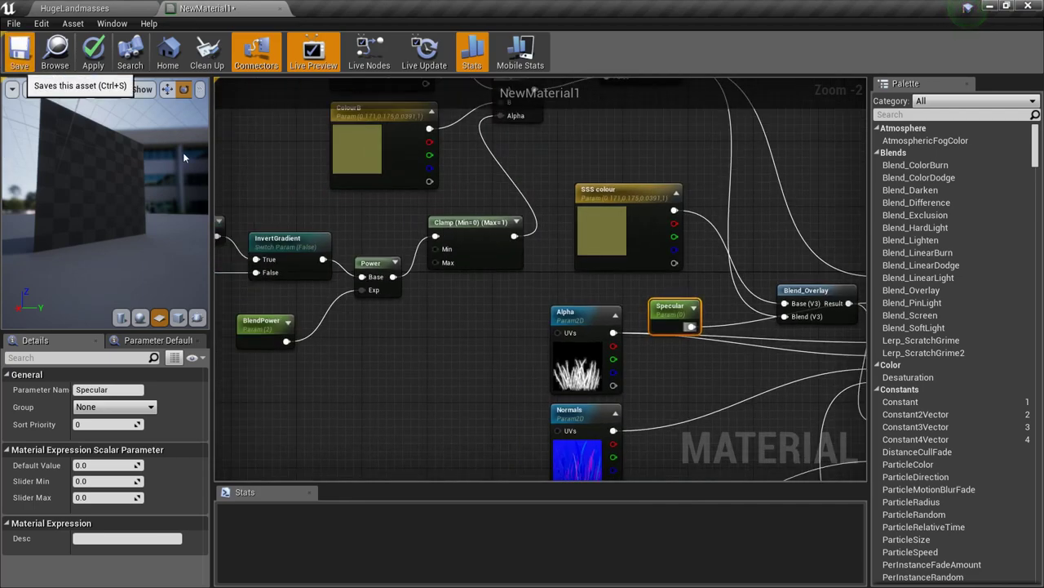
pyautogui.hotkey('alt', 'Tab')
pyautogui.hotkey('alt', 'Tab')
pyautogui.hotkey('alt', 'shift', 'Tab')
pyautogui.hotkey('alt', 'Tab')
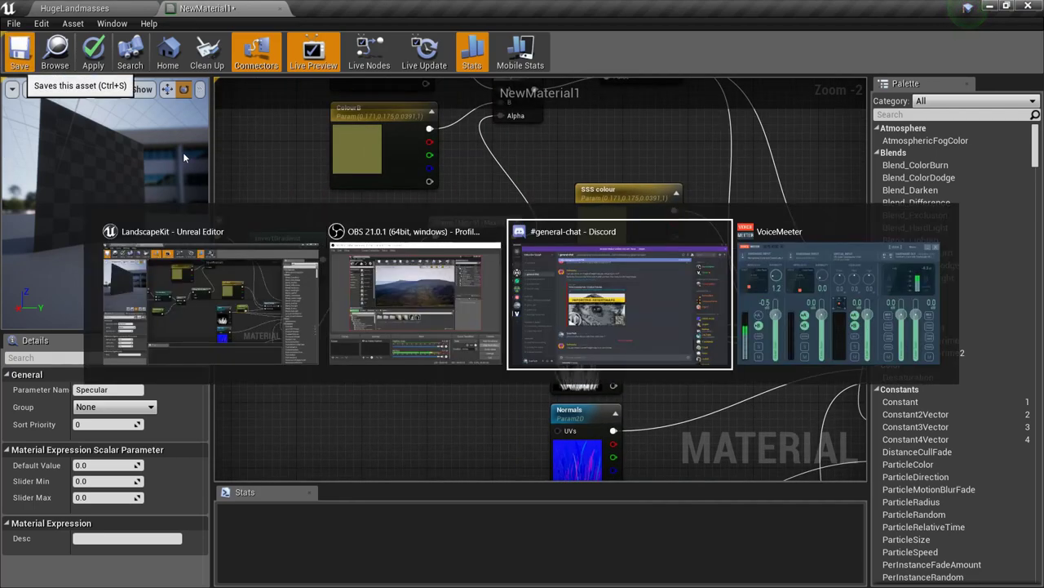
pyautogui.hotkey('alt', 'Tab')
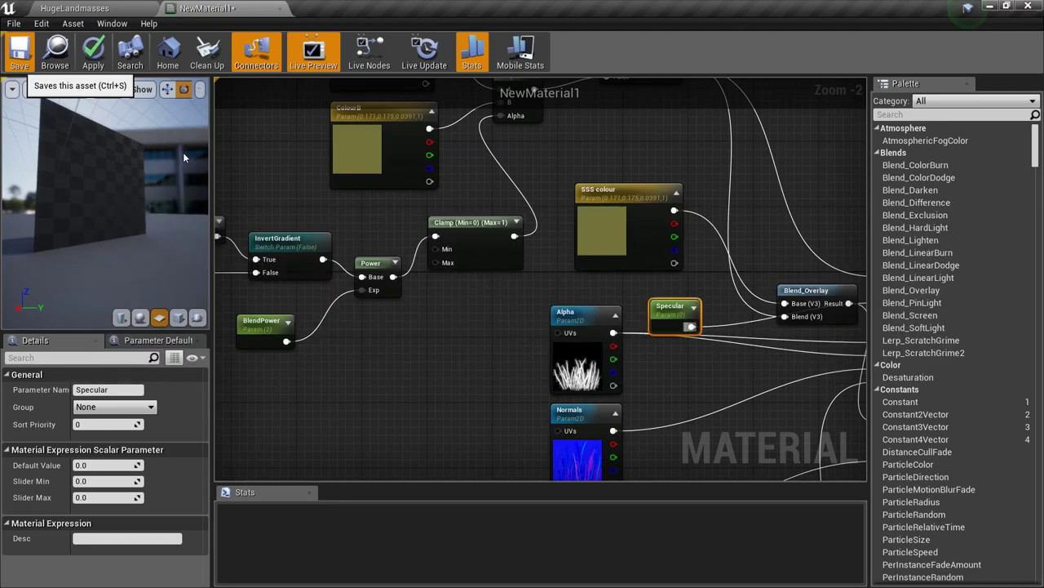
pyautogui.hotkey('ctrl', 's')
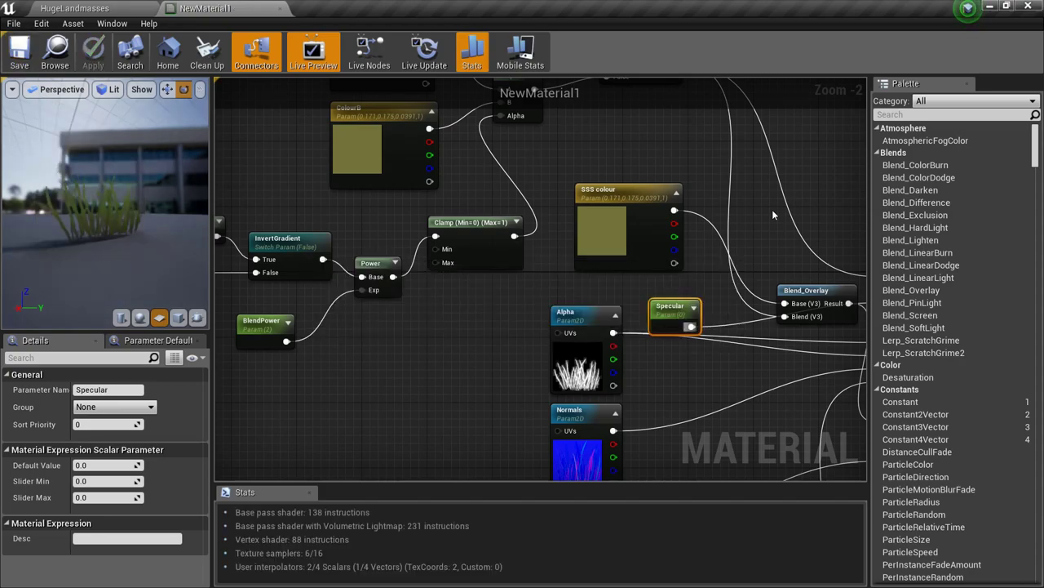
# Inspect the grass material preview up close and open the Grass static mesh for editing
pyautogui.moveTo(105, 204); pyautogui.dragTo(104, 236, button='right')
pyautogui.moveTo(114, 220); pyautogui.dragTo(114, 221, button='right')
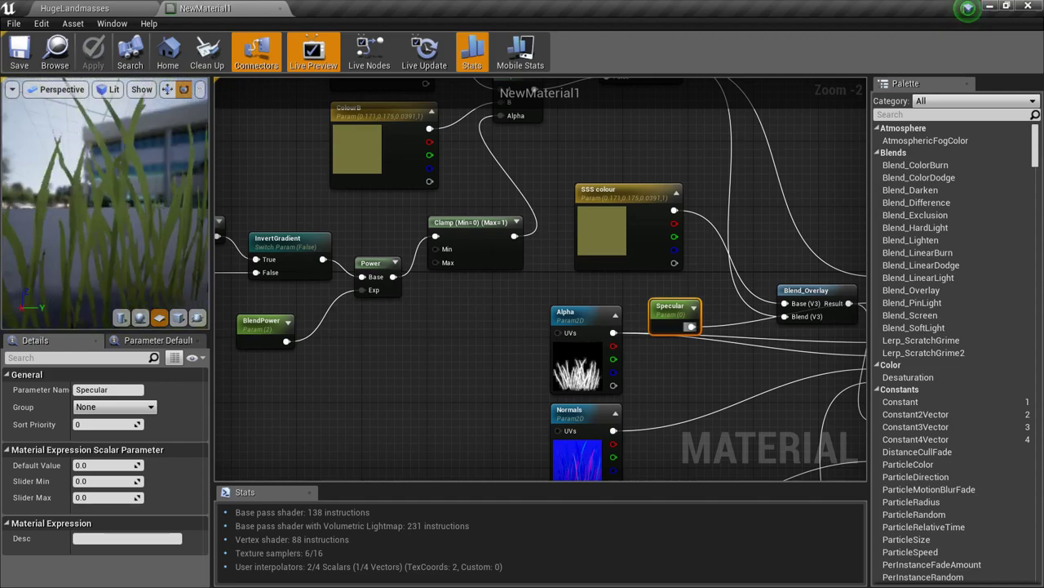
pyautogui.click(76, 6)
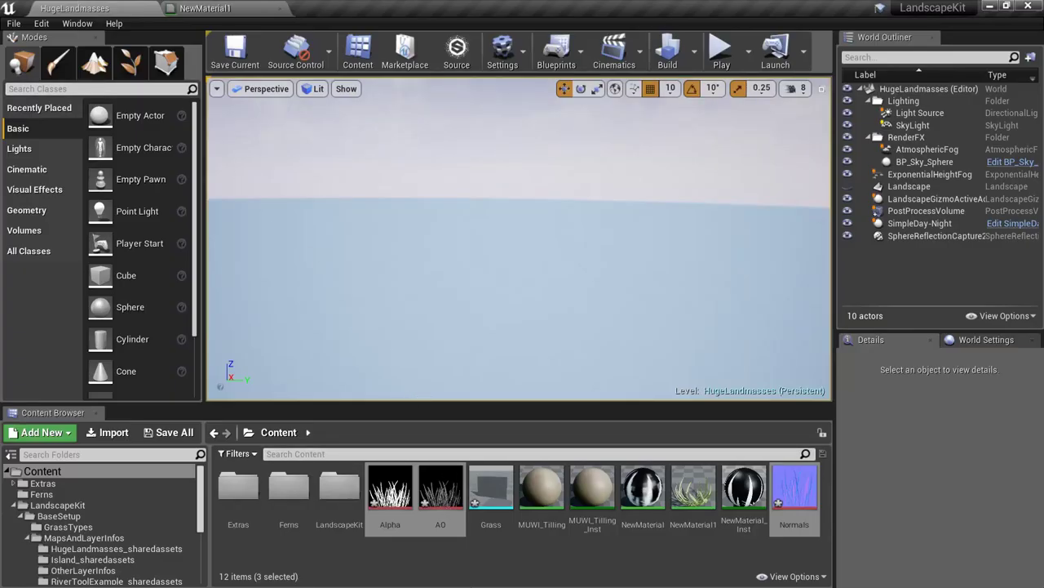
pyautogui.doubleClick(493, 493)
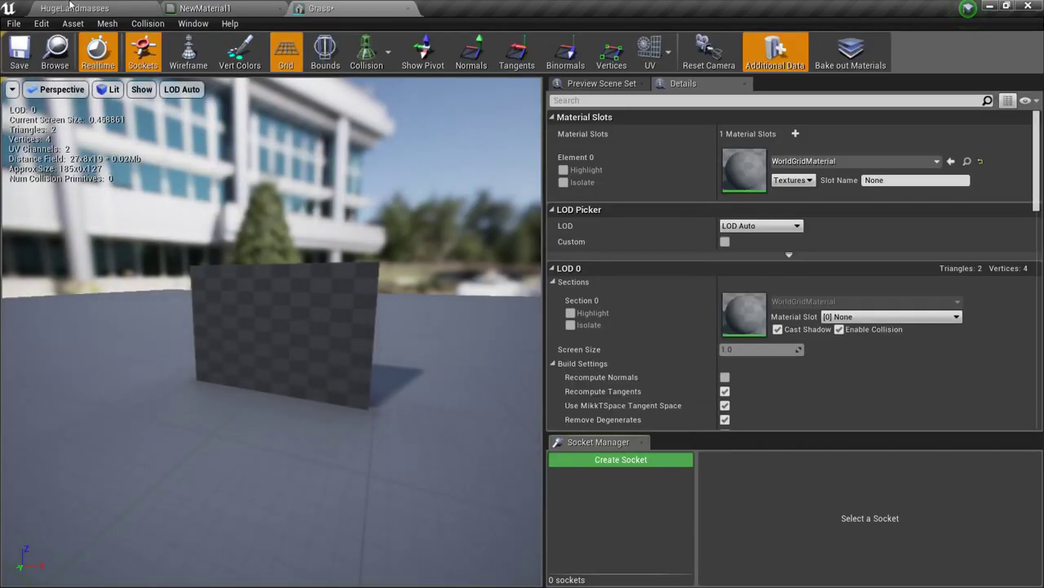
# Assign NewMaterial1 to the Grass mesh's Element 0 material slot
pyautogui.click(71, 7)
pyautogui.click(206, 7)
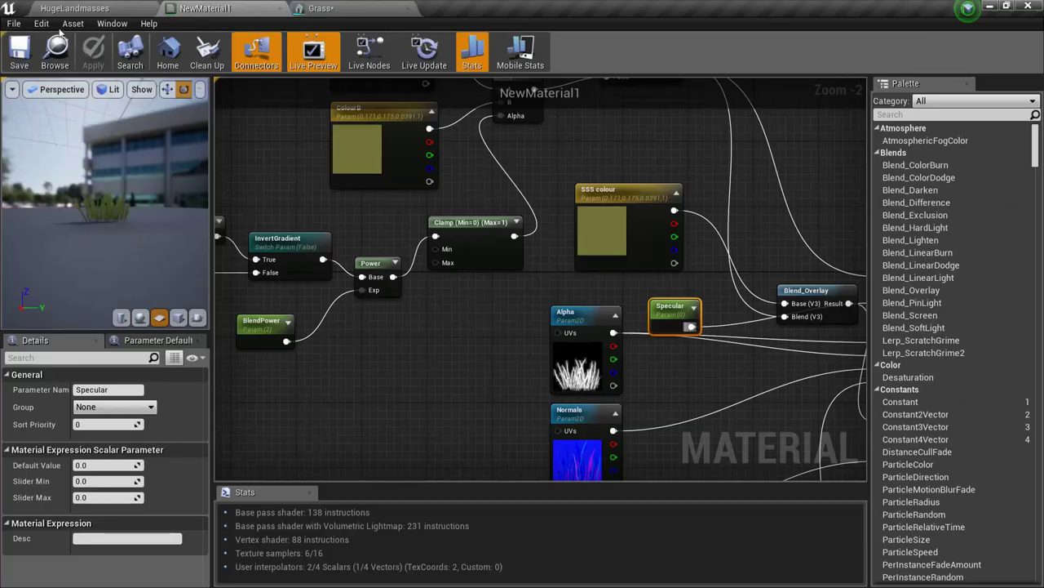
pyautogui.click(75, 7)
pyautogui.click(326, 7)
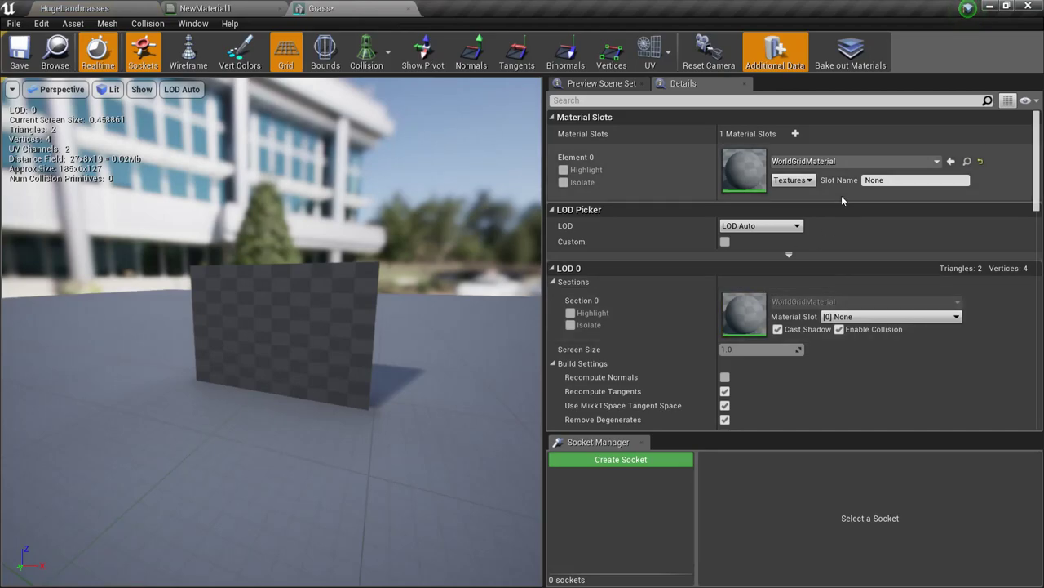
pyautogui.click(951, 161)
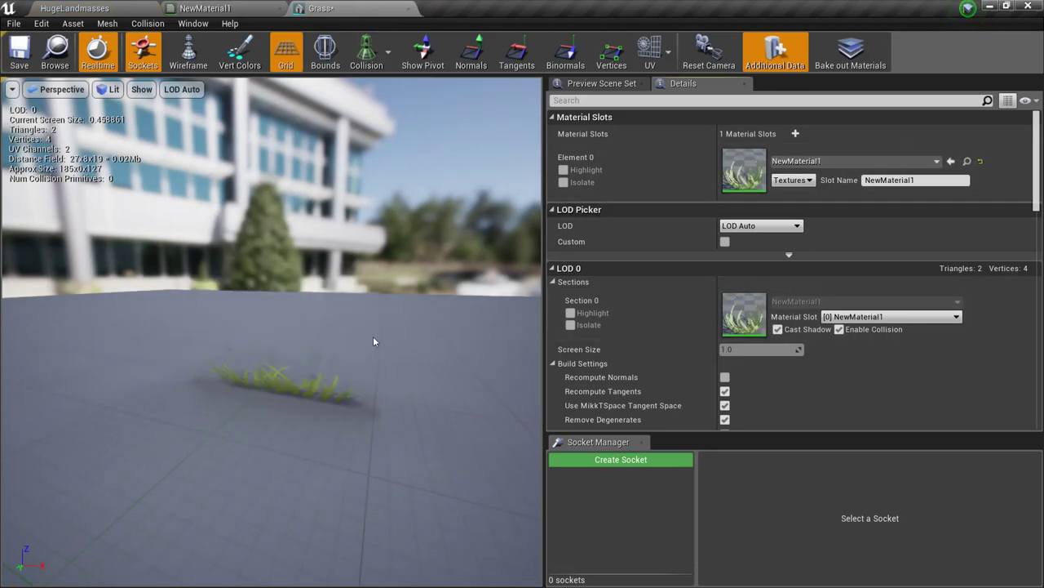
# Inspect the material on the Grass mesh and create a material instance from NewMaterial1
pyautogui.scroll(5, 373, 337)
pyautogui.moveTo(330, 412); pyautogui.dragTo(297, 400)
pyautogui.moveTo(268, 447)
pyautogui.mouseDown(button='right')
pyautogui.moveTo(269, 481)
pyautogui.moveTo(269, 447)
pyautogui.mouseUp(button='right')
pyautogui.moveTo(268, 446); pyautogui.dragTo(147, 204)
pyautogui.click(75, 8)
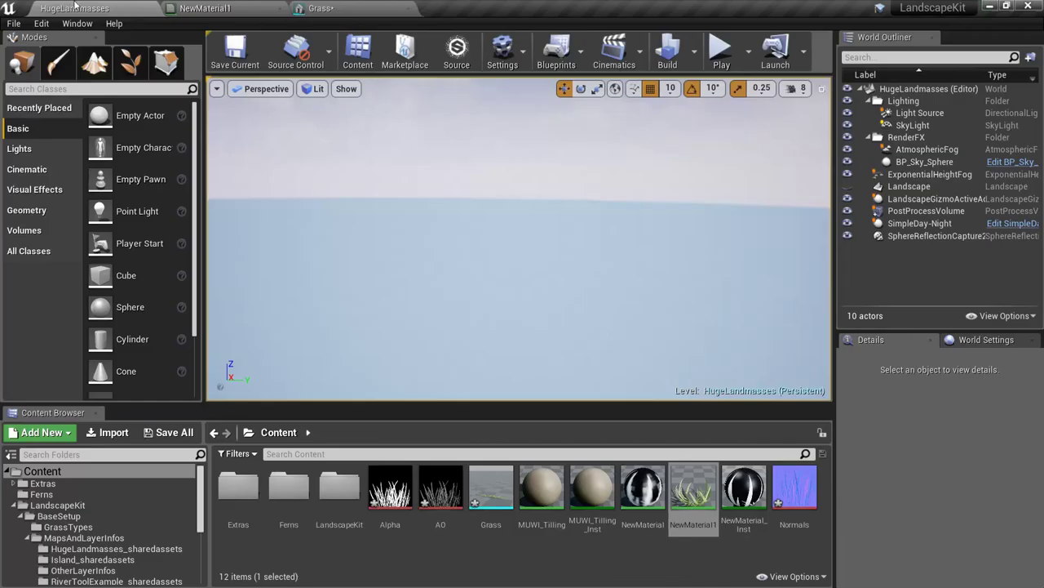
pyautogui.rightClick(704, 490)
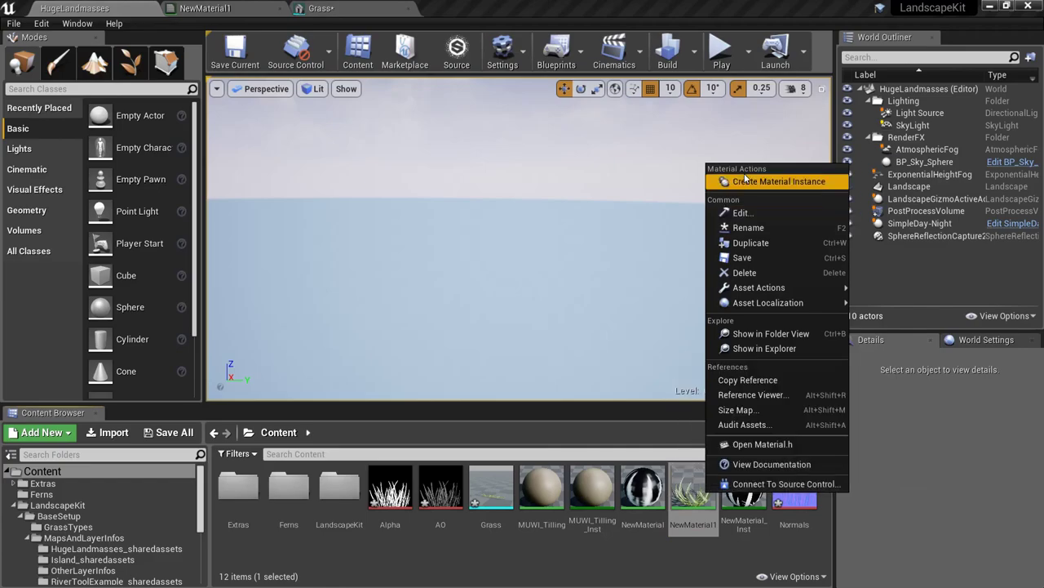
pyautogui.click(760, 183)
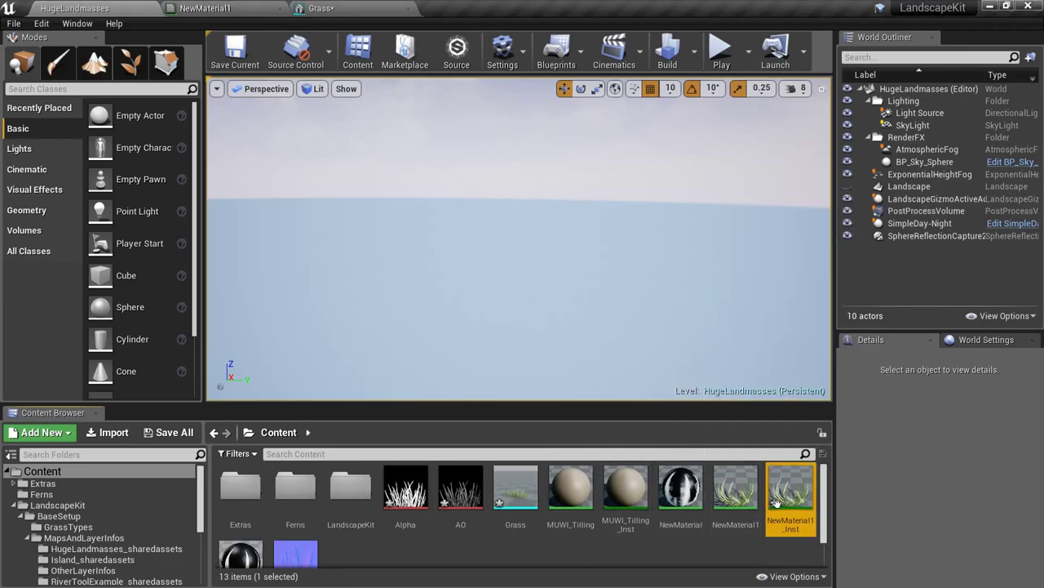
# Assign NewMaterial1_Inst to the Grass mesh's material slot and open the instance for editing
pyautogui.click(387, 6)
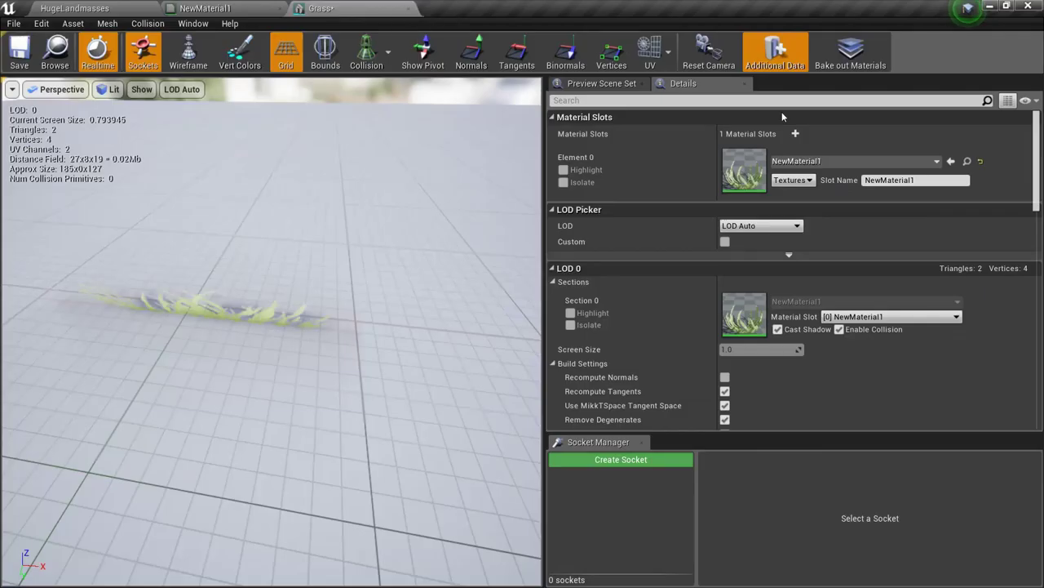
pyautogui.click(953, 161)
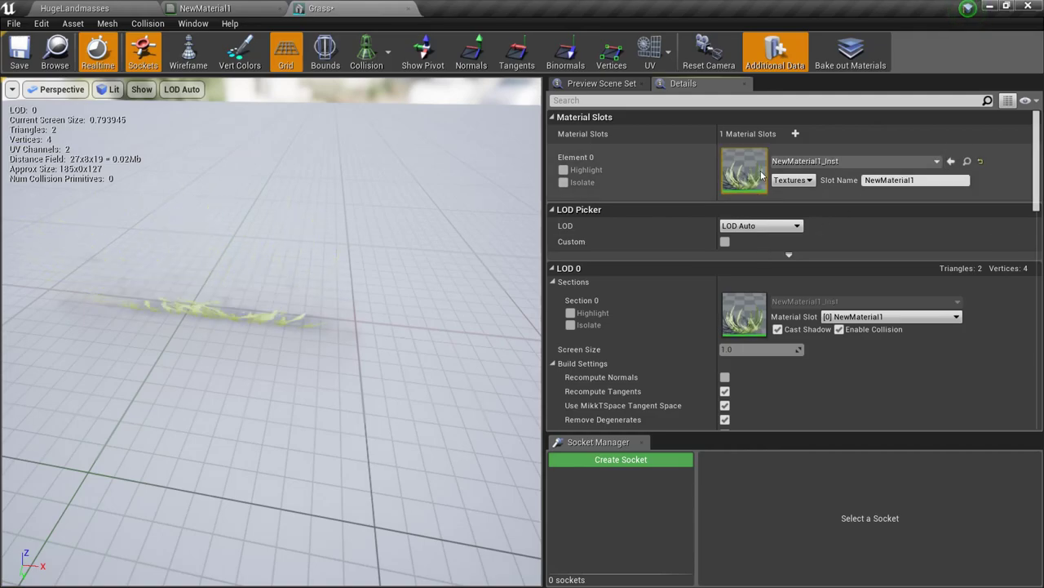
pyautogui.doubleClick(745, 170)
pyautogui.scroll(-1, 763, 261)
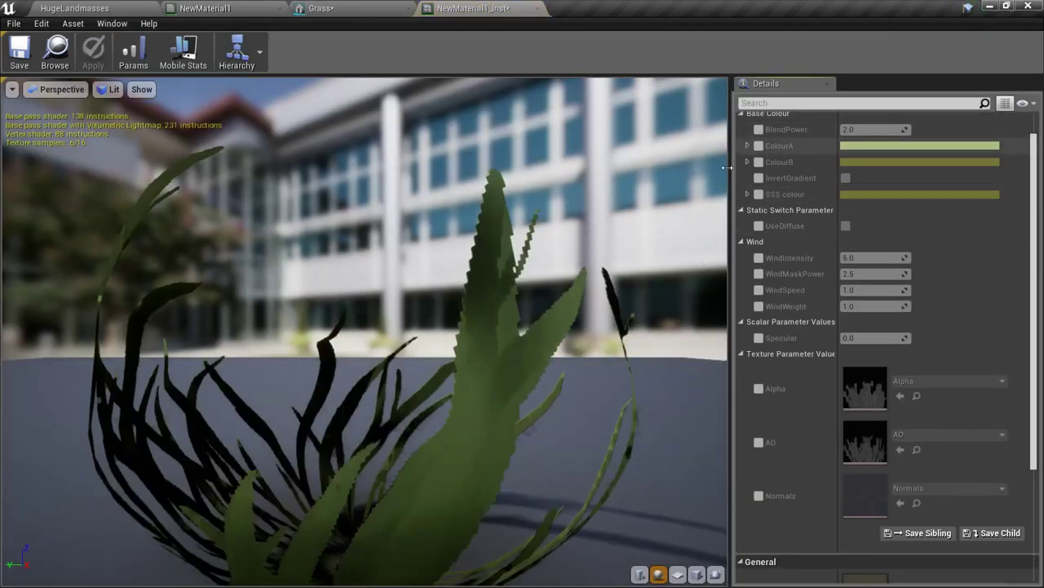
# Override WindIntensity and WindMaskPower in NewMaterial1_Inst, setting each to 1.0, and check the motion on the Grass mesh
pyautogui.click(759, 258)
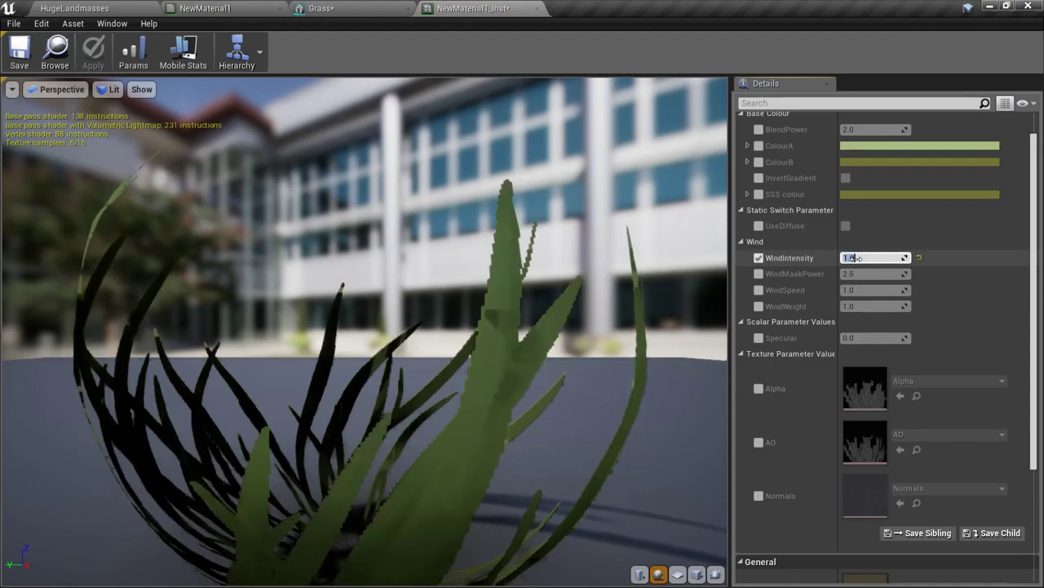
pyautogui.click(317, 8)
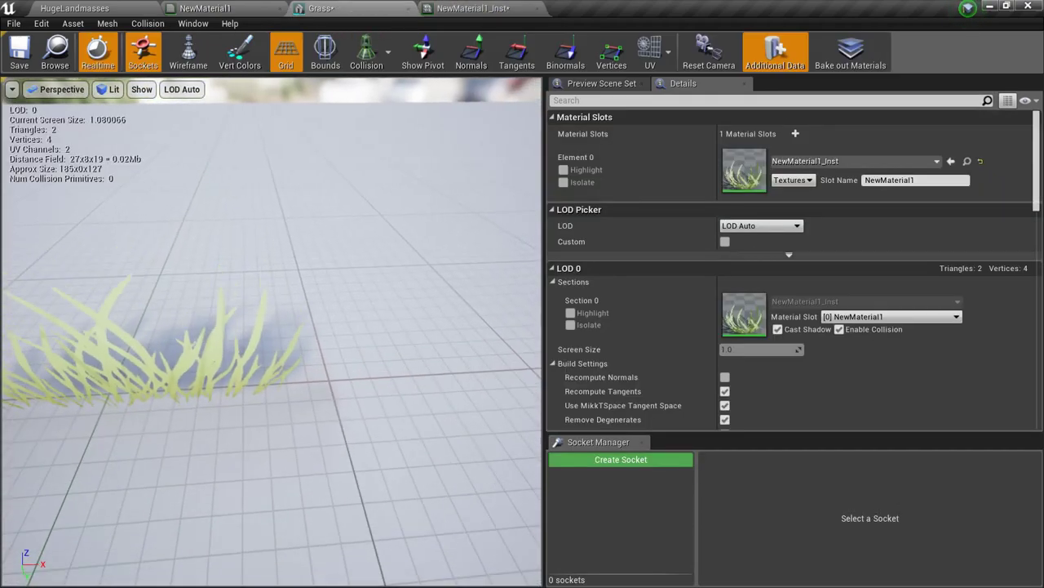
pyautogui.click(473, 8)
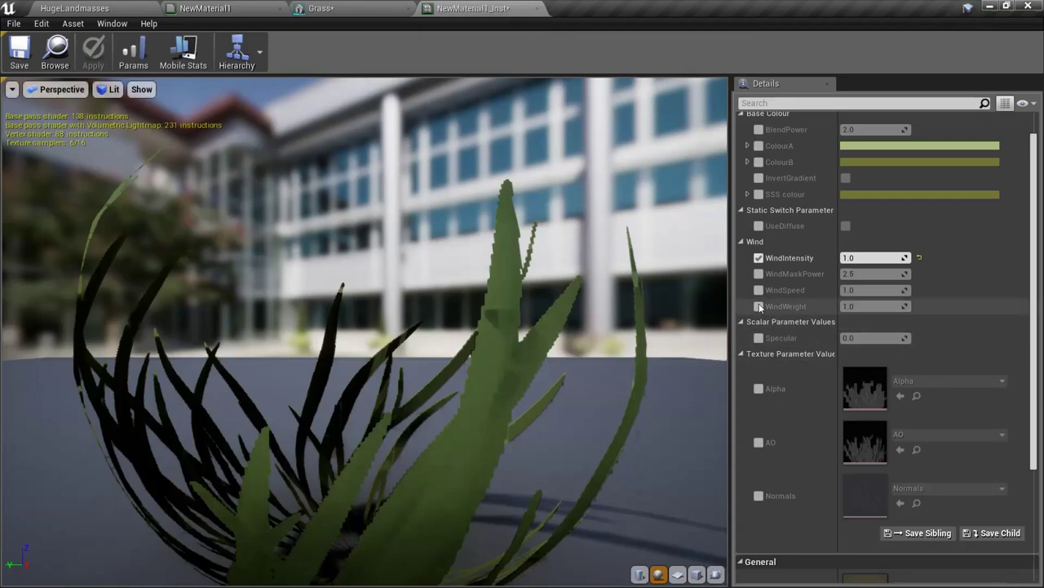
pyautogui.click(759, 273)
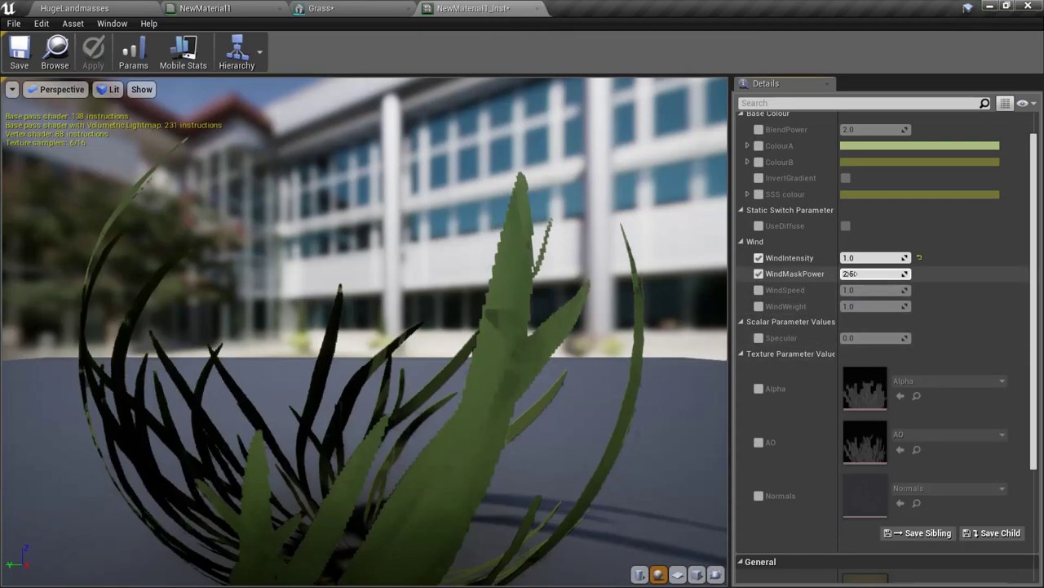
pyautogui.write('1')
pyautogui.press('Return')
# Examine the wind motion and blade shapes on the Grass mesh and in the material instance preview from several angles
pyautogui.click(345, 6)
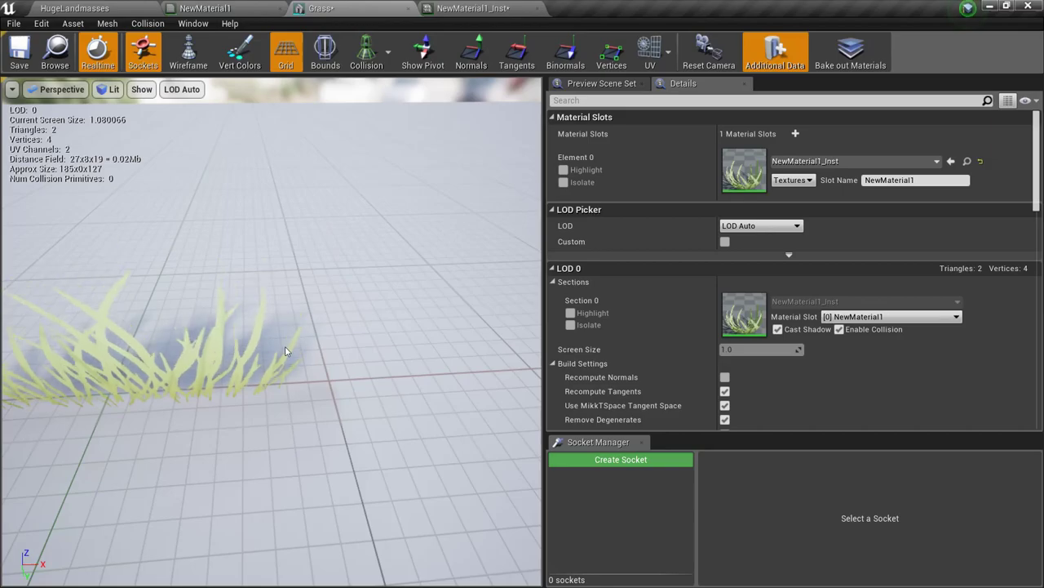
pyautogui.moveTo(289, 345); pyautogui.dragTo(269, 306, button='right')
pyautogui.keyDown('alt'); pyautogui.moveTo(270, 306); pyautogui.dragTo(174, 464); pyautogui.keyUp('alt')
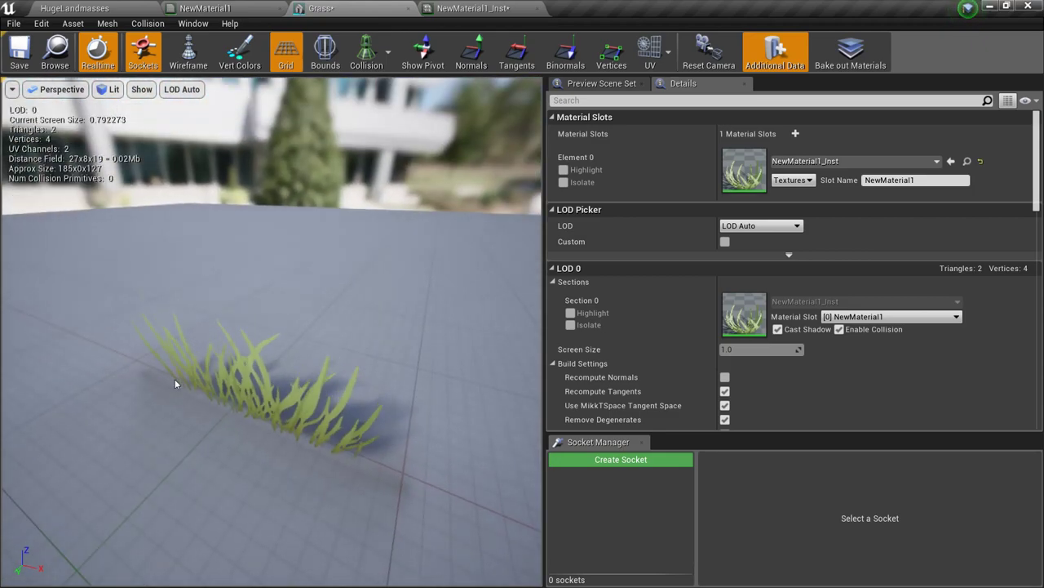
pyautogui.moveTo(273, 412); pyautogui.dragTo(273, 441)
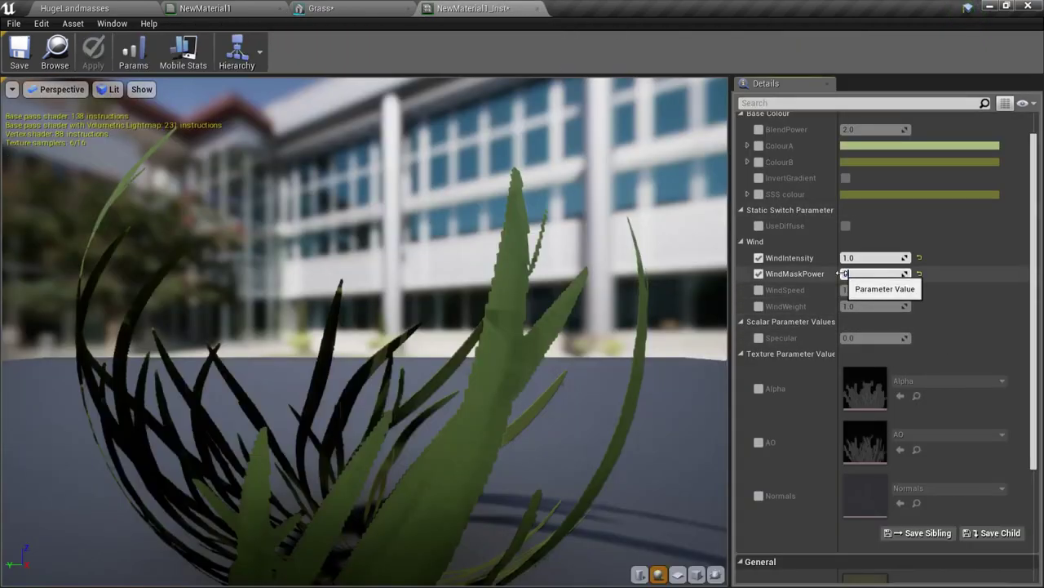
pyautogui.moveTo(142, 348); pyautogui.dragTo(334, 348)
pyautogui.scroll(-3, 312, 276)
pyautogui.moveTo(240, 237); pyautogui.dragTo(239, 253)
pyautogui.moveTo(377, 229); pyautogui.dragTo(622, 340)
pyautogui.scroll(2, 367, 318)
pyautogui.scroll(-4, 622, 340)
pyautogui.moveTo(473, 209); pyautogui.dragTo(407, 113)
pyautogui.click(343, 7)
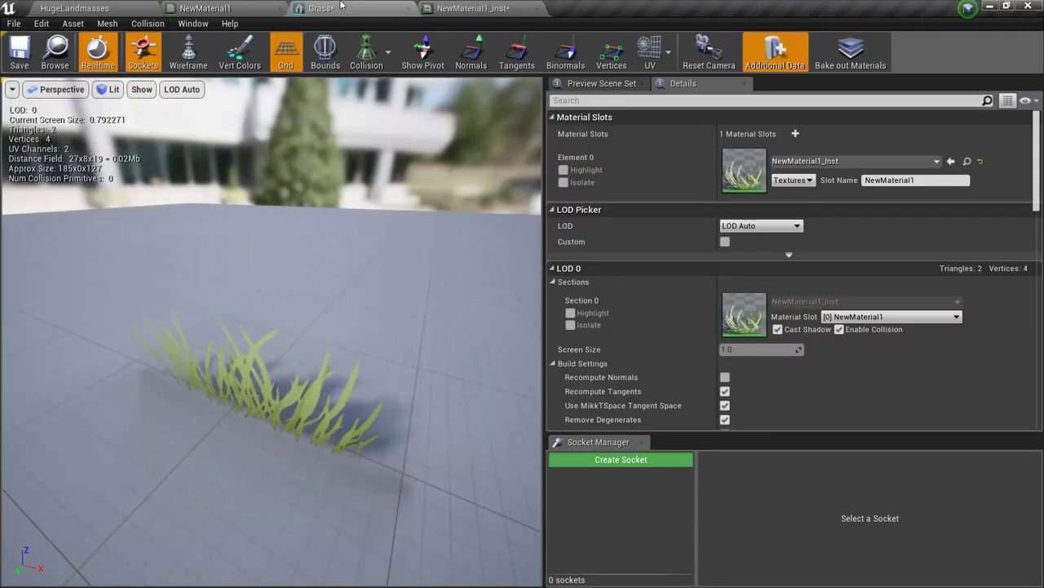
pyautogui.moveTo(360, 364); pyautogui.dragTo(372, 278)
pyautogui.moveTo(372, 278); pyautogui.dragTo(384, 306, button='right')
pyautogui.moveTo(228, 362); pyautogui.dragTo(204, 366, button='right')
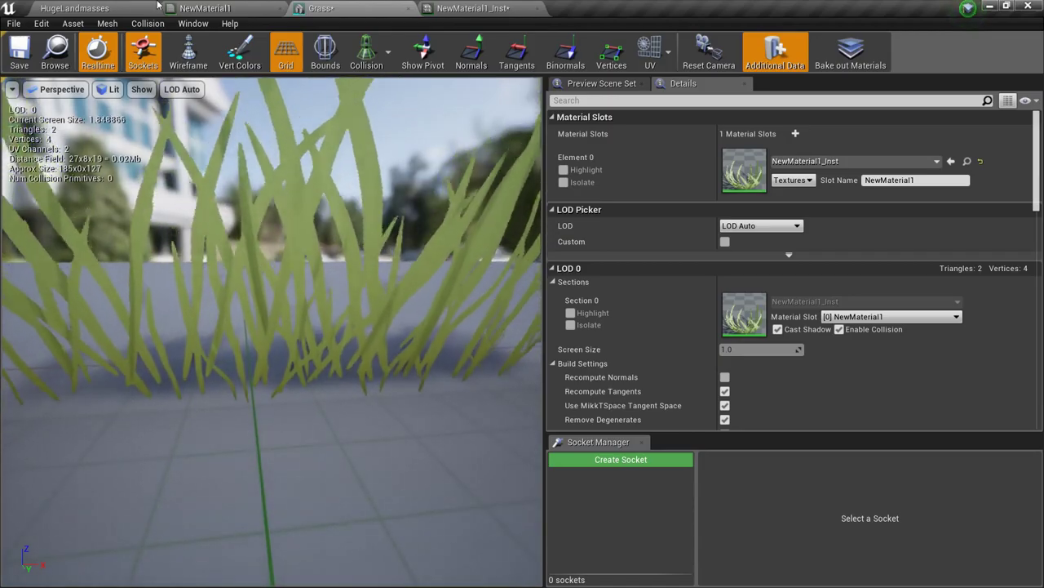
# Switch the HugeLandmasses level to Landscape mode and open GrassTuto.blend from the desktop in Blender
pyautogui.click(85, 8)
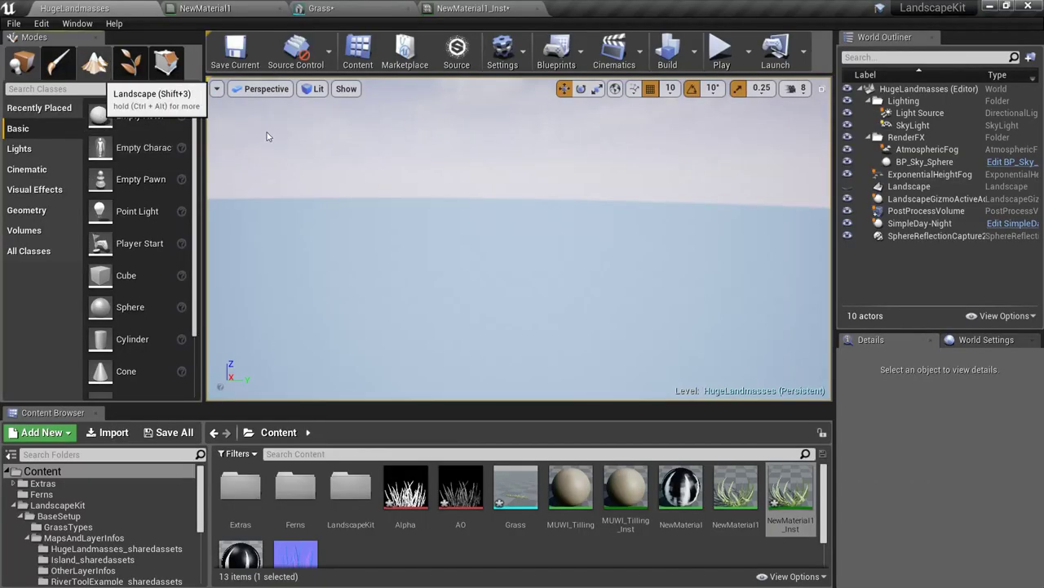
pyautogui.click(98, 70)
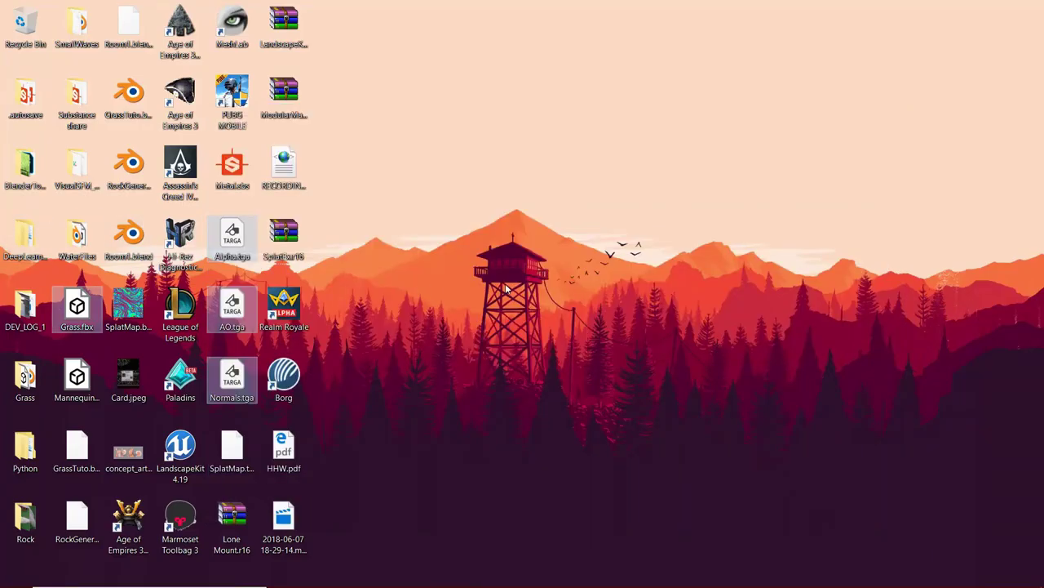
pyautogui.click(505, 287)
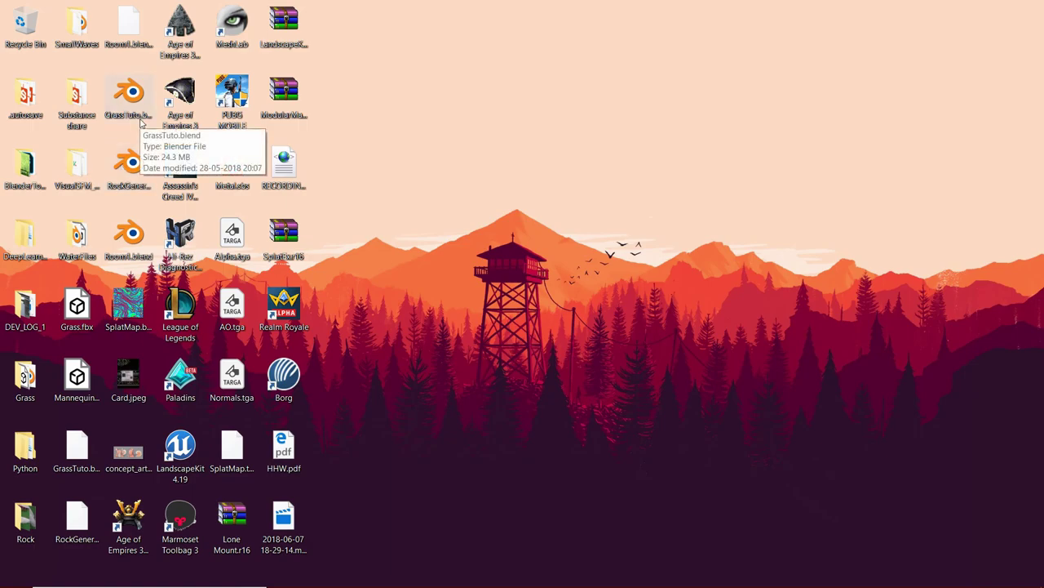
pyautogui.click(128, 94)
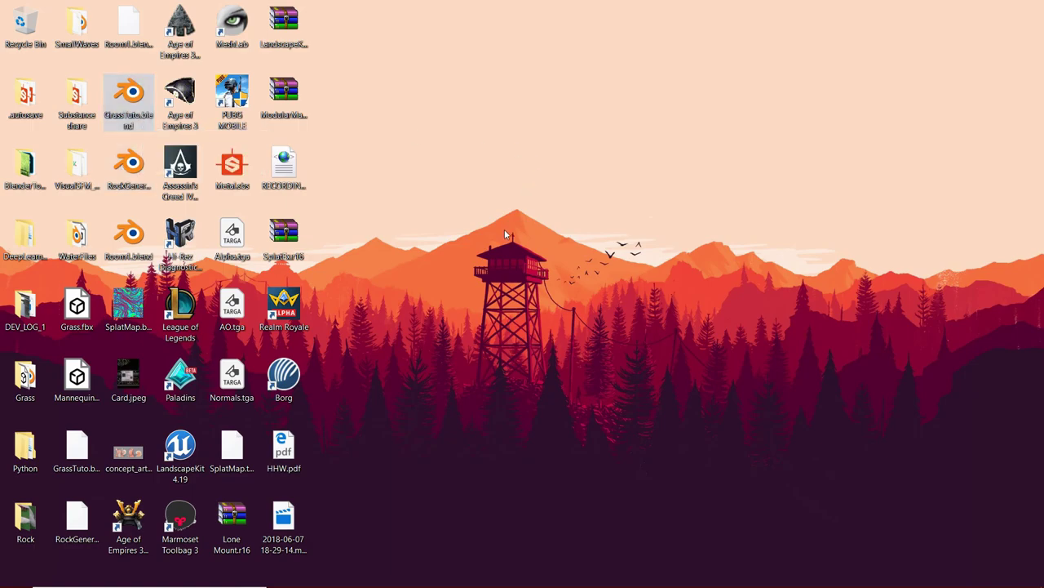
pyautogui.doubleClick(115, 81)
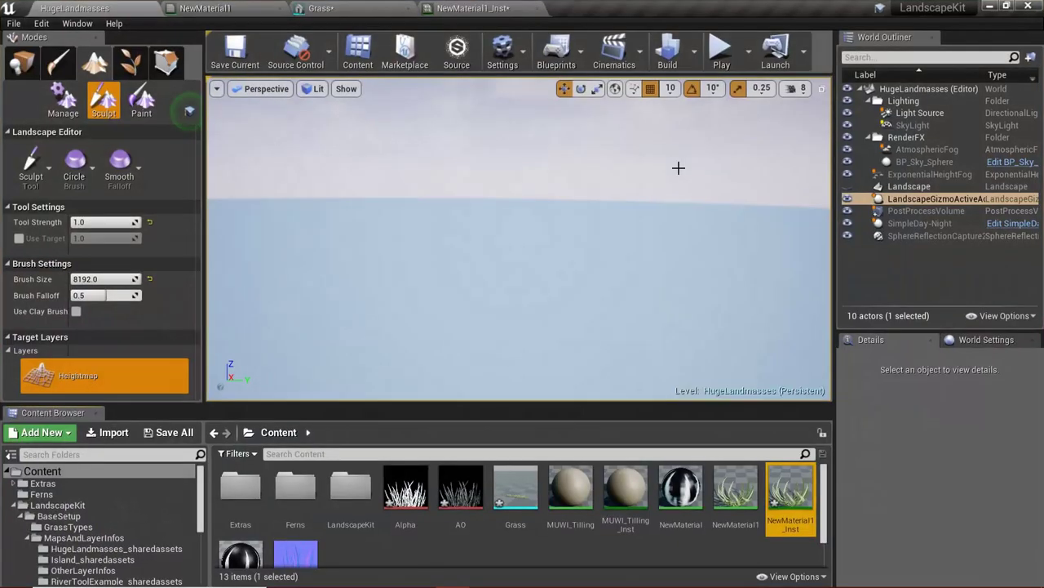
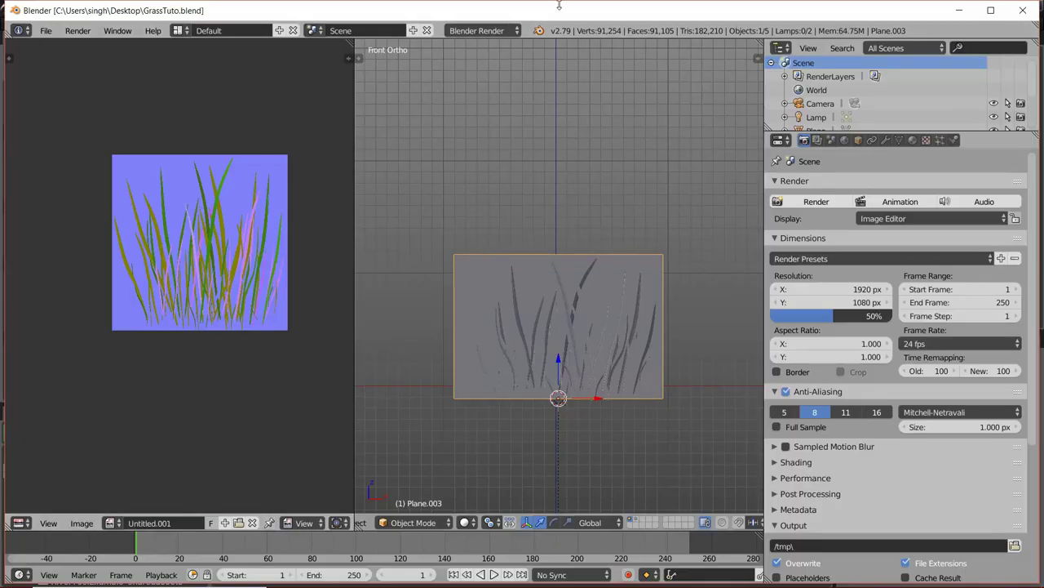
# Maximize the Blender window and duplicate the grass plane, placing the copy about 2.81 units along the global X axis
pyautogui.doubleClick(549, 15)
pyautogui.scroll(-8, 620, 359)
pyautogui.scroll(5, 622, 359)
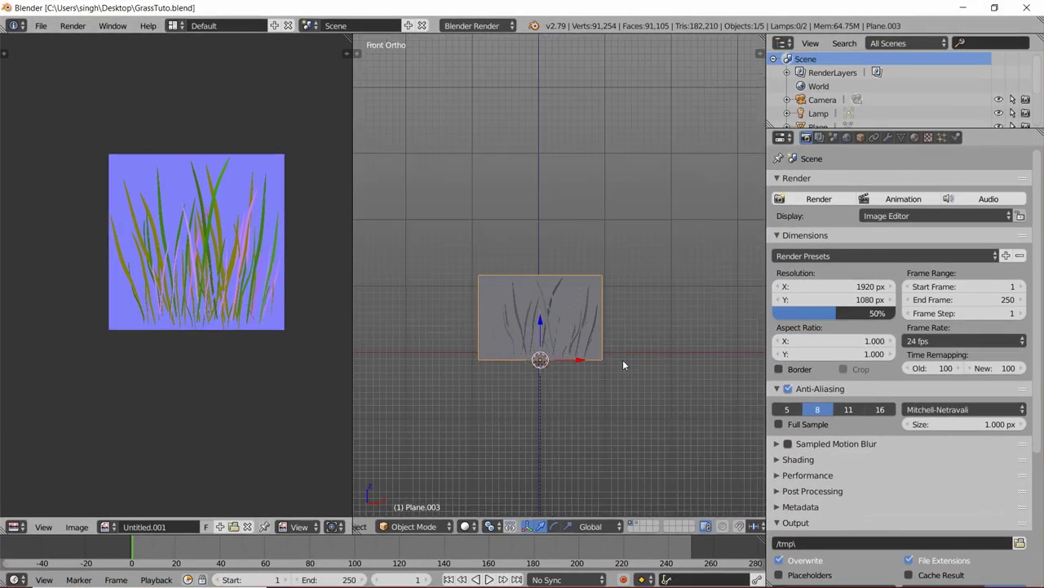
pyautogui.hotkey('shift', 'd')
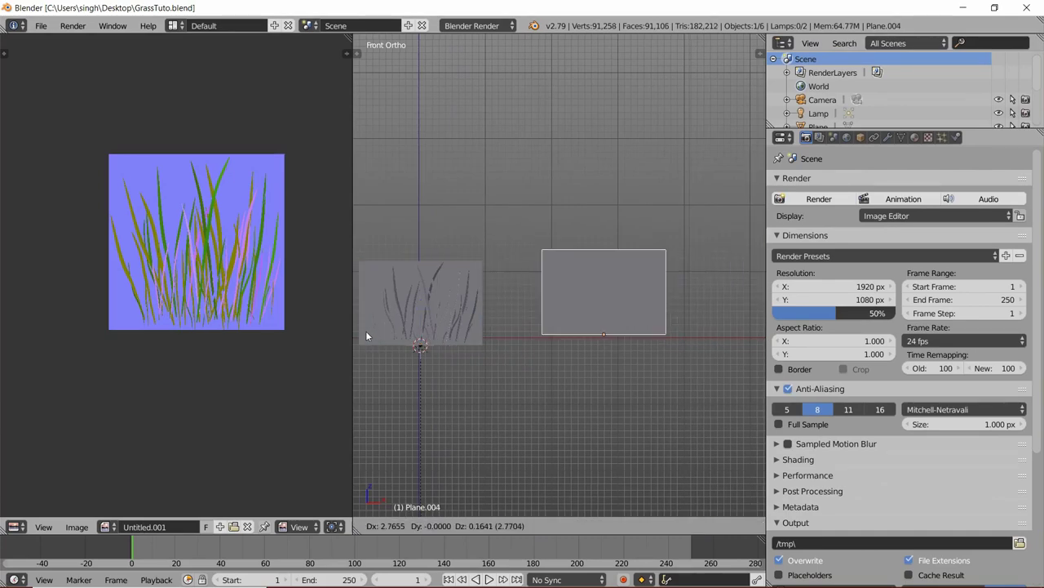
pyautogui.press('x')
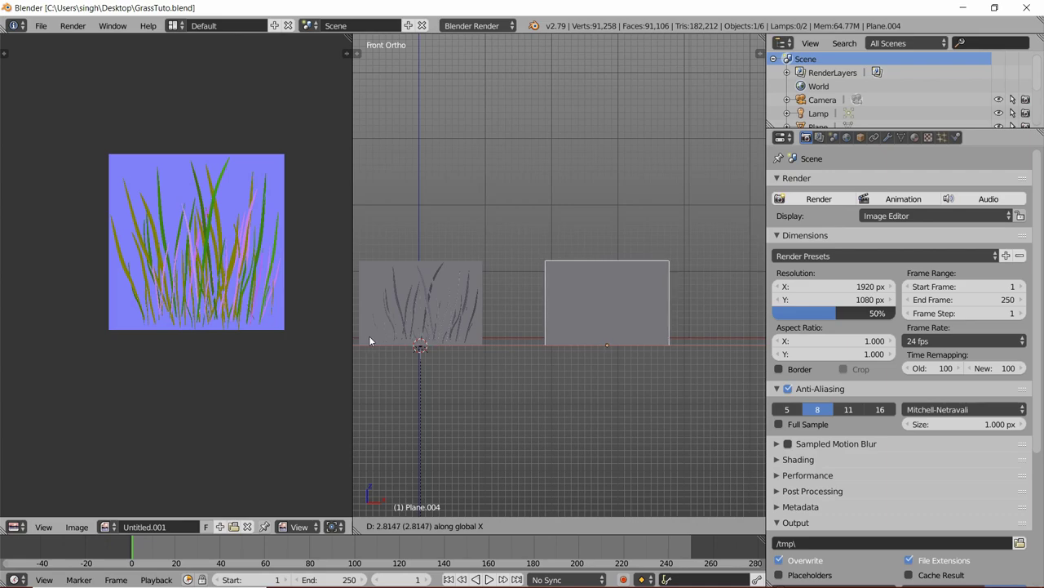
pyautogui.click(369, 336)
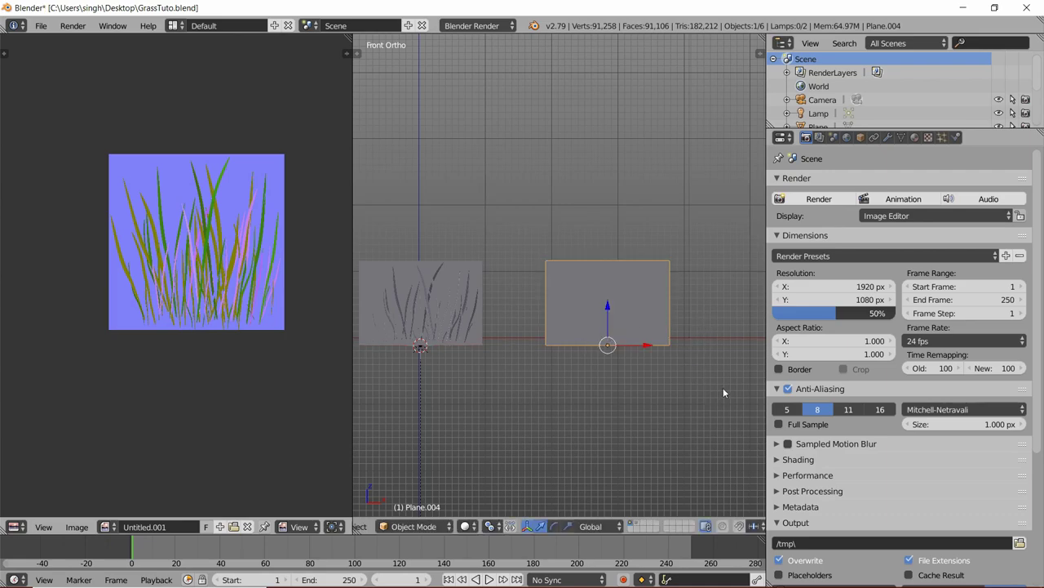
# Show the scene from the top in wireframe shading, centred on the duplicated grass plane
pyautogui.moveTo(723, 393); pyautogui.dragTo(666, 433, button='middle')
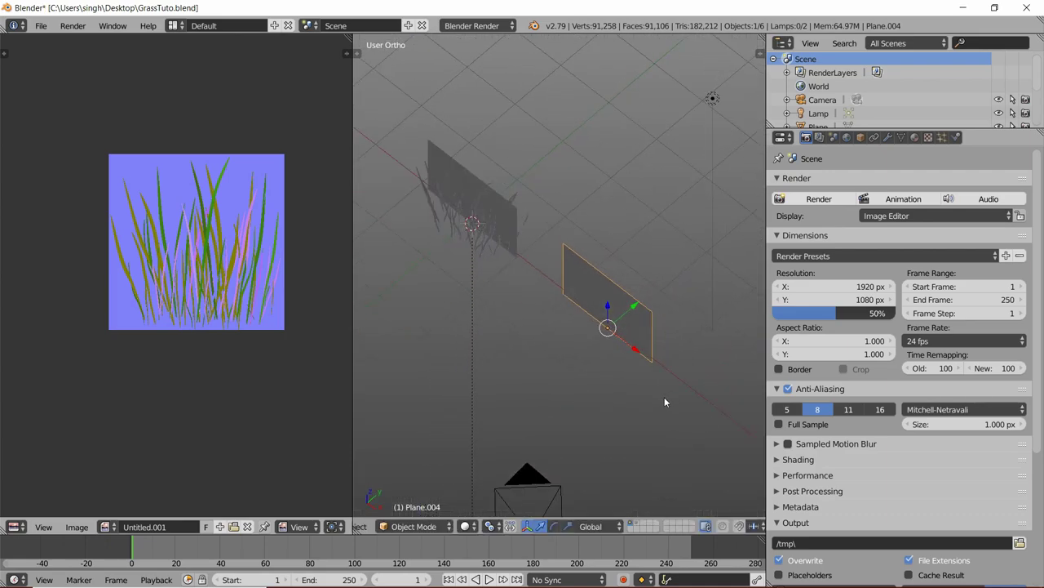
pyautogui.press('KP_7')
pyautogui.press('z')
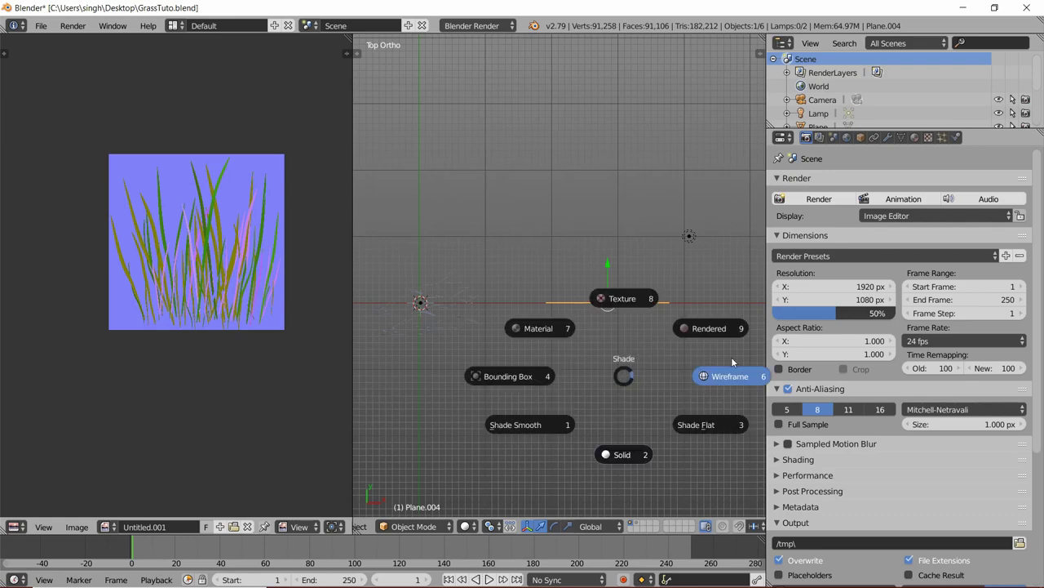
pyautogui.click(731, 357)
pyautogui.scroll(-2, 475, 303)
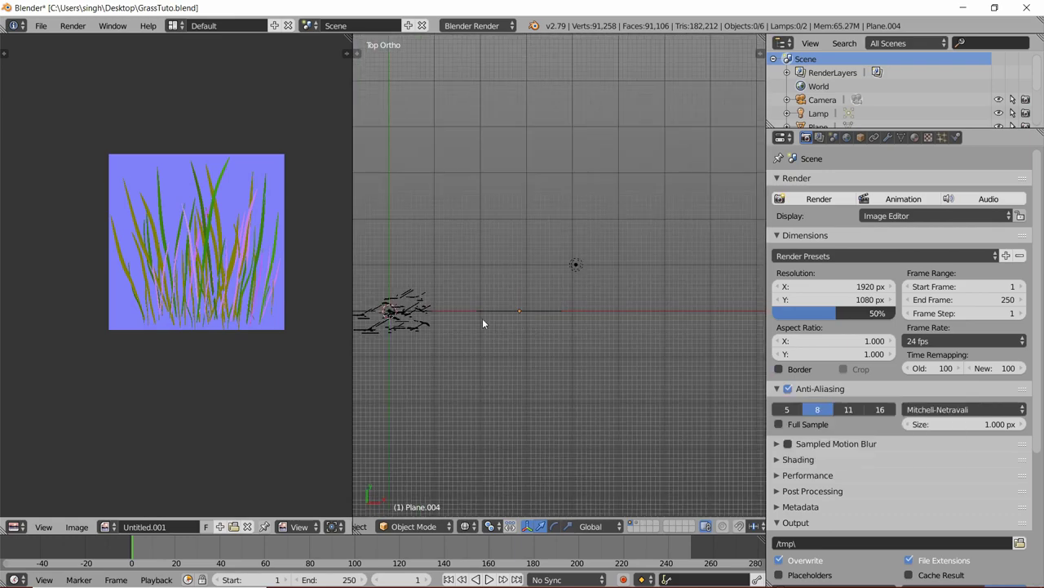
pyautogui.scroll(4, 508, 333)
pyautogui.click(475, 528)
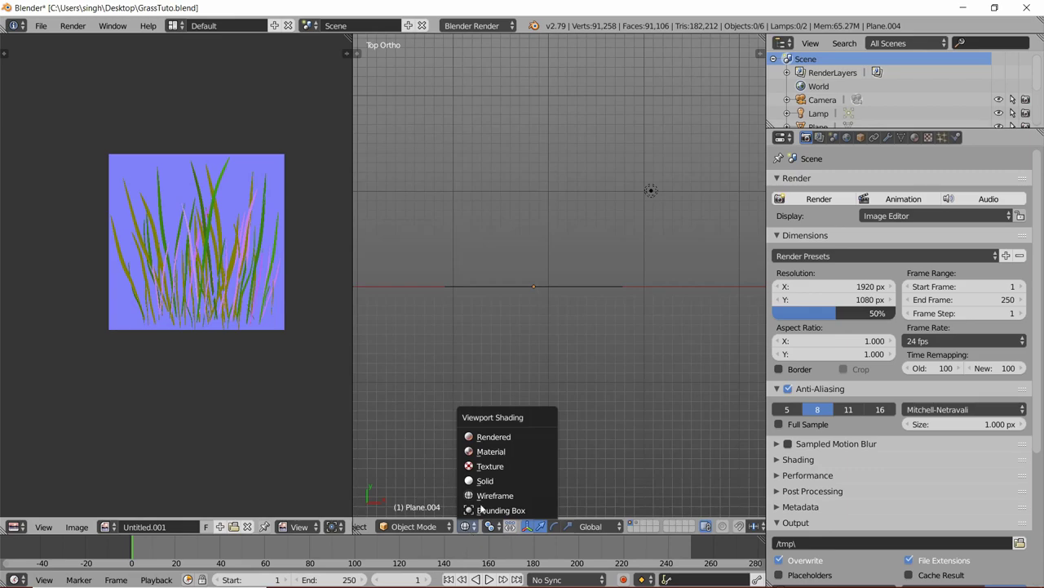
# Duplicate the isolated flat plane, rotate the copy to a shallow diagonal and place it above the original's +X end
pyautogui.rightClick(535, 286)
pyautogui.hotkey('shift', 'd')
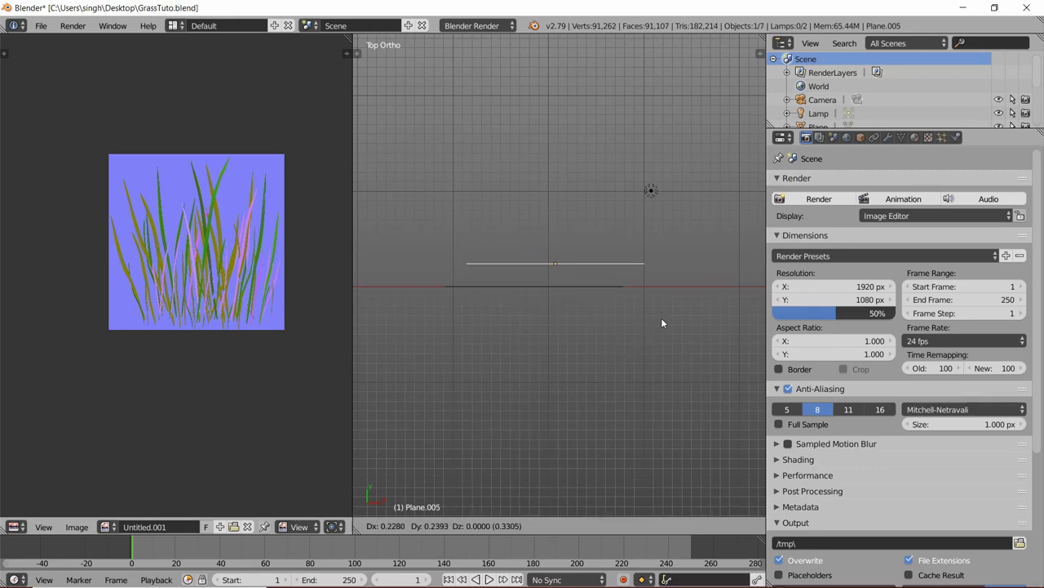
pyautogui.click(706, 338)
pyautogui.press('r')
pyautogui.click(626, 381)
pyautogui.press('g')
pyautogui.click(646, 354)
# Duplicate the diagonal plane, rotate the copy to slope the opposite way and move it across the first two planes
pyautogui.scroll(-3, 604, 404)
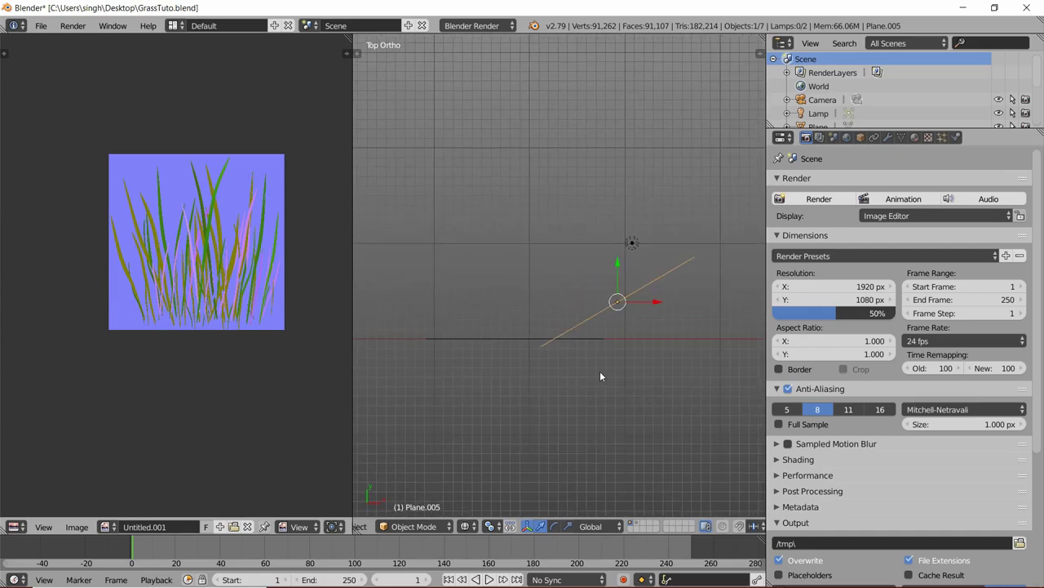
pyautogui.hotkey('shift', 'd')
pyautogui.click(690, 328)
pyautogui.press('r')
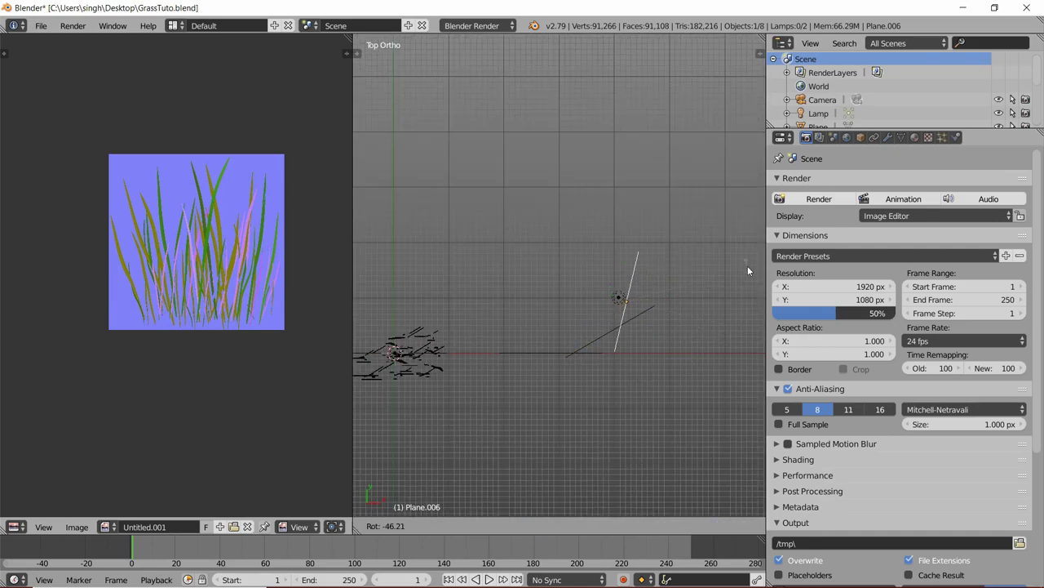
pyautogui.click(599, 363)
pyautogui.press('g')
pyautogui.click(579, 350)
pyautogui.press('r')
pyautogui.click(733, 329)
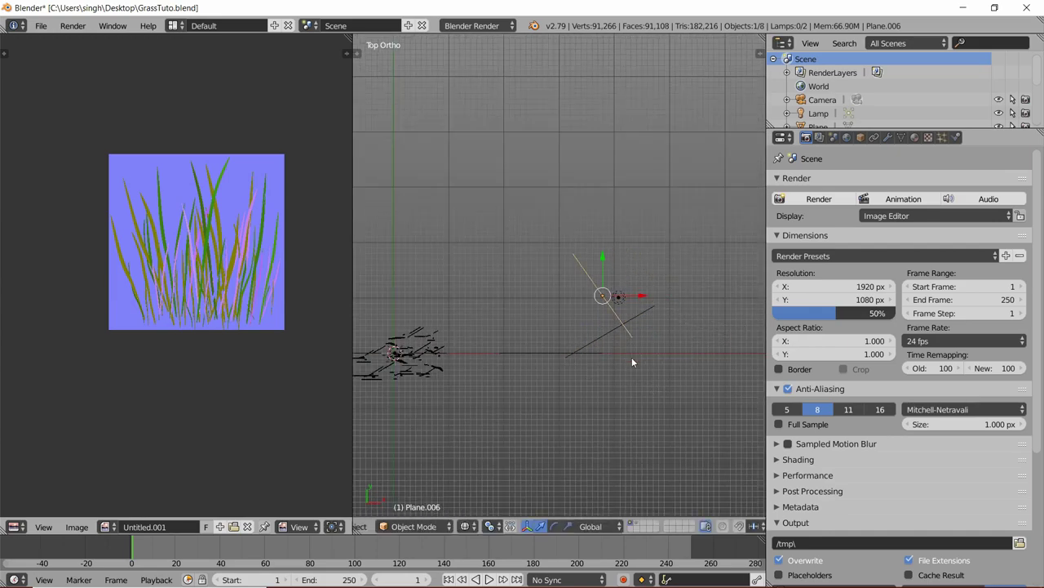
pyautogui.press('g')
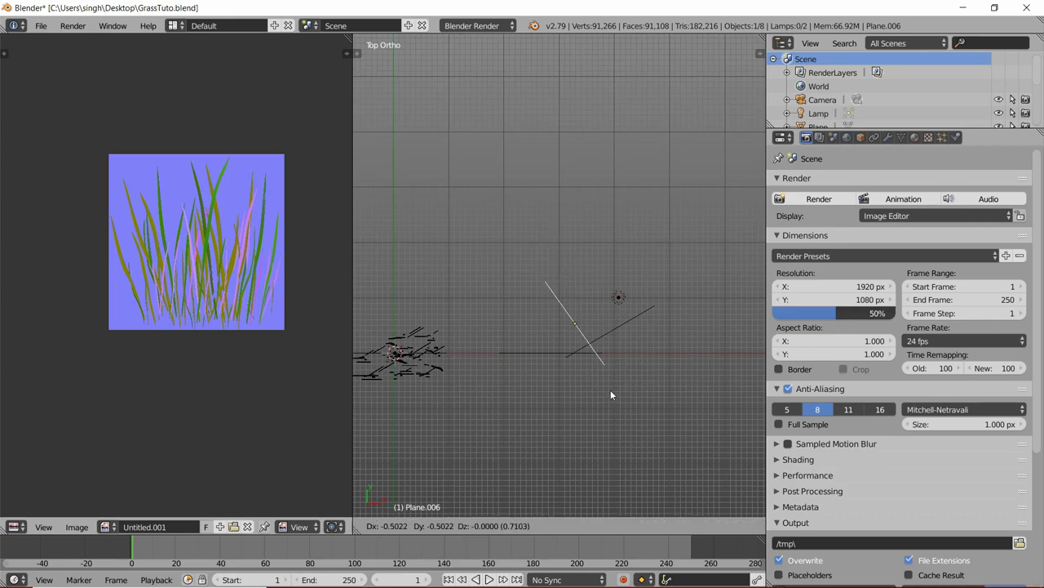
pyautogui.click(612, 392)
# Duplicate the oppositely sloped plane, rotate the copy to lean steeply and move it so its upper end crosses that plane
pyautogui.hotkey('shift', 'd')
pyautogui.click(534, 328)
pyautogui.press('r')
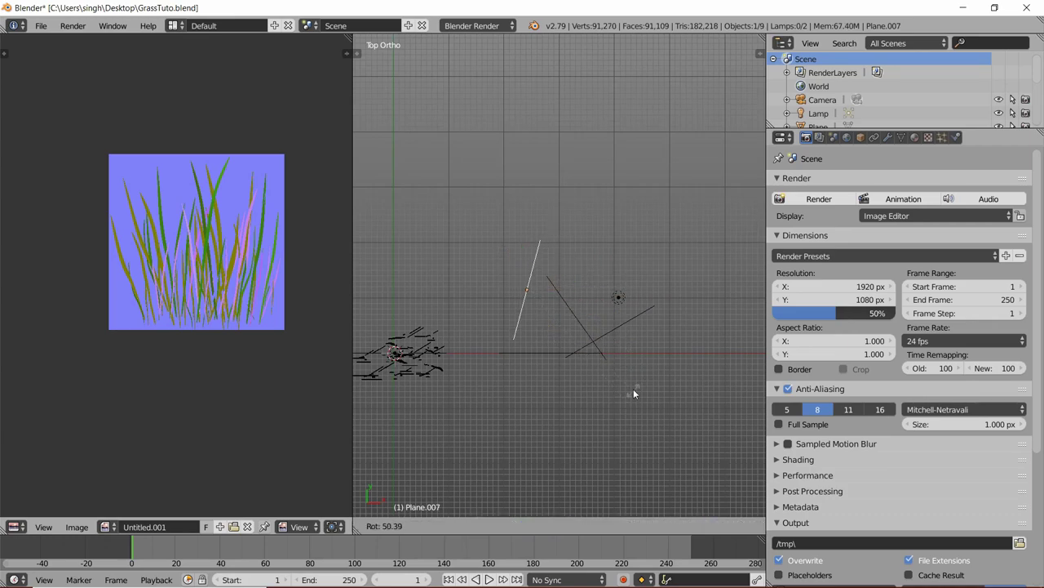
pyautogui.click(633, 389)
pyautogui.press('g')
pyautogui.click(628, 425)
pyautogui.press('r')
pyautogui.click(654, 60)
pyautogui.press('g')
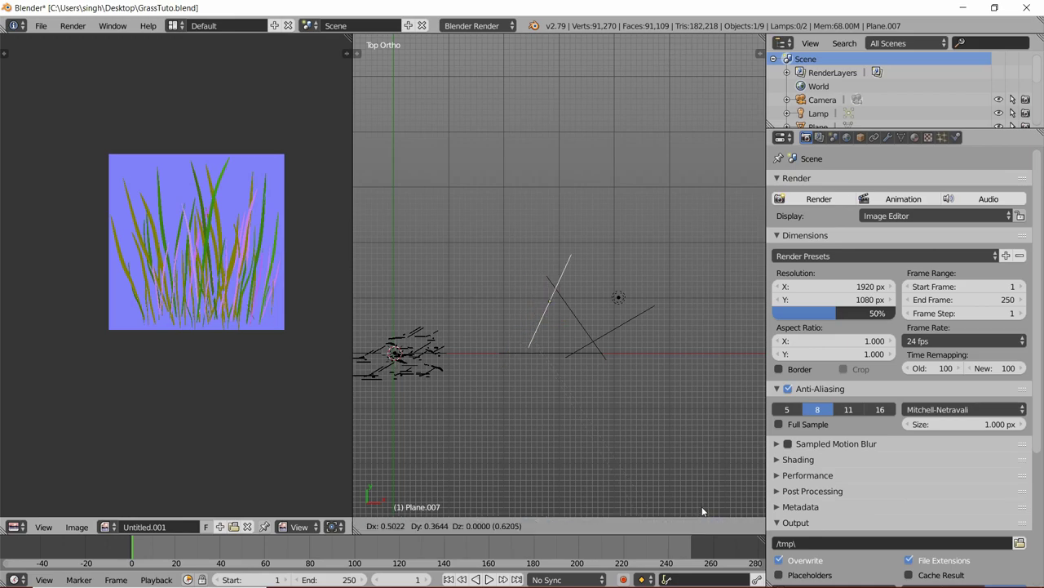
pyautogui.click(687, 49)
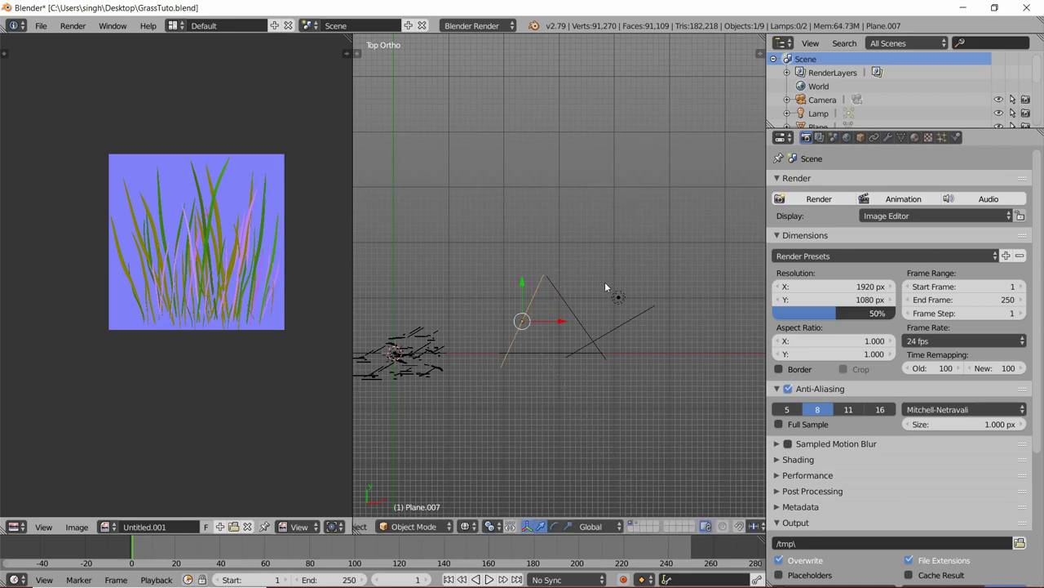
pyautogui.press('g')
pyautogui.click(616, 301)
# Duplicate the steep plane, rotate the copy closer to the Y axis and place it along the cluster's -X side
pyautogui.hotkey('shift', 'd')
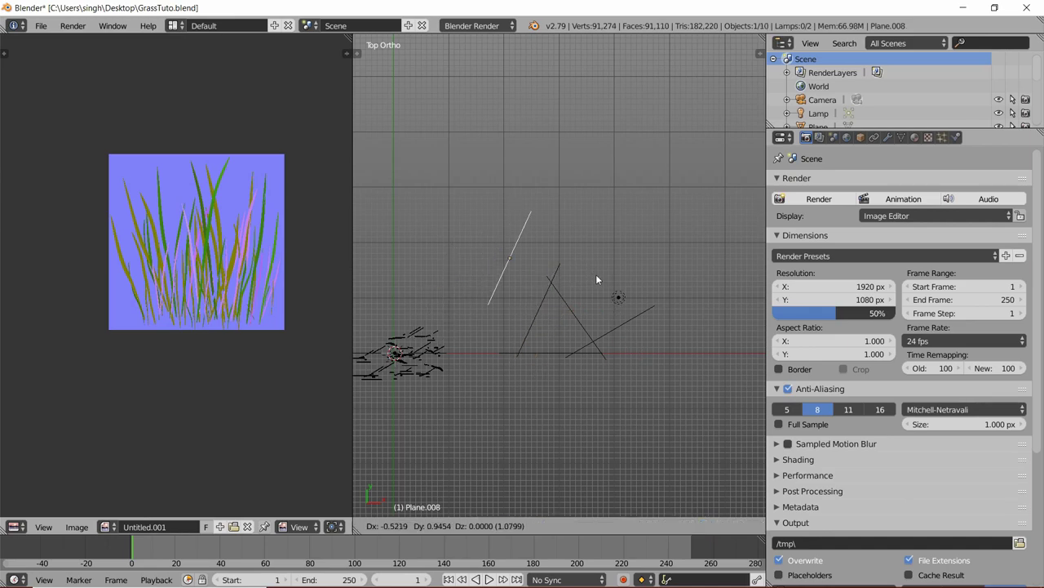
pyautogui.click(596, 304)
pyautogui.press('r')
pyautogui.click(633, 280)
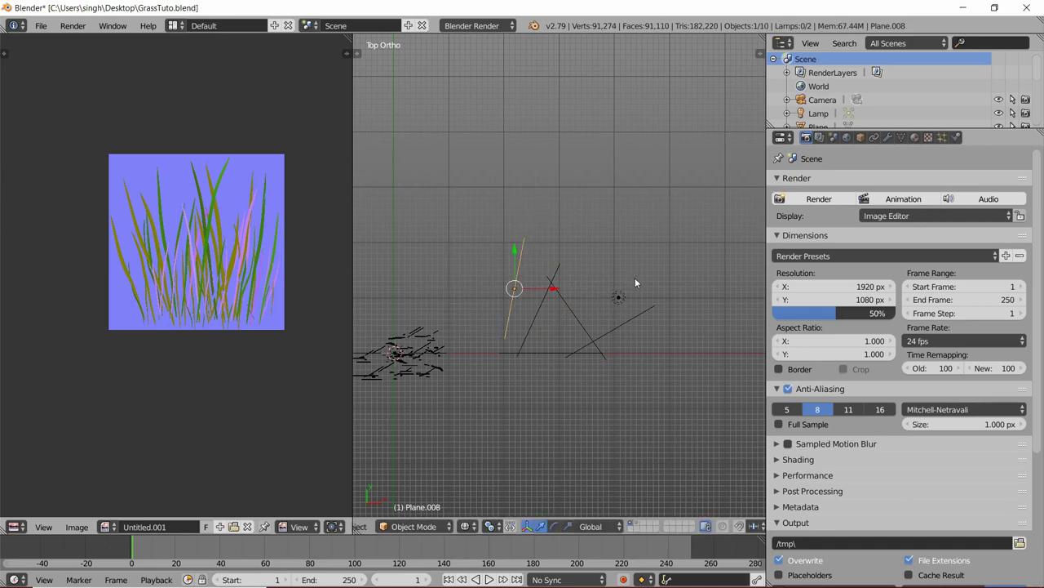
pyautogui.hotkey('shift', 'd')
pyautogui.click(638, 266)
# Duplicate the nearly Y-aligned plane, rotate the copy to a rising diagonal and rest it at that plane's far end
pyautogui.press('g')
pyautogui.click(674, 144)
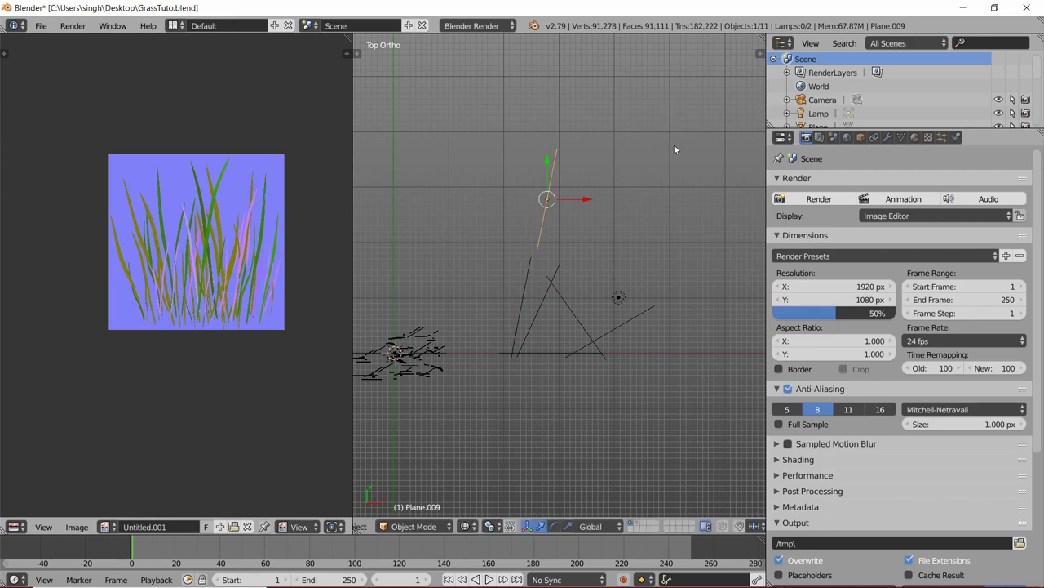
pyautogui.press('r')
pyautogui.click(716, 253)
pyautogui.press('g')
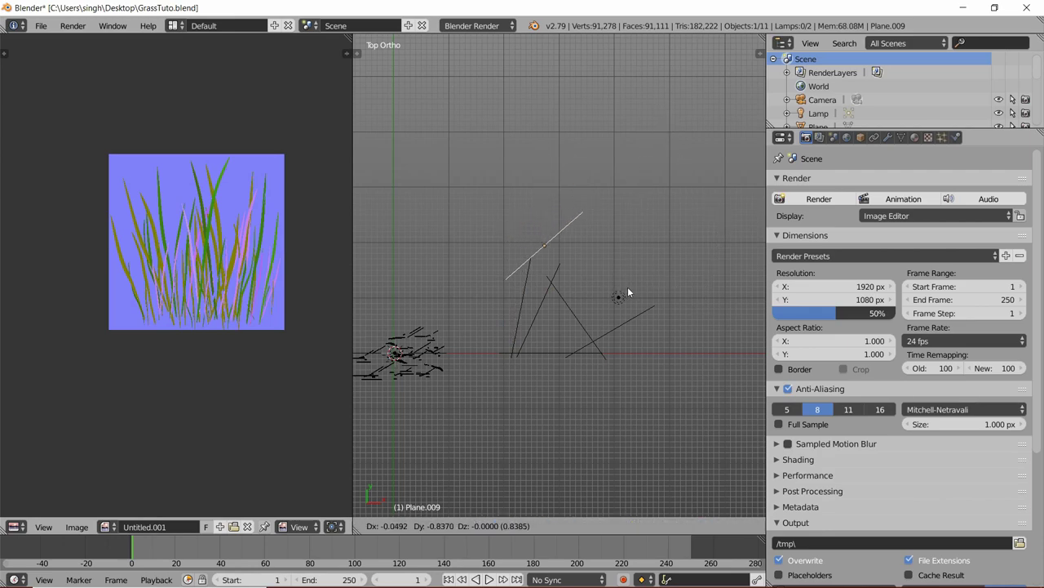
pyautogui.click(619, 291)
# Move the steep inner plane to the cluster's far +Y side and rotate it to lie almost along the X axis
pyautogui.press('g')
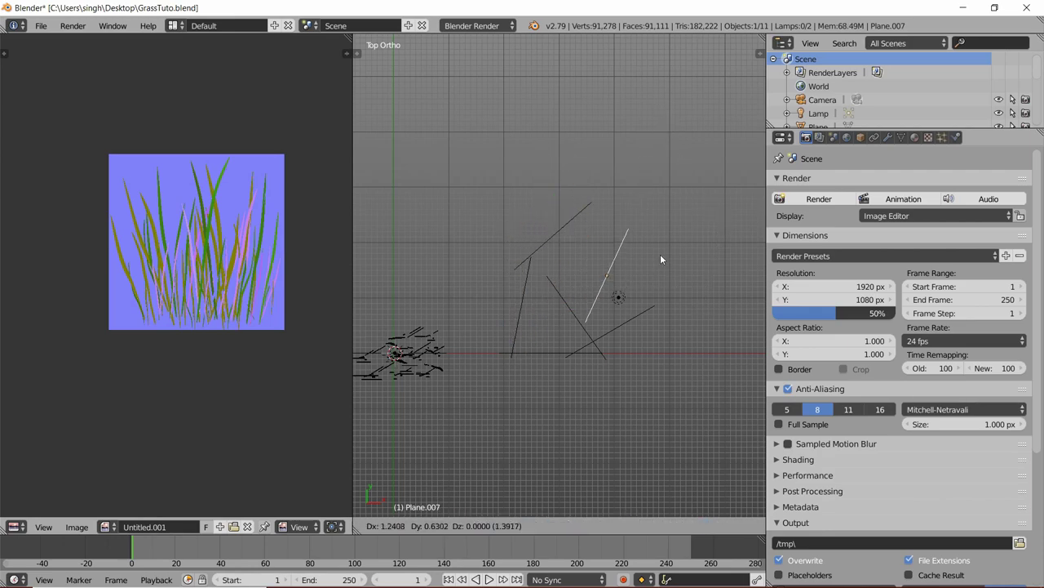
pyautogui.click(651, 236)
pyautogui.press('r')
pyautogui.click(662, 357)
pyautogui.press('g')
pyautogui.click(650, 327)
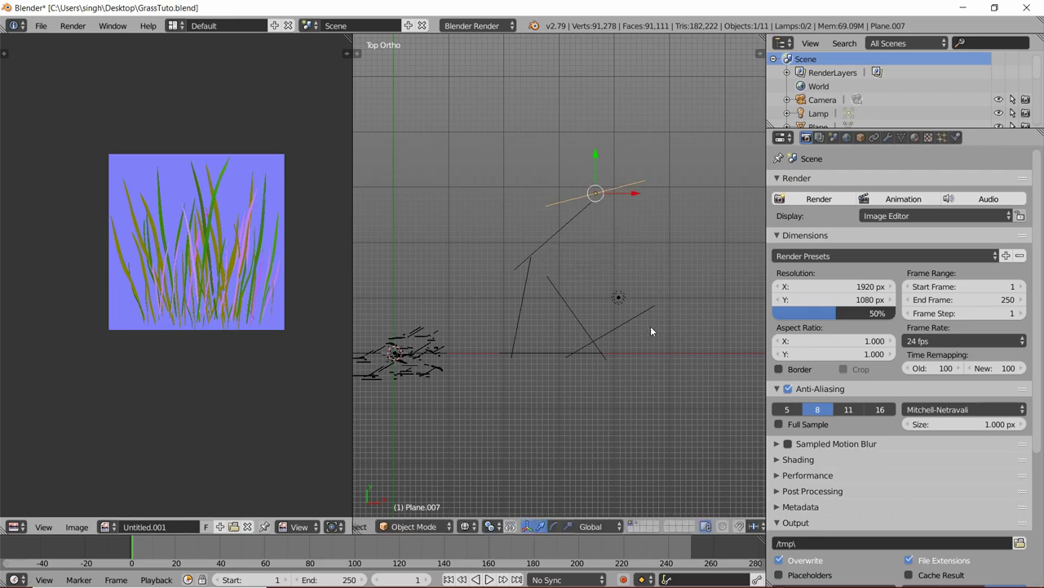
pyautogui.press('r')
pyautogui.click(522, 493)
# Duplicate the sloped inner plane, place the copy toward the cluster's +X side and rotate it to a flatter slope
pyautogui.rightClick(575, 300)
pyautogui.press('g')
pyautogui.rightClick(587, 291)
pyautogui.hotkey('shift', 'd')
pyautogui.click(640, 329)
pyautogui.press('r')
pyautogui.click(584, 461)
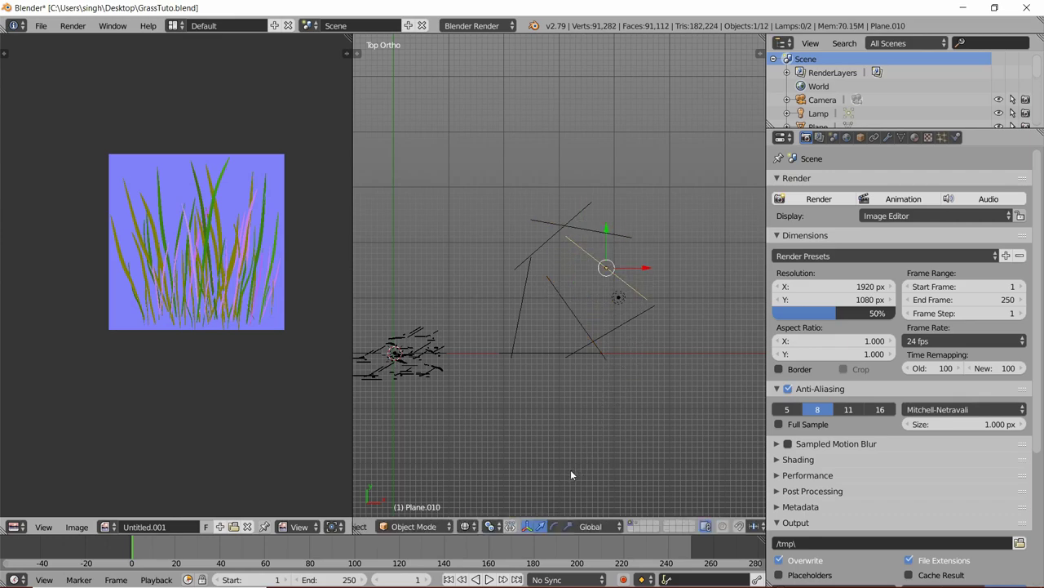
# Rotate the new copy close to the Y axis and move it to close the cluster's +X side
pyautogui.press('g')
pyautogui.click(559, 470)
pyautogui.press('r')
pyautogui.click(531, 492)
pyautogui.press('g')
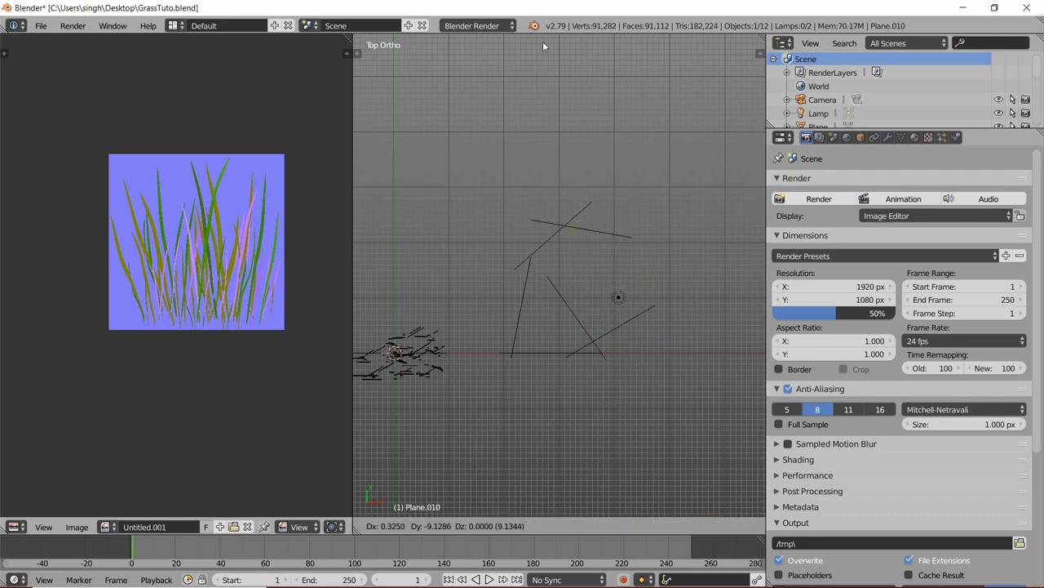
pyautogui.rightClick(527, 81)
pyautogui.press('r')
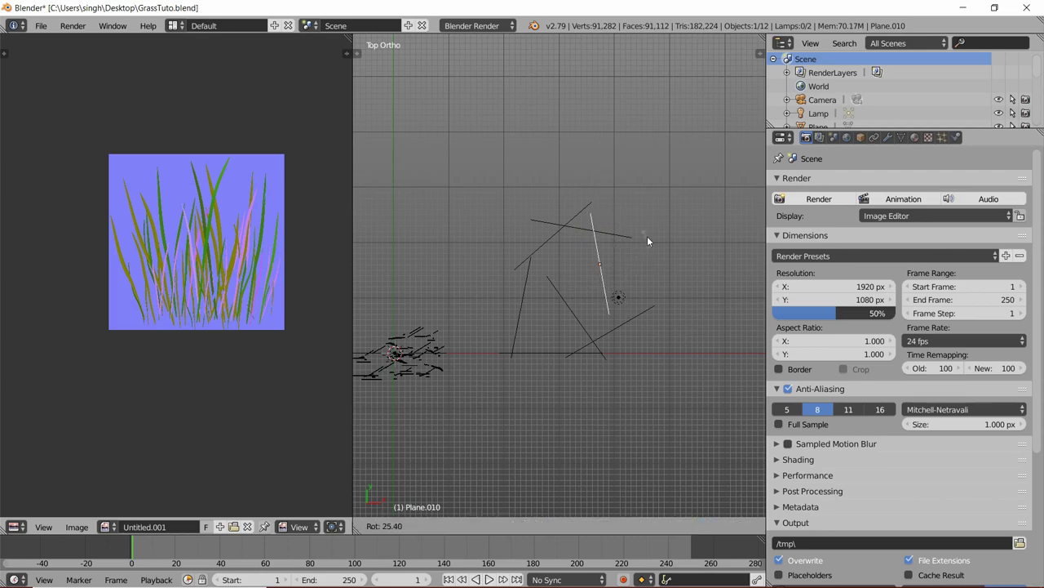
pyautogui.click(645, 237)
pyautogui.press('g')
pyautogui.click(663, 254)
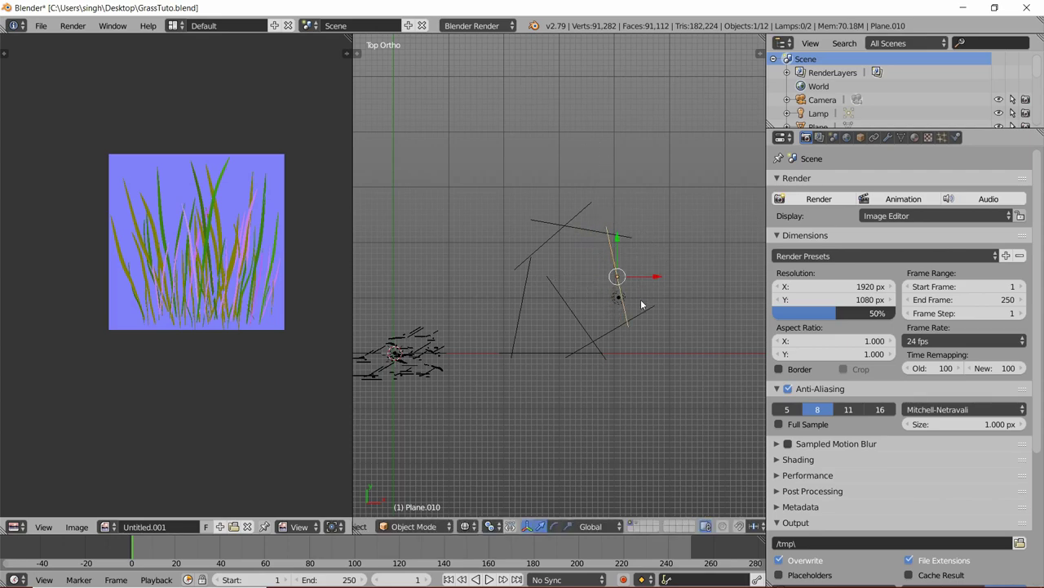
# Rotate the diagonal plane at the cluster's lower +X corner steeper and shift it to cross the neighbouring side plane
pyautogui.rightClick(641, 307)
pyautogui.press('g')
pyautogui.rightClick(664, 286)
pyautogui.press('g')
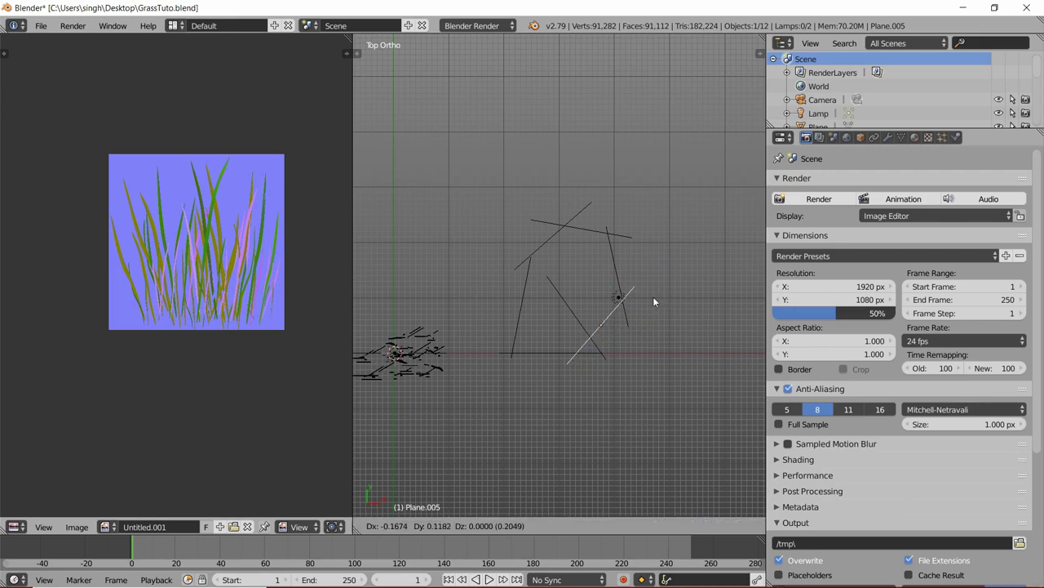
pyautogui.click(654, 301)
# Duplicate the sloped inner plane, place the copy across the middle of the cluster and rotate it to a flatter slope
pyautogui.rightClick(565, 308)
pyautogui.hotkey('shift', 'd')
pyautogui.click(652, 275)
pyautogui.press('r')
pyautogui.click(686, 255)
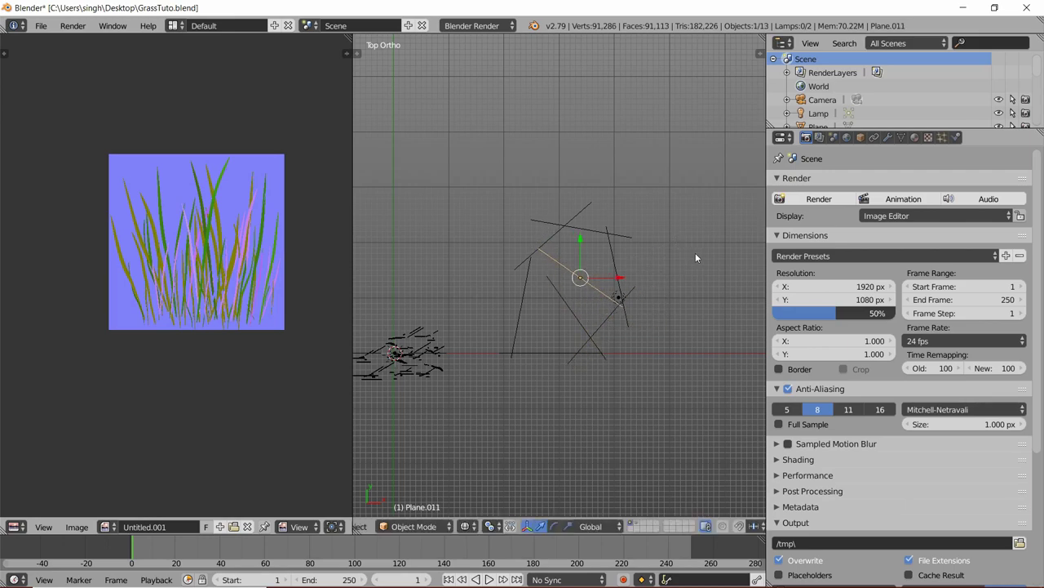
# Duplicate the plane on the X axis about 0.47 units along Y and rotate the copy to slope across the cluster
pyautogui.rightClick(558, 350)
pyautogui.hotkey('shift', 'd')
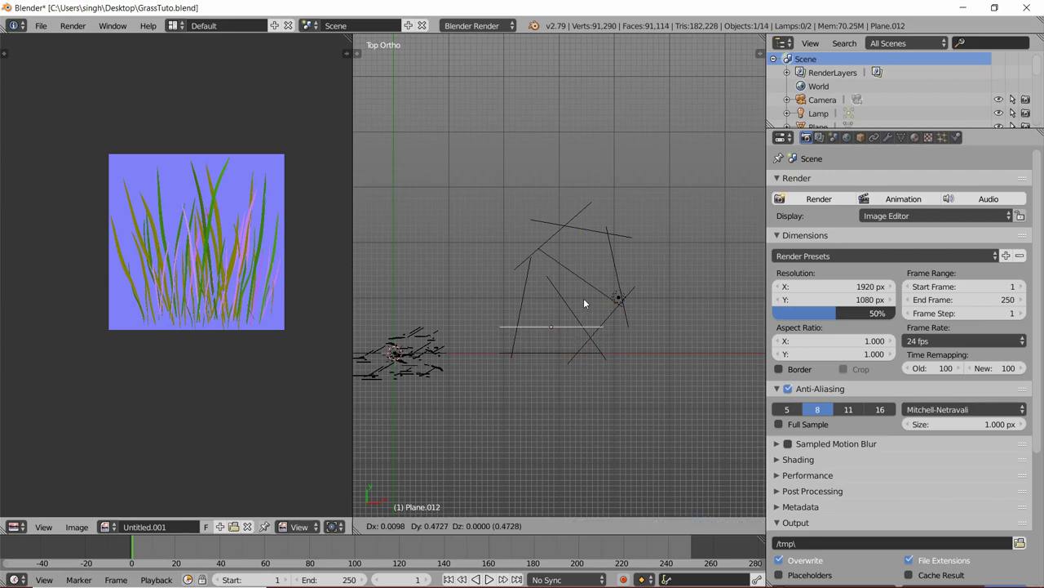
pyautogui.click(584, 304)
pyautogui.press('r')
pyautogui.click(644, 339)
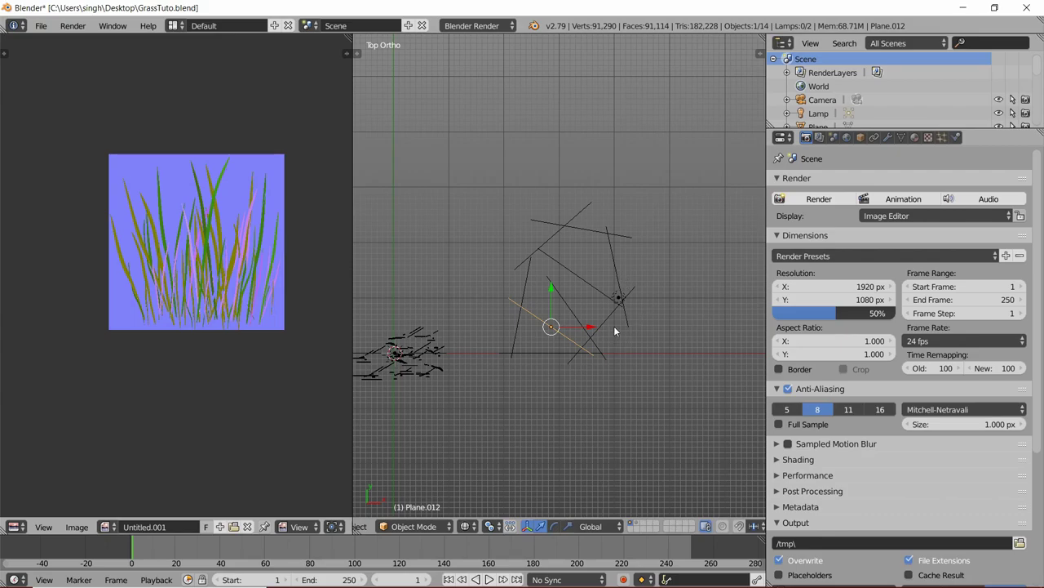
# Duplicate the last sloped plane into the cluster's interior and tilt the copy about the global X axis
pyautogui.hotkey('shift', 'd')
pyautogui.click(666, 256)
pyautogui.moveTo(650, 324); pyautogui.dragTo(675, 333, button='middle')
pyautogui.press('r')
pyautogui.press('x')
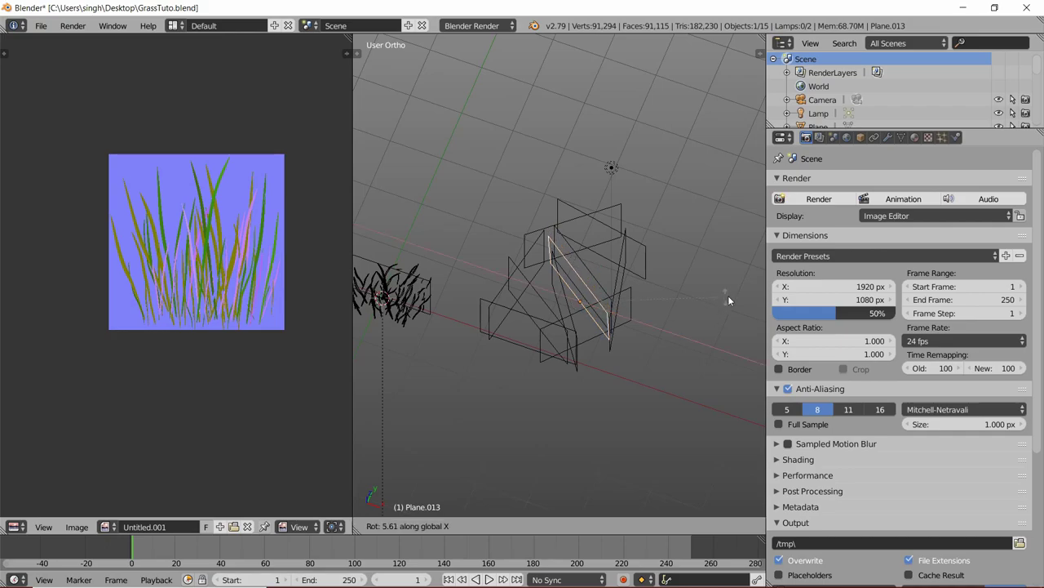
pyautogui.click(461, 243)
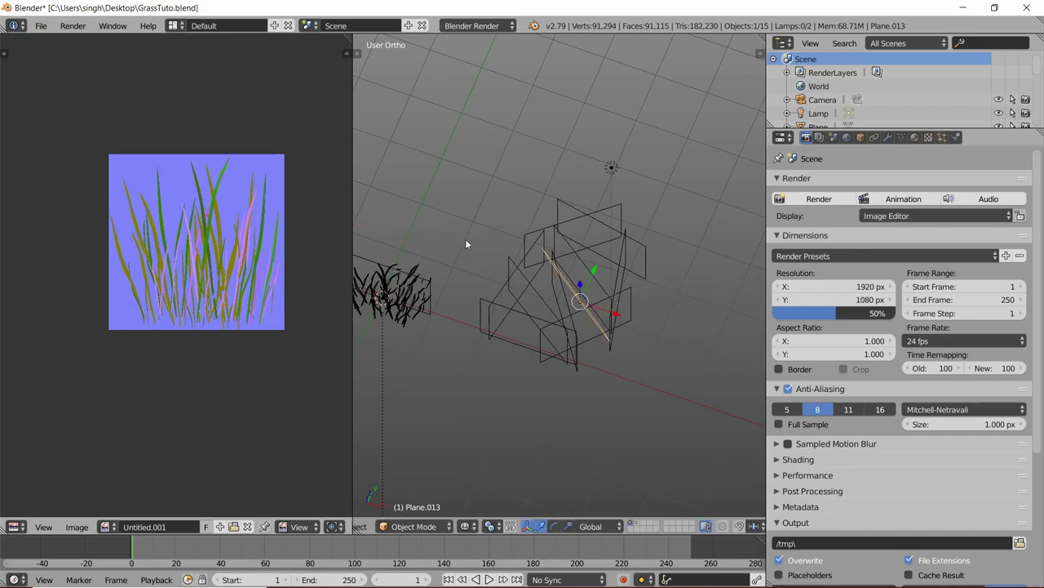
# Duplicate the tilted plane, rotate the copy about the global Z axis and move it to cross the cluster's interior
pyautogui.hotkey('shift', 'd')
pyautogui.click(471, 285)
pyautogui.press('r')
pyautogui.press('z')
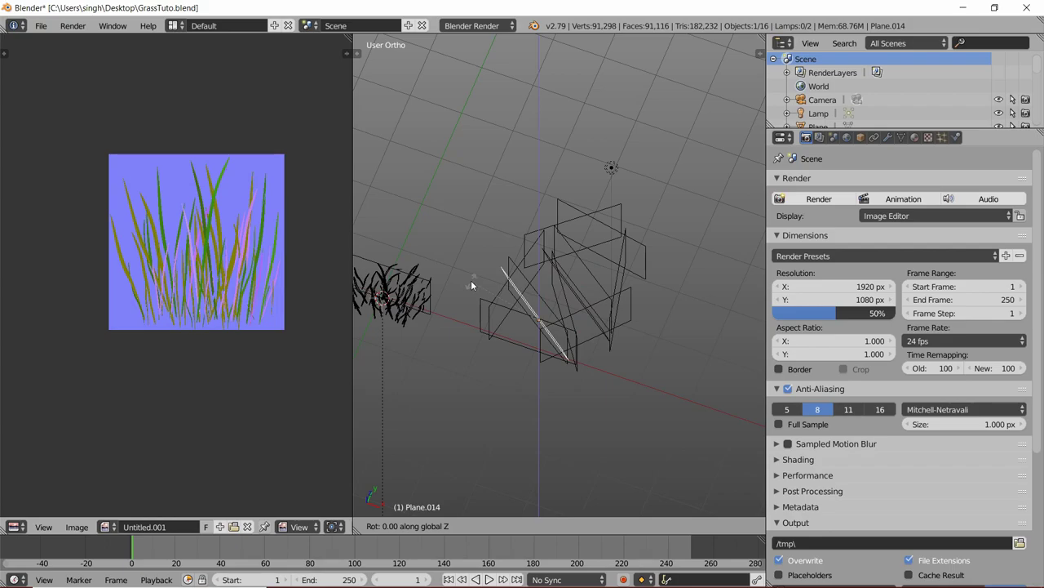
pyautogui.click(530, 380)
pyautogui.press('g')
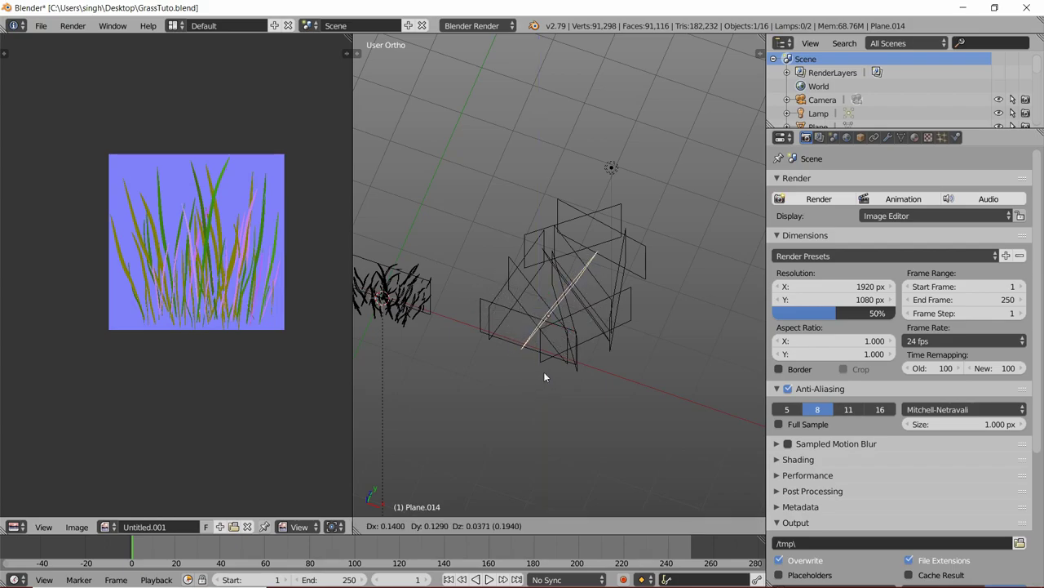
pyautogui.click(564, 377)
# Duplicate the crossing tilted plane outside the cluster on the -Y side and rotate the copy about the global X axis
pyautogui.hotkey('shift', 'd')
pyautogui.click(511, 454)
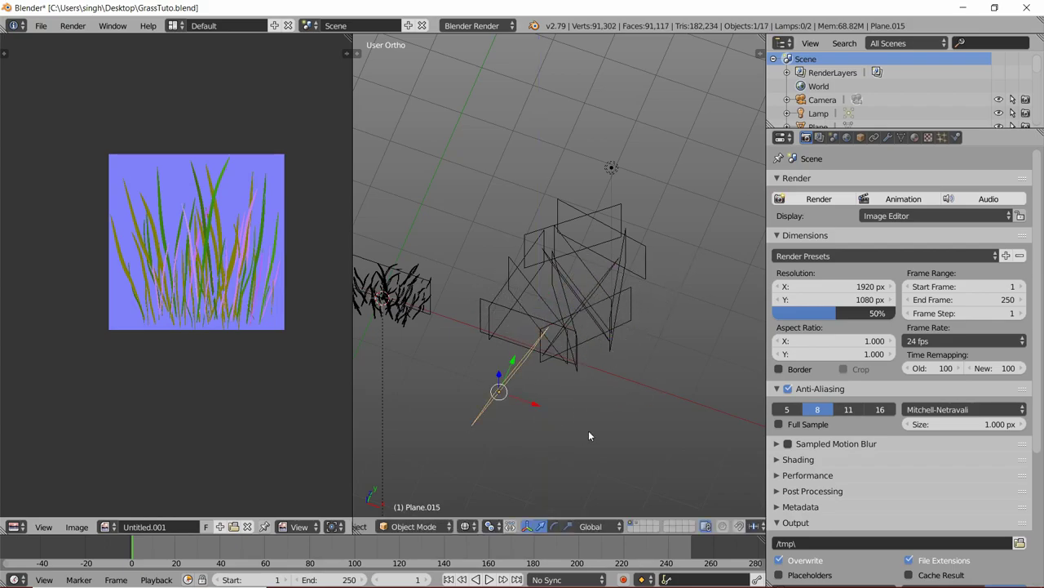
pyautogui.press('r')
pyautogui.press('x')
pyautogui.click(546, 319)
# Rotate the outlying copy about -50 degrees around the global Y axis and check its tilt against the cluster
pyautogui.moveTo(591, 373); pyautogui.dragTo(569, 342, button='middle')
pyautogui.press('r')
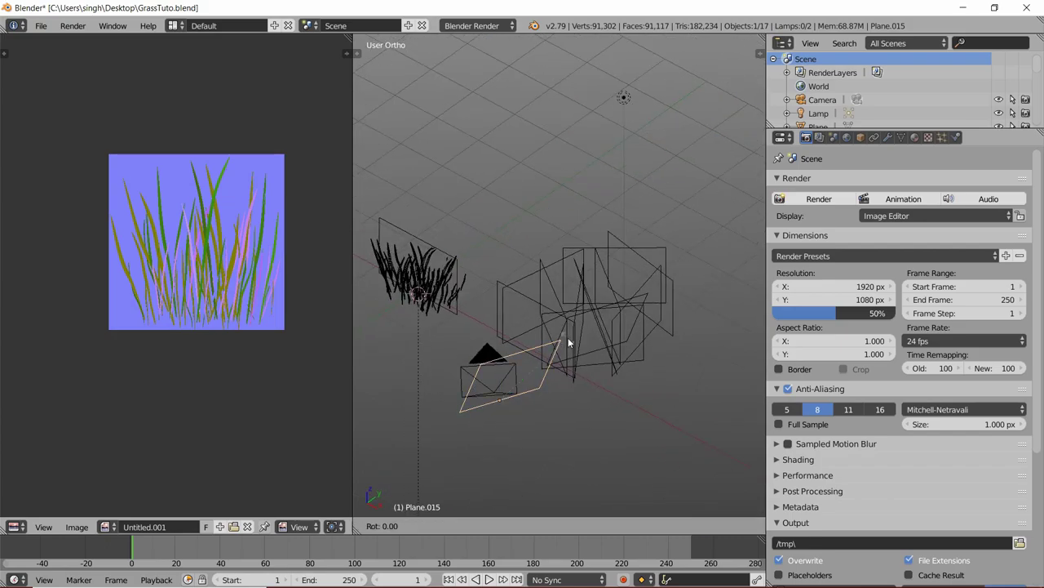
pyautogui.rightClick(568, 342)
pyautogui.moveTo(628, 366); pyautogui.dragTo(561, 360, button='middle')
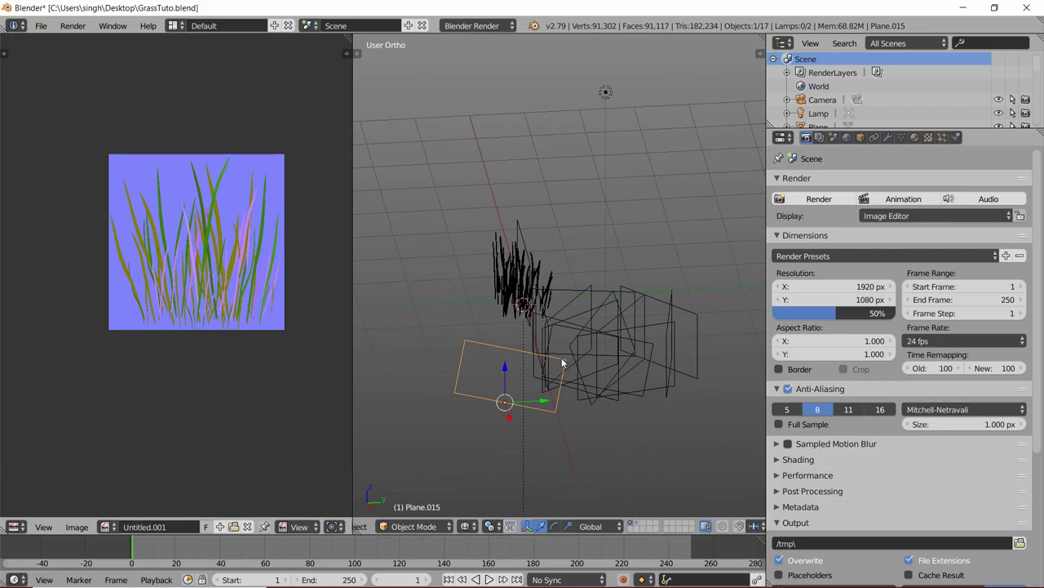
pyautogui.press('r')
pyautogui.press('y')
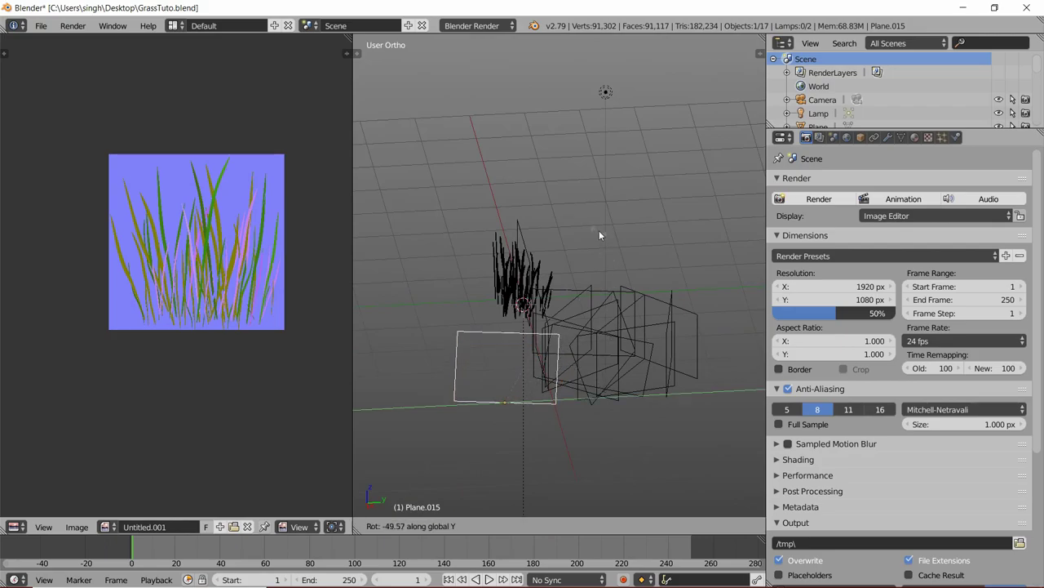
pyautogui.click(599, 235)
pyautogui.moveTo(599, 238); pyautogui.dragTo(672, 346, button='middle')
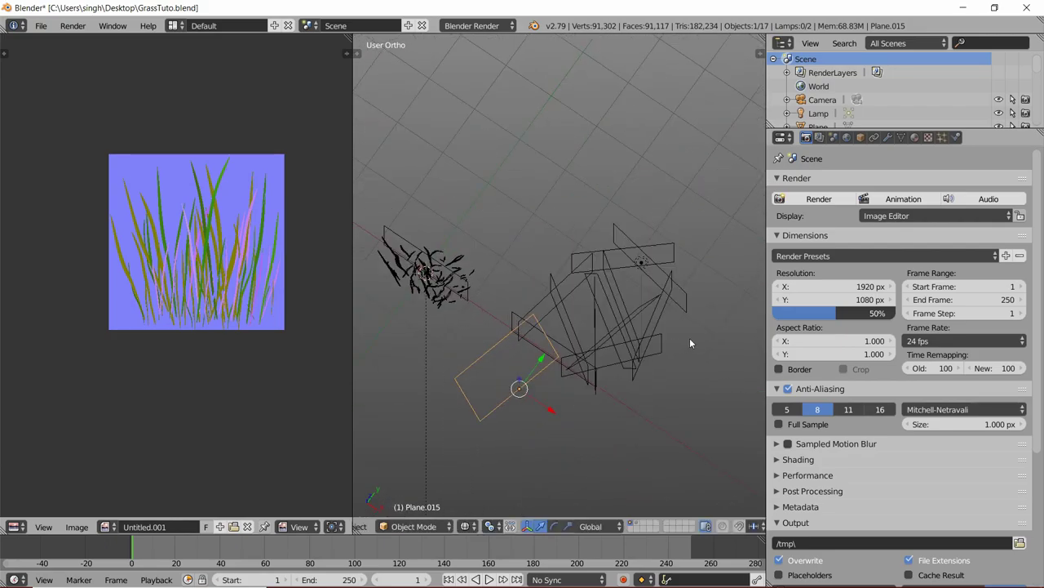
# Move the outlying tilted plane horizontally into the interior of the plane cluster
pyautogui.press('KP_7')
pyautogui.press('g')
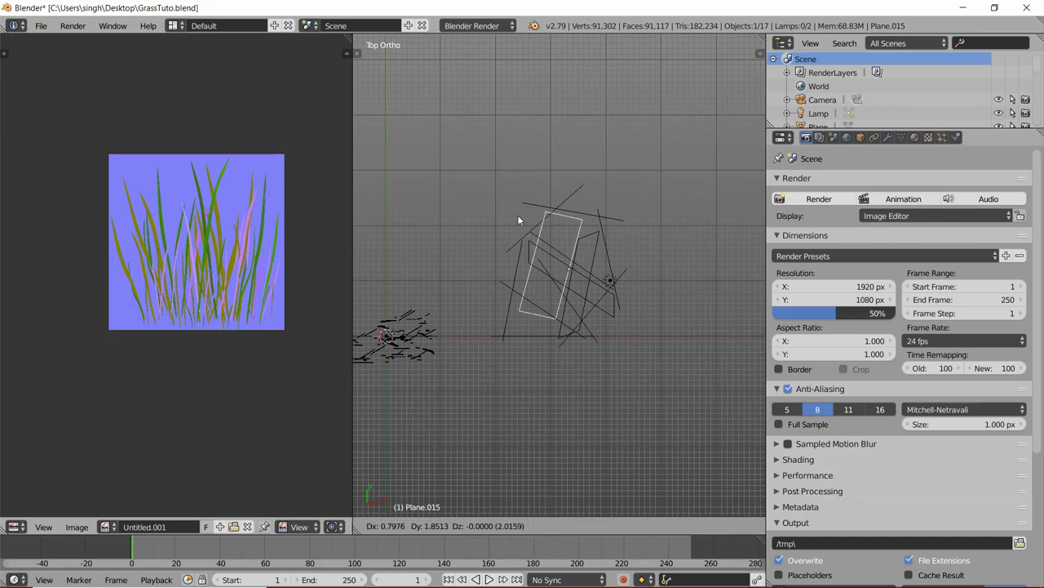
pyautogui.click(535, 241)
pyautogui.moveTo(535, 240); pyautogui.dragTo(606, 237, button='middle')
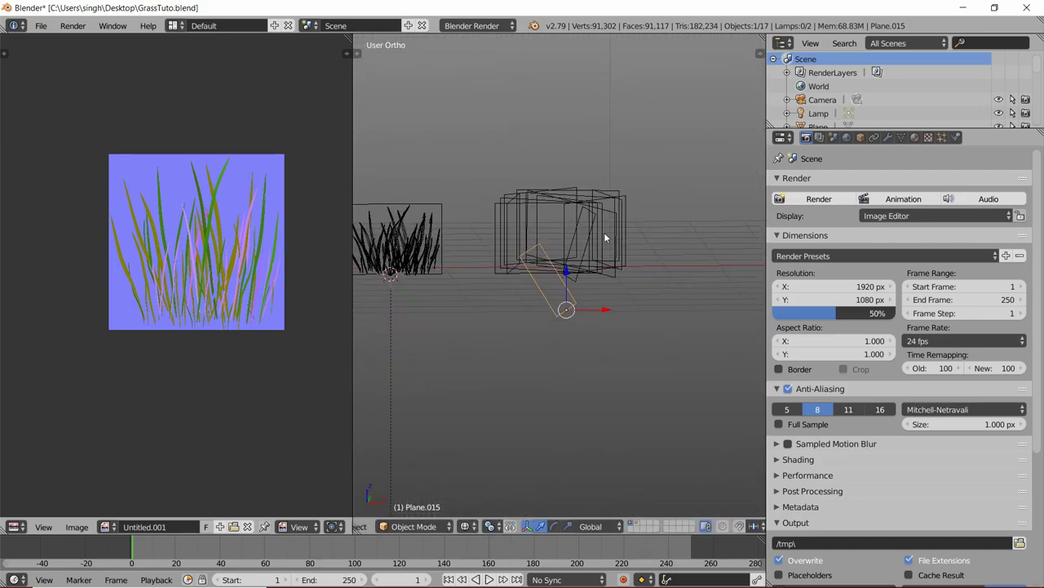
# Raise the tilted plane along the global Z axis until its base lines up with the bottoms of the cluster's planes
pyautogui.press('KP_1')
pyautogui.press('g')
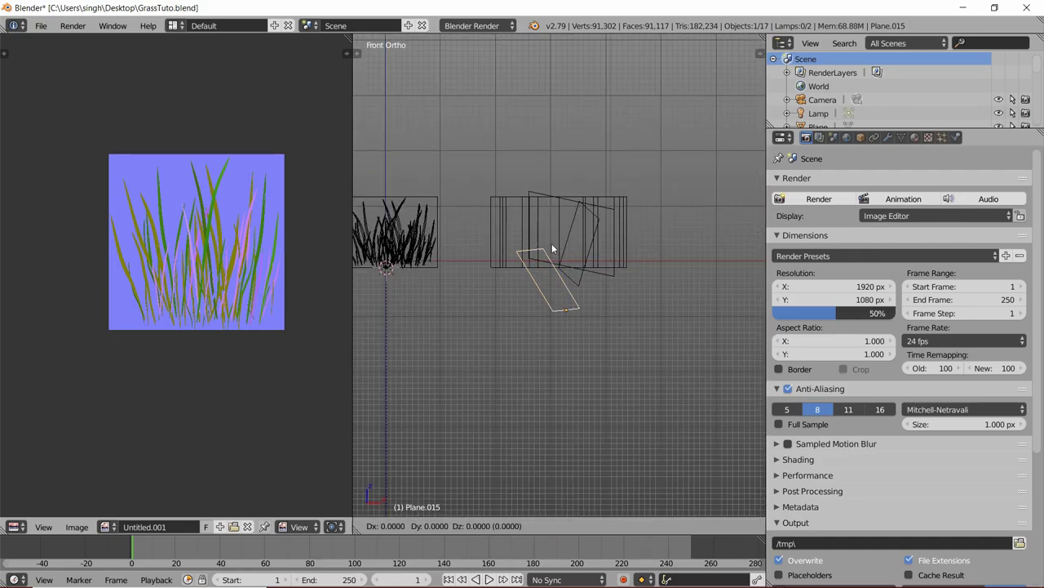
pyautogui.press('y')
pyautogui.rightClick(556, 178)
pyautogui.press('g')
pyautogui.press('z')
pyautogui.click(555, 141)
# Select only the planes of the cluster and join them into a single mesh
pyautogui.press('a')
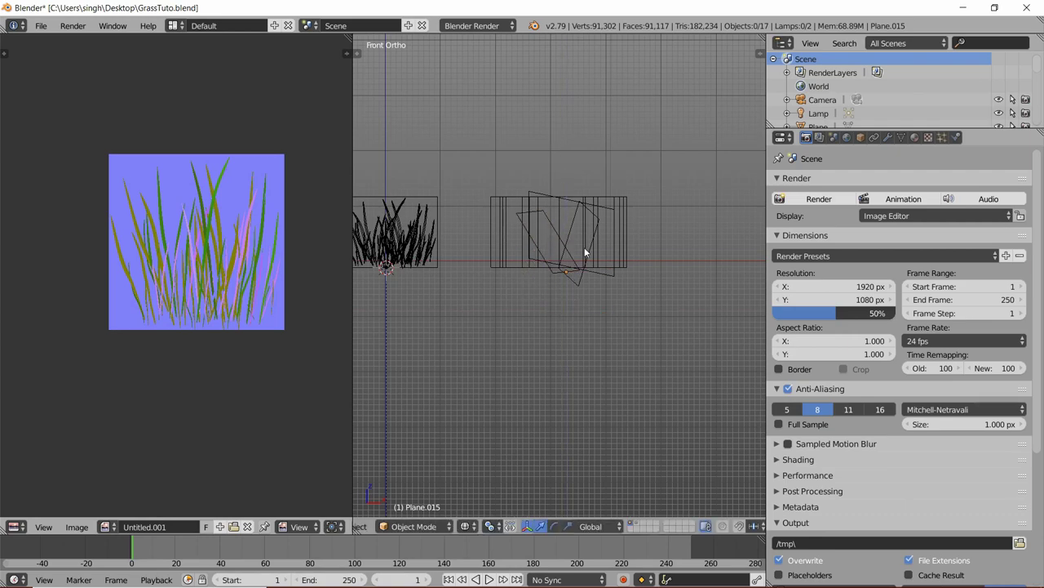
pyautogui.scroll(-3, 584, 249)
pyautogui.scroll(4, 601, 233)
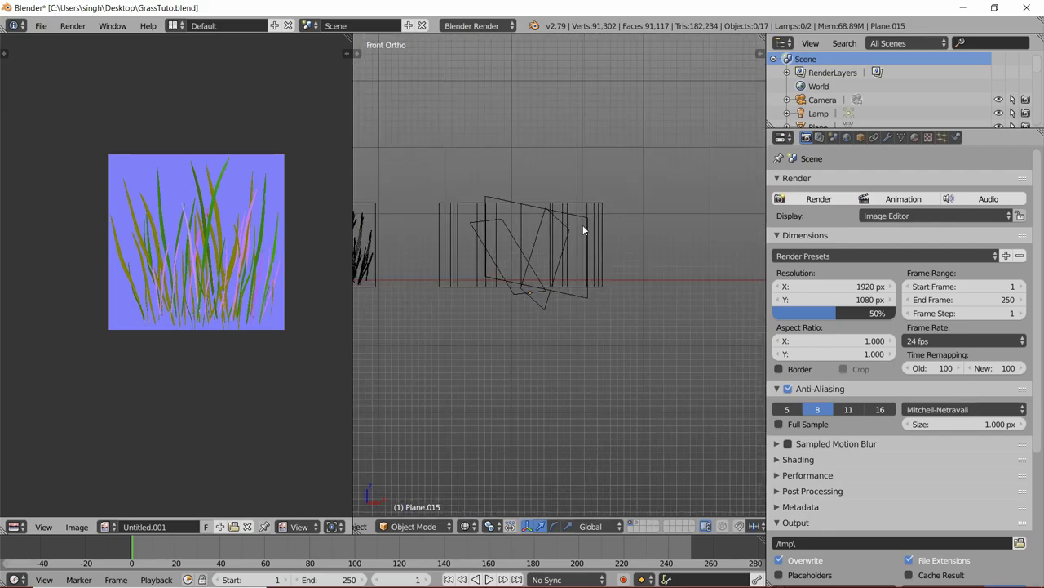
pyautogui.scroll(-8, 583, 226)
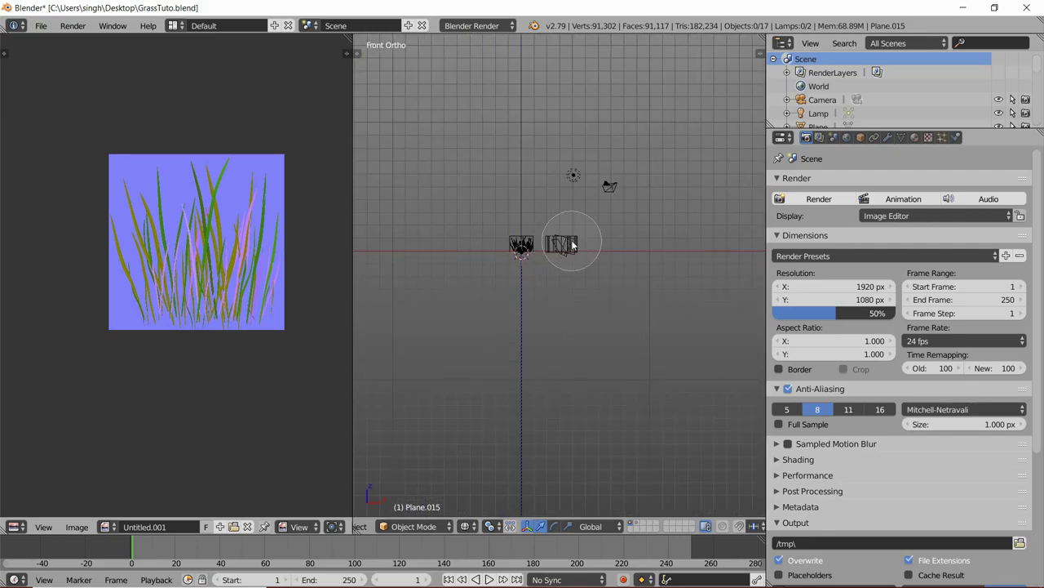
pyautogui.scroll(4, 632, 273)
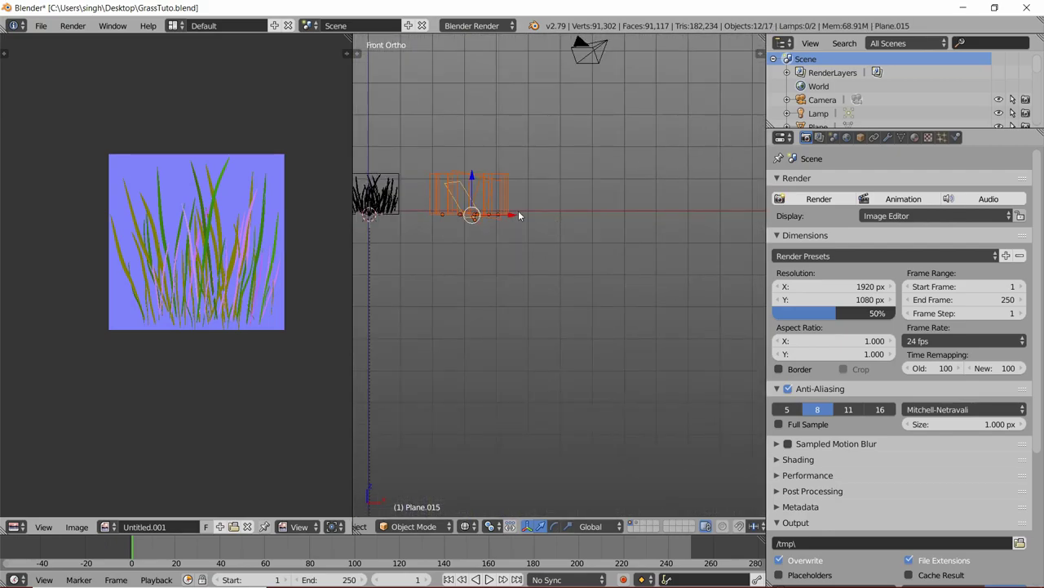
# Save the scene over the existing GrassTuto.blend file
pyautogui.click(41, 25)
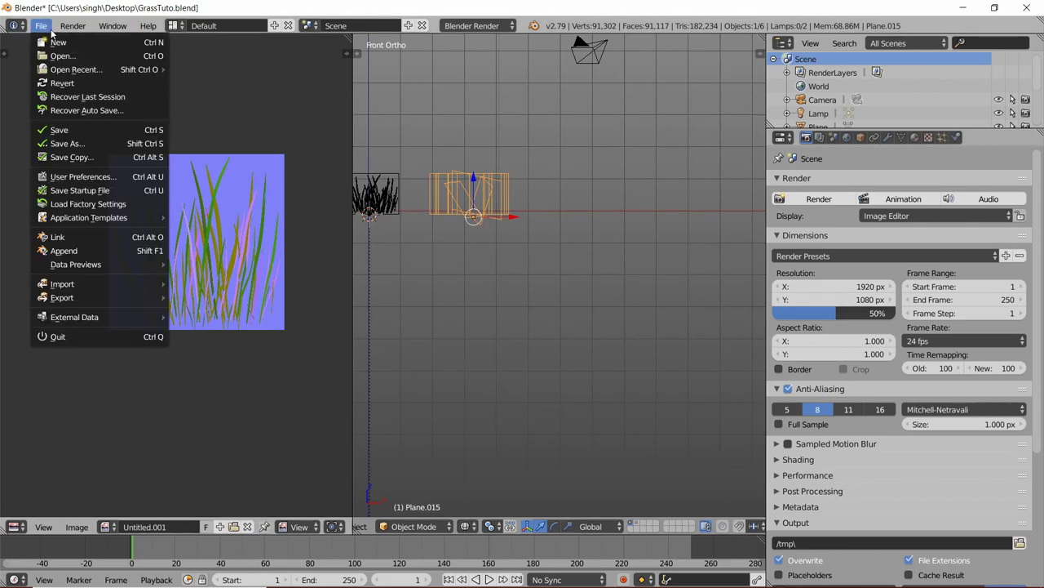
pyautogui.hotkey('ctrl', 's')
pyautogui.click(517, 274)
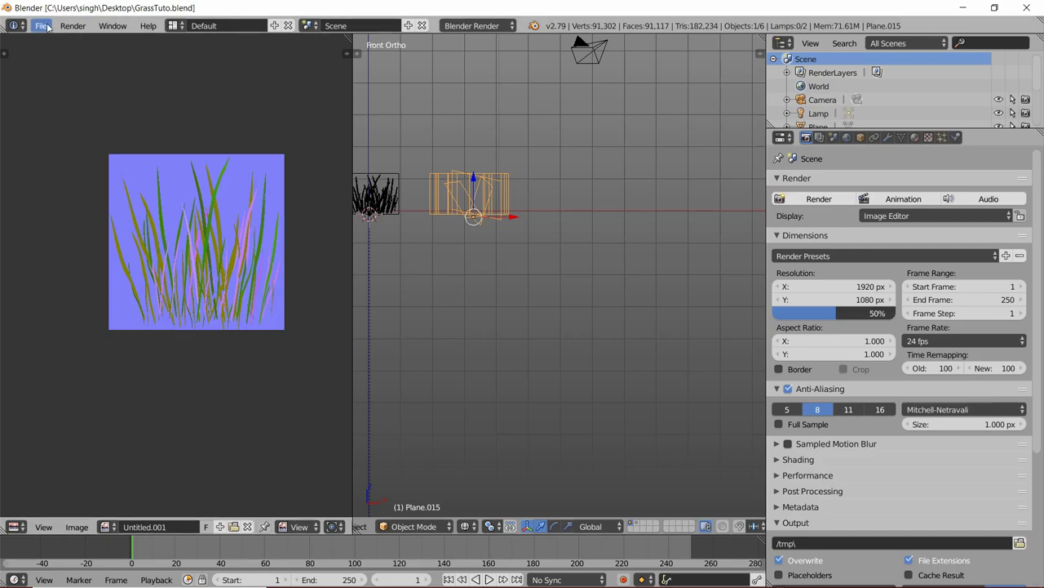
# Export only the selected joined clump as an FBX file named GrassJoined.fbx on the Desktop
pyautogui.click(42, 25)
pyautogui.moveTo(140, 297)
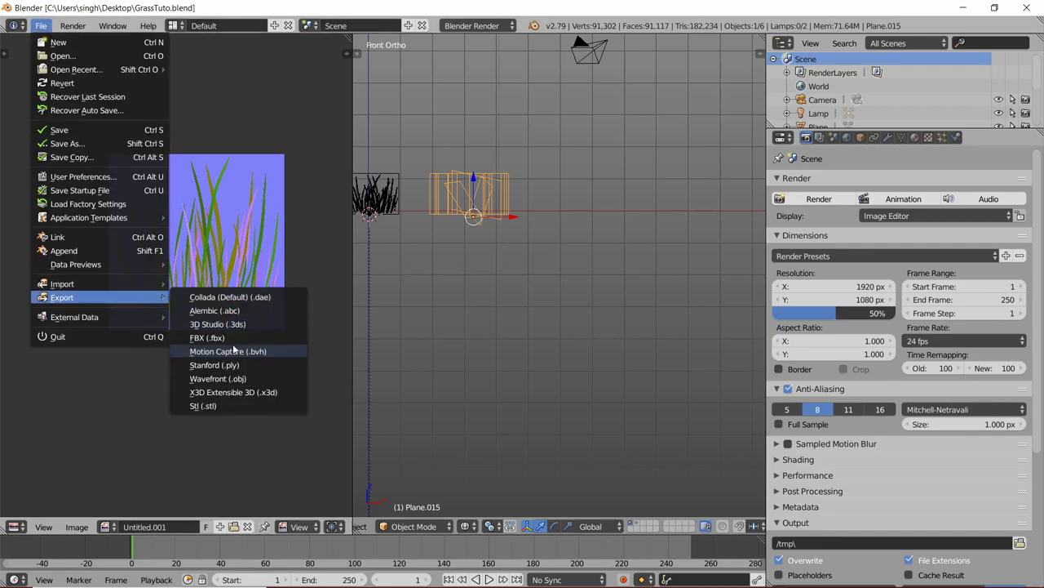
pyautogui.click(208, 337)
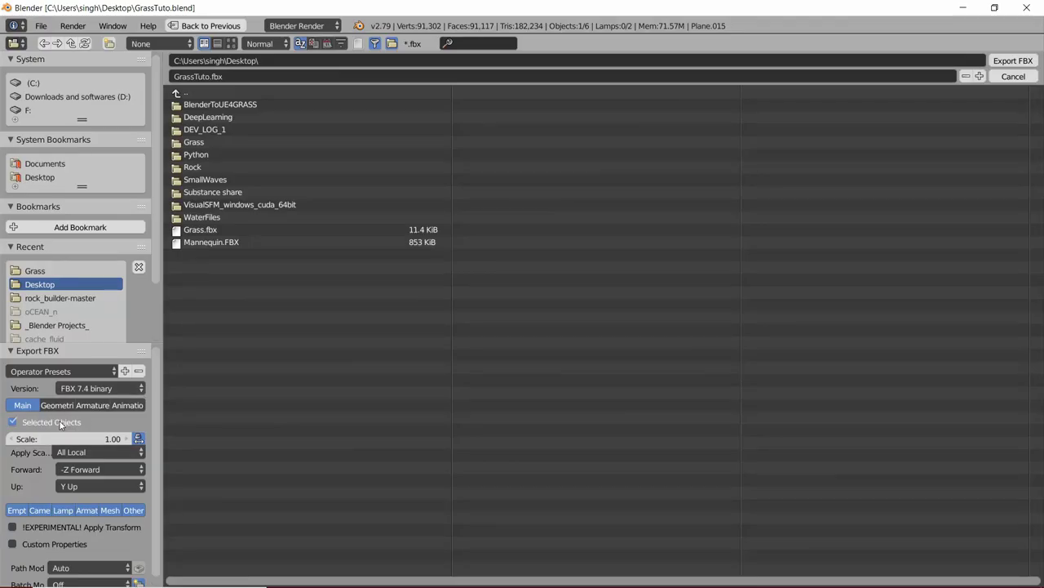
pyautogui.click(257, 228)
pyautogui.click(212, 76)
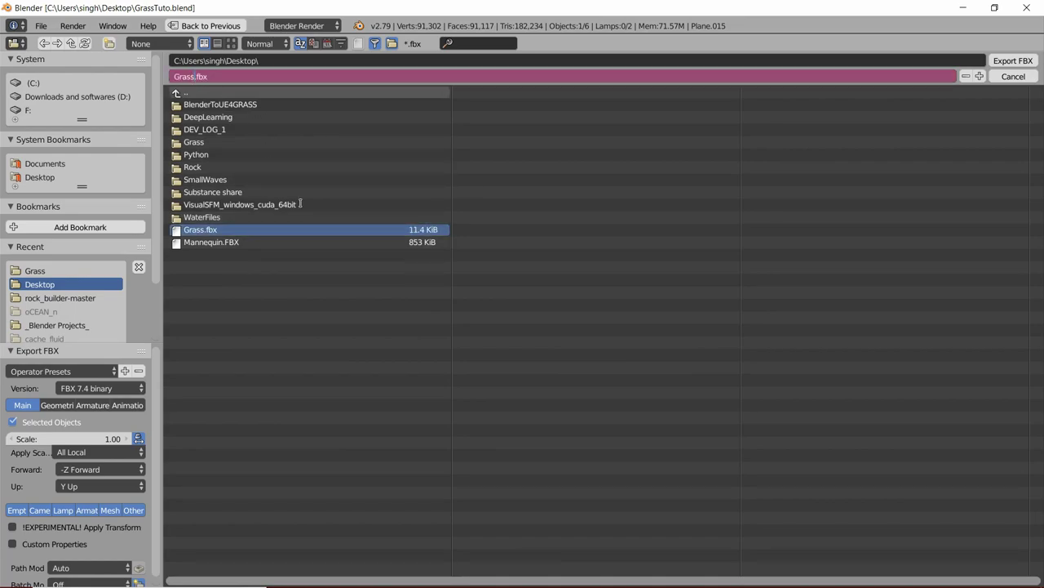
pyautogui.press('Return')
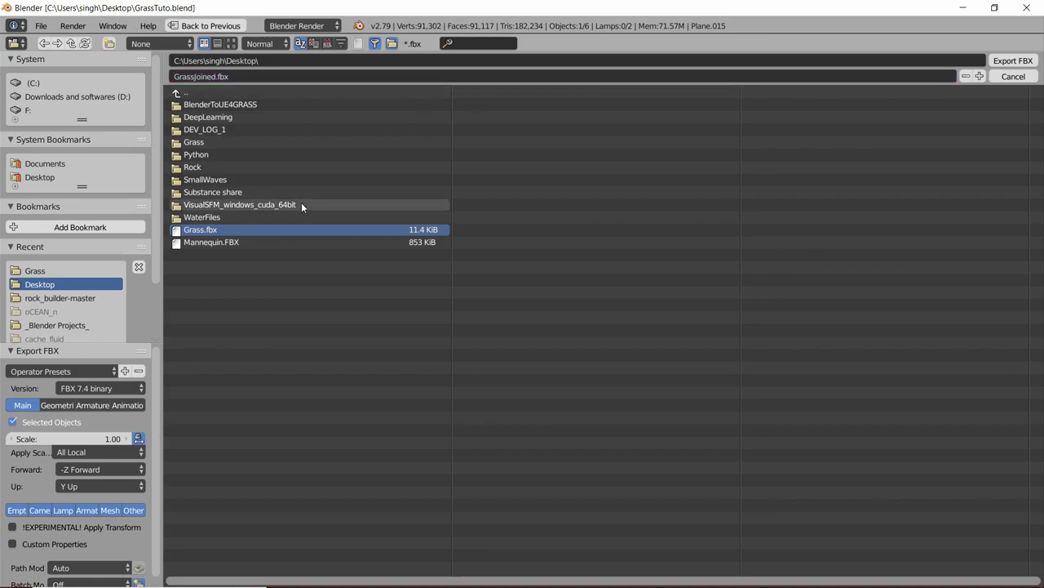
pyautogui.click(1033, 61)
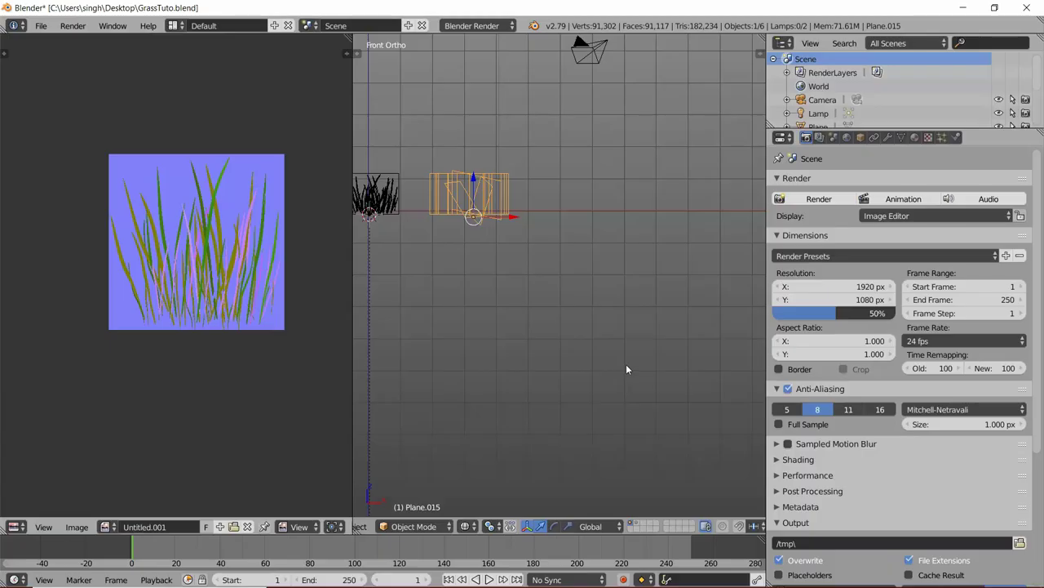
# Bring GrassJoined.fbx from the desktop into the Unreal Editor's Content folder and import everything with the default static mesh options
pyautogui.hotkey('alt', 'Tab')
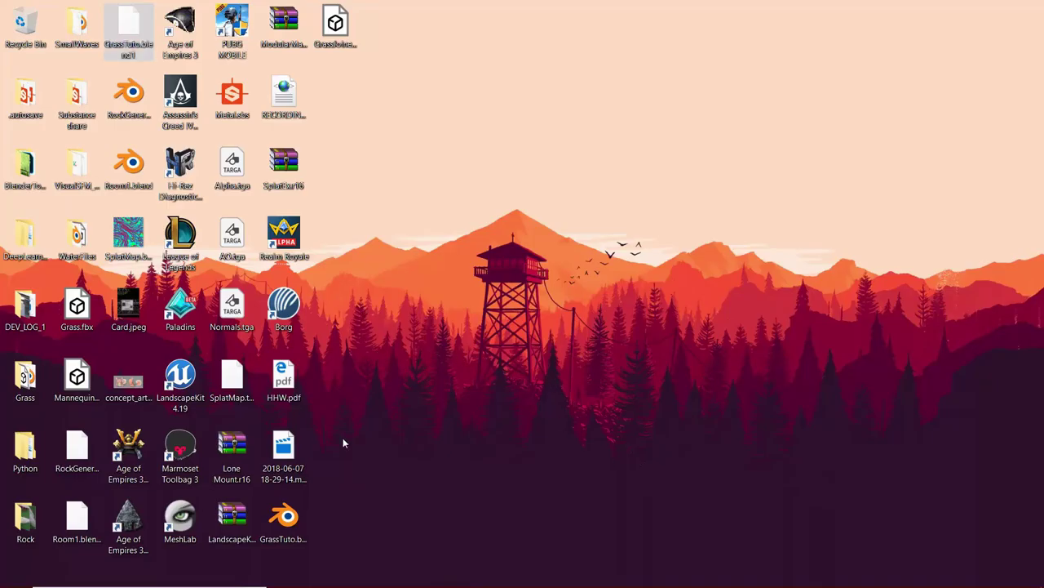
pyautogui.press('super+d')
pyautogui.moveTo(540, 243); pyautogui.dragTo(532, 563)
pyautogui.hotkey('alt', 'Tab')
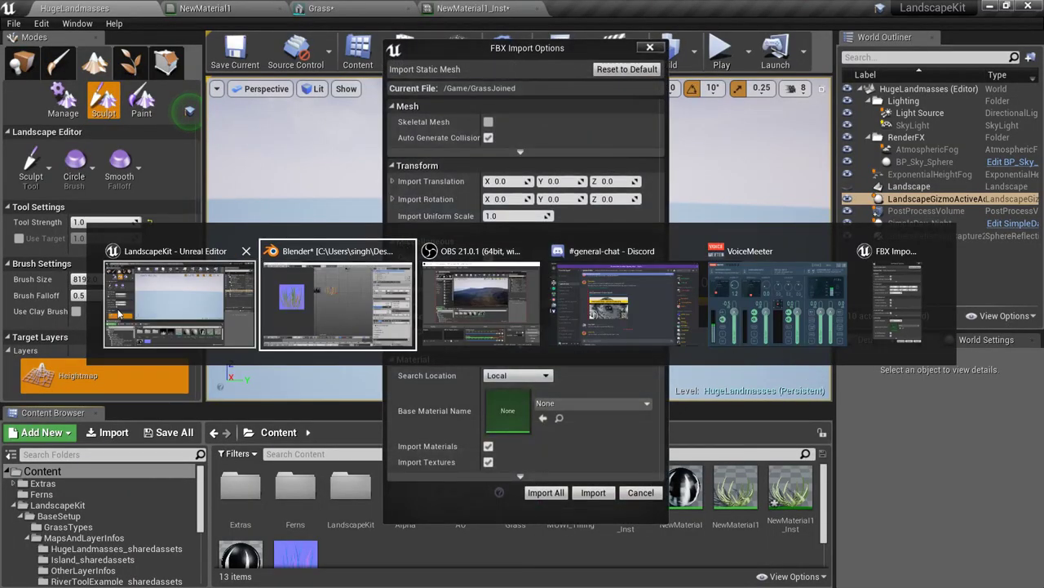
pyautogui.click(119, 314)
pyautogui.click(546, 492)
# Close the FBX import message log
pyautogui.hotkey('alt', 'Tab')
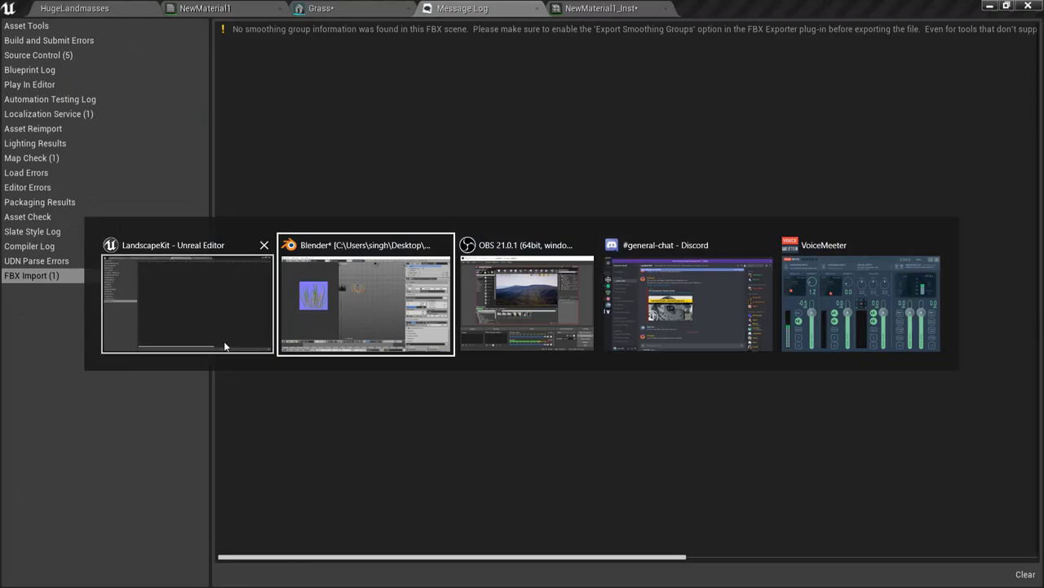
pyautogui.click(512, 286)
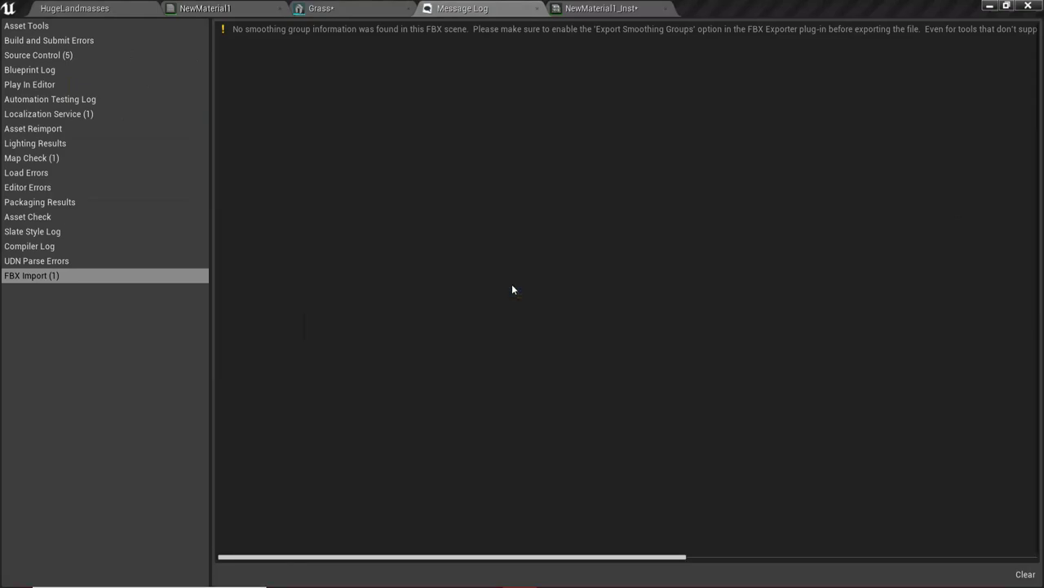
pyautogui.click(503, 5)
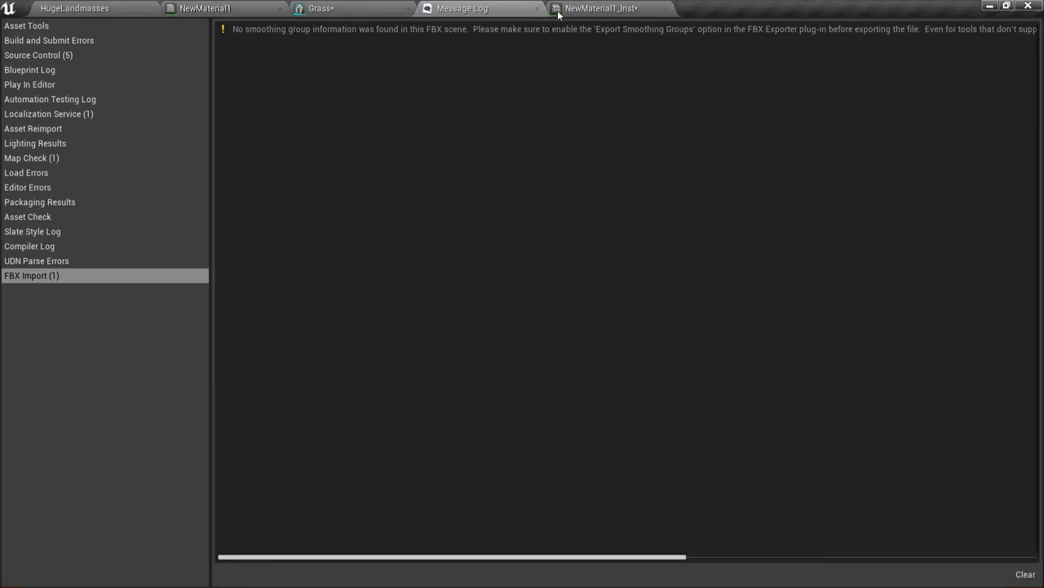
pyautogui.click(536, 8)
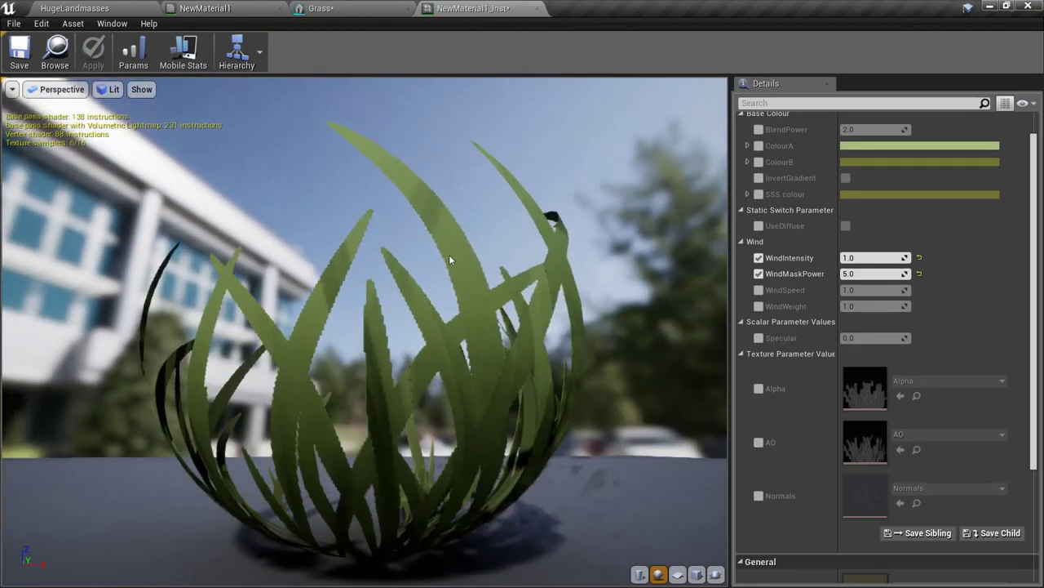
# Return to the HugeLandmasses level and open the imported GrassJoined mesh from the Content folder
pyautogui.click(320, 9)
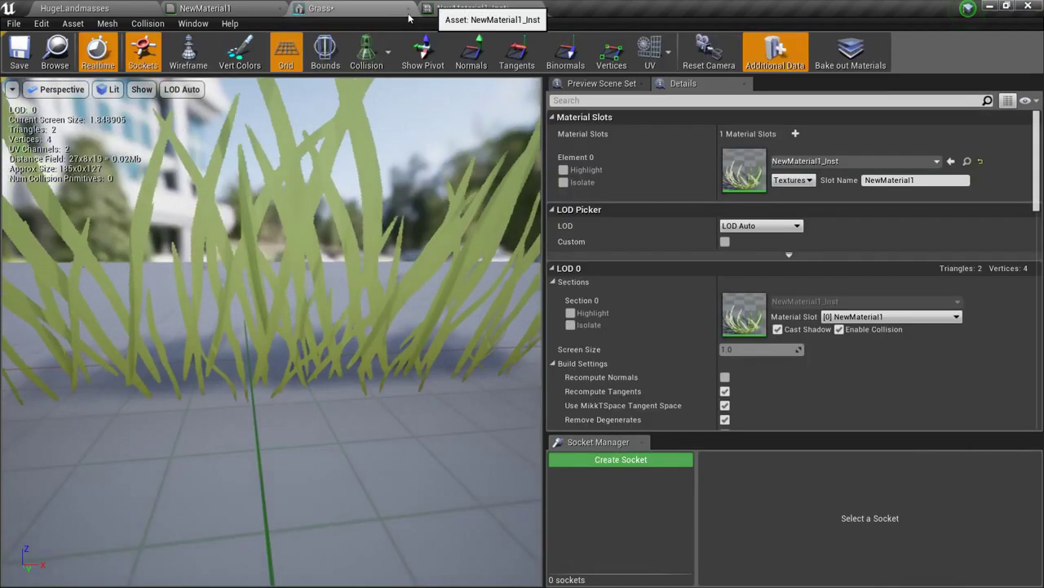
pyautogui.click(179, 7)
pyautogui.click(94, 7)
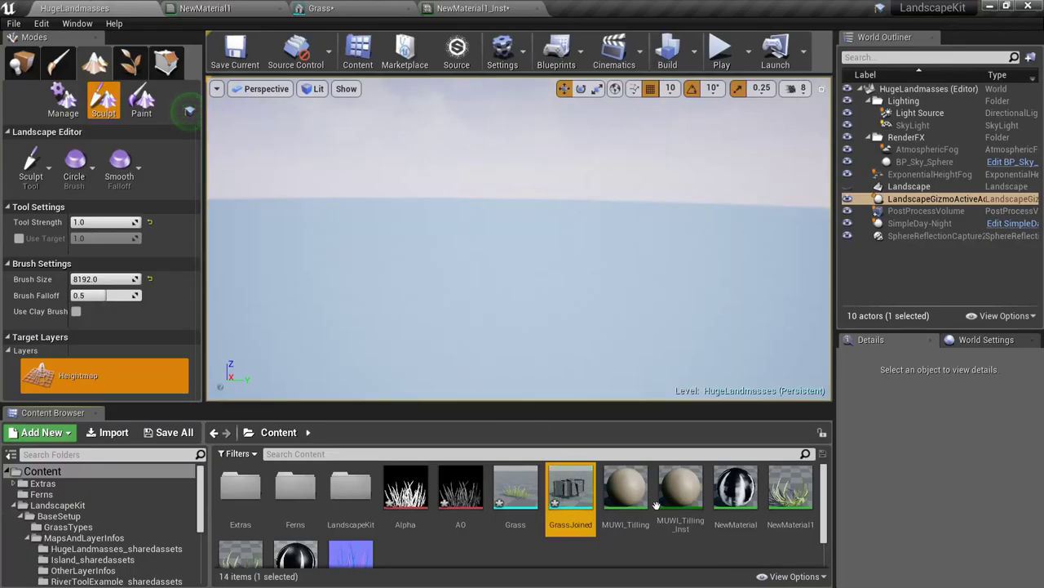
pyautogui.doubleClick(564, 495)
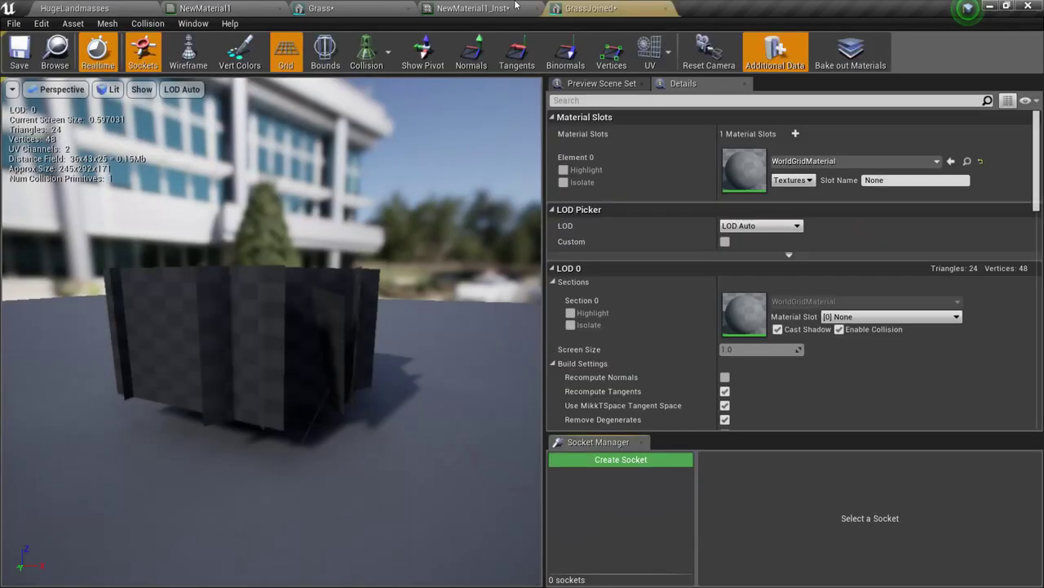
# Assign the NewMaterial1_Inst material to the GrassJoined mesh's Element 0 slot
pyautogui.click(492, 8)
pyautogui.click(74, 8)
pyautogui.click(585, 8)
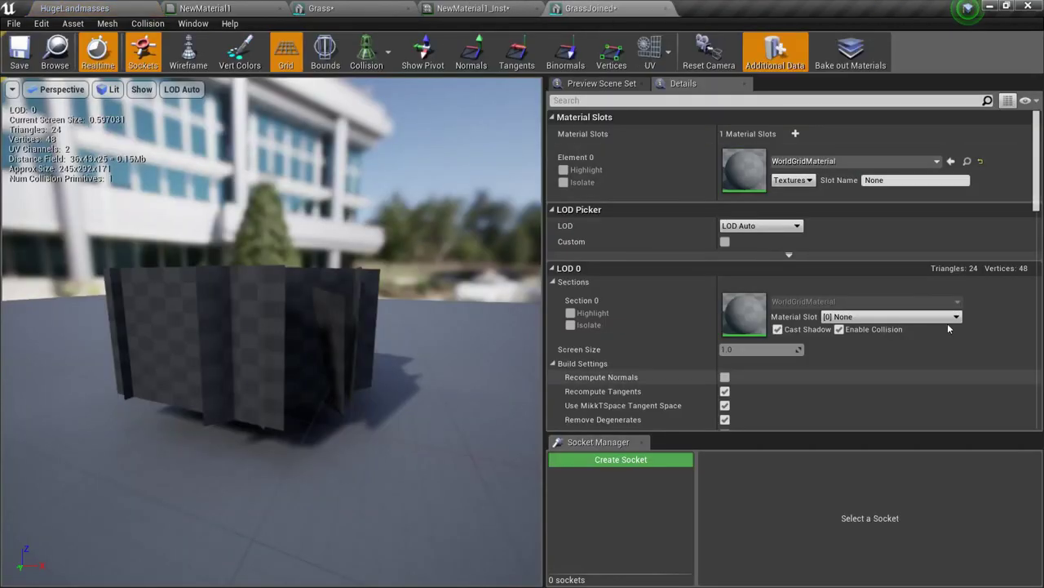
pyautogui.click(953, 163)
# Examine the GrassJoined clump with its grass material from above and from the sides
pyautogui.moveTo(465, 400); pyautogui.dragTo(483, 434)
pyautogui.moveTo(483, 434); pyautogui.dragTo(403, 507, button='right')
pyautogui.hotkey('alt', 'Tab')
pyautogui.hotkey('alt', 'Tab')
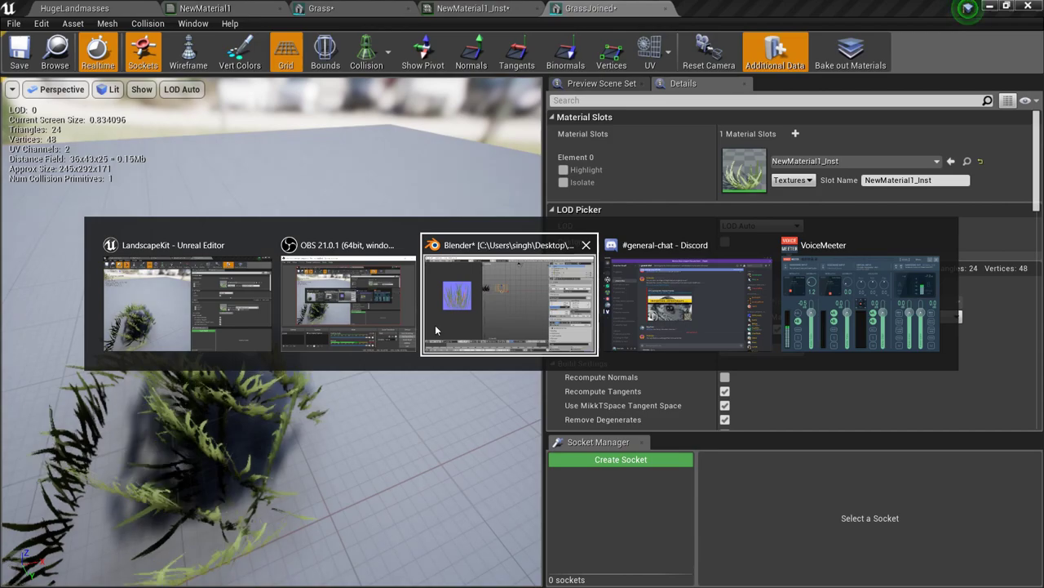
pyautogui.click(287, 299)
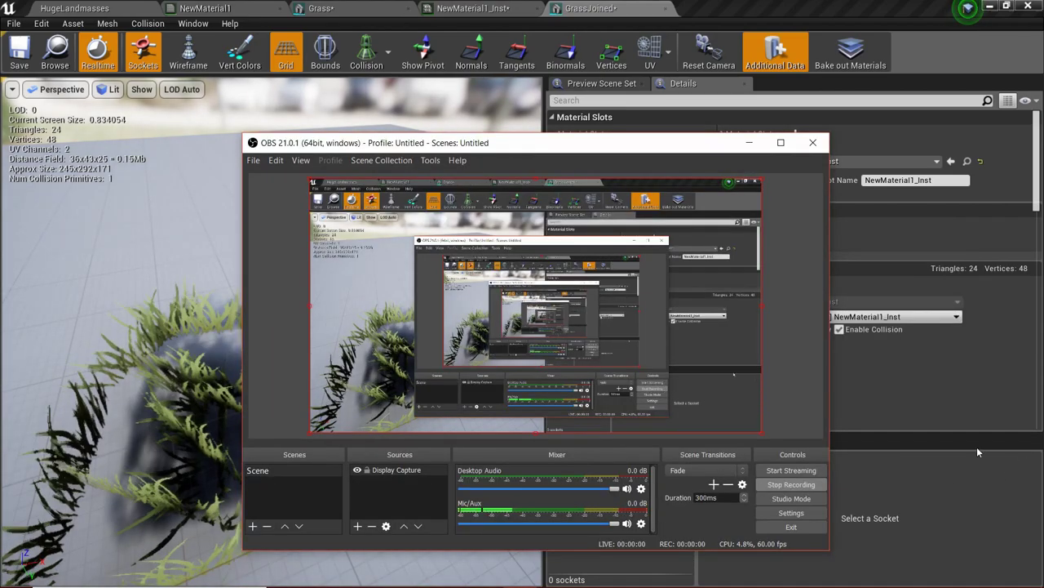
pyautogui.click(977, 451)
pyautogui.moveTo(574, 422)
pyautogui.mouseDown(button='right')
pyautogui.moveTo(573, 374)
pyautogui.moveTo(574, 413)
pyautogui.mouseUp(button='right')
pyautogui.moveTo(392, 392); pyautogui.dragTo(314, 416, button='right')
# Return to the HugeLandmasses level and switch the landscape management tool to New Landscape
pyautogui.click(75, 8)
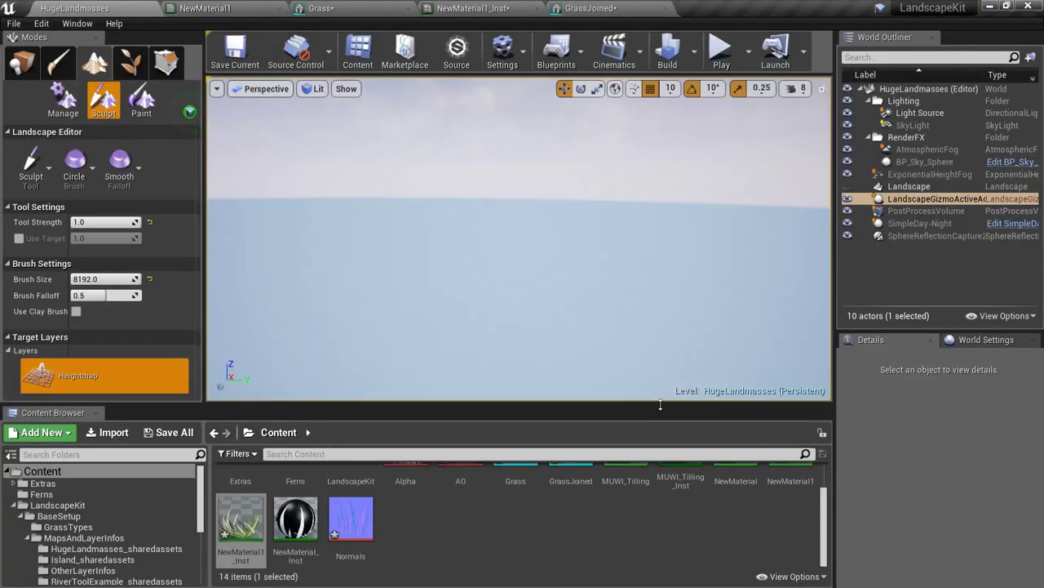
pyautogui.click(65, 110)
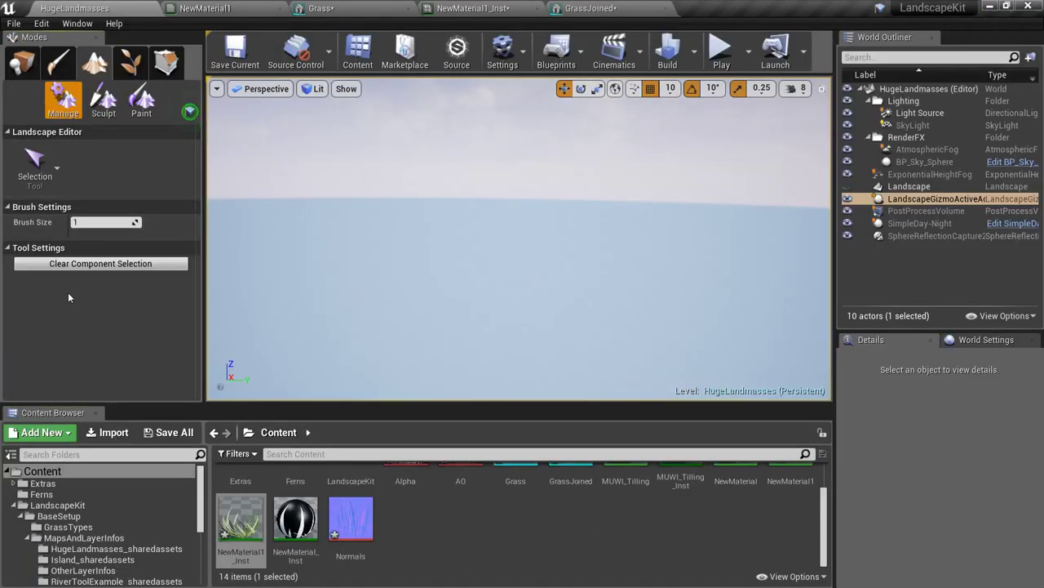
pyautogui.click(49, 171)
pyautogui.click(65, 225)
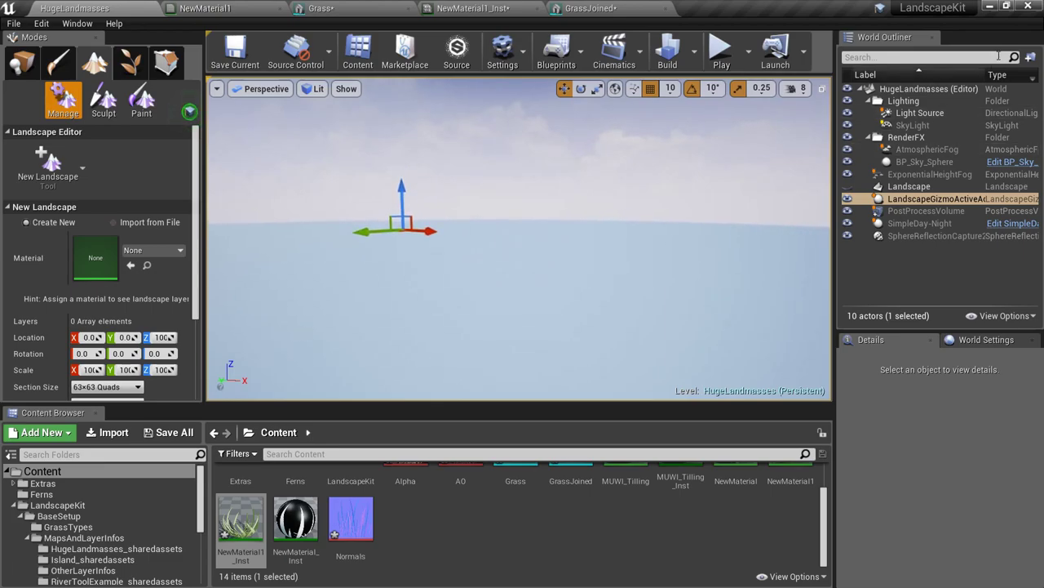
# Adjust the viewport's camera speed scalar and inspect the green preview grid of the new landscape up close
pyautogui.moveTo(763, 112); pyautogui.dragTo(702, 96, button='right')
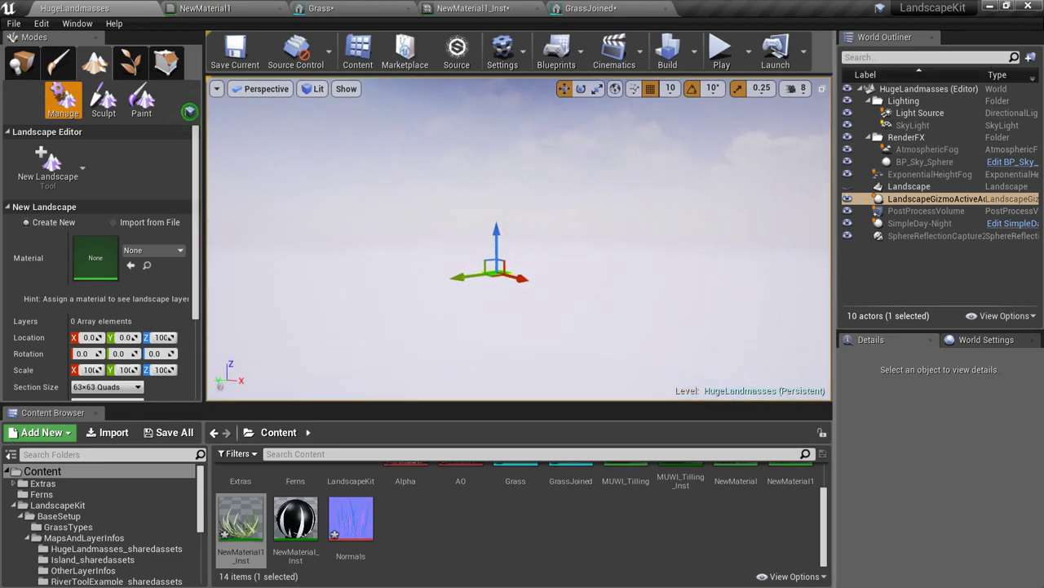
pyautogui.press('q')
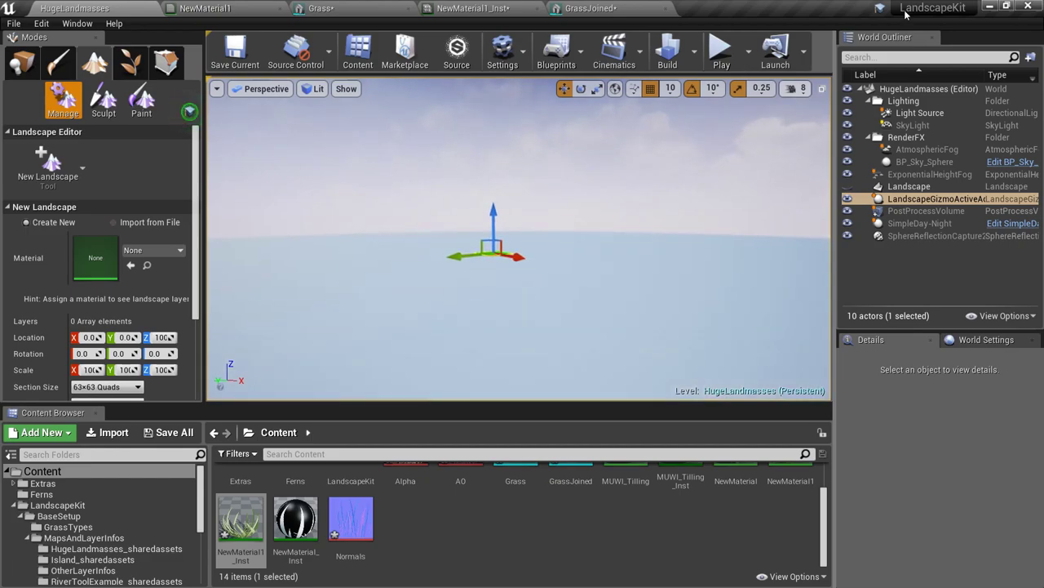
pyautogui.click(796, 90)
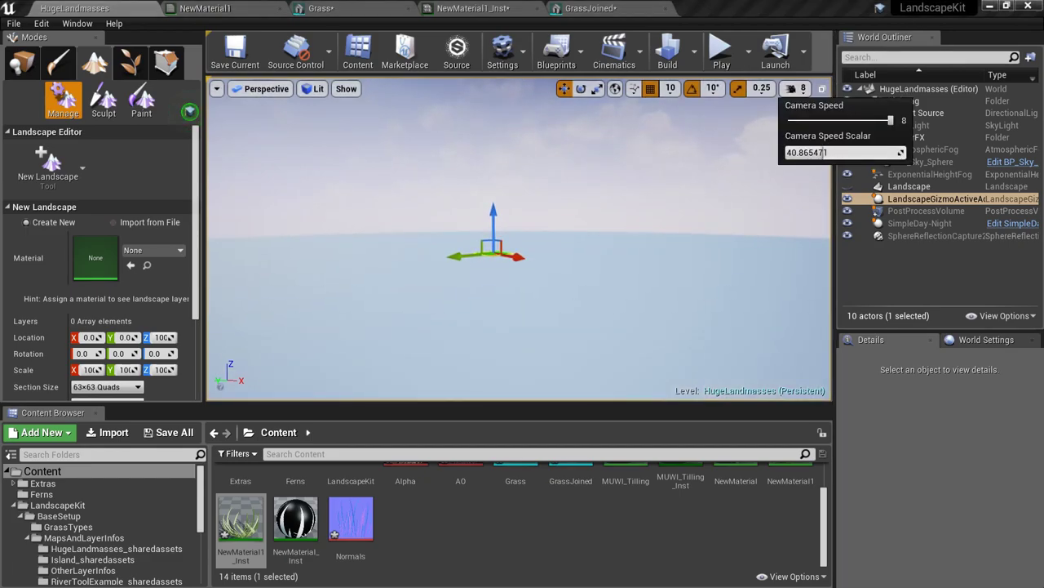
pyautogui.moveTo(702, 188); pyautogui.dragTo(670, 263, button='right')
pyautogui.press('s')
pyautogui.press('w')
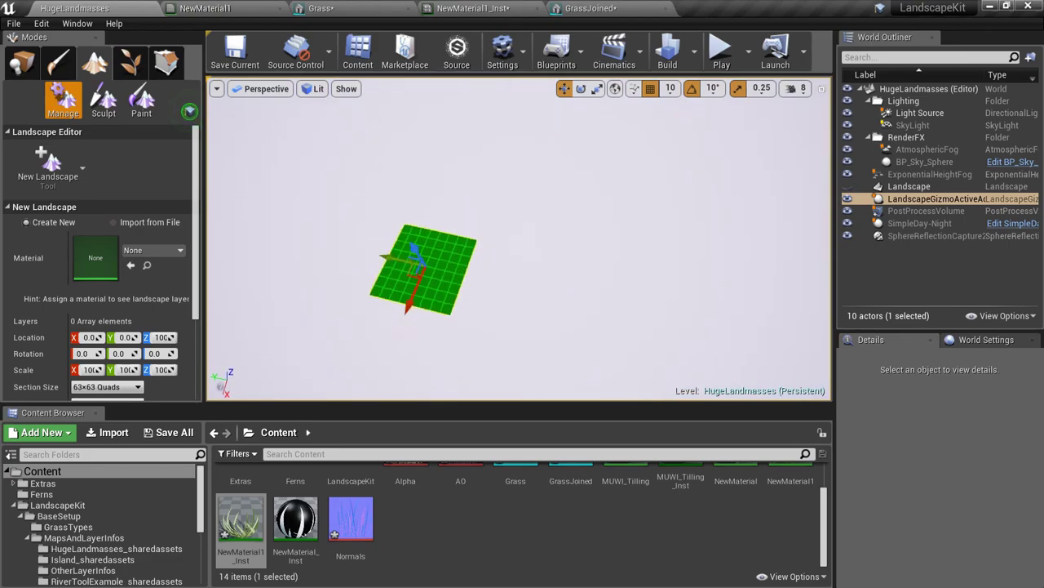
pyautogui.click(796, 88)
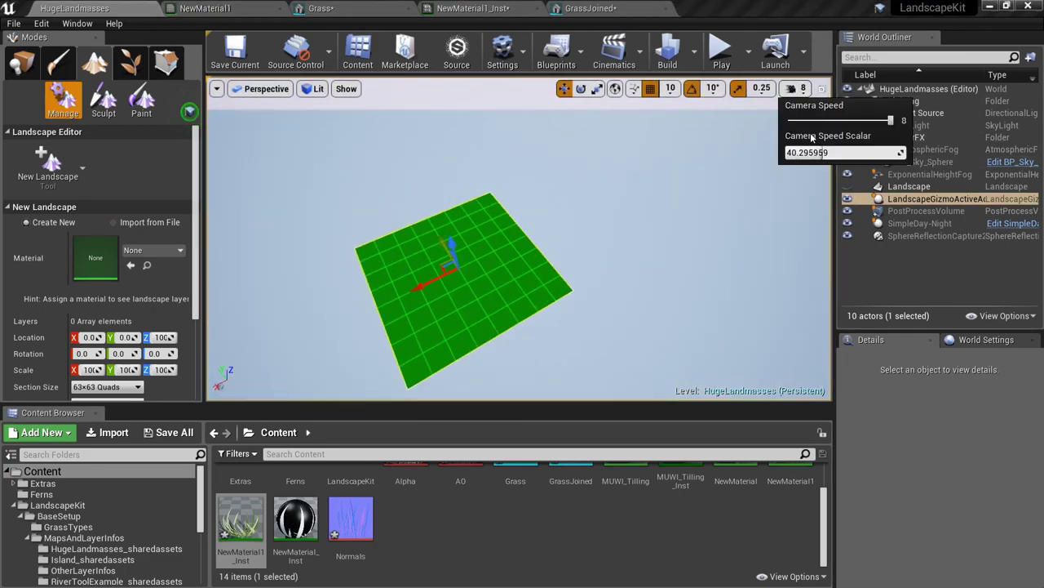
pyautogui.press('w')
pyautogui.moveTo(653, 196); pyautogui.dragTo(629, 176, button='right')
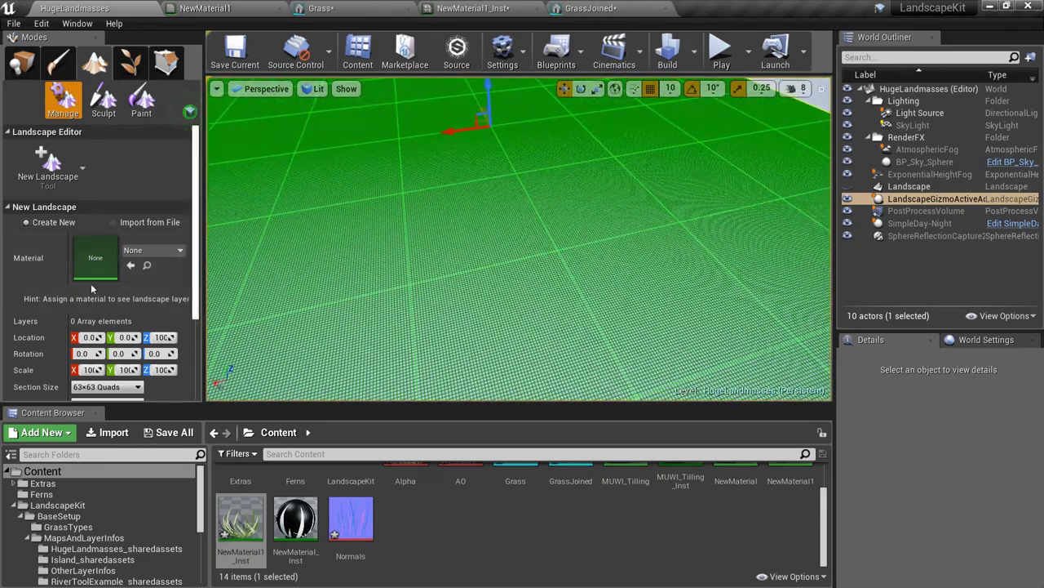
# Create the new landscape without a material, using 63×63-quad sections and 8 × 8 components
pyautogui.scroll(-3, 91, 277)
pyautogui.scroll(3, 113, 227)
pyautogui.scroll(1, 113, 220)
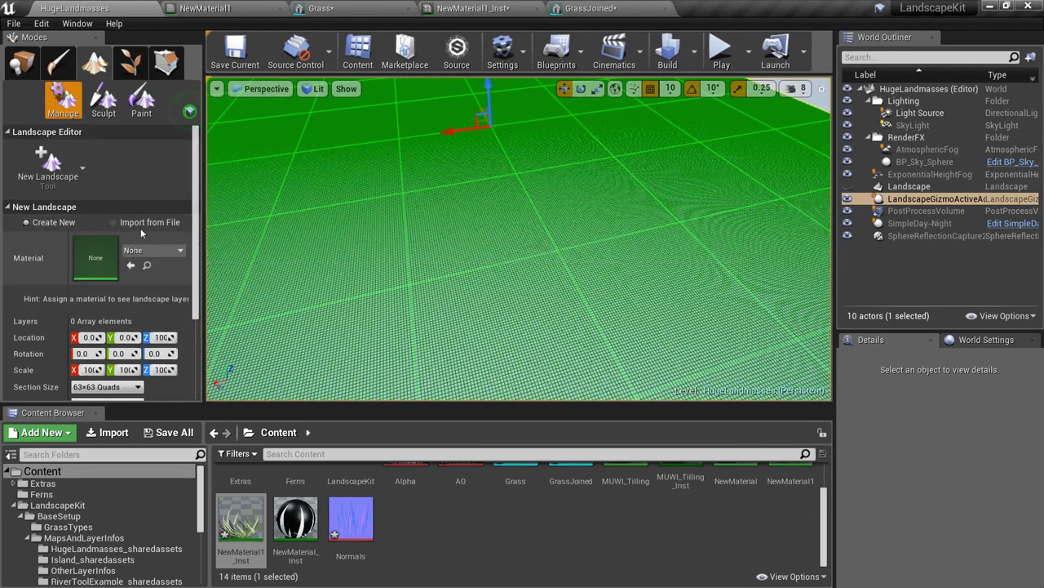
pyautogui.scroll(-5, 159, 270)
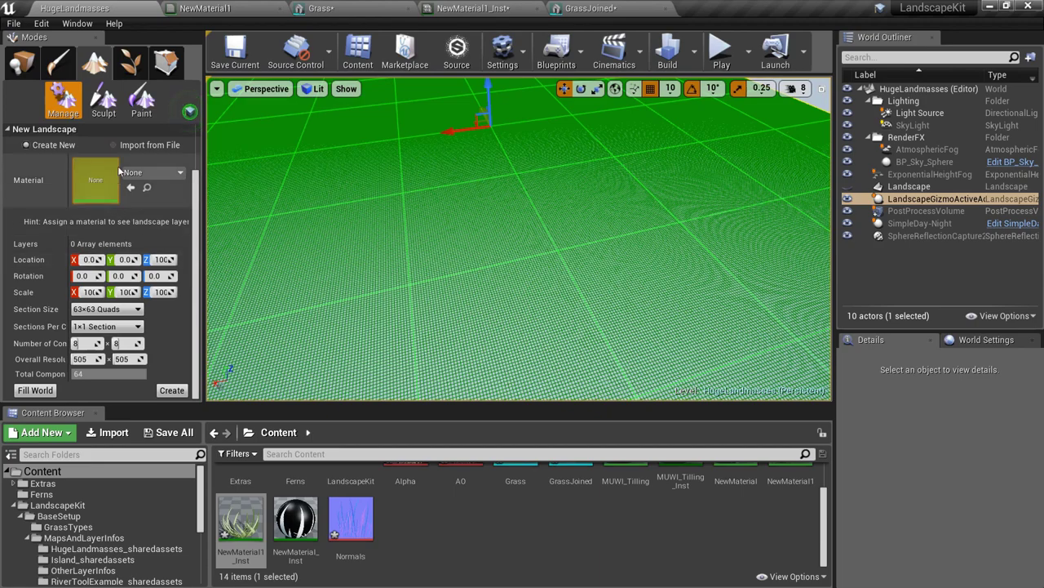
pyautogui.click(171, 390)
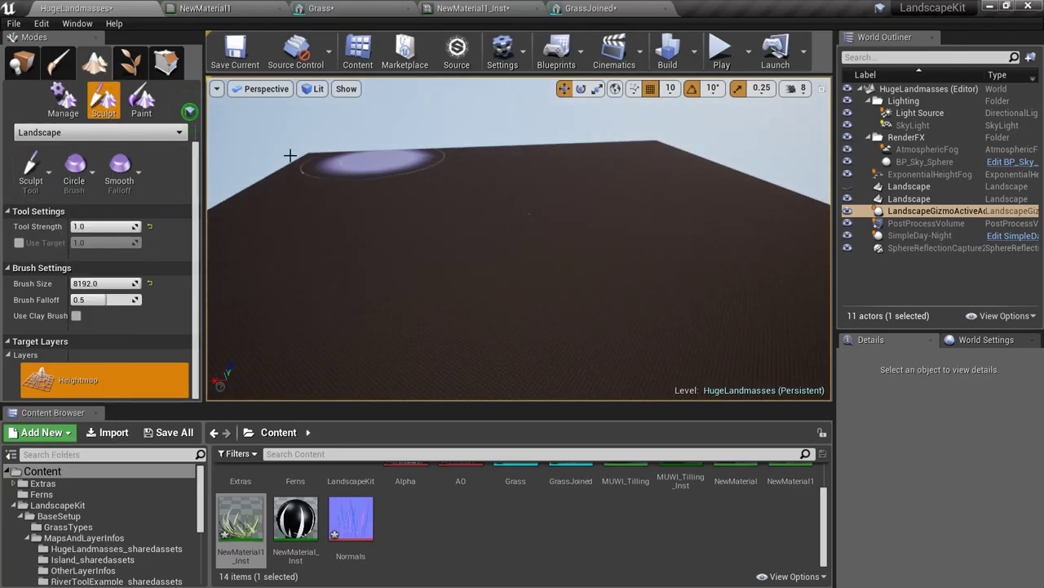
pyautogui.moveTo(384, 164)
pyautogui.mouseDown()
pyautogui.moveTo(454, 168)
pyautogui.moveTo(639, 228)
pyautogui.moveTo(587, 198)
pyautogui.mouseUp()
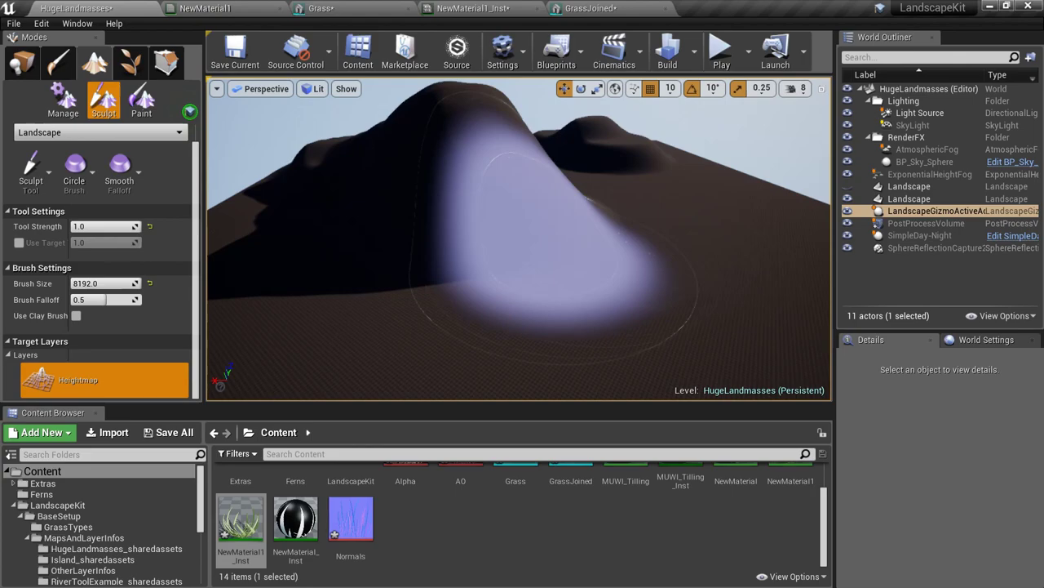
pyautogui.hotkey('ctrl', 'z')
pyautogui.moveTo(671, 274)
pyautogui.mouseDown(button='right')
pyautogui.moveTo(671, 326)
pyautogui.moveTo(645, 306)
pyautogui.mouseUp(button='right')
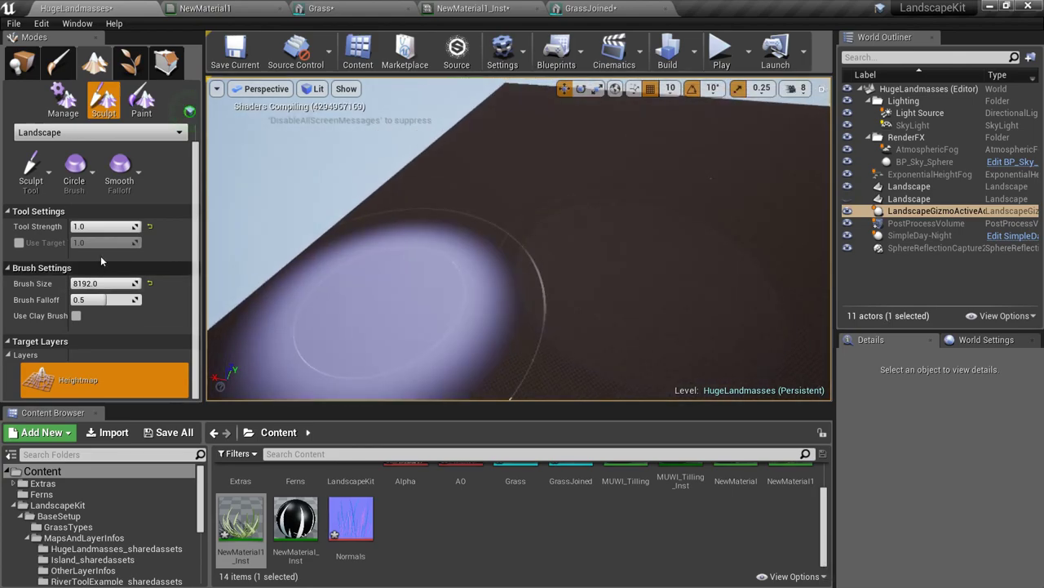
# Sculpt rolling hills across the new landscape with tool strength 0.3 and brush size 8192
pyautogui.moveTo(426, 216); pyautogui.dragTo(535, 99)
pyautogui.moveTo(764, 124); pyautogui.dragTo(780, 131)
pyautogui.moveTo(779, 131); pyautogui.dragTo(726, 163, button='right')
pyautogui.moveTo(726, 163)
pyautogui.mouseDown()
pyautogui.moveTo(635, 343)
pyautogui.moveTo(731, 371)
pyautogui.mouseUp()
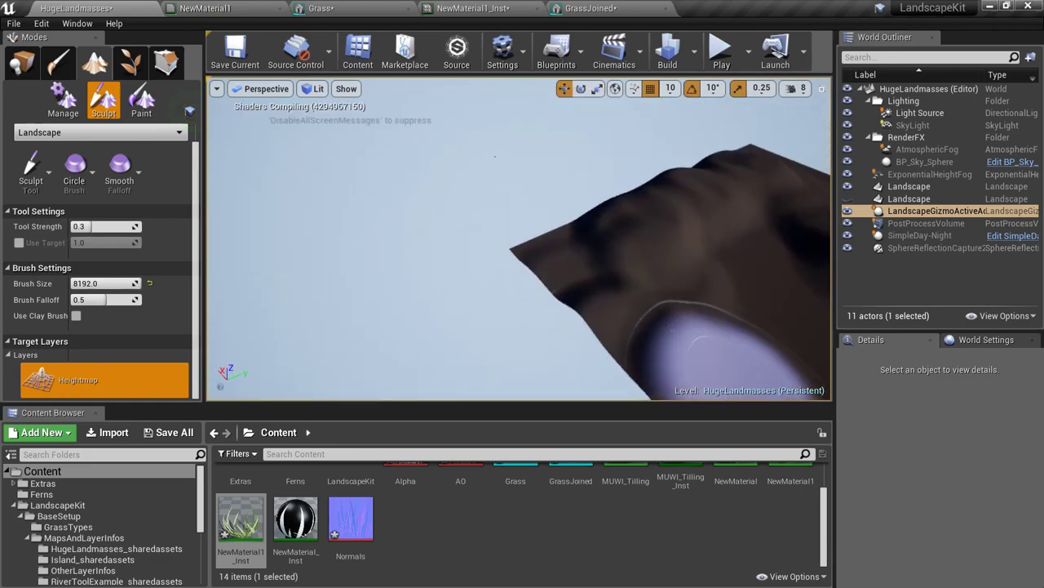
pyautogui.moveTo(730, 372); pyautogui.dragTo(783, 363, button='right')
pyautogui.moveTo(586, 212)
pyautogui.mouseDown()
pyautogui.moveTo(637, 202)
pyautogui.moveTo(725, 324)
pyautogui.moveTo(656, 250)
pyautogui.moveTo(606, 306)
pyautogui.mouseUp()
pyautogui.moveTo(605, 306); pyautogui.dragTo(653, 282, button='right')
pyautogui.moveTo(498, 298)
pyautogui.mouseDown(button='right')
pyautogui.moveTo(490, 285)
pyautogui.moveTo(498, 298)
pyautogui.mouseUp(button='right')
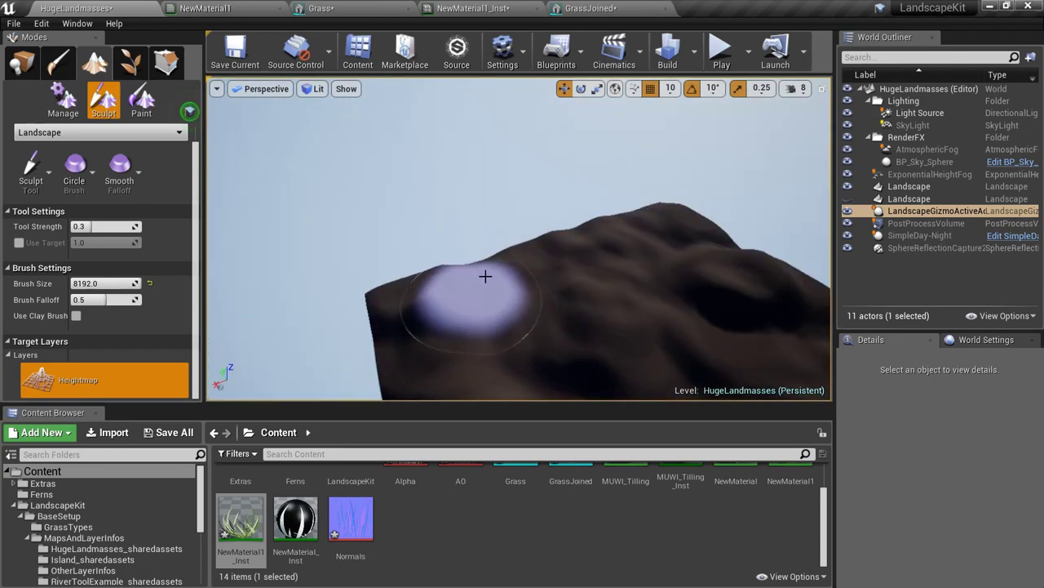
pyautogui.moveTo(728, 296)
pyautogui.mouseDown(button='right')
pyautogui.moveTo(771, 346)
pyautogui.moveTo(759, 286)
pyautogui.mouseUp(button='right')
pyautogui.moveTo(523, 285)
pyautogui.mouseDown(button='right')
pyautogui.moveTo(510, 285)
pyautogui.moveTo(588, 290)
pyautogui.moveTo(579, 322)
pyautogui.moveTo(522, 343)
pyautogui.mouseUp(button='right')
# Switch the sculpting tool to Erosion and erode the hills with tool strength 0.3
pyautogui.click(25, 179)
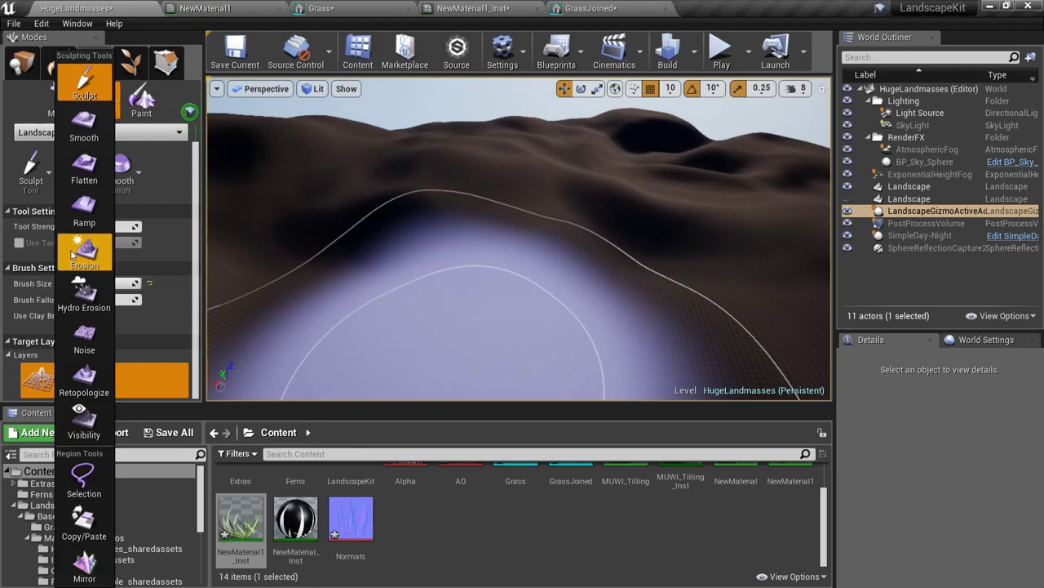
pyautogui.click(73, 254)
pyautogui.moveTo(606, 238); pyautogui.dragTo(410, 261, button='right')
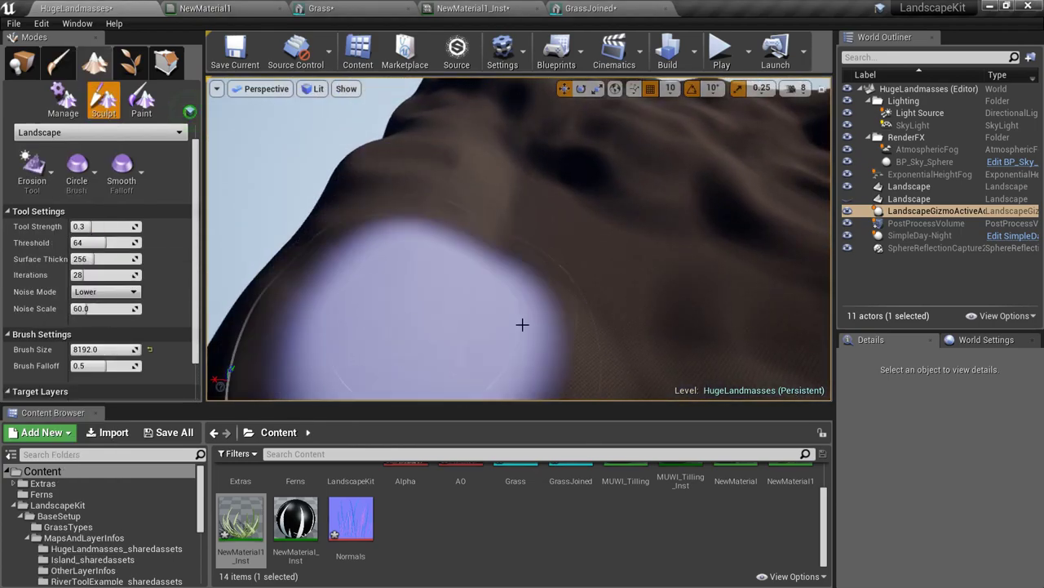
pyautogui.moveTo(633, 322); pyautogui.dragTo(718, 319, button='right')
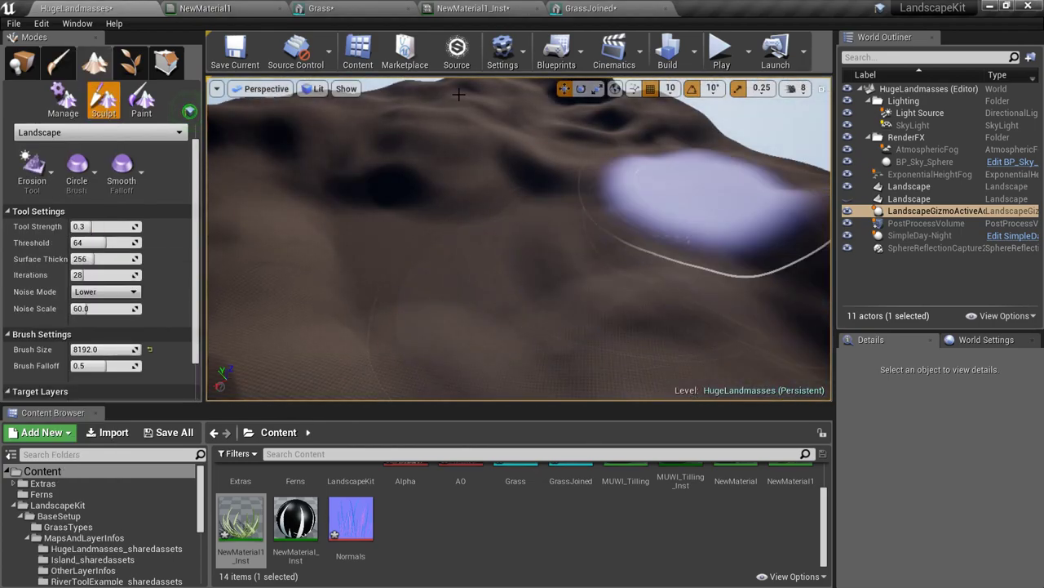
pyautogui.moveTo(467, 157)
pyautogui.mouseDown(button='right')
pyautogui.moveTo(563, 131)
pyautogui.moveTo(522, 135)
pyautogui.mouseUp(button='right')
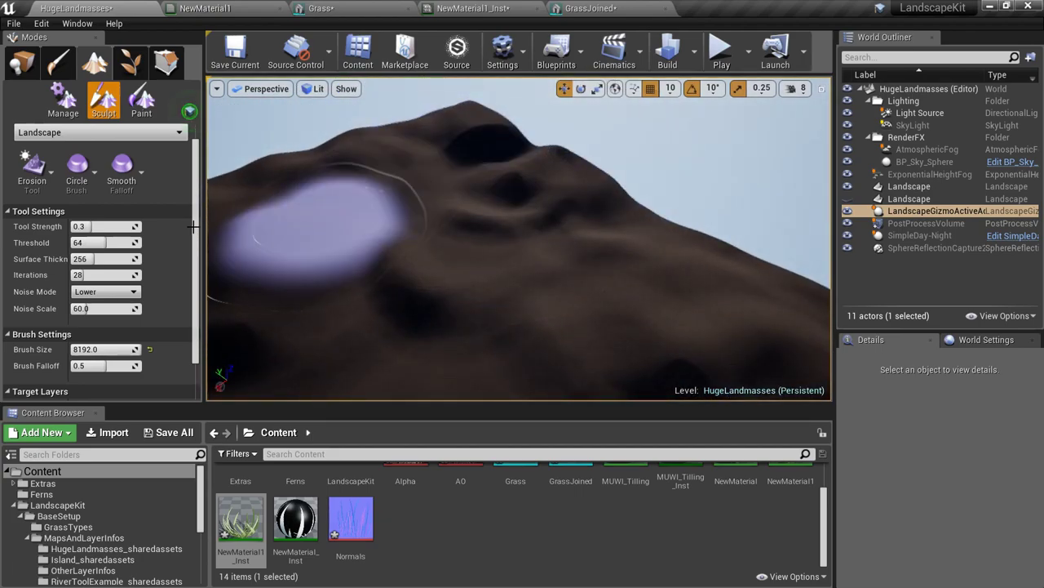
# Erode the hills more strongly with tool strength 0.574286, threshold 51 and surface thickness 404
pyautogui.moveTo(314, 233); pyautogui.dragTo(525, 248, button='right')
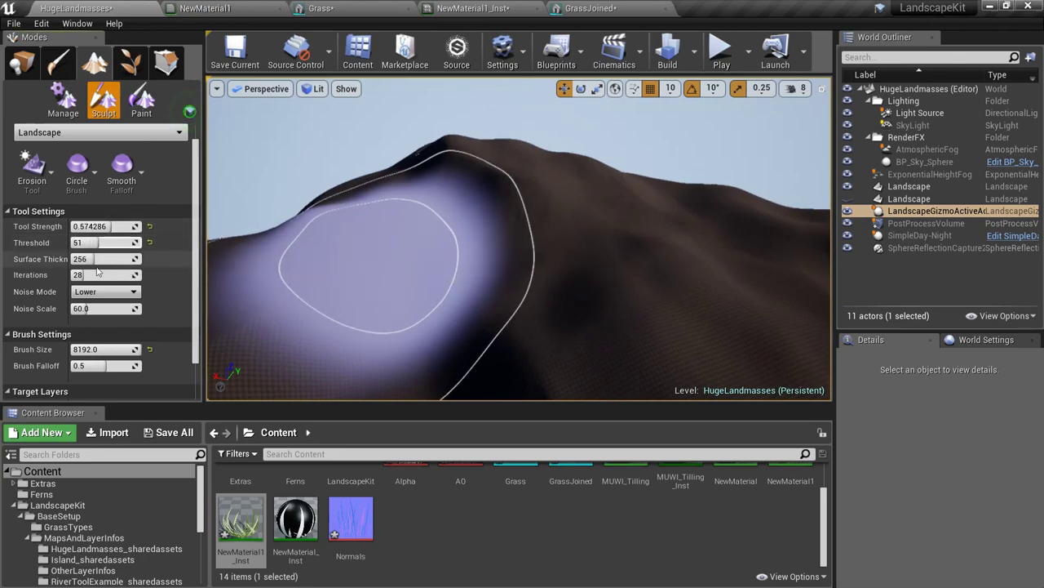
pyautogui.moveTo(107, 260); pyautogui.dragTo(185, 259)
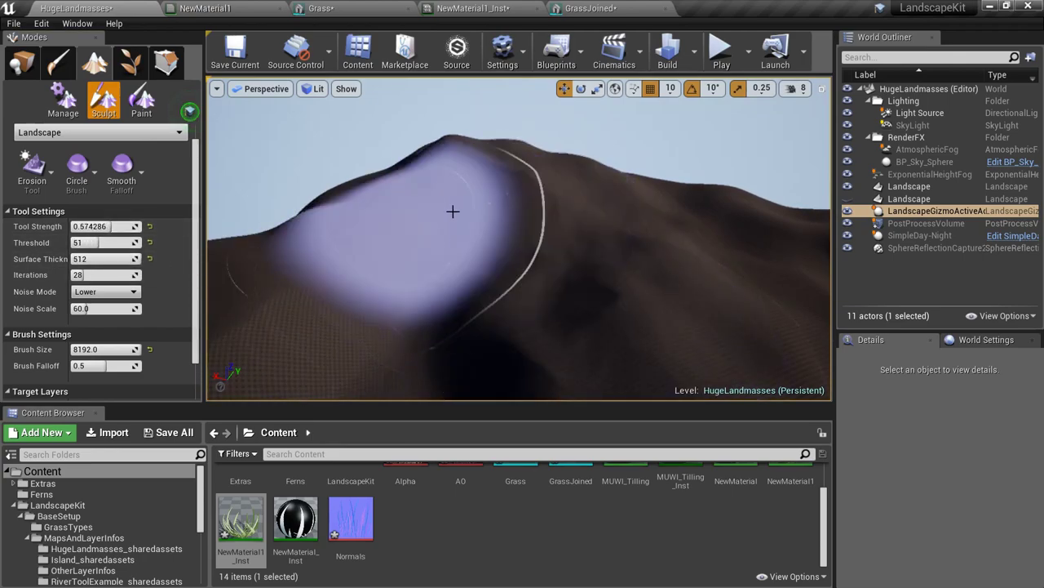
pyautogui.moveTo(636, 298); pyautogui.dragTo(548, 301, button='right')
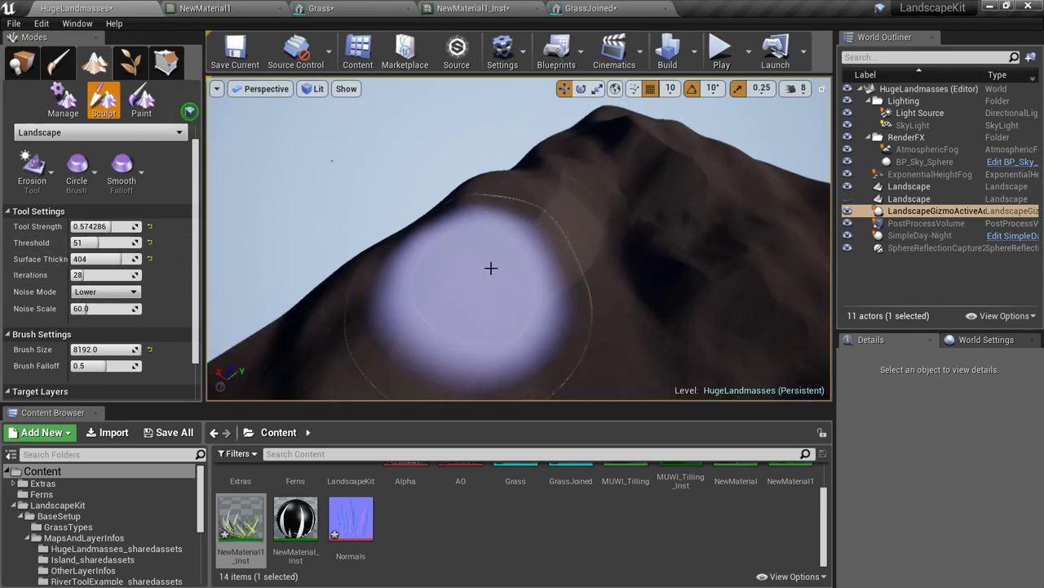
pyautogui.moveTo(490, 269)
pyautogui.mouseDown(button='right')
pyautogui.moveTo(416, 306)
pyautogui.moveTo(431, 318)
pyautogui.mouseUp(button='right')
pyautogui.moveTo(580, 271); pyautogui.dragTo(718, 271, button='right')
pyautogui.moveTo(618, 282)
pyautogui.mouseDown(button='right')
pyautogui.moveTo(734, 188)
pyautogui.moveTo(701, 184)
pyautogui.mouseUp(button='right')
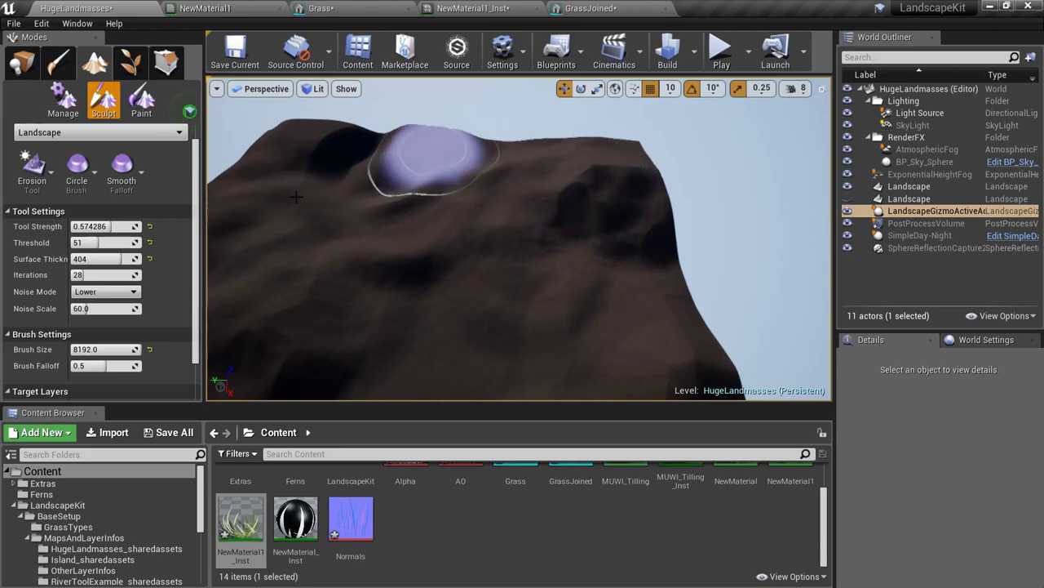
pyautogui.moveTo(415, 219)
pyautogui.mouseDown(button='right')
pyautogui.moveTo(375, 241)
pyautogui.moveTo(330, 244)
pyautogui.mouseUp(button='right')
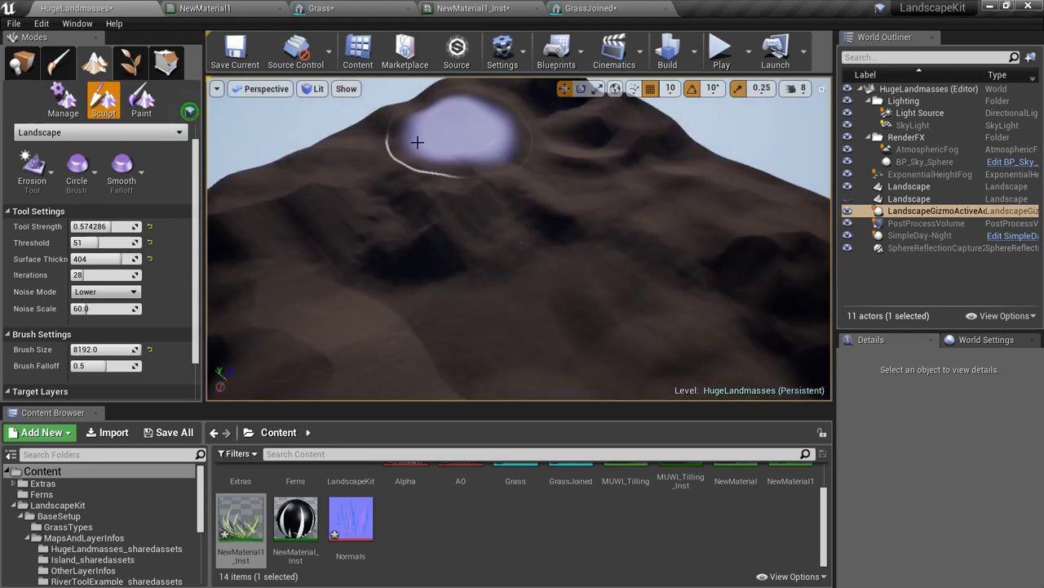
# Reset the Erosion tool's strength, threshold and surface thickness to their defaults
pyautogui.click(150, 243)
pyautogui.click(149, 258)
pyautogui.moveTo(253, 254); pyautogui.dragTo(210, 269, button='right')
pyautogui.moveTo(533, 348); pyautogui.dragTo(534, 347, button='right')
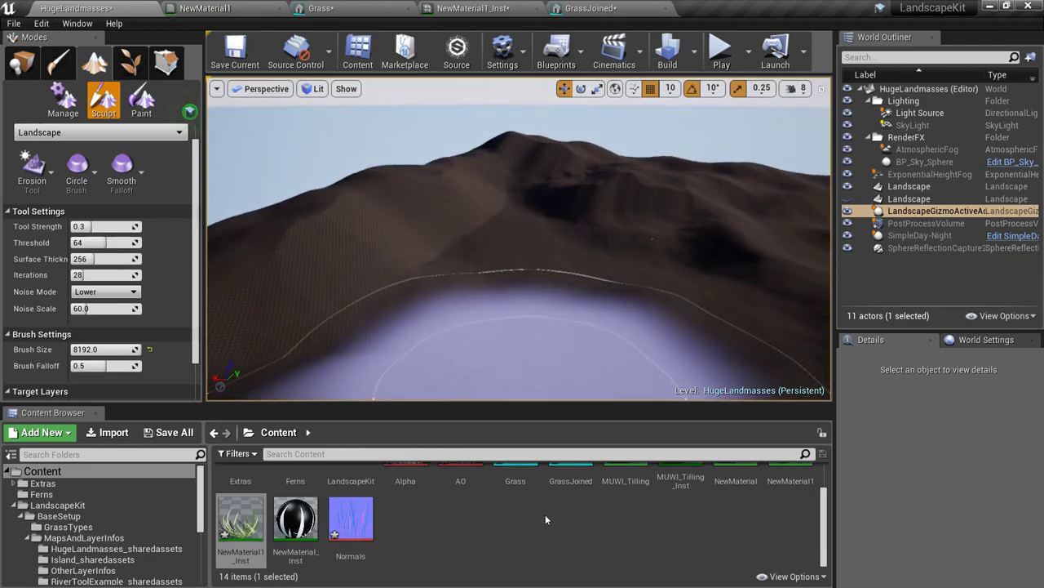
# Switch to Foliage mode and add the GrassJoined mesh to the foliage palette
pyautogui.scroll(1, 545, 515)
pyautogui.scroll(-1, 785, 568)
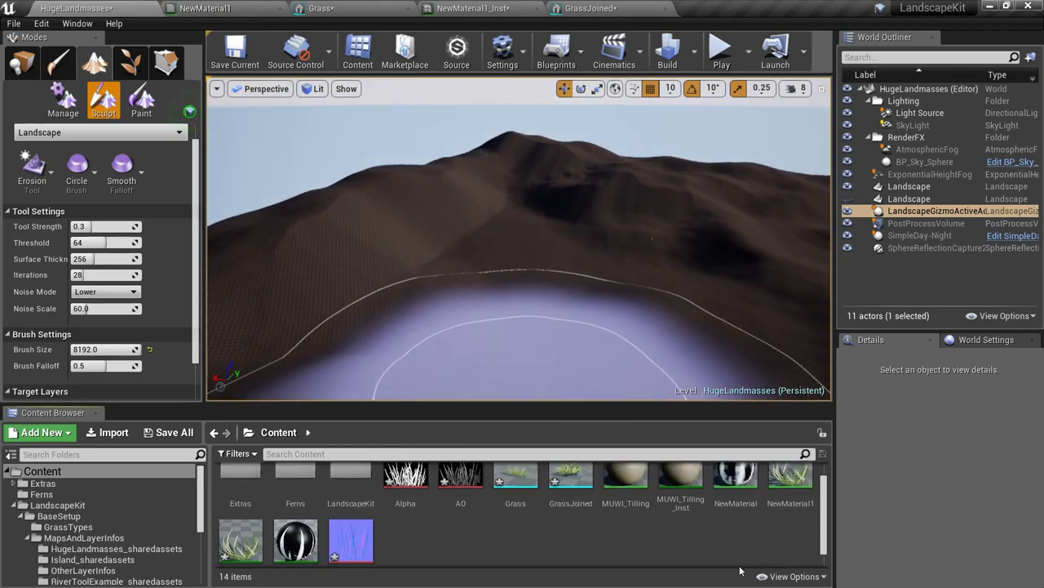
pyautogui.click(131, 76)
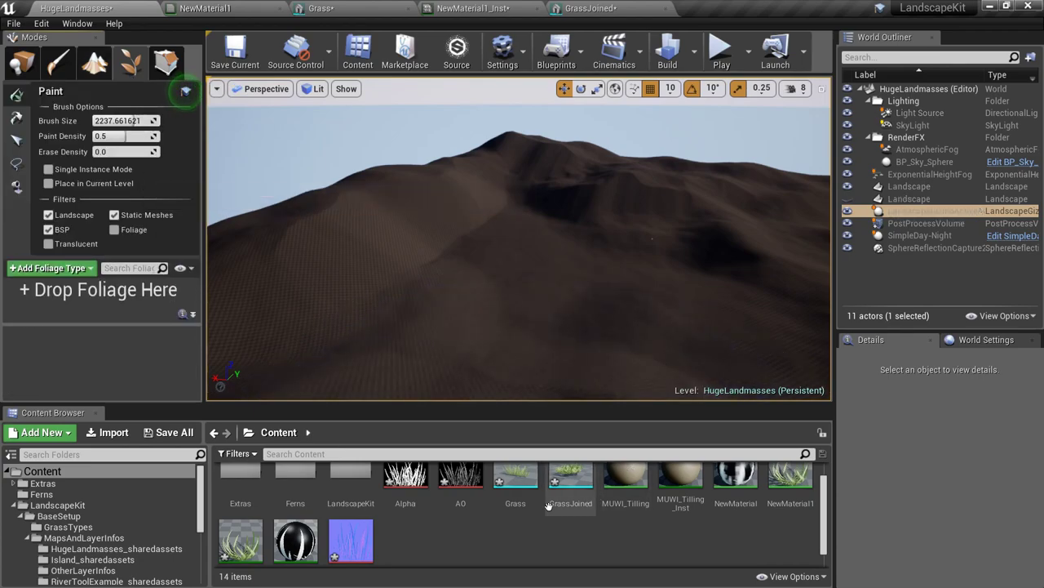
pyautogui.moveTo(550, 504); pyautogui.dragTo(72, 261)
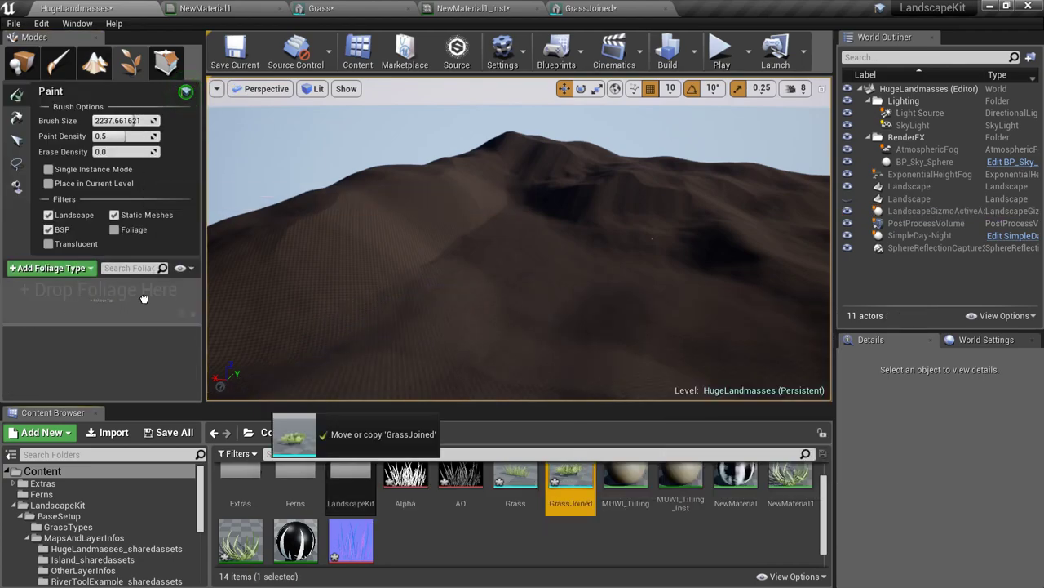
pyautogui.moveTo(143, 299); pyautogui.dragTo(145, 321)
pyautogui.moveTo(571, 536); pyautogui.dragTo(572, 536)
pyautogui.click(462, 540)
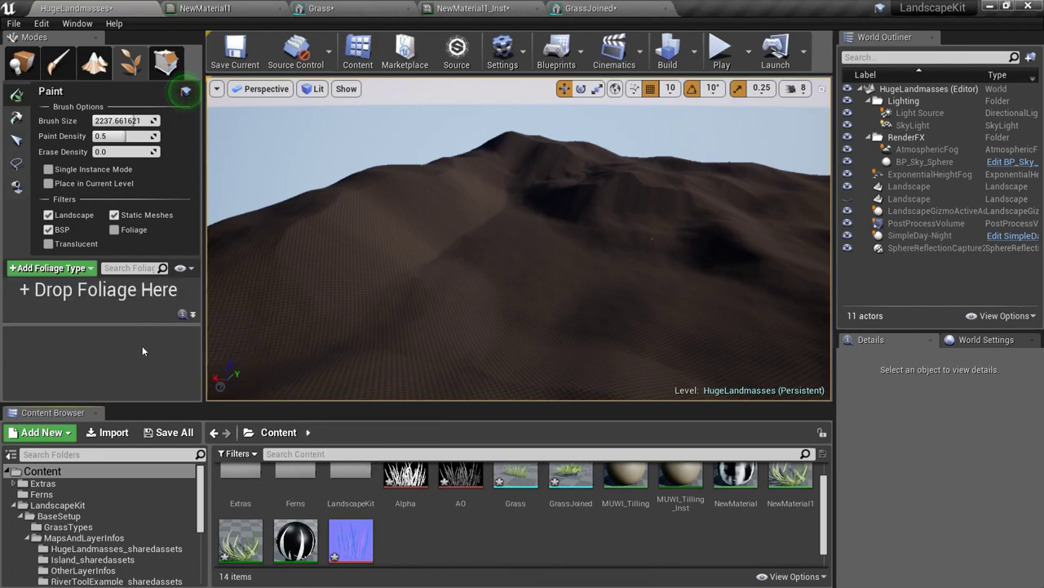
pyautogui.moveTo(153, 326); pyautogui.dragTo(150, 343)
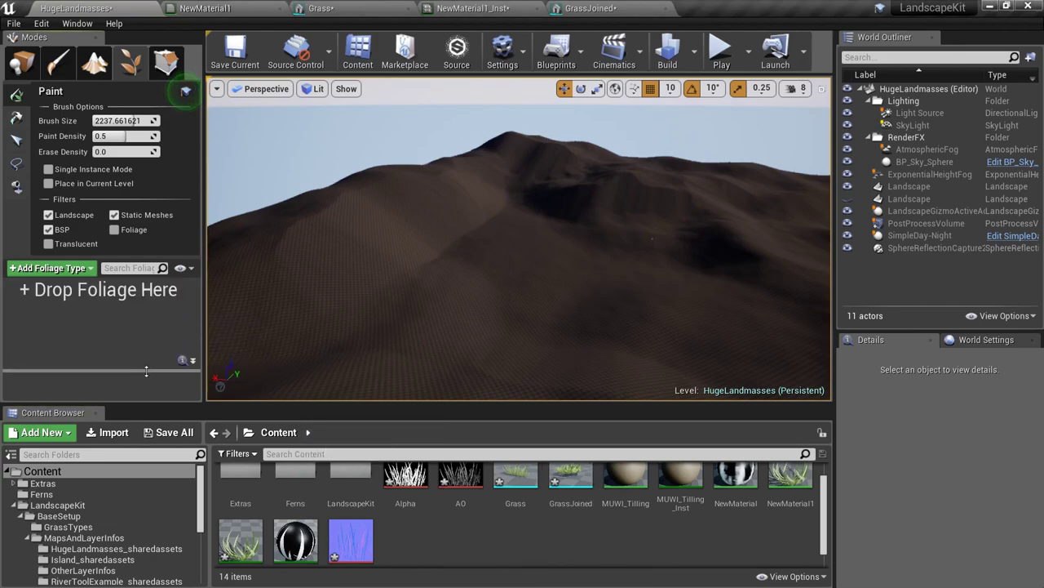
pyautogui.moveTo(544, 503)
pyautogui.mouseDown()
pyautogui.moveTo(186, 333)
pyautogui.moveTo(97, 314)
pyautogui.mouseUp()
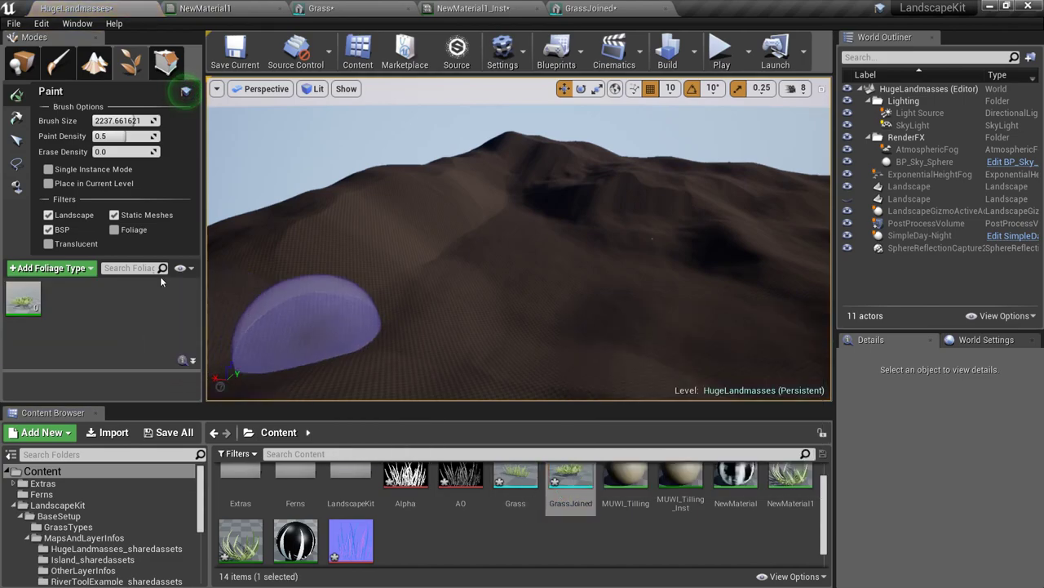
# Paint GrassJoined foliage over the landscape slope with paint density 0.5
pyautogui.moveTo(437, 308)
pyautogui.mouseDown()
pyautogui.moveTo(452, 333)
pyautogui.moveTo(505, 328)
pyautogui.mouseUp()
pyautogui.moveTo(505, 328); pyautogui.dragTo(504, 367, button='right')
pyautogui.press('w')
# Examine the painted GrassJoined foliage up close from several angles
pyautogui.moveTo(504, 327); pyautogui.dragTo(367, 302, button='right')
pyautogui.press('w')
pyautogui.press('s')
pyautogui.press('w')
pyautogui.moveTo(437, 306); pyautogui.dragTo(437, 295, button='right')
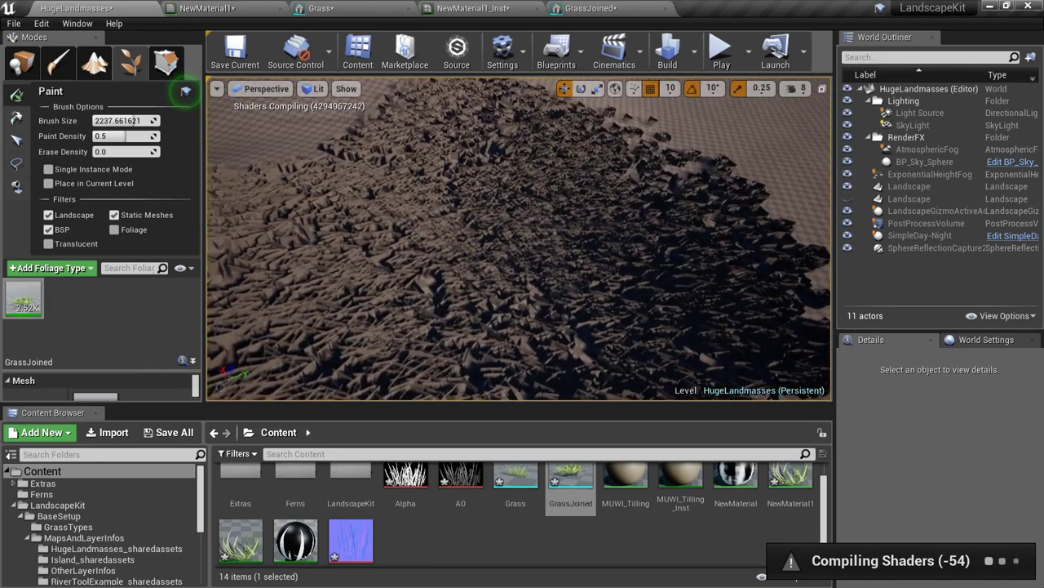
pyautogui.press('w')
pyautogui.moveTo(523, 237)
pyautogui.mouseDown(button='right')
pyautogui.moveTo(498, 245)
pyautogui.moveTo(440, 232)
pyautogui.moveTo(530, 188)
pyautogui.moveTo(510, 190)
pyautogui.moveTo(465, 237)
pyautogui.moveTo(489, 196)
pyautogui.mouseUp(button='right')
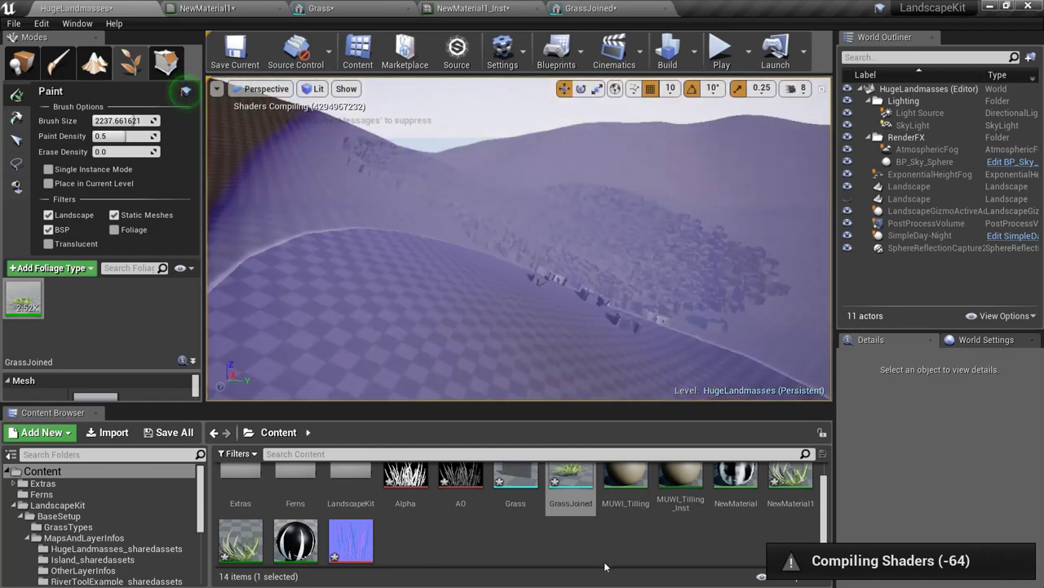
pyautogui.press('w')
pyautogui.moveTo(639, 349)
pyautogui.mouseDown(button='right')
pyautogui.moveTo(633, 331)
pyautogui.moveTo(661, 359)
pyautogui.moveTo(637, 387)
pyautogui.mouseUp(button='right')
# Create a Foliage Type asset in the Content folder and name it GrassJoinedFT
pyautogui.rightClick(573, 534)
pyautogui.moveTo(613, 467)
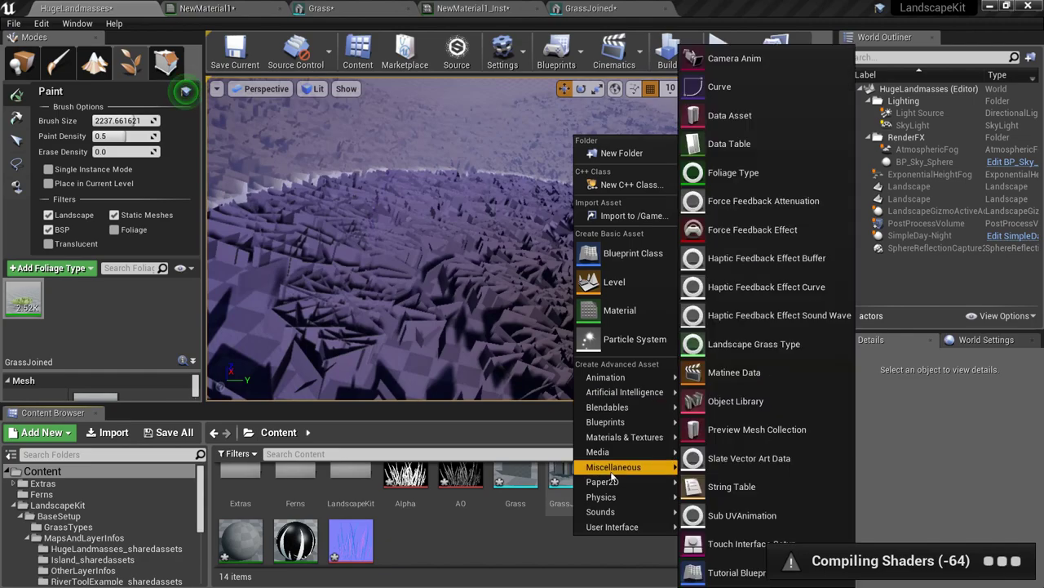
pyautogui.moveTo(626, 442)
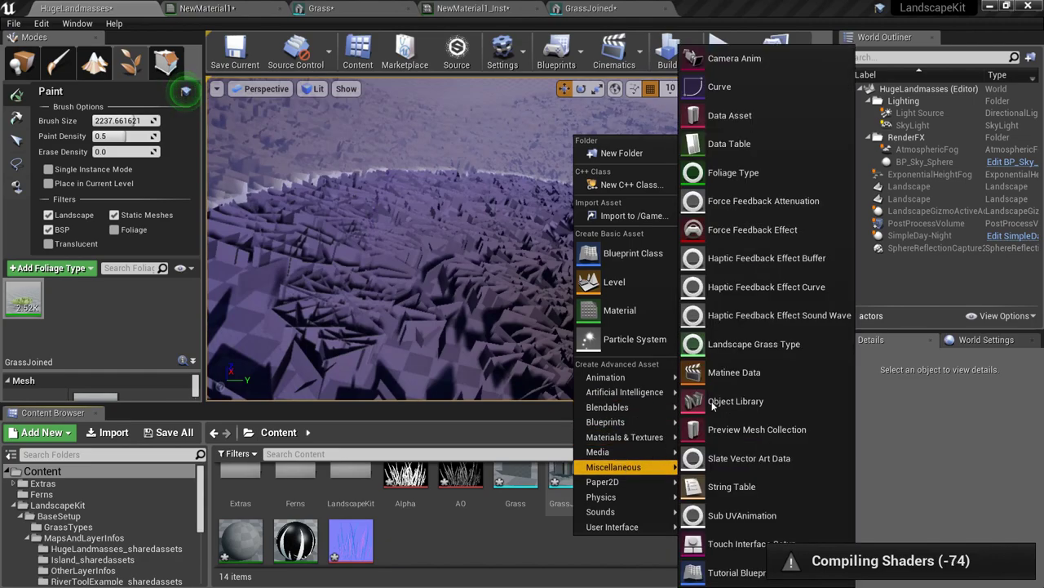
pyautogui.click(737, 175)
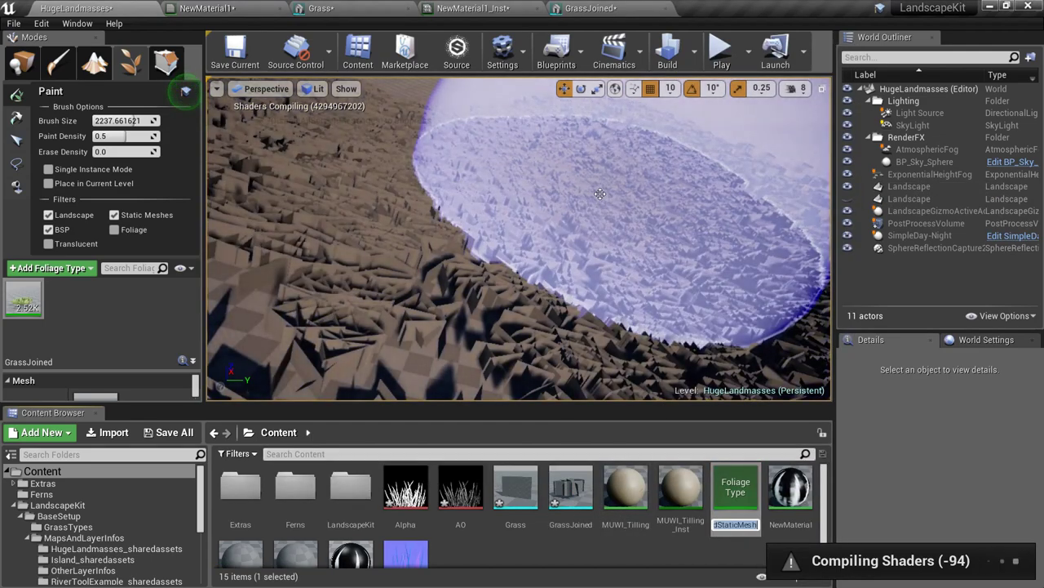
pyautogui.write('Gr')
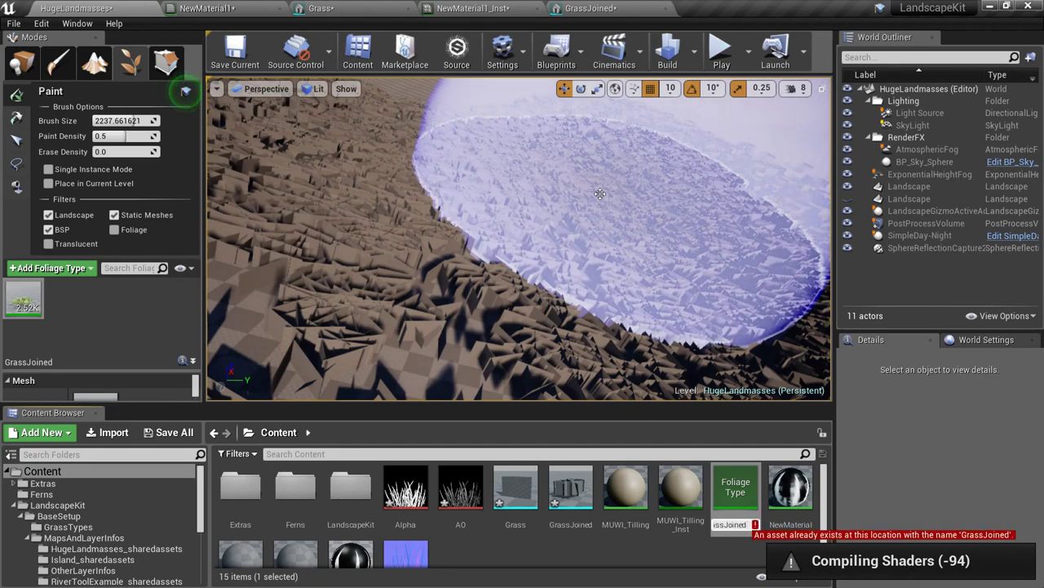
pyautogui.write('assJoinedFT')
pyautogui.press('Return')
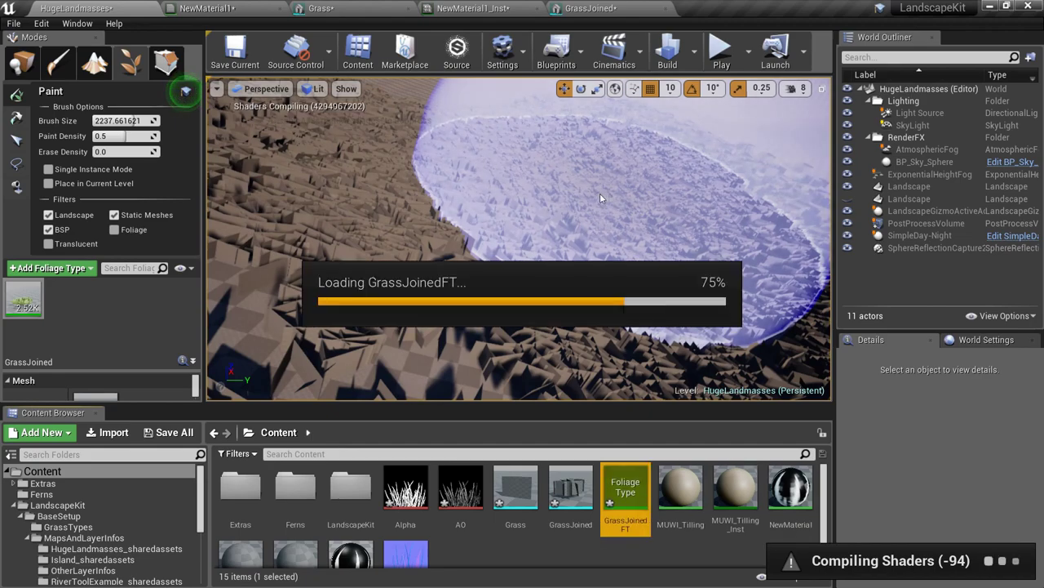
# Assign the GrassJoined static mesh as the mesh of the GrassJoinedFT foliage type
pyautogui.click(106, 8)
pyautogui.moveTo(571, 514); pyautogui.dragTo(577, 525)
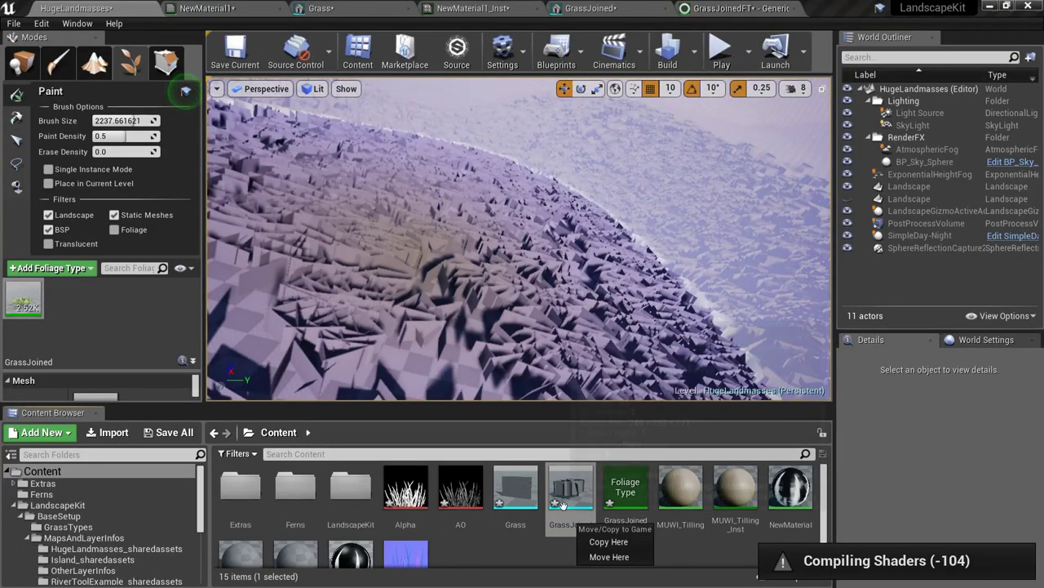
pyautogui.press('Escape')
pyautogui.click(734, 9)
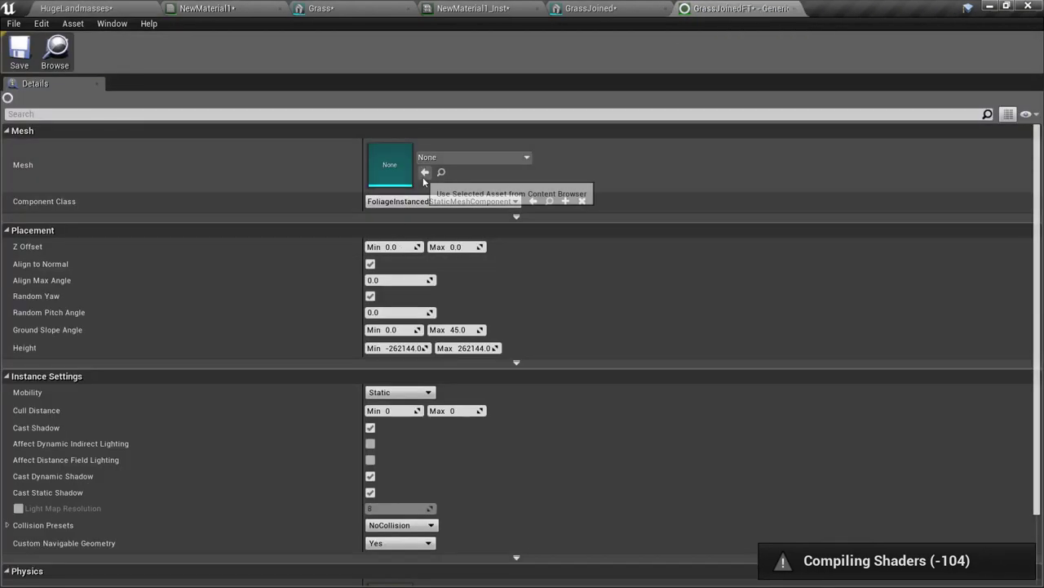
pyautogui.click(425, 172)
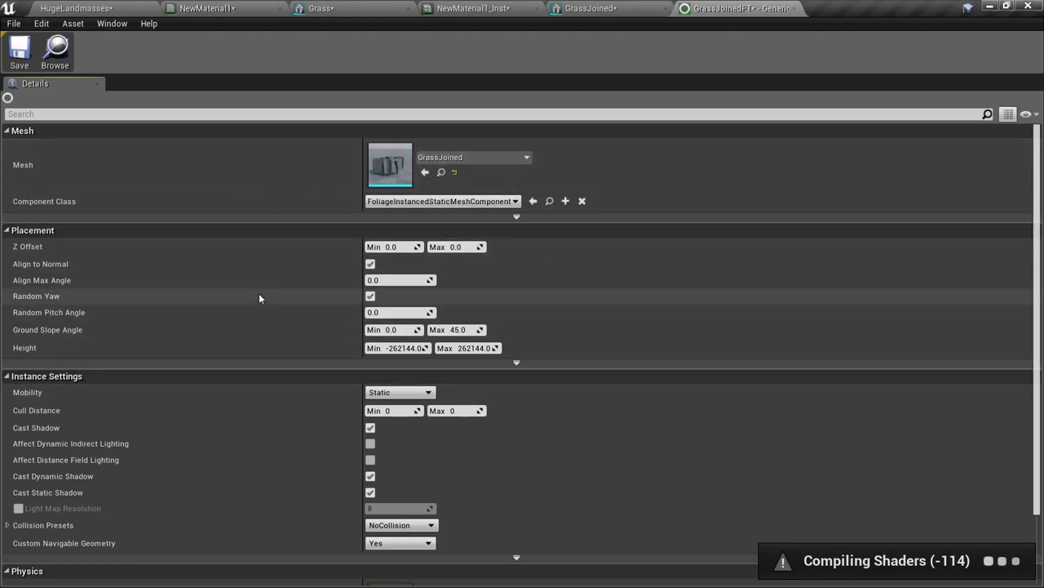
# Look over the foliage type's placement and instance settings and return to the HugeLandmasses level
pyautogui.scroll(-3, 580, 226)
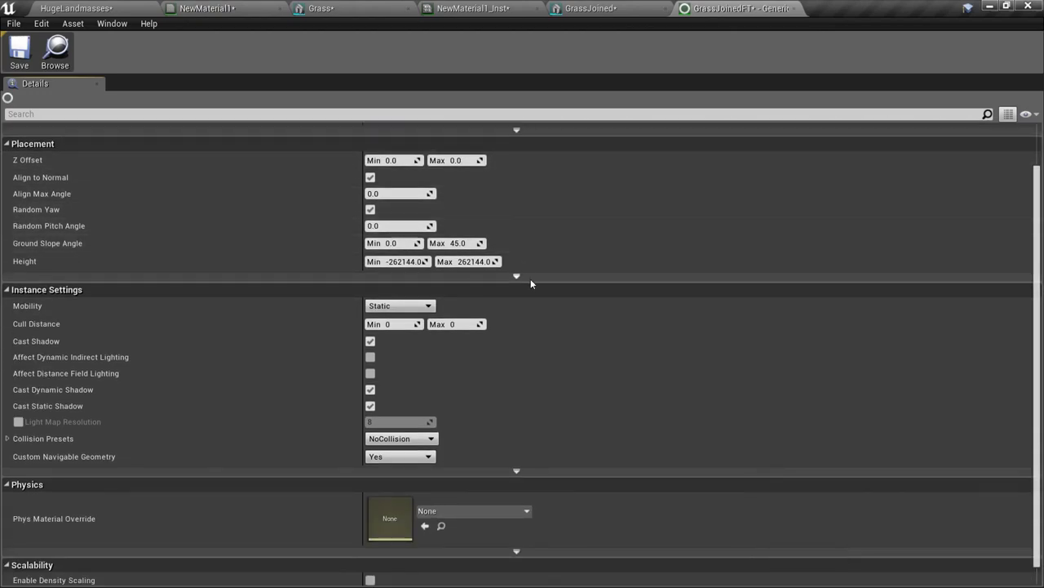
pyautogui.scroll(3, 531, 283)
pyautogui.click(583, 8)
pyautogui.click(78, 9)
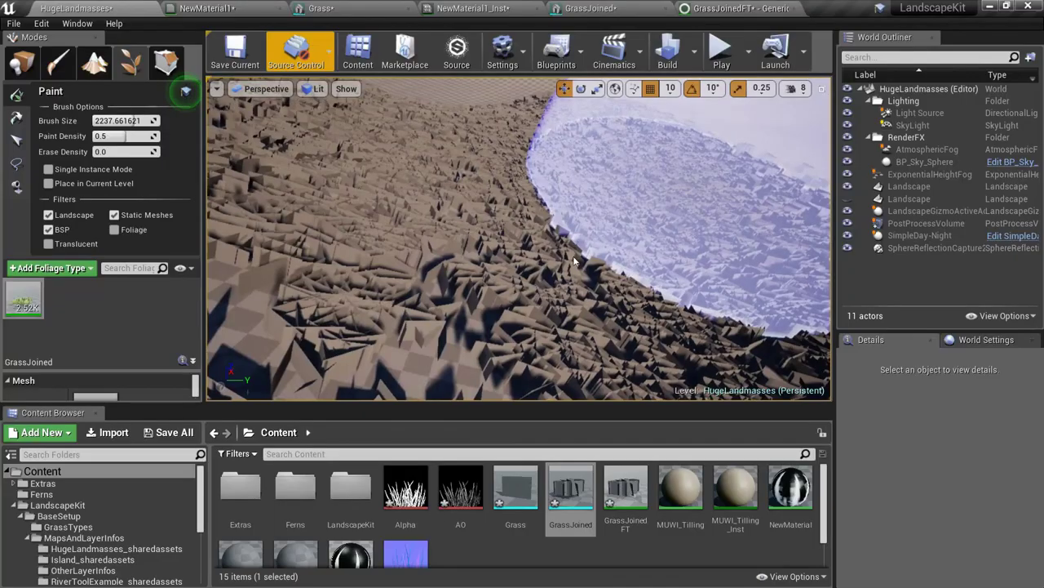
# Paint more GrassJoined foliage over the bare checkered ground beside the existing patch
pyautogui.press('s')
pyautogui.moveTo(574, 261)
pyautogui.mouseDown(button='right')
pyautogui.moveTo(574, 220)
pyautogui.moveTo(563, 259)
pyautogui.mouseUp(button='right')
pyautogui.press('w')
pyautogui.moveTo(466, 246)
pyautogui.mouseDown(button='right')
pyautogui.moveTo(481, 285)
pyautogui.moveTo(489, 265)
pyautogui.moveTo(522, 263)
pyautogui.moveTo(518, 274)
pyautogui.mouseUp(button='right')
pyautogui.press('s')
pyautogui.press('w')
pyautogui.moveTo(466, 246)
pyautogui.mouseDown()
pyautogui.moveTo(520, 203)
pyautogui.moveTo(680, 227)
pyautogui.mouseUp()
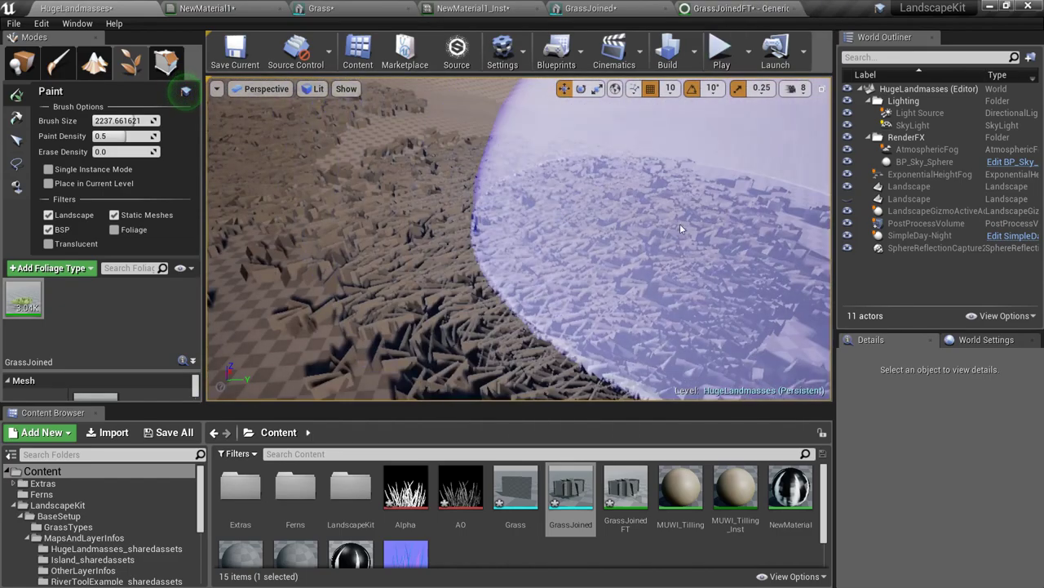
# Examine the painted GrassJoined grass at ground level and from afar across the landscape
pyautogui.press('s')
pyautogui.moveTo(680, 227); pyautogui.dragTo(673, 206, button='right')
pyautogui.press('w')
pyautogui.moveTo(582, 301); pyautogui.dragTo(478, 290, button='right')
pyautogui.press('w')
pyautogui.press('w')
pyautogui.press('s')
pyautogui.press('w')
pyautogui.press('s')
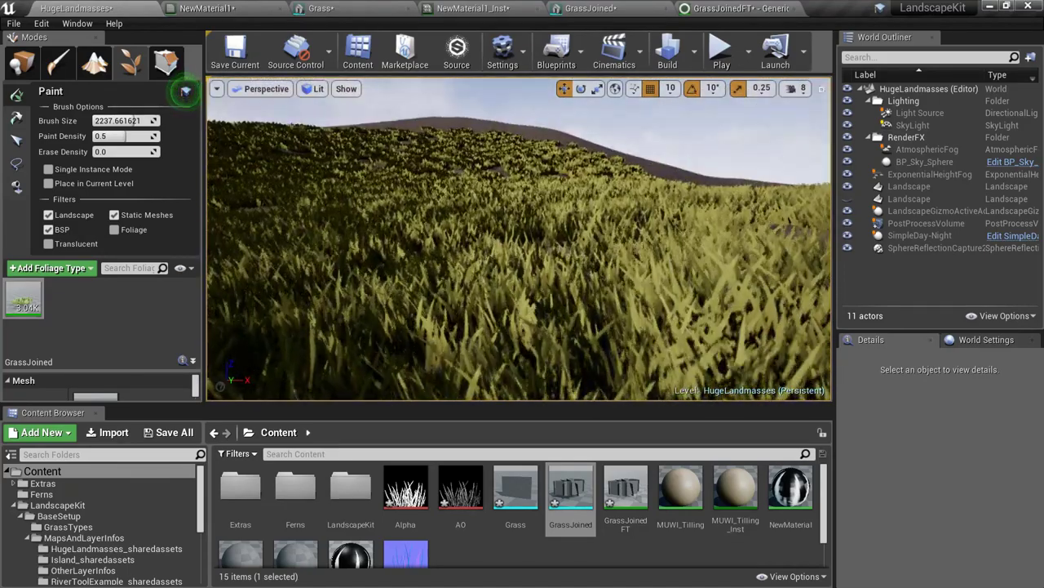
pyautogui.moveTo(477, 289)
pyautogui.mouseDown(button='right')
pyautogui.moveTo(392, 277)
pyautogui.moveTo(481, 343)
pyautogui.moveTo(506, 278)
pyautogui.moveTo(620, 245)
pyautogui.moveTo(604, 277)
pyautogui.mouseUp(button='right')
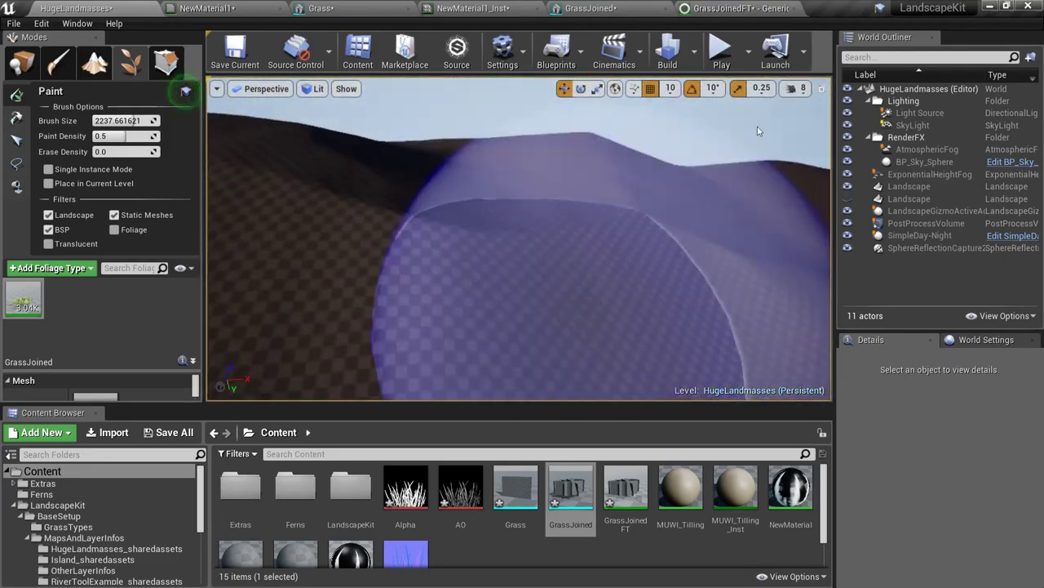
pyautogui.scroll(-4, 604, 236)
pyautogui.moveTo(603, 237); pyautogui.dragTo(572, 343, button='right')
pyautogui.moveTo(522, 245); pyautogui.dragTo(510, 224, button='right')
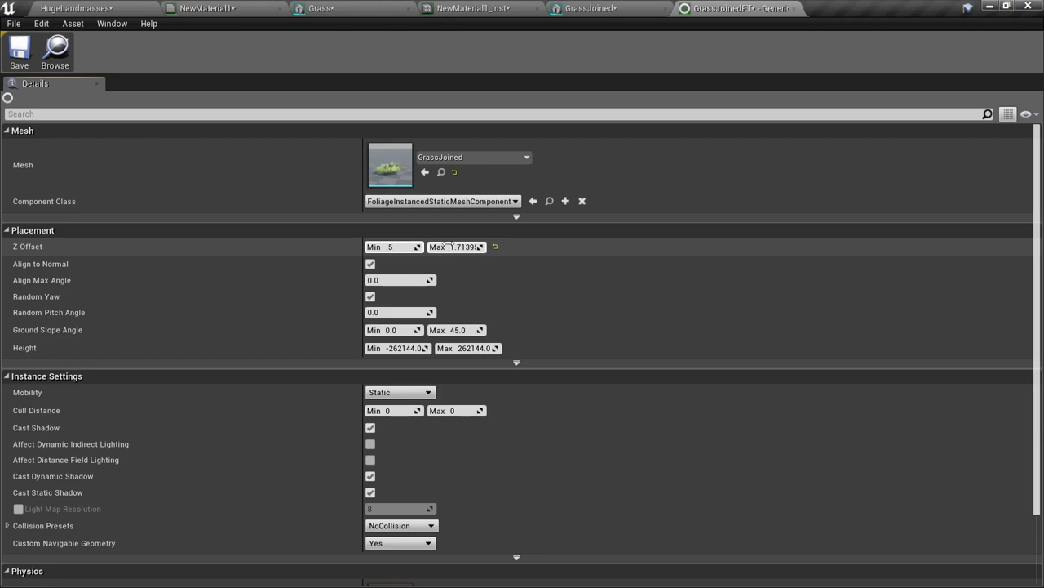
# Set the GrassJoinedFT foliage type's Z Offset to min 0.5 and max 1.5, and its Random Pitch Angle to about 0.44
pyautogui.press('Return')
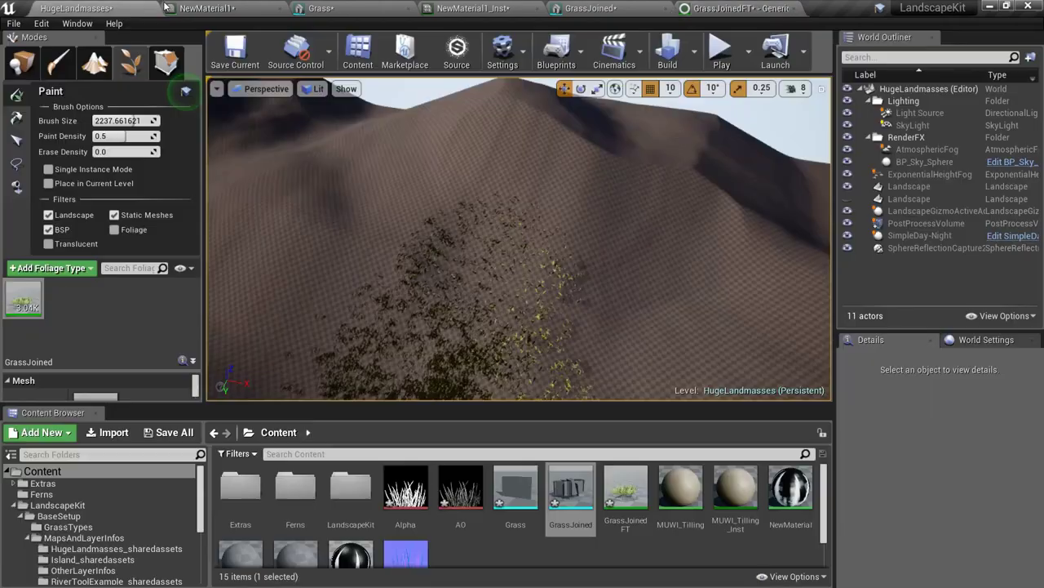
pyautogui.moveTo(519, 237); pyautogui.dragTo(529, 236, button='right')
pyautogui.moveTo(464, 308)
pyautogui.mouseDown(button='right')
pyautogui.moveTo(490, 286)
pyautogui.moveTo(474, 314)
pyautogui.moveTo(463, 309)
pyautogui.mouseUp(button='right')
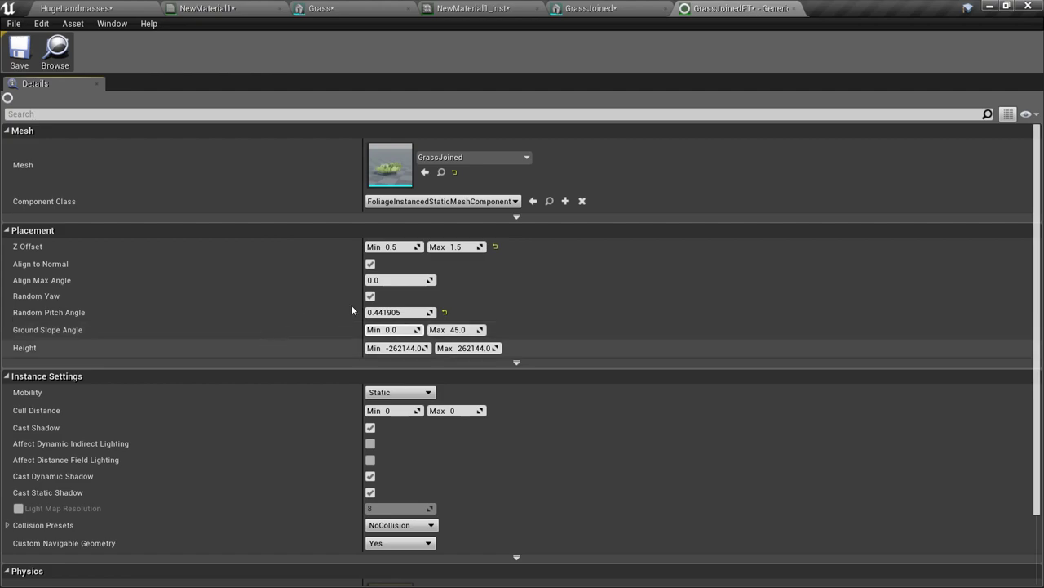
pyautogui.click(365, 360)
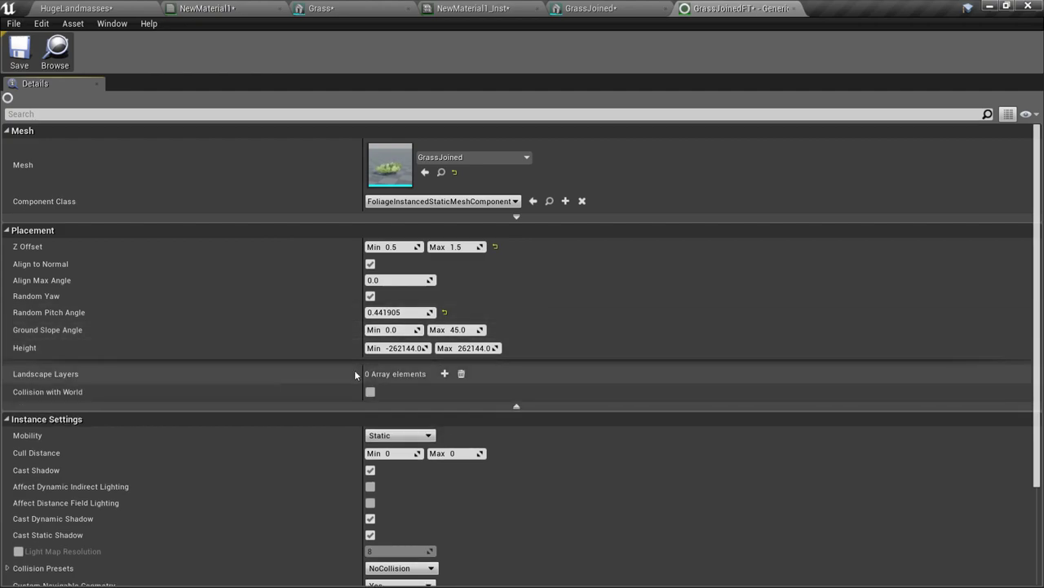
pyautogui.click(303, 404)
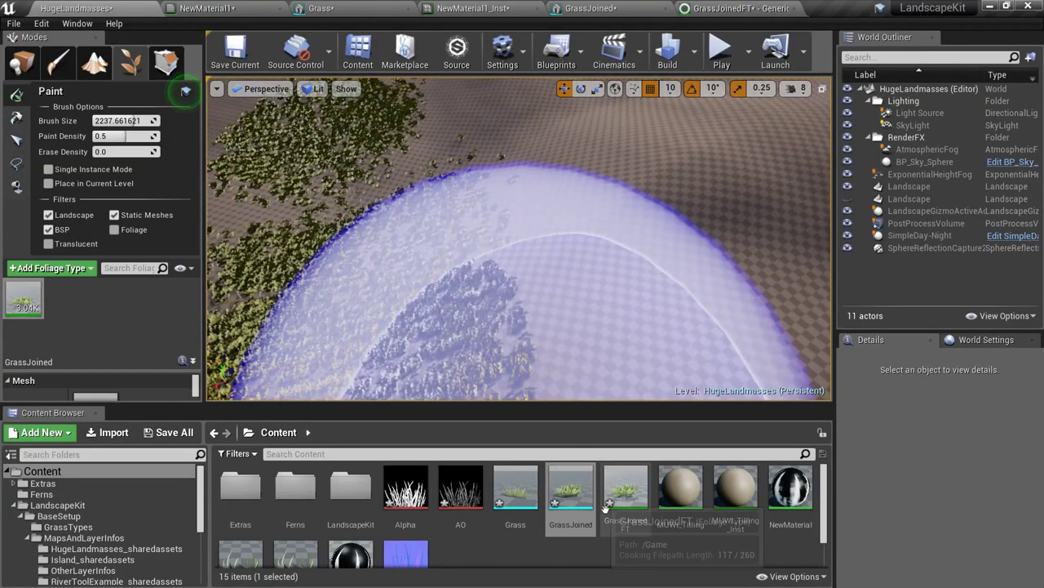
# Add GrassJoinedFT to the foliage palette and paint a patch of it beside the existing grass
pyautogui.moveTo(634, 512); pyautogui.dragTo(82, 327)
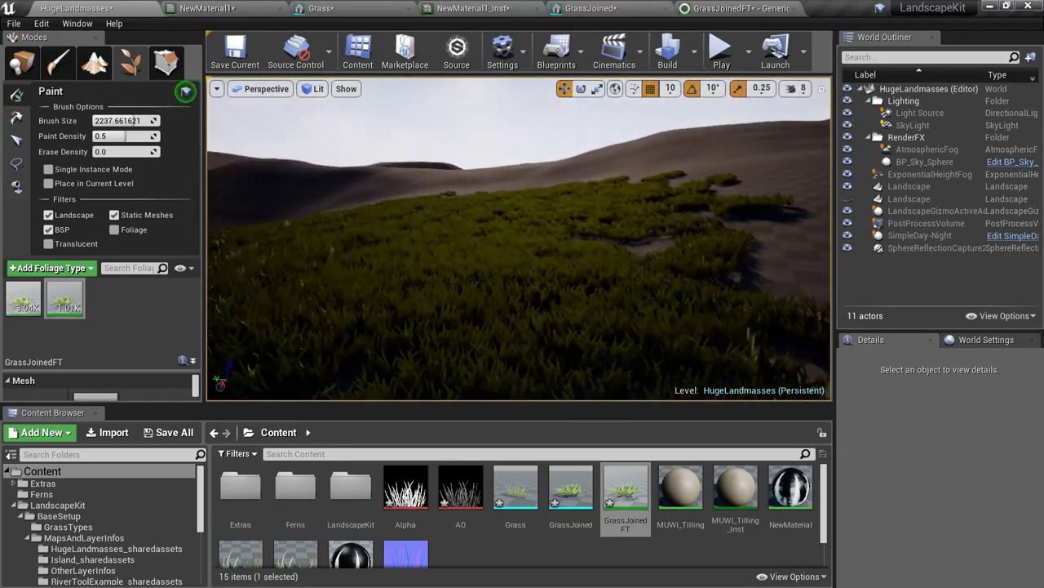
pyautogui.moveTo(519, 239); pyautogui.dragTo(471, 191, button='right')
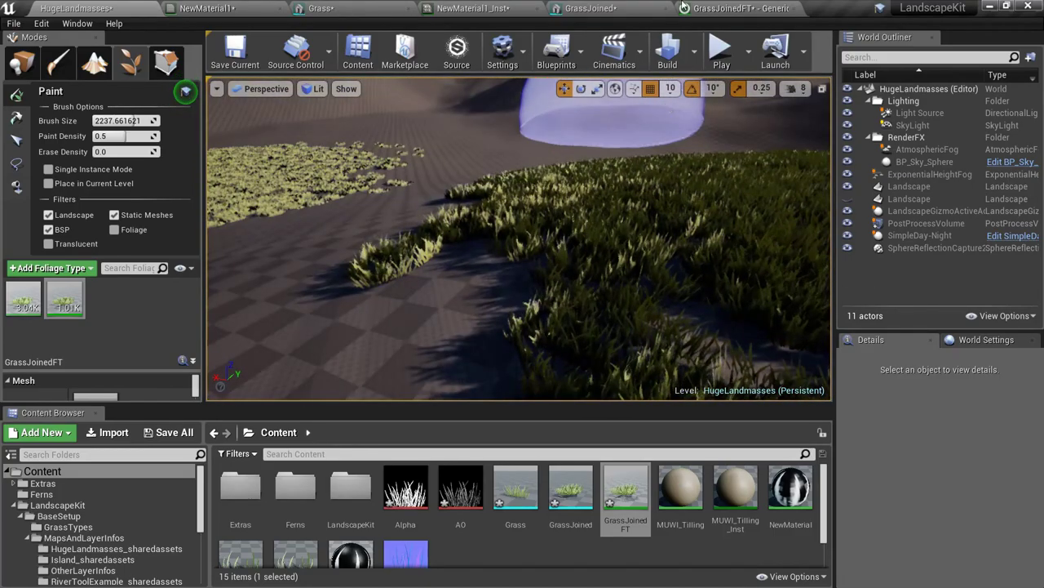
# Raise the foliage type's maximum Z Offset to 505.55 and paint another GrassJoinedFT patch on the landscape
pyautogui.click(684, 7)
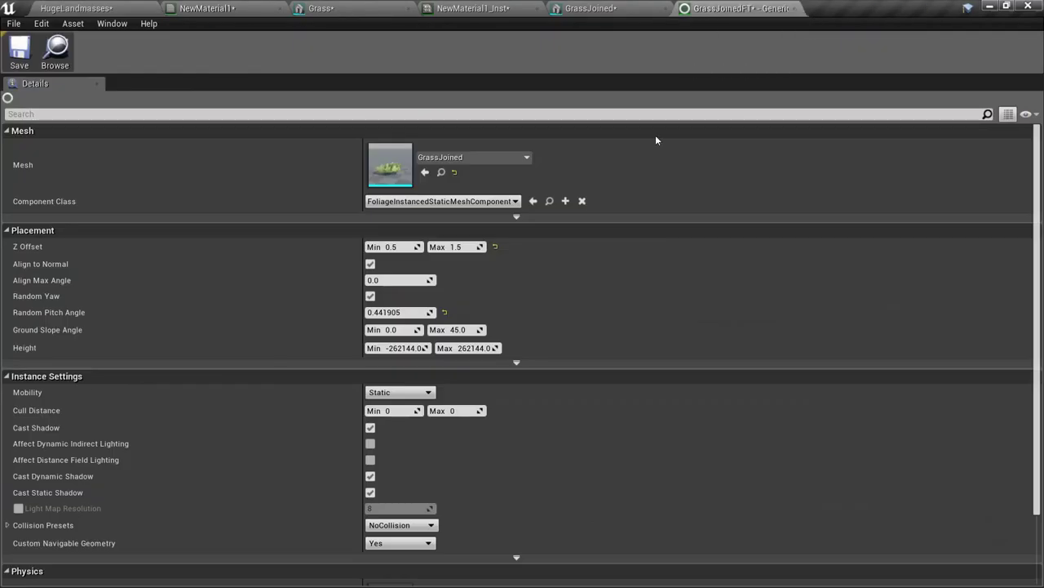
pyautogui.moveTo(458, 246); pyautogui.dragTo(465, 246)
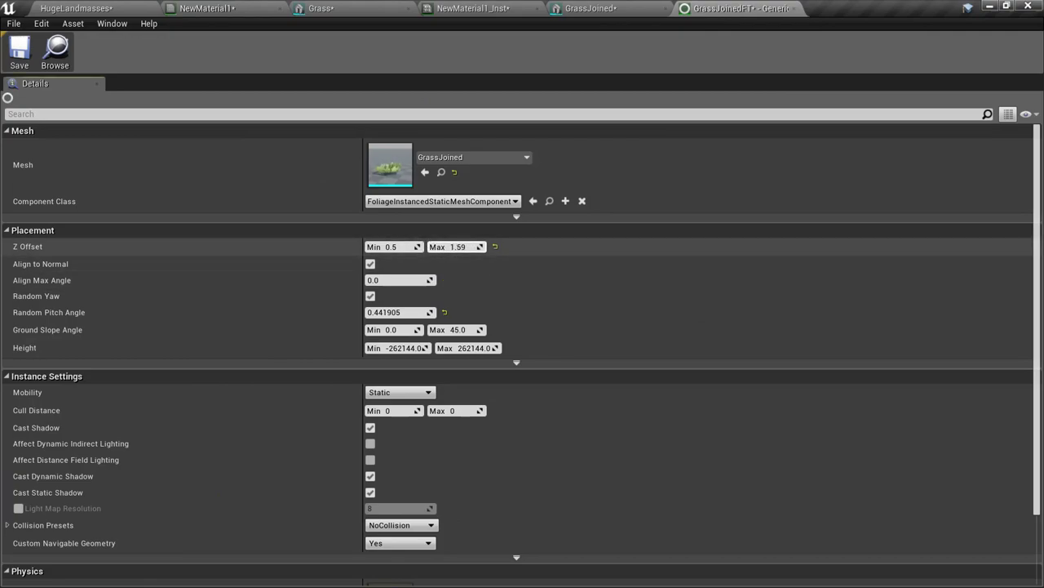
pyautogui.click(131, 8)
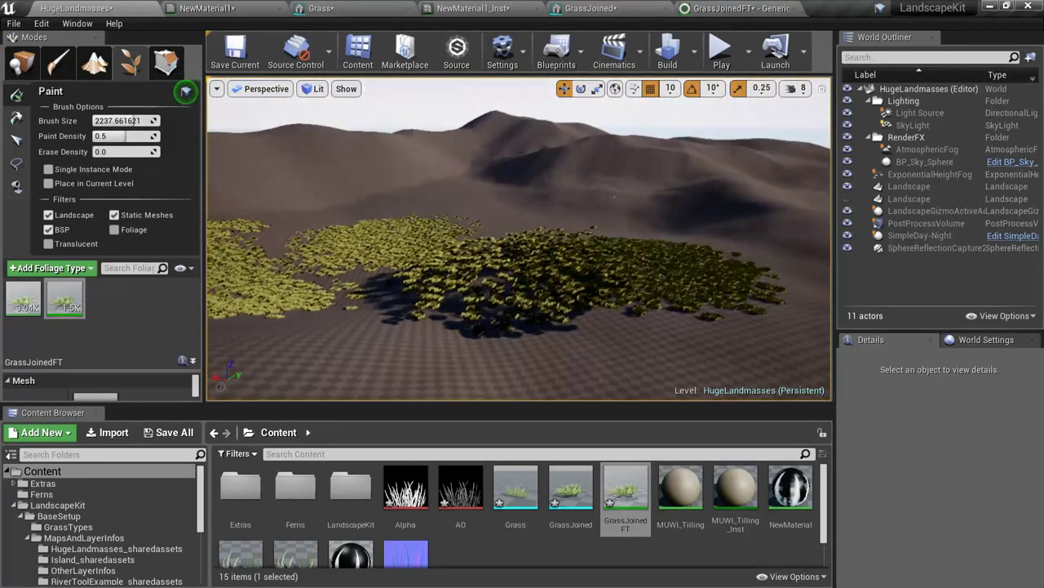
# Examine from low angles how high the newly painted GrassJoinedFT clumps sit above the landscape
pyautogui.press('w')
pyautogui.moveTo(519, 238); pyautogui.dragTo(550, 213, button='right')
pyautogui.press('s')
pyautogui.press('w')
pyautogui.press('w')
pyautogui.press('s')
pyautogui.press('w')
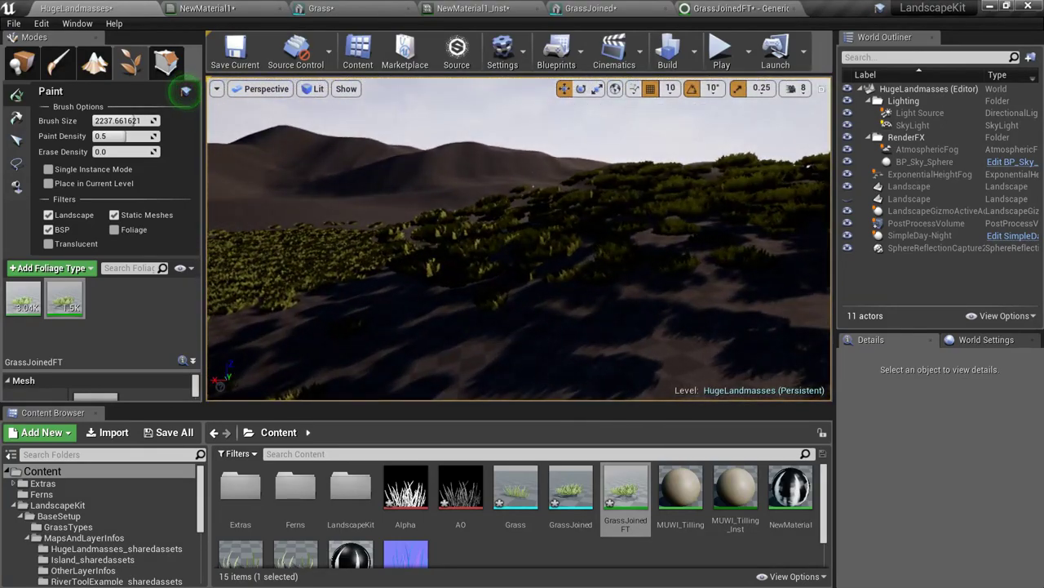
pyautogui.press('w')
pyautogui.press('s')
pyautogui.press('w')
pyautogui.press('s')
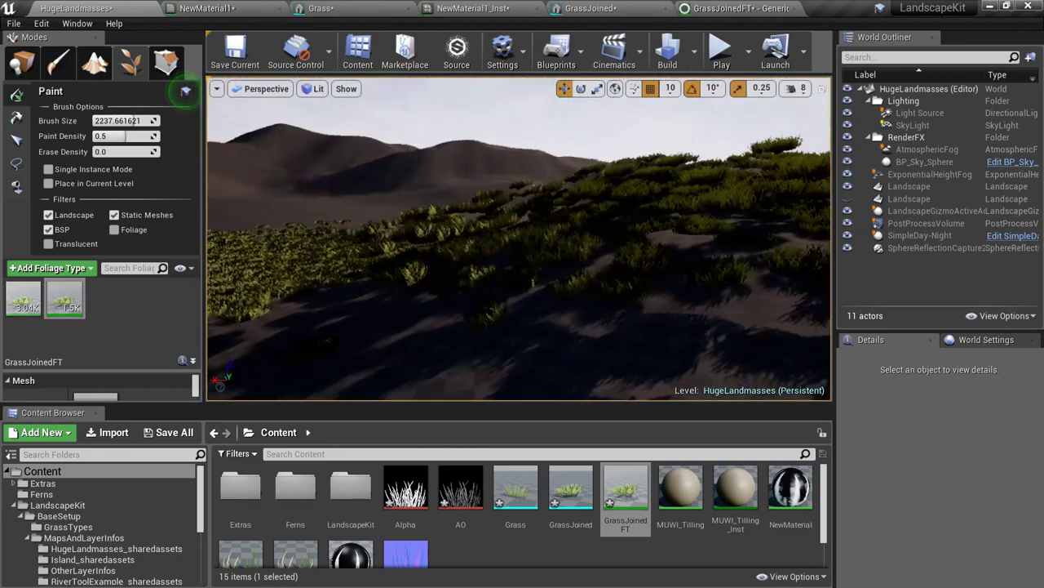
pyautogui.press('w')
pyautogui.moveTo(519, 238)
pyautogui.mouseDown(button='right')
pyautogui.moveTo(519, 287)
pyautogui.moveTo(554, 287)
pyautogui.mouseUp(button='right')
pyautogui.press('s')
# Switch to Blender and examine where the base of the grass blades sits relative to the plane's lower edge and origin
pyautogui.click(770, 10)
pyautogui.hotkey('alt', 'Tab')
pyautogui.hotkey('alt', 'Tab')
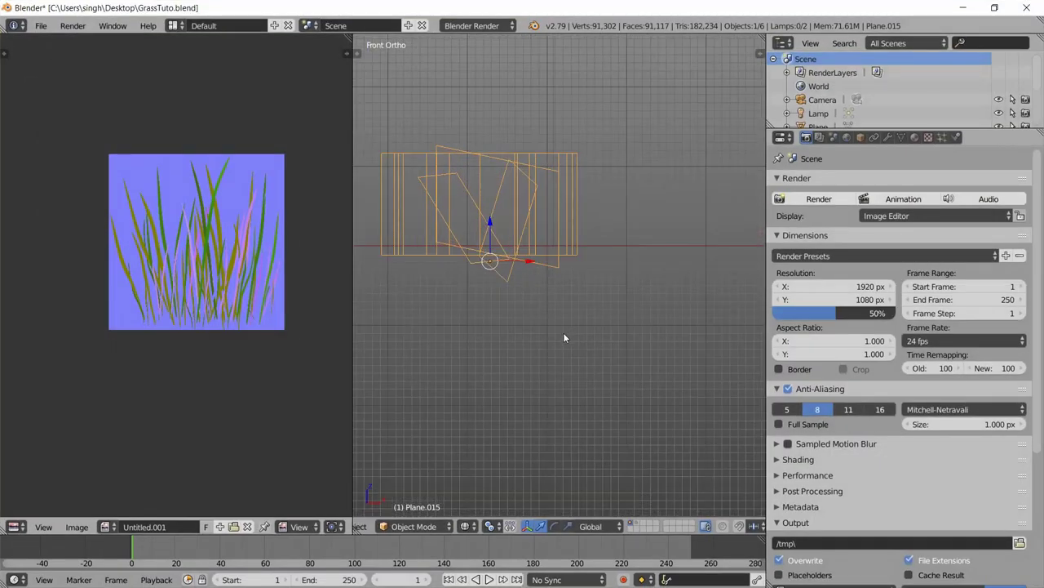
pyautogui.keyDown('shift'); pyautogui.moveTo(559, 299); pyautogui.dragTo(418, 340, button='middle'); pyautogui.keyUp('shift')
pyautogui.scroll(6, 562, 290)
pyautogui.rightClick(563, 271)
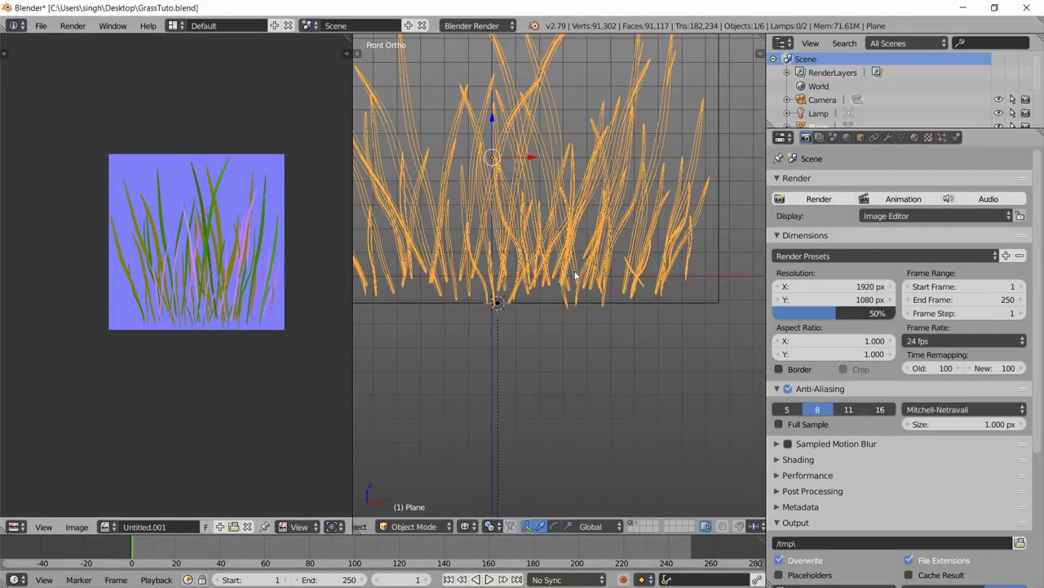
pyautogui.scroll(-1, 508, 276)
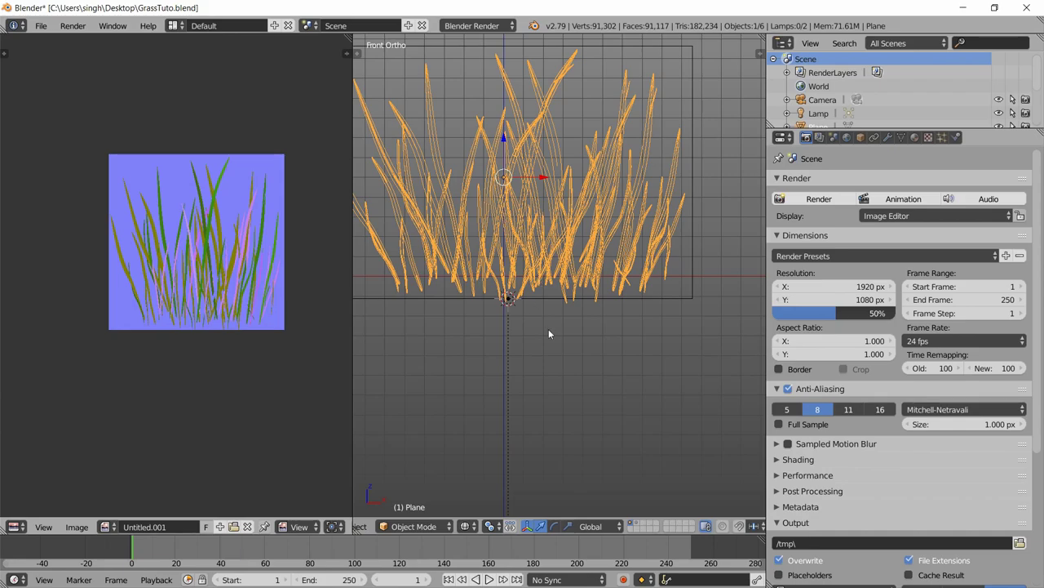
pyautogui.scroll(-1, 549, 333)
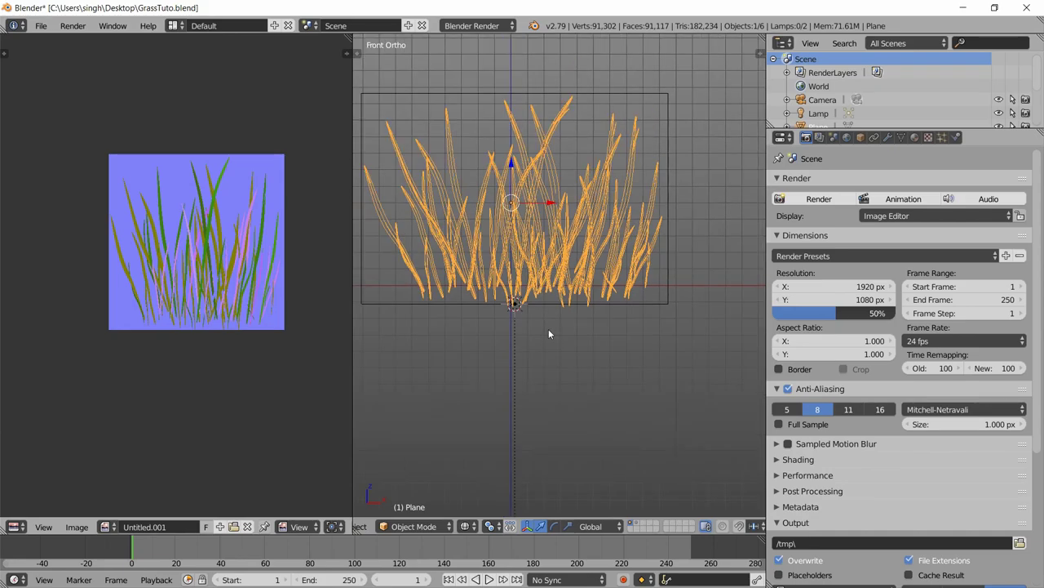
pyautogui.press('g')
pyautogui.press('z')
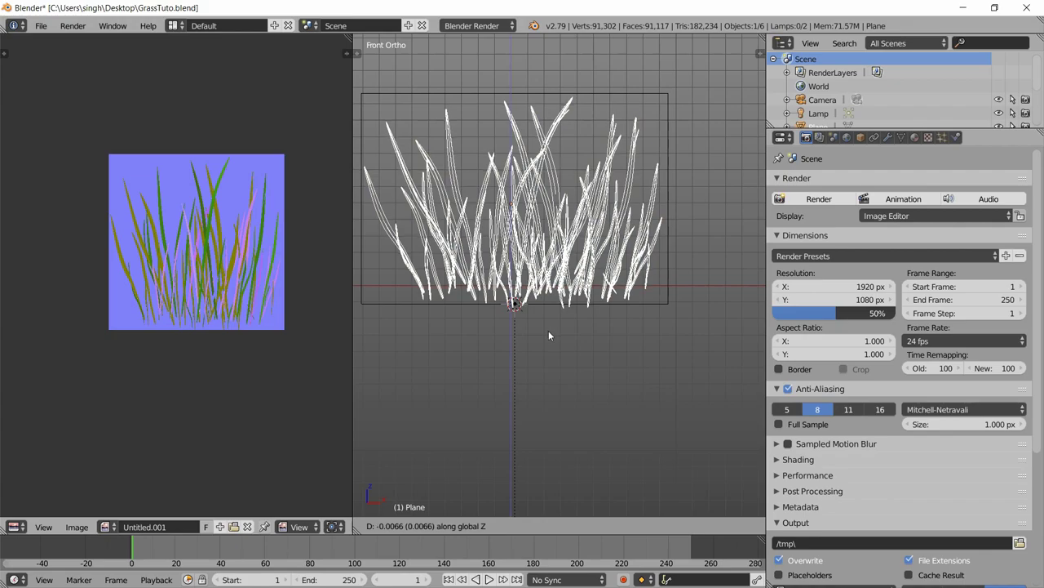
pyautogui.rightClick(550, 337)
pyautogui.press('a')
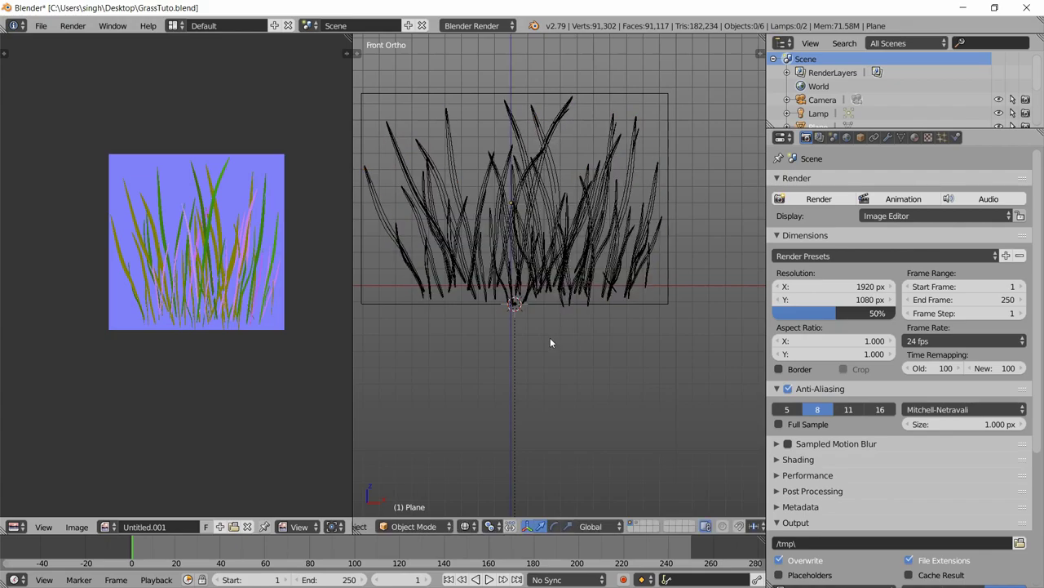
# Return to Unreal Engine and look over the raised grass patch and its shadows in the HugeLandmasses level
pyautogui.hotkey('alt', 'Tab')
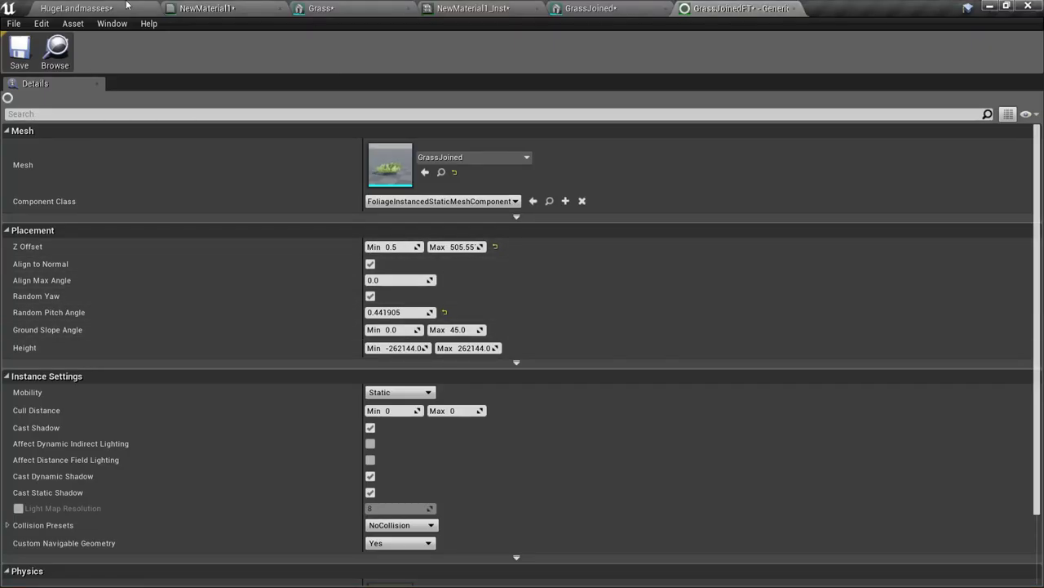
pyautogui.click(126, 5)
pyautogui.hotkey('alt', 'Tab')
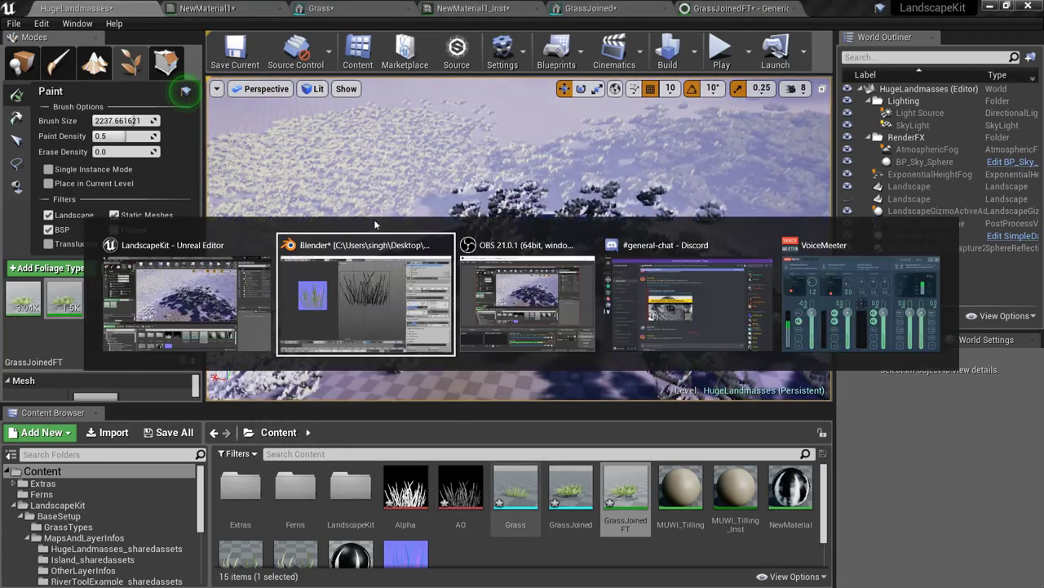
pyautogui.hotkey('alt', 'Tab')
pyautogui.hotkey('alt', 'Tab')
pyautogui.hotkey('alt', 'Tab')
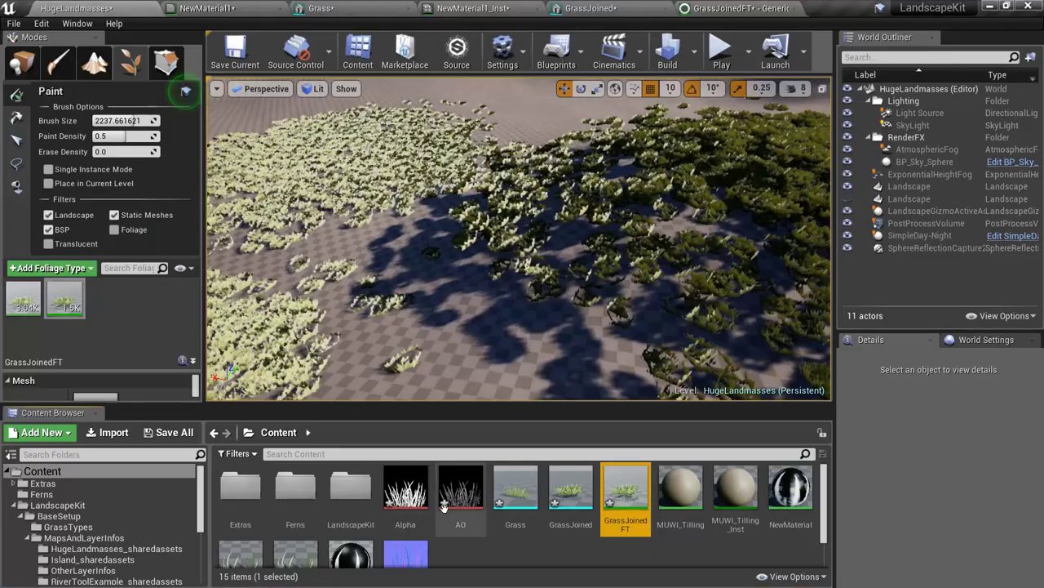
pyautogui.moveTo(620, 349); pyautogui.dragTo(605, 253, button='right')
# Switch to Blender and move the rectangular plane behind the grass blades down along Z by about 0.26
pyautogui.hotkey('alt', 'Tab')
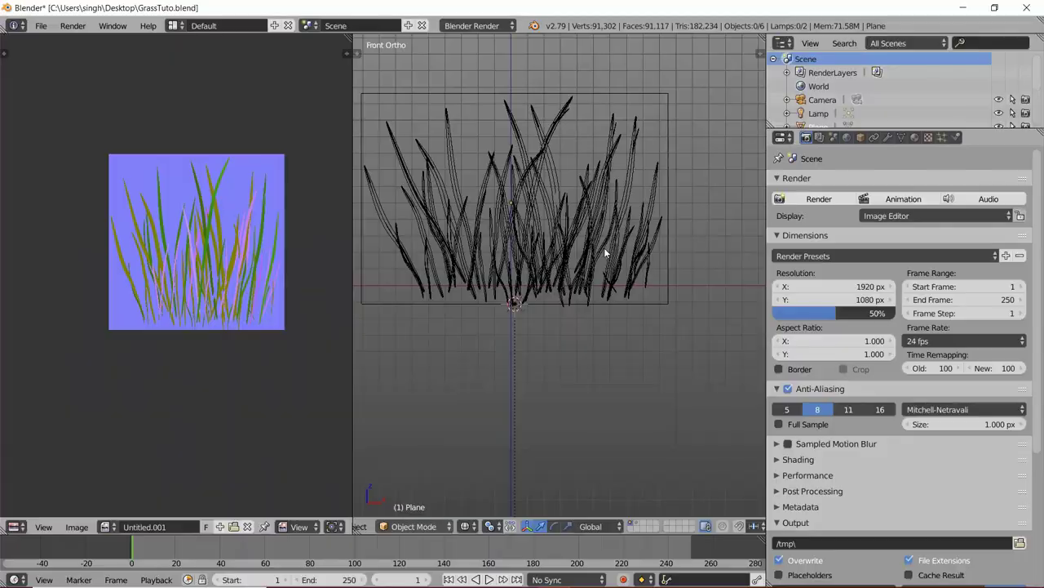
pyautogui.scroll(-4, 597, 321)
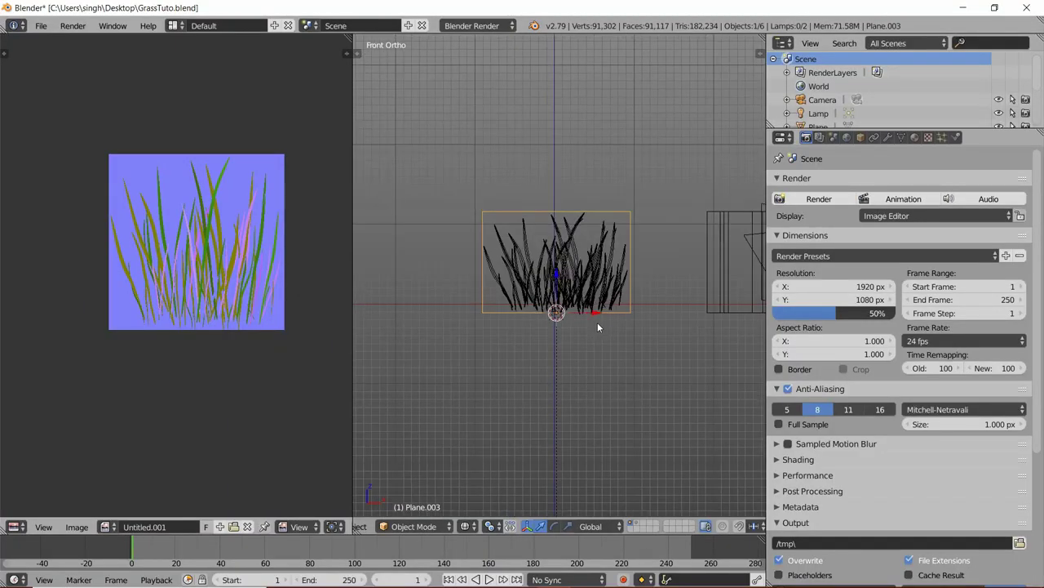
pyautogui.scroll(2, 597, 324)
pyautogui.press('g')
pyautogui.press('z')
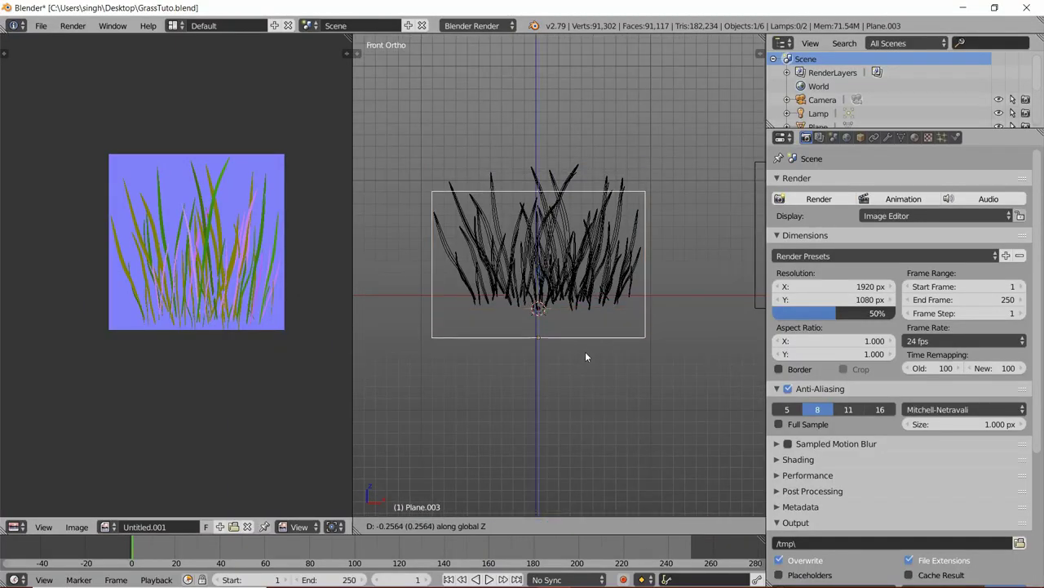
pyautogui.click(585, 355)
# Switch to Unreal Engine and erase all painted GrassJoinedFT instances from the landscape
pyautogui.hotkey('alt', 'Tab')
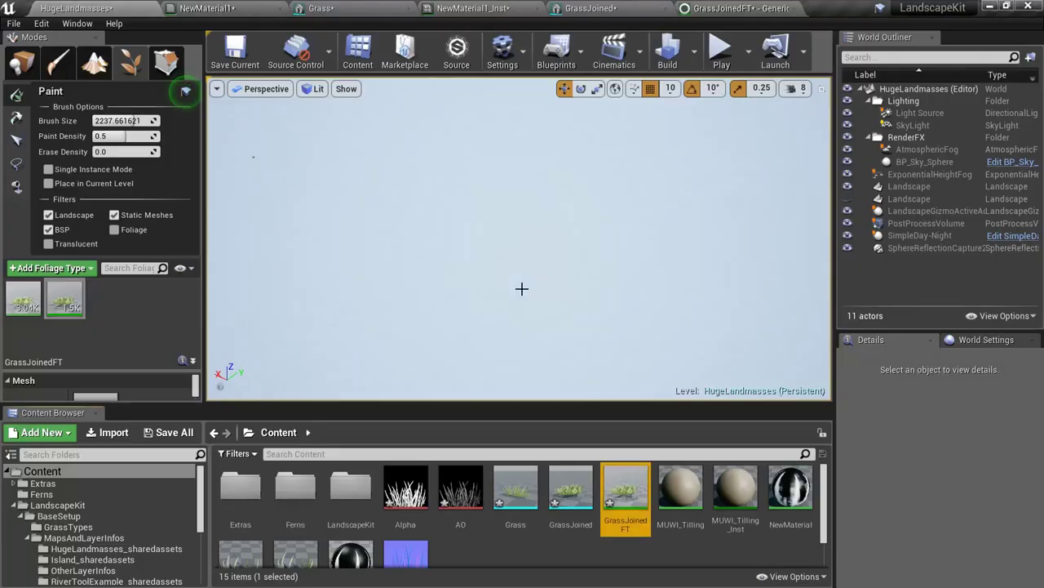
pyautogui.moveTo(501, 277)
pyautogui.mouseDown(button='right')
pyautogui.moveTo(501, 384)
pyautogui.moveTo(510, 388)
pyautogui.mouseUp(button='right')
pyautogui.keyDown('shift'); pyautogui.moveTo(501, 278); pyautogui.dragTo(539, 258); pyautogui.keyUp('shift')
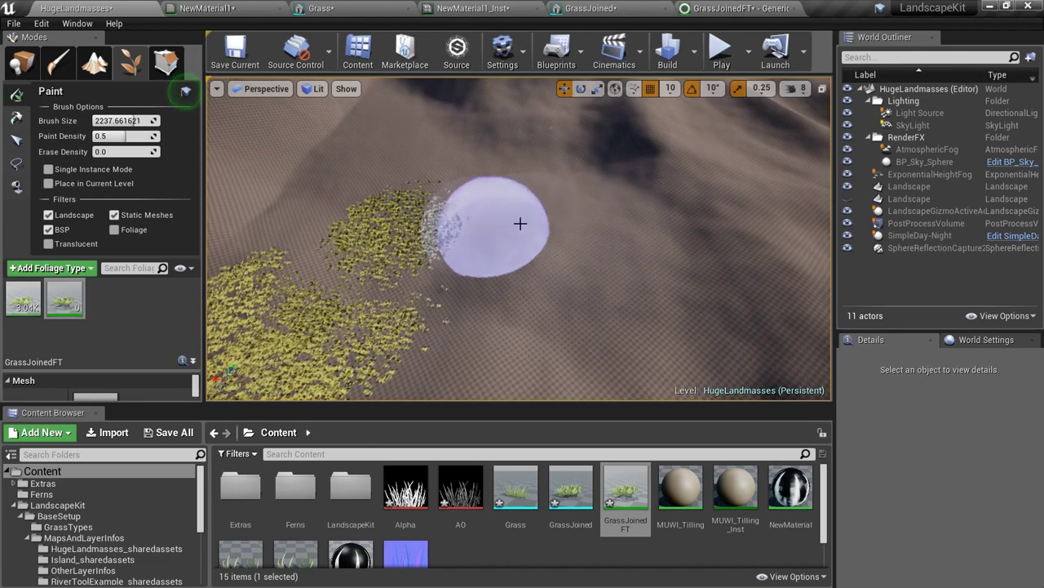
# Set the foliage type's maximum Z Offset to 1.5 and paint a new patch of GrassJoinedFT on the landscape
pyautogui.click(735, 9)
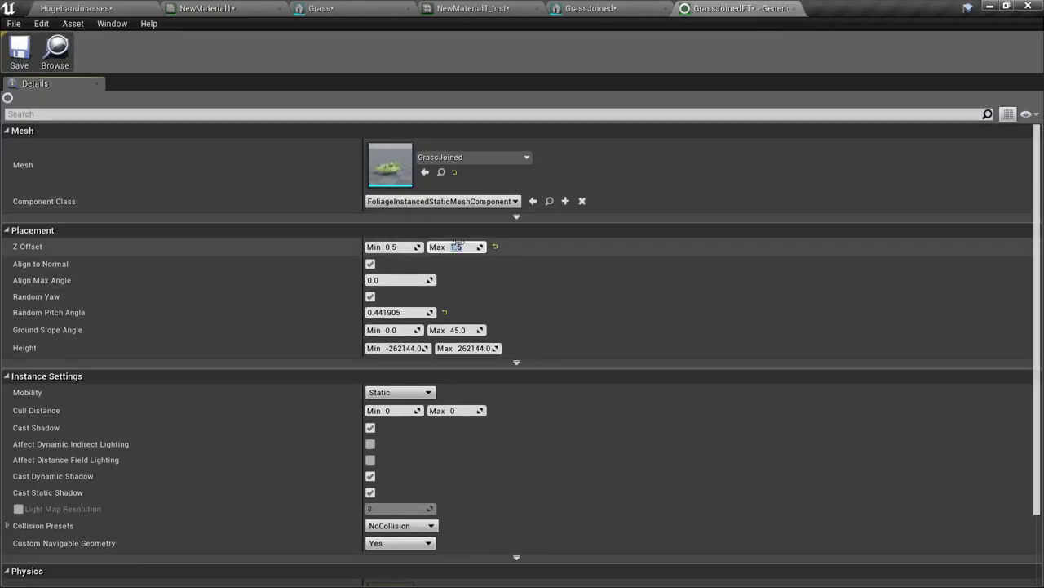
pyautogui.click(106, 8)
pyautogui.moveTo(497, 232)
pyautogui.mouseDown(button='right')
pyautogui.moveTo(510, 282)
pyautogui.moveTo(527, 242)
pyautogui.mouseUp(button='right')
pyautogui.moveTo(526, 243); pyautogui.dragTo(631, 293)
pyautogui.moveTo(631, 293)
pyautogui.mouseDown(button='right')
pyautogui.moveTo(608, 327)
pyautogui.moveTo(563, 242)
pyautogui.mouseUp(button='right')
pyautogui.hotkey('ctrl', 'l')
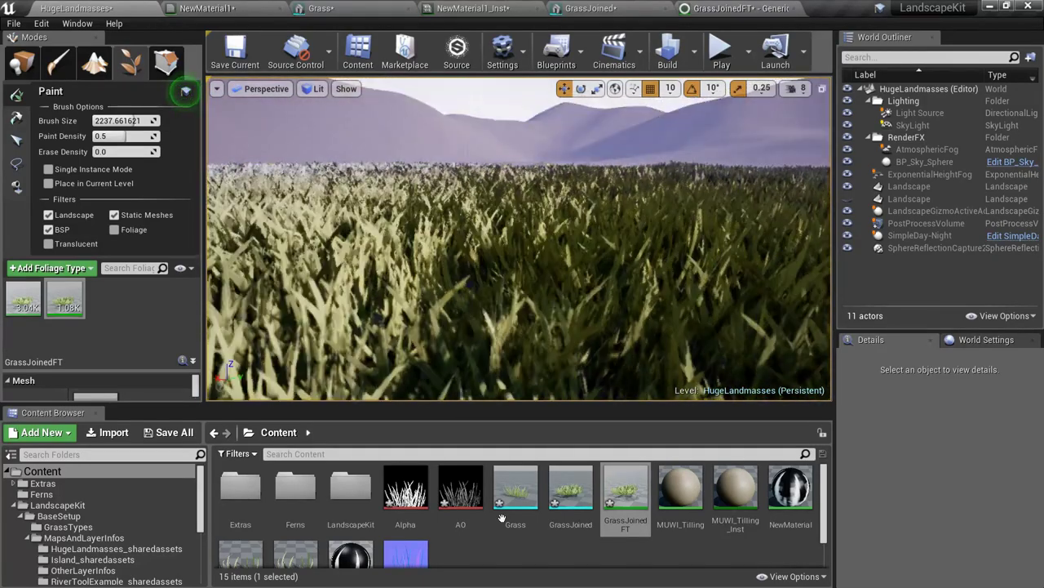
# Check the WindIntensity parameter of the NewMaterial1_Inst material instance and view the painted grass in the level again
pyautogui.scroll(-2, 571, 514)
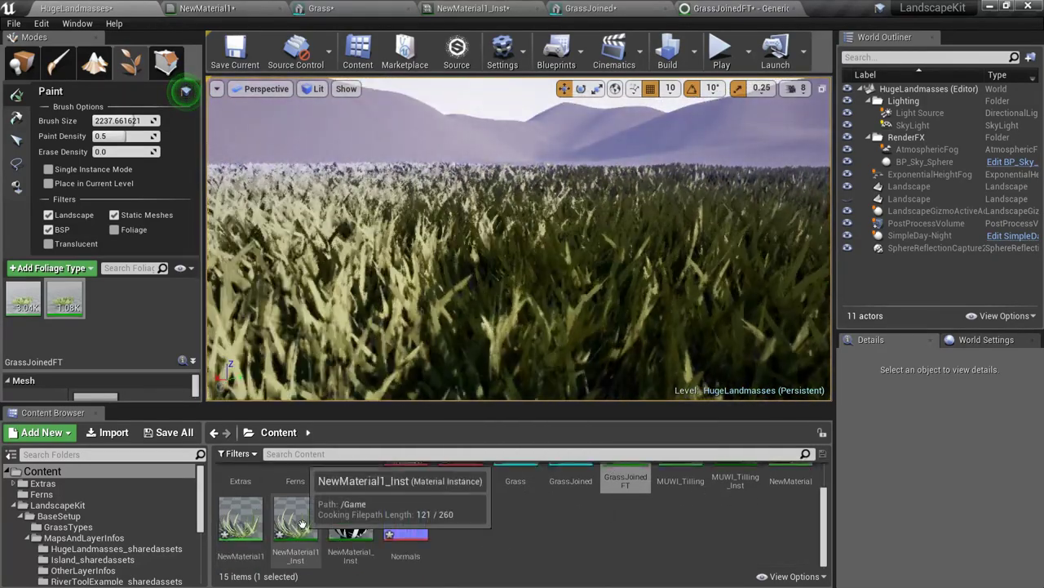
pyautogui.click(302, 522)
pyautogui.doubleClick(303, 523)
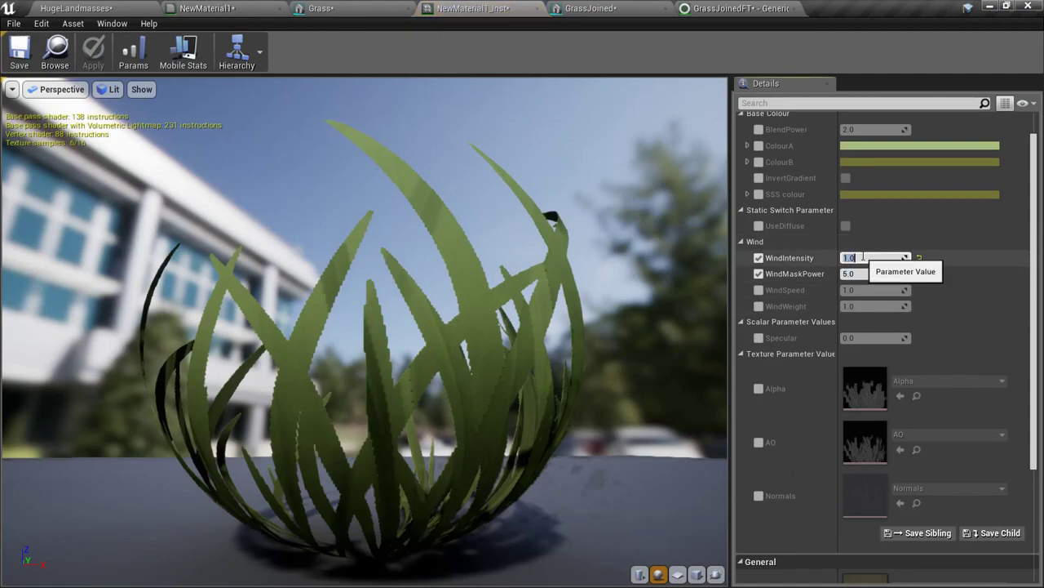
pyautogui.click(76, 7)
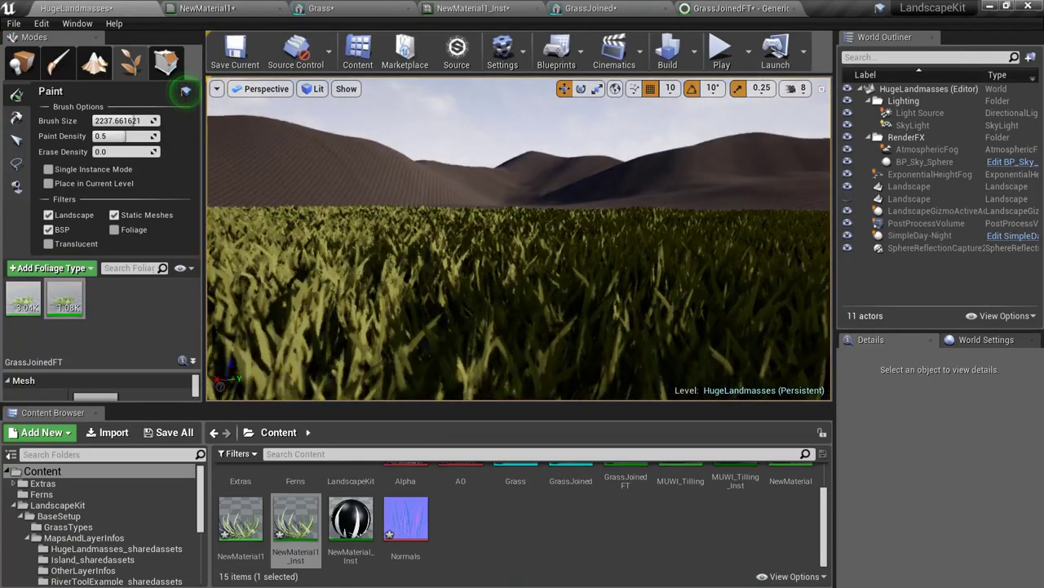
pyautogui.moveTo(519, 236); pyautogui.dragTo(473, 269, button='right')
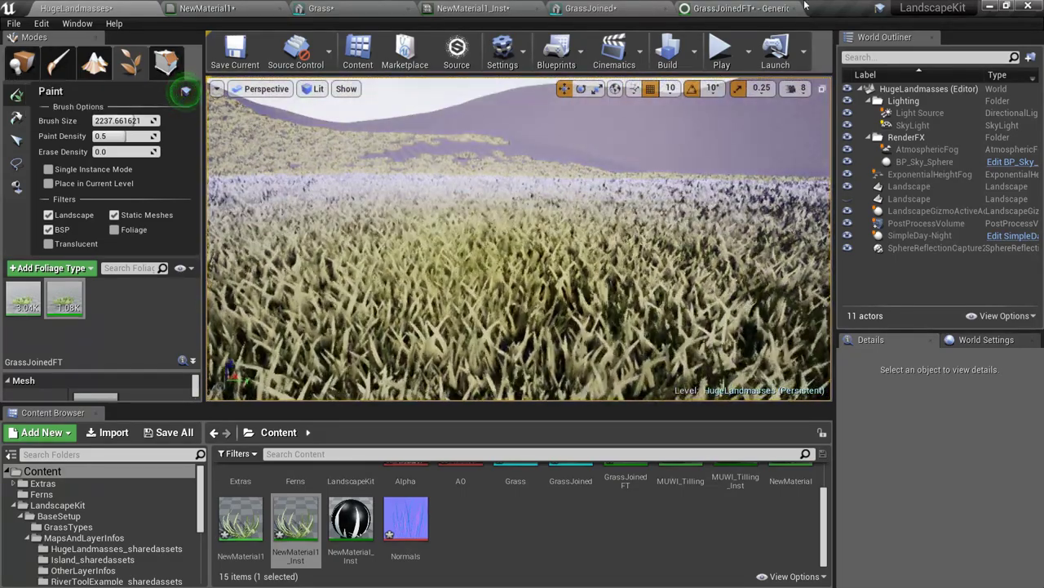
# Inspect the painted grass from several sides and set the GrassJoinedFT foliage type's maximum Z Offset to 2
pyautogui.moveTo(620, 212); pyautogui.dragTo(408, 237, button='right')
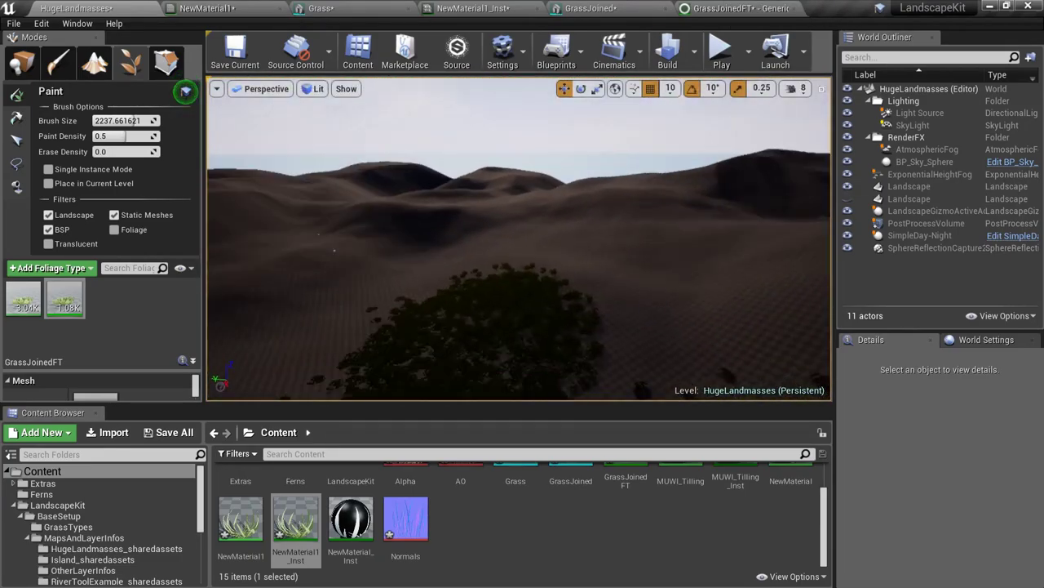
pyautogui.moveTo(519, 239); pyautogui.dragTo(408, 310, button='right')
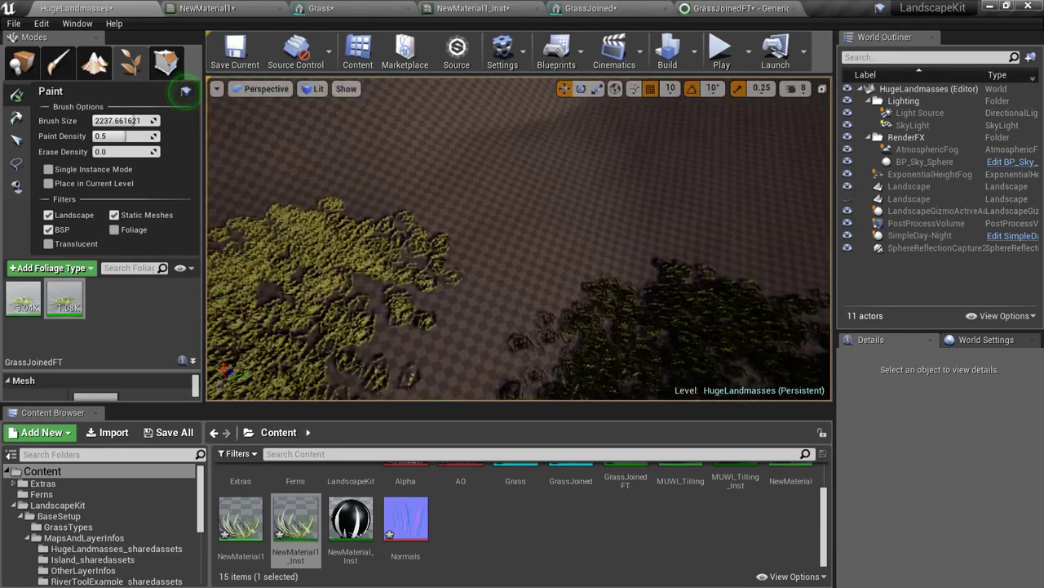
pyautogui.moveTo(519, 238); pyautogui.dragTo(547, 171, button='right')
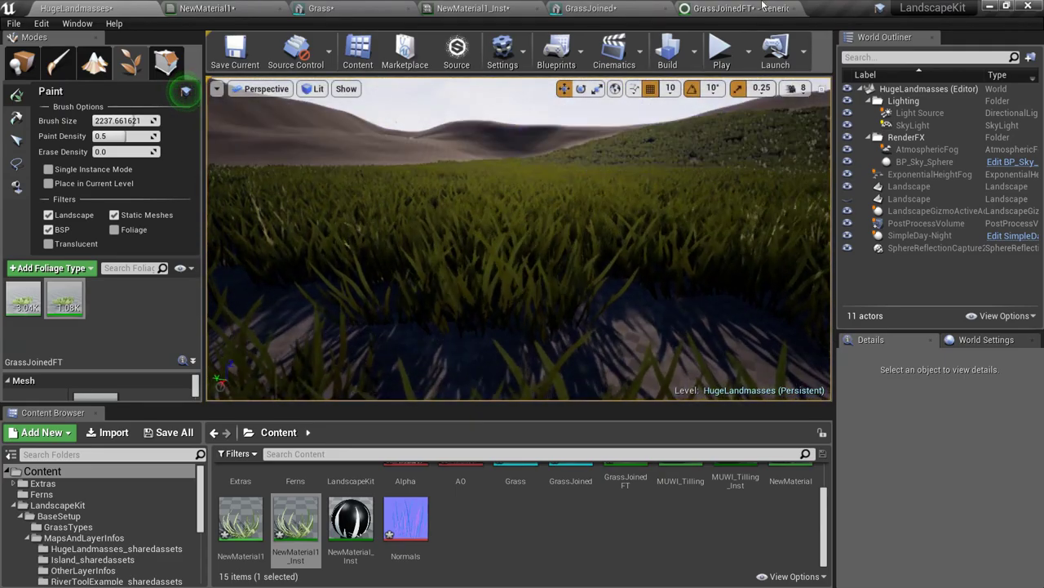
pyautogui.click(763, 7)
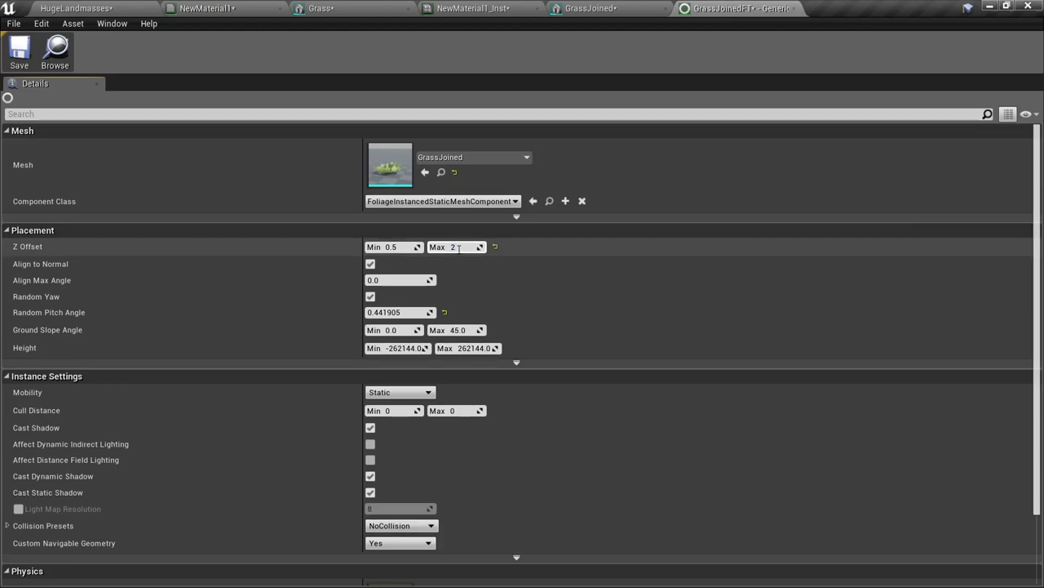
pyautogui.click(85, 7)
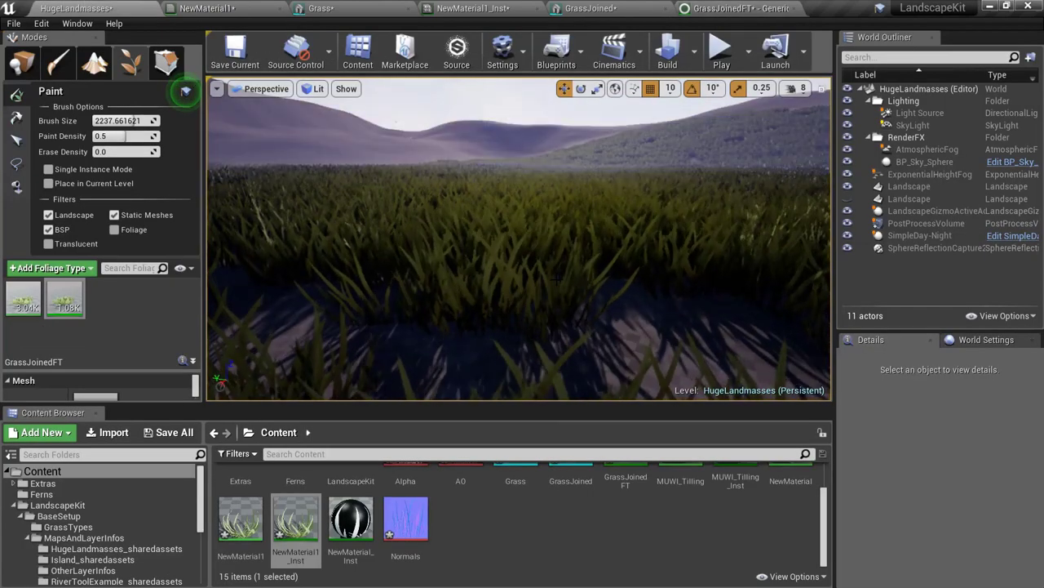
# Reduce the brush size to about 904, erase part of the grass patch and paint GrassJoinedFT back over it
pyautogui.scroll(-6, 628, 309)
pyautogui.scroll(4, 522, 294)
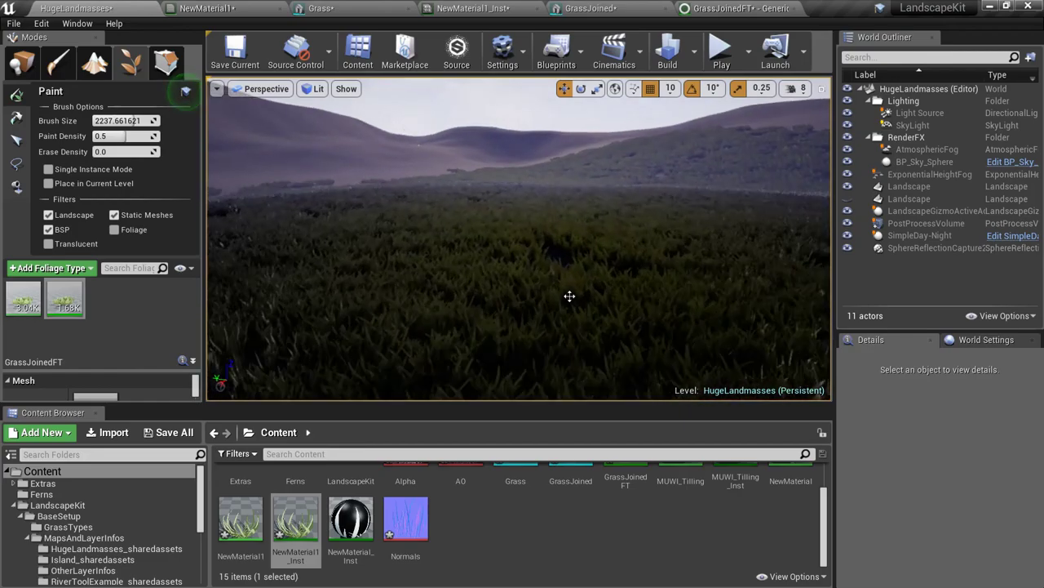
pyautogui.moveTo(505, 296)
pyautogui.mouseDown(button='right')
pyautogui.moveTo(489, 351)
pyautogui.moveTo(486, 343)
pyautogui.mouseUp(button='right')
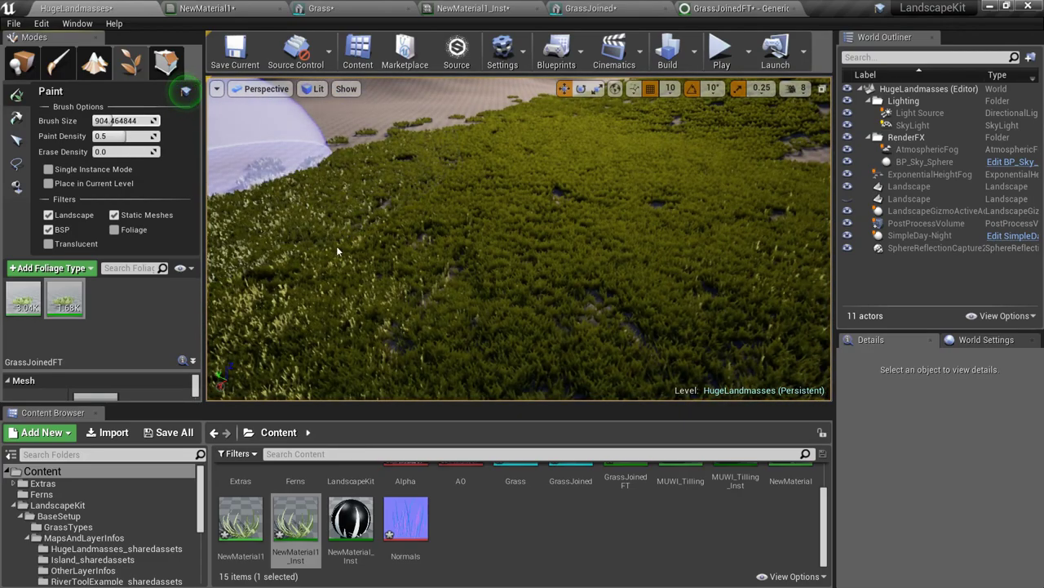
pyautogui.moveTo(337, 252)
pyautogui.keyDown('shift'); pyautogui.mouseDown()
pyautogui.moveTo(644, 232)
pyautogui.moveTo(400, 245)
pyautogui.moveTo(220, 187)
pyautogui.mouseUp(); pyautogui.keyUp('shift')
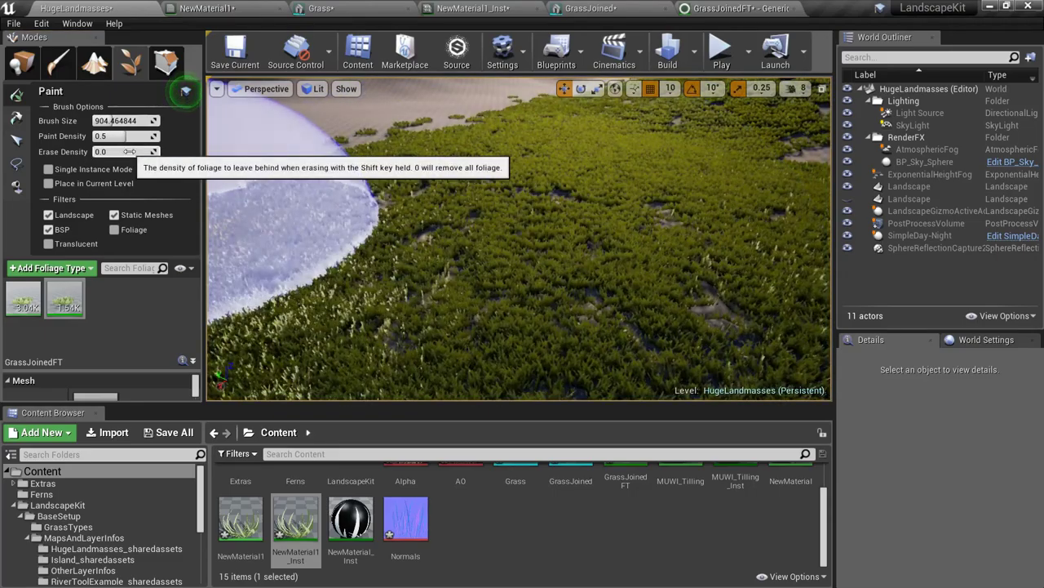
pyautogui.moveTo(439, 242)
pyautogui.keyDown('shift'); pyautogui.mouseDown()
pyautogui.moveTo(717, 282)
pyautogui.moveTo(575, 265)
pyautogui.moveTo(408, 269)
pyautogui.moveTo(681, 244)
pyautogui.moveTo(566, 286)
pyautogui.moveTo(364, 261)
pyautogui.moveTo(380, 306)
pyautogui.moveTo(604, 285)
pyautogui.moveTo(439, 308)
pyautogui.moveTo(445, 294)
pyautogui.moveTo(570, 271)
pyautogui.mouseUp(); pyautogui.keyUp('shift')
pyautogui.moveTo(569, 271); pyautogui.dragTo(505, 281, button='right')
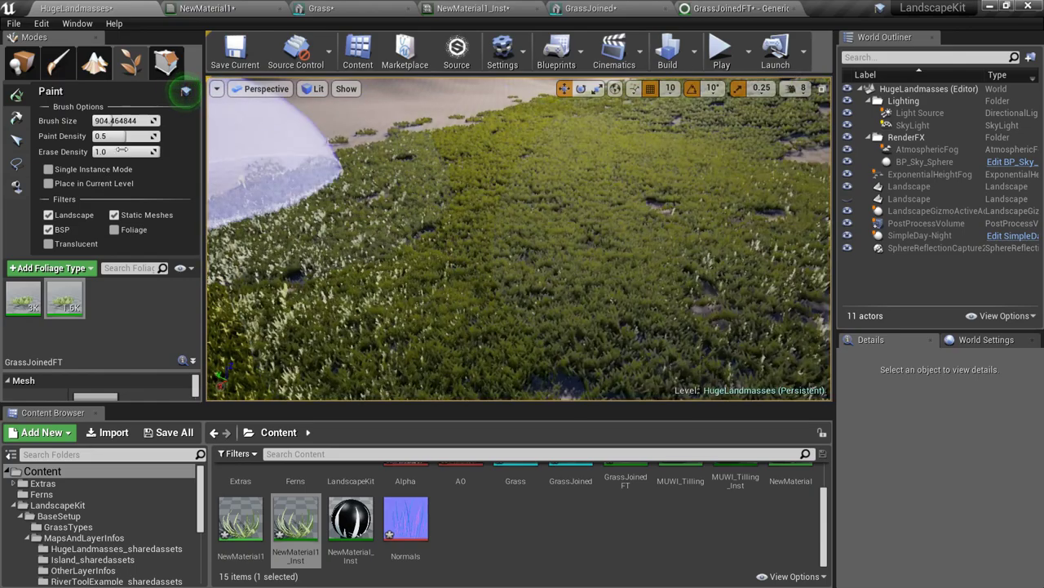
pyautogui.moveTo(741, 252)
pyautogui.mouseDown()
pyautogui.moveTo(554, 240)
pyautogui.moveTo(574, 351)
pyautogui.mouseUp()
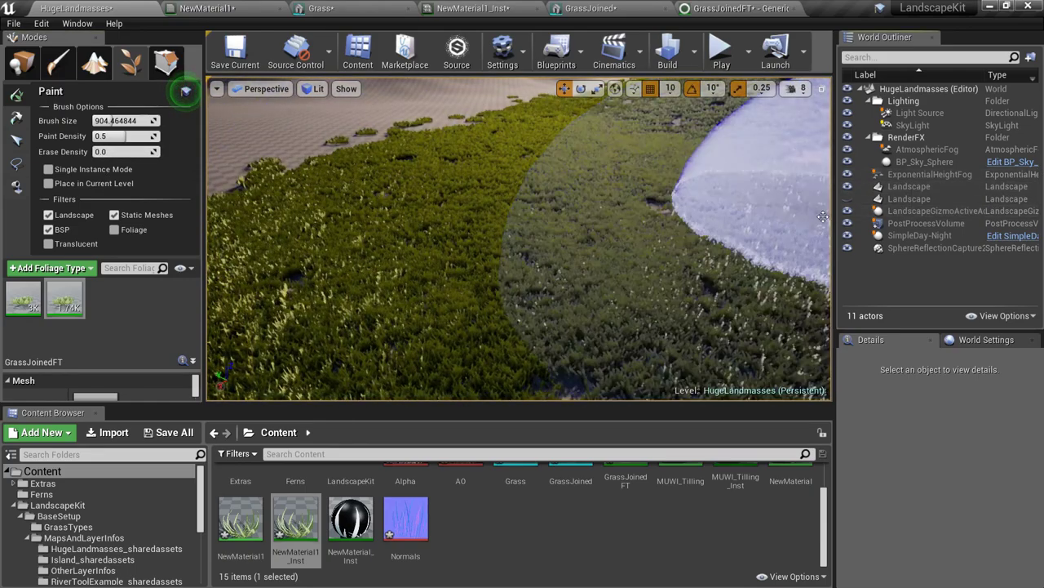
# Erase a large part of the painted grass of both foliage types from the landscape
pyautogui.moveTo(526, 219); pyautogui.dragTo(457, 245, button='right')
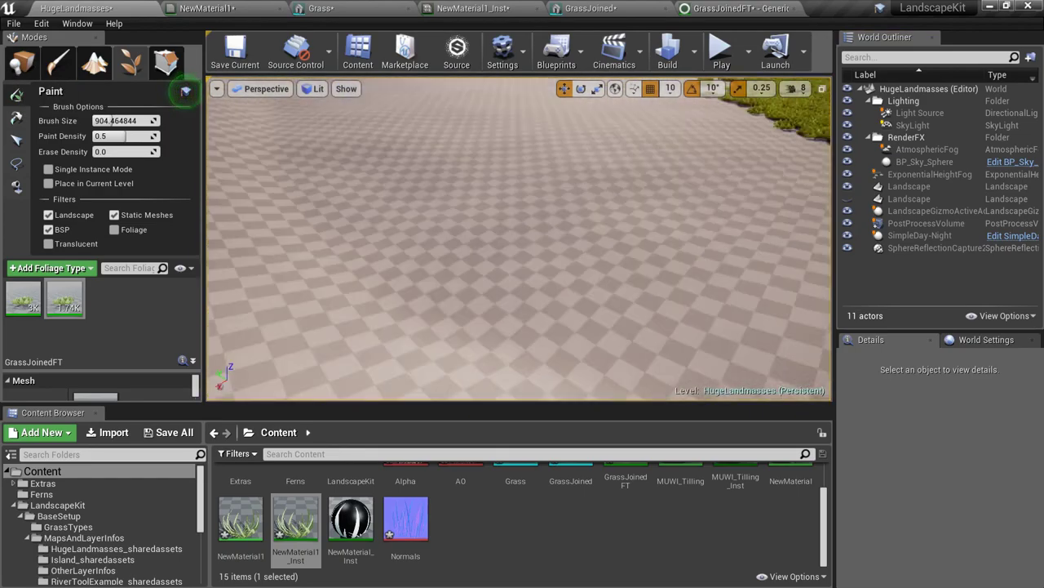
pyautogui.moveTo(526, 219)
pyautogui.mouseDown()
pyautogui.moveTo(555, 167)
pyautogui.moveTo(620, 216)
pyautogui.mouseUp()
pyautogui.moveTo(620, 215); pyautogui.dragTo(525, 144, button='right')
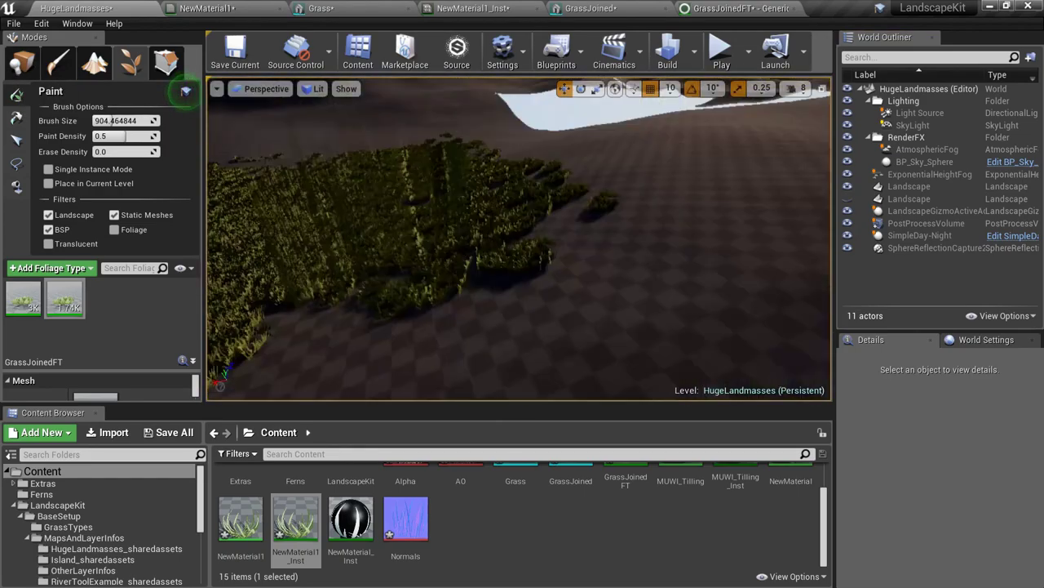
pyautogui.moveTo(527, 233); pyautogui.dragTo(528, 327, button='right')
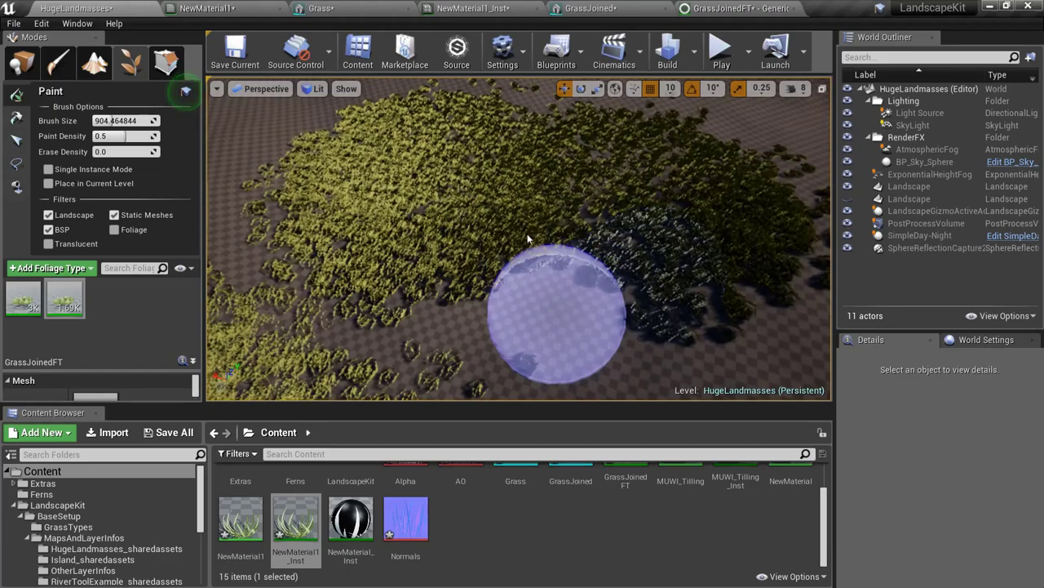
pyautogui.moveTo(527, 235)
pyautogui.keyDown('shift'); pyautogui.mouseDown()
pyautogui.moveTo(599, 296)
pyautogui.moveTo(372, 207)
pyautogui.moveTo(395, 189)
pyautogui.mouseUp(); pyautogui.keyUp('shift')
pyautogui.moveTo(395, 189); pyautogui.dragTo(390, 142, button='right')
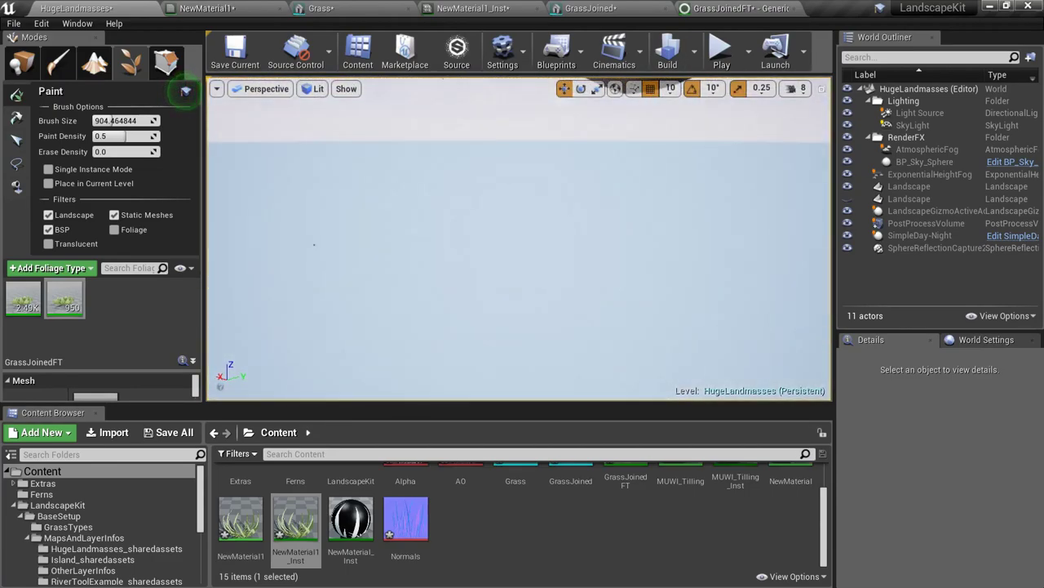
# Lower the viewport camera speed to 5 and raise the GrassJoinedFT foliage type's maximum Z Offset to about 2.88
pyautogui.click(791, 88)
pyautogui.moveTo(755, 194); pyautogui.dragTo(731, 192, button='right')
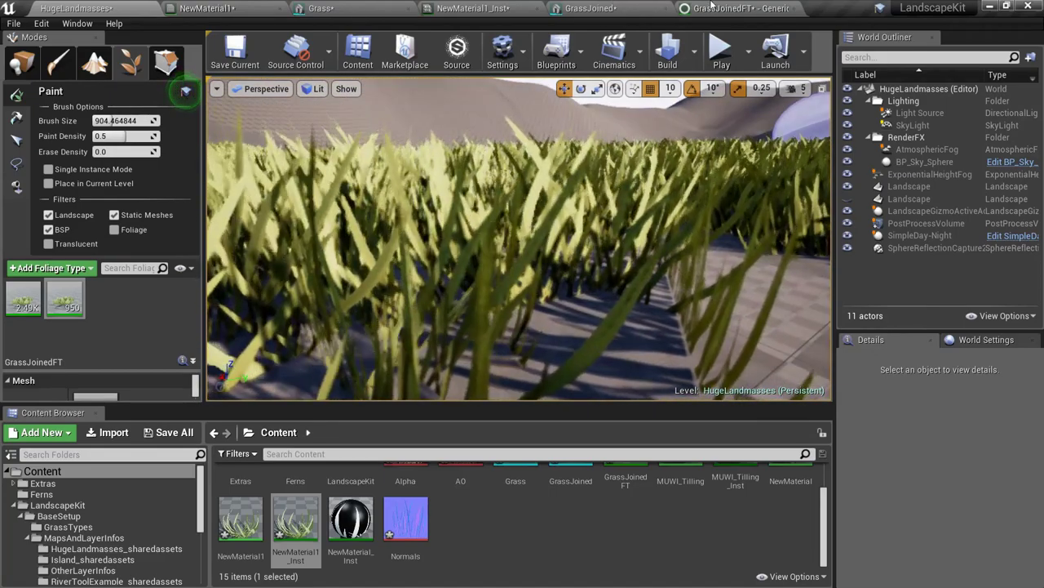
pyautogui.click(715, 8)
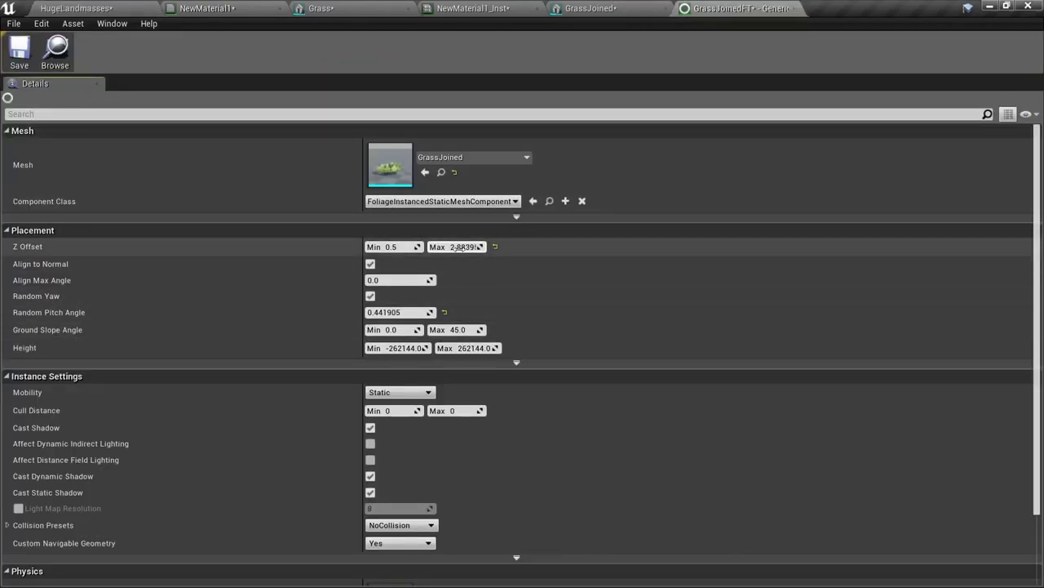
pyautogui.click(81, 9)
# Raise the foliage type's maximum Z Offset to about 5.25 and paint more grass on the landscape
pyautogui.click(759, 7)
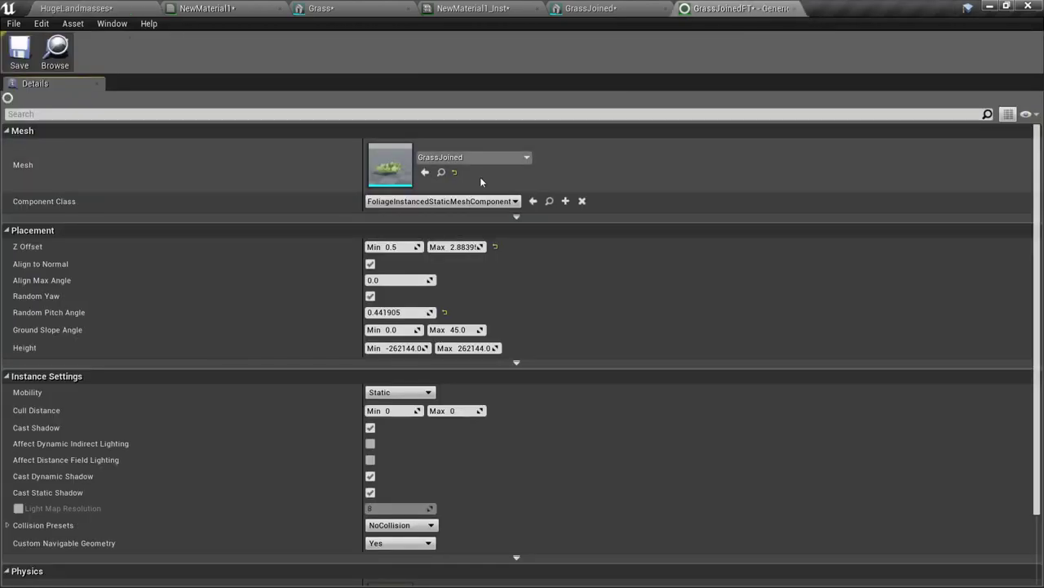
pyautogui.click(123, 7)
pyautogui.moveTo(486, 147); pyautogui.dragTo(383, 152, button='right')
pyautogui.moveTo(371, 281); pyautogui.dragTo(600, 265)
pyautogui.moveTo(600, 265)
pyautogui.mouseDown(button='right')
pyautogui.moveTo(598, 183)
pyautogui.moveTo(594, 167)
pyautogui.moveTo(576, 196)
pyautogui.moveTo(581, 166)
pyautogui.mouseUp(button='right')
pyautogui.press('w')
# Set the maximum Z Offset of the GrassJoinedFT foliage type to 2.0
pyautogui.click(708, 7)
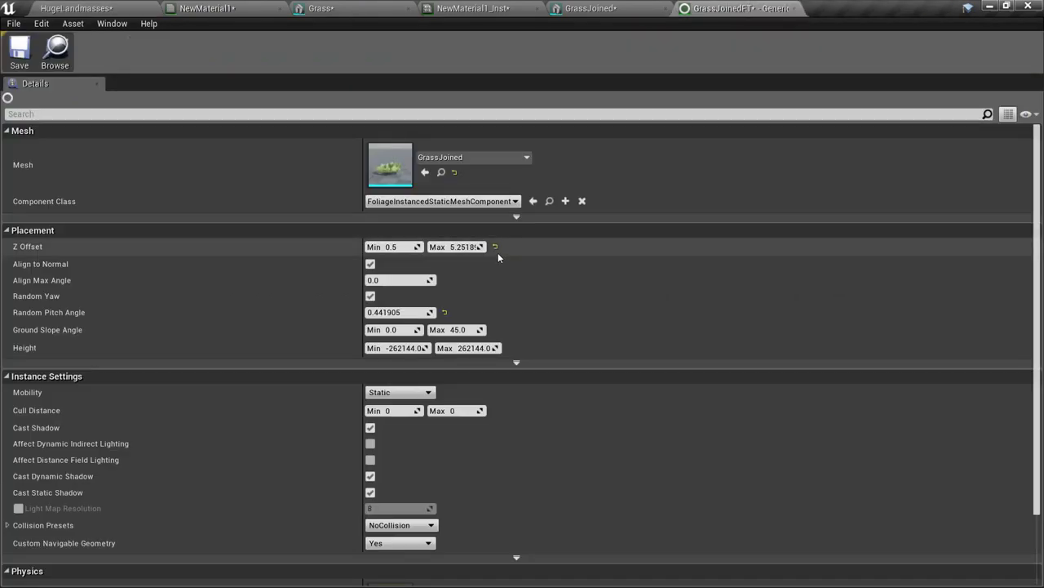
pyautogui.click(469, 246)
pyautogui.write('2')
pyautogui.press('Return')
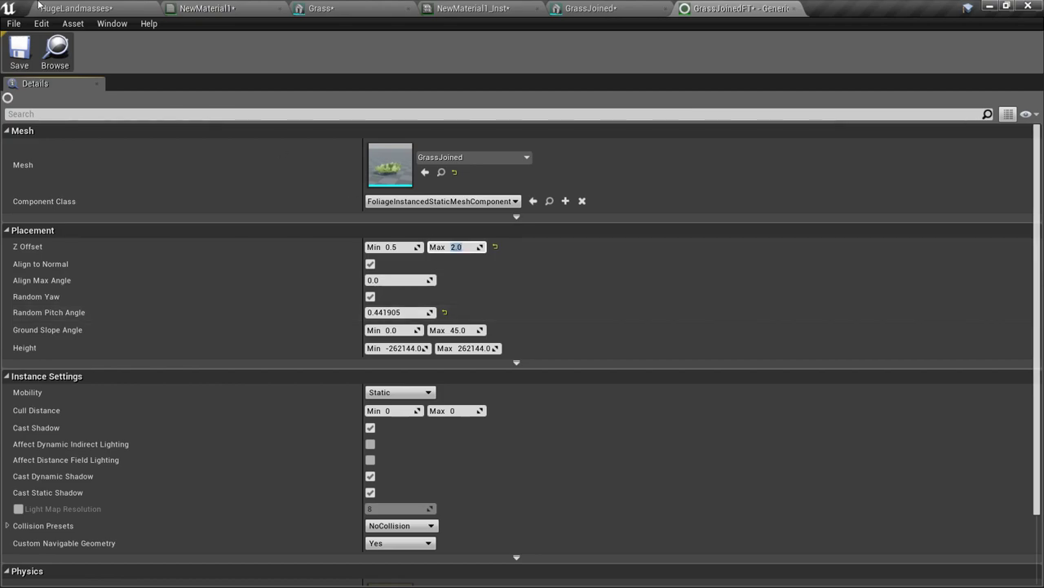
# Remove the GrassJoined foliage type and all its painted instances from the level, keeping GrassJoinedFT
pyautogui.click(41, 7)
pyautogui.scroll(2, 376, 487)
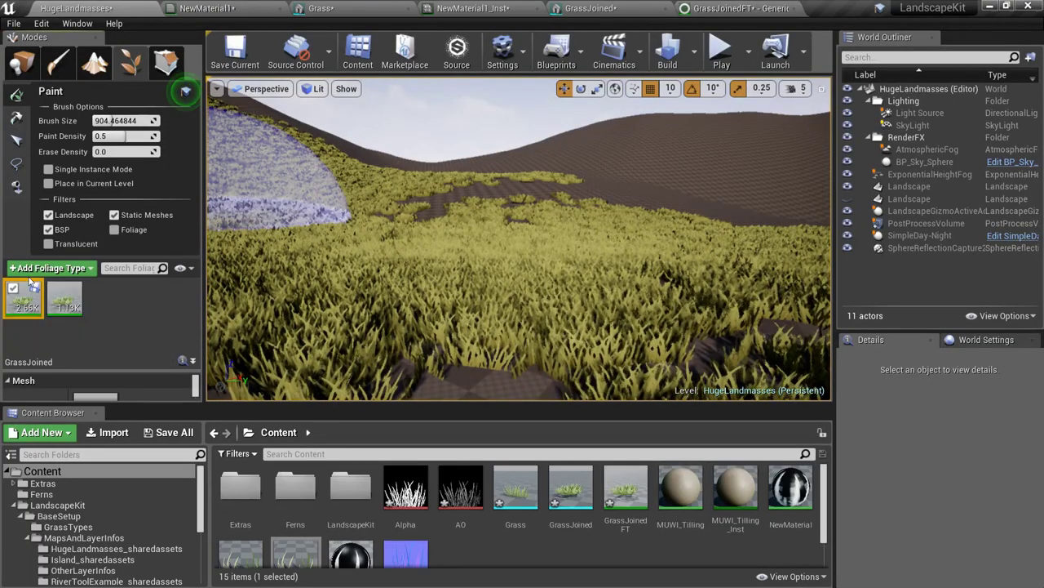
pyautogui.press('Delete')
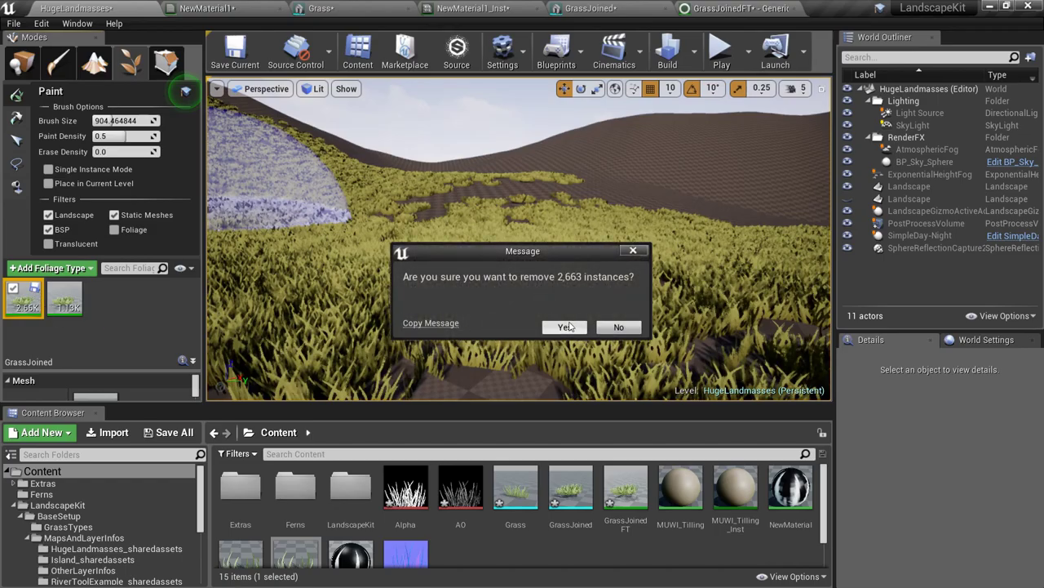
pyautogui.click(566, 326)
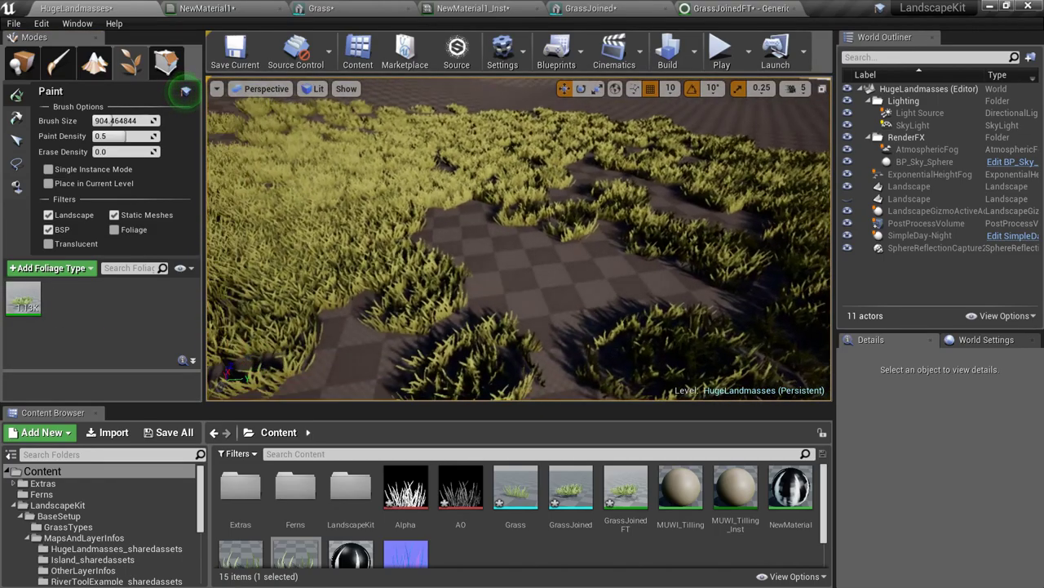
# Duplicate the GrassJoined static mesh in the Content folder and open the copy for editing
pyautogui.press('w')
pyautogui.moveTo(519, 238); pyautogui.dragTo(522, 274, button='right')
pyautogui.press('s')
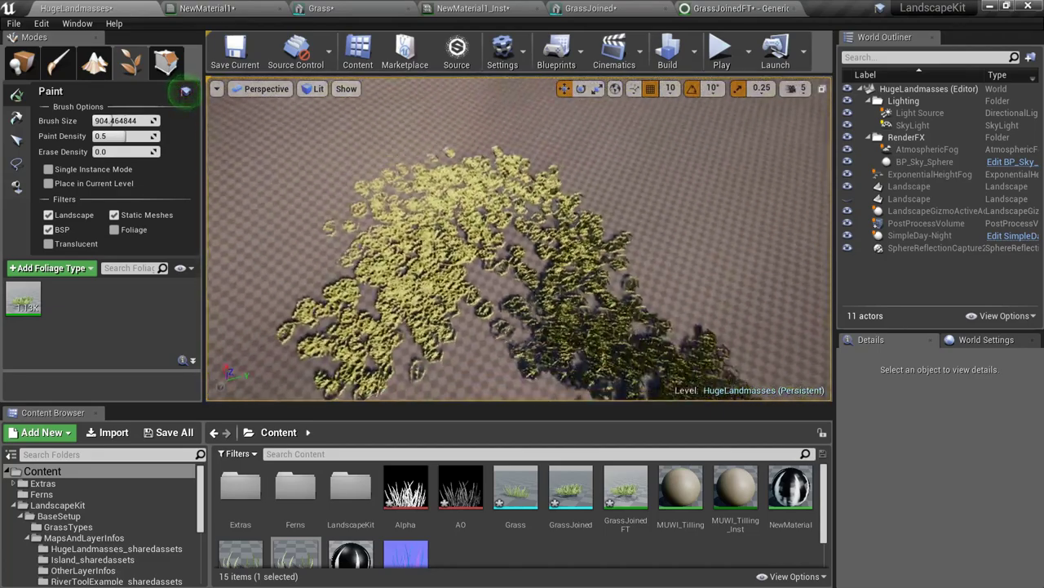
pyautogui.scroll(-2, 681, 539)
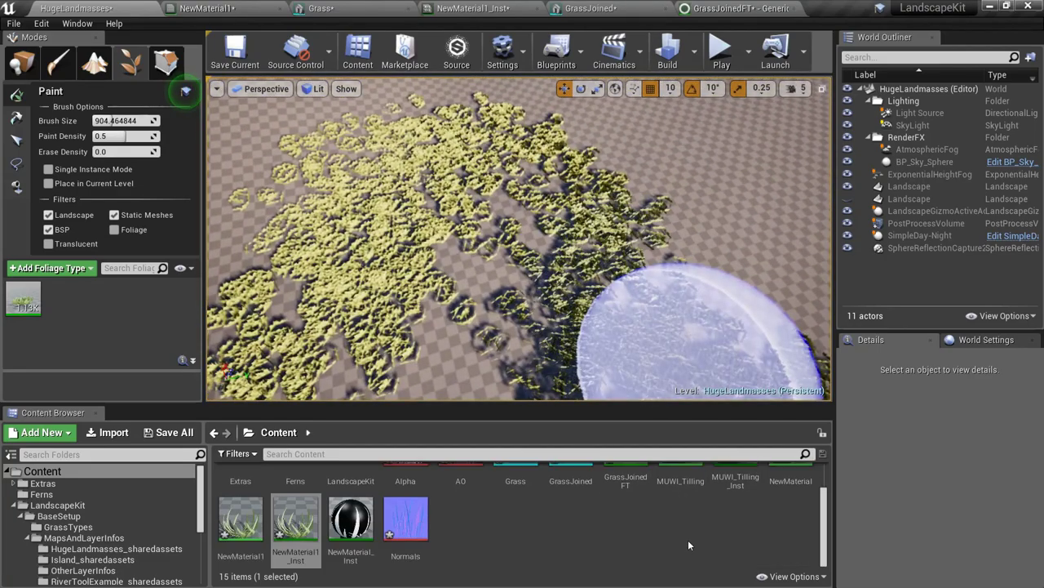
pyautogui.scroll(2, 624, 535)
pyautogui.click(571, 485)
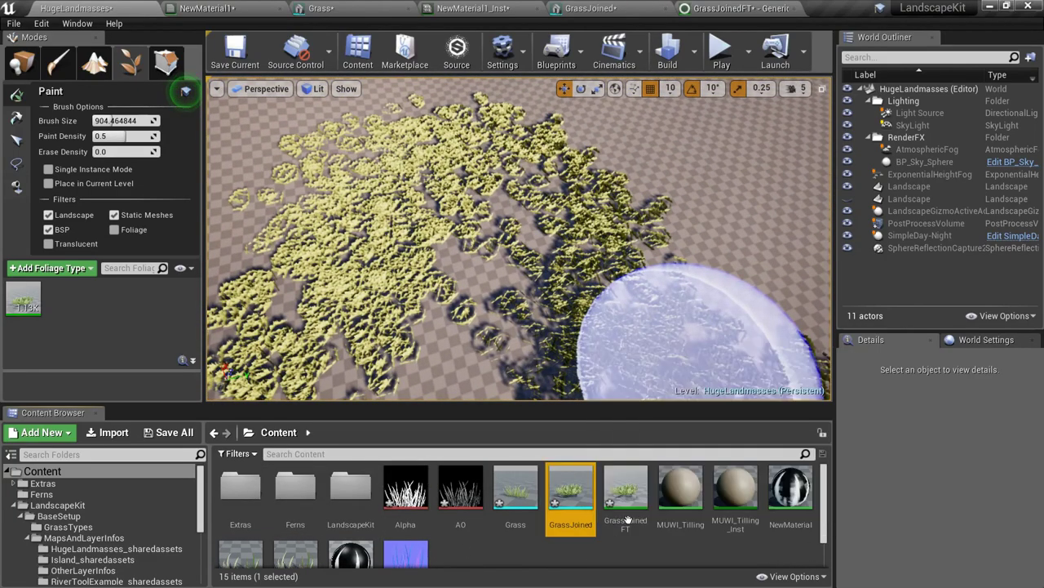
pyautogui.scroll(-1, 607, 546)
pyautogui.hotkey('ctrl', 'w')
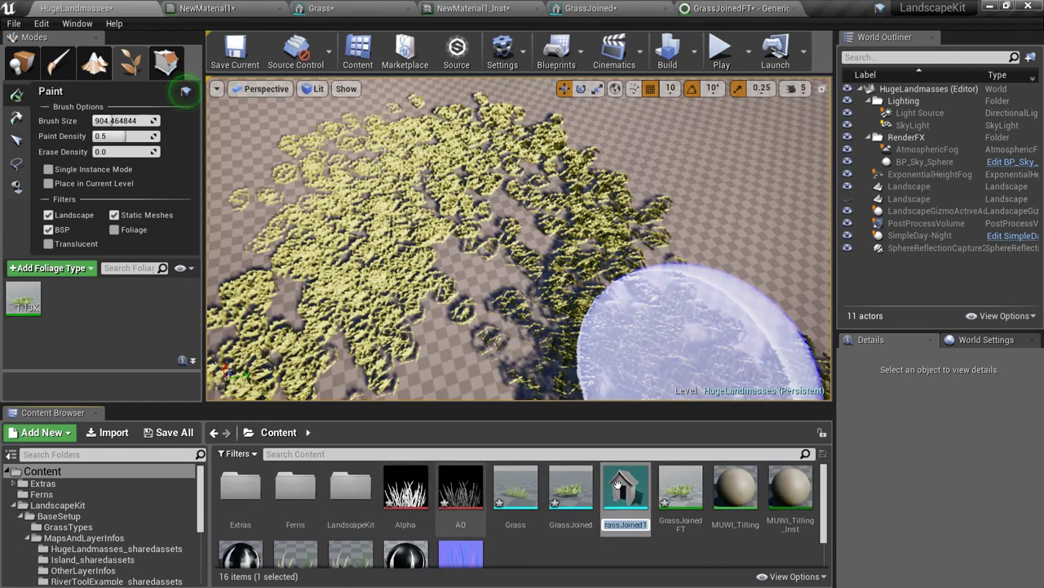
pyautogui.doubleClick(637, 497)
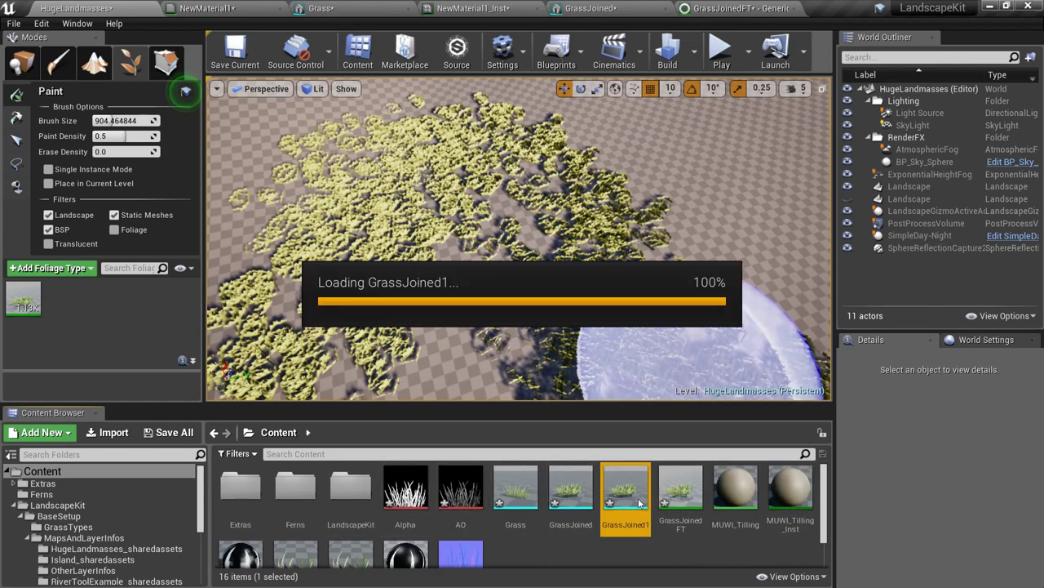
# Try a Z build scale of 0.5 on the duplicated grass mesh and apply the change
pyautogui.scroll(-5, 963, 324)
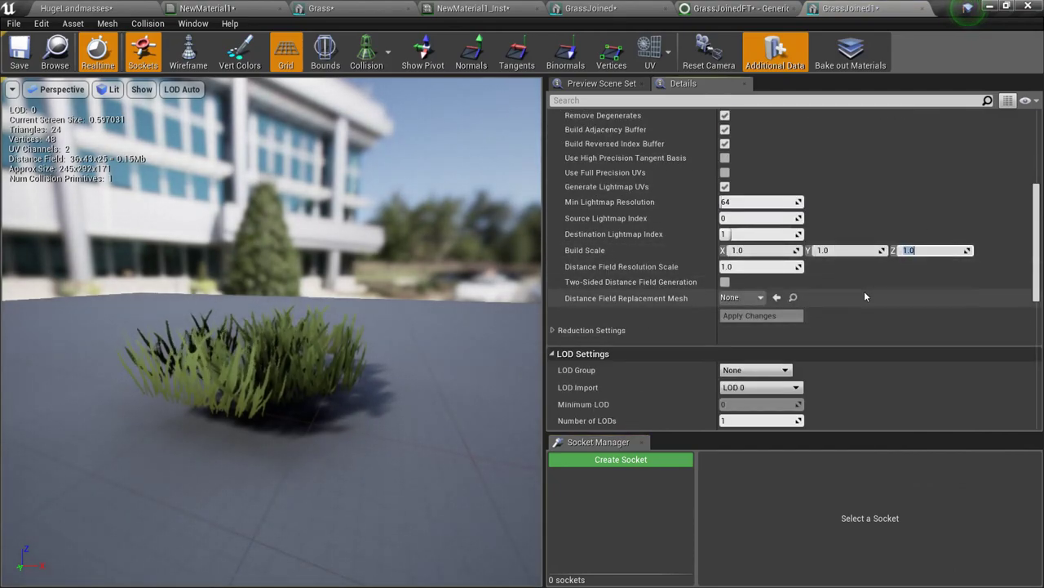
pyautogui.click(745, 317)
pyautogui.scroll(5, 229, 380)
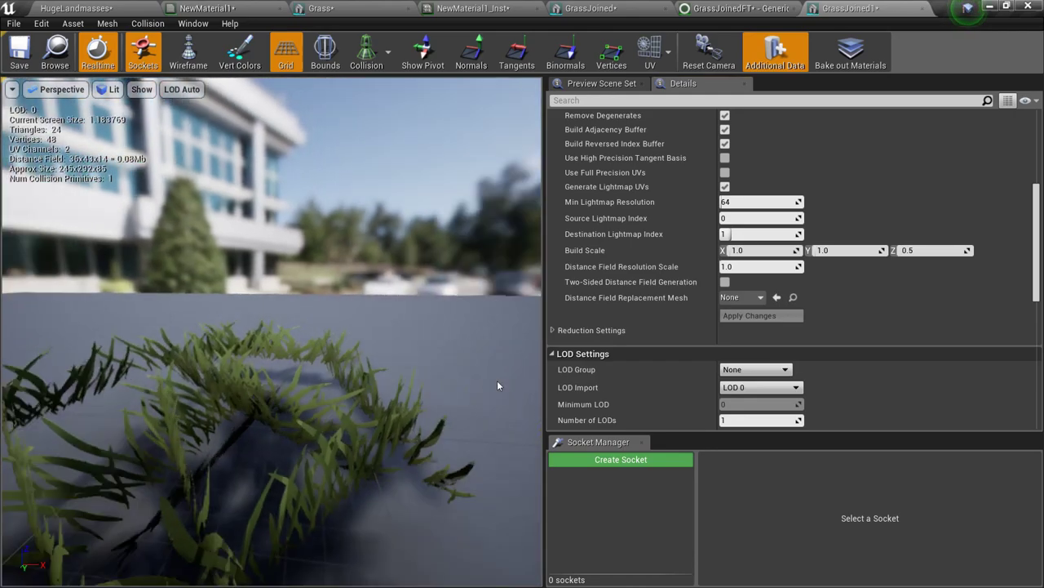
# Set the duplicated grass mesh's Z build scale to 1.5, apply the change and inspect the taller clump
pyautogui.click(950, 253)
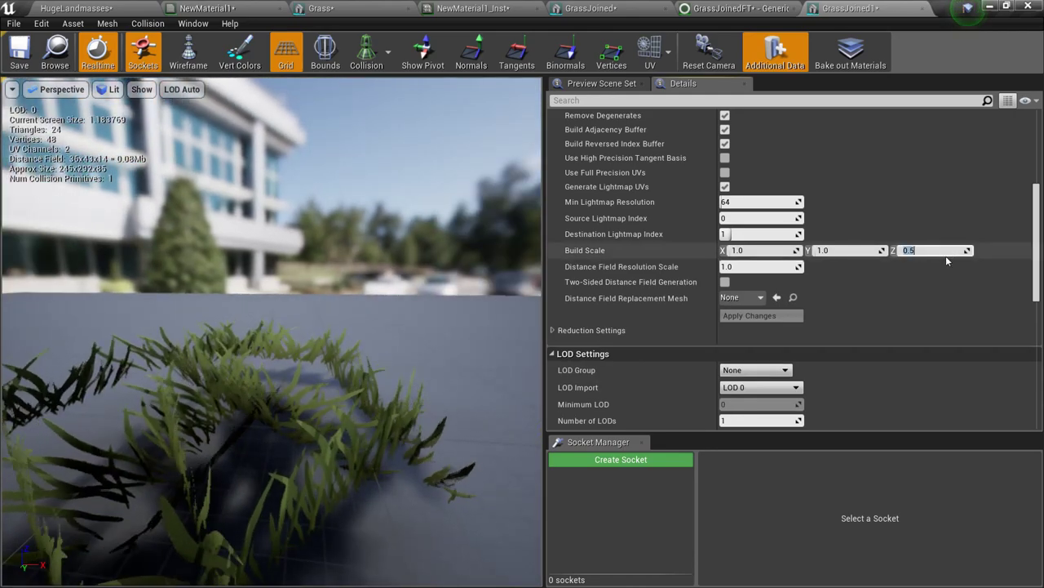
pyautogui.write('1.5')
pyautogui.press('Return')
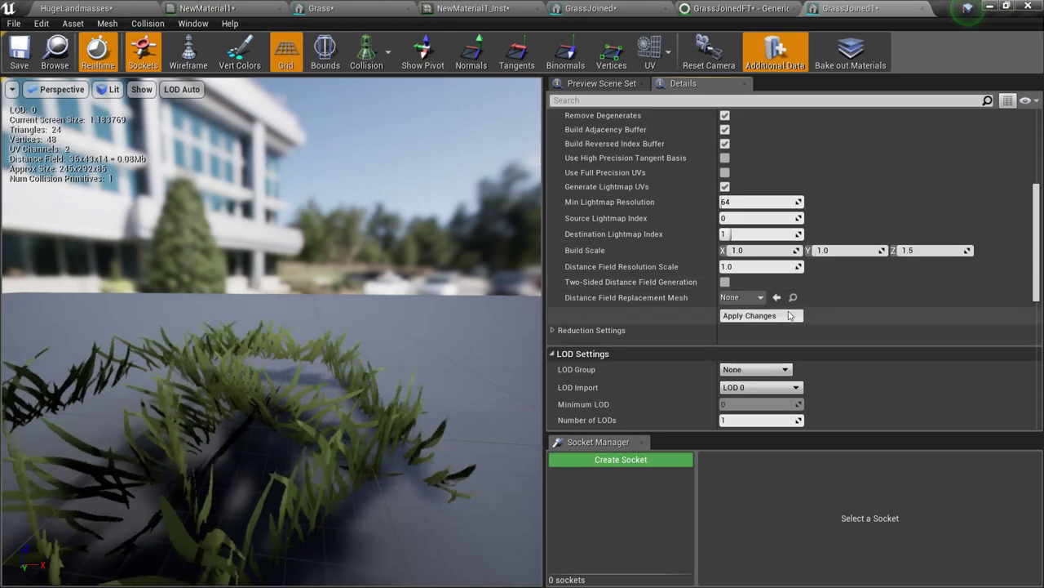
pyautogui.click(762, 316)
pyautogui.scroll(-5, 322, 408)
pyautogui.scroll(3, 294, 390)
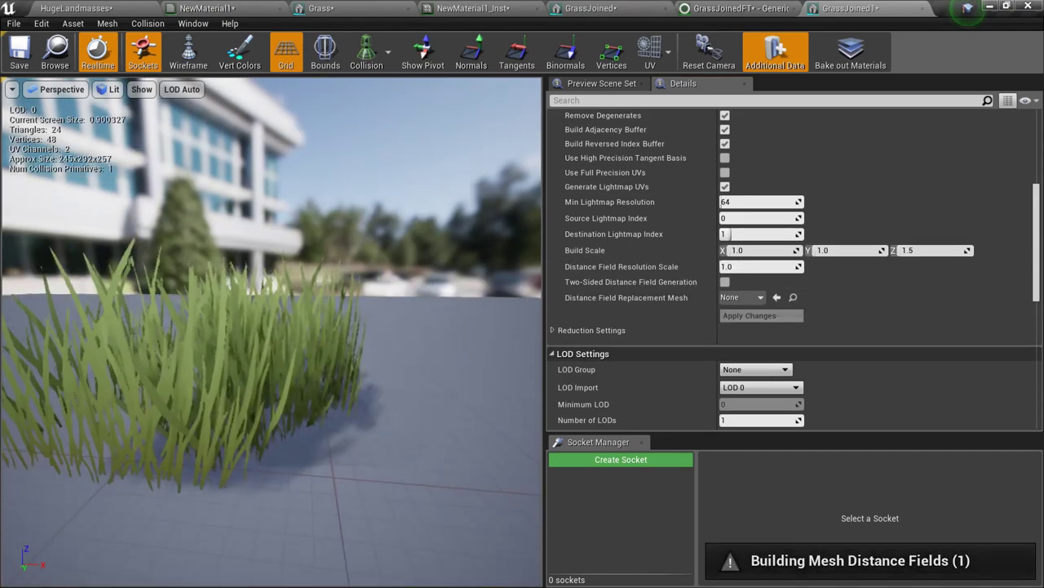
pyautogui.scroll(-4, 267, 371)
pyautogui.scroll(6, 266, 372)
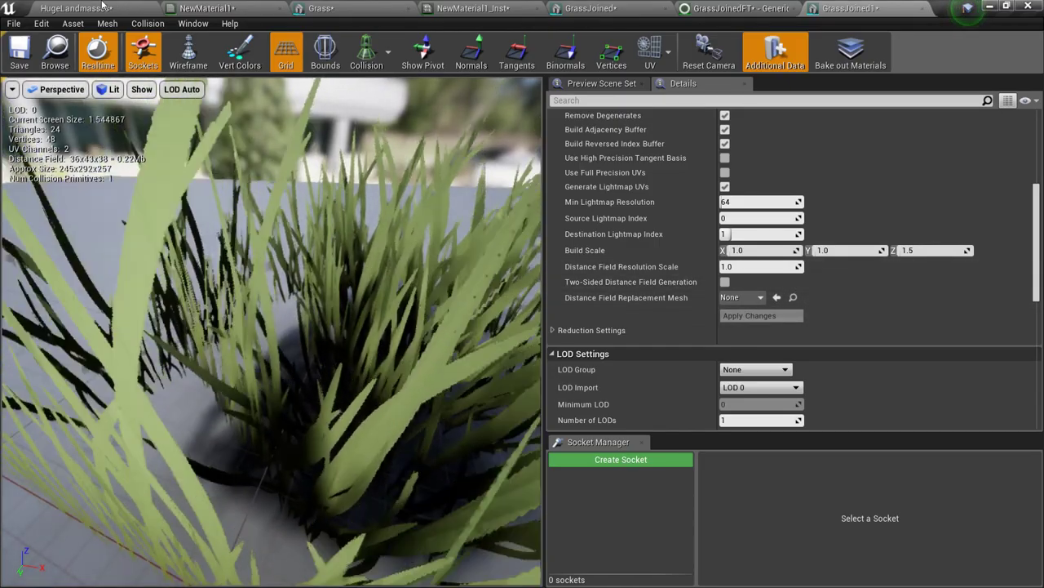
# Return to the level and duplicate the GrassJoinedFT foliage type in the Content folder
pyautogui.click(103, 8)
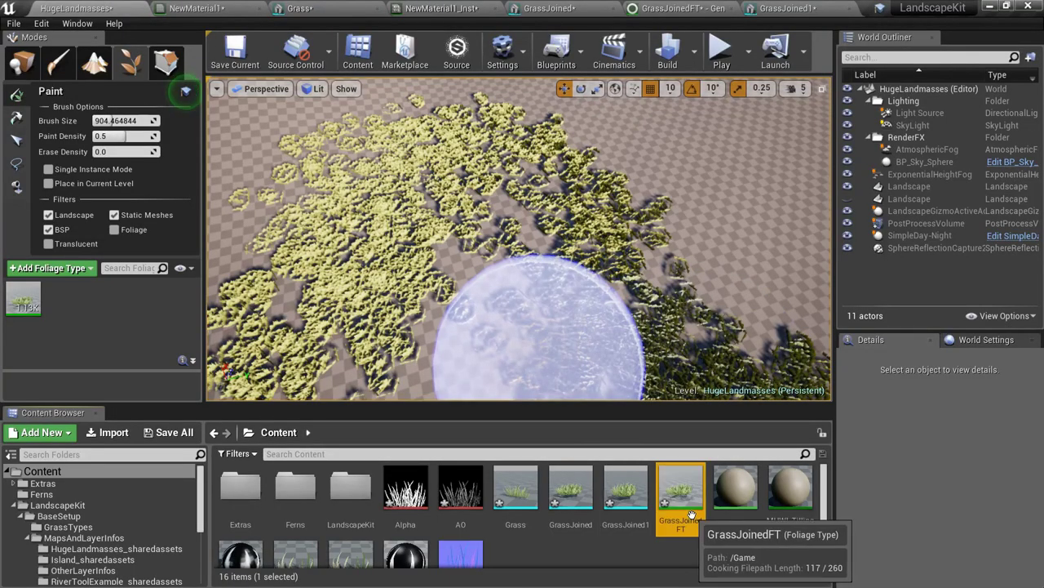
pyautogui.hotkey('ctrl', 'w')
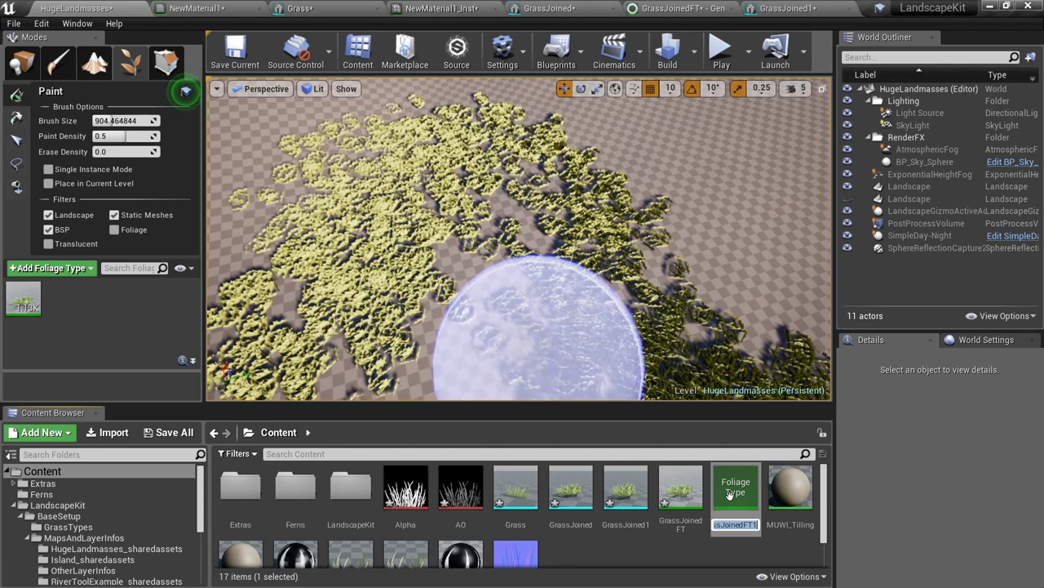
# Open the duplicated foliage type, assign the GrassJoined1 mesh and set its Z Offset to min 1.0 and max 1.5
pyautogui.doubleClick(740, 491)
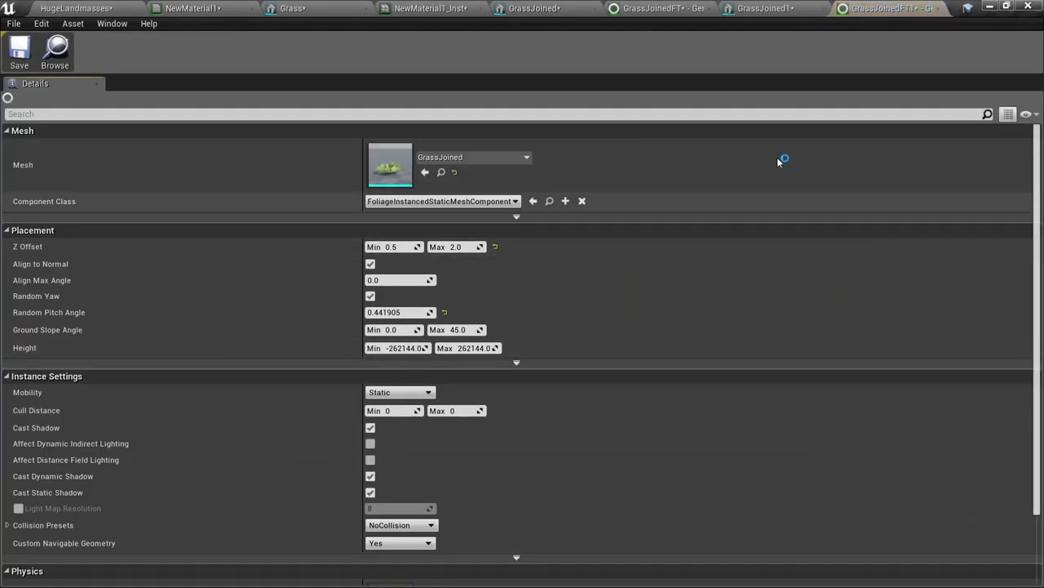
pyautogui.click(473, 158)
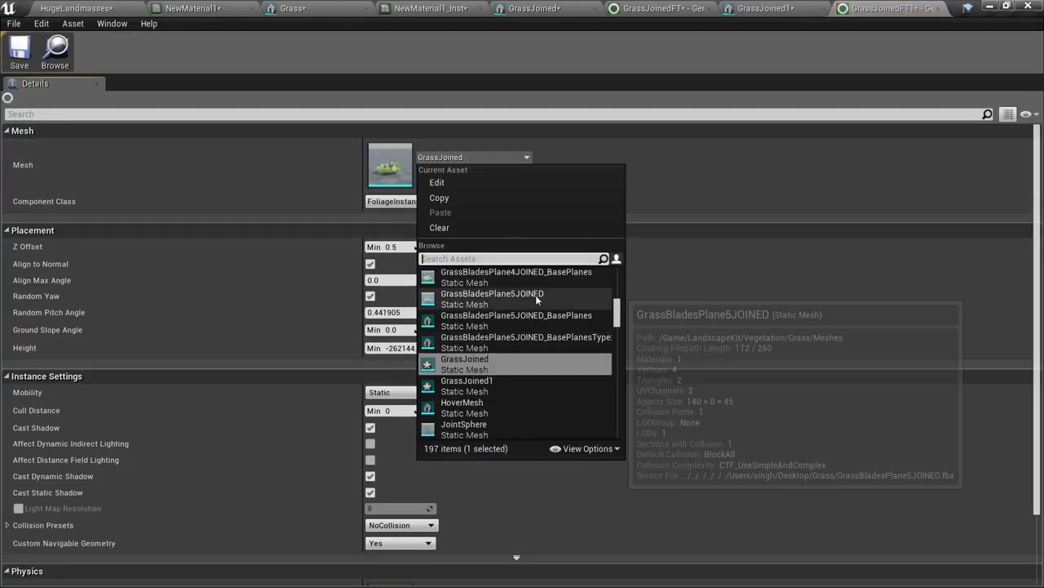
pyautogui.click(493, 302)
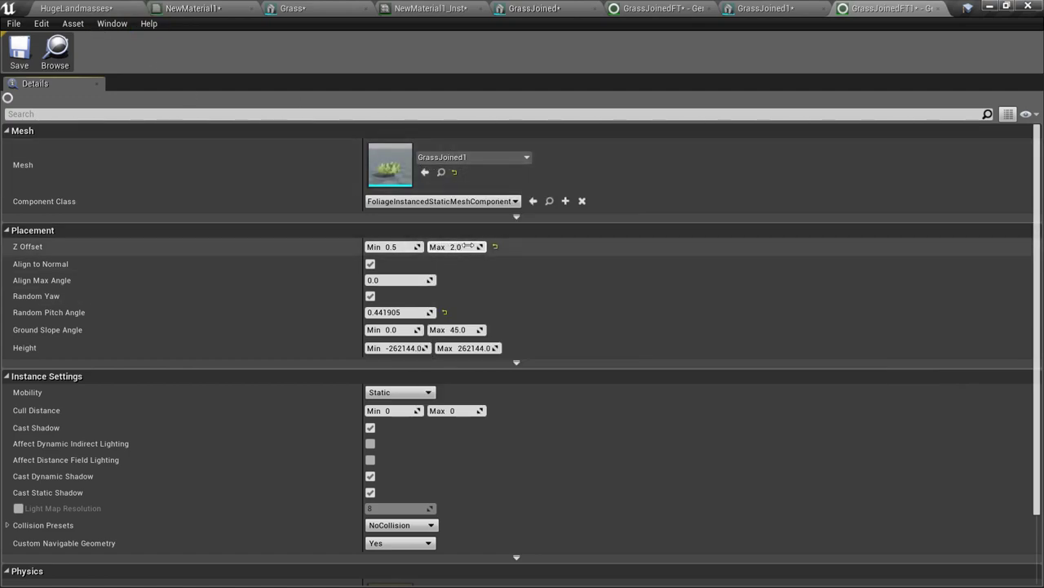
pyautogui.click(392, 230)
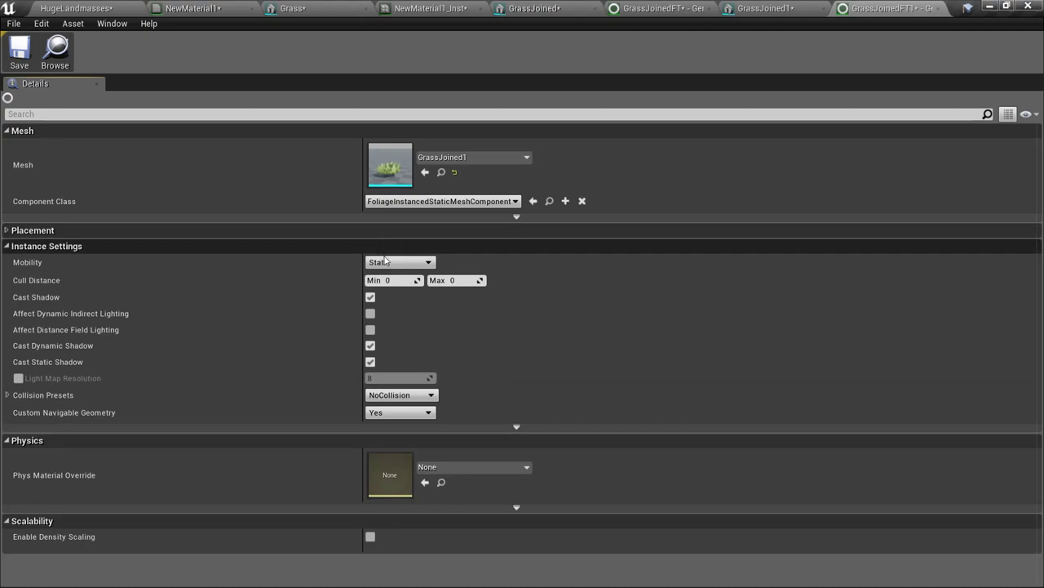
pyautogui.click(390, 246)
pyautogui.click(393, 230)
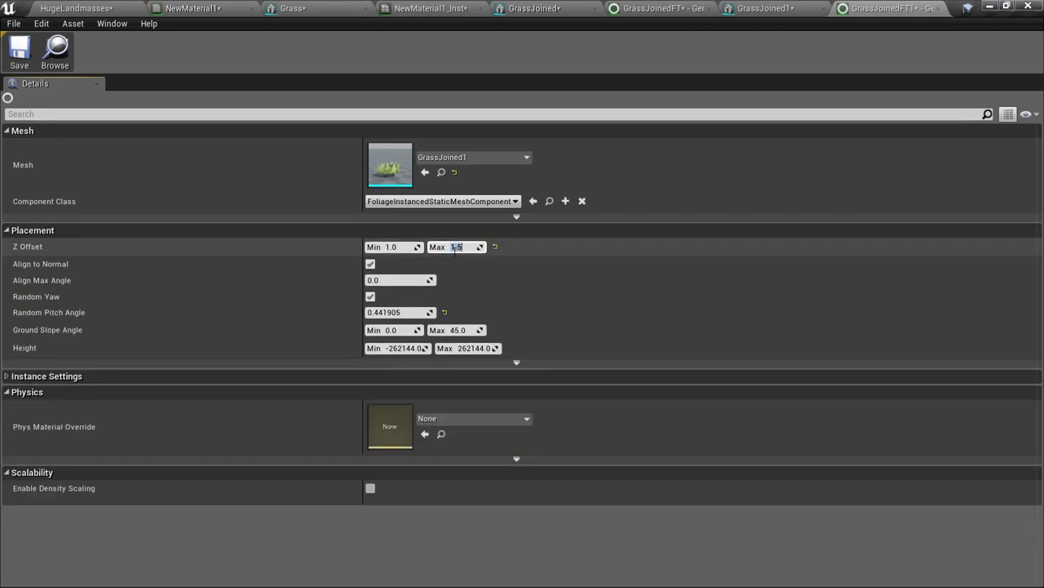
# Return to the HugeLandmasses level and add GrassJoinedFT1 to the foliage painting palette
pyautogui.click(42, 6)
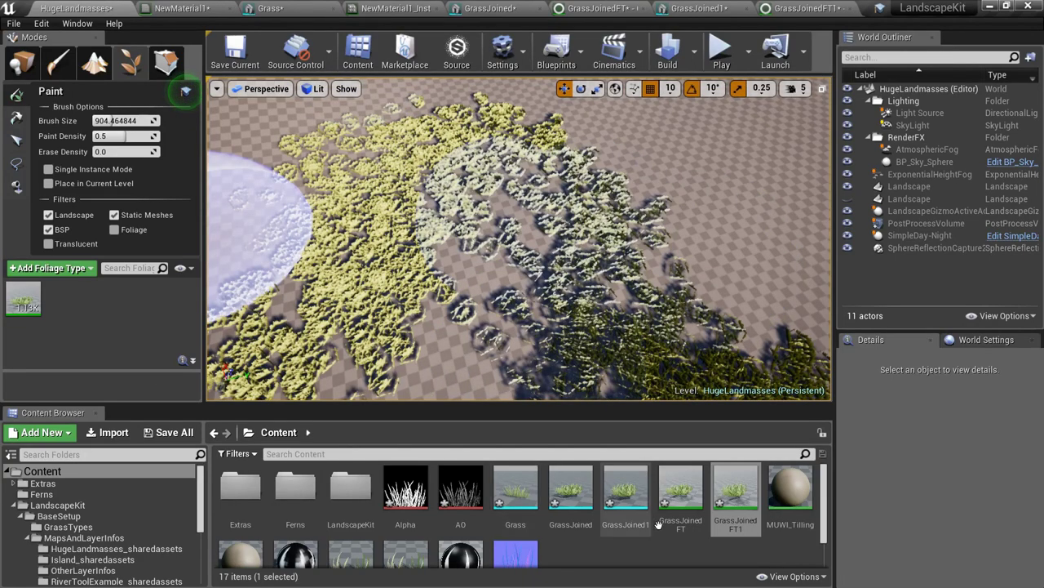
pyautogui.moveTo(741, 512); pyautogui.dragTo(57, 322)
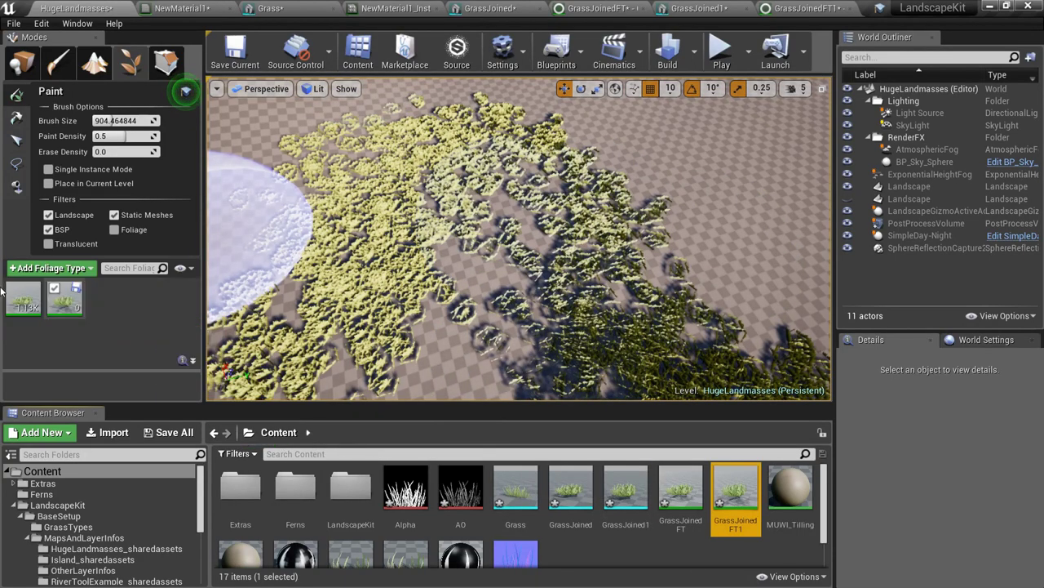
pyautogui.click(59, 309)
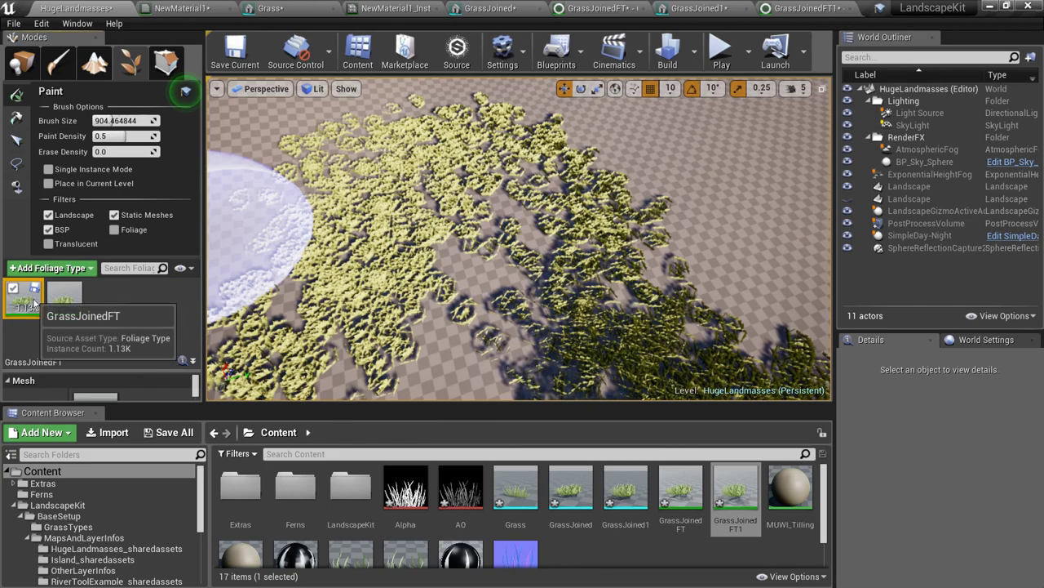
# Erase all the previously painted GrassJoinedFT grass from the landscape
pyautogui.moveTo(269, 236)
pyautogui.keyDown('shift'); pyautogui.mouseDown()
pyautogui.moveTo(410, 261)
pyautogui.moveTo(359, 236)
pyautogui.moveTo(412, 321)
pyautogui.moveTo(344, 256)
pyautogui.moveTo(517, 117)
pyautogui.moveTo(707, 195)
pyautogui.moveTo(700, 338)
pyautogui.moveTo(735, 375)
pyautogui.moveTo(543, 217)
pyautogui.moveTo(482, 296)
pyautogui.moveTo(767, 253)
pyautogui.moveTo(697, 282)
pyautogui.mouseUp(); pyautogui.keyUp('shift')
pyautogui.moveTo(698, 282); pyautogui.dragTo(803, 281, button='right')
pyautogui.keyDown('shift'); pyautogui.moveTo(734, 208); pyautogui.dragTo(491, 258); pyautogui.keyUp('shift')
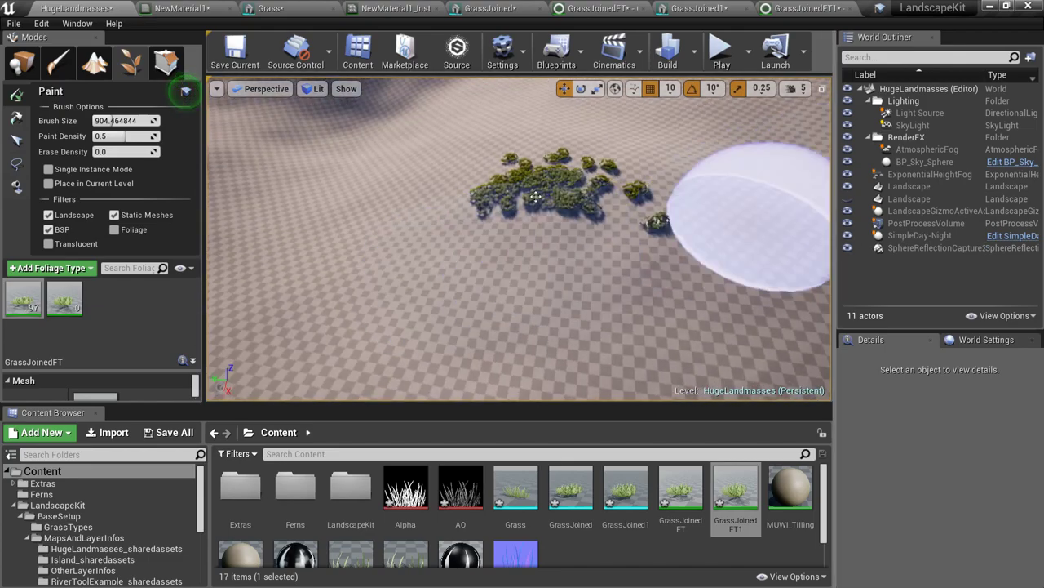
pyautogui.keyDown('shift'); pyautogui.moveTo(535, 195); pyautogui.dragTo(614, 175); pyautogui.keyUp('shift')
pyautogui.moveTo(497, 362)
pyautogui.mouseDown(button='right')
pyautogui.moveTo(702, 384)
pyautogui.moveTo(759, 441)
pyautogui.mouseUp(button='right')
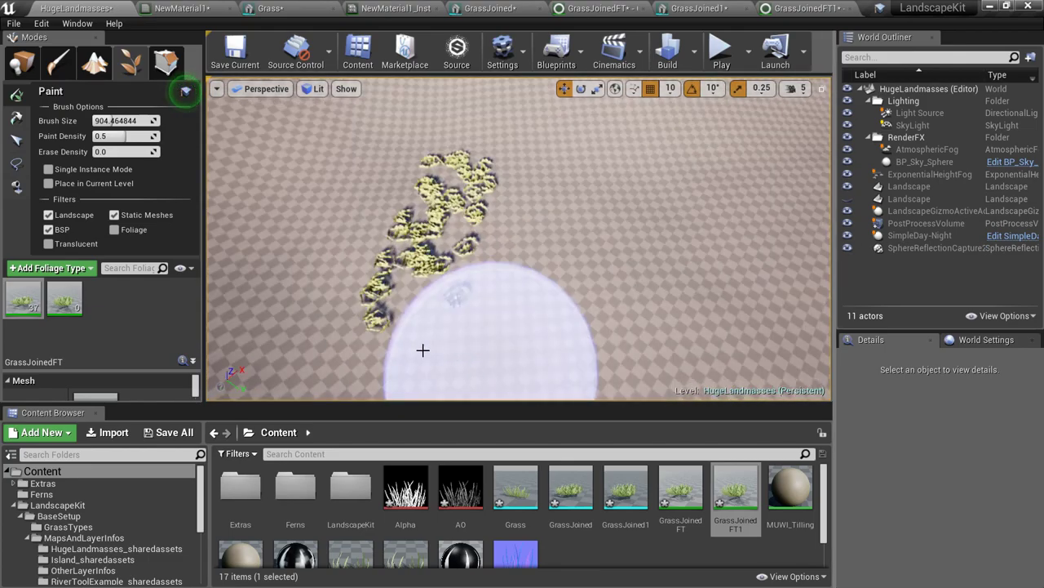
pyautogui.keyDown('shift'); pyautogui.moveTo(422, 350); pyautogui.dragTo(443, 182); pyautogui.keyUp('shift')
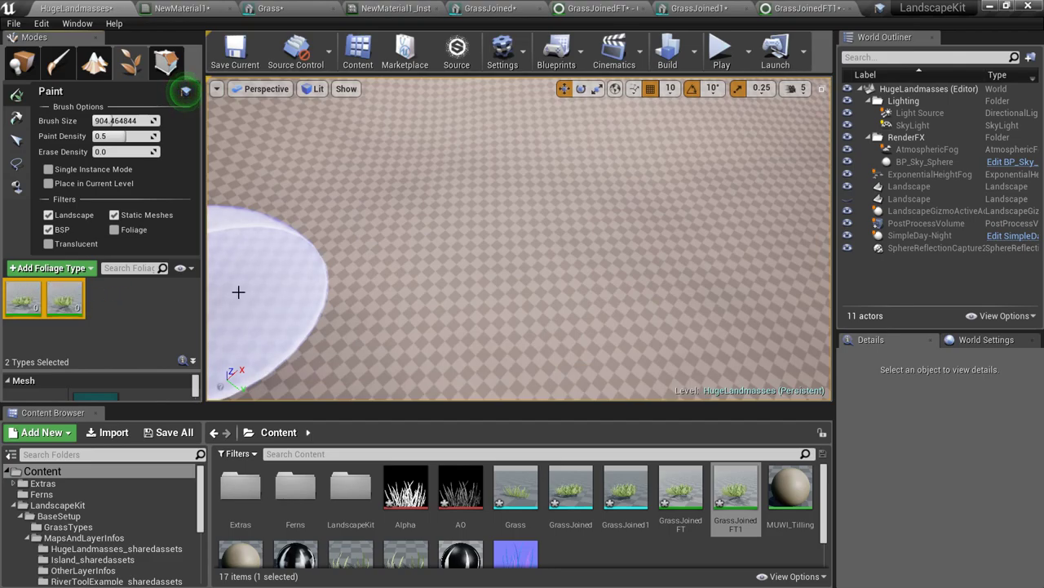
# Paint a patch of grass with both foliage types on the empty landscape and inspect it up close
pyautogui.moveTo(572, 268); pyautogui.dragTo(643, 285)
pyautogui.press('w')
pyautogui.moveTo(644, 284)
pyautogui.mouseDown(button='right')
pyautogui.moveTo(644, 196)
pyautogui.moveTo(629, 204)
pyautogui.moveTo(693, 204)
pyautogui.mouseUp(button='right')
pyautogui.press('w')
pyautogui.press('w')
pyautogui.moveTo(575, 143); pyautogui.dragTo(576, 171, button='right')
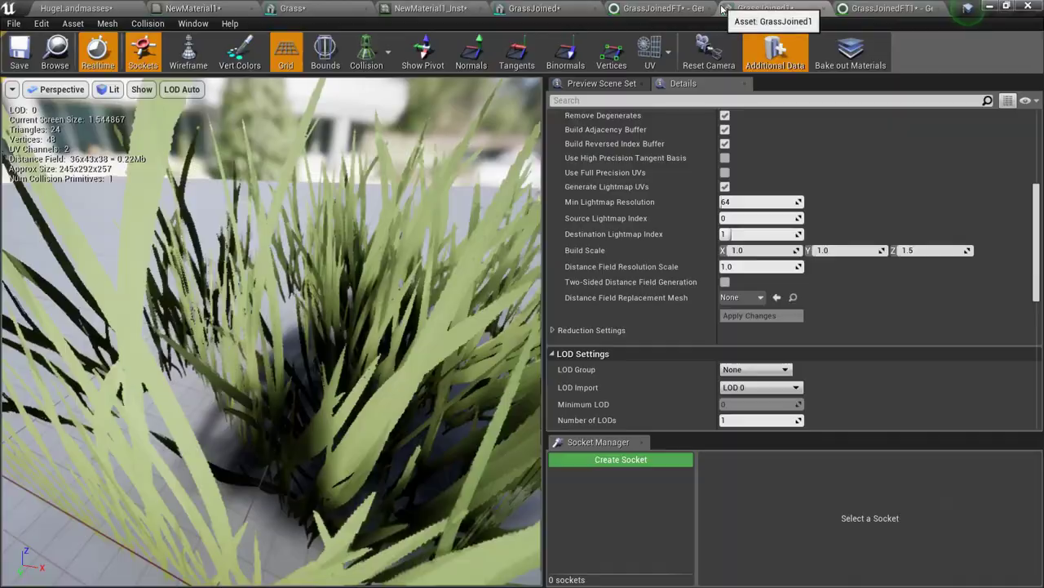
# Set the GrassJoined1 static mesh's Z build scale to 1.25 and apply the change
pyautogui.click(918, 249)
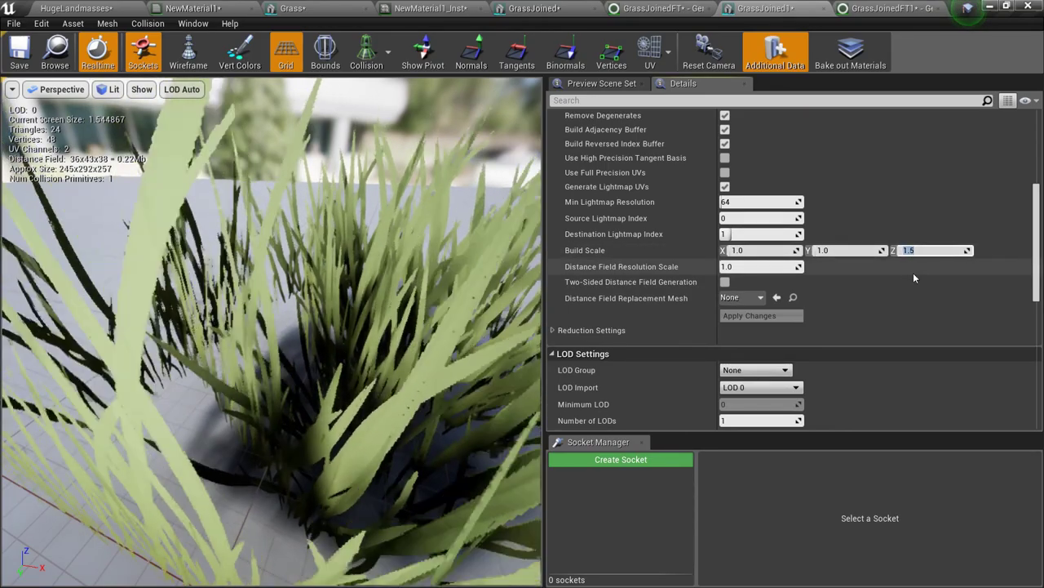
pyautogui.write('1.25')
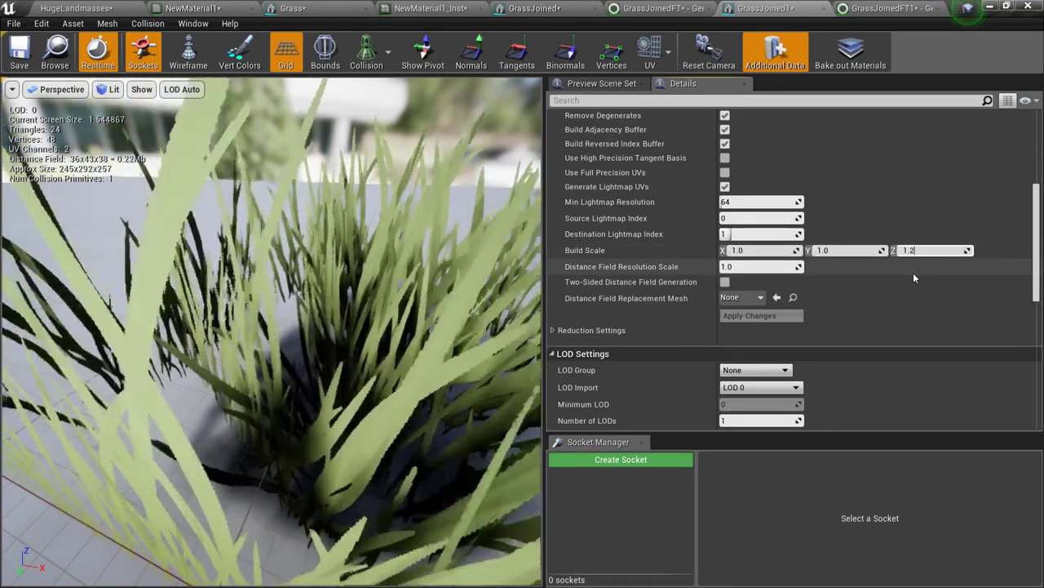
pyautogui.press('Return')
pyautogui.click(75, 5)
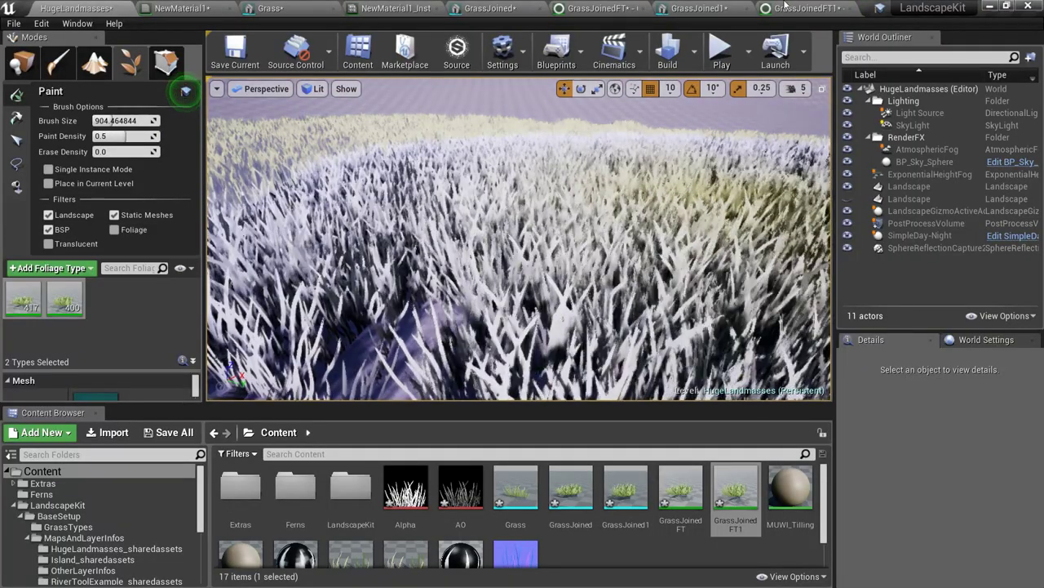
pyautogui.click(779, 8)
pyautogui.click(751, 316)
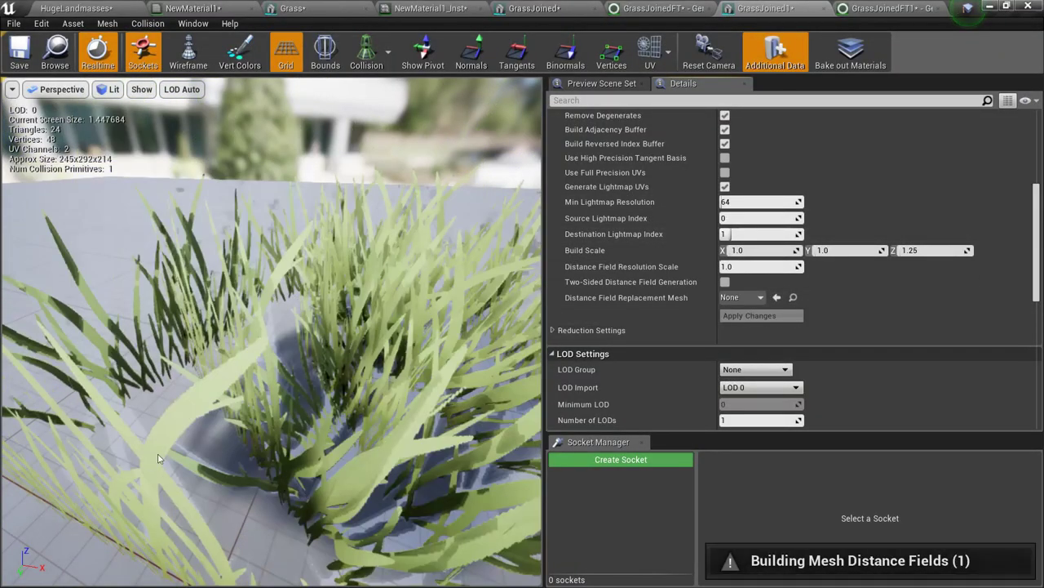
# Return to the level and inspect the height of the mixed painted grass from close range
pyautogui.click(74, 7)
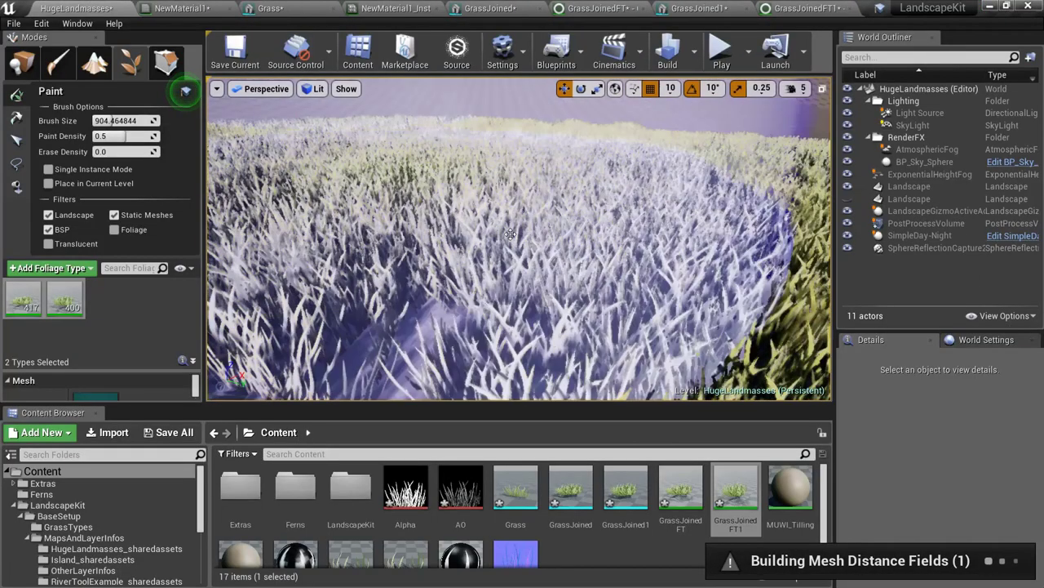
pyautogui.press('w')
pyautogui.moveTo(519, 237); pyautogui.dragTo(519, 322, button='right')
pyautogui.press('s')
pyautogui.press('w')
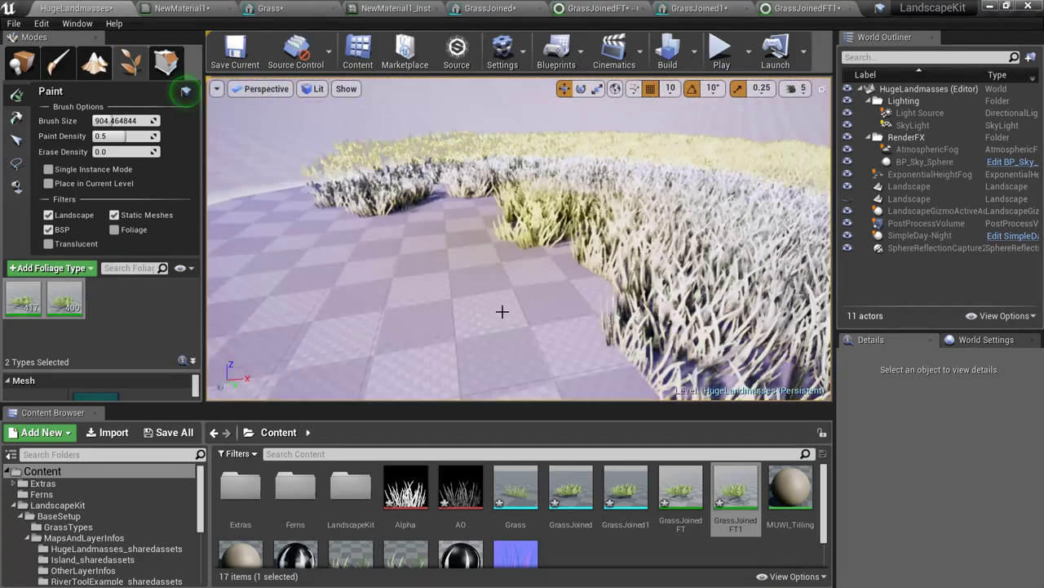
# Open the GrassJoinedFT1 foliage type and review its placement, instance and collision settings
pyautogui.doubleClick(738, 500)
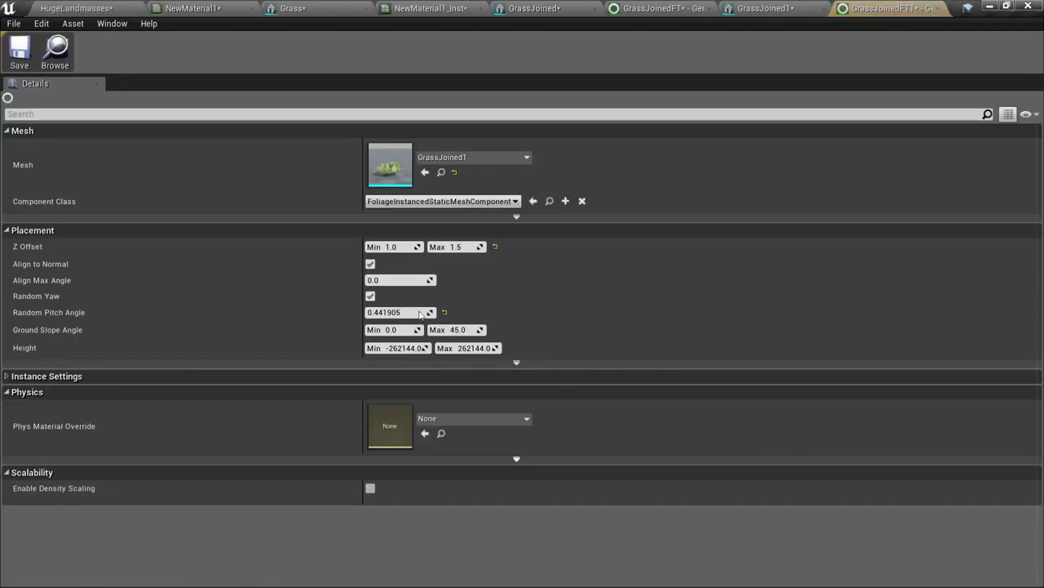
pyautogui.click(420, 364)
pyautogui.click(224, 420)
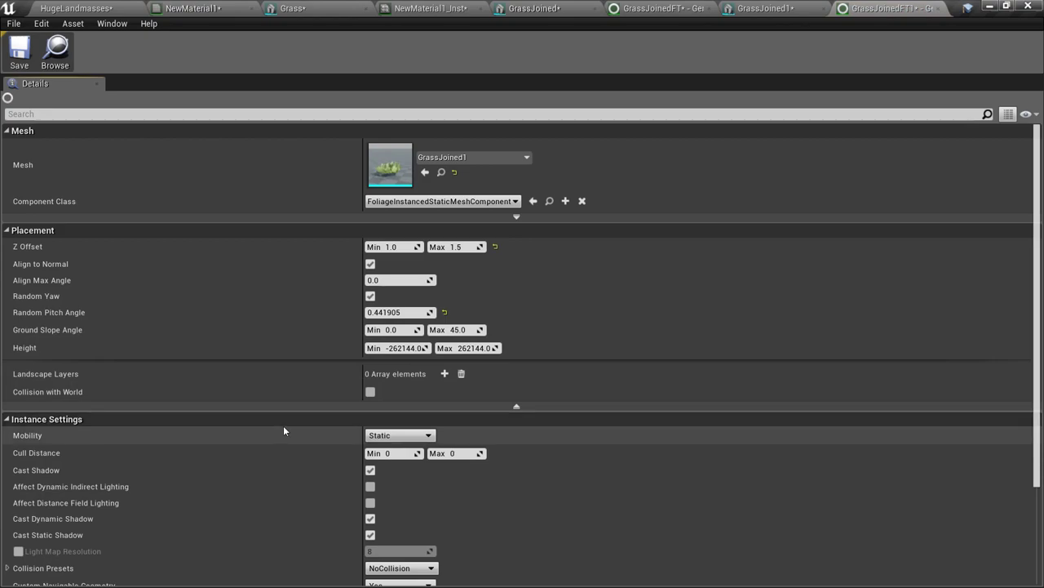
pyautogui.scroll(-2, 343, 418)
pyautogui.scroll(-1, 386, 416)
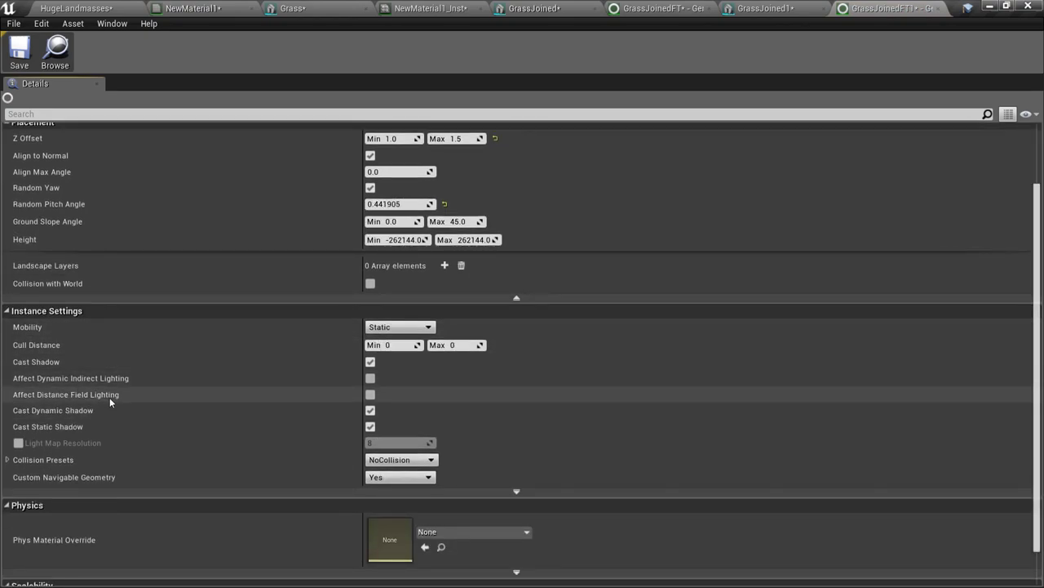
pyautogui.click(8, 461)
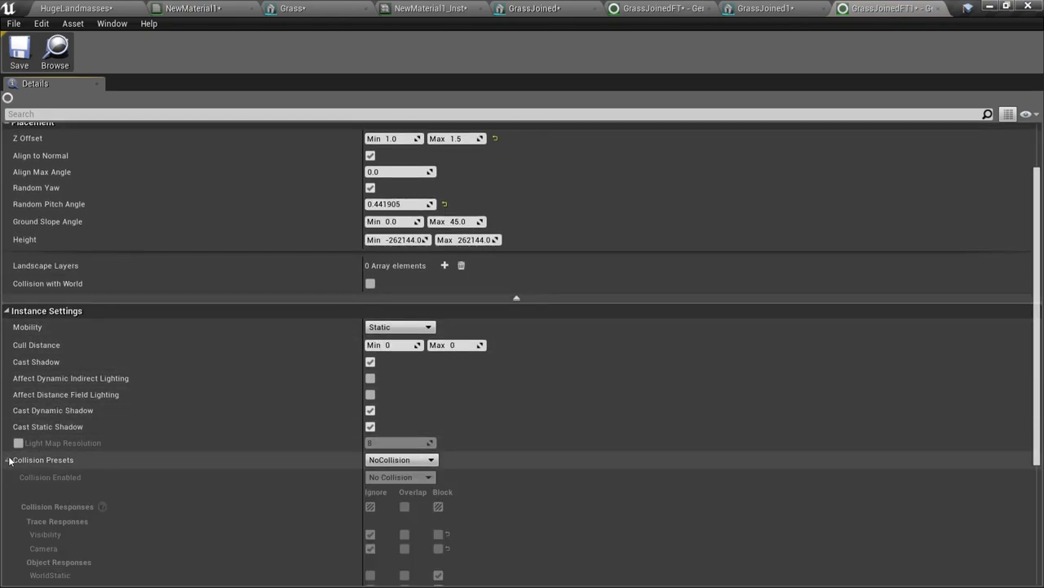
pyautogui.click(8, 461)
pyautogui.scroll(-1, 223, 467)
pyautogui.scroll(3, 221, 467)
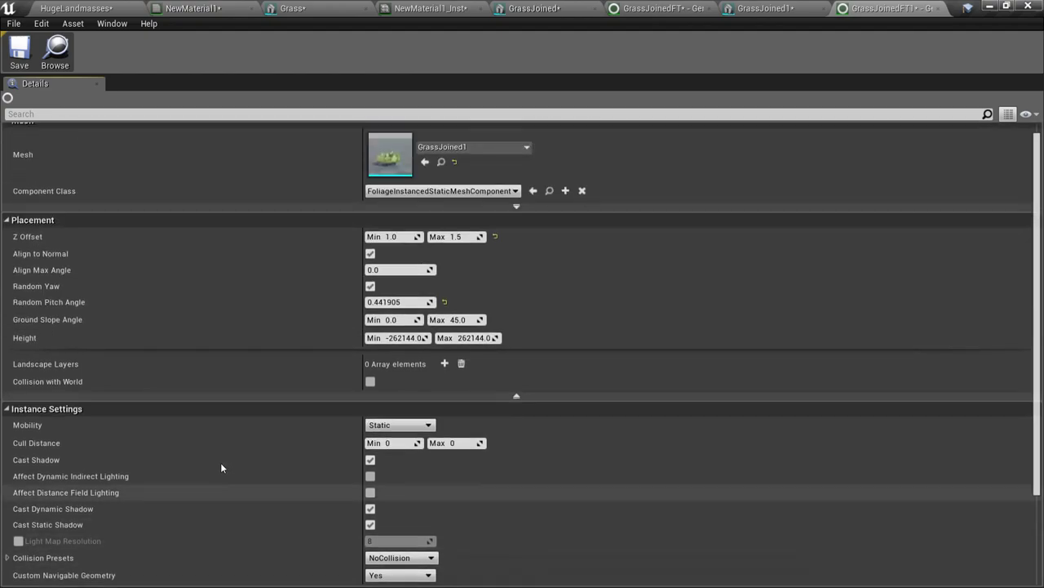
pyautogui.scroll(1, 221, 466)
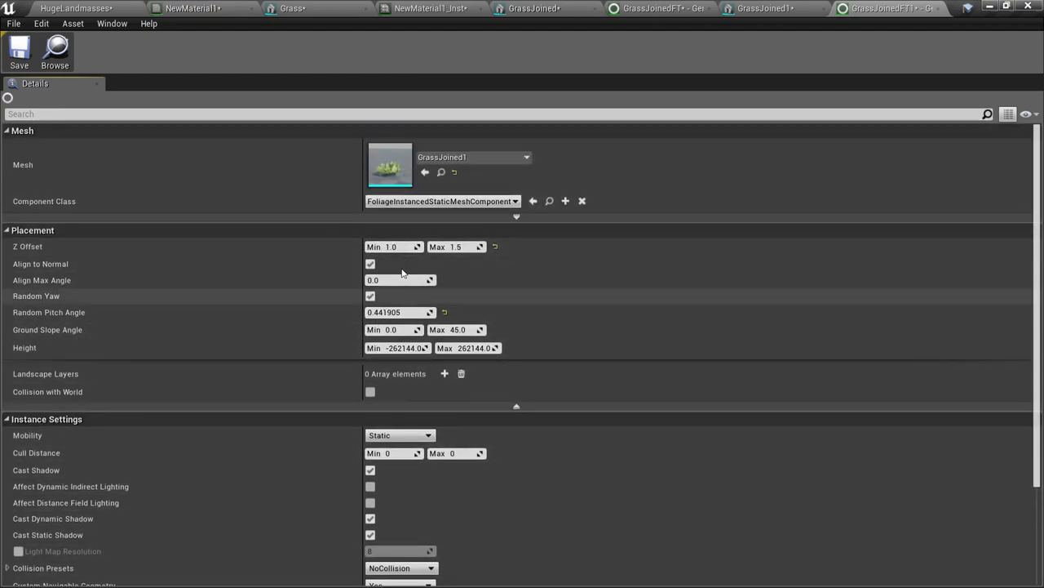
pyautogui.click(445, 405)
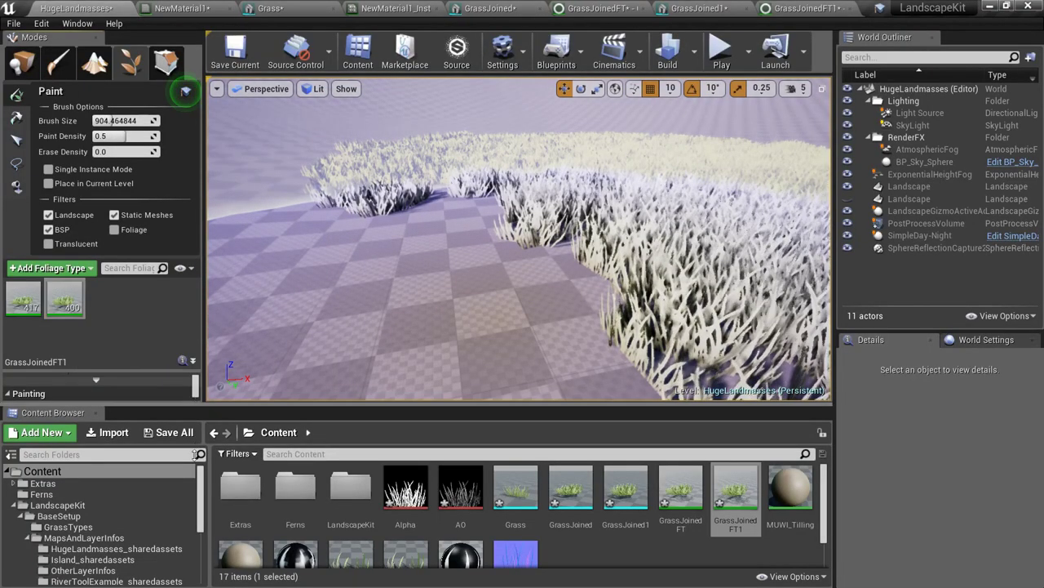
# Enlarge the foliage settings area in the level editor to show the Painting and Placement options
pyautogui.moveTo(186, 404); pyautogui.dragTo(173, 525)
pyautogui.moveTo(147, 464); pyautogui.dragTo(171, 357)
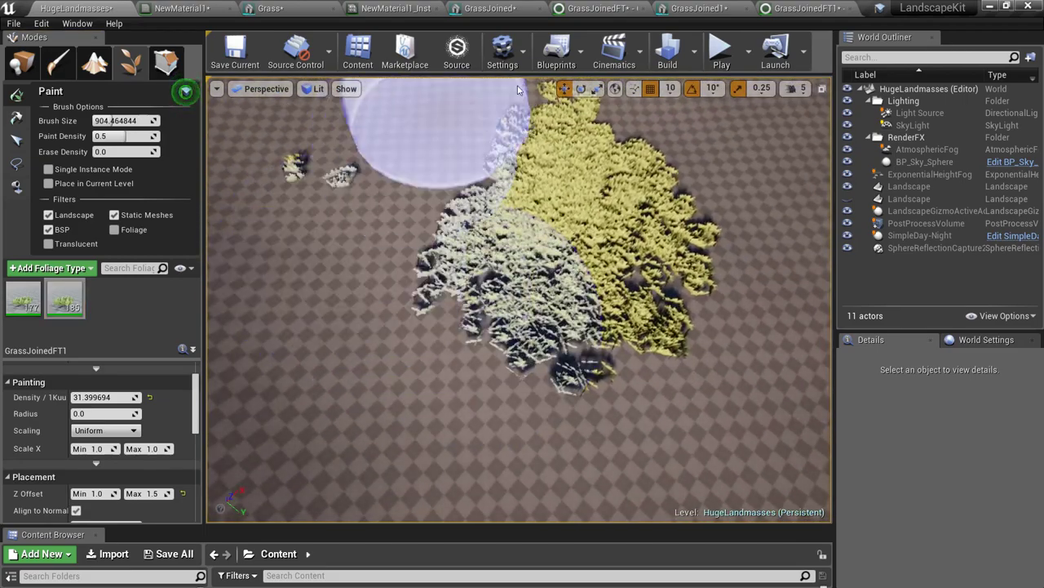
# Erase the painted patch of both grass types, and undo the erasure
pyautogui.moveTo(517, 89)
pyautogui.keyDown('shift'); pyautogui.mouseDown()
pyautogui.moveTo(443, 204)
pyautogui.moveTo(601, 191)
pyautogui.moveTo(397, 175)
pyautogui.mouseUp(); pyautogui.keyUp('shift')
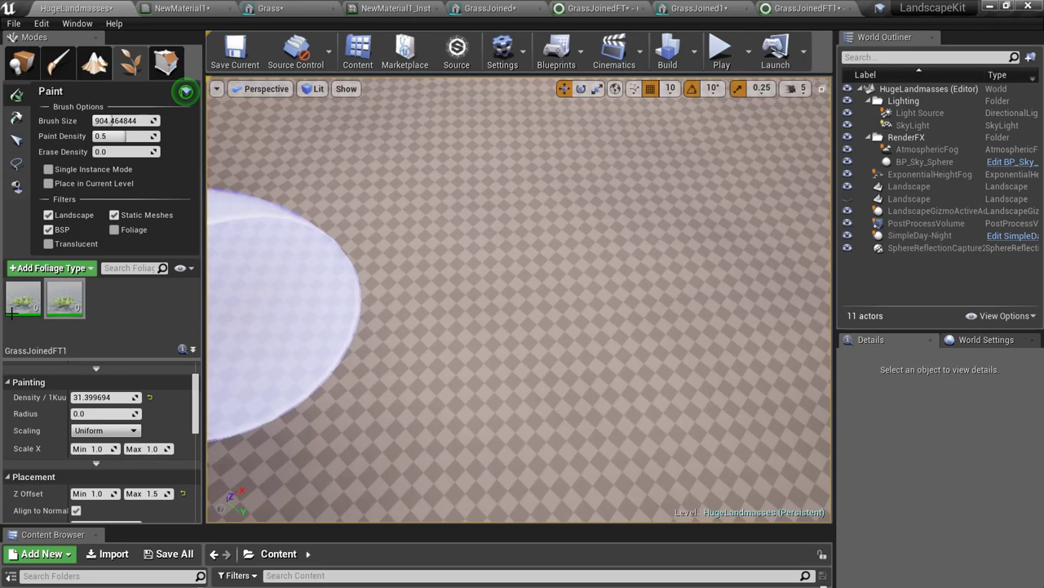
pyautogui.hotkey('ctrl', 'z')
# Select only GrassJoinedFT1 in the foliage palette and erase its painted instances, leaving the GrassJoinedFT grass in place
pyautogui.moveTo(38, 306)
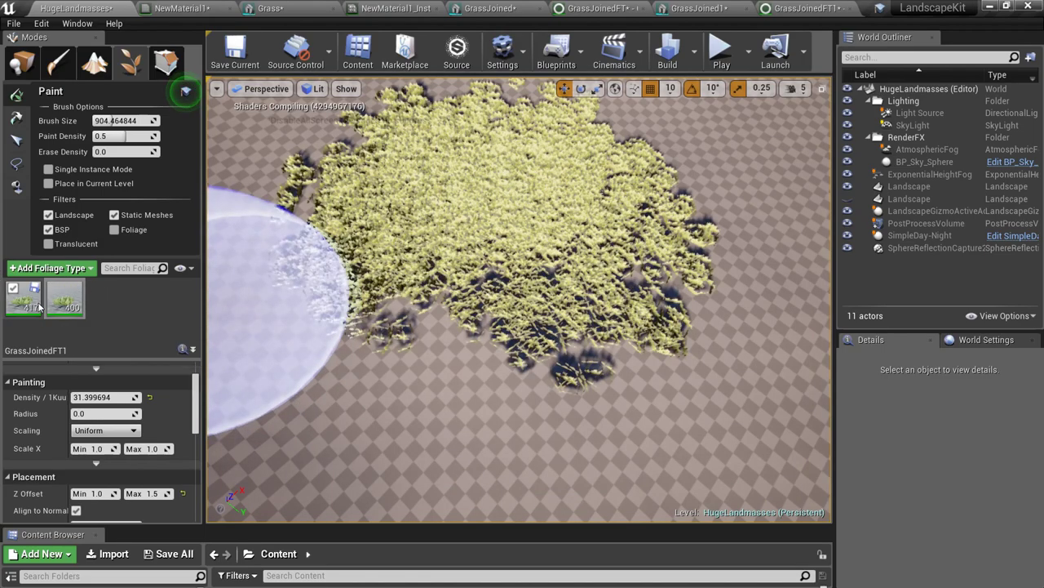
pyautogui.click(70, 307)
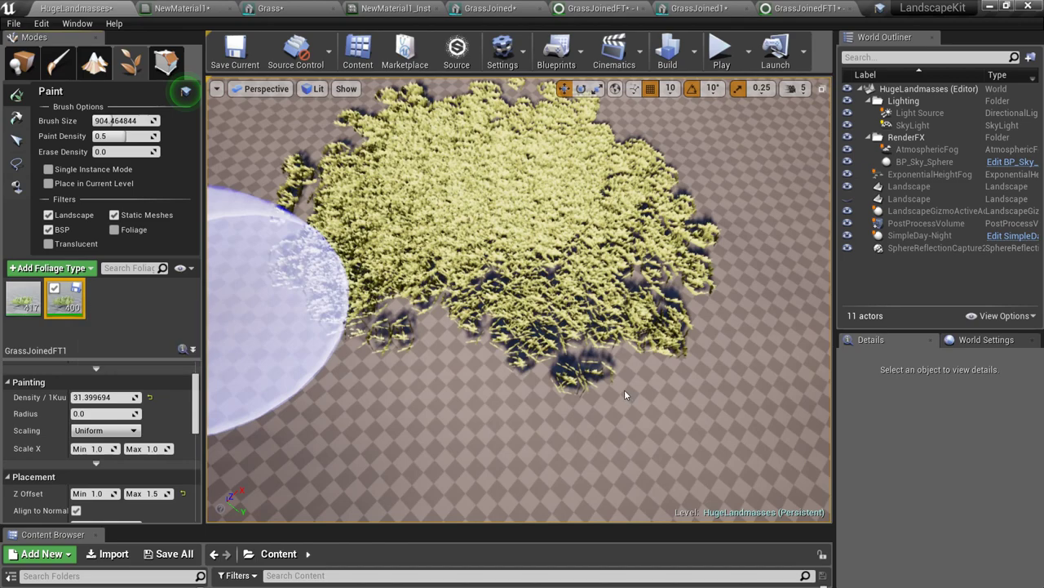
pyautogui.rightClick(67, 302)
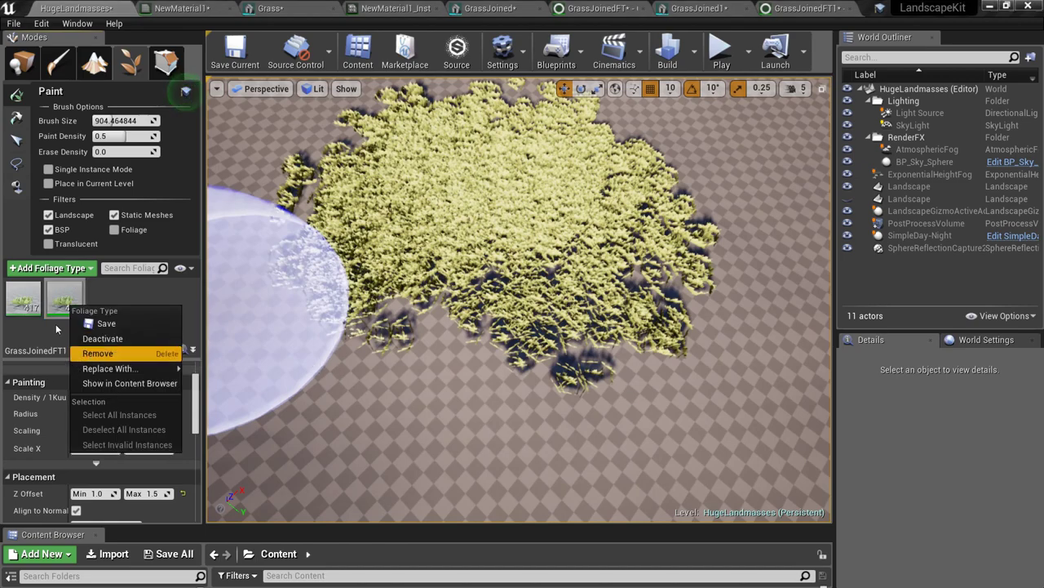
pyautogui.click(109, 286)
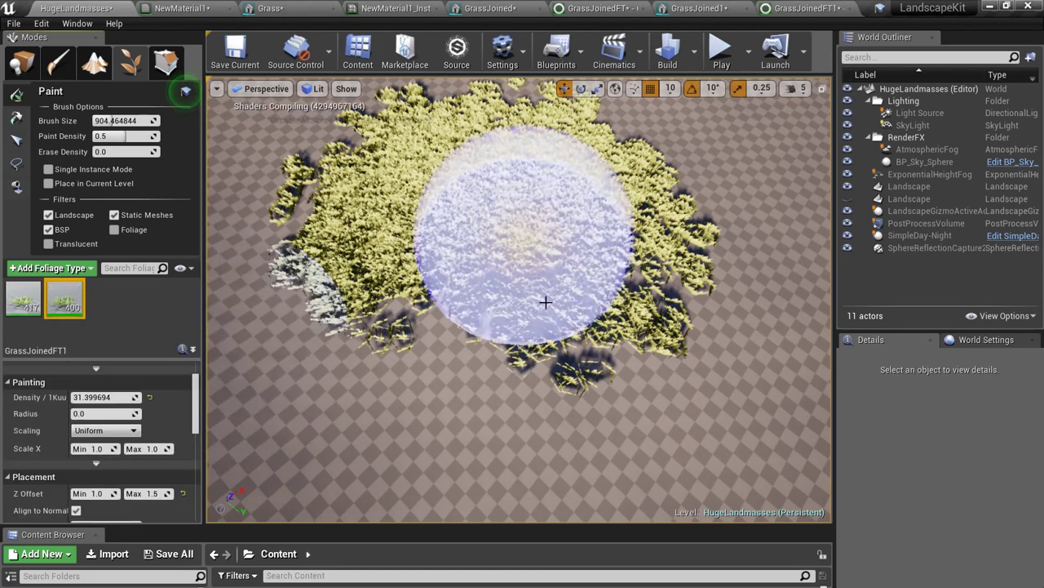
pyautogui.moveTo(546, 302)
pyautogui.keyDown('shift'); pyautogui.mouseDown()
pyautogui.moveTo(534, 253)
pyautogui.moveTo(364, 135)
pyautogui.moveTo(699, 224)
pyautogui.moveTo(477, 175)
pyautogui.mouseUp(); pyautogui.keyUp('shift')
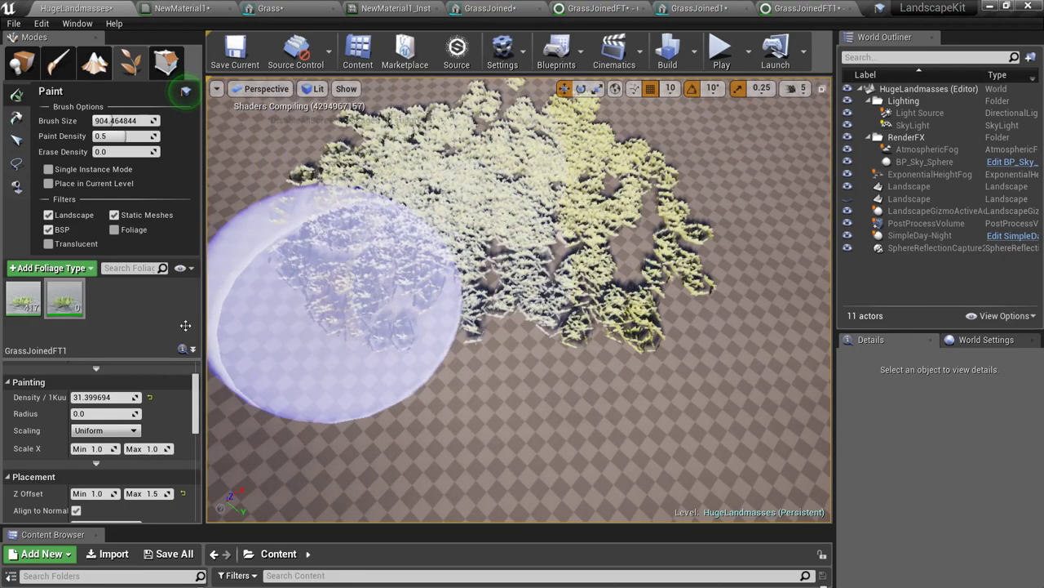
# Inspect the remaining short grass and paint GrassJoinedFT1 clumps back over the patch
pyautogui.moveTo(572, 323)
pyautogui.mouseDown(button='right')
pyautogui.moveTo(572, 216)
pyautogui.moveTo(581, 212)
pyautogui.moveTo(572, 324)
pyautogui.mouseUp(button='right')
pyautogui.press('w')
pyautogui.press('s')
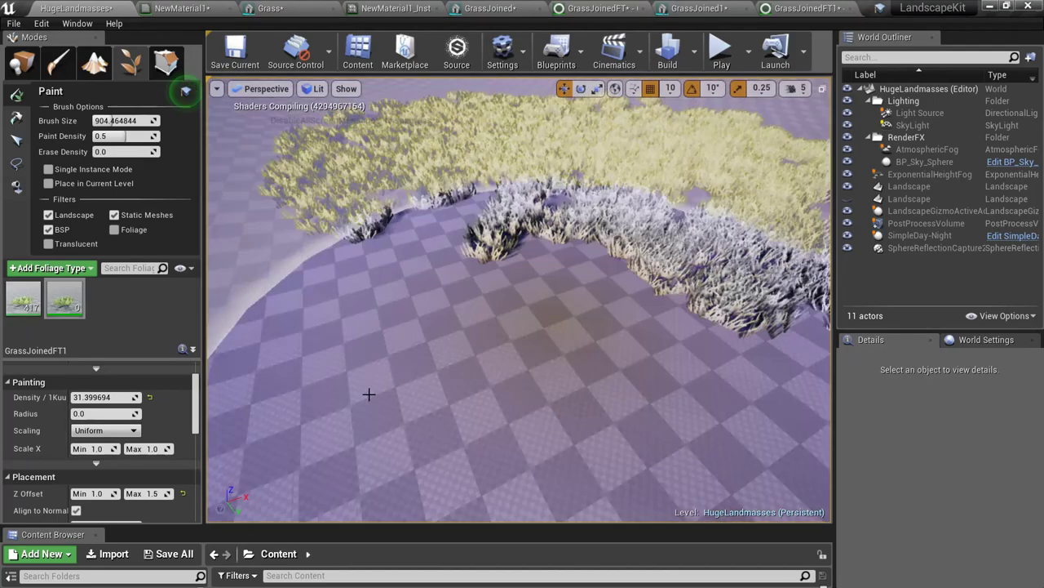
pyautogui.moveTo(459, 340); pyautogui.dragTo(469, 273, button='right')
pyautogui.moveTo(400, 319)
pyautogui.mouseDown()
pyautogui.moveTo(502, 310)
pyautogui.moveTo(642, 244)
pyautogui.mouseUp()
pyautogui.press('s')
pyautogui.moveTo(643, 203); pyautogui.dragTo(637, 278, button='right')
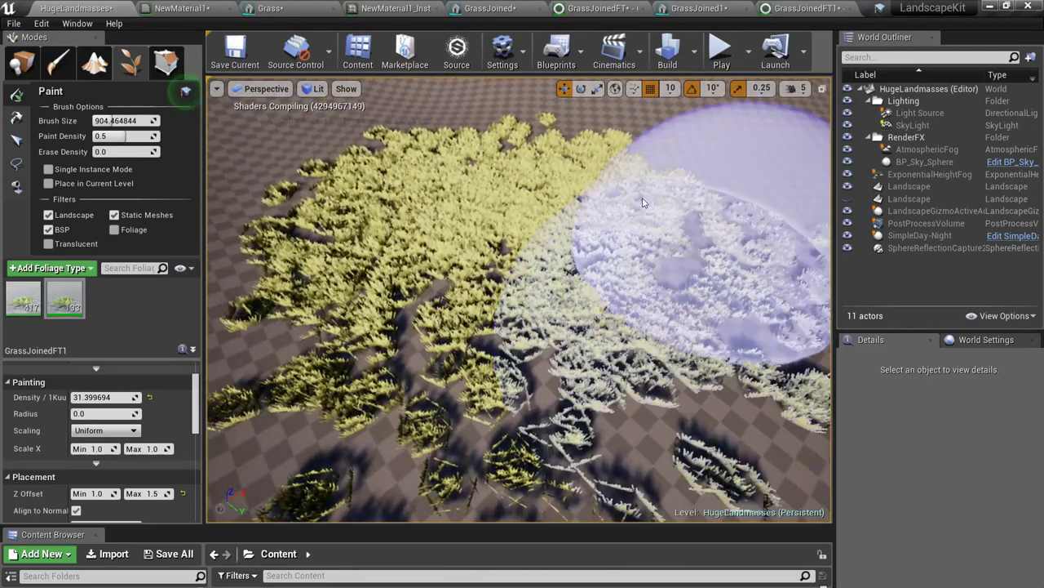
pyautogui.moveTo(352, 230)
pyautogui.mouseDown()
pyautogui.moveTo(327, 351)
pyautogui.moveTo(720, 375)
pyautogui.mouseUp()
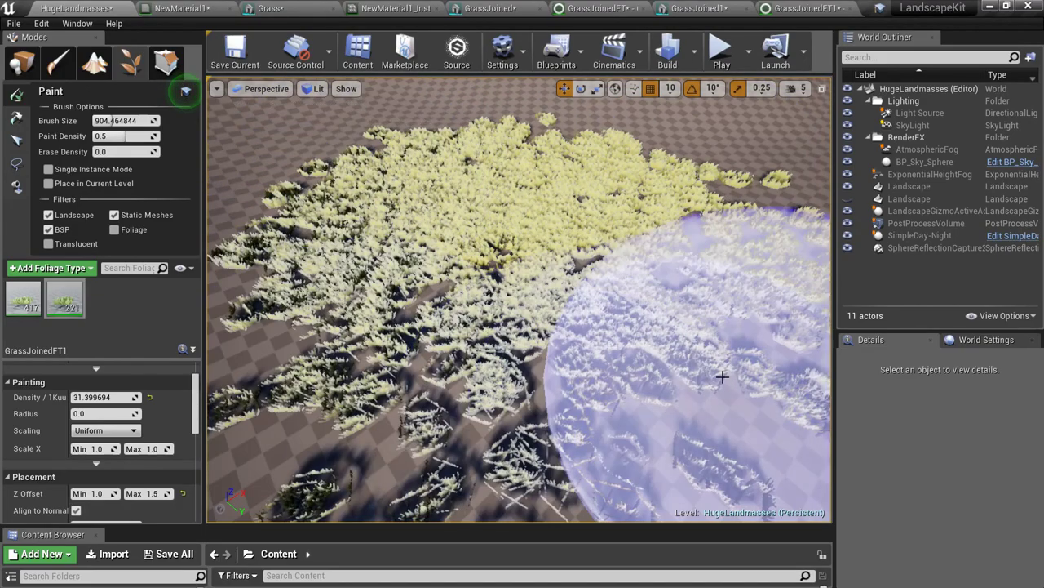
# Select both grass types in the foliage palette, set the erase density to 1.0, and paint a stroke over the existing patch
pyautogui.press('w')
pyautogui.moveTo(721, 375)
pyautogui.mouseDown(button='right')
pyautogui.moveTo(739, 384)
pyautogui.moveTo(730, 277)
pyautogui.moveTo(799, 244)
pyautogui.moveTo(747, 249)
pyautogui.moveTo(730, 265)
pyautogui.moveTo(718, 318)
pyautogui.mouseUp(button='right')
pyautogui.press('w')
pyautogui.press('s')
pyautogui.press('s')
pyautogui.keyDown('ctrl'); pyautogui.click(23, 296); pyautogui.keyUp('ctrl')
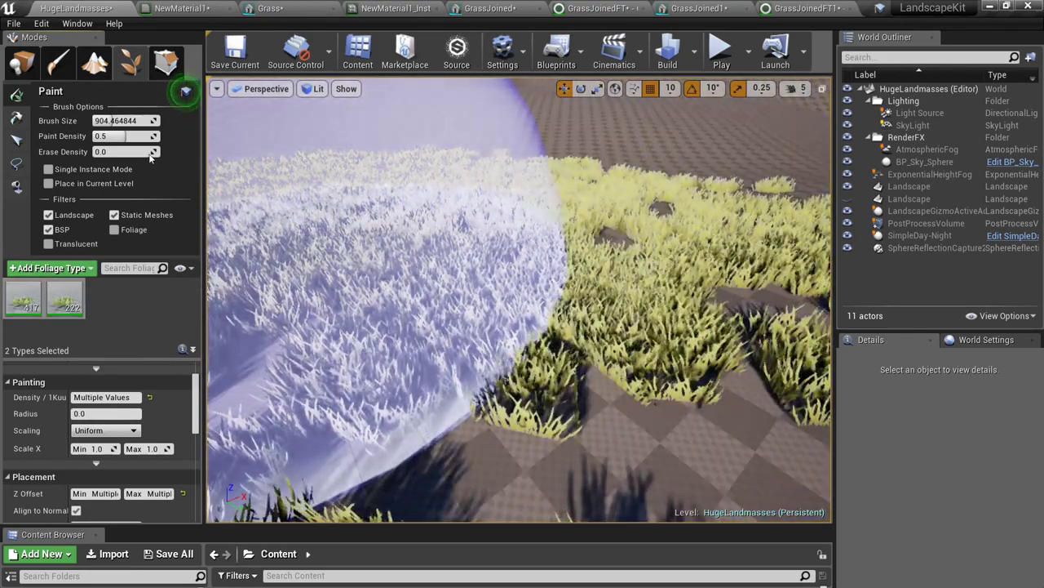
pyautogui.moveTo(126, 152); pyautogui.dragTo(159, 152)
pyautogui.moveTo(397, 200)
pyautogui.mouseDown()
pyautogui.moveTo(547, 359)
pyautogui.moveTo(513, 329)
pyautogui.mouseUp()
# Enlarge the foliage brush to 8192 and paint both grass types across the surrounding hills
pyautogui.moveTo(513, 329)
pyautogui.mouseDown(button='right')
pyautogui.moveTo(449, 335)
pyautogui.moveTo(504, 263)
pyautogui.moveTo(531, 146)
pyautogui.mouseUp(button='right')
pyautogui.press('w')
pyautogui.moveTo(490, 261)
pyautogui.mouseDown(button='right')
pyautogui.moveTo(488, 294)
pyautogui.moveTo(487, 265)
pyautogui.mouseUp(button='right')
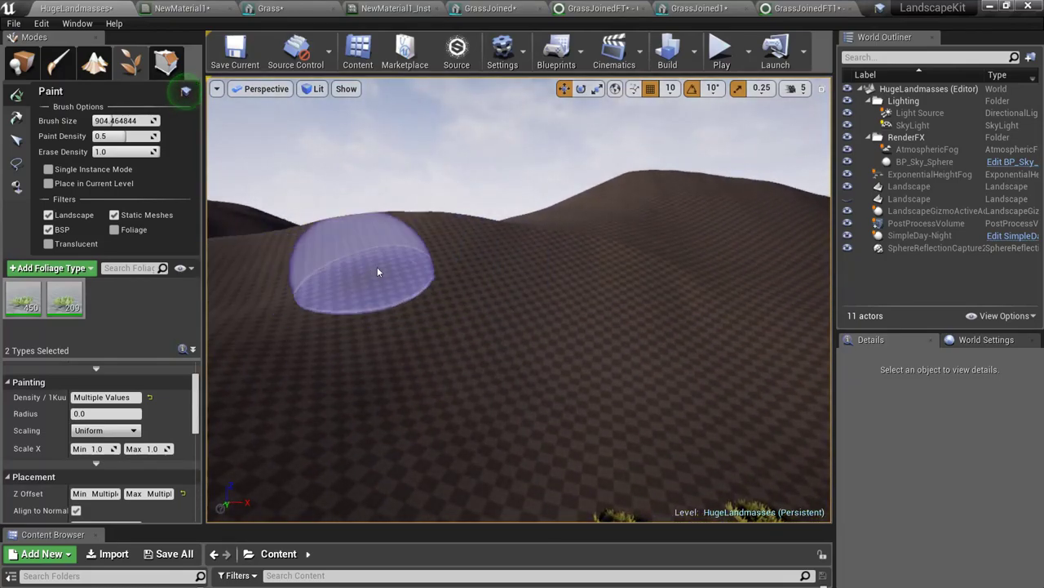
pyautogui.moveTo(378, 270)
pyautogui.mouseDown(button='right')
pyautogui.moveTo(351, 278)
pyautogui.moveTo(357, 314)
pyautogui.mouseUp(button='right')
pyautogui.moveTo(361, 355)
pyautogui.mouseDown()
pyautogui.moveTo(531, 448)
pyautogui.moveTo(644, 478)
pyautogui.mouseUp()
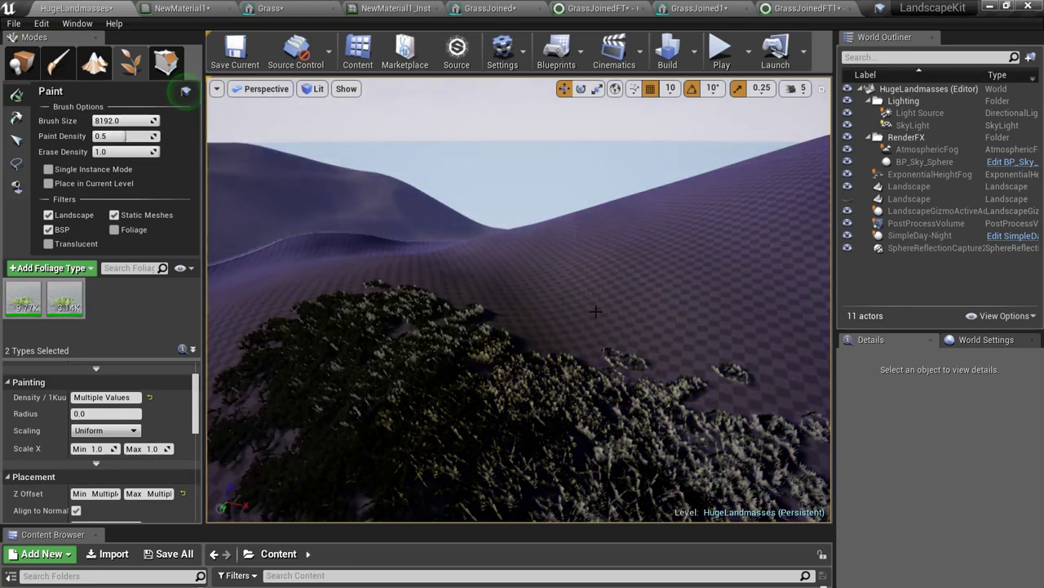
pyautogui.moveTo(596, 310); pyautogui.dragTo(538, 273, button='right')
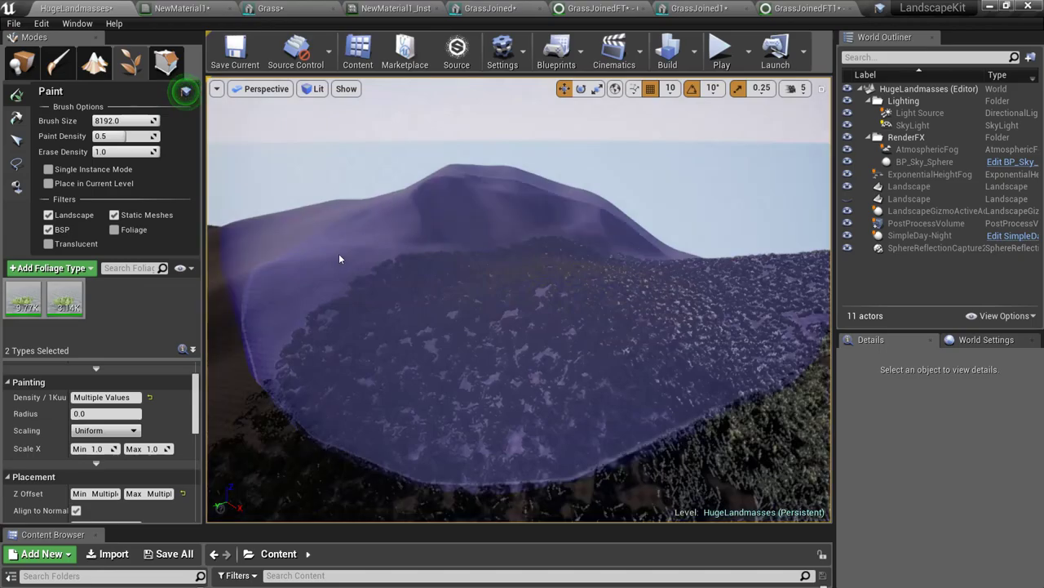
pyautogui.moveTo(339, 258); pyautogui.dragTo(343, 420)
pyautogui.moveTo(408, 363); pyautogui.dragTo(499, 352, button='right')
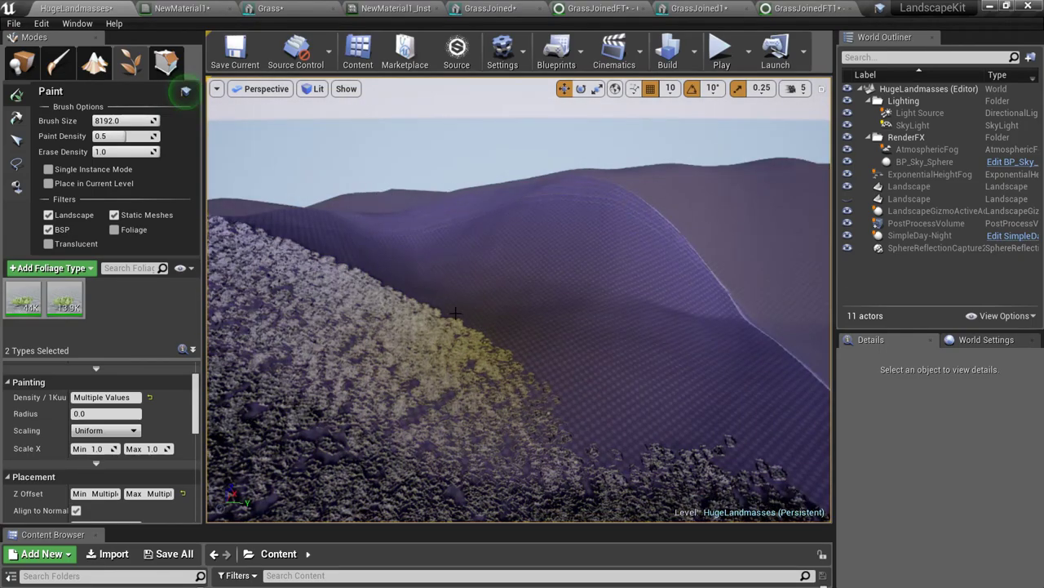
# Inspect the grass-covered hills up close and enlarge the Content Browser to show its assets
pyautogui.moveTo(455, 313)
pyautogui.mouseDown(button='right')
pyautogui.moveTo(504, 320)
pyautogui.moveTo(412, 305)
pyautogui.mouseUp(button='right')
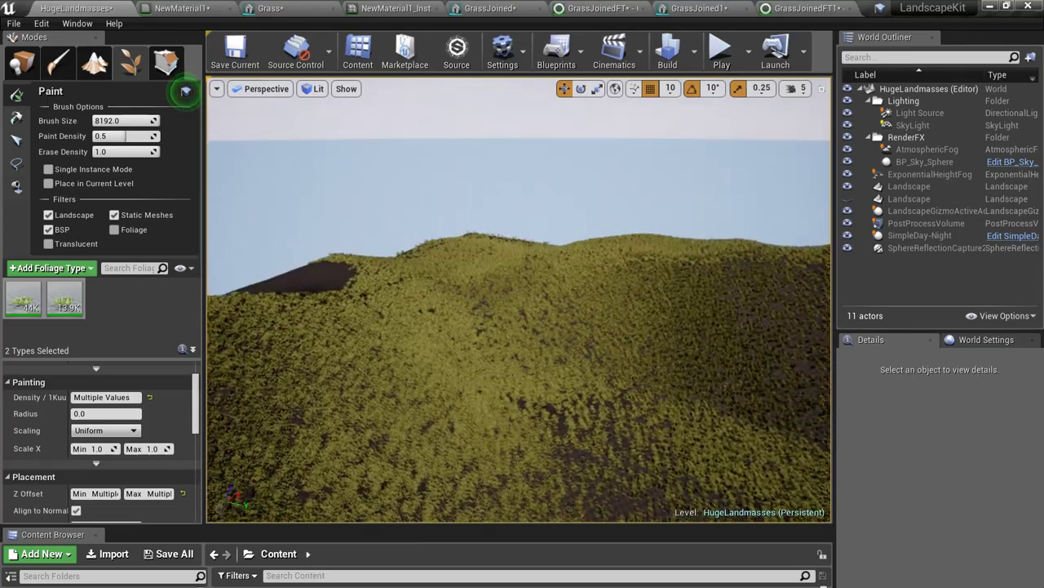
pyautogui.moveTo(489, 308)
pyautogui.mouseDown(button='right')
pyautogui.moveTo(523, 315)
pyautogui.moveTo(571, 367)
pyautogui.moveTo(563, 330)
pyautogui.moveTo(585, 333)
pyautogui.mouseUp(button='right')
pyautogui.press('w')
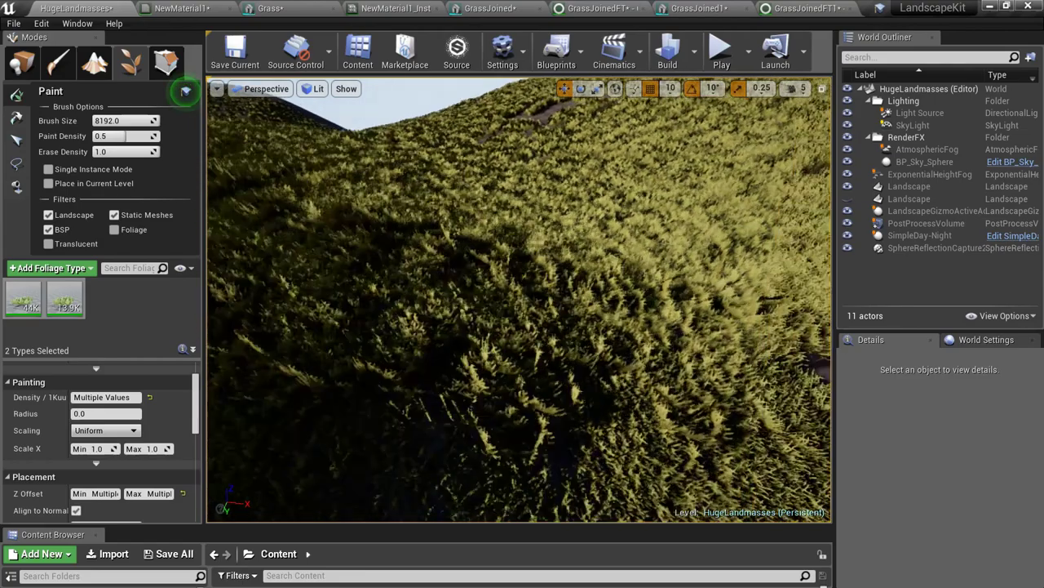
pyautogui.moveTo(397, 348); pyautogui.dragTo(390, 315, button='right')
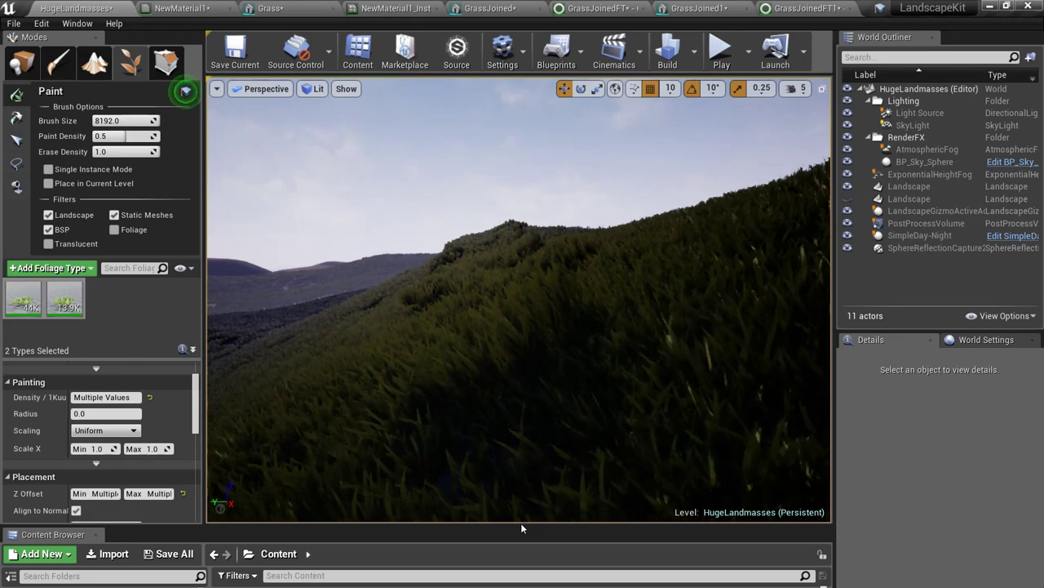
pyautogui.moveTo(516, 516); pyautogui.dragTo(555, 481)
pyautogui.moveTo(572, 426); pyautogui.dragTo(574, 423)
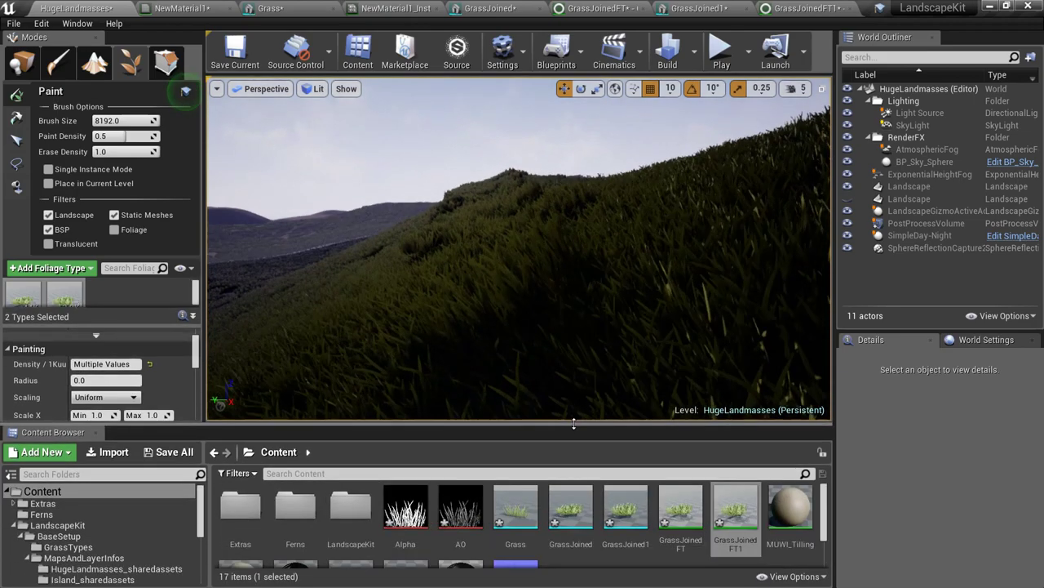
pyautogui.moveTo(519, 249)
pyautogui.mouseDown(button='right')
pyautogui.moveTo(503, 228)
pyautogui.moveTo(513, 247)
pyautogui.moveTo(469, 265)
pyautogui.moveTo(408, 237)
pyautogui.moveTo(477, 261)
pyautogui.mouseUp(button='right')
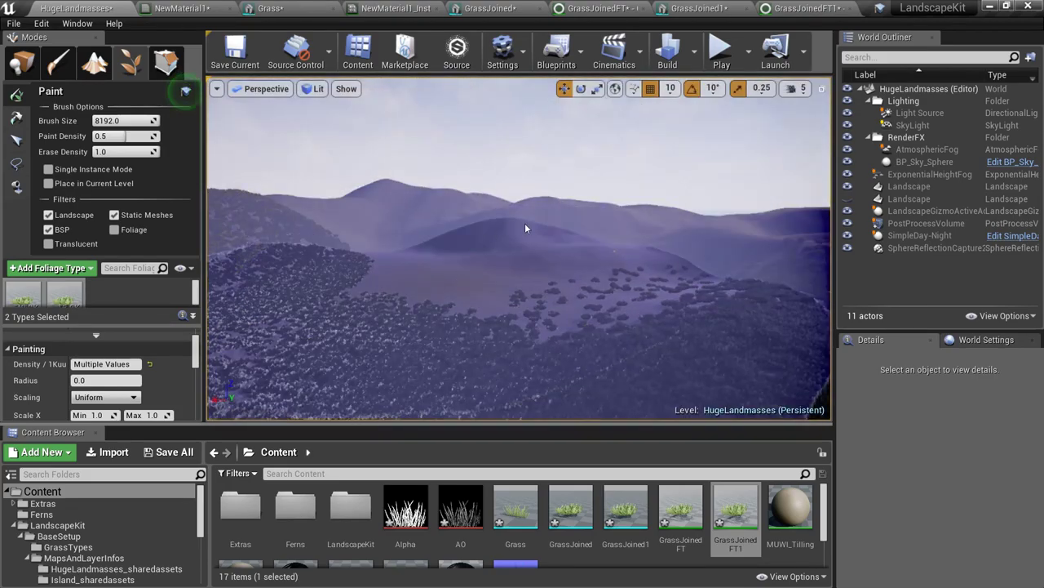
pyautogui.moveTo(559, 317)
pyautogui.mouseDown(button='right')
pyautogui.moveTo(441, 326)
pyautogui.moveTo(396, 306)
pyautogui.moveTo(563, 308)
pyautogui.mouseUp(button='right')
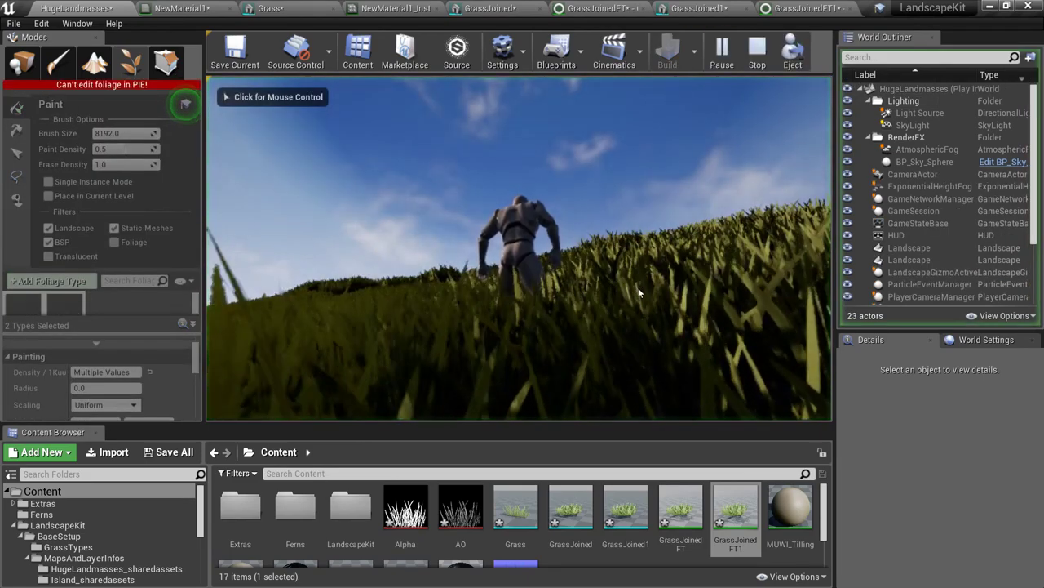
# Playtest the level in the editor by running and jumping the character through the painted grass, and end the session
pyautogui.click(443, 284)
pyautogui.press('w')
pyautogui.press('w')
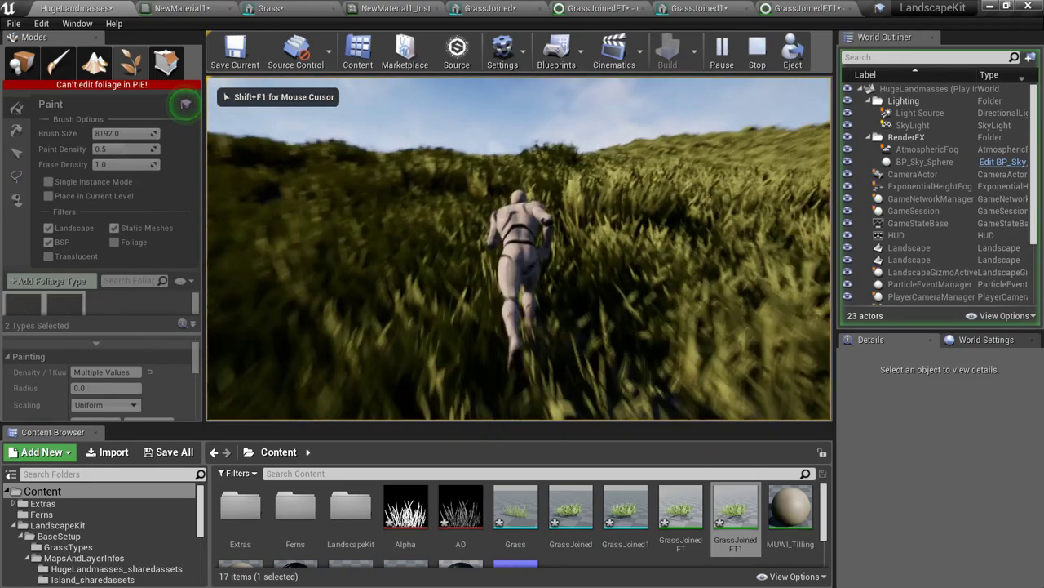
pyautogui.press('w')
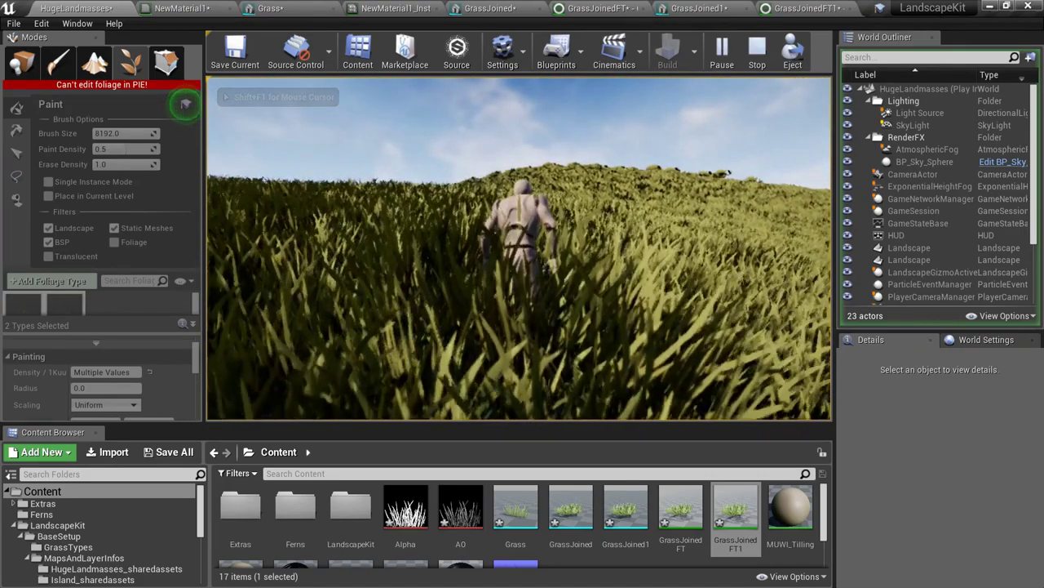
pyautogui.press('w')
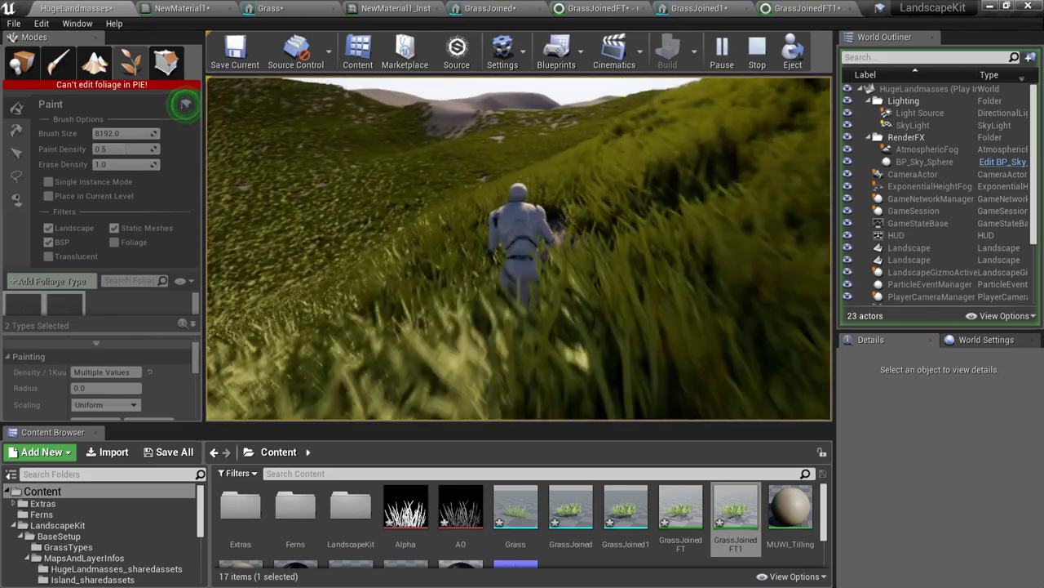
pyautogui.press('w')
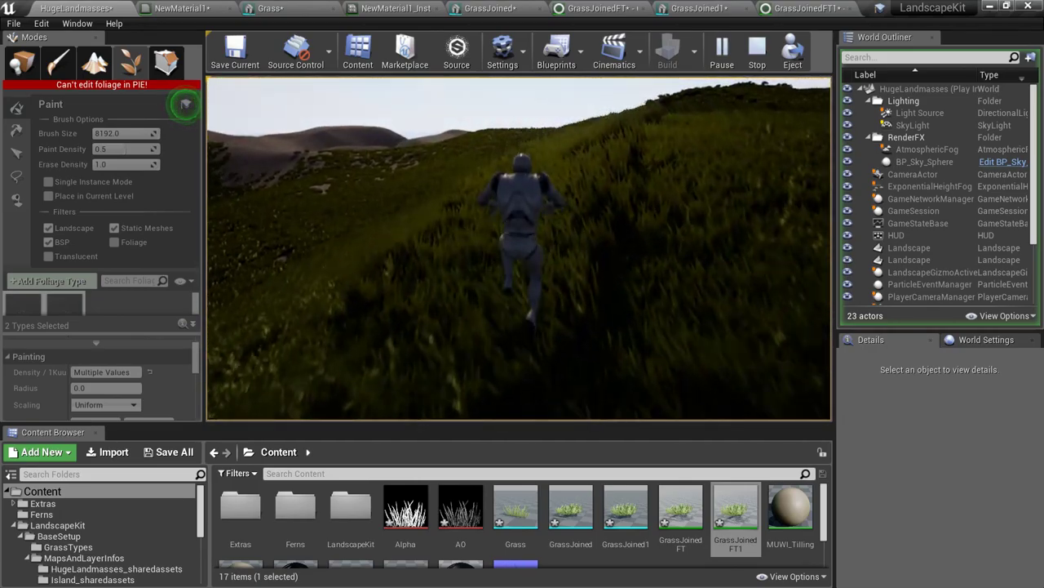
pyautogui.press('w')
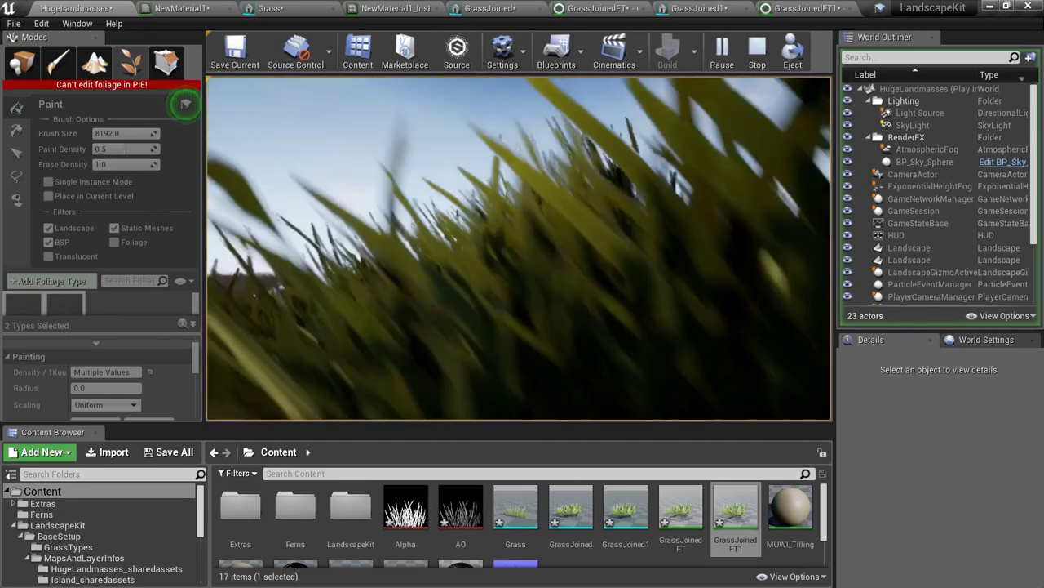
pyautogui.press('w')
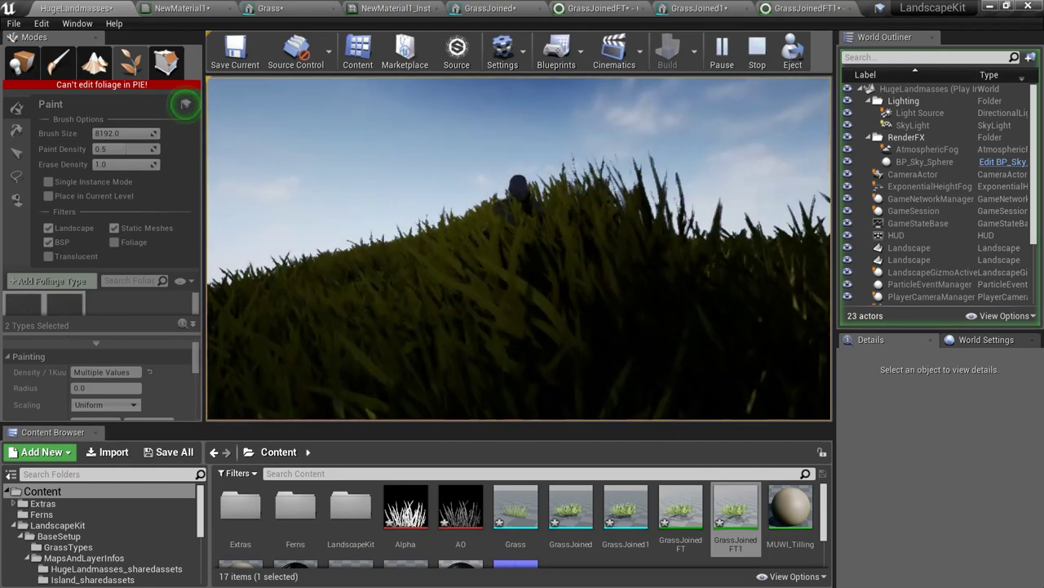
pyautogui.press('w')
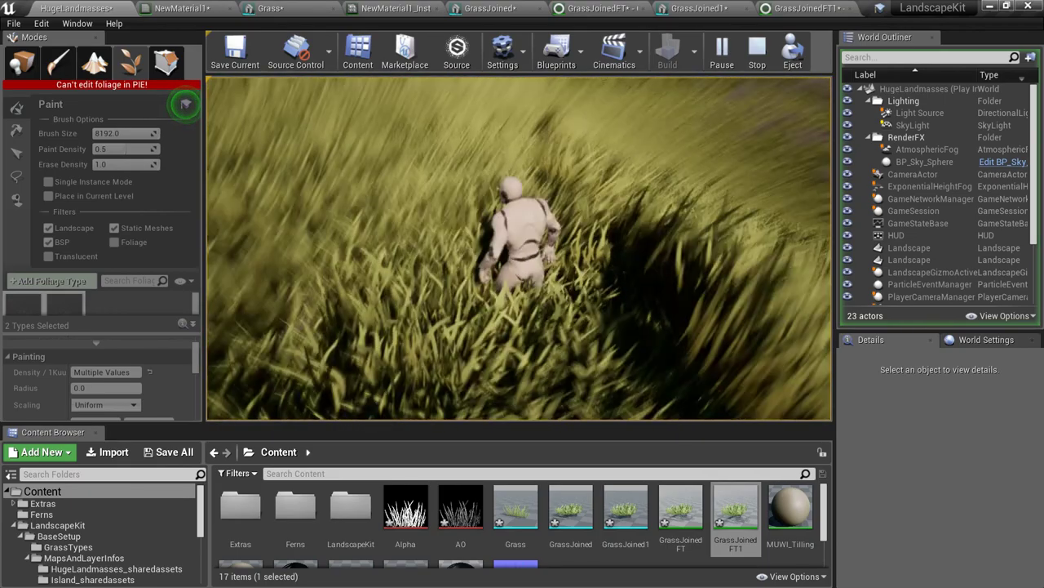
pyautogui.press('w')
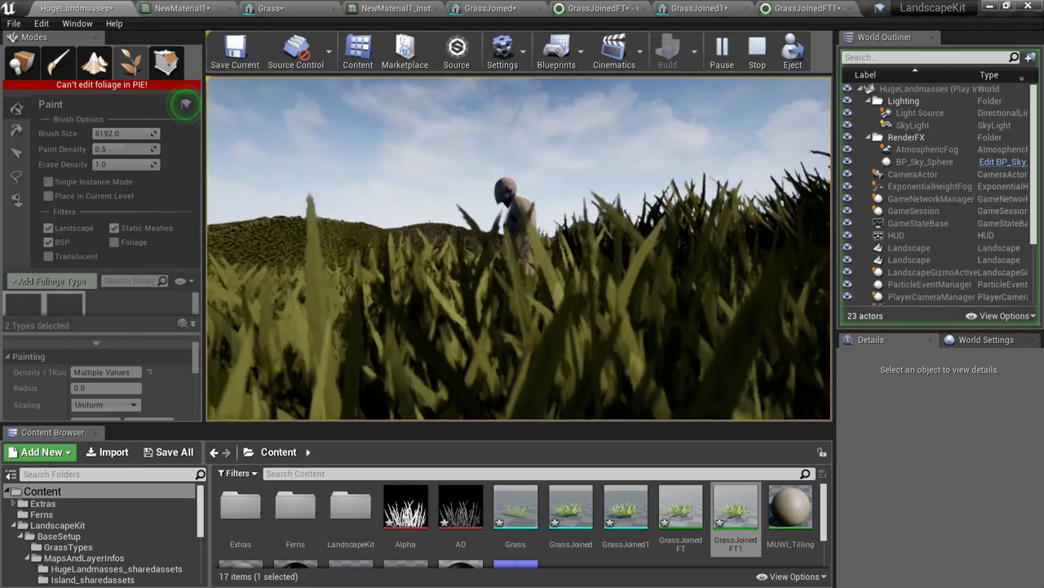
pyautogui.press('w')
pyautogui.press('space')
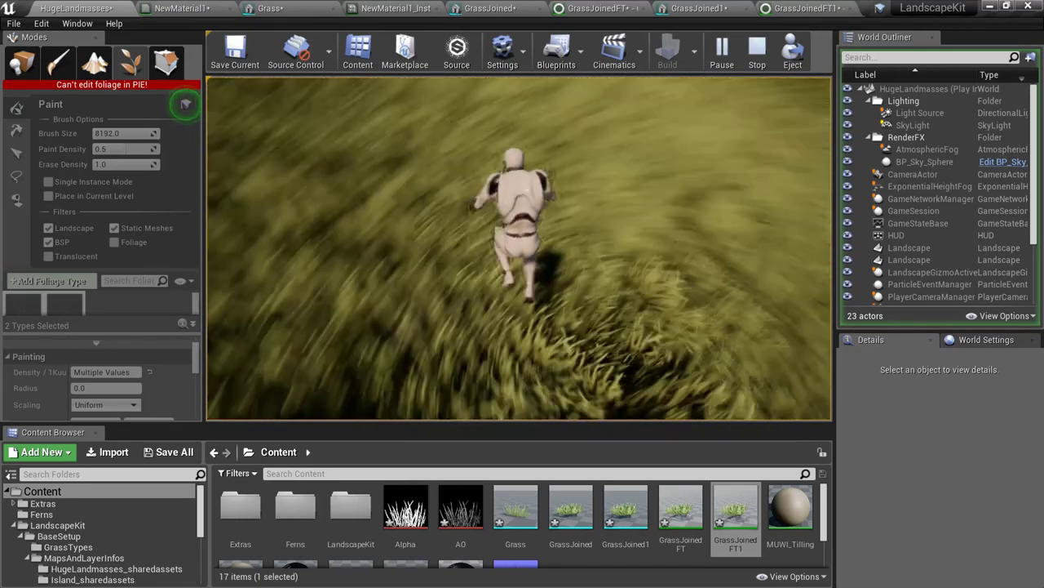
pyautogui.press('w')
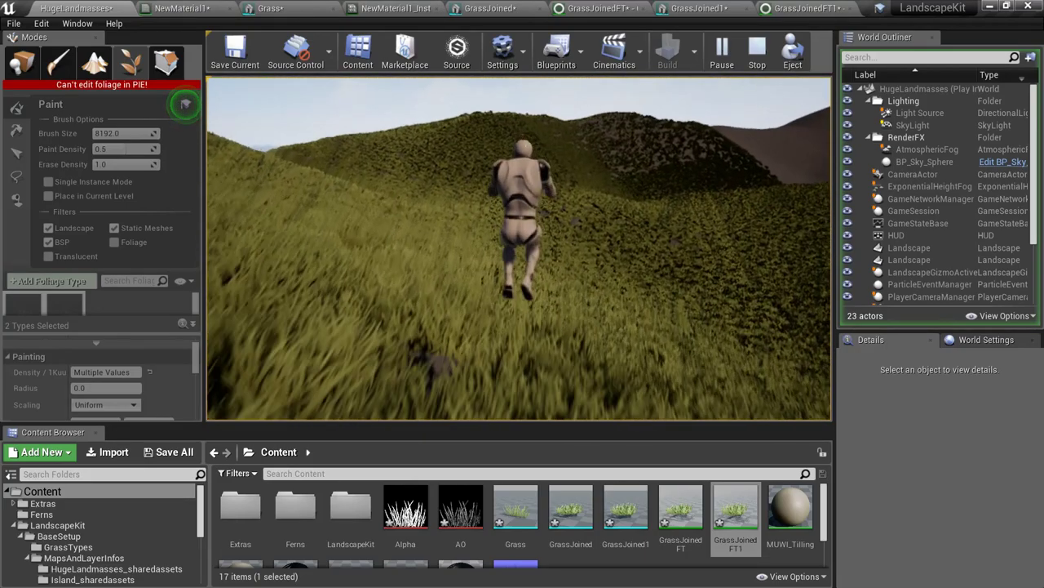
pyautogui.press('w')
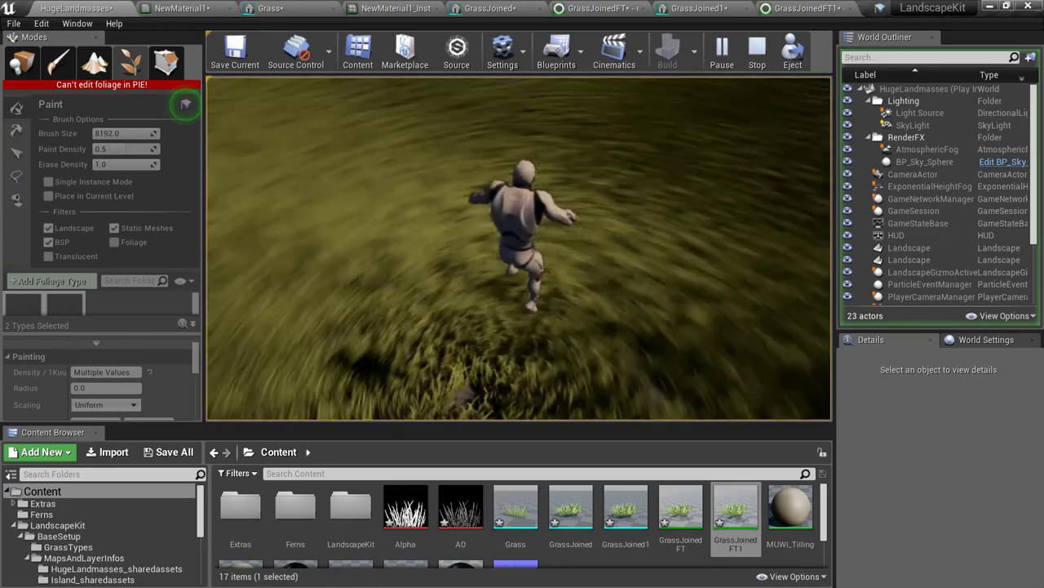
pyautogui.press('Escape')
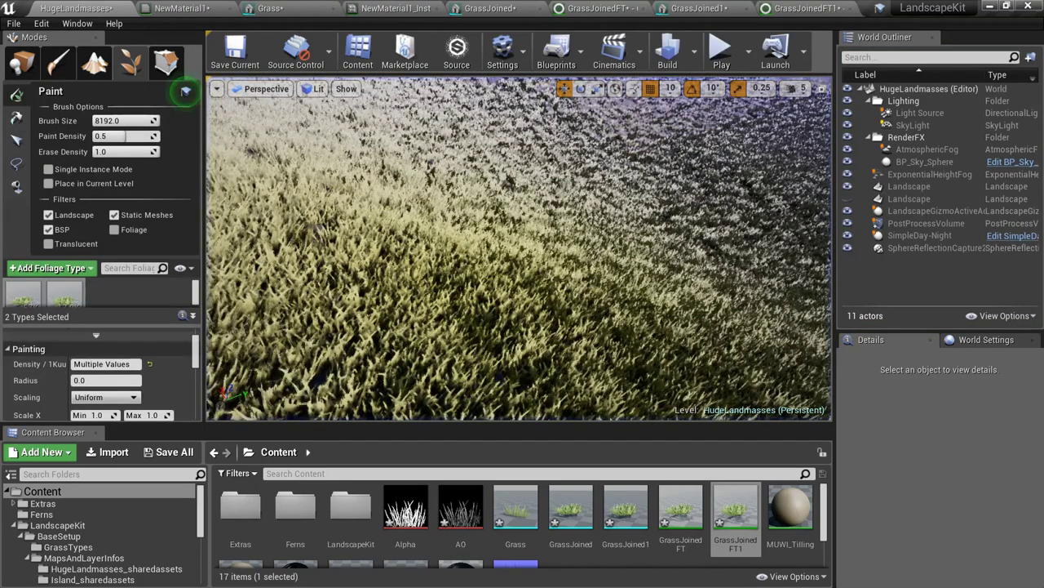
# Switch to Blender, scale the whole grass blade mesh along the global X axis in Edit Mode, and return to Object Mode
pyautogui.hotkey('alt', 'Tab')
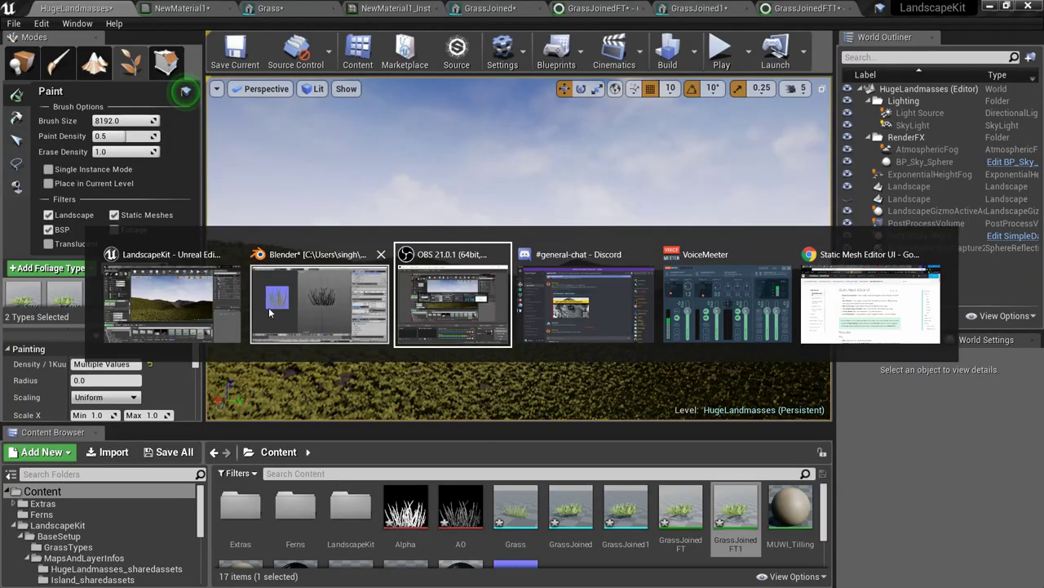
pyautogui.click(270, 312)
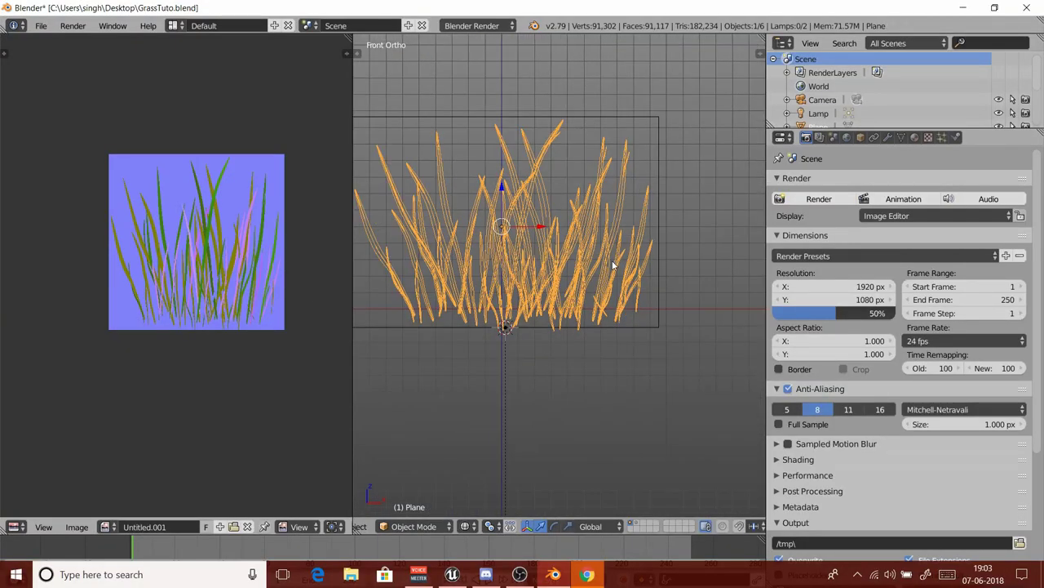
pyautogui.press('Tab')
pyautogui.click(716, 275)
pyautogui.scroll(-4, 651, 256)
pyautogui.scroll(-1, 650, 256)
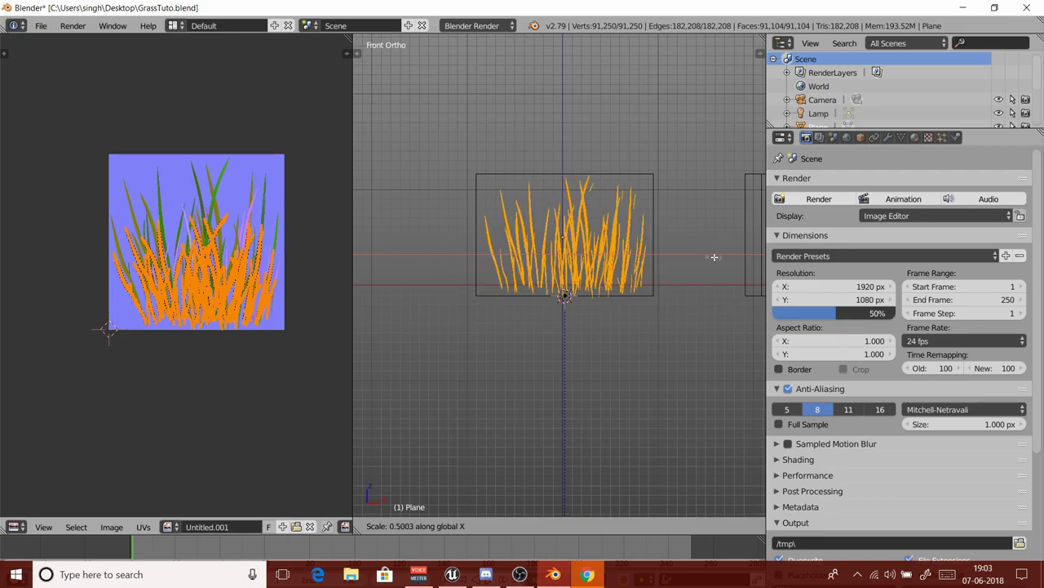
pyautogui.click(684, 226)
pyautogui.scroll(4, 569, 217)
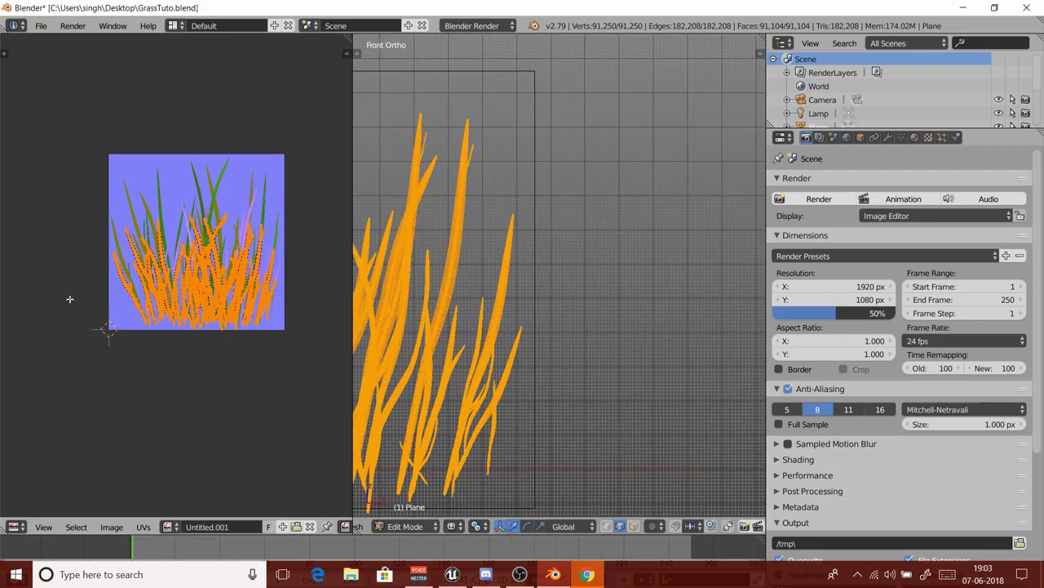
pyautogui.press('Tab')
pyautogui.scroll(-6, 585, 268)
pyautogui.press('Tab')
pyautogui.click(517, 258)
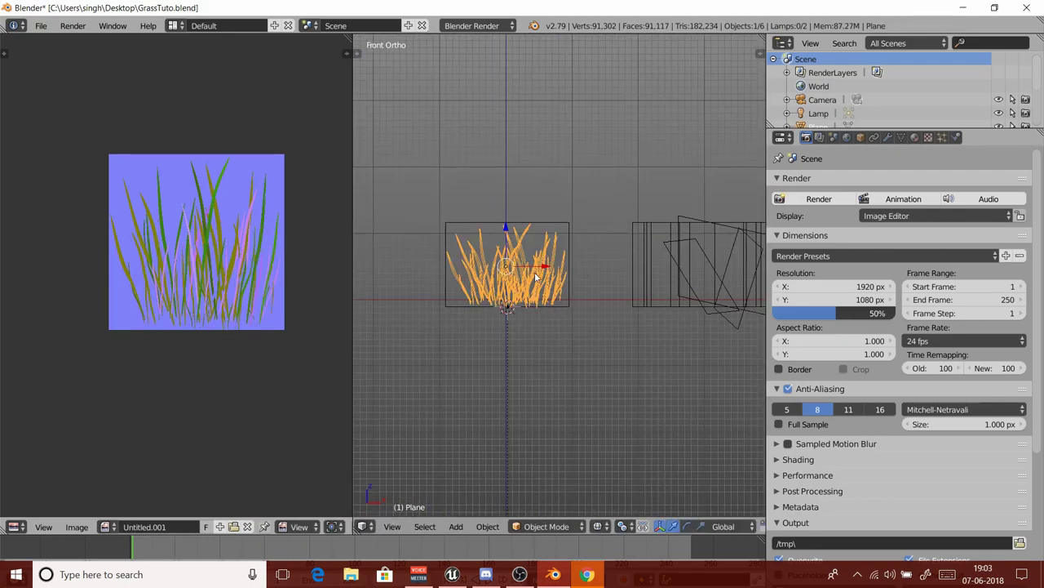
pyautogui.scroll(-6, 534, 281)
# Switch back to Unreal Engine, cancel the pending autosave, and examine the painted grass across the hills
pyautogui.hotkey('alt', 'Tab')
pyautogui.moveTo(568, 266); pyautogui.dragTo(557, 327, button='right')
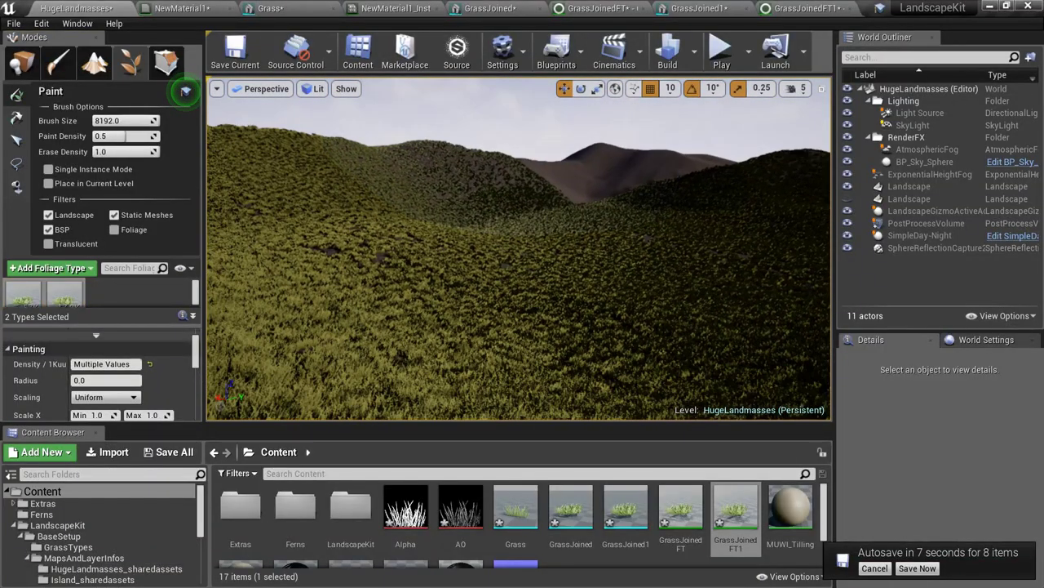
pyautogui.click(866, 571)
pyautogui.press('w')
pyautogui.moveTo(563, 269); pyautogui.dragTo(572, 359, button='right')
pyautogui.press('w')
pyautogui.press('s')
pyautogui.moveTo(508, 269); pyautogui.dragTo(502, 300, button='right')
pyautogui.press('w')
pyautogui.press('w')
pyautogui.moveTo(519, 249); pyautogui.dragTo(461, 245, button='right')
pyautogui.press('s')
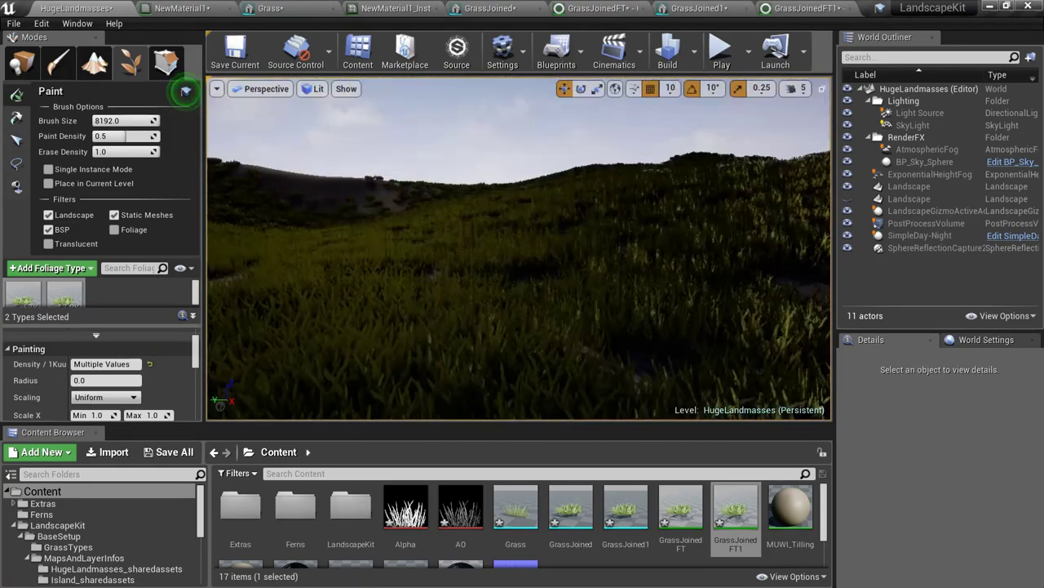
# Leave foliage painting for Place mode and show the viewport in Shader Complexity view to examine the grass's rendering cost
pyautogui.hotkey('shift', '1')
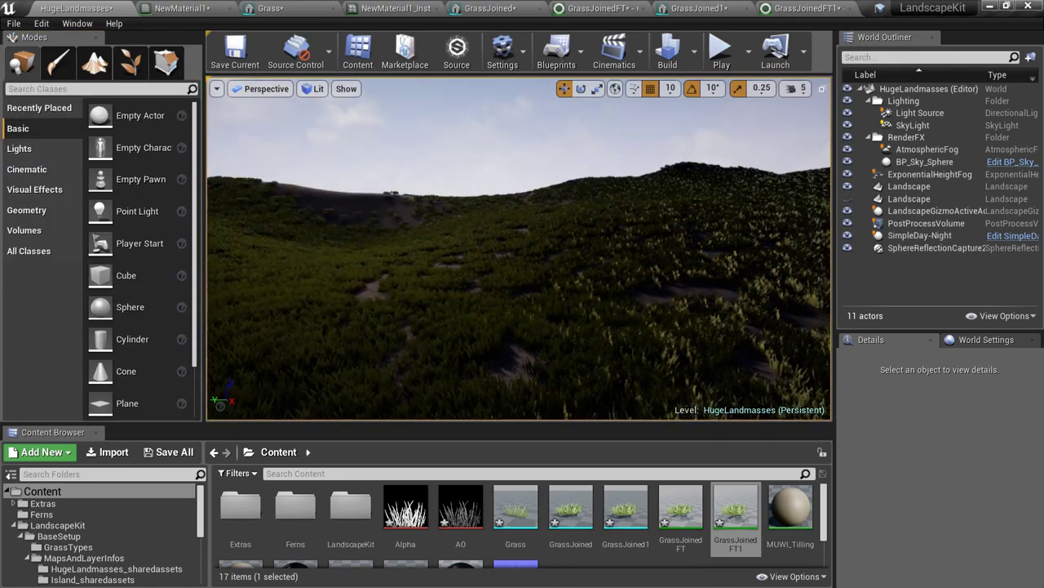
pyautogui.click(316, 89)
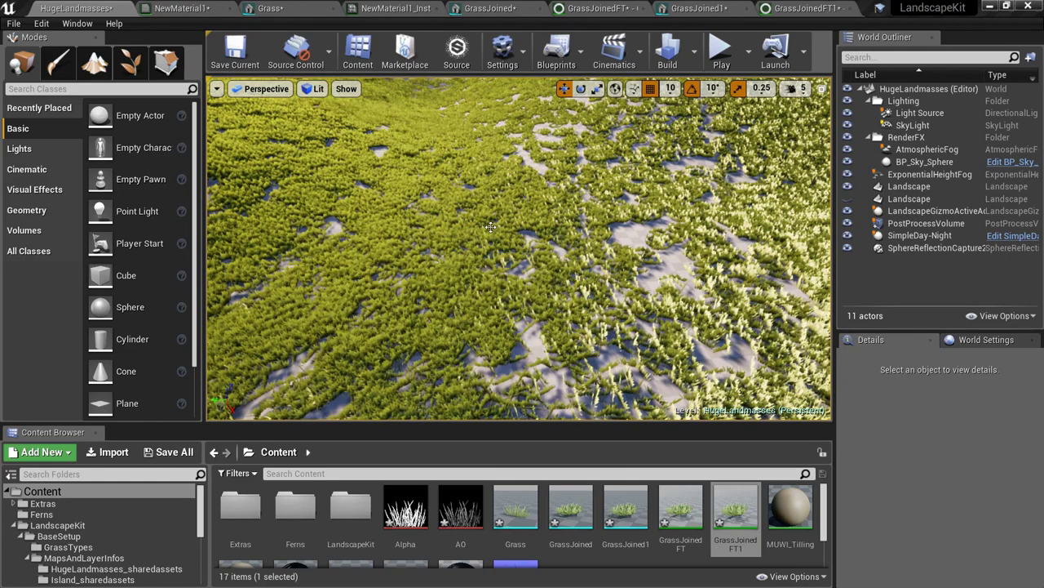
pyautogui.hotkey('alt', '8')
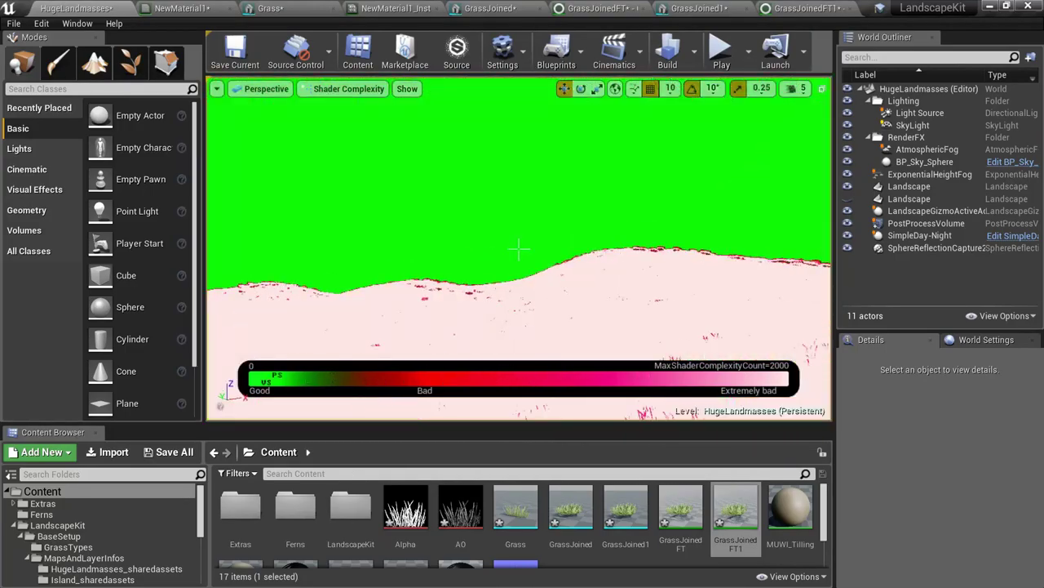
pyautogui.moveTo(519, 249); pyautogui.dragTo(519, 208, button='right')
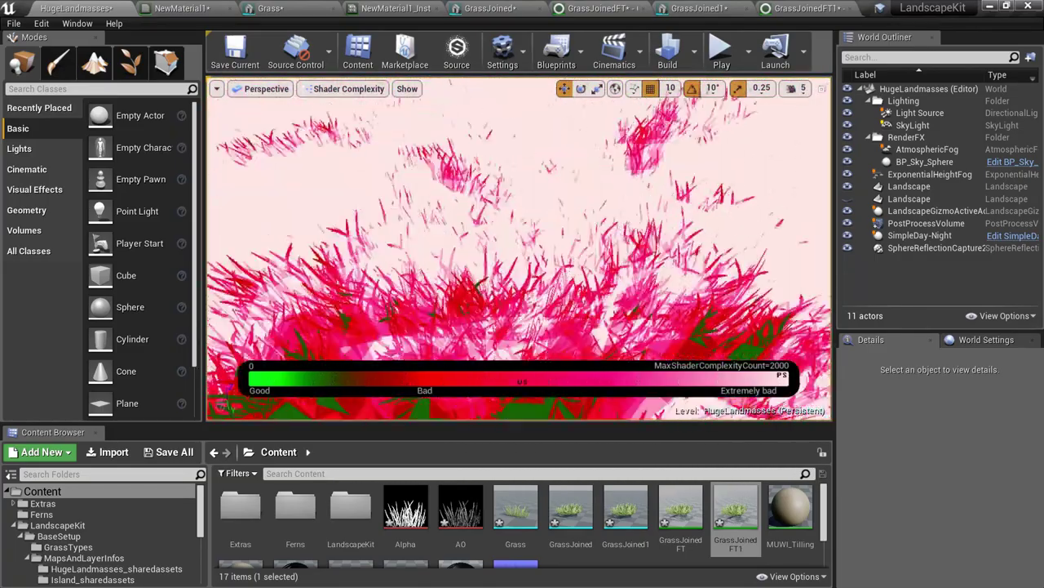
pyautogui.moveTo(519, 250); pyautogui.dragTo(519, 250, button='right')
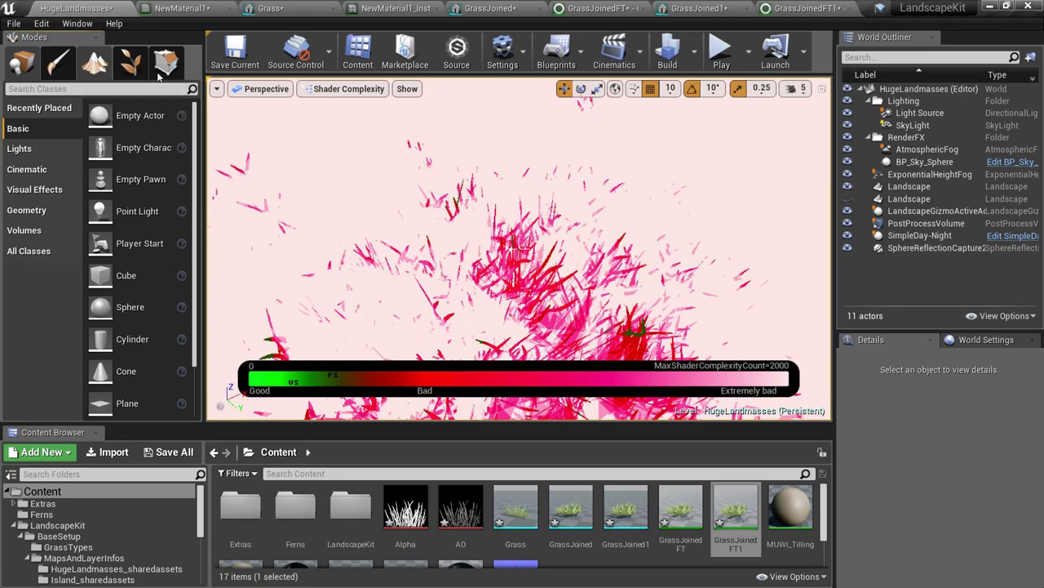
# Return to foliage painting and set the brush size to about 1344.57 and the erase density to 0
pyautogui.click(94, 63)
pyautogui.click(130, 63)
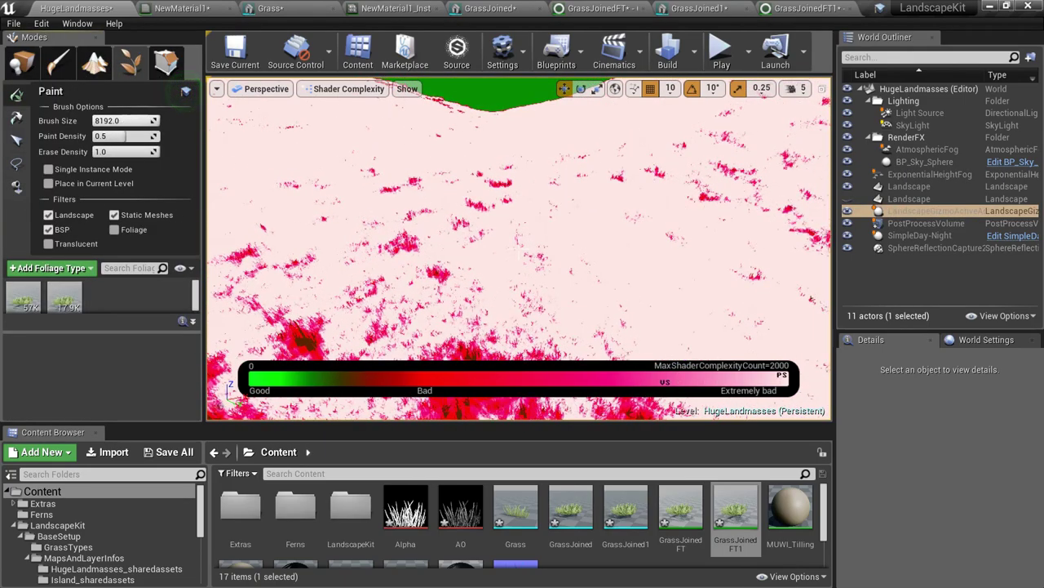
pyautogui.moveTo(154, 121); pyautogui.dragTo(129, 121)
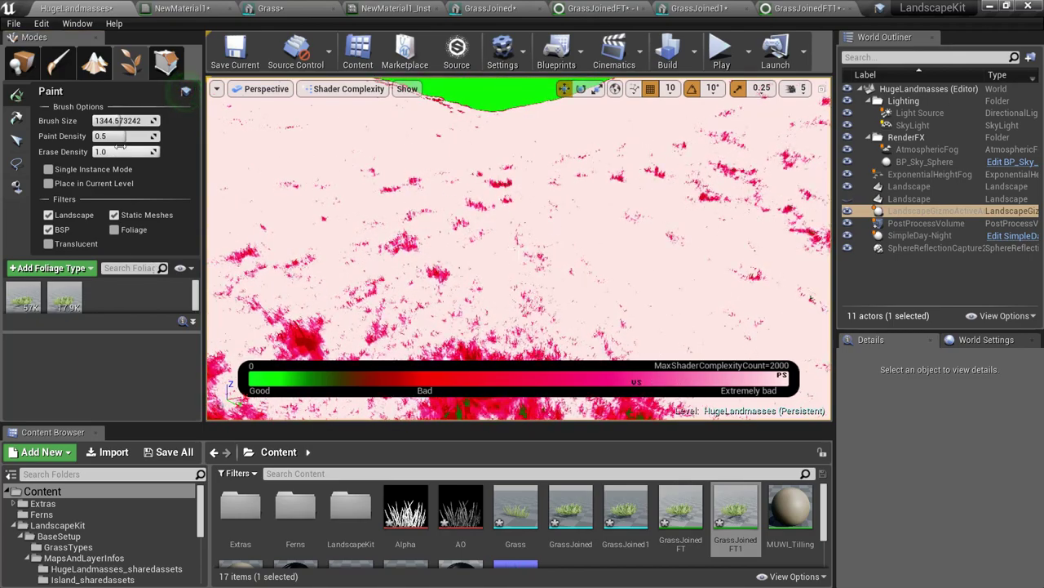
pyautogui.moveTo(120, 148); pyautogui.dragTo(92, 149)
# Erase patches of the painted grass across the landscape's hillsides while in Shader Complexity view
pyautogui.keyDown('shift'); pyautogui.moveTo(569, 219); pyautogui.dragTo(517, 248); pyautogui.keyUp('shift')
pyautogui.moveTo(517, 247)
pyautogui.mouseDown(button='right')
pyautogui.moveTo(519, 228)
pyautogui.moveTo(518, 250)
pyautogui.moveTo(312, 233)
pyautogui.moveTo(321, 182)
pyautogui.mouseUp(button='right')
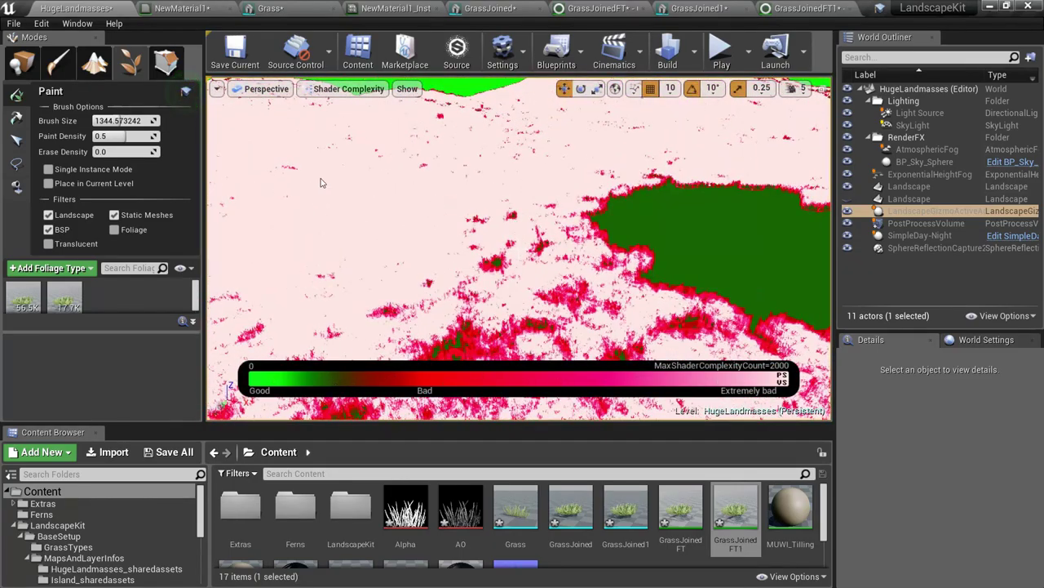
pyautogui.keyDown('shift'); pyautogui.click(321, 177); pyautogui.keyUp('shift')
pyautogui.keyDown('shift'); pyautogui.click(545, 123); pyautogui.keyUp('shift')
pyautogui.keyDown('shift'); pyautogui.click(469, 166); pyautogui.keyUp('shift')
pyautogui.moveTo(429, 245)
pyautogui.keyDown('shift'); pyautogui.mouseDown()
pyautogui.moveTo(555, 324)
pyautogui.moveTo(636, 278)
pyautogui.mouseUp(); pyautogui.keyUp('shift')
pyautogui.moveTo(555, 250)
pyautogui.mouseDown(button='right')
pyautogui.moveTo(519, 250)
pyautogui.moveTo(457, 213)
pyautogui.mouseUp(button='right')
pyautogui.moveTo(460, 321)
pyautogui.keyDown('shift'); pyautogui.mouseDown()
pyautogui.moveTo(392, 252)
pyautogui.moveTo(599, 248)
pyautogui.moveTo(343, 210)
pyautogui.moveTo(379, 249)
pyautogui.moveTo(636, 253)
pyautogui.moveTo(726, 217)
pyautogui.moveTo(629, 218)
pyautogui.moveTo(816, 257)
pyautogui.mouseUp(); pyautogui.keyUp('shift')
pyautogui.moveTo(519, 248)
pyautogui.mouseDown(button='right')
pyautogui.moveTo(604, 248)
pyautogui.moveTo(519, 253)
pyautogui.moveTo(519, 240)
pyautogui.moveTo(519, 254)
pyautogui.moveTo(525, 197)
pyautogui.mouseUp(button='right')
pyautogui.press('w')
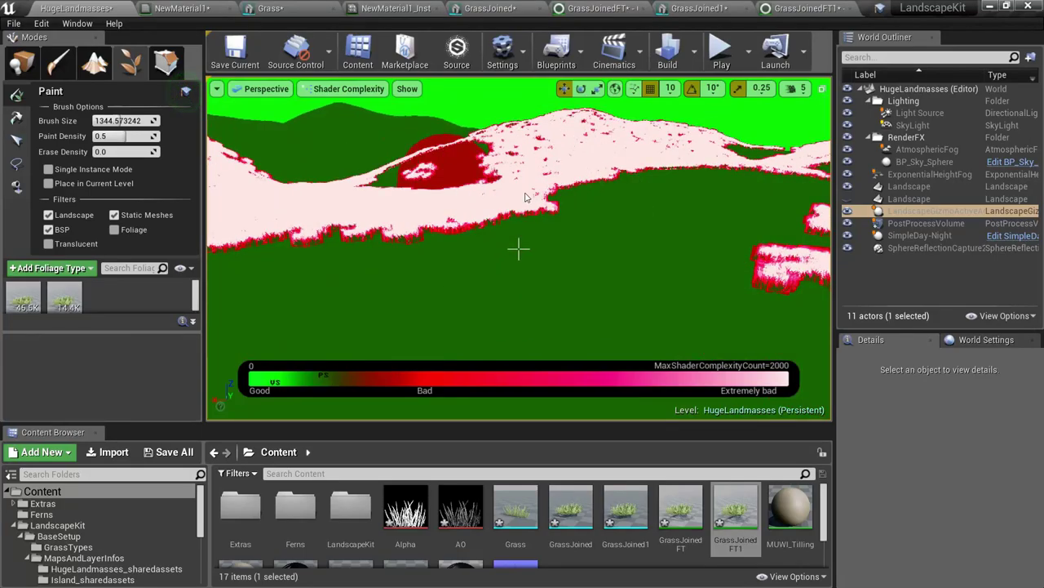
pyautogui.moveTo(525, 197)
pyautogui.keyDown('shift'); pyautogui.mouseDown()
pyautogui.moveTo(475, 199)
pyautogui.moveTo(553, 232)
pyautogui.mouseUp(); pyautogui.keyUp('shift')
pyautogui.press('w')
pyautogui.moveTo(553, 232)
pyautogui.mouseDown(button='right')
pyautogui.moveTo(587, 245)
pyautogui.moveTo(620, 236)
pyautogui.mouseUp(button='right')
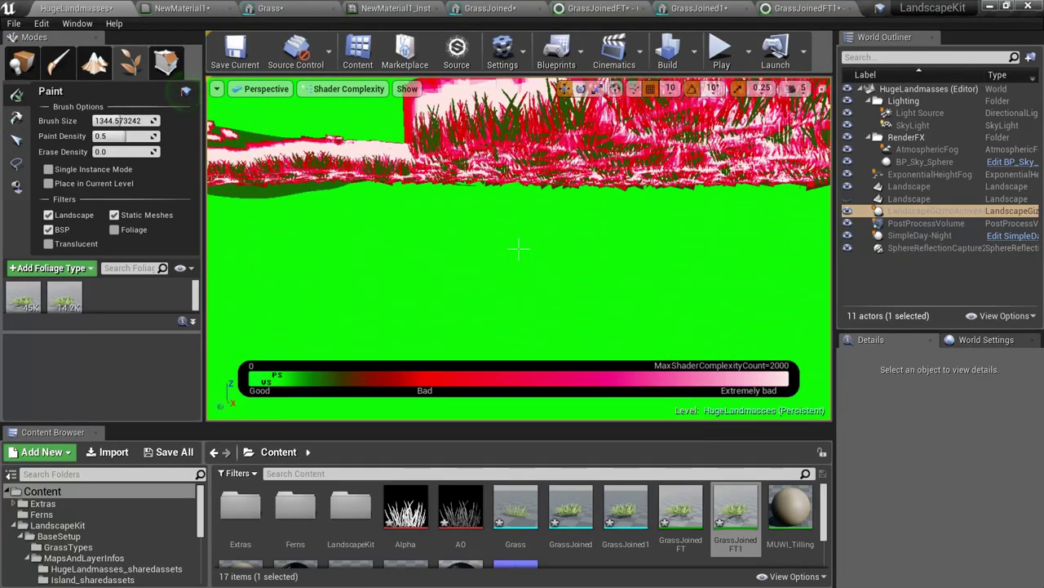
# Switch to Blender and knife-cut across the two upper corners of the rectangular plane around the grass blades in Edit Mode
pyautogui.hotkey('alt', 'Tab')
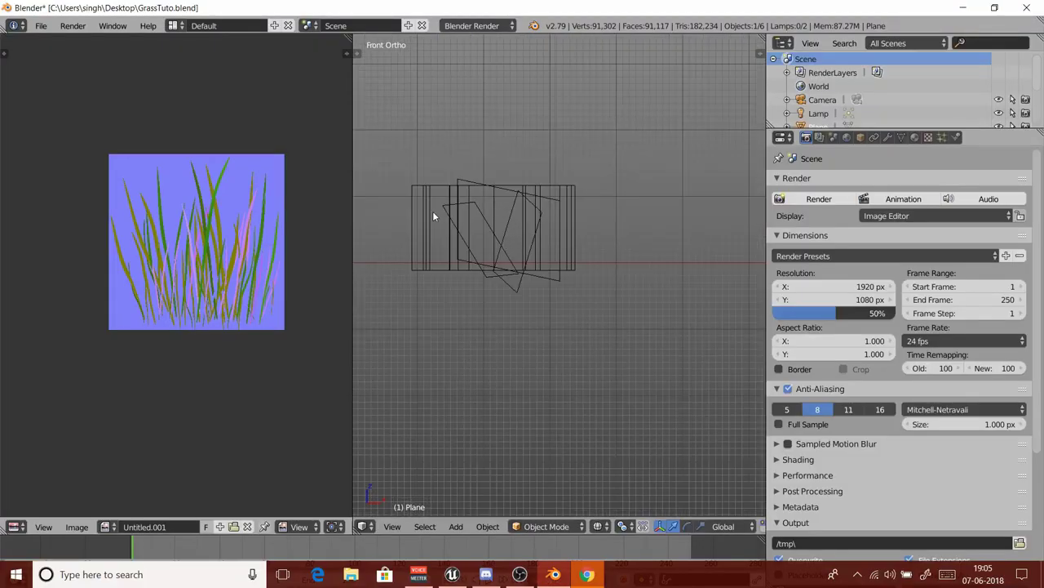
pyautogui.moveTo(433, 212); pyautogui.dragTo(634, 232, button='right')
pyautogui.rightClick(634, 232)
pyautogui.keyDown('shift'); pyautogui.moveTo(486, 214); pyautogui.dragTo(375, 300, button='middle'); pyautogui.keyUp('shift')
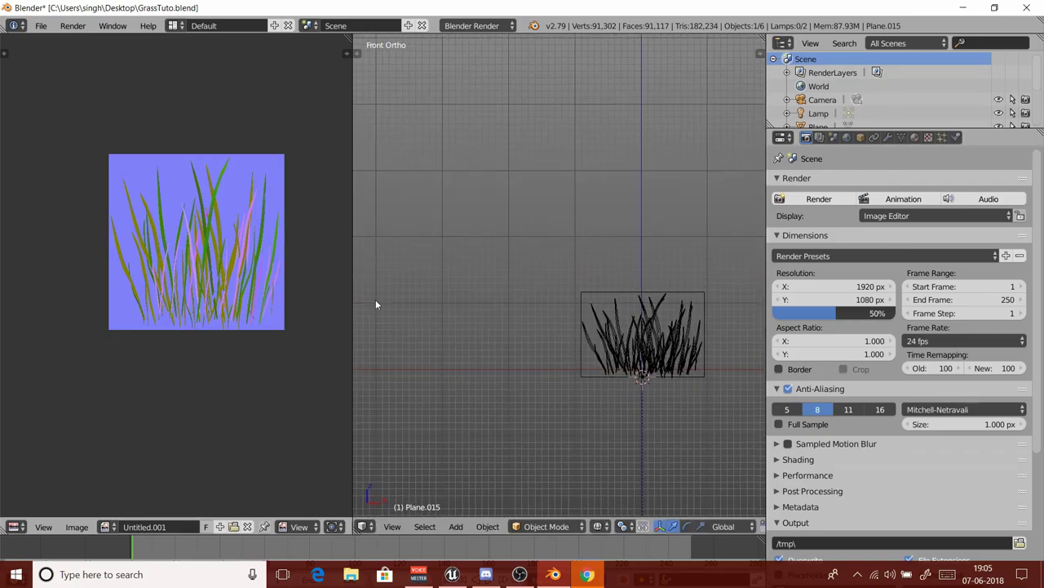
pyautogui.scroll(4, 694, 293)
pyautogui.rightClick(697, 294)
pyautogui.press('Tab')
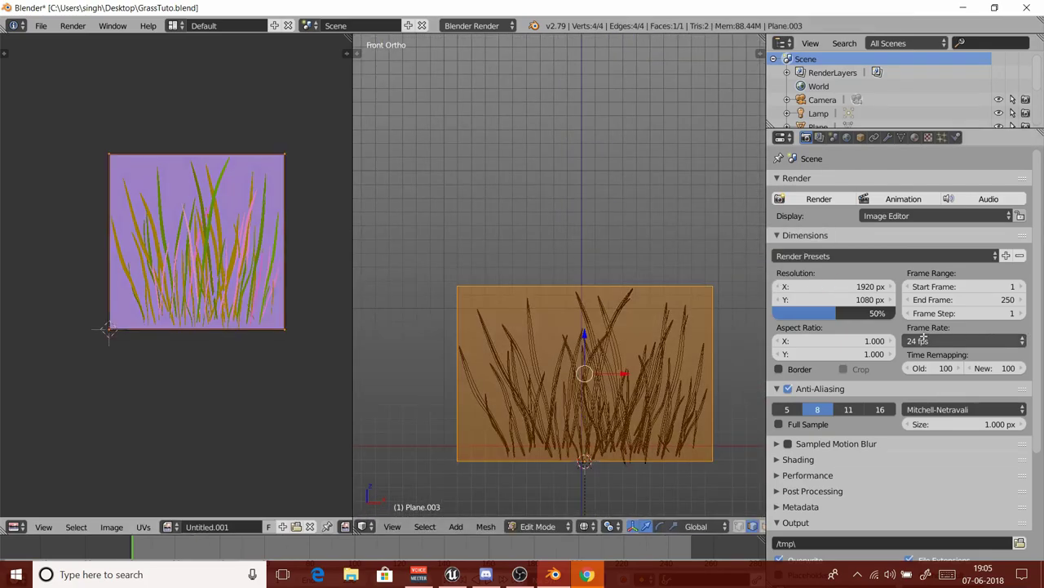
pyautogui.press('Tab')
pyautogui.press('Tab')
pyautogui.press('a')
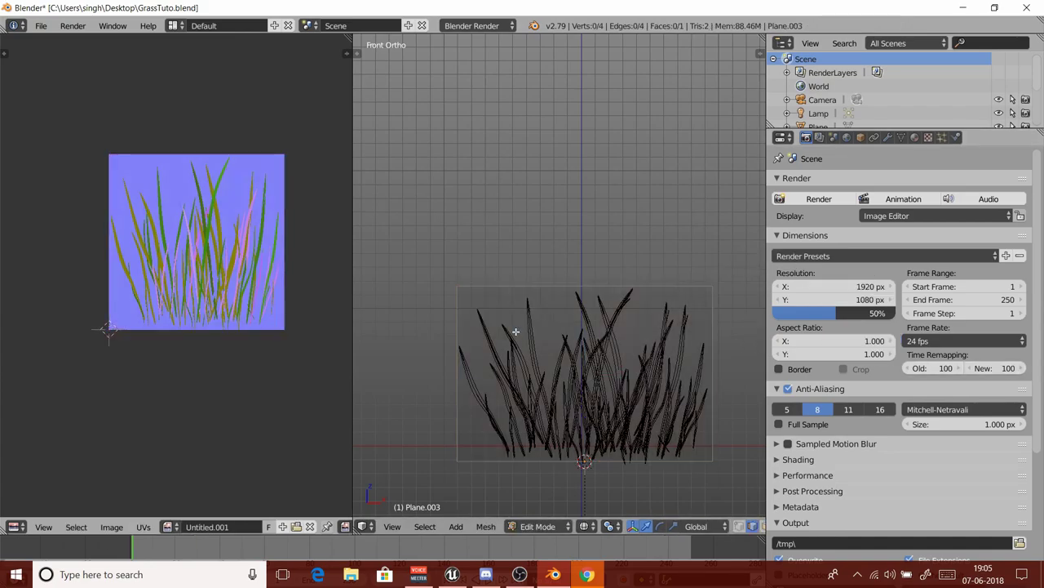
pyautogui.press('k')
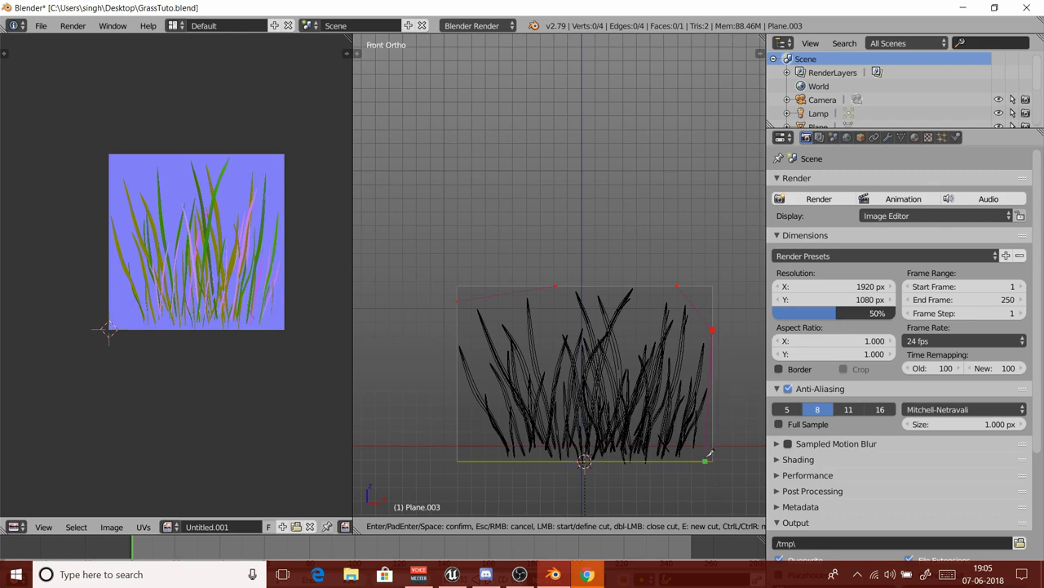
pyautogui.press('Return')
# Try deleting the plane's two cut-off corner faces in face select mode, and undo the deletion
pyautogui.hotkey('ctrl', 'Tab')
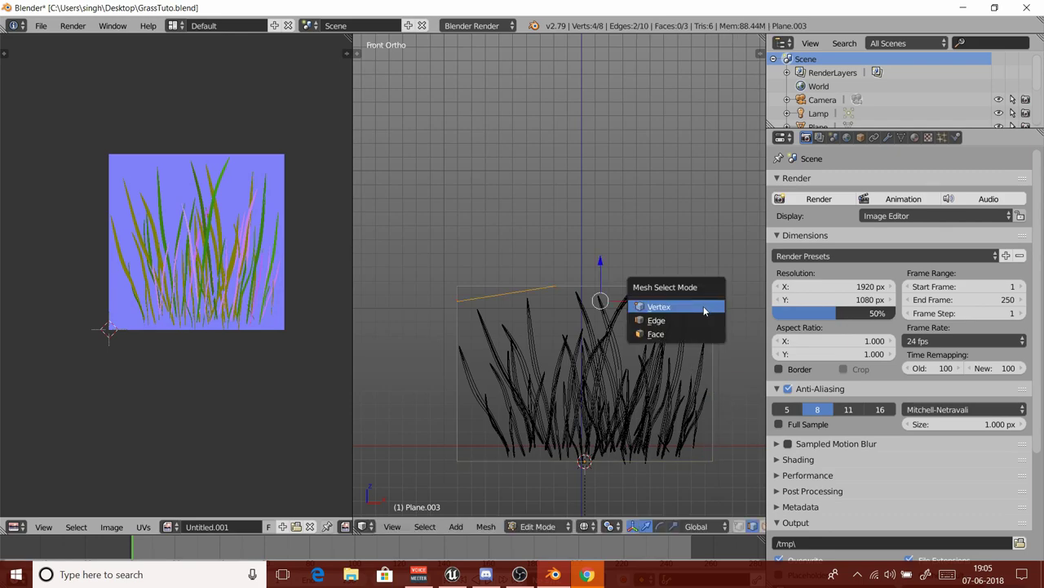
pyautogui.click(658, 338)
pyautogui.rightClick(707, 302)
pyautogui.keyDown('shift'); pyautogui.rightClick(516, 290); pyautogui.keyUp('shift')
pyautogui.press('x')
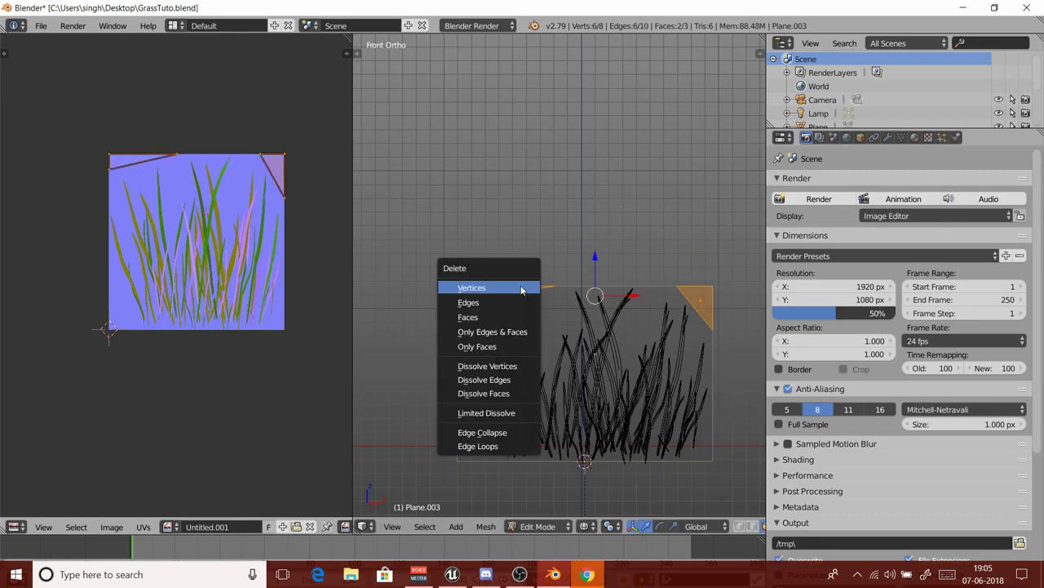
pyautogui.press('Escape')
pyautogui.press('x')
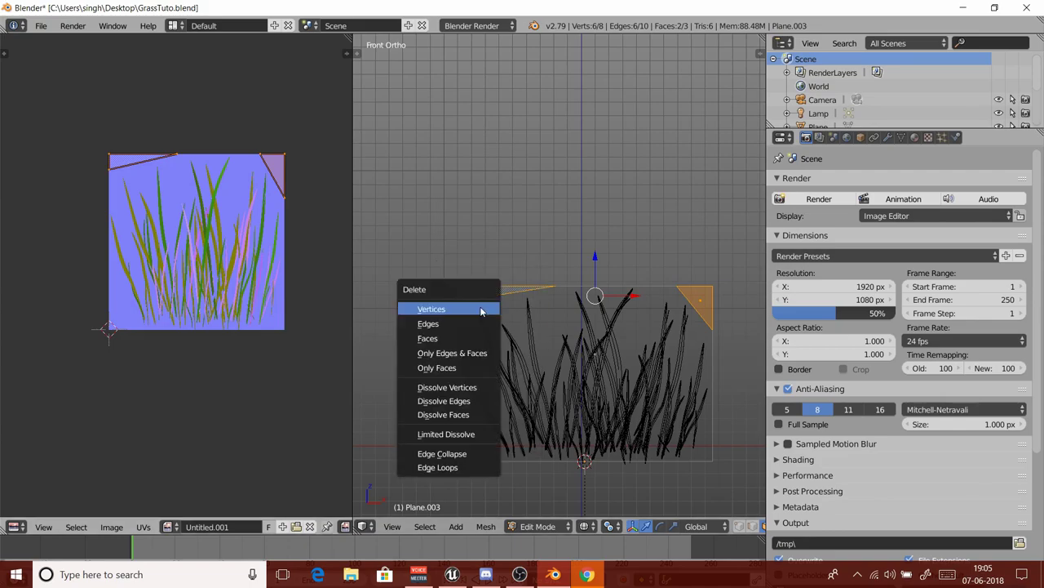
pyautogui.click(464, 338)
pyautogui.scroll(3, 693, 319)
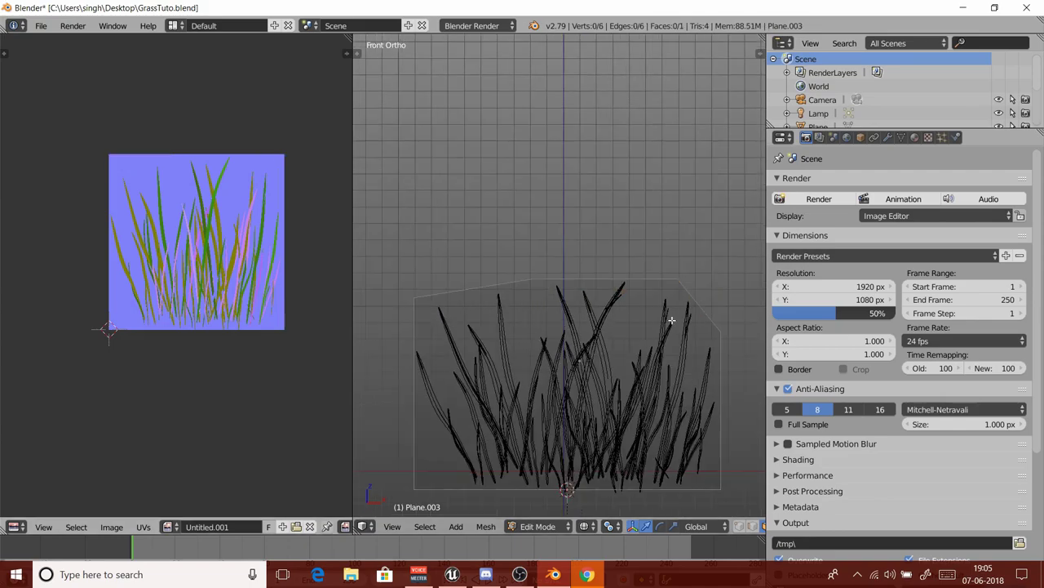
pyautogui.hotkey('ctrl', 'z')
# Return the plane to Object Mode and switch back to Unreal Engine
pyautogui.press('Tab')
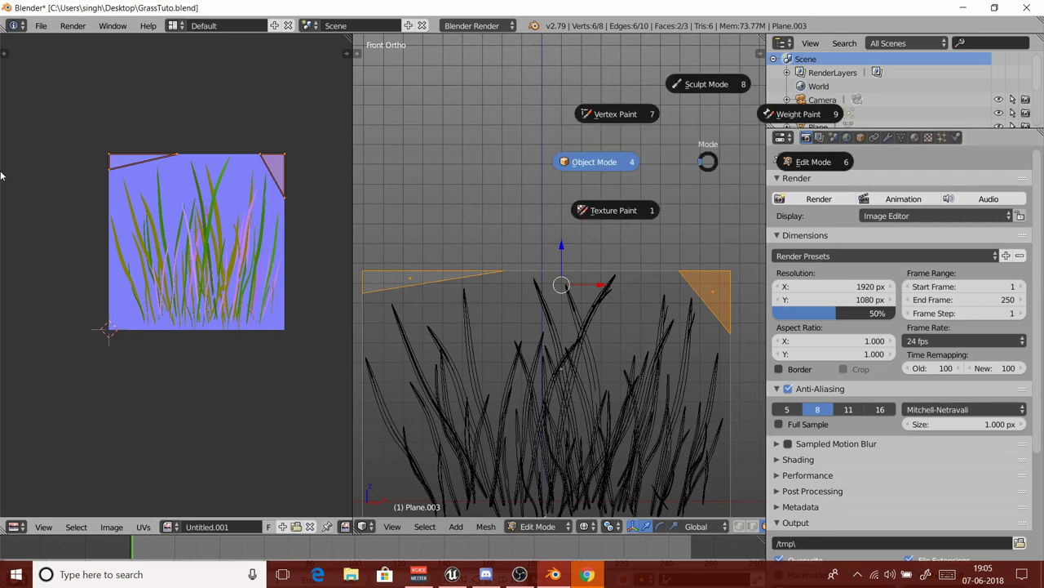
pyautogui.scroll(-3, 457, 216)
pyautogui.scroll(3, 497, 233)
pyautogui.scroll(-3, 531, 253)
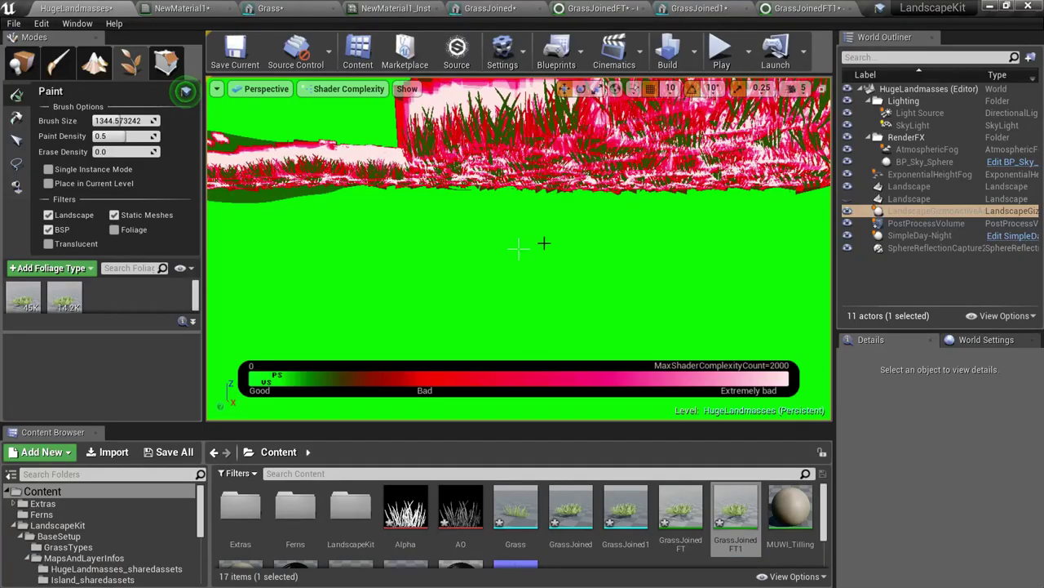
# Leave foliage painting for Place mode and show the level viewport in Lit view
pyautogui.moveTo(544, 243); pyautogui.dragTo(519, 249, button='right')
pyautogui.click(22, 62)
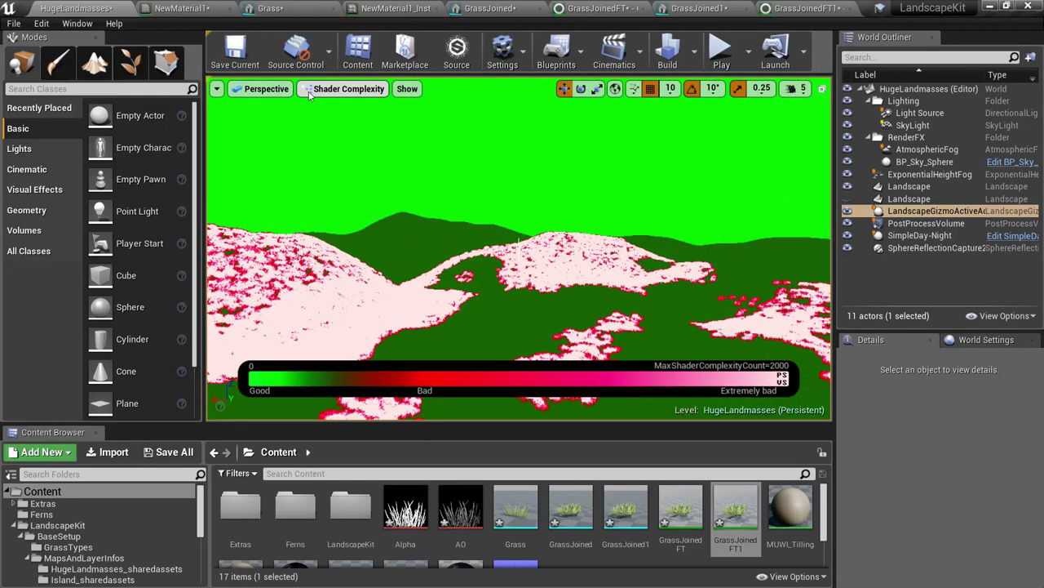
pyautogui.click(309, 90)
pyautogui.click(326, 104)
# Bring up the NewMaterial1_Inst editor and float it in its own window over the level
pyautogui.click(270, 9)
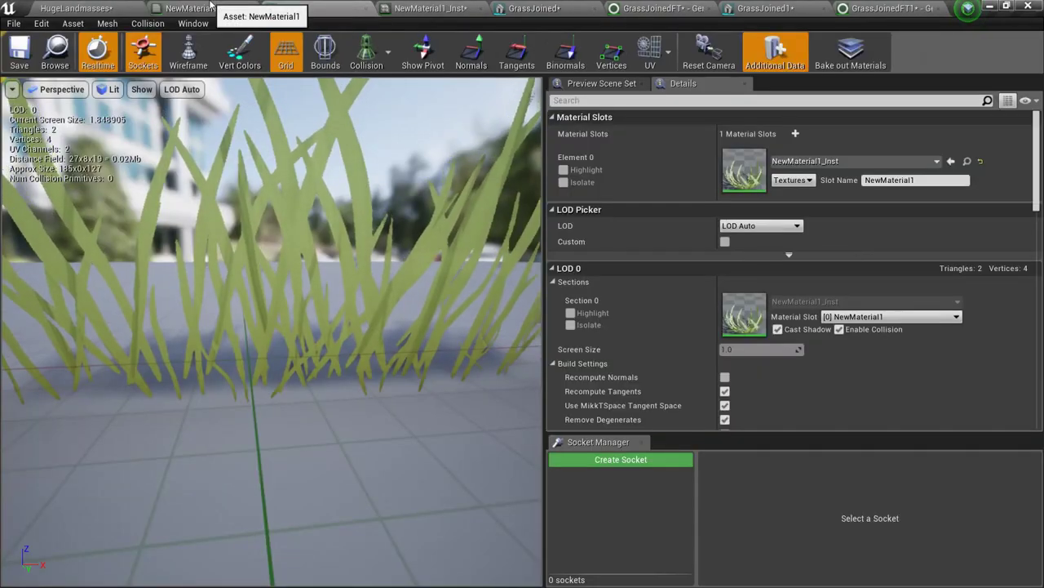
pyautogui.click(211, 5)
pyautogui.moveTo(408, 5); pyautogui.dragTo(179, 4)
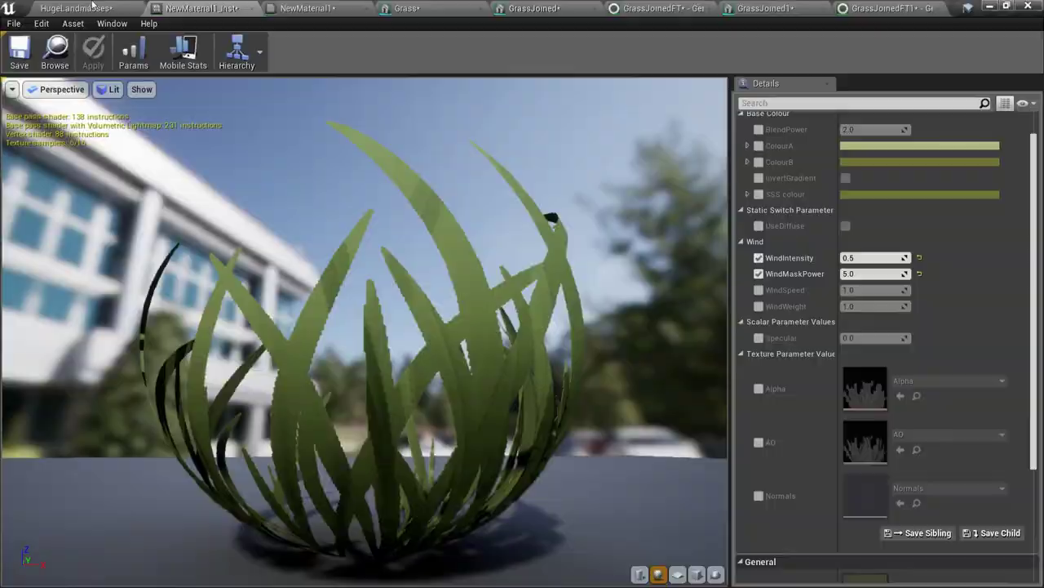
pyautogui.moveTo(92, 7); pyautogui.dragTo(233, 262)
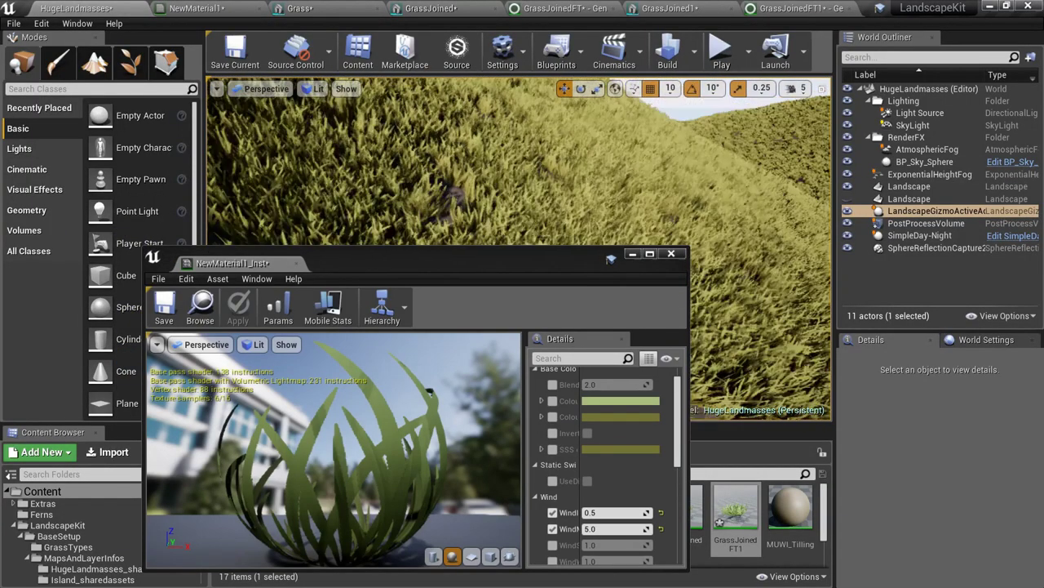
# Enable the material instance's SSS colour override and try a magenta tint on the grass, darkened to hex sRGB 7A0074FF
pyautogui.click(553, 449)
pyautogui.click(633, 450)
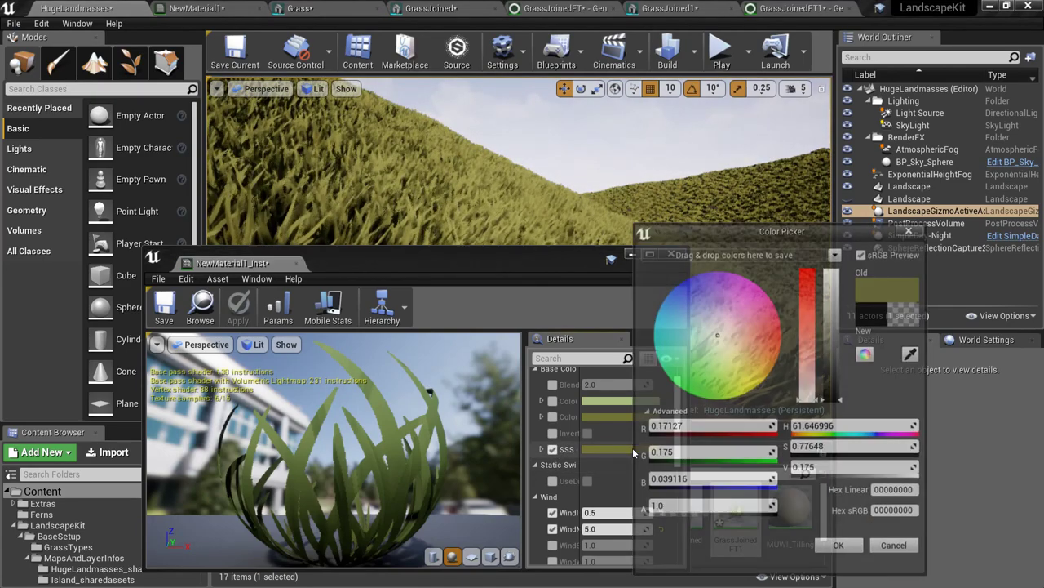
pyautogui.click(758, 284)
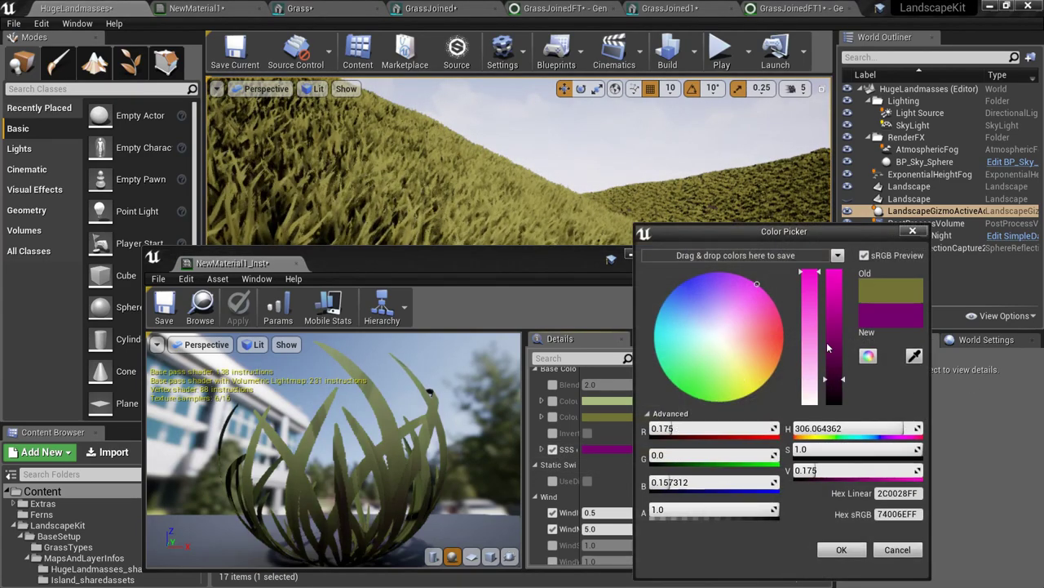
pyautogui.moveTo(834, 351); pyautogui.dragTo(834, 271)
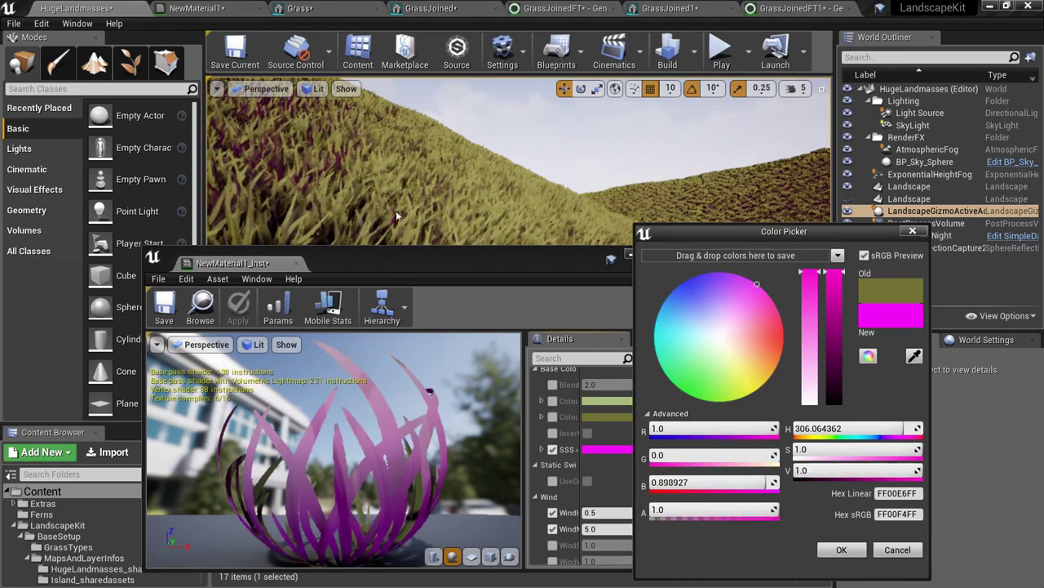
pyautogui.moveTo(397, 216); pyautogui.dragTo(139, 130, button='right')
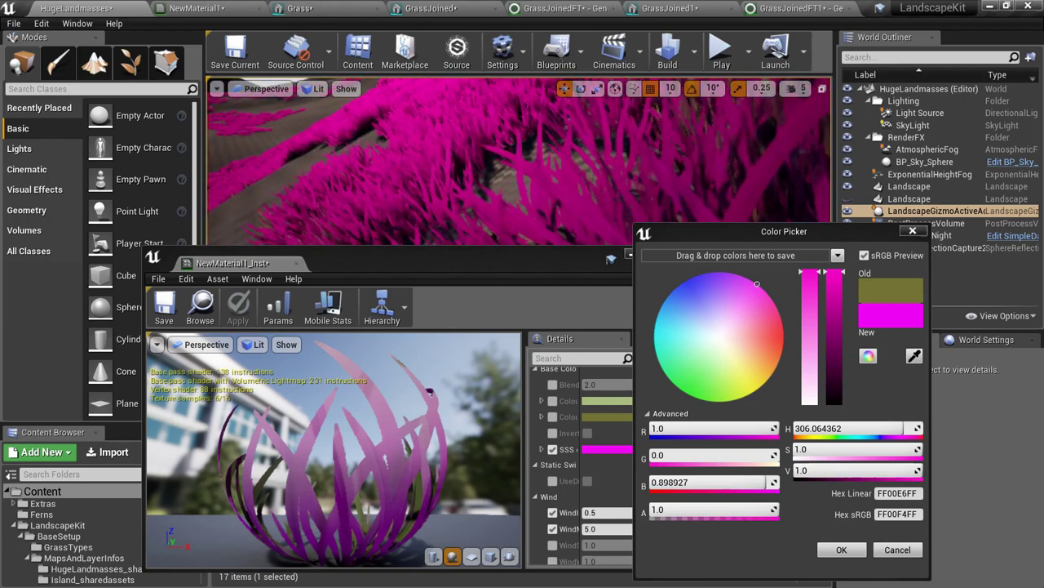
pyautogui.click(845, 358)
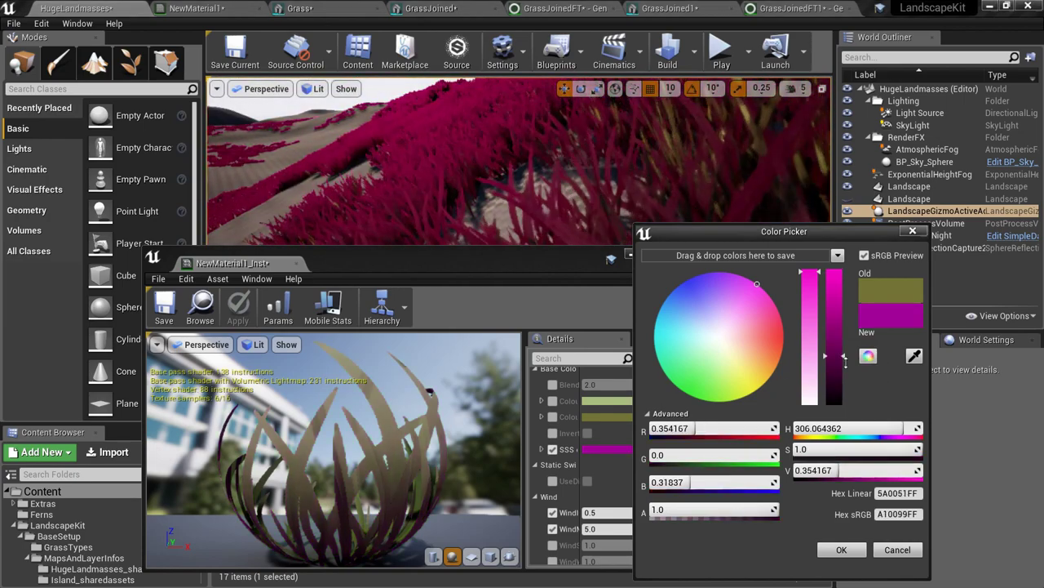
pyautogui.moveTo(857, 390); pyautogui.dragTo(865, 369)
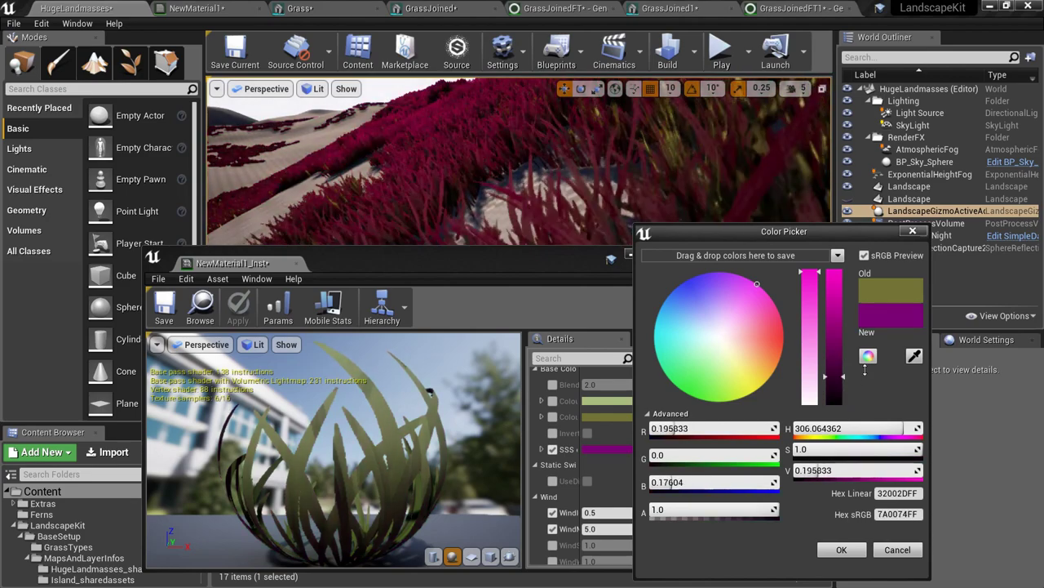
# Change the SSS colour to a light yellowish green, hex sRGB A4B473FF
pyautogui.click(723, 386)
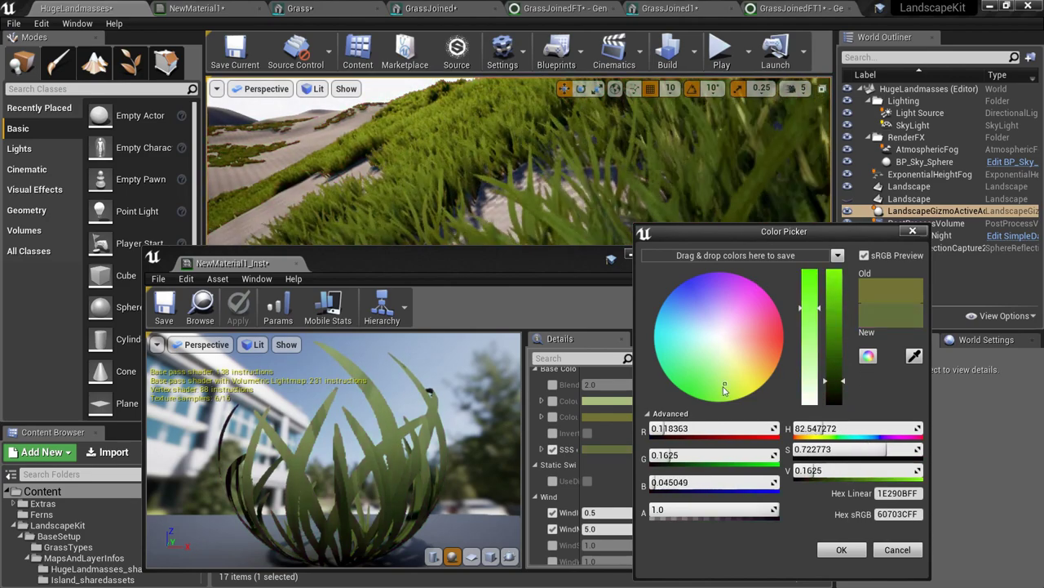
pyautogui.moveTo(730, 386); pyautogui.dragTo(739, 379)
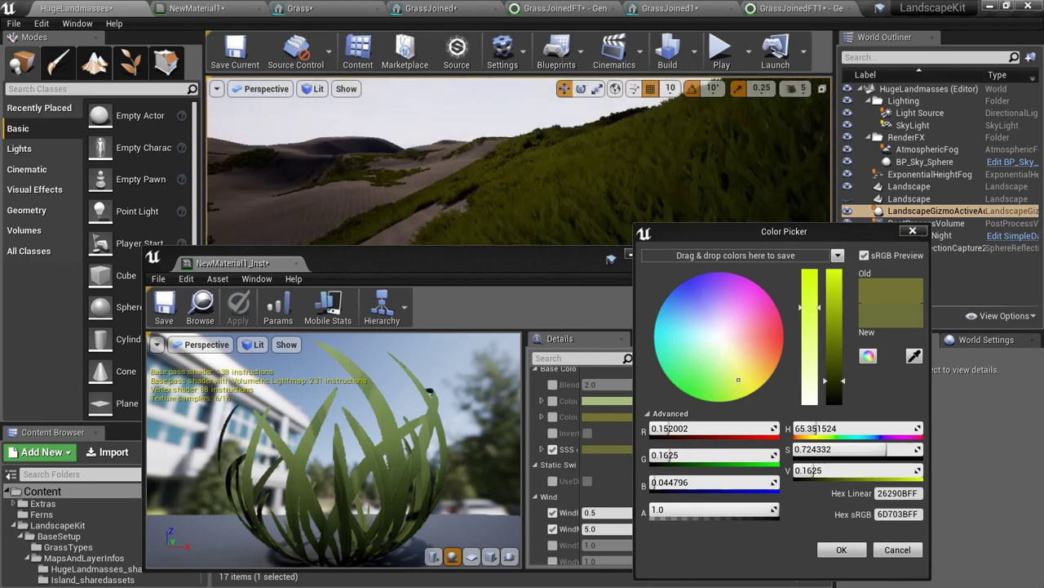
pyautogui.click(721, 381)
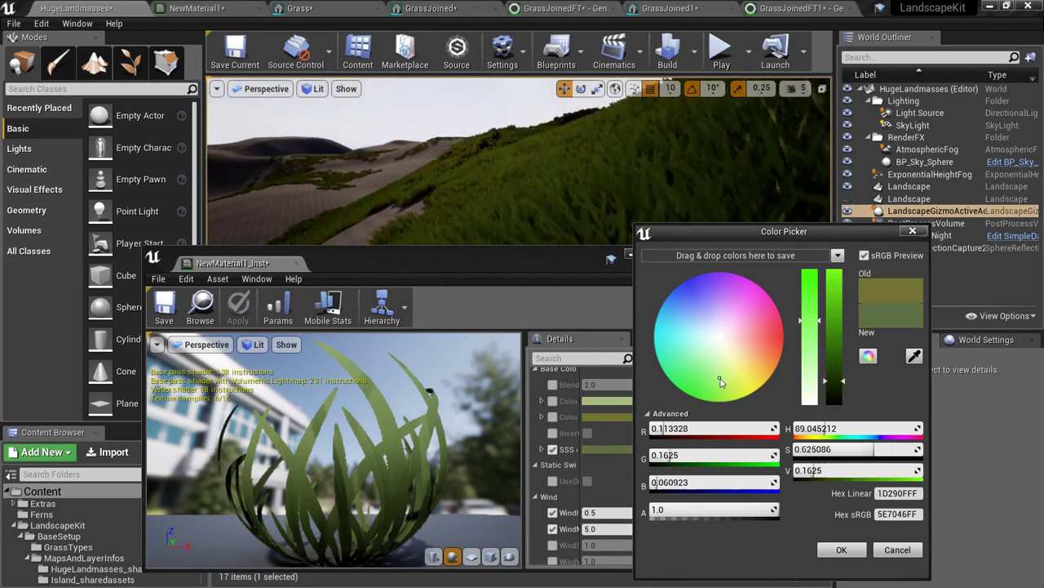
pyautogui.moveTo(724, 383); pyautogui.dragTo(727, 377)
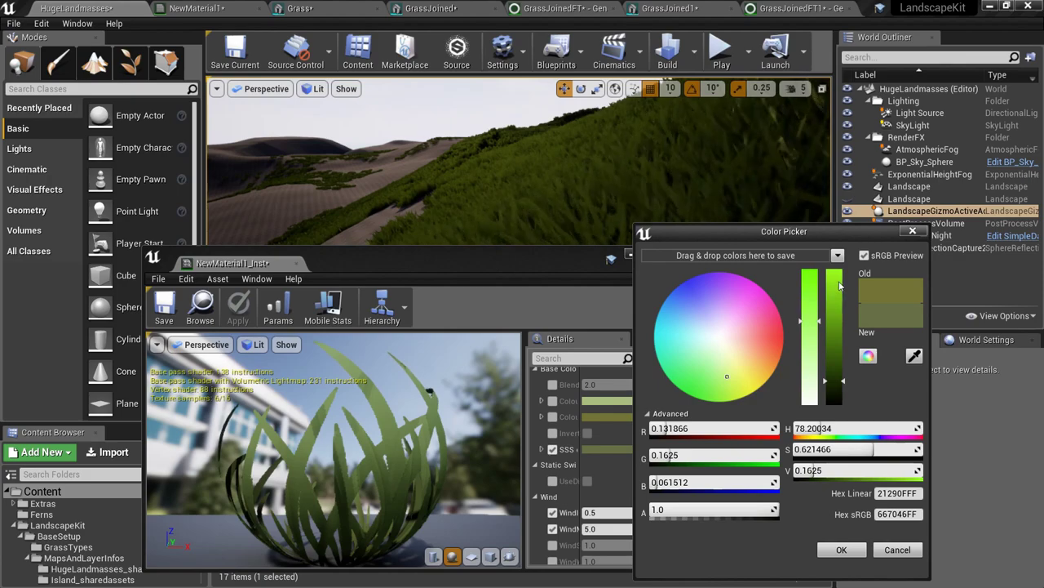
pyautogui.moveTo(841, 286); pyautogui.dragTo(830, 345)
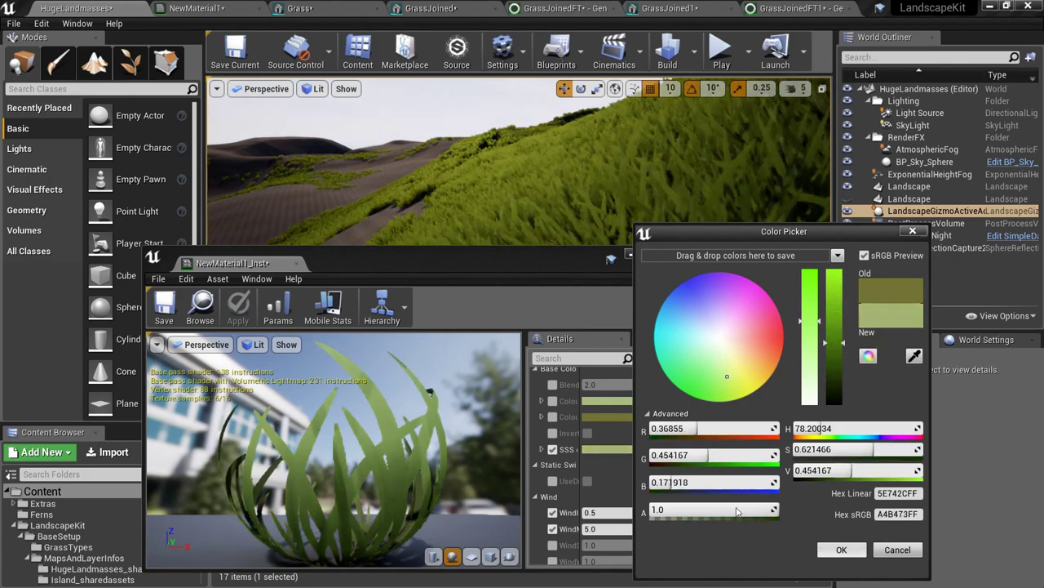
# Enable the ColourA and ColourB overrides and set ColourA to a light green, hex sRGB ADBD7BFF
pyautogui.click(553, 402)
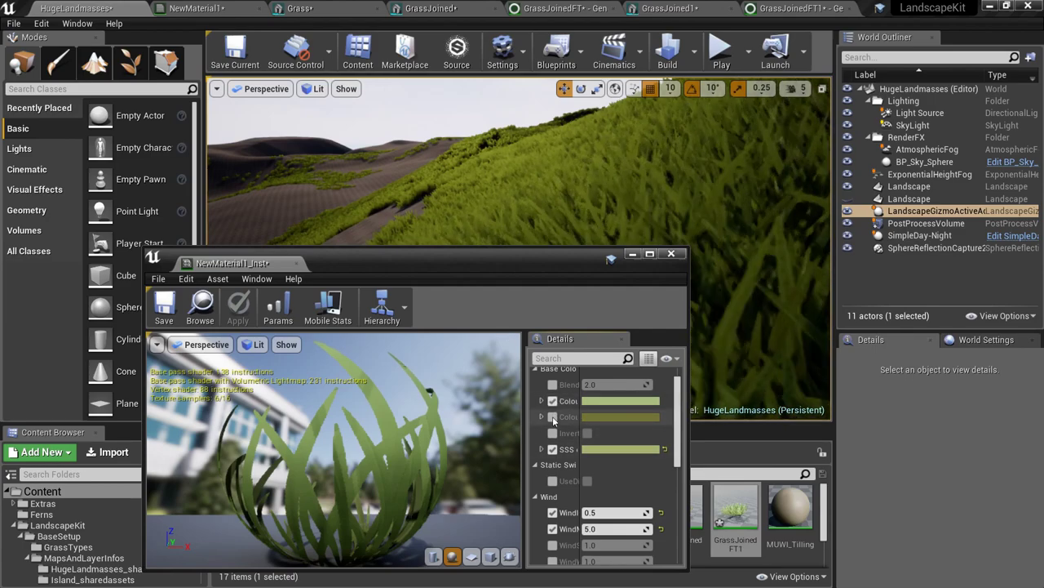
pyautogui.click(553, 417)
pyautogui.click(620, 416)
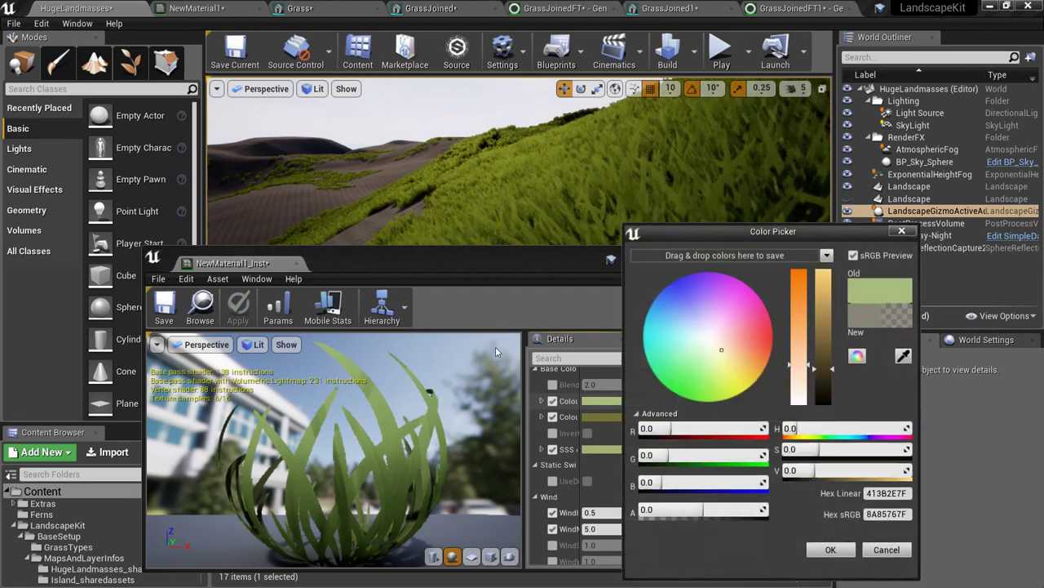
pyautogui.moveTo(709, 328)
pyautogui.mouseDown()
pyautogui.moveTo(718, 319)
pyautogui.moveTo(717, 376)
pyautogui.mouseUp()
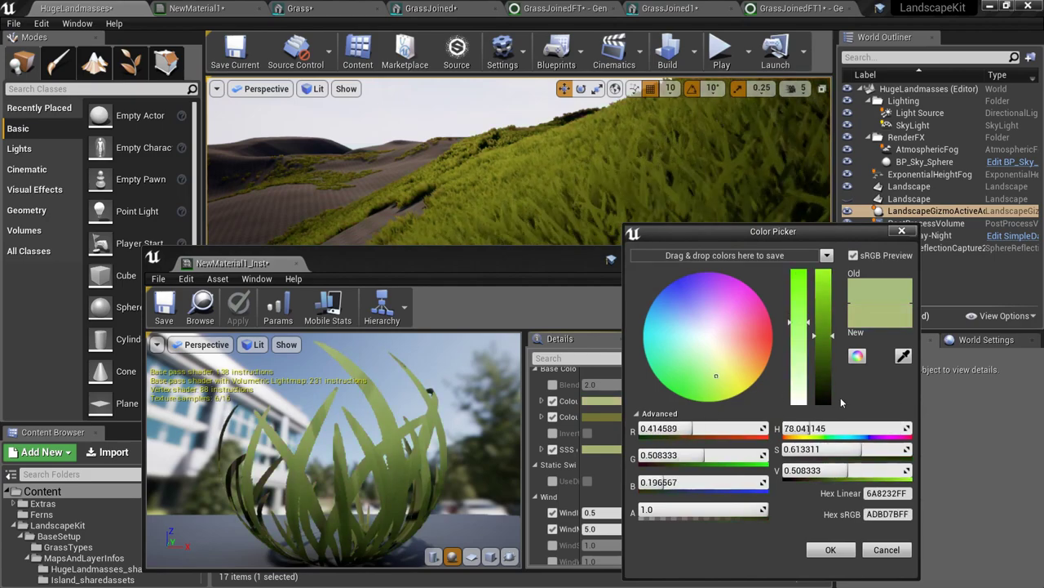
pyautogui.click(831, 549)
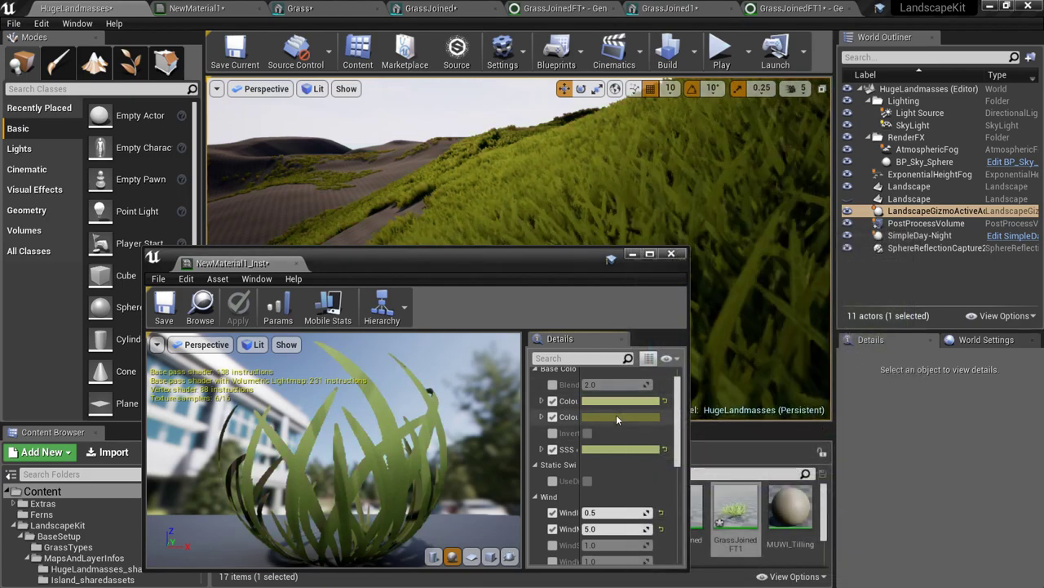
# Try a dark blue for the material instance's ColourB, hex sRGB 004B74FF, and check it on the landscape grass
pyautogui.click(616, 414)
pyautogui.moveTo(657, 309); pyautogui.dragTo(600, 267)
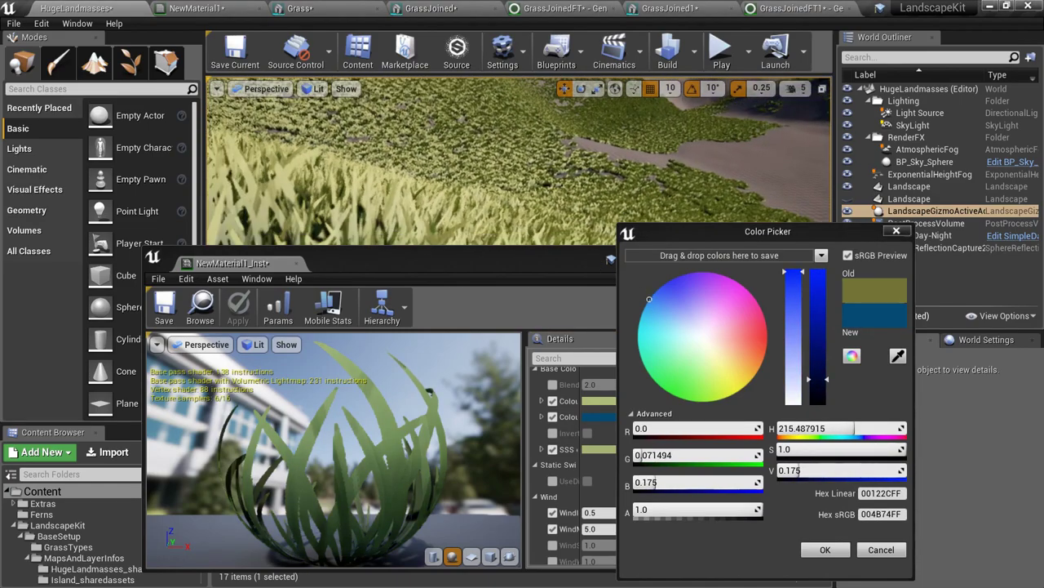
pyautogui.moveTo(546, 227); pyautogui.dragTo(522, 246, button='right')
# Set ColourB to a light greyish brown, hex sRGB A79690FF, checking the tint on the landscape grass, and accept the colour
pyautogui.moveTo(700, 357)
pyautogui.mouseDown()
pyautogui.moveTo(690, 403)
pyautogui.moveTo(710, 435)
pyautogui.moveTo(755, 449)
pyautogui.moveTo(792, 426)
pyautogui.moveTo(711, 433)
pyautogui.moveTo(656, 357)
pyautogui.moveTo(741, 389)
pyautogui.mouseUp()
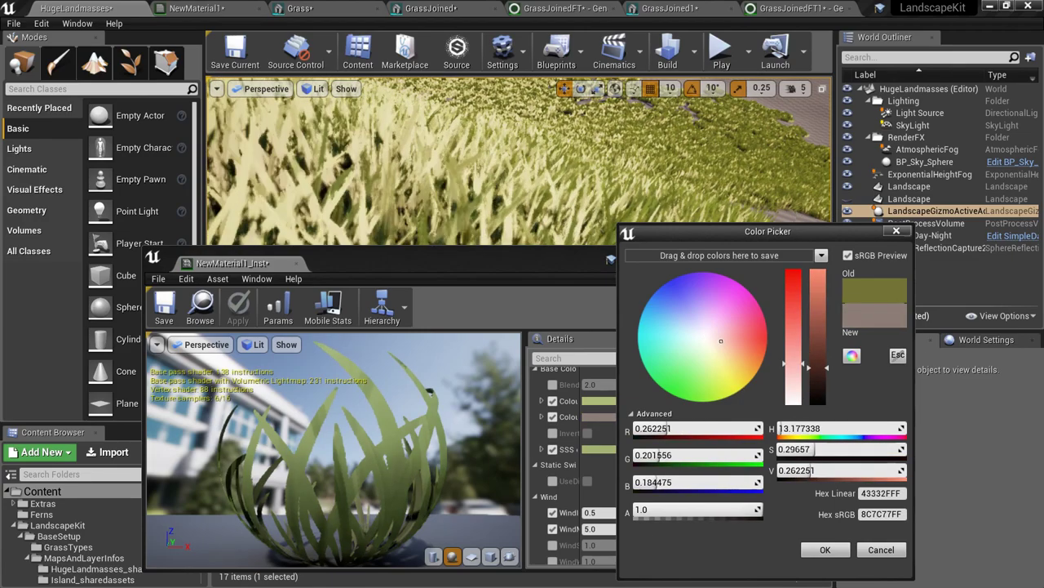
pyautogui.click(791, 122)
pyautogui.scroll(5, 791, 123)
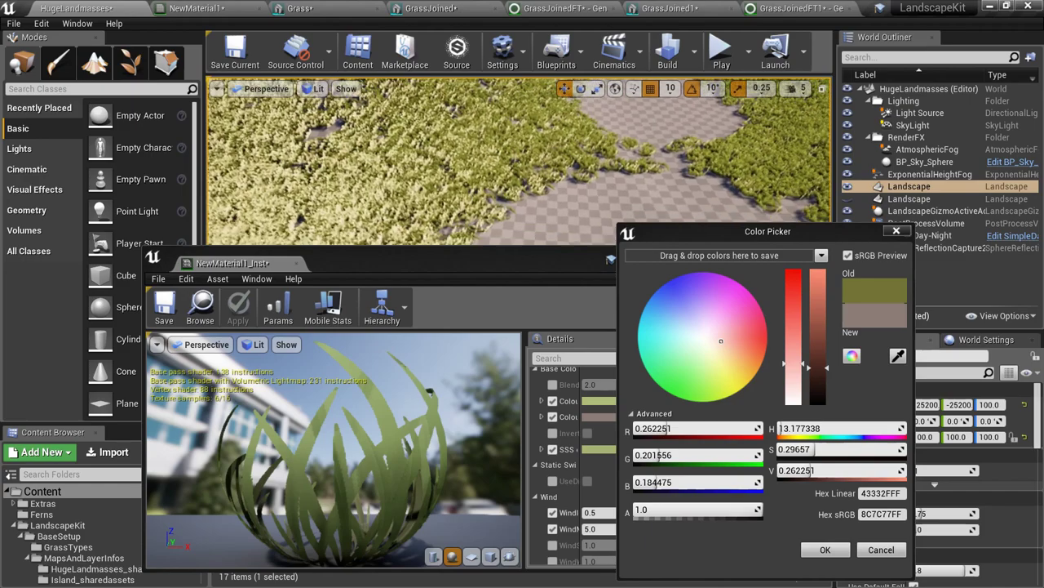
pyautogui.click(896, 358)
pyautogui.click(718, 192)
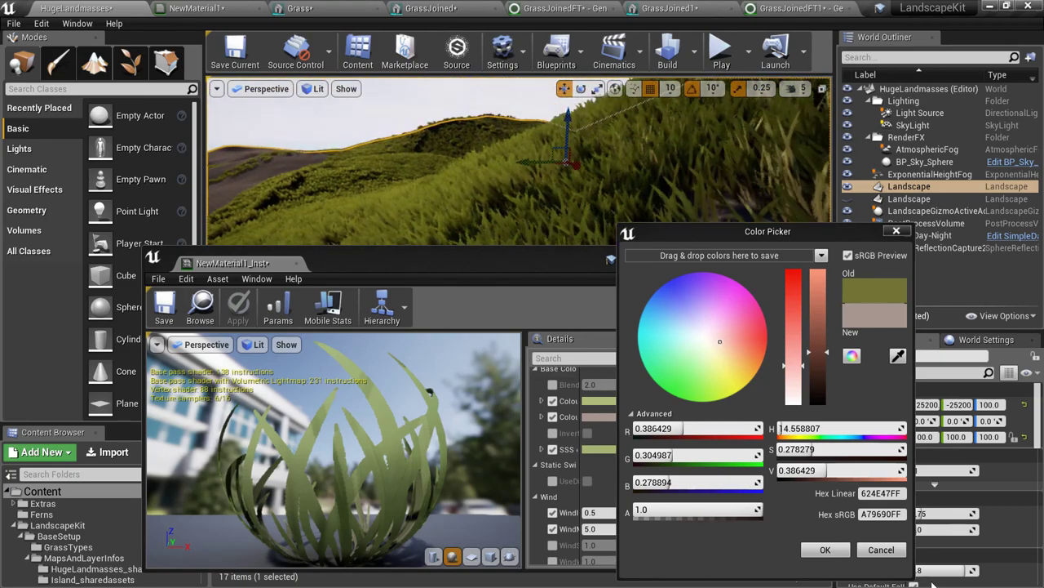
pyautogui.click(836, 548)
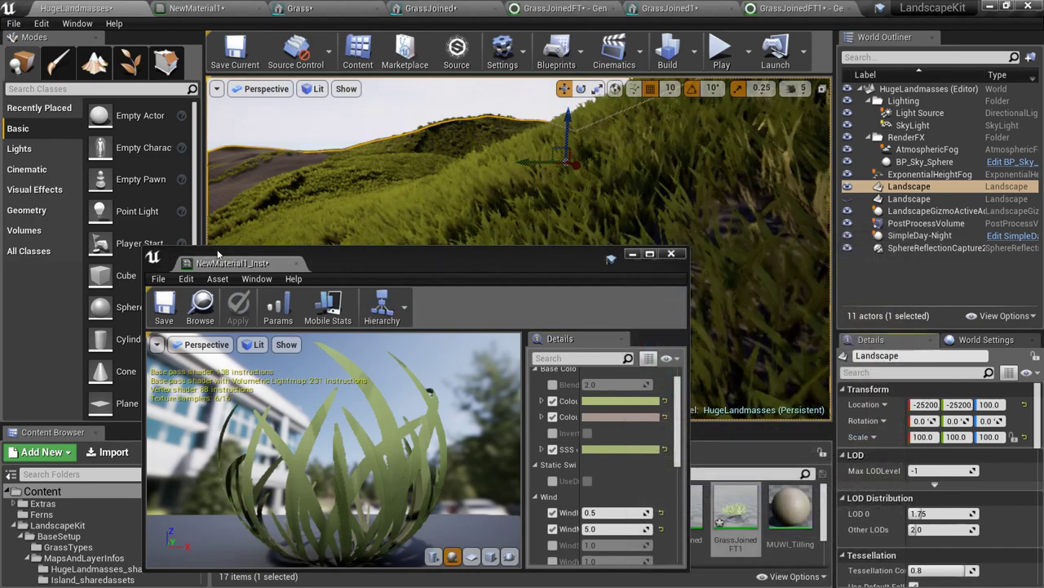
# Dock the NewMaterial1_Inst editor into the main editor window, inspect its grass preview, and return to the HugeLandmasses level
pyautogui.moveTo(217, 256); pyautogui.dragTo(861, 6)
pyautogui.moveTo(220, 302); pyautogui.dragTo(371, 375)
pyautogui.scroll(4, 293, 457)
pyautogui.scroll(-5, 326, 270)
pyautogui.click(92, 7)
# Switch to the open Blender window
pyautogui.hotkey('alt', 'Tab')
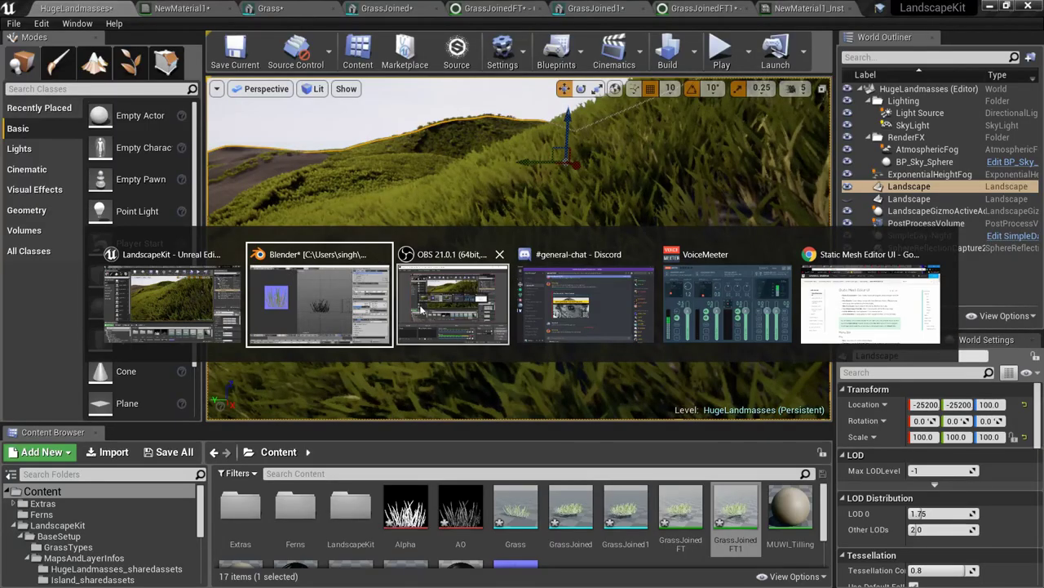